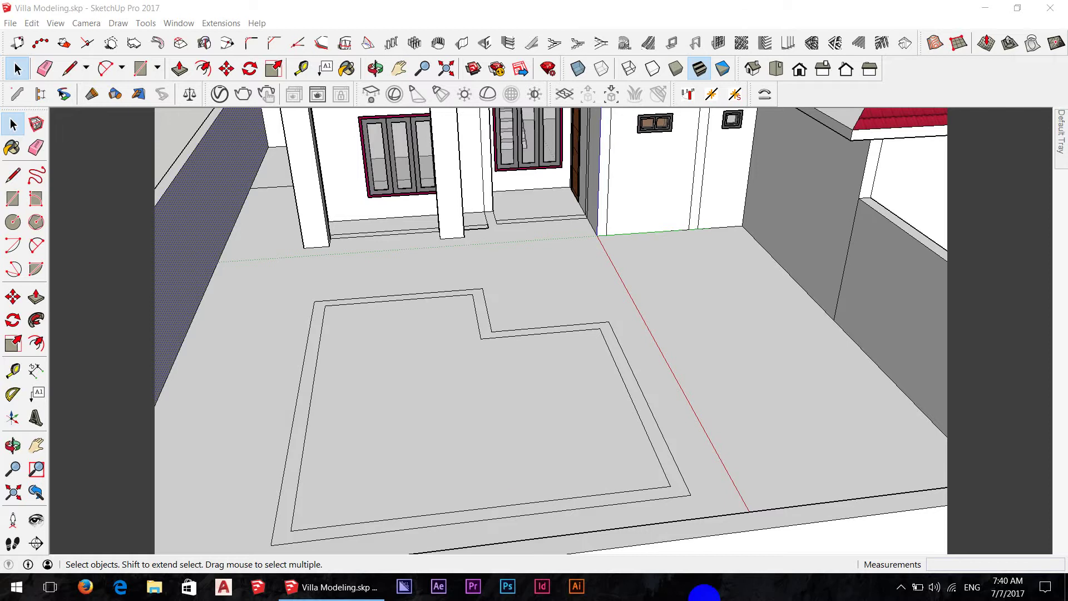
# Step: Tilt to an overhead view and copy the inner top edge 25 cm inward
pyautogui.scroll(-3, 577, 507)
pyautogui.moveTo(577, 508); pyautogui.dragTo(537, 487, button='middle')
pyautogui.scroll(3, 376, 406)
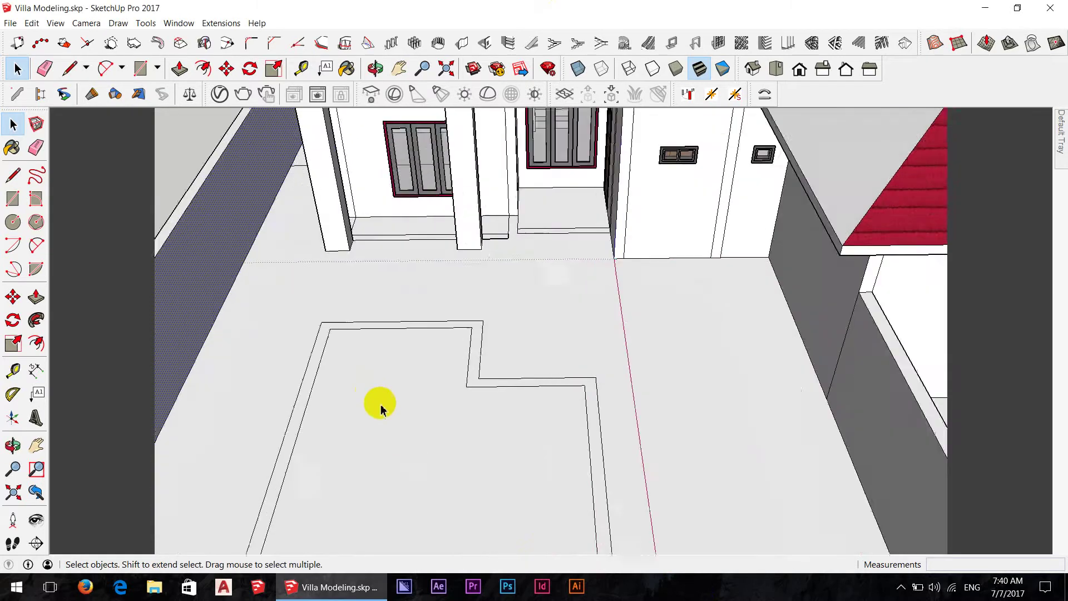
pyautogui.scroll(2, 420, 344)
pyautogui.moveTo(421, 343); pyautogui.dragTo(398, 332, button='middle')
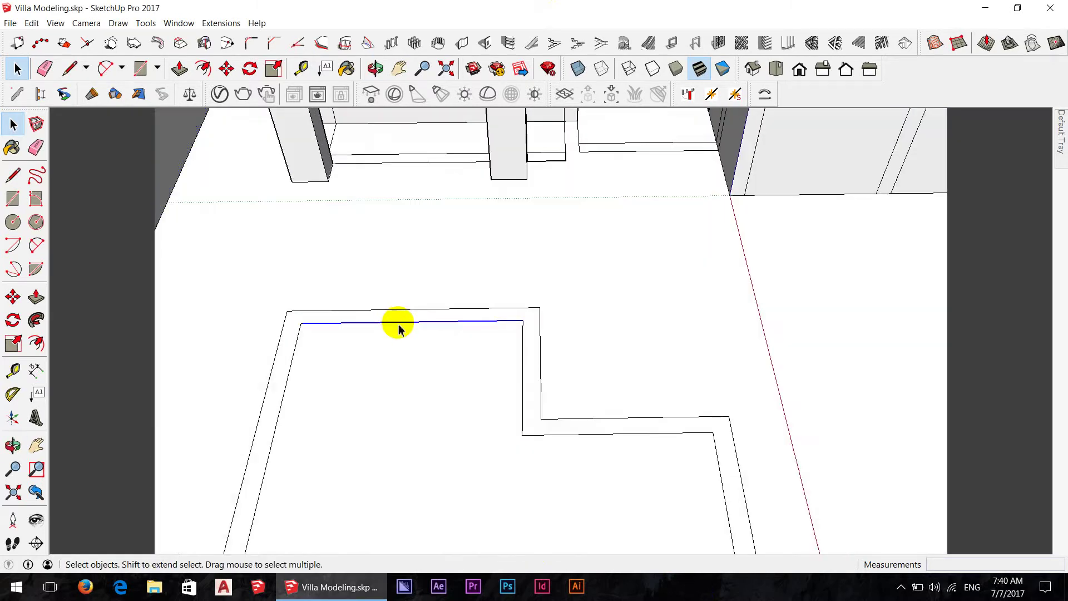
pyautogui.press('m')
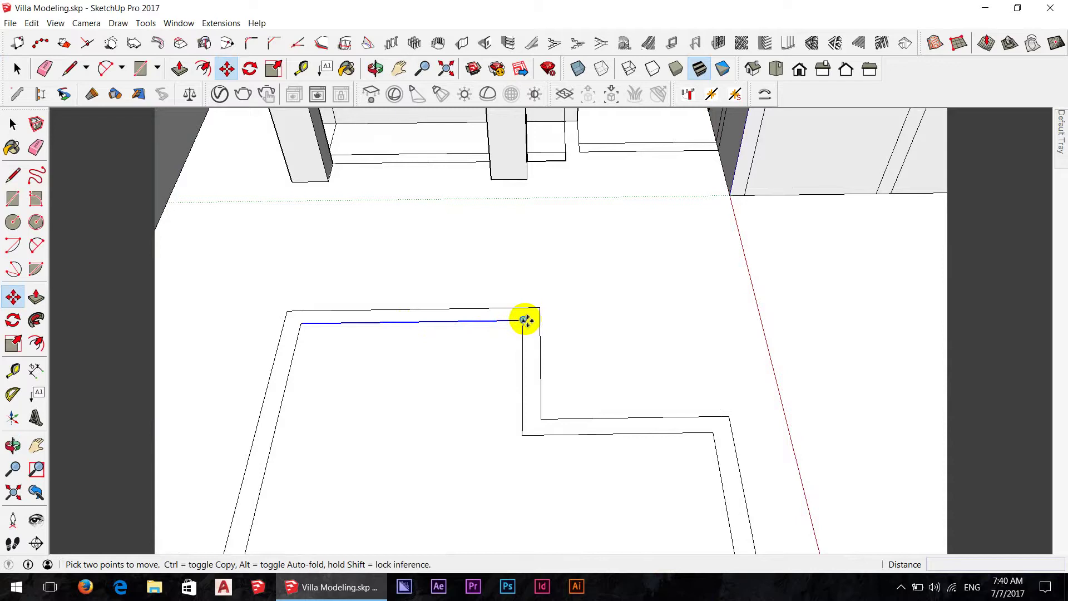
pyautogui.click(525, 320)
pyautogui.press('ctrl')
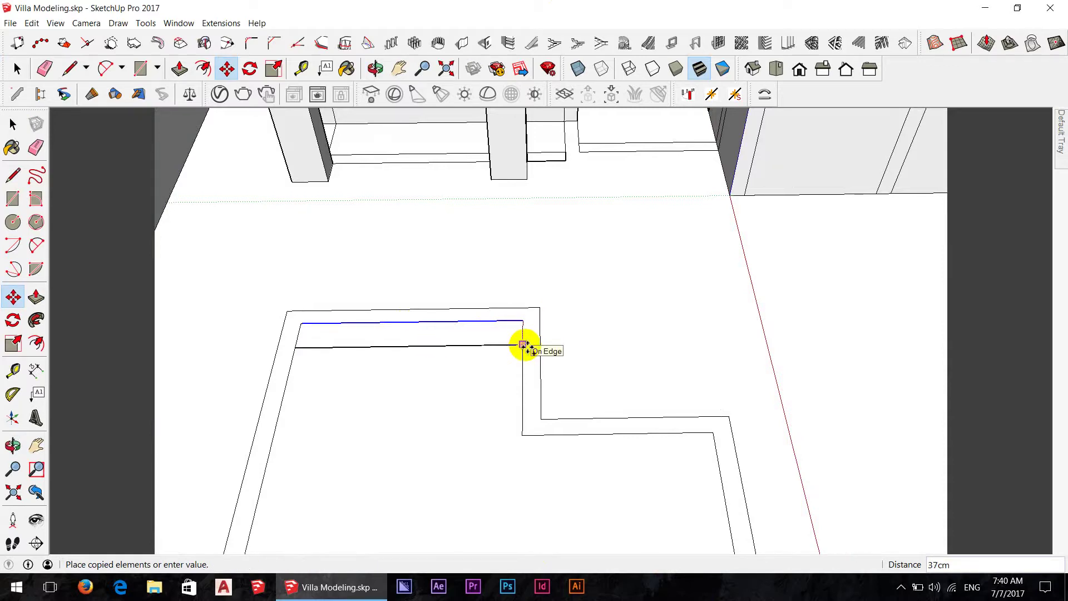
pyautogui.press('Return')
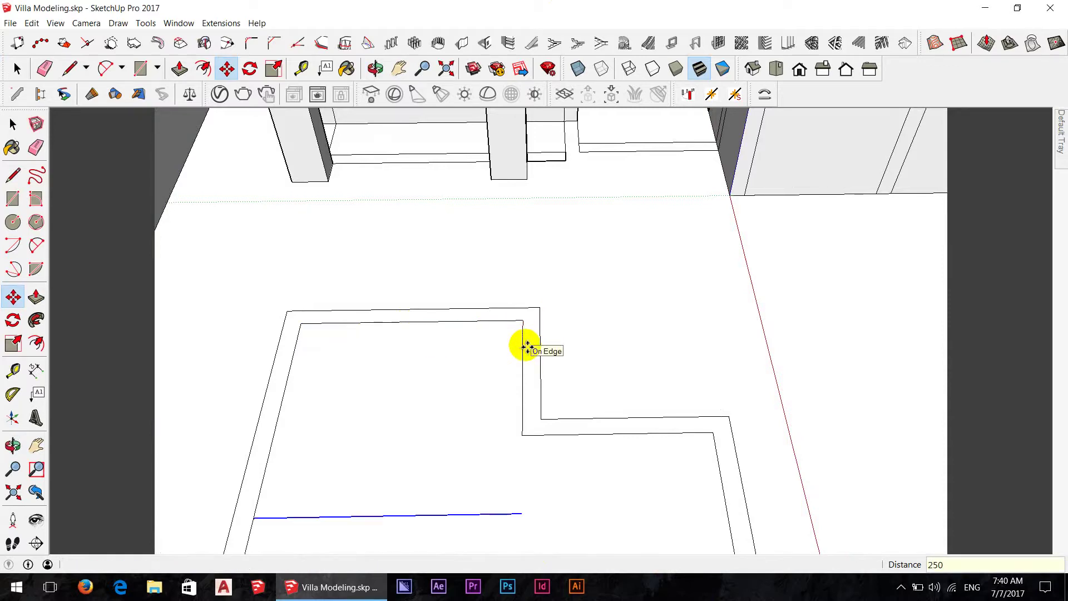
# Step: Copy the inner top edge again to add the second 25 cm strip line
pyautogui.press('space')
pyautogui.click(513, 322)
pyautogui.press('m')
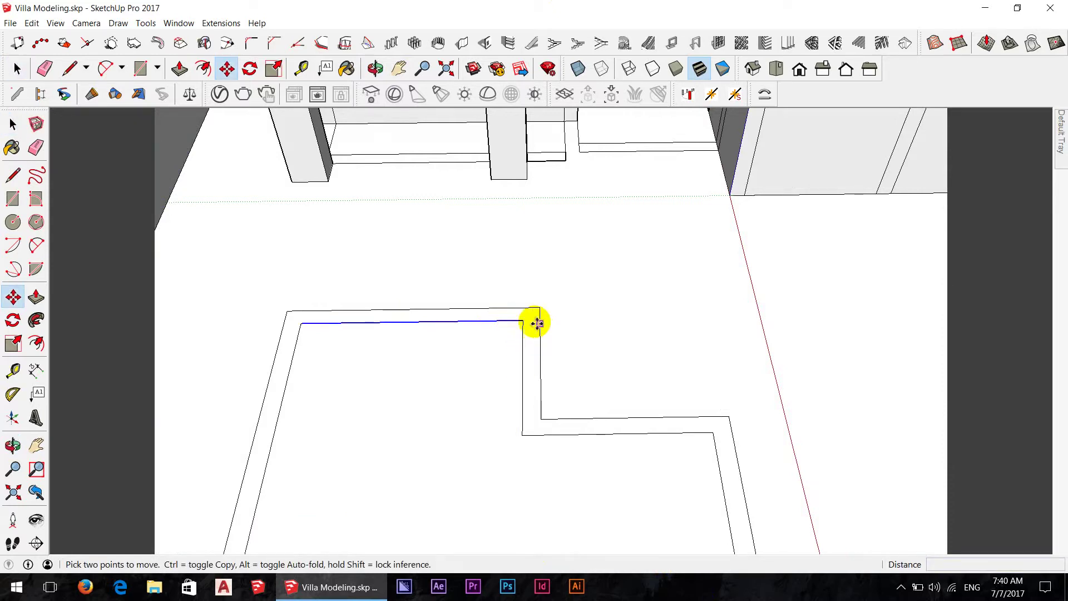
pyautogui.press('ctrl')
pyautogui.click(523, 323)
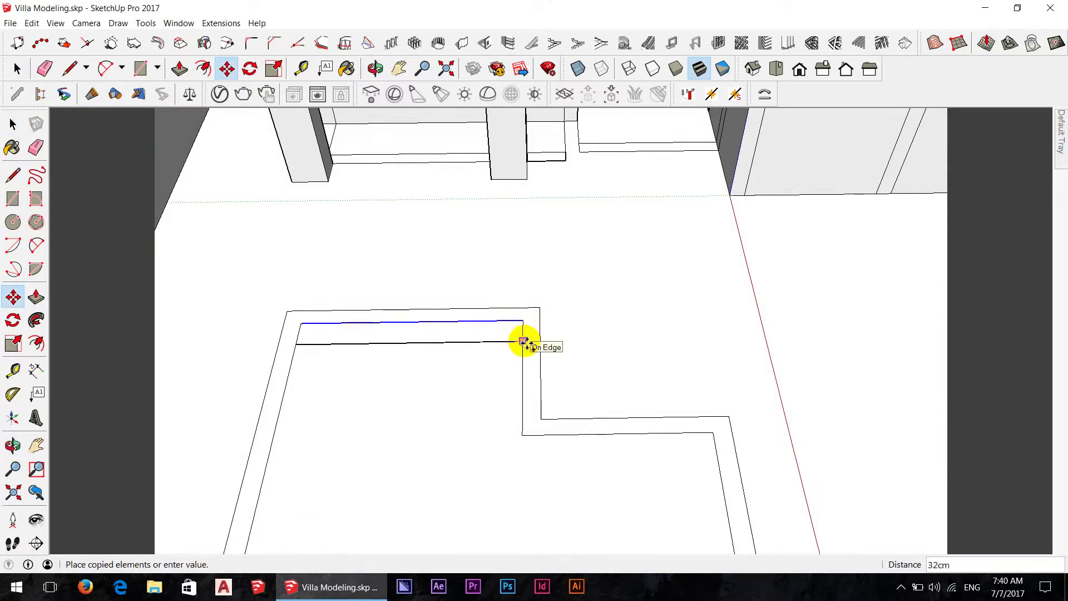
pyautogui.write('25')
pyautogui.press('Return')
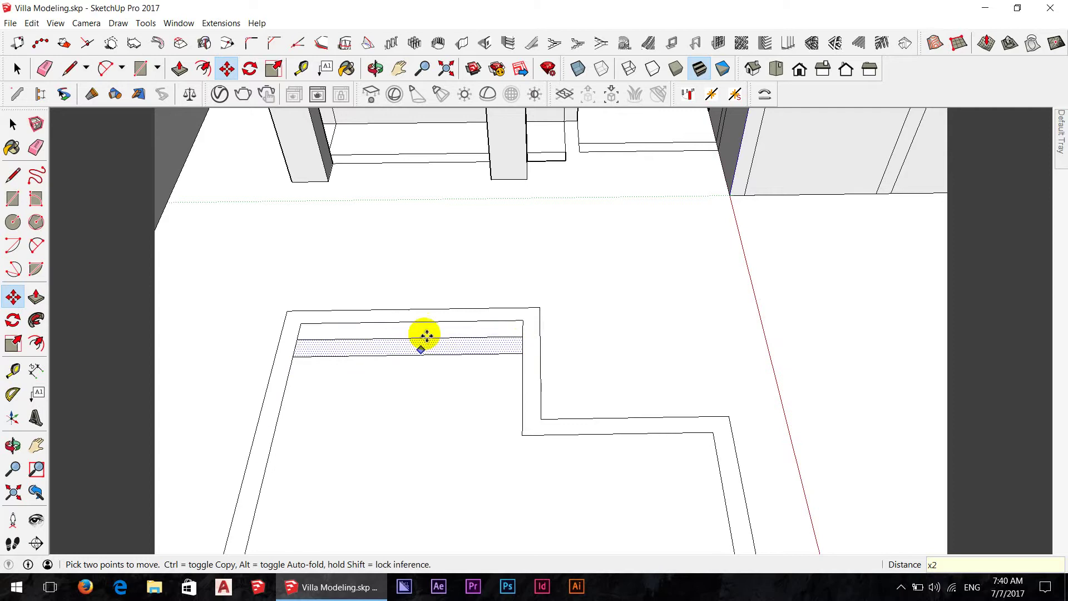
pyautogui.moveTo(551, 399)
pyautogui.mouseDown(button='middle')
pyautogui.moveTo(596, 382)
pyautogui.moveTo(377, 351)
pyautogui.moveTo(564, 353)
pyautogui.moveTo(556, 423)
pyautogui.moveTo(723, 434)
pyautogui.moveTo(711, 357)
pyautogui.moveTo(673, 357)
pyautogui.moveTo(759, 384)
pyautogui.moveTo(735, 382)
pyautogui.mouseUp(button='middle')
pyautogui.press('space')
# Step: Copy the inner edge beside the notch twice at 25 cm spacing
pyautogui.click(689, 357)
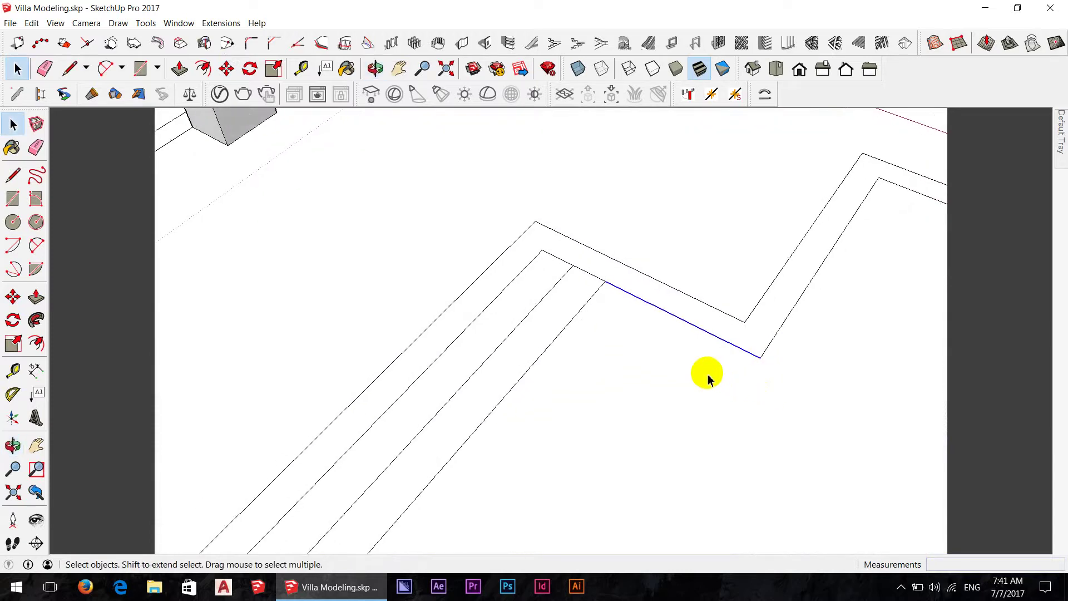
pyautogui.press('m')
pyautogui.click(762, 358)
pyautogui.press('ctrl')
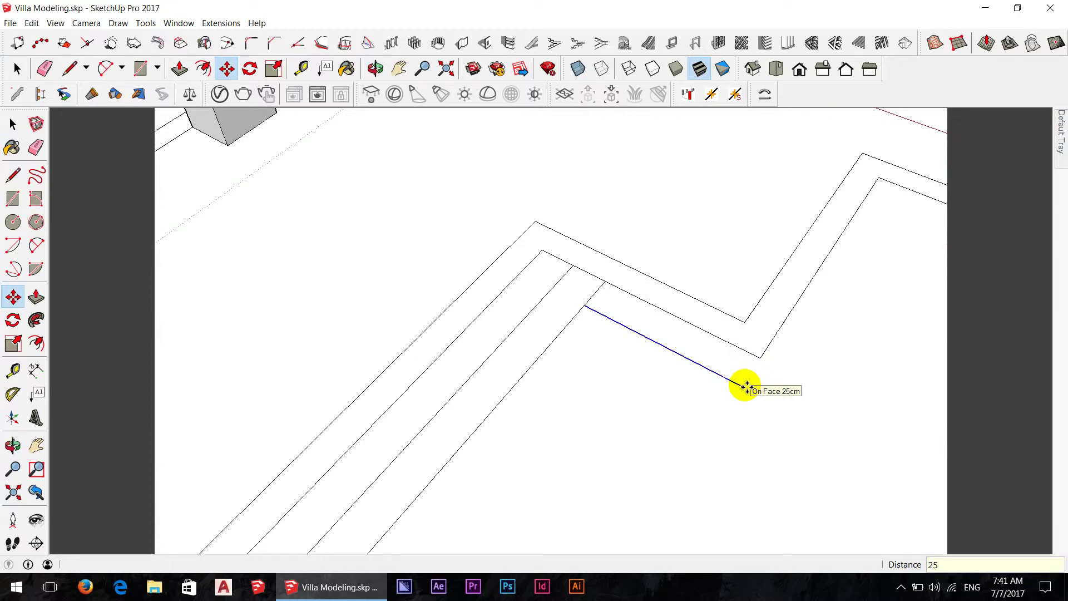
pyautogui.write('x')
pyautogui.press('Return')
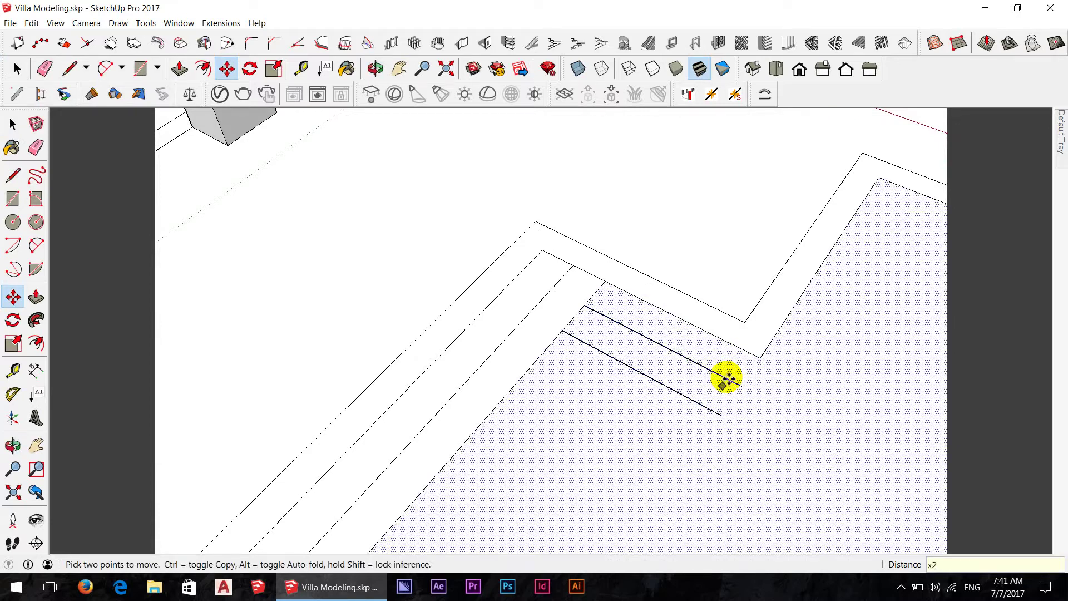
# Step: Draw a line closing the end of the new strips beside the notch
pyautogui.scroll(-2, 780, 376)
pyautogui.press('l')
pyautogui.scroll(2, 762, 376)
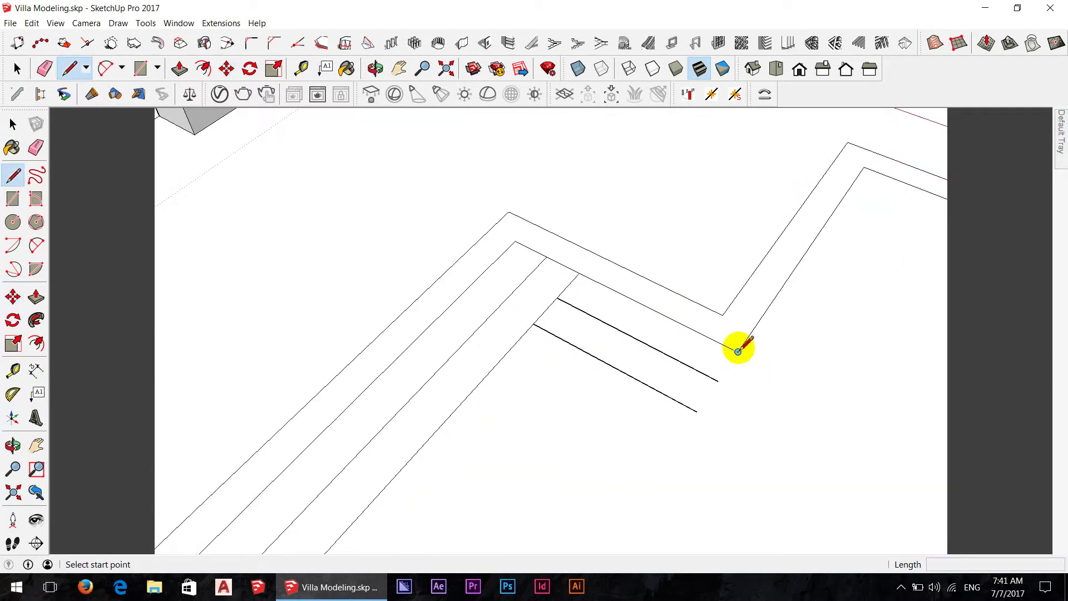
pyautogui.click(738, 351)
pyautogui.click(698, 412)
pyautogui.moveTo(799, 358)
pyautogui.mouseDown(button='middle')
pyautogui.moveTo(584, 362)
pyautogui.moveTo(749, 334)
pyautogui.moveTo(768, 293)
pyautogui.moveTo(603, 286)
pyautogui.moveTo(657, 311)
pyautogui.moveTo(677, 339)
pyautogui.moveTo(692, 334)
pyautogui.moveTo(595, 304)
pyautogui.moveTo(592, 322)
pyautogui.moveTo(665, 317)
pyautogui.moveTo(663, 303)
pyautogui.moveTo(679, 341)
pyautogui.mouseUp(button='middle')
pyautogui.press('space')
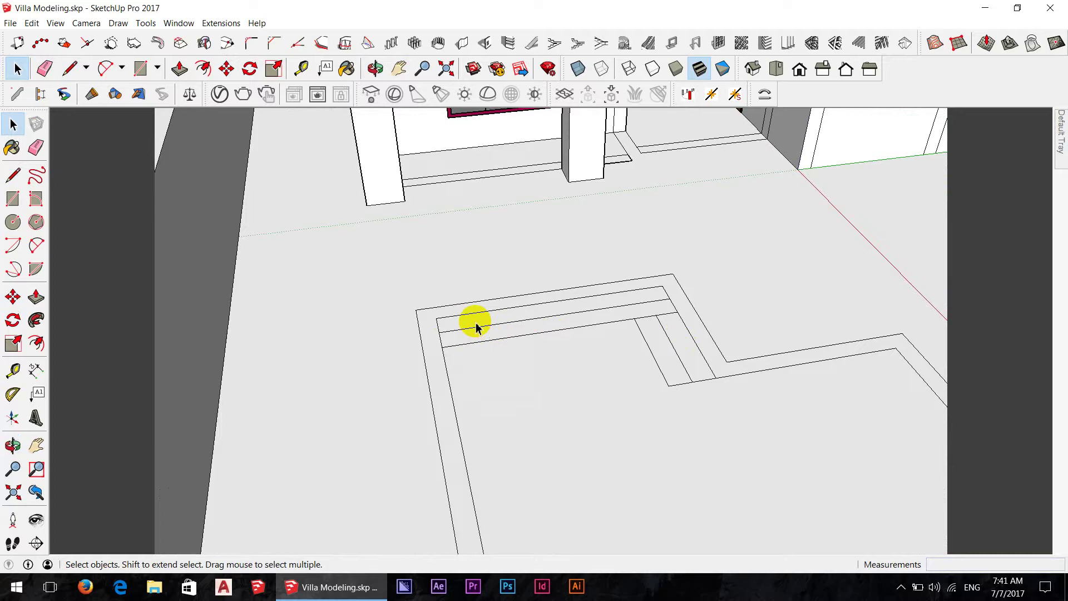
# Step: Push down the narrow strip and sink the inner floor face 300 cm
pyautogui.press('p')
pyautogui.click(533, 331)
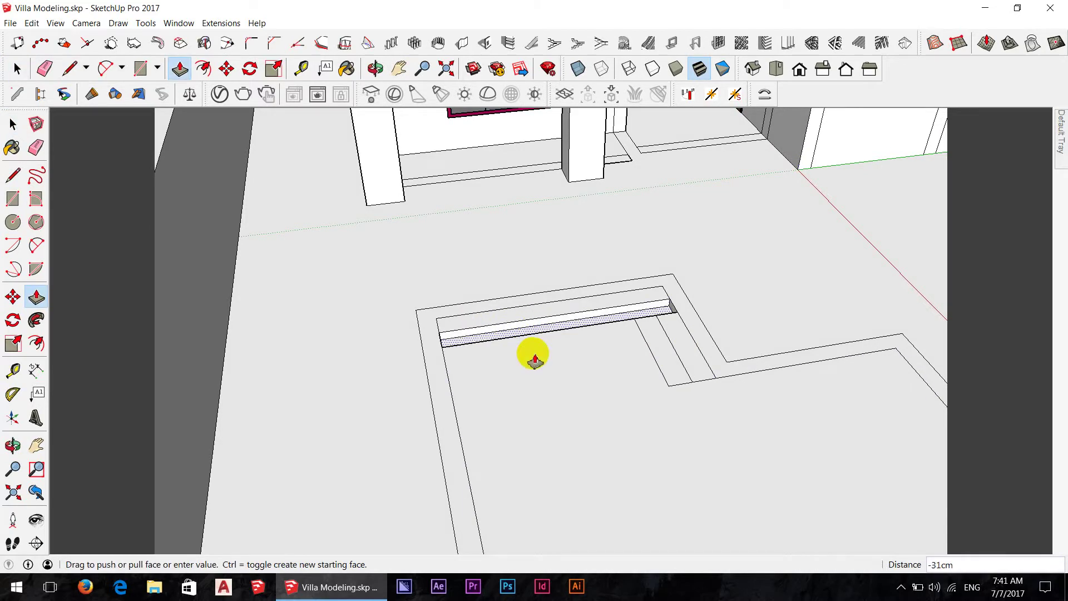
pyautogui.click(592, 356)
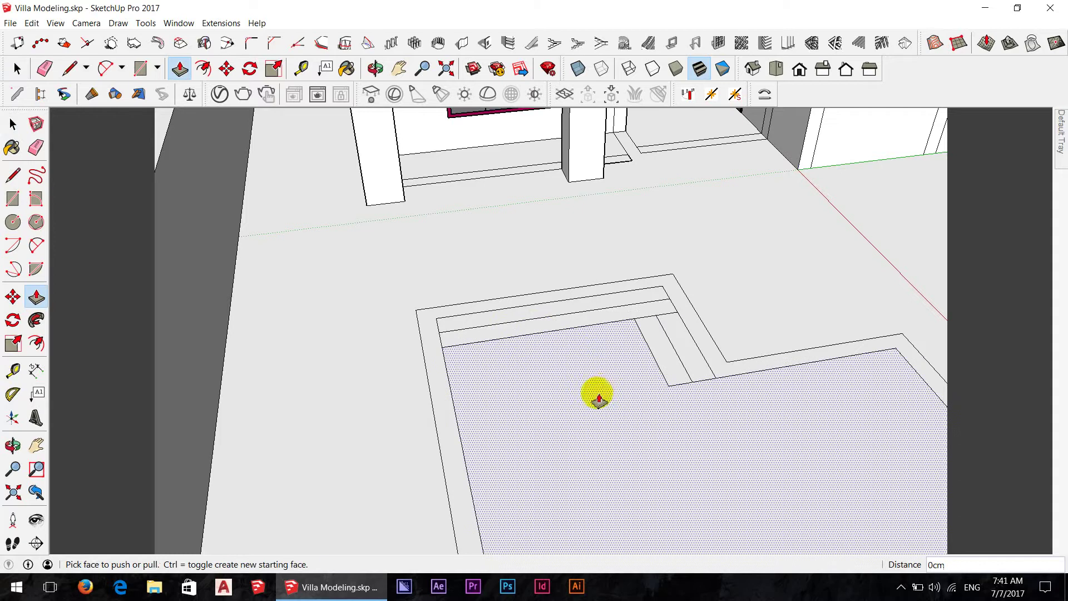
pyautogui.click(573, 390)
pyautogui.write('300')
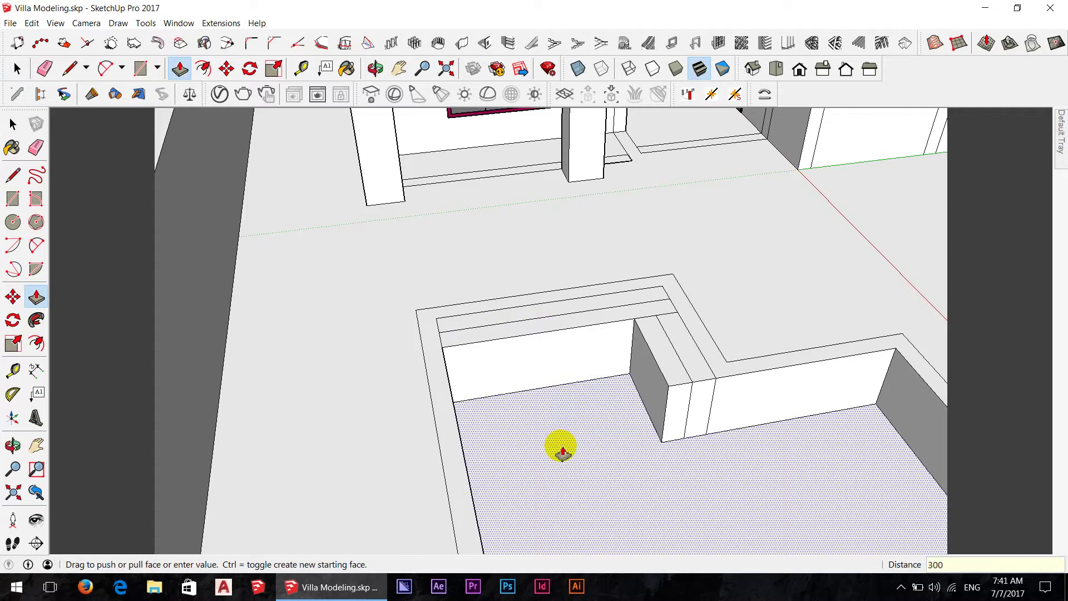
pyautogui.press('Return')
pyautogui.scroll(-5, 553, 390)
pyautogui.scroll(-3, 557, 378)
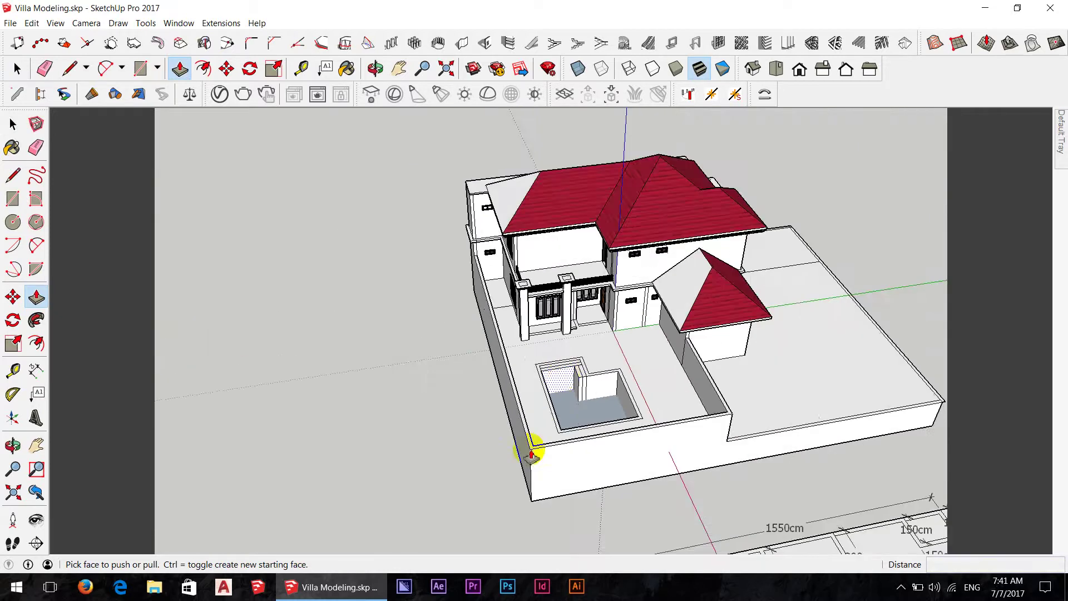
pyautogui.moveTo(532, 454)
pyautogui.mouseDown(button='middle')
pyautogui.moveTo(676, 150)
pyautogui.moveTo(646, 408)
pyautogui.moveTo(613, 378)
pyautogui.moveTo(429, 381)
pyautogui.moveTo(463, 378)
pyautogui.mouseUp(button='middle')
pyautogui.scroll(3, 614, 378)
pyautogui.scroll(2, 429, 382)
# Step: Push the step strip down 300 cm into the pool
pyautogui.scroll(2, 463, 379)
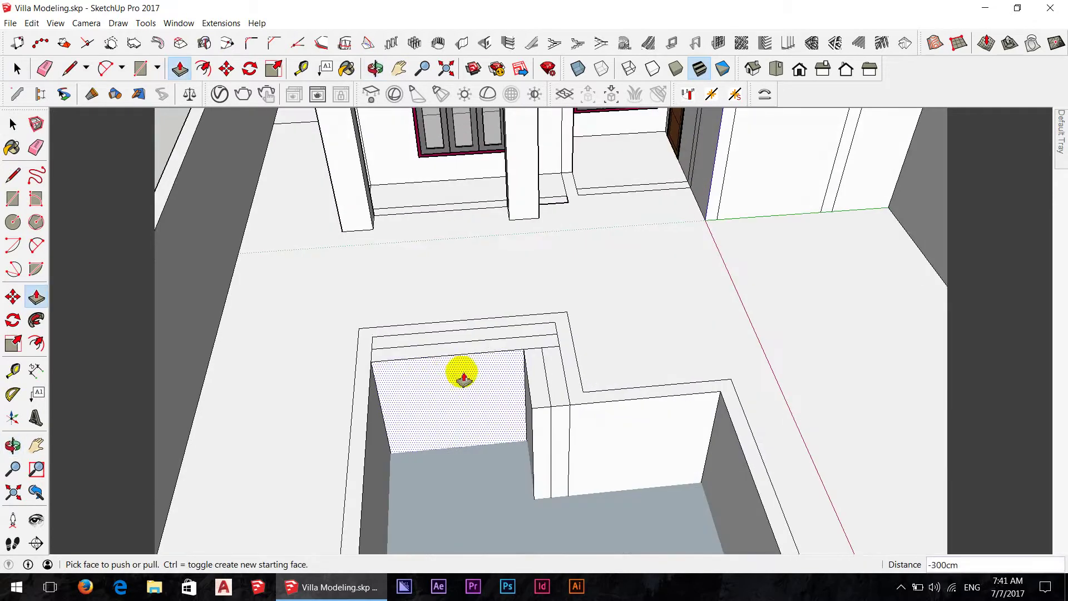
pyautogui.scroll(2, 463, 378)
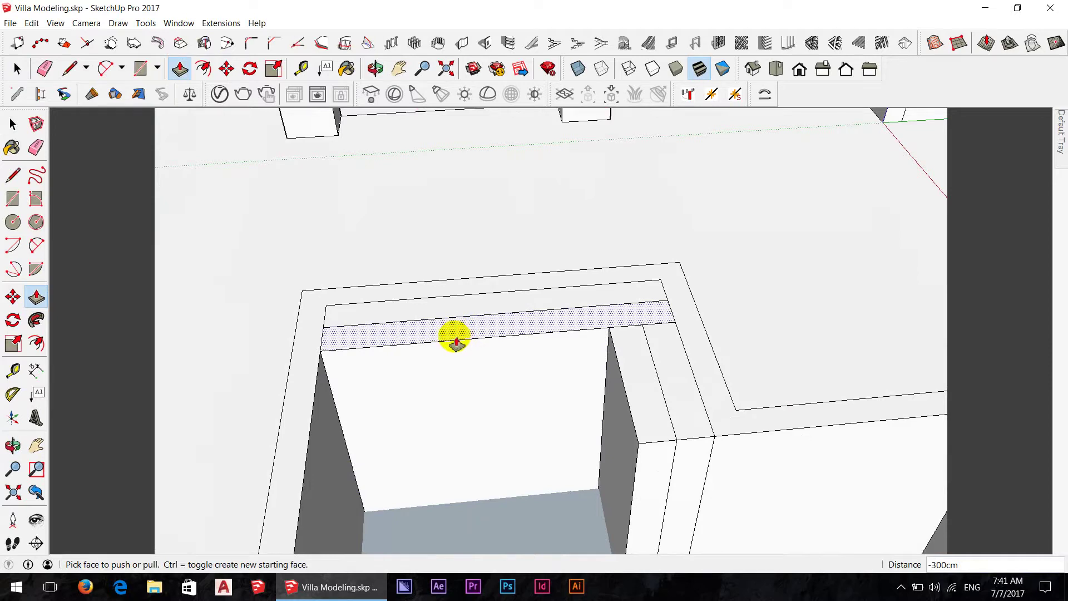
pyautogui.moveTo(455, 328); pyautogui.dragTo(456, 374)
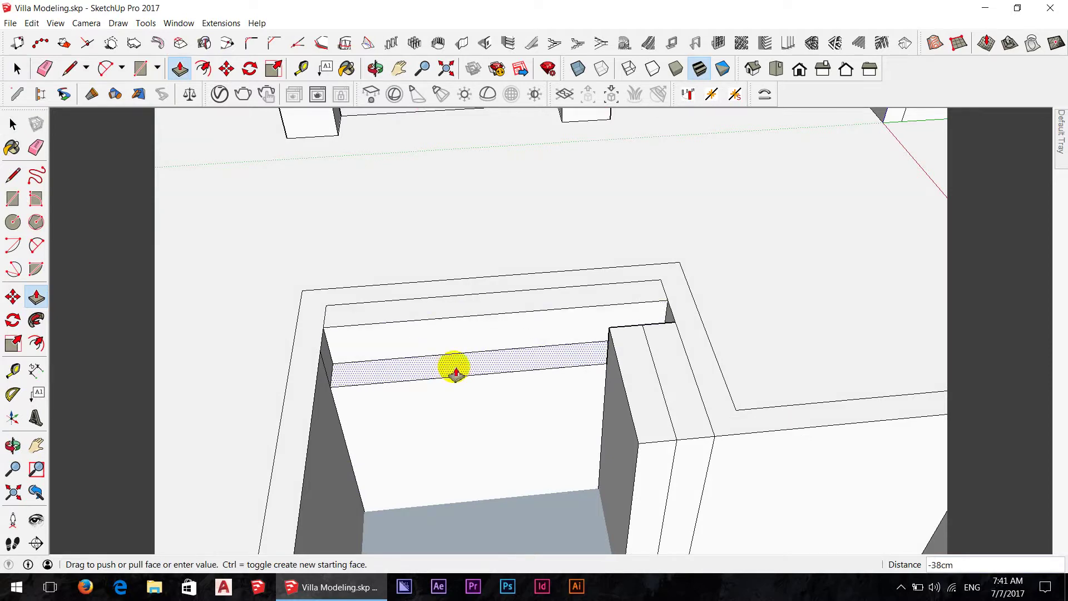
pyautogui.press('Return')
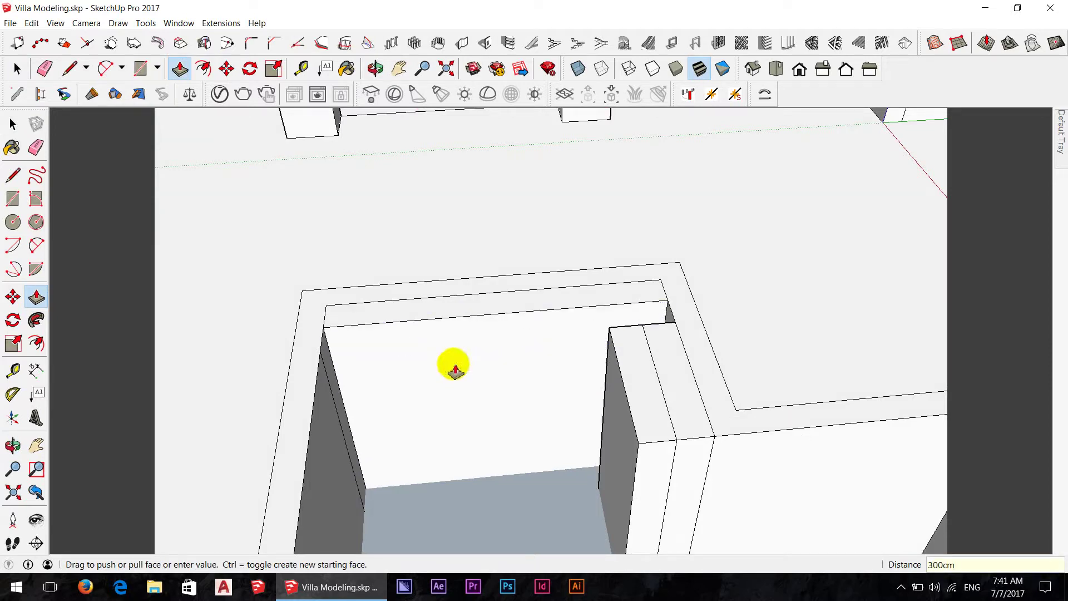
pyautogui.moveTo(596, 430)
pyautogui.mouseDown(button='middle')
pyautogui.moveTo(811, 525)
pyautogui.moveTo(709, 441)
pyautogui.moveTo(656, 341)
pyautogui.moveTo(543, 341)
pyautogui.mouseUp(button='middle')
# Step: Deepen the pool floor to 500 cm, then cancel a trial push of the thin strip
pyautogui.scroll(-3, 638, 450)
pyautogui.moveTo(638, 449); pyautogui.dragTo(675, 495)
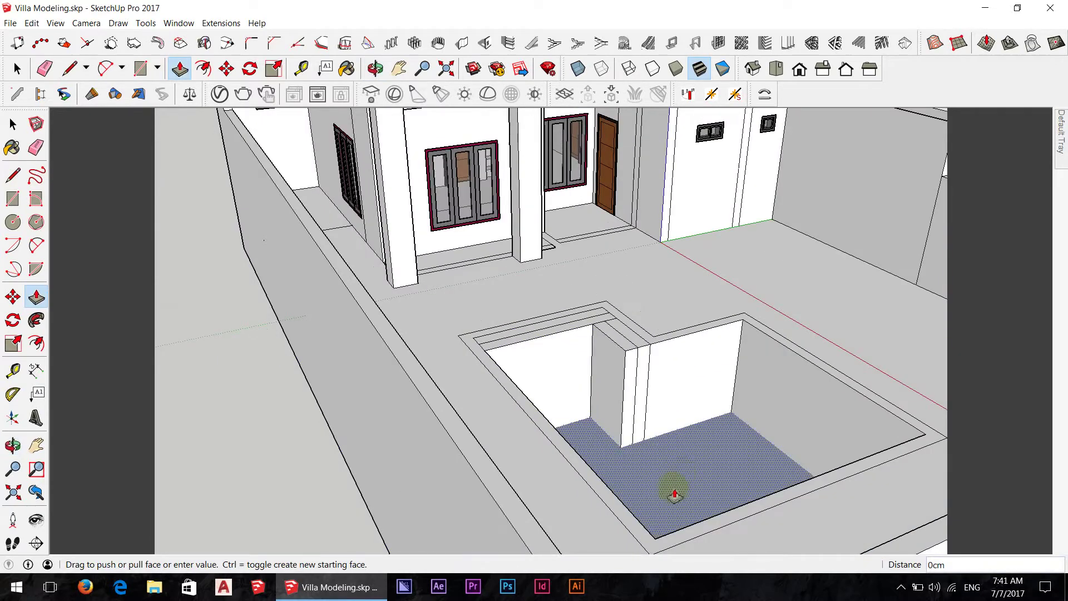
pyautogui.write('500')
pyautogui.press('Return')
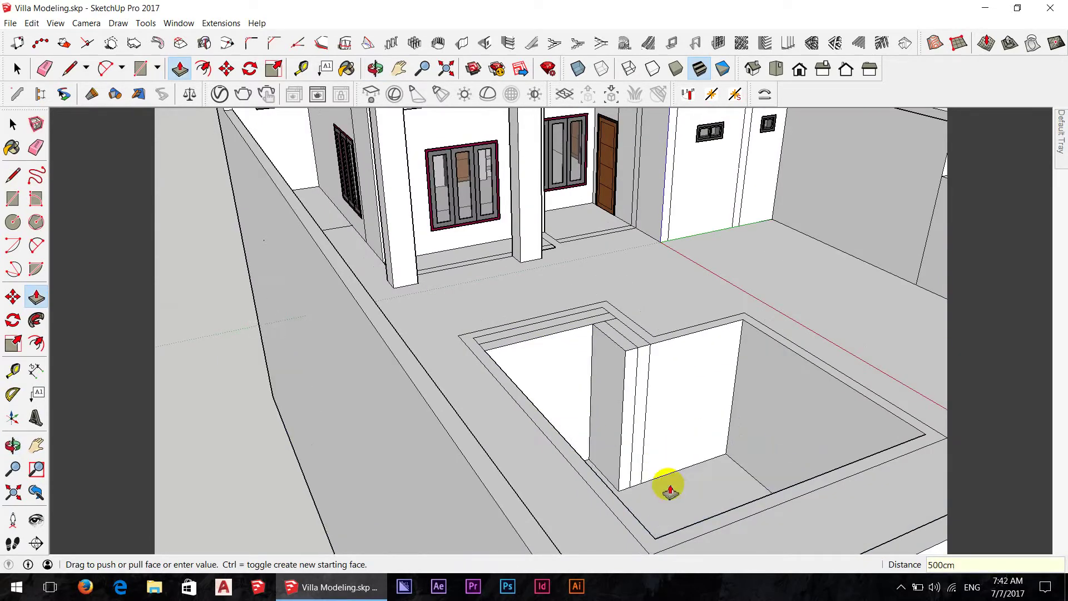
pyautogui.moveTo(668, 484); pyautogui.dragTo(569, 444, button='middle')
pyautogui.scroll(3, 435, 420)
pyautogui.scroll(2, 473, 403)
pyautogui.moveTo(474, 403); pyautogui.dragTo(477, 411, button='middle')
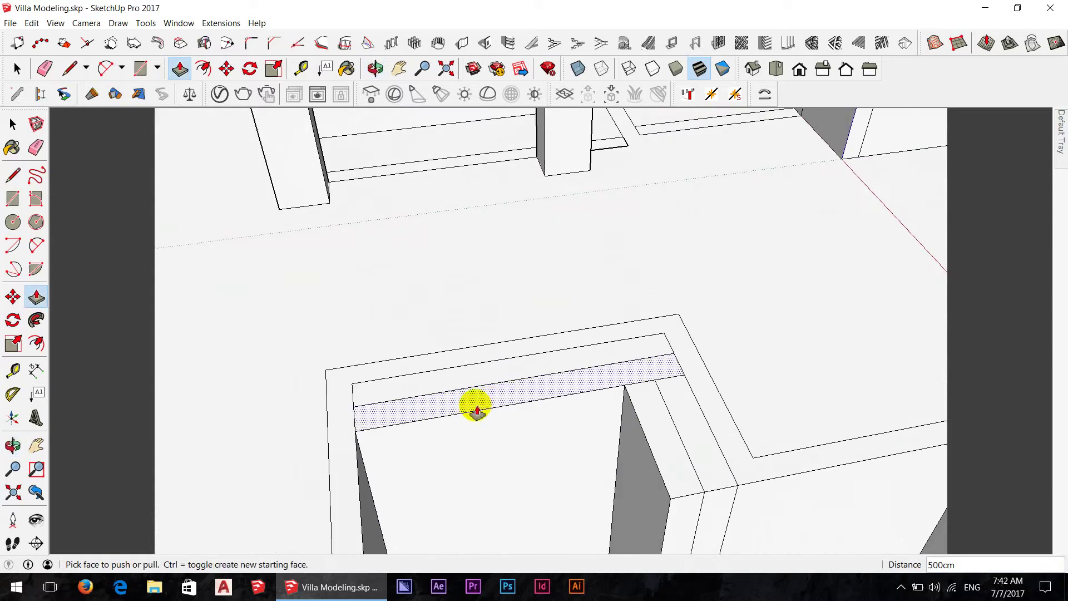
pyautogui.moveTo(477, 411); pyautogui.dragTo(476, 431)
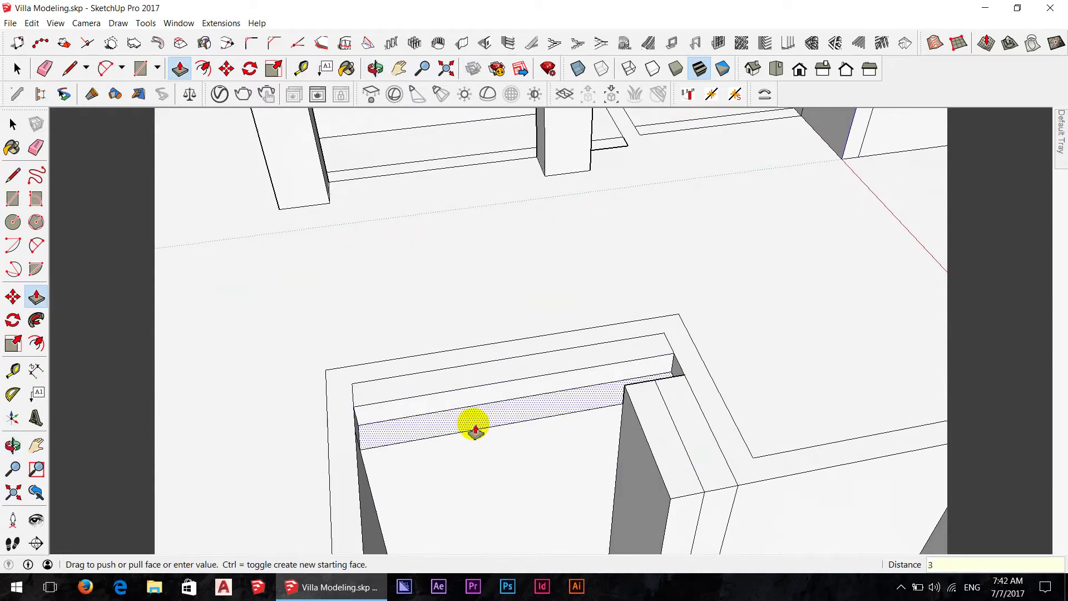
pyautogui.press('Escape')
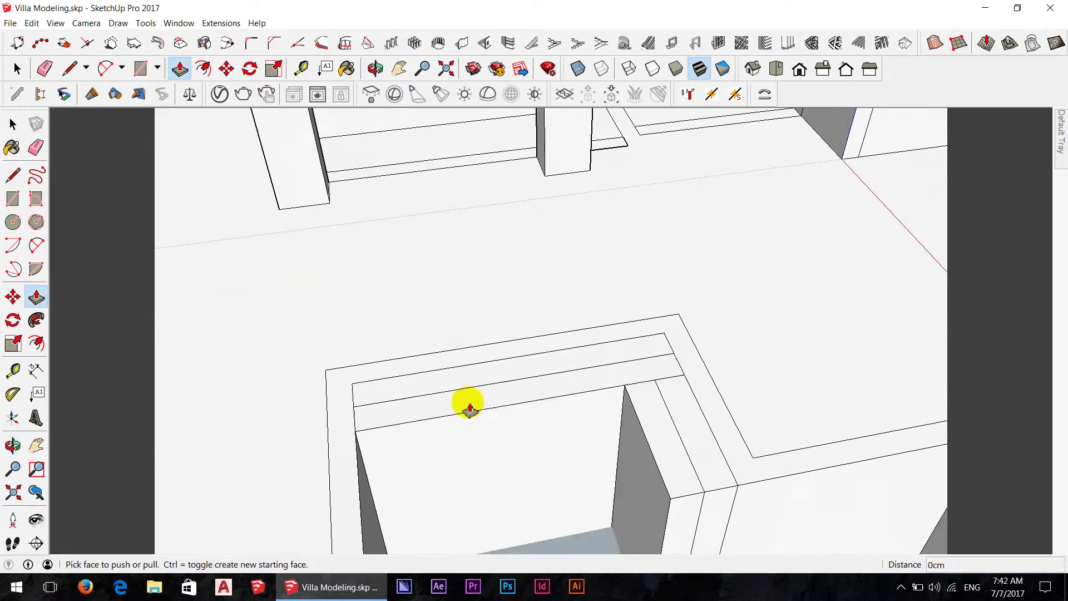
pyautogui.scroll(-3, 512, 428)
# Step: Set the pool floor depth to 50 cm and lower the step strip 30 cm
pyautogui.scroll(-2, 562, 429)
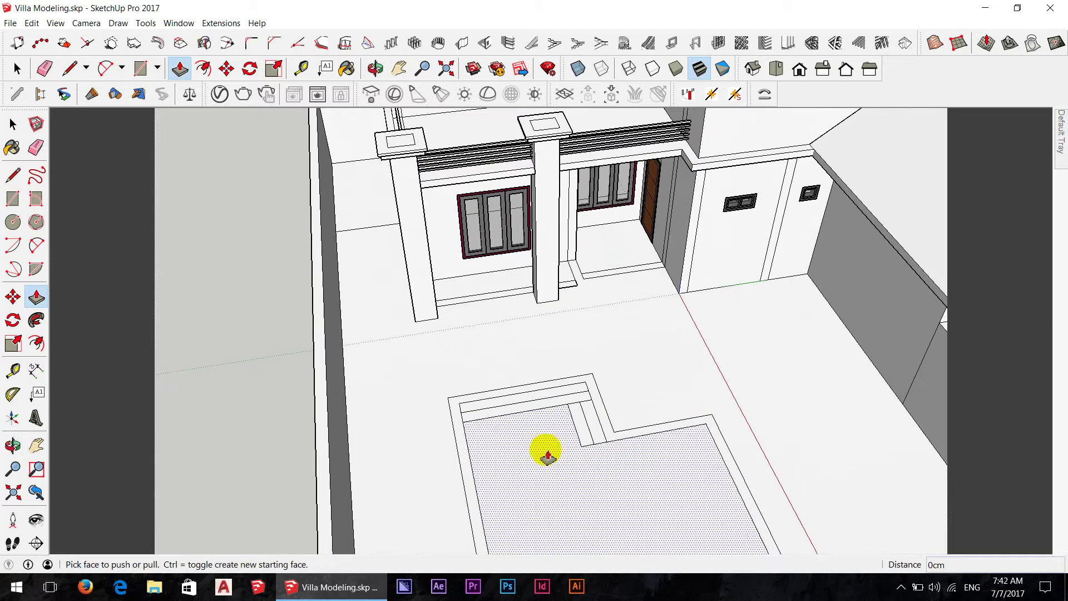
pyautogui.moveTo(546, 449); pyautogui.dragTo(544, 483)
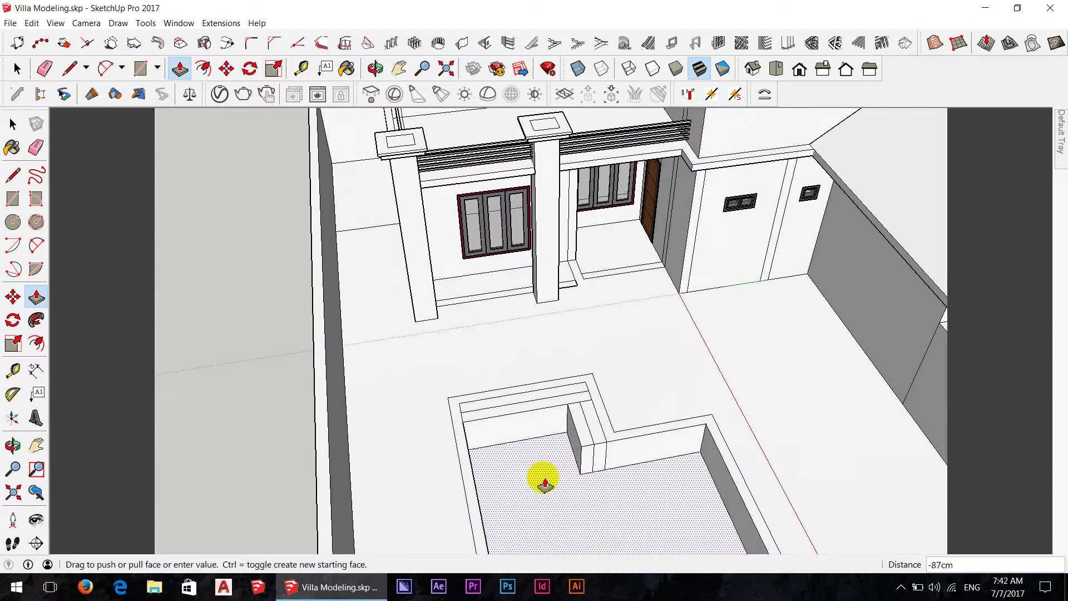
pyautogui.press('Return')
pyautogui.moveTo(539, 469); pyautogui.dragTo(644, 469, button='middle')
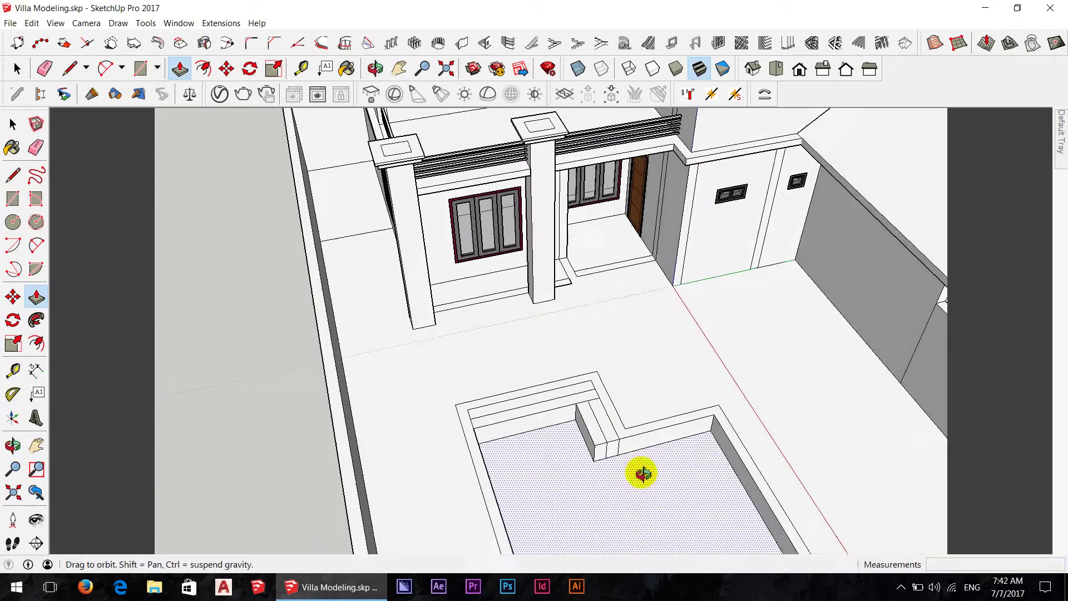
pyautogui.scroll(3, 544, 449)
pyautogui.scroll(2, 490, 384)
pyautogui.moveTo(461, 369); pyautogui.dragTo(463, 382)
pyautogui.write('30')
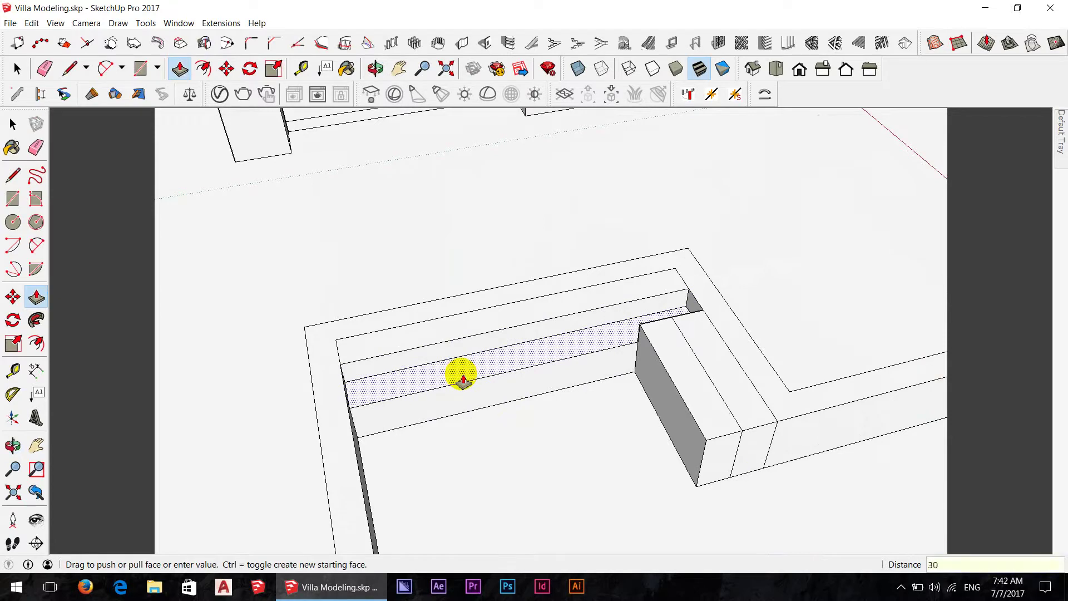
pyautogui.write('15')
pyautogui.press('Return')
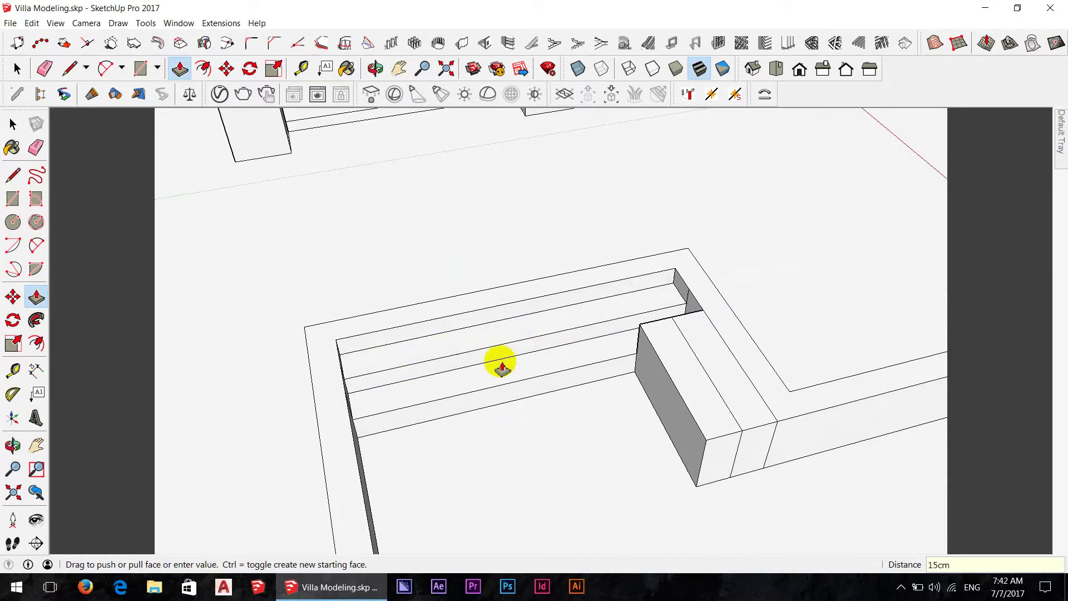
# Step: Push the corner step's top down 15 cm and pull its side face out 25 cm
pyautogui.moveTo(501, 358); pyautogui.dragTo(618, 351, button='middle')
pyautogui.moveTo(716, 345); pyautogui.dragTo(573, 350)
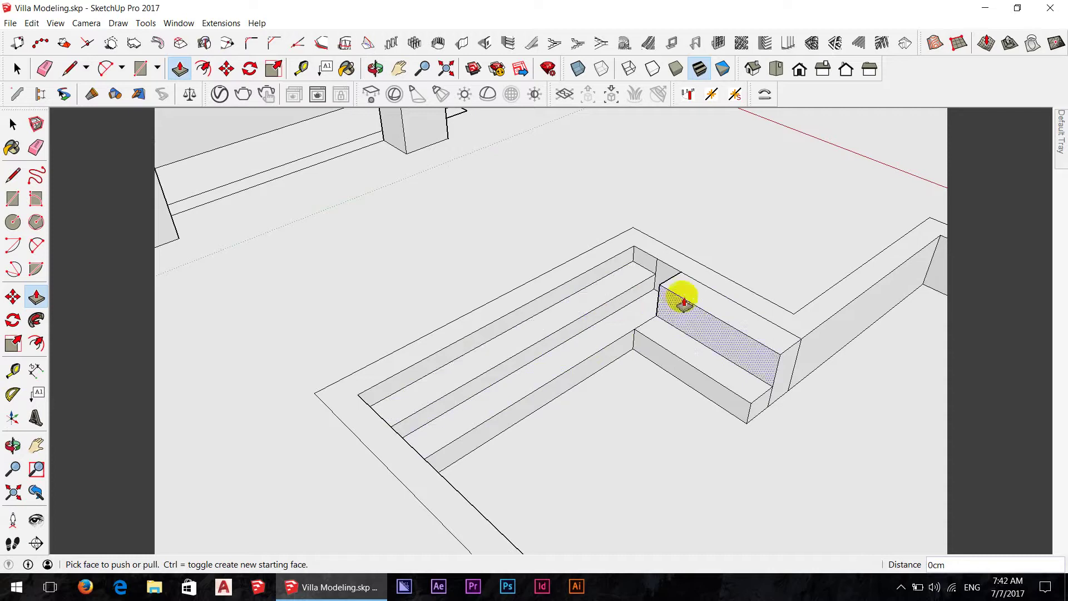
pyautogui.moveTo(683, 300); pyautogui.dragTo(578, 314)
pyautogui.moveTo(578, 314)
pyautogui.mouseDown(button='middle')
pyautogui.moveTo(586, 264)
pyautogui.moveTo(506, 262)
pyautogui.moveTo(506, 279)
pyautogui.mouseUp(button='middle')
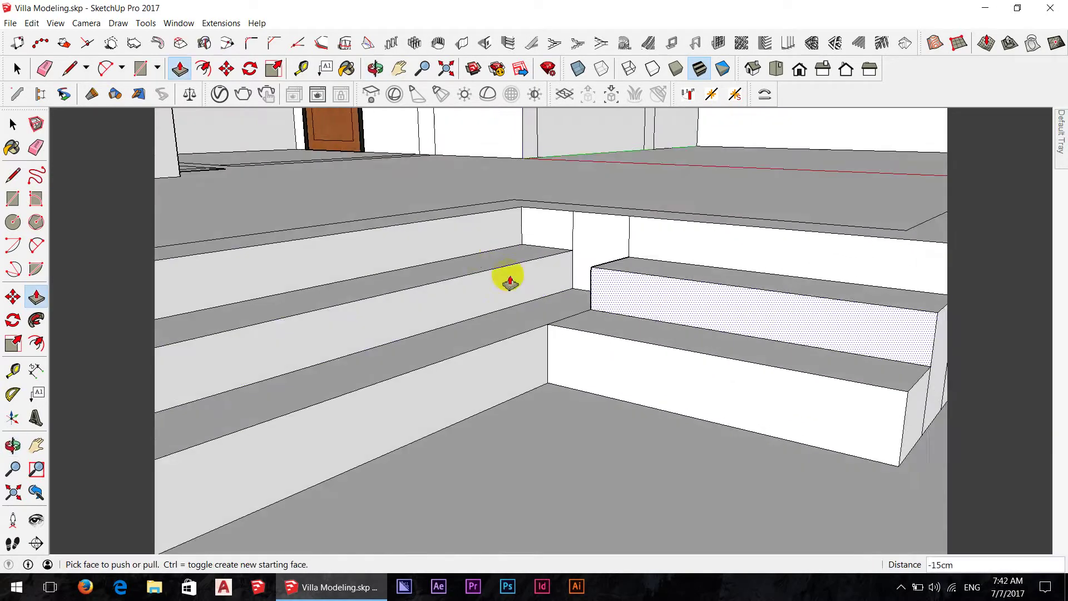
pyautogui.scroll(3, 568, 276)
pyautogui.moveTo(604, 276)
pyautogui.mouseDown(button='middle')
pyautogui.moveTo(678, 288)
pyautogui.moveTo(625, 267)
pyautogui.moveTo(672, 262)
pyautogui.mouseUp(button='middle')
pyautogui.moveTo(672, 262)
pyautogui.mouseDown()
pyautogui.moveTo(541, 272)
pyautogui.moveTo(623, 281)
pyautogui.mouseUp()
pyautogui.moveTo(623, 282)
pyautogui.mouseDown(button='middle')
pyautogui.moveTo(506, 310)
pyautogui.moveTo(573, 405)
pyautogui.moveTo(543, 380)
pyautogui.mouseUp(button='middle')
# Step: Erase the stray short edges on the step top and riser
pyautogui.press('e')
pyautogui.click(537, 269)
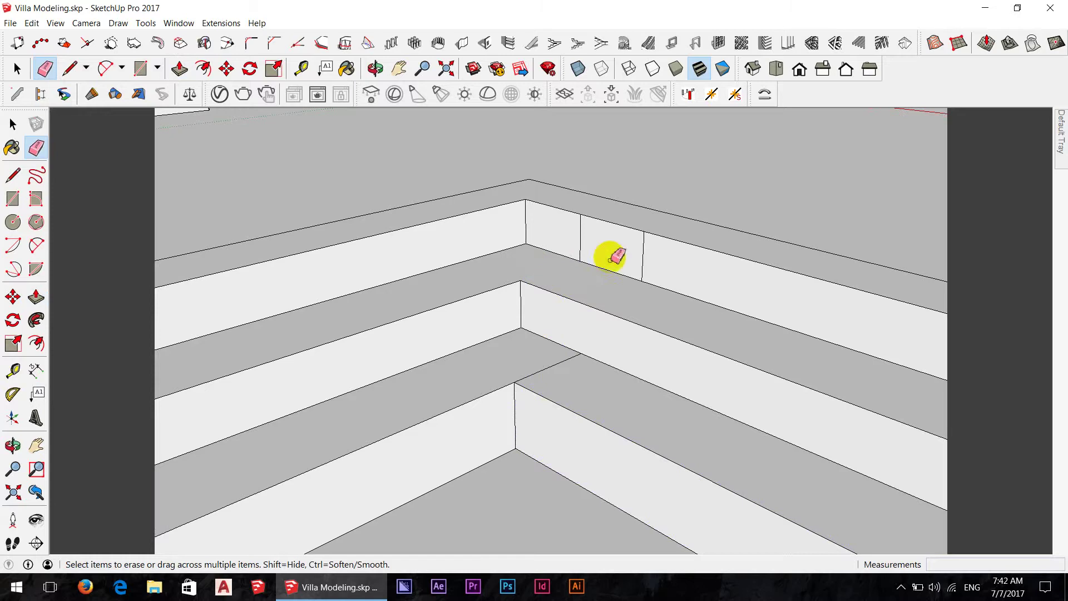
pyautogui.click(643, 251)
pyautogui.click(580, 245)
pyautogui.scroll(-3, 533, 366)
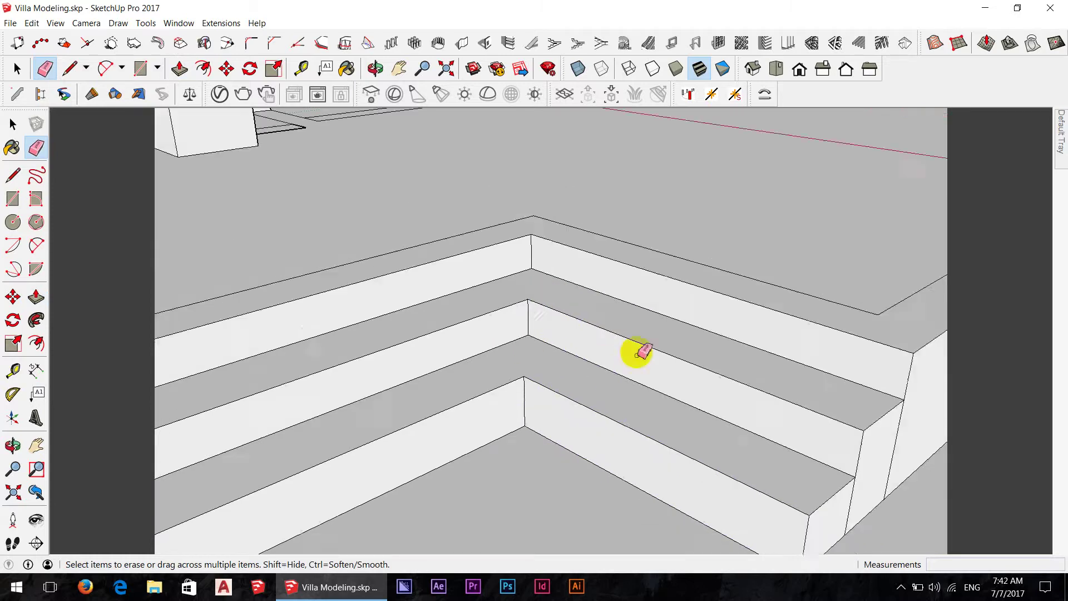
pyautogui.scroll(-3, 635, 353)
pyautogui.moveTo(606, 397); pyautogui.dragTo(554, 421)
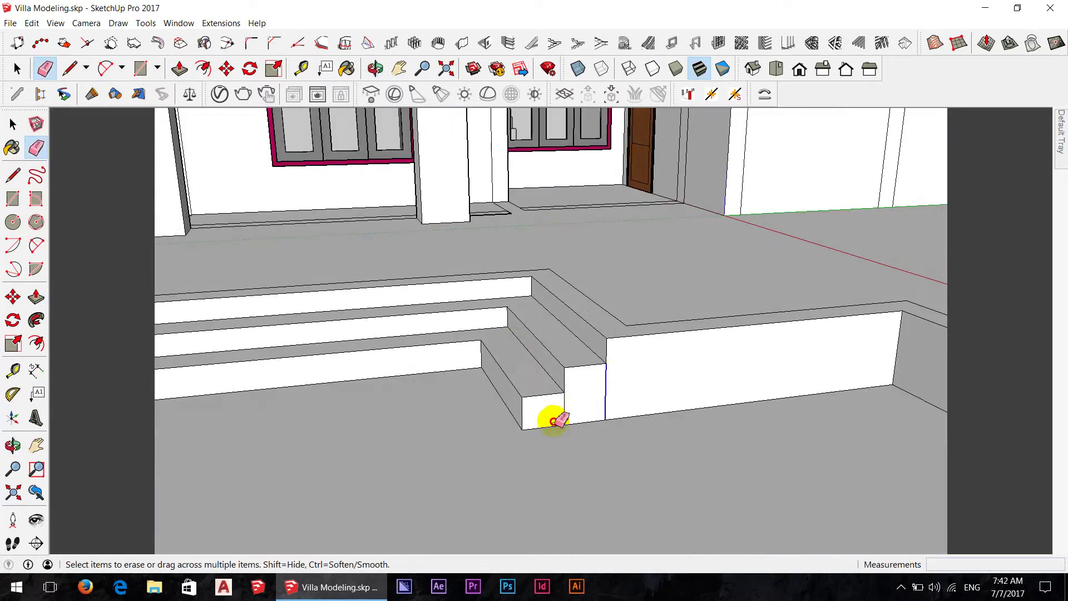
# Step: Zoom to fit the whole model, then orbit and zoom to view the pool from above
pyautogui.moveTo(557, 402)
pyautogui.mouseDown(button='middle')
pyautogui.moveTo(774, 381)
pyautogui.moveTo(596, 415)
pyautogui.moveTo(556, 439)
pyautogui.moveTo(556, 408)
pyautogui.moveTo(492, 445)
pyautogui.moveTo(446, 443)
pyautogui.moveTo(477, 458)
pyautogui.mouseUp(button='middle')
pyautogui.click(21, 502)
pyautogui.scroll(3, 417, 222)
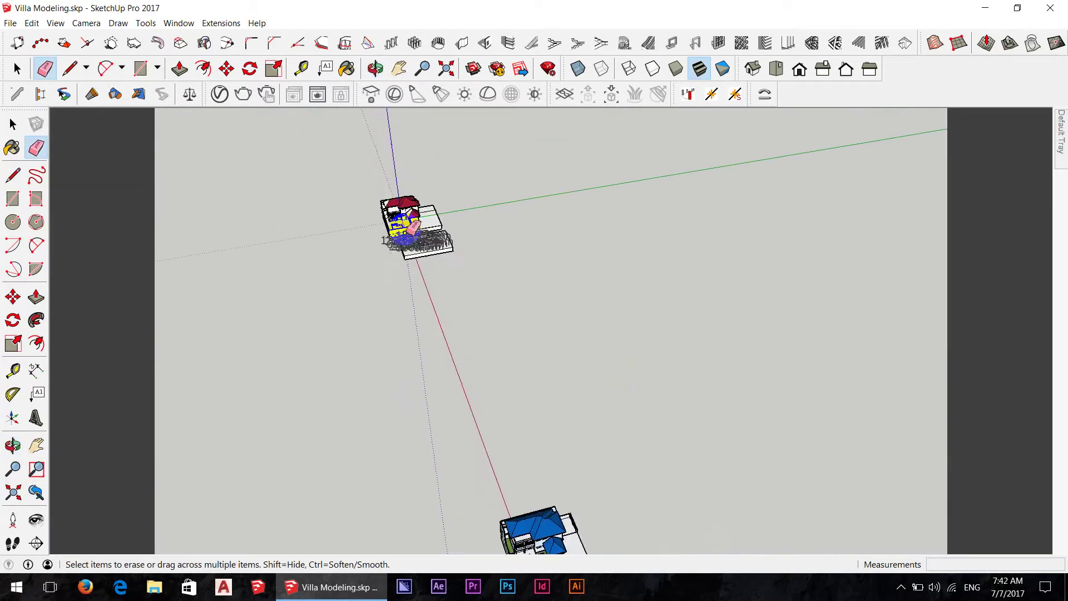
pyautogui.scroll(2, 412, 228)
pyautogui.scroll(1, 390, 234)
pyautogui.scroll(3, 358, 227)
pyautogui.scroll(3, 351, 228)
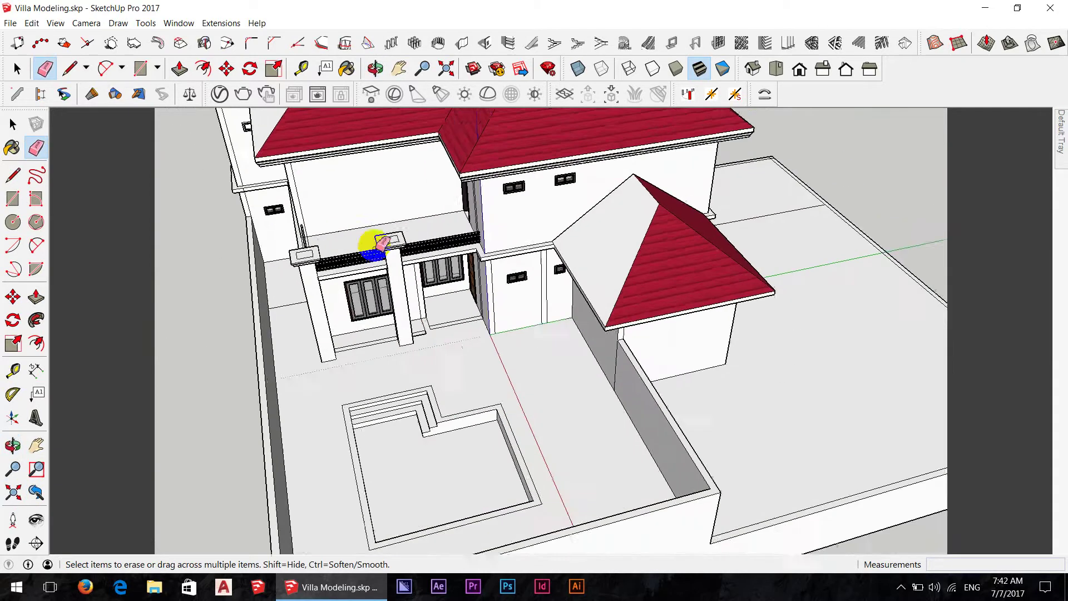
pyautogui.scroll(1, 375, 240)
pyautogui.moveTo(375, 239)
pyautogui.mouseDown(button='middle')
pyautogui.moveTo(345, 301)
pyautogui.moveTo(437, 417)
pyautogui.moveTo(560, 243)
pyautogui.moveTo(575, 148)
pyautogui.moveTo(546, 373)
pyautogui.moveTo(484, 384)
pyautogui.moveTo(398, 273)
pyautogui.mouseUp(button='middle')
pyautogui.scroll(-3, 530, 390)
pyautogui.scroll(5, 482, 421)
pyautogui.scroll(-2, 472, 361)
pyautogui.scroll(2, 518, 377)
pyautogui.scroll(-3, 551, 327)
pyautogui.scroll(3, 508, 350)
pyautogui.scroll(-3, 398, 272)
pyautogui.moveTo(508, 329); pyautogui.dragTo(477, 377, button='middle')
pyautogui.scroll(3, 426, 393)
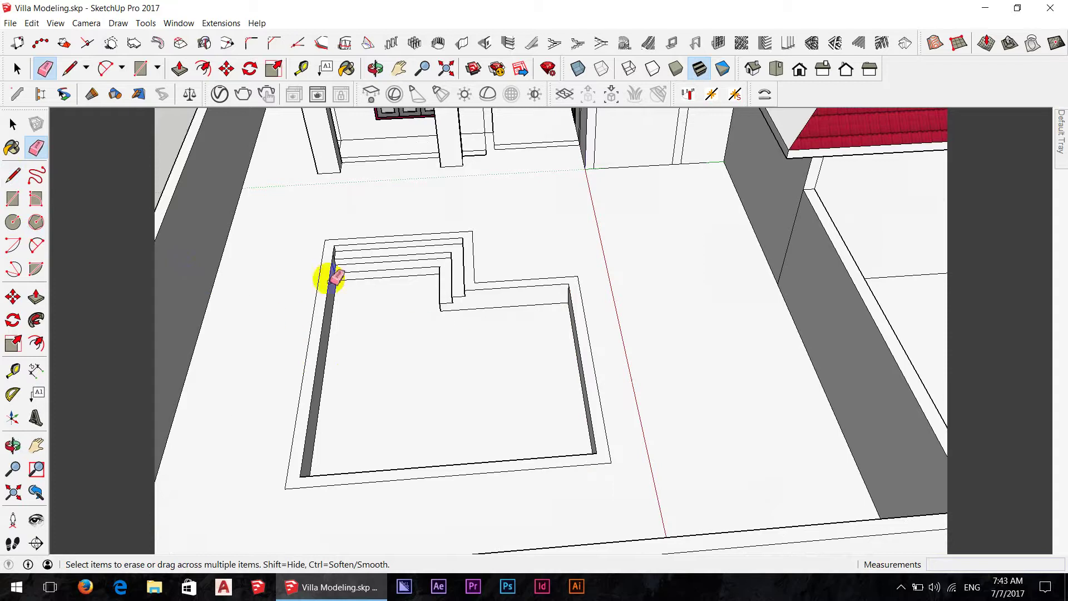
# Step: Draw a rectangle beside the villa and make it a group
pyautogui.click(13, 199)
pyautogui.scroll(-3, 629, 389)
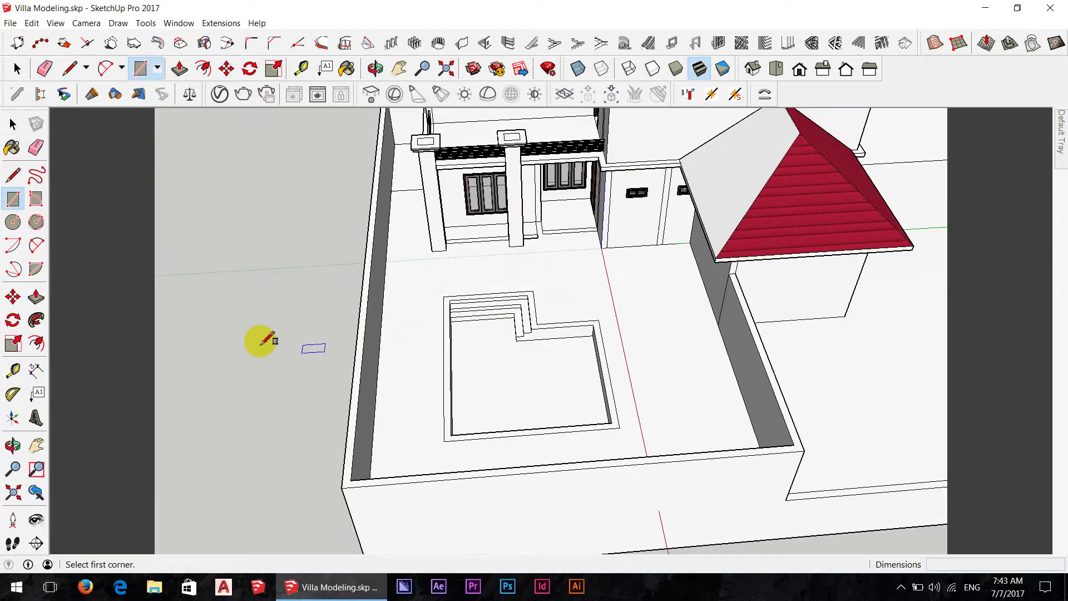
pyautogui.click(196, 290)
pyautogui.click(285, 399)
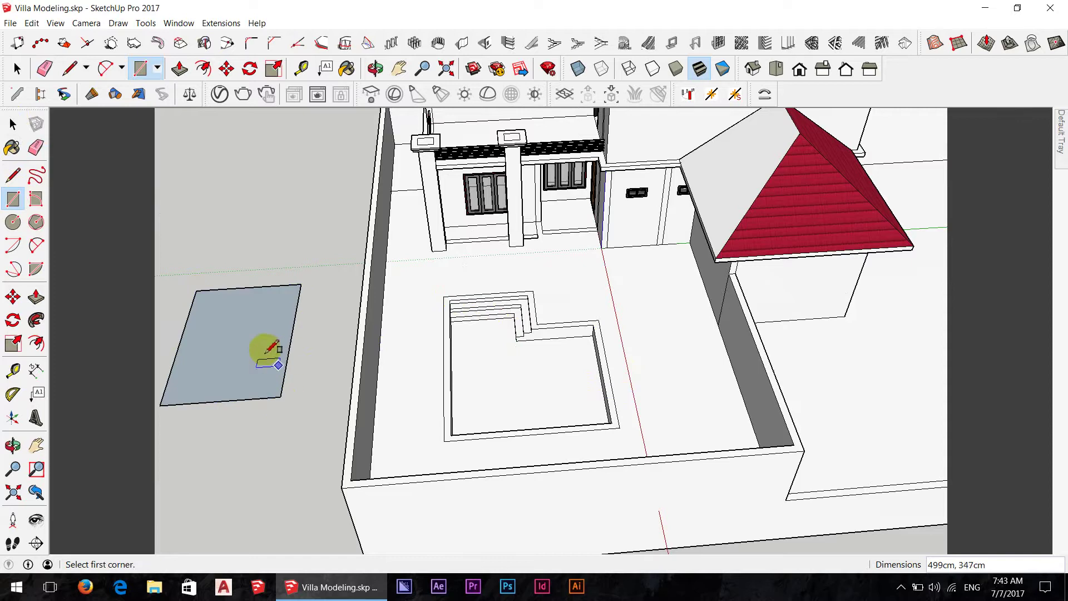
pyautogui.press('space')
pyautogui.click(256, 351)
pyautogui.rightClick(258, 350)
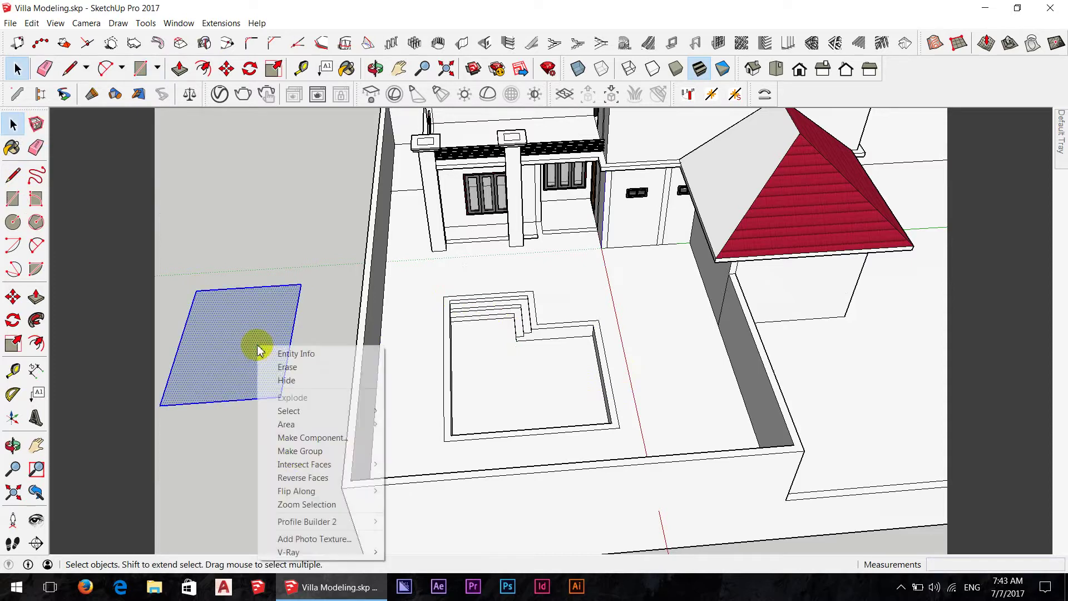
pyautogui.click(299, 451)
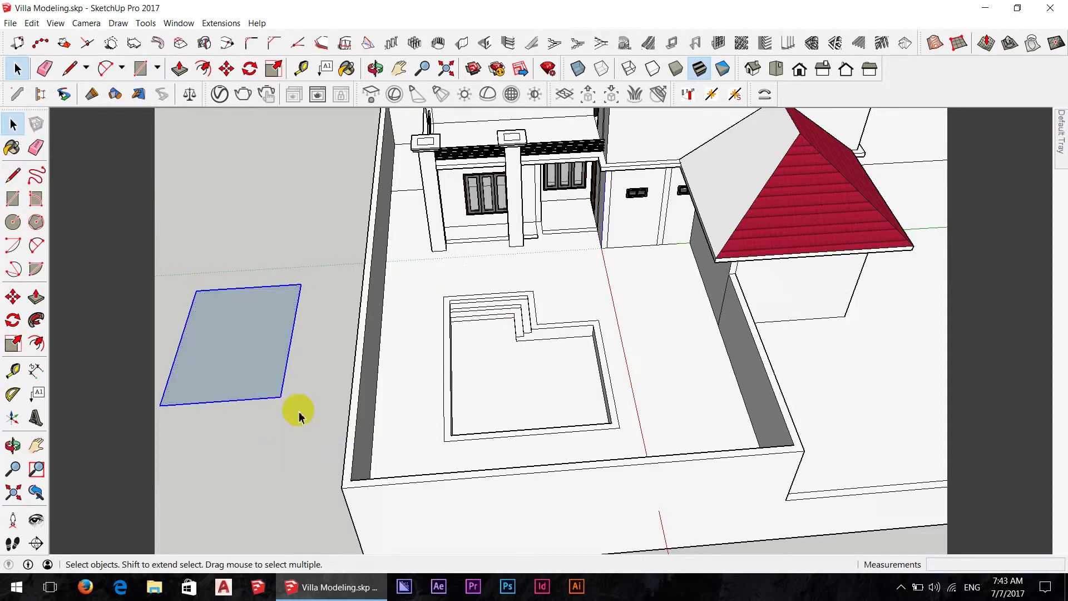
# Step: Move the rectangle group into the pool's corner
pyautogui.press('m')
pyautogui.click(160, 405)
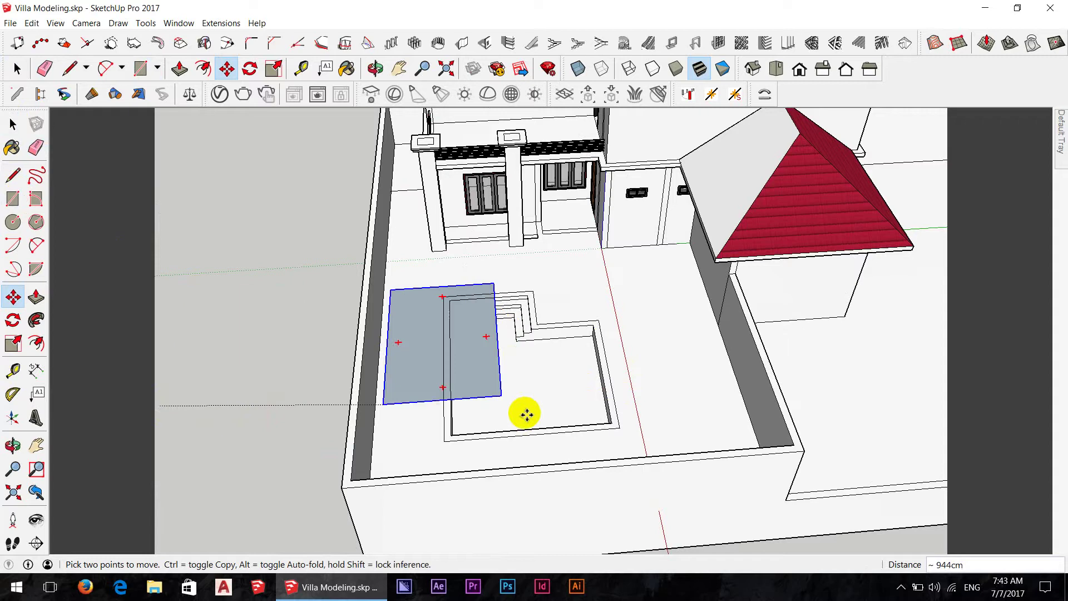
pyautogui.scroll(3, 449, 431)
pyautogui.click(457, 437)
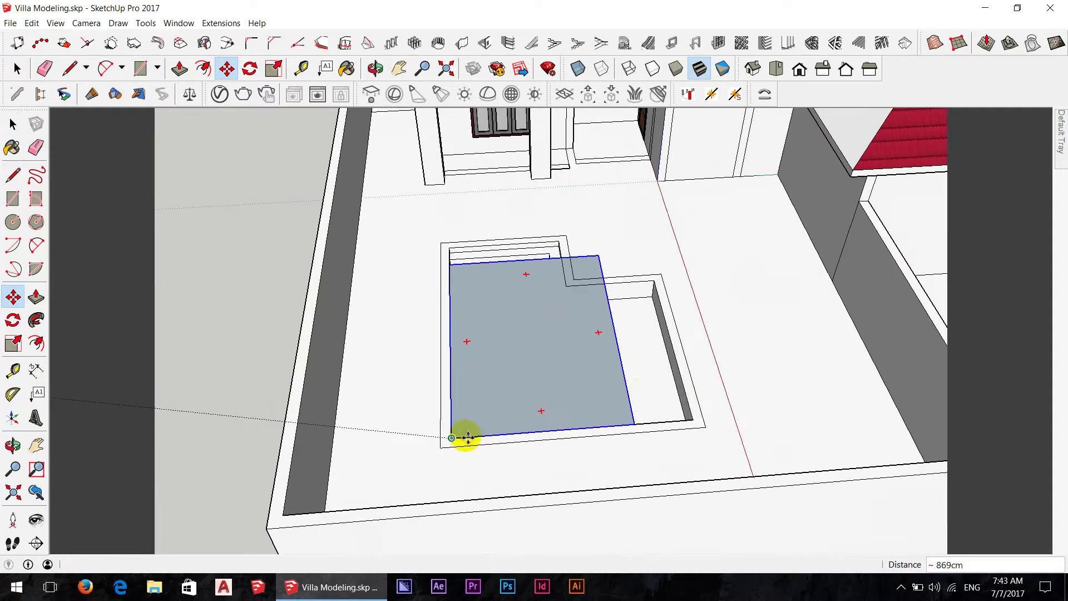
pyautogui.moveTo(619, 362)
pyautogui.mouseDown(button='middle')
pyautogui.moveTo(650, 380)
pyautogui.moveTo(629, 416)
pyautogui.moveTo(608, 363)
pyautogui.mouseUp(button='middle')
pyautogui.press('space')
pyautogui.moveTo(629, 322); pyautogui.dragTo(608, 402, button='middle')
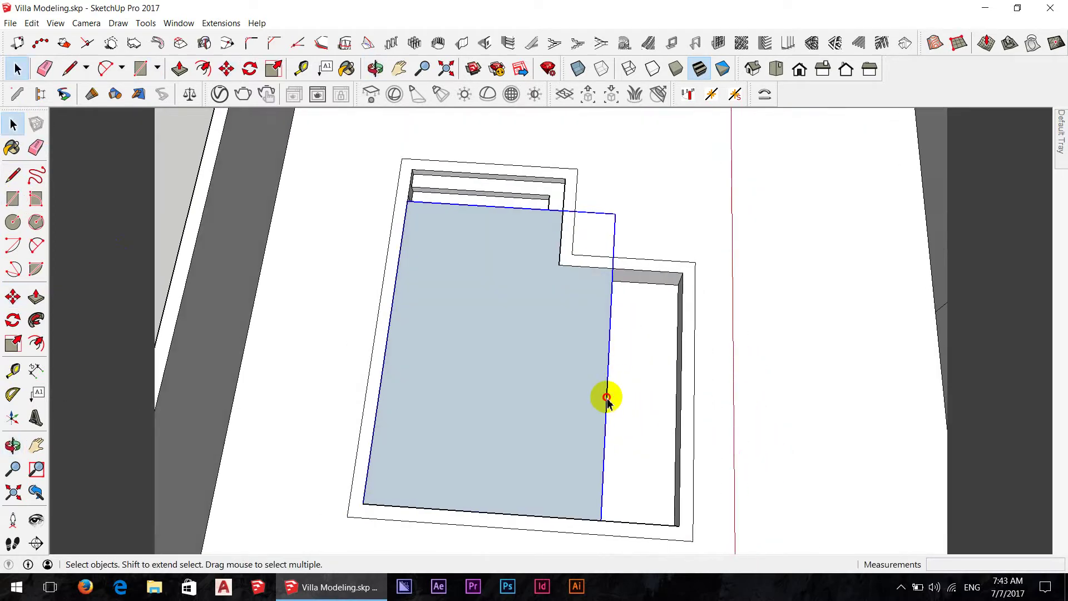
# Step: Inside the group, stretch the rectangle's right and top edges to the pool sides
pyautogui.doubleClick(607, 399)
pyautogui.press('m')
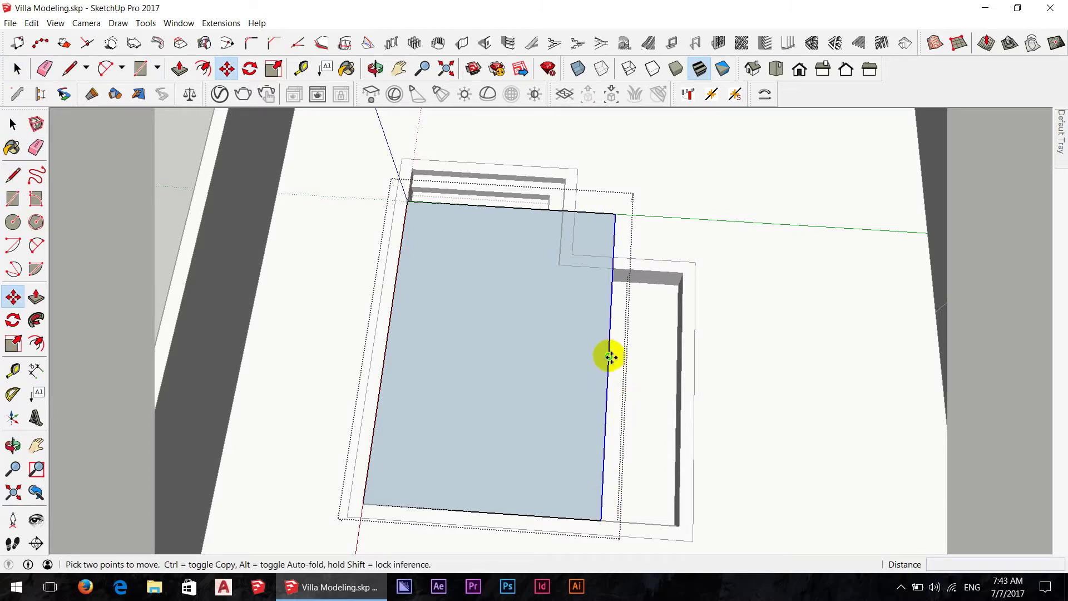
pyautogui.click(611, 357)
pyautogui.click(680, 367)
pyautogui.press('o')
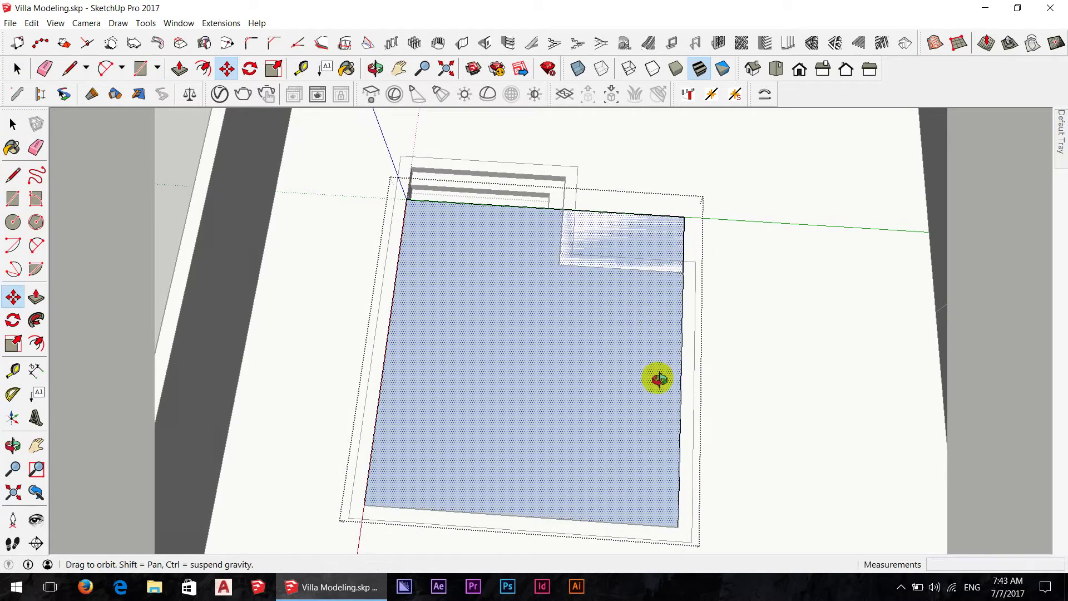
pyautogui.moveTo(659, 379); pyautogui.dragTo(539, 219, button='middle')
pyautogui.click(540, 201)
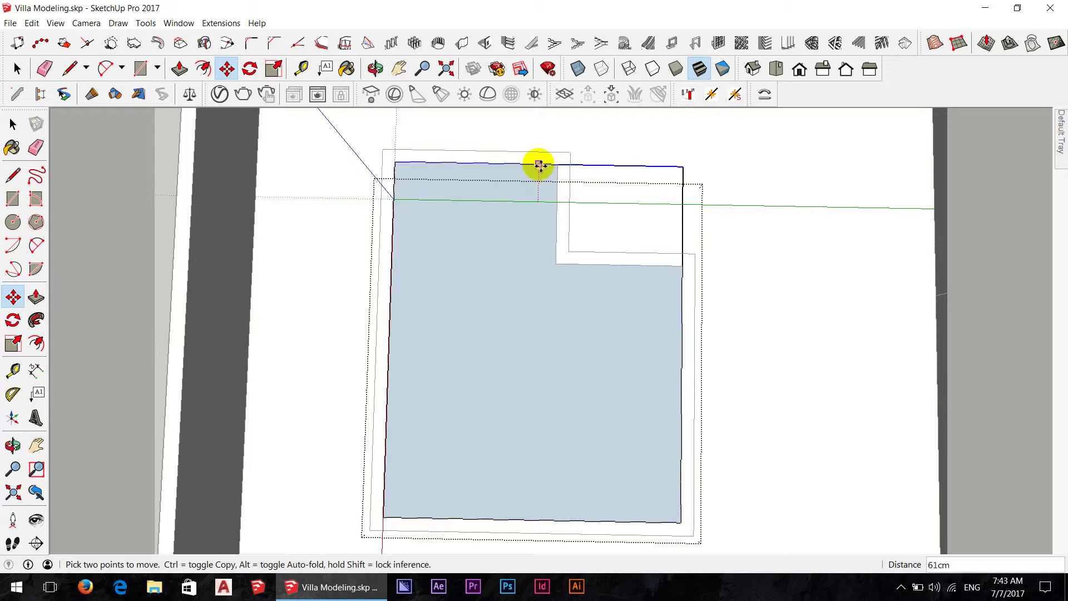
pyautogui.click(540, 165)
# Step: Split off the notch area with a line and erase it, leaving an L-shaped face
pyautogui.press('l')
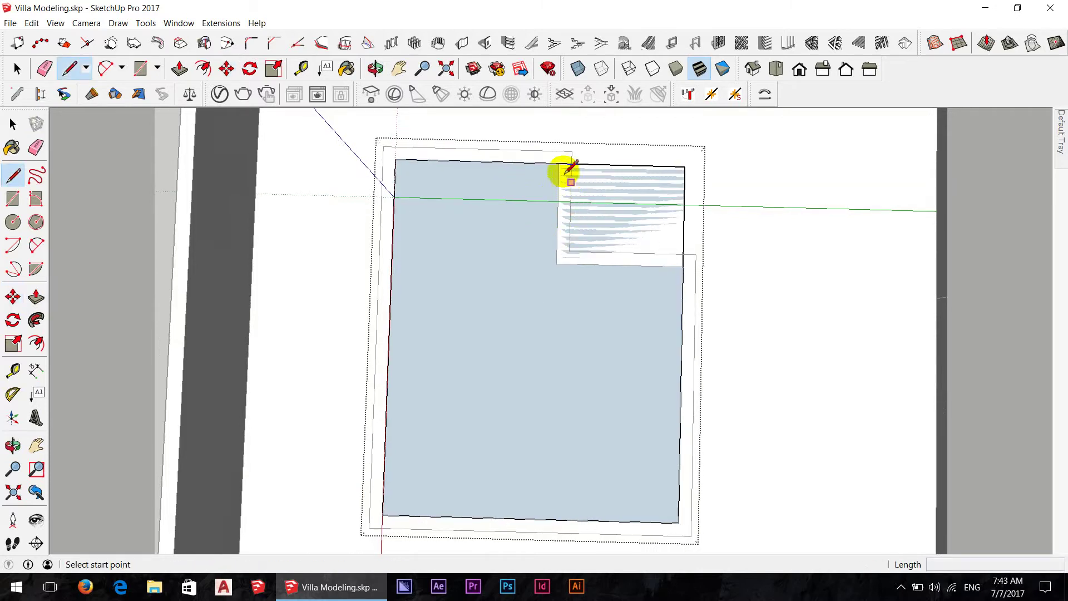
pyautogui.click(559, 163)
pyautogui.click(557, 263)
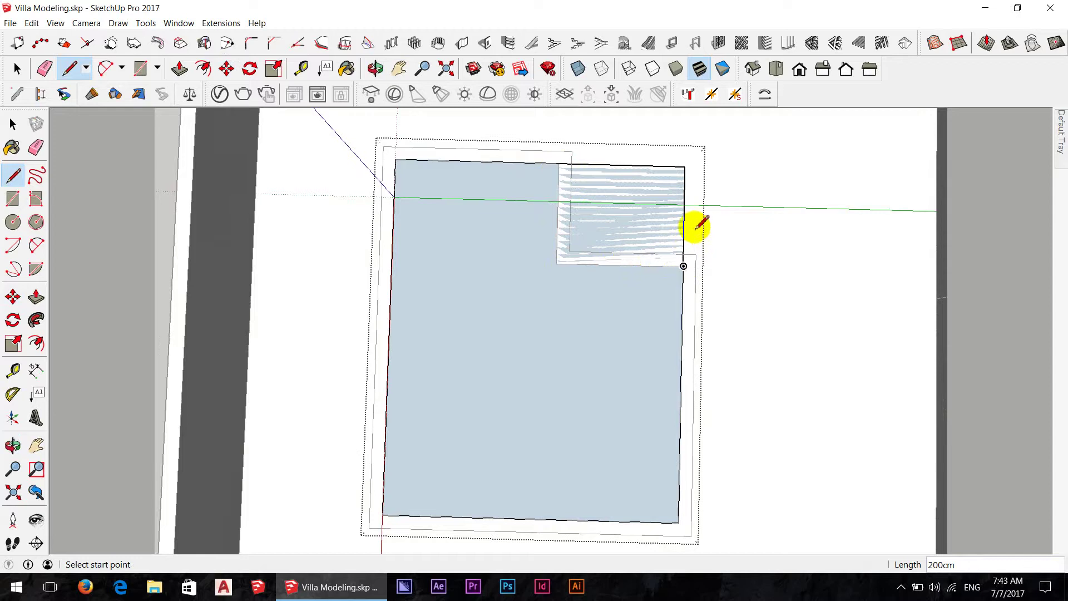
pyautogui.press('e')
pyautogui.moveTo(694, 195); pyautogui.dragTo(677, 162)
pyautogui.scroll(-3, 646, 256)
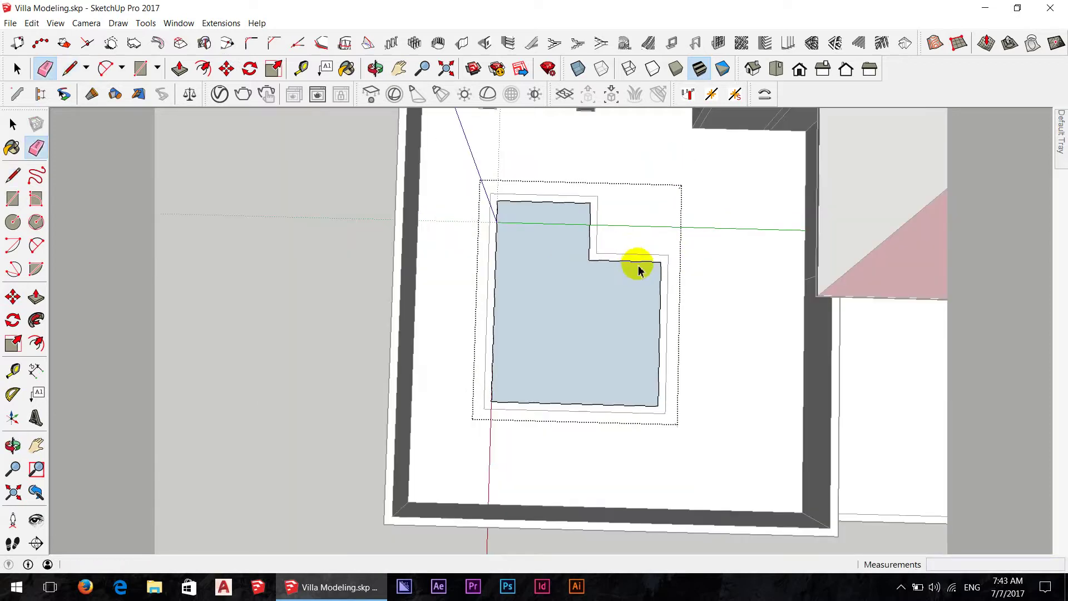
pyautogui.press('space')
pyautogui.moveTo(639, 271)
pyautogui.mouseDown(button='middle')
pyautogui.moveTo(708, 167)
pyautogui.moveTo(369, 293)
pyautogui.moveTo(534, 238)
pyautogui.mouseUp(button='middle')
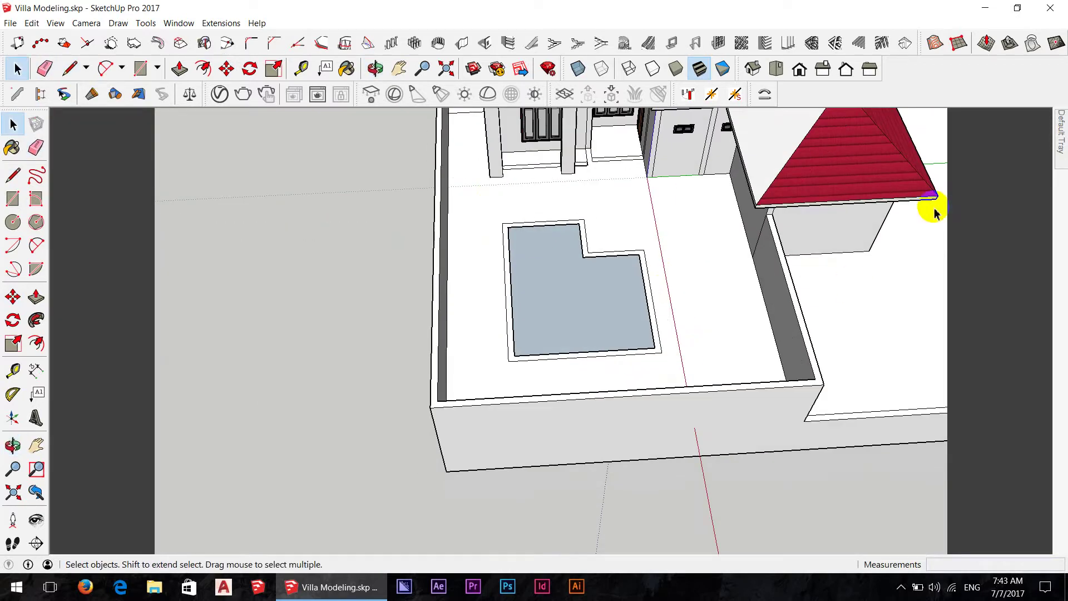
# Step: Paint the L-shaped pool face with Water Sparkling from the Water material category
pyautogui.click(1056, 124)
pyautogui.click(1038, 115)
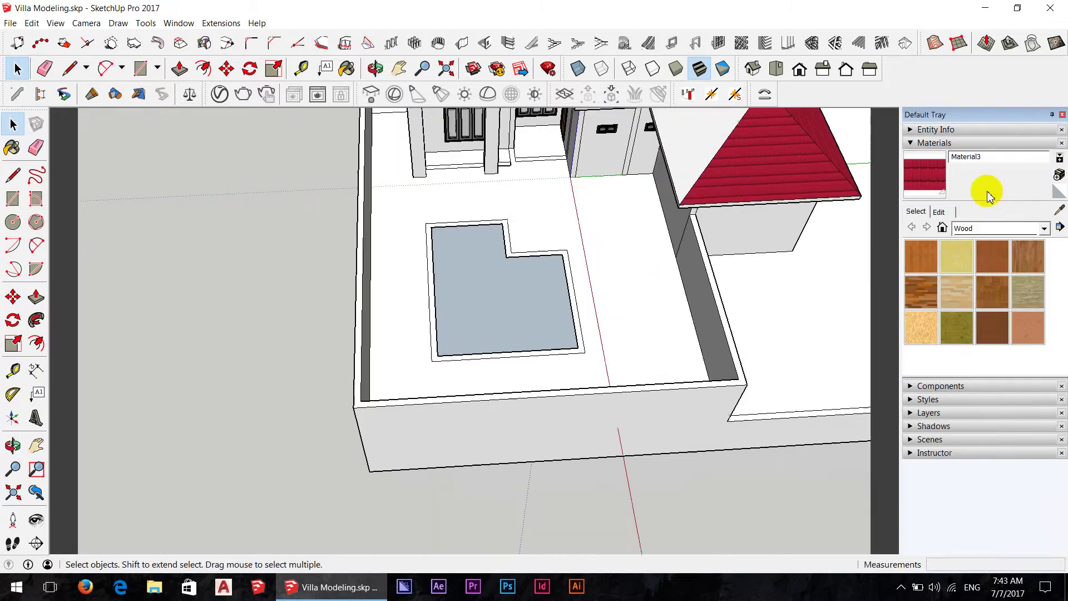
pyautogui.click(986, 228)
pyautogui.click(973, 387)
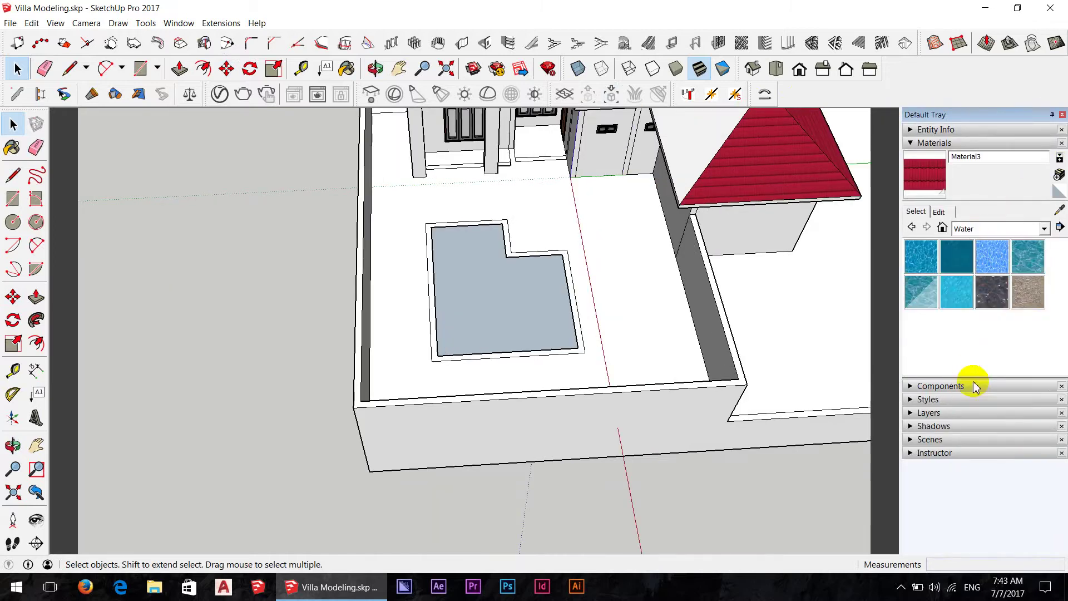
pyautogui.click(965, 311)
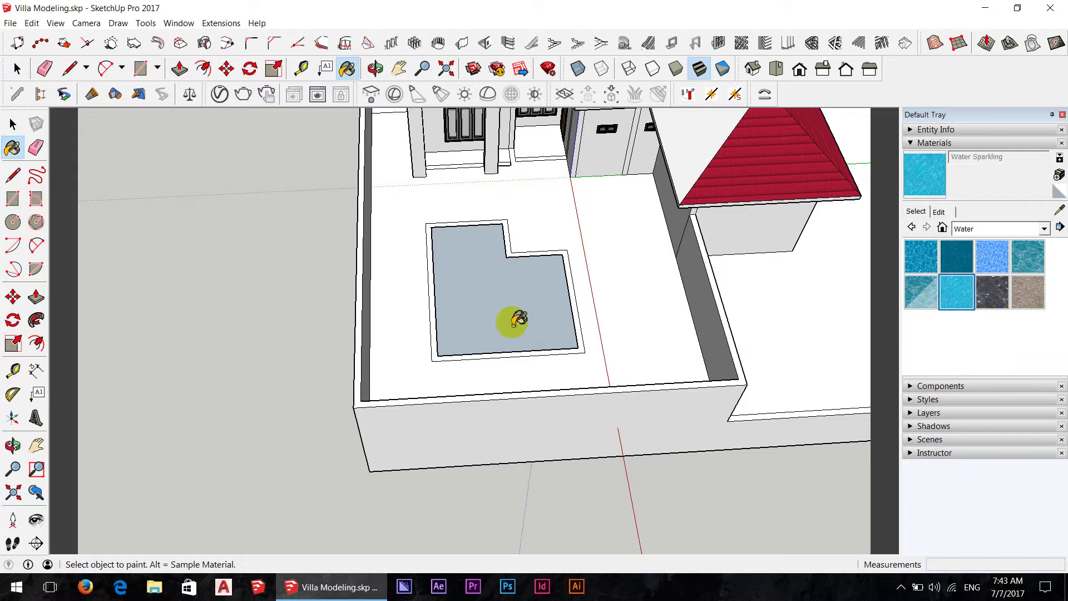
pyautogui.click(562, 334)
pyautogui.moveTo(562, 334); pyautogui.dragTo(588, 403, button='middle')
pyautogui.moveTo(565, 380); pyautogui.dragTo(612, 241, button='middle')
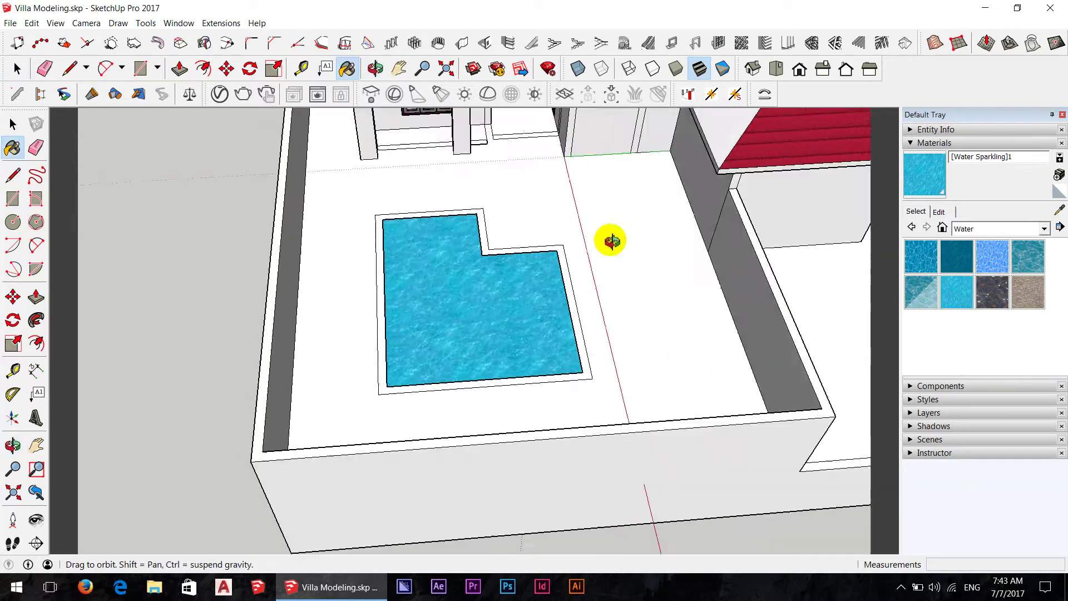
pyautogui.press('space')
pyautogui.click(454, 300)
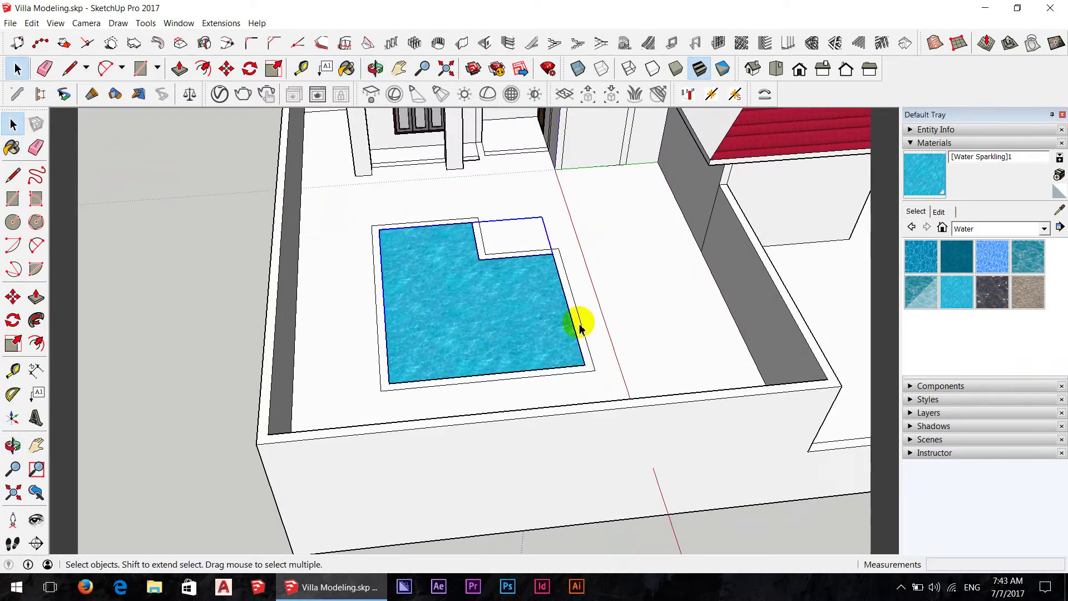
# Step: Lower the pool's water face 25 cm below the deck and open the water material's edit settings
pyautogui.scroll(3, 365, 299)
pyautogui.moveTo(594, 336)
pyautogui.mouseDown(button='middle')
pyautogui.moveTo(567, 290)
pyautogui.moveTo(601, 317)
pyautogui.mouseUp(button='middle')
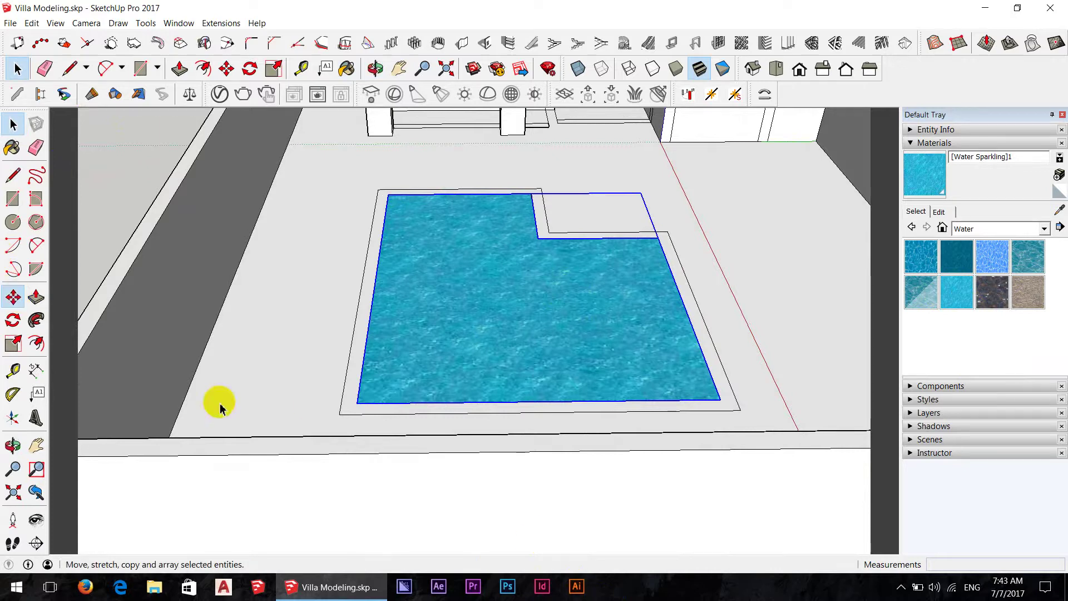
pyautogui.scroll(-3, 533, 533)
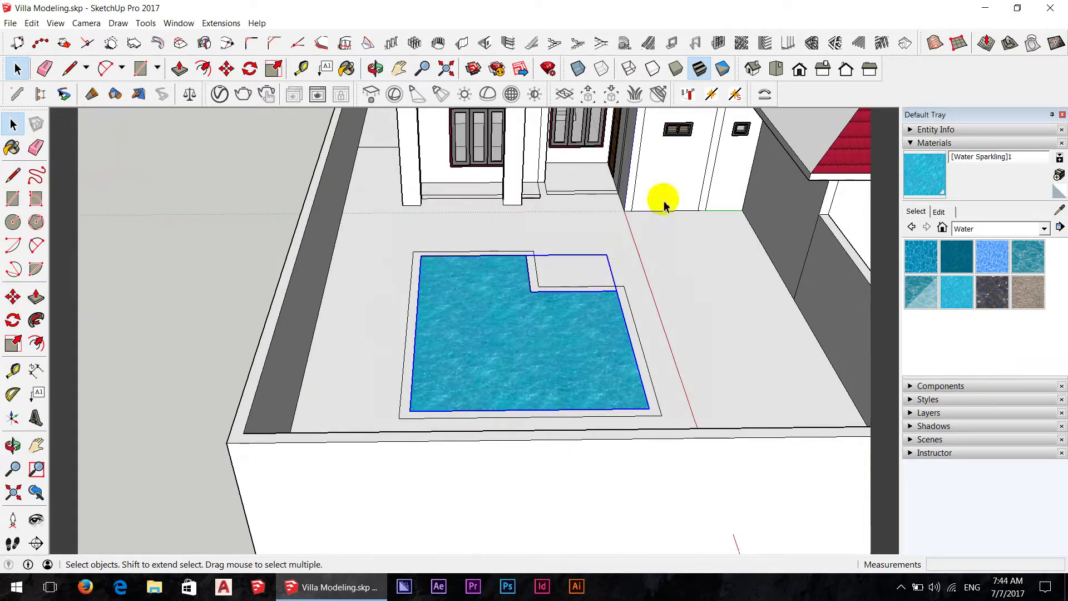
pyautogui.click(13, 296)
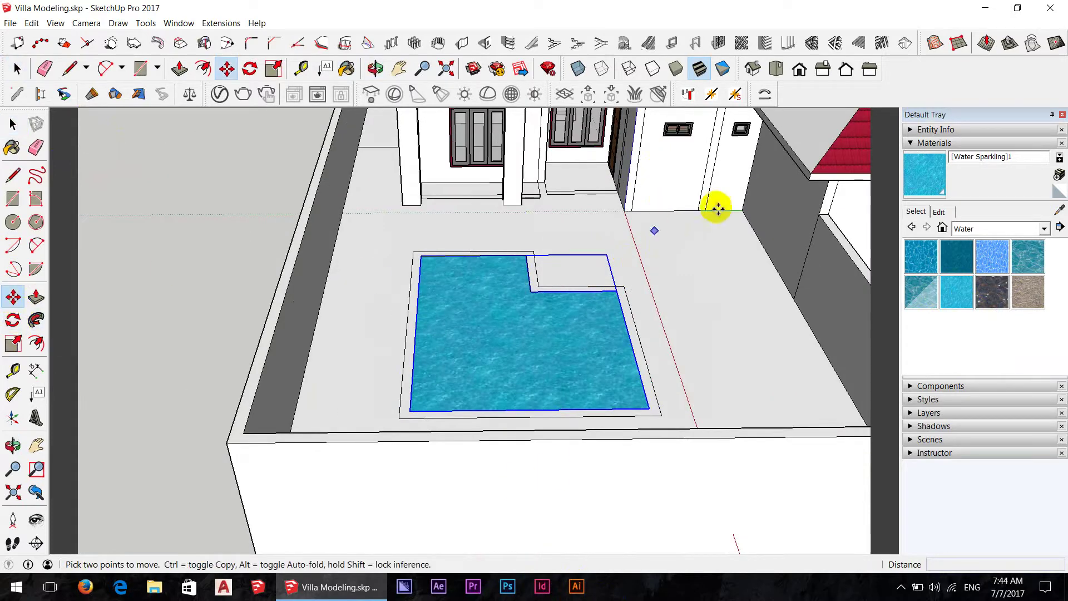
pyautogui.click(677, 161)
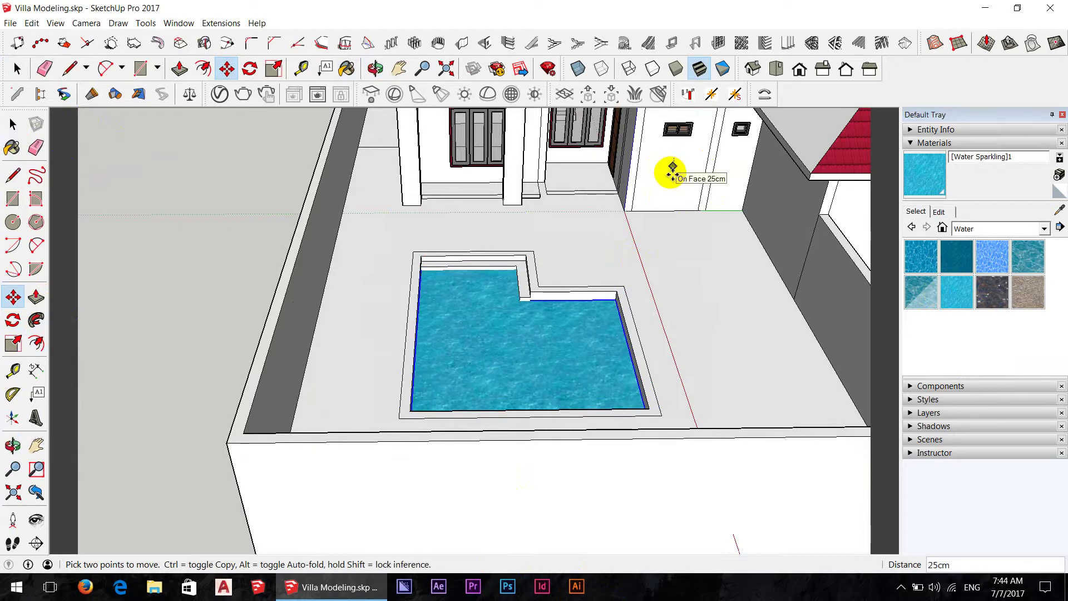
pyautogui.click(672, 169)
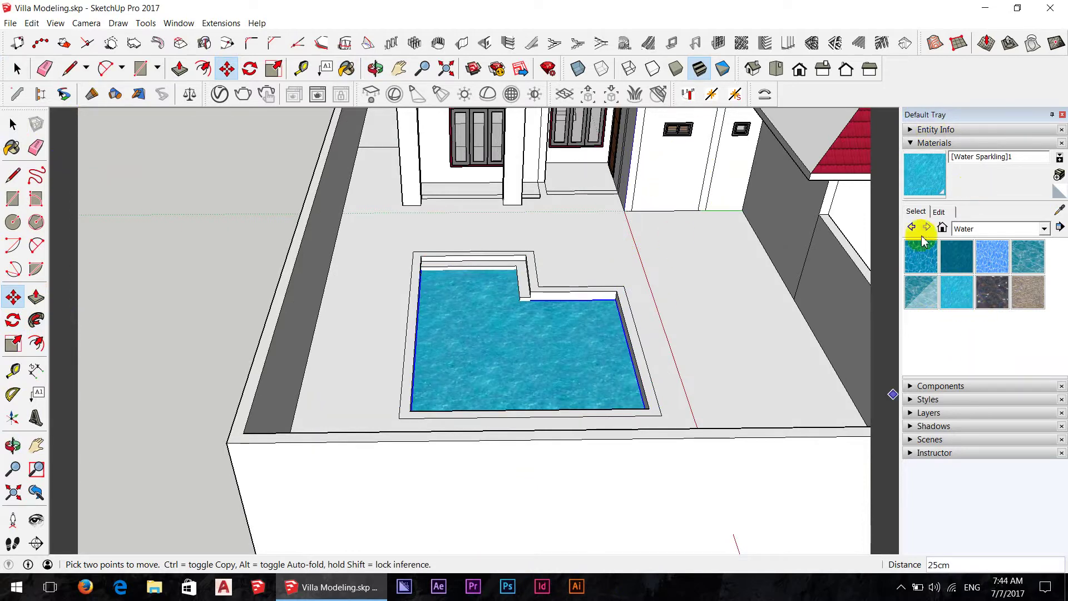
pyautogui.click(939, 212)
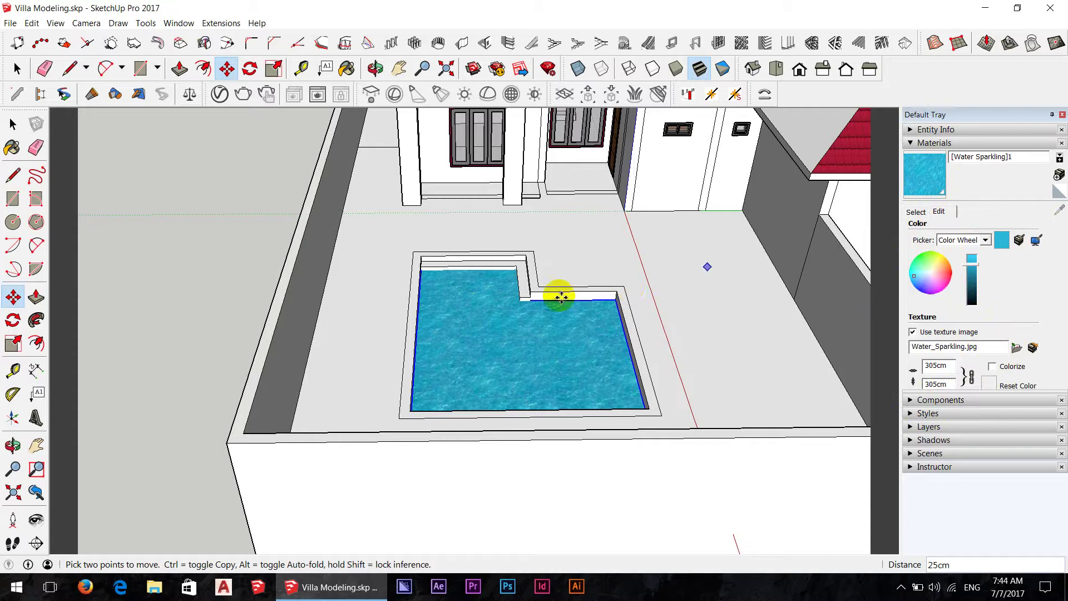
# Step: Paint the pool water with the cyan Color H05 swatch from the Colors collection
pyautogui.press('space')
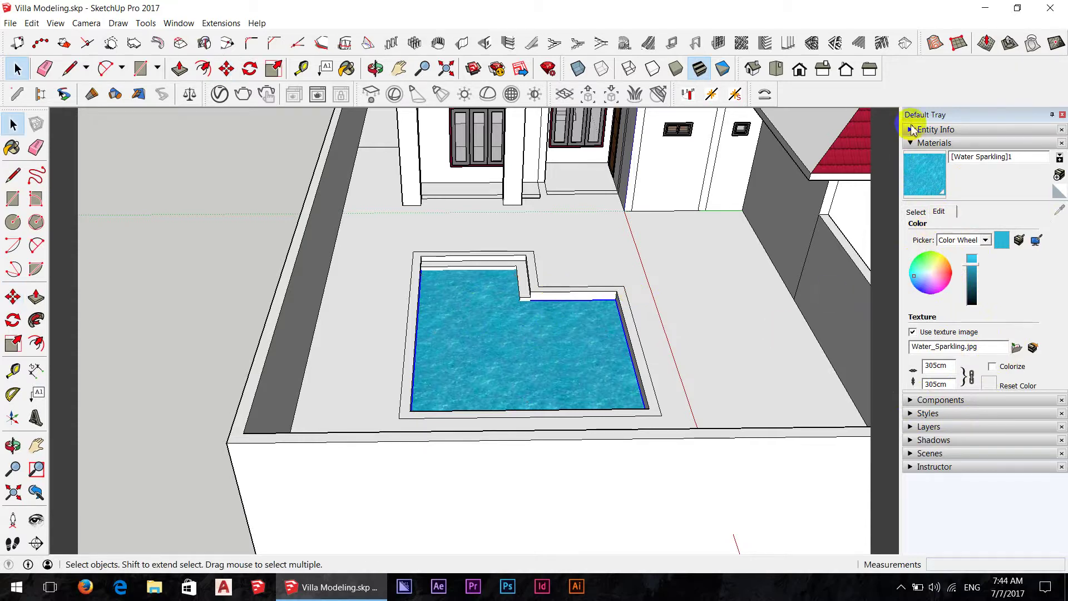
pyautogui.click(916, 212)
pyautogui.click(971, 229)
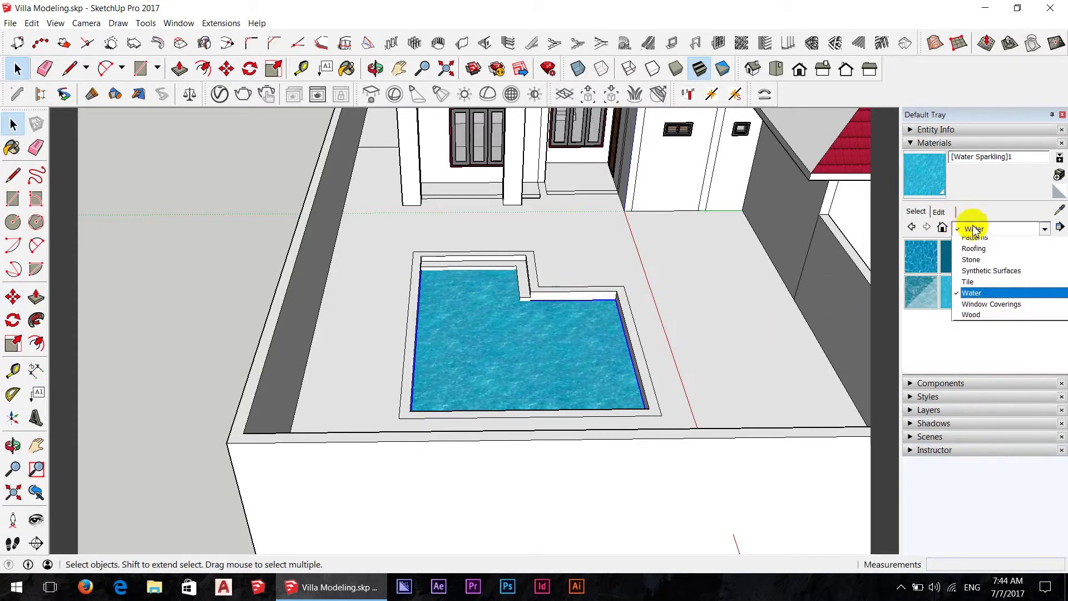
pyautogui.click(981, 281)
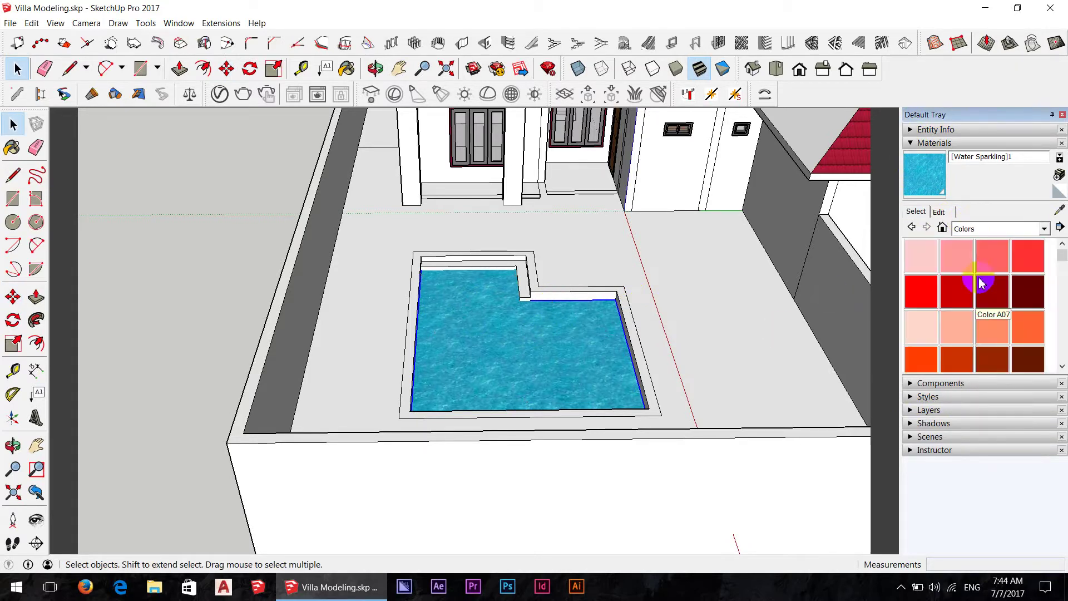
pyautogui.scroll(-3, 981, 281)
pyautogui.scroll(-3, 981, 294)
pyautogui.scroll(-3, 981, 294)
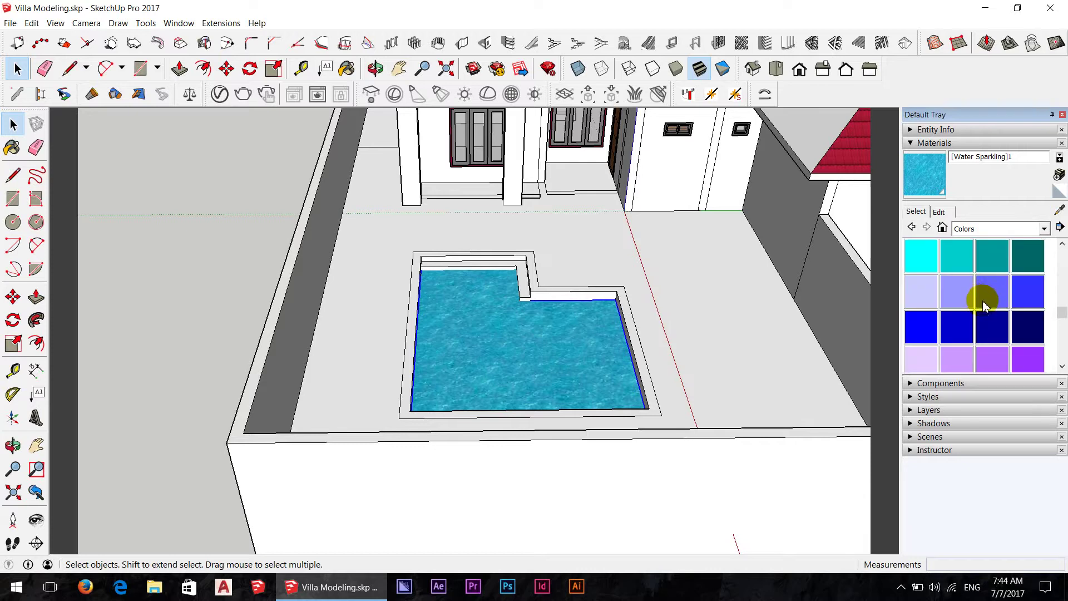
pyautogui.scroll(-2, 983, 305)
pyautogui.scroll(2, 935, 267)
pyautogui.click(924, 261)
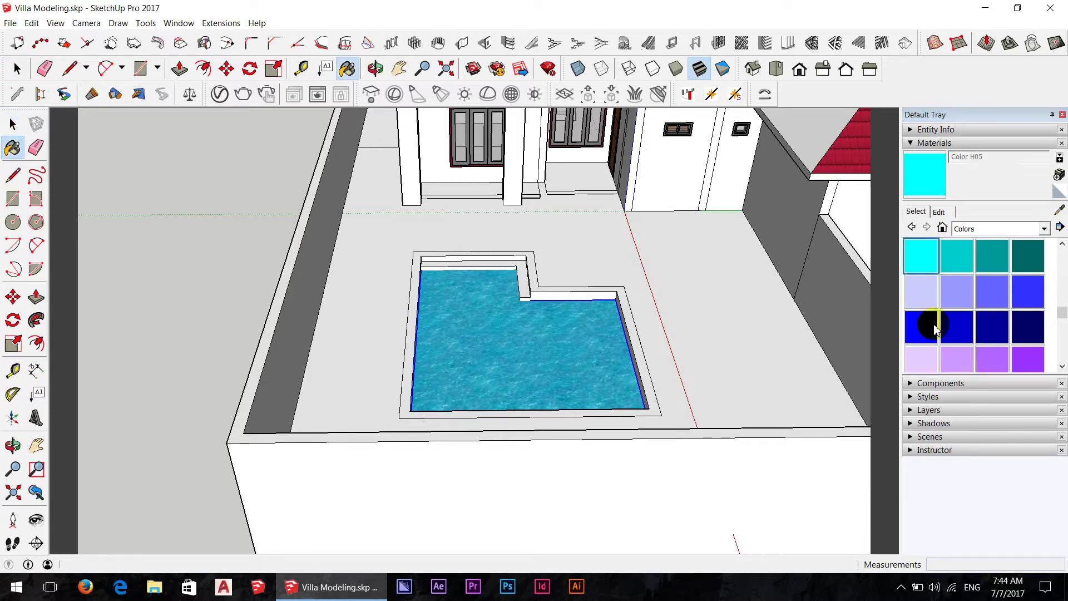
pyautogui.click(484, 341)
pyautogui.moveTo(489, 342); pyautogui.dragTo(574, 371, button='middle')
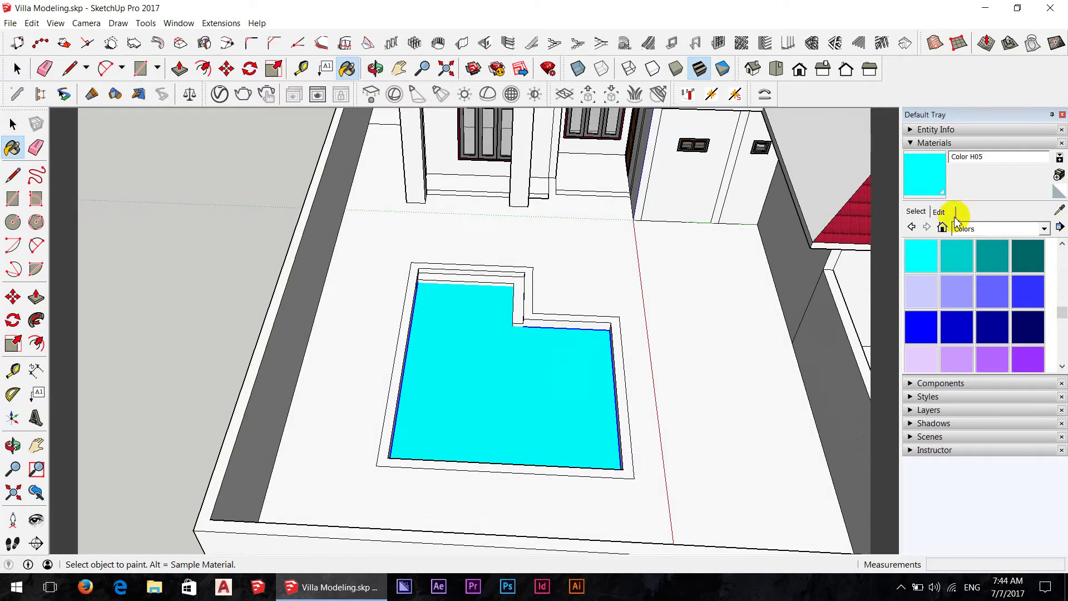
# Step: Lower the cyan colour's opacity to 86
pyautogui.click(940, 212)
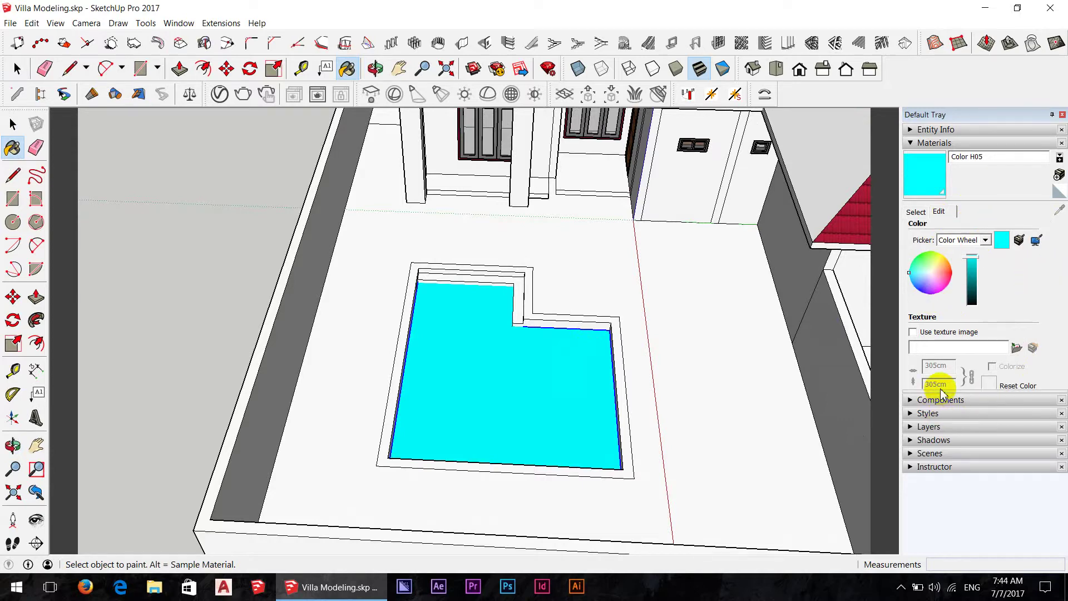
pyautogui.moveTo(940, 391); pyautogui.dragTo(945, 478)
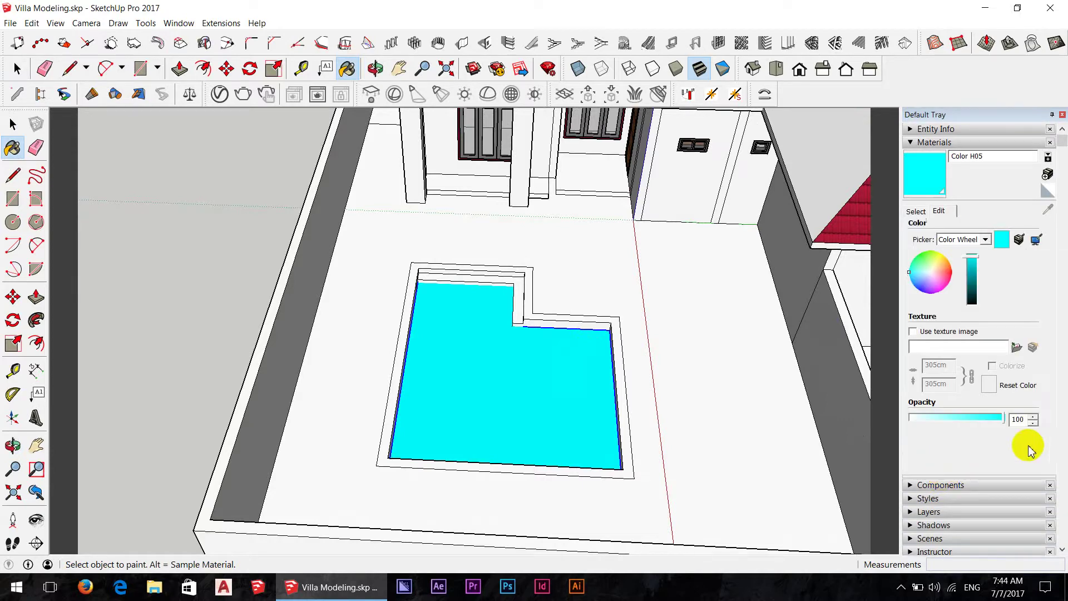
pyautogui.click(1034, 424)
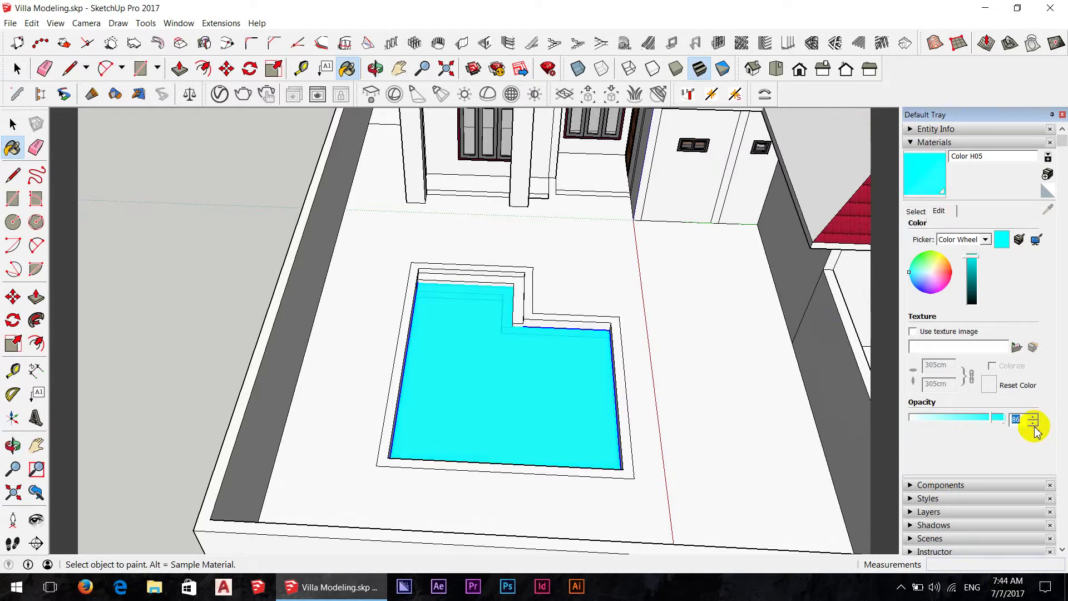
pyautogui.click(971, 245)
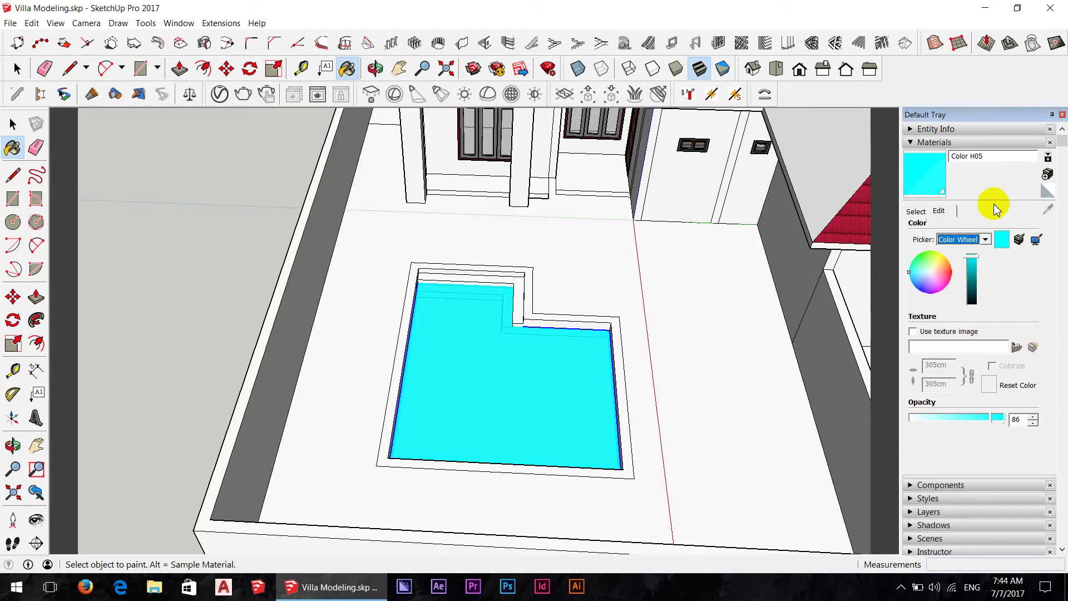
# Step: Switch the Materials browser back to the Water collection
pyautogui.click(917, 212)
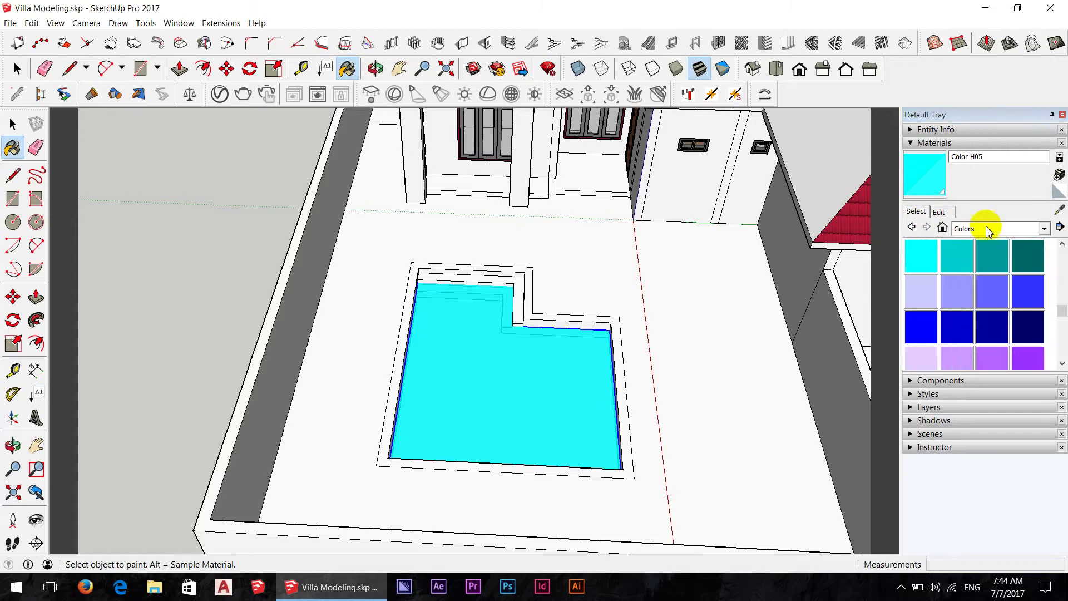
pyautogui.click(988, 228)
pyautogui.click(978, 390)
# Step: Repaint the pool with Water Sparkling and drop its opacity to 59 so the steps show through
pyautogui.click(956, 291)
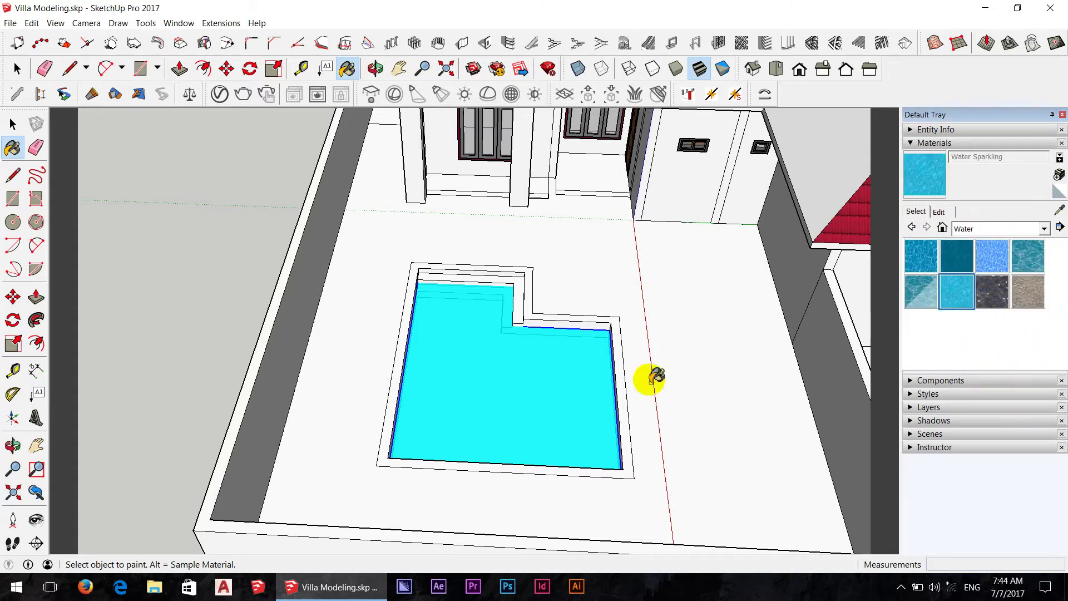
pyautogui.click(521, 382)
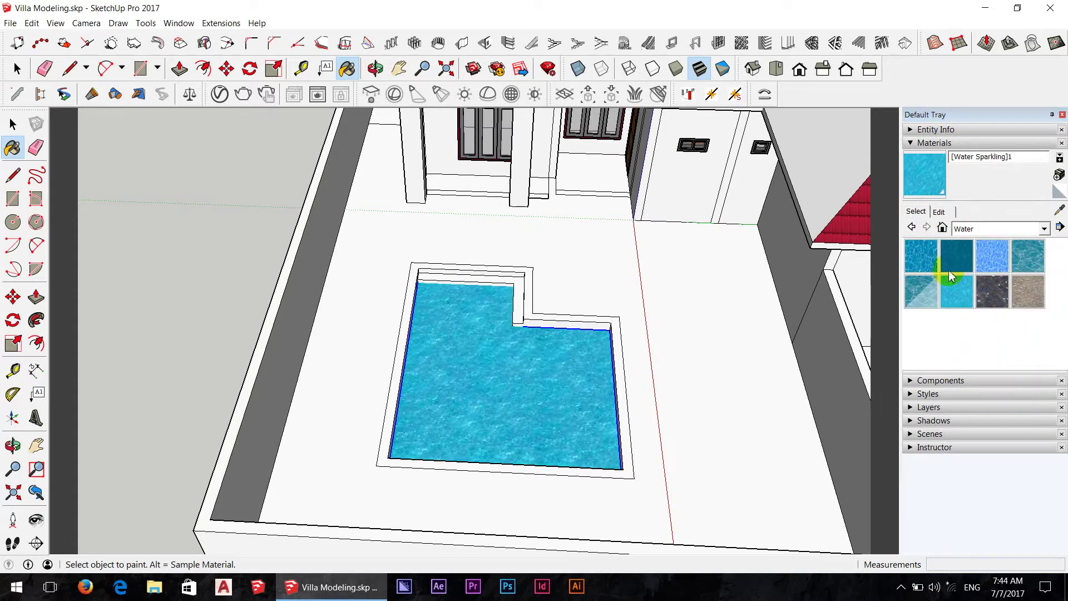
pyautogui.click(941, 210)
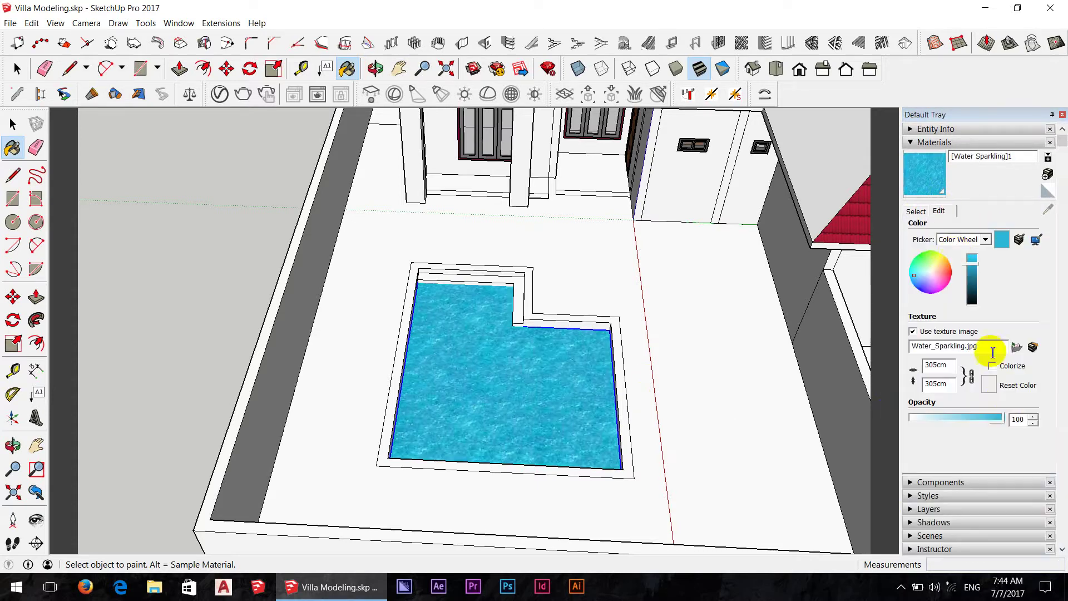
pyautogui.click(1034, 423)
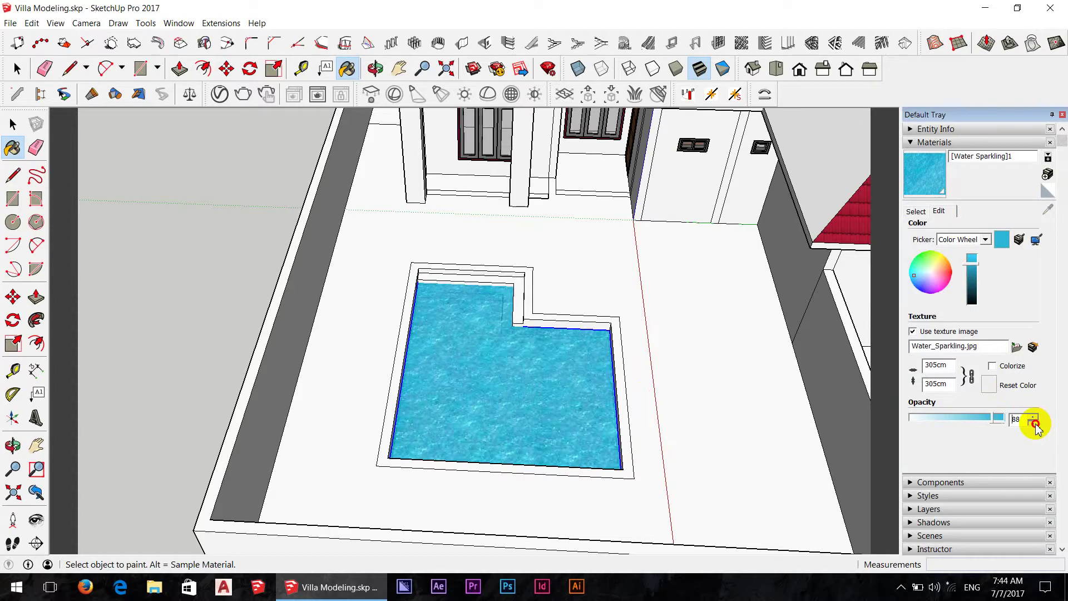
pyautogui.click(1034, 423)
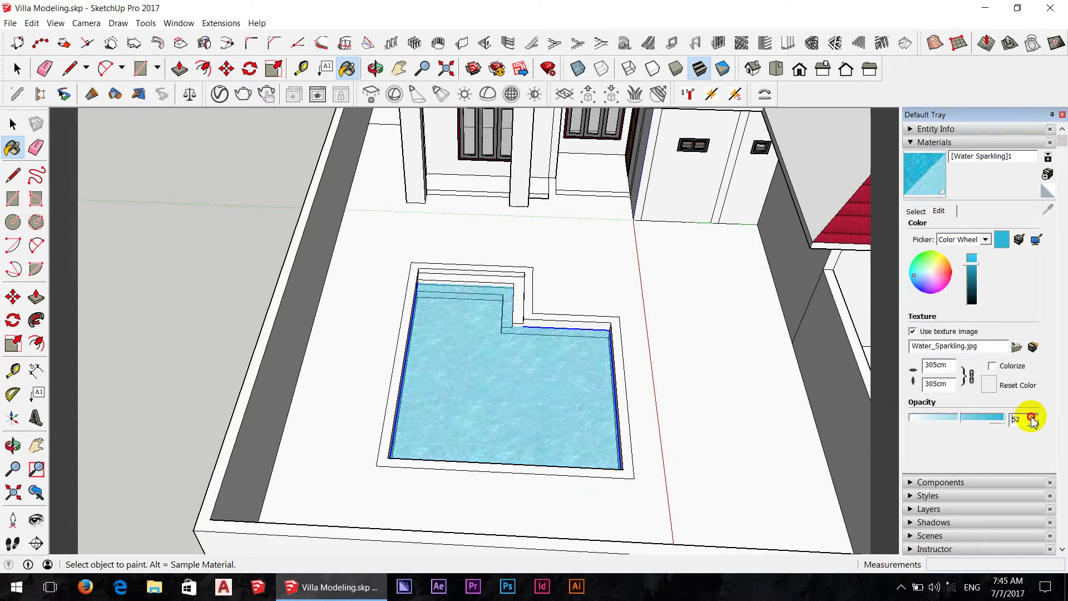
pyautogui.moveTo(548, 346)
pyautogui.mouseDown(button='middle')
pyautogui.moveTo(882, 406)
pyautogui.moveTo(763, 377)
pyautogui.moveTo(495, 265)
pyautogui.mouseUp(button='middle')
pyautogui.scroll(5, 489, 262)
pyautogui.moveTo(465, 306)
pyautogui.mouseDown(button='middle')
pyautogui.moveTo(497, 277)
pyautogui.moveTo(566, 336)
pyautogui.moveTo(573, 310)
pyautogui.moveTo(305, 301)
pyautogui.moveTo(445, 310)
pyautogui.mouseUp(button='middle')
pyautogui.scroll(-3, 489, 310)
pyautogui.scroll(-3, 548, 317)
pyautogui.press('space')
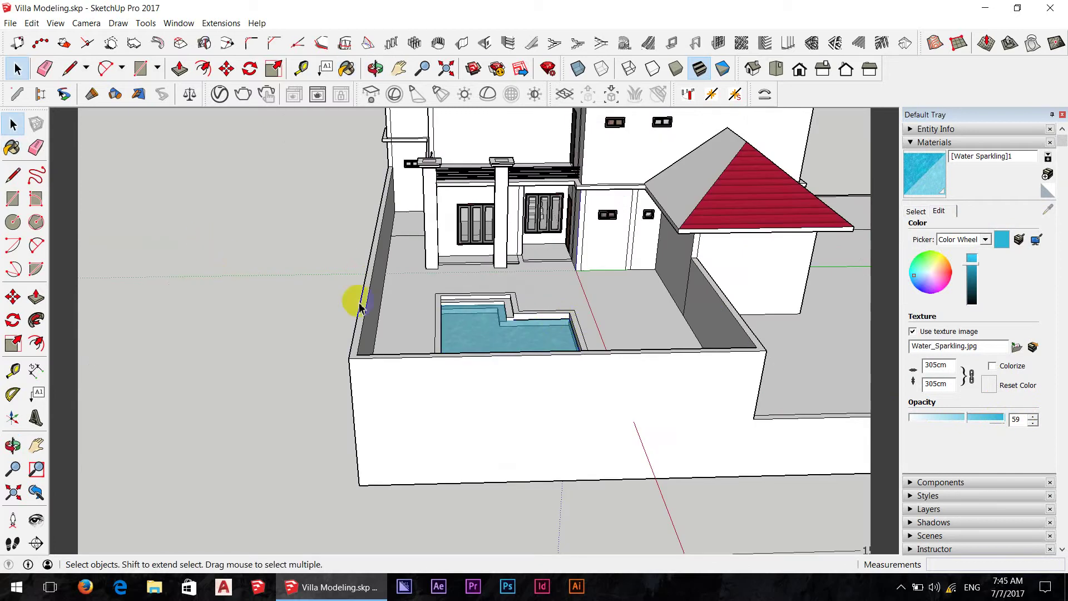
pyautogui.scroll(2, 677, 382)
pyautogui.scroll(2, 585, 324)
pyautogui.scroll(2, 529, 358)
pyautogui.scroll(2, 596, 274)
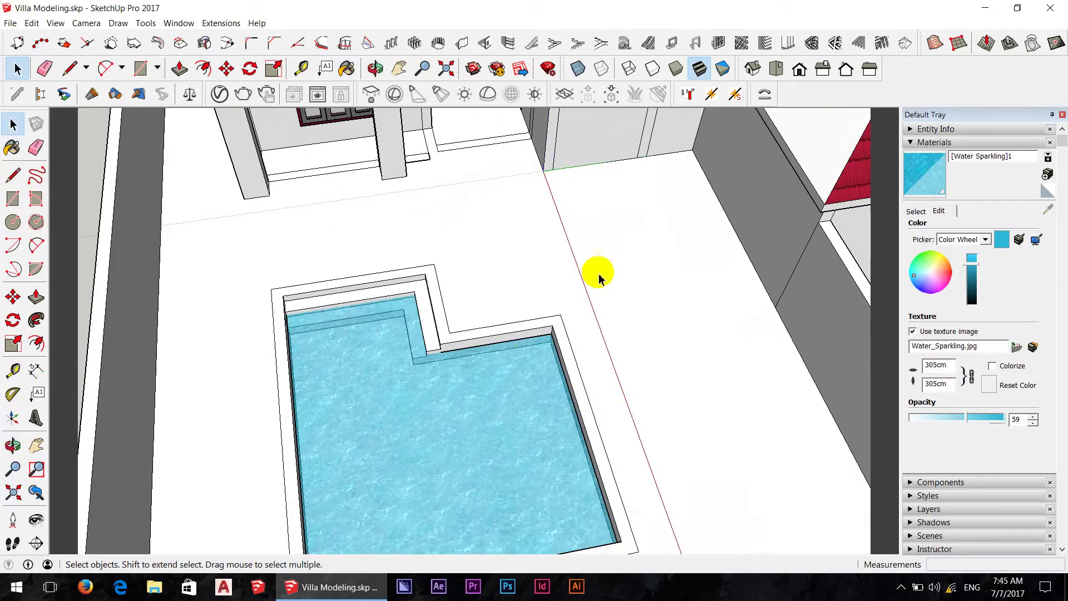
pyautogui.scroll(2, 658, 343)
pyautogui.scroll(-3, 640, 345)
pyautogui.moveTo(622, 346)
pyautogui.mouseDown(button='middle')
pyautogui.moveTo(711, 209)
pyautogui.moveTo(517, 141)
pyautogui.moveTo(728, 215)
pyautogui.moveTo(721, 179)
pyautogui.mouseUp(button='middle')
pyautogui.scroll(2, 695, 197)
pyautogui.press('space')
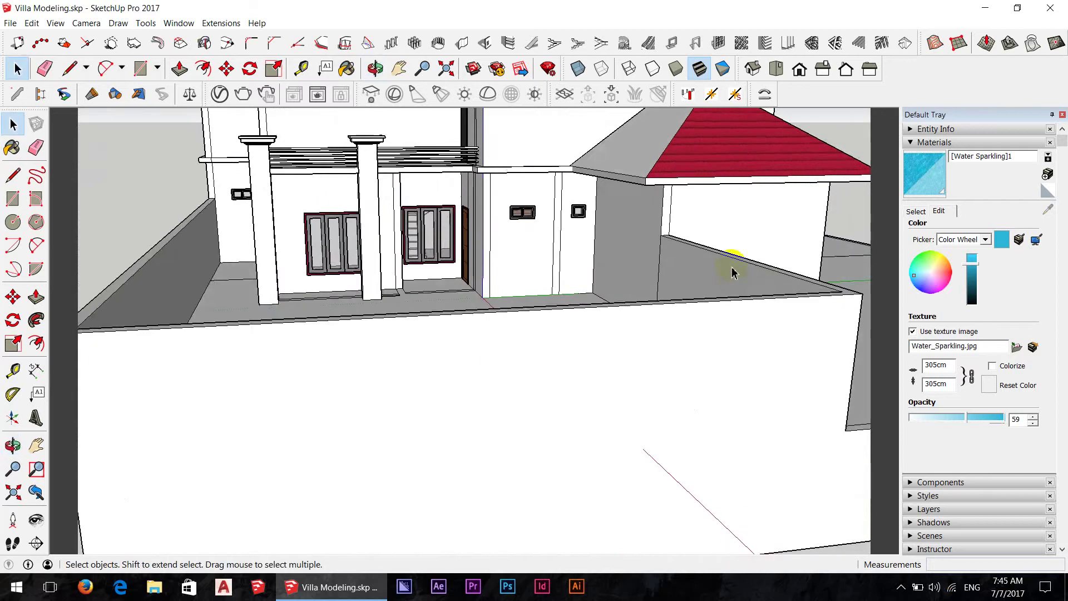
pyautogui.moveTo(733, 267)
pyautogui.mouseDown(button='middle')
pyautogui.moveTo(699, 316)
pyautogui.moveTo(627, 214)
pyautogui.moveTo(641, 145)
pyautogui.mouseUp(button='middle')
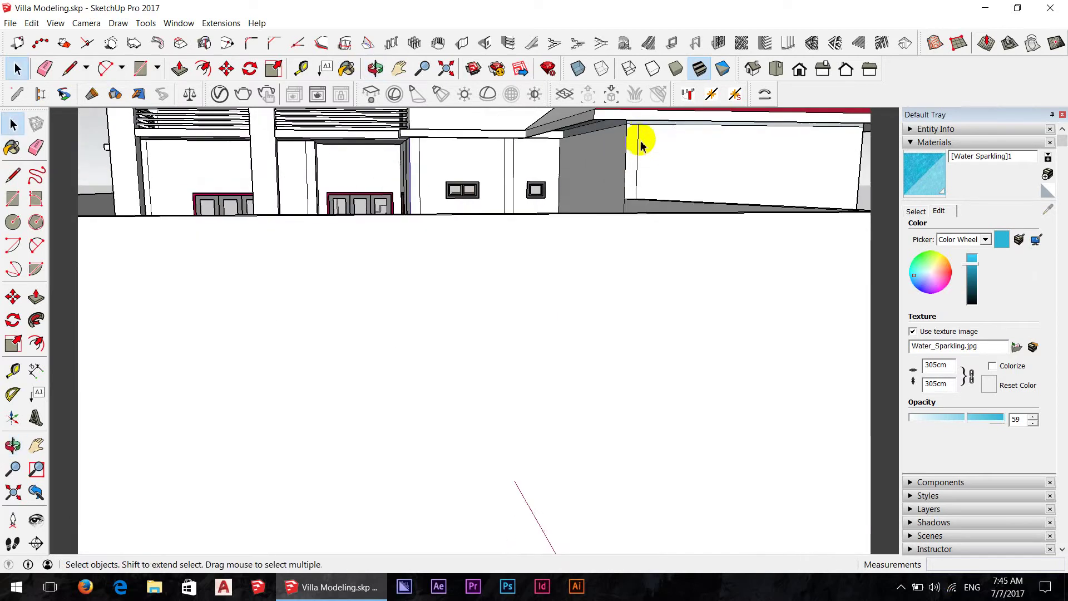
pyautogui.moveTo(649, 239)
pyautogui.mouseDown(button='middle')
pyautogui.moveTo(534, 298)
pyautogui.moveTo(646, 220)
pyautogui.moveTo(445, 221)
pyautogui.moveTo(495, 283)
pyautogui.mouseUp(button='middle')
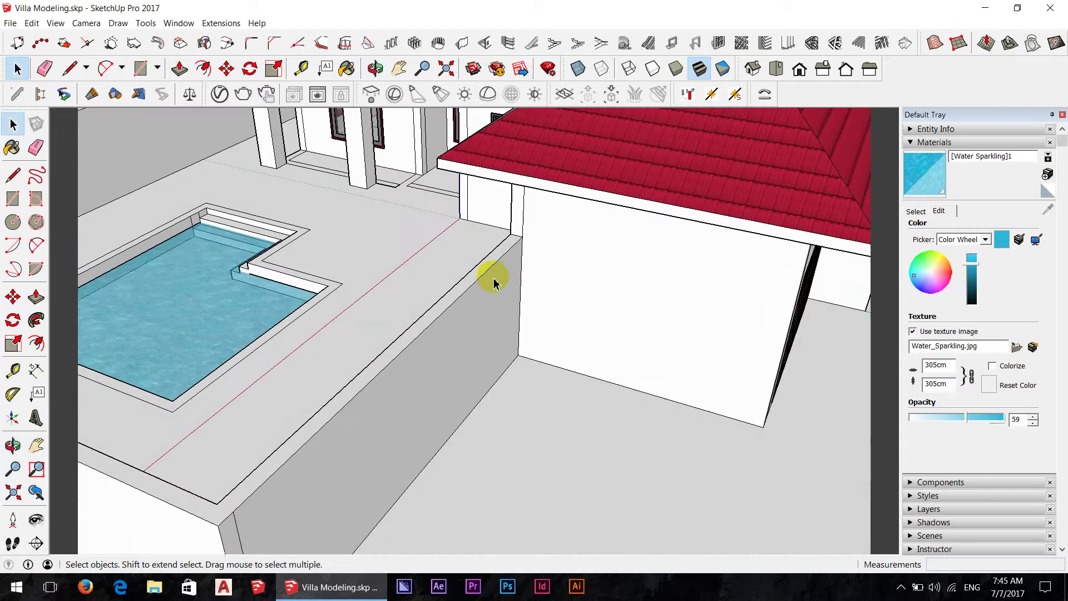
# Step: Push/Pull the low wall's top face up 120 cm
pyautogui.press('p')
pyautogui.click(484, 265)
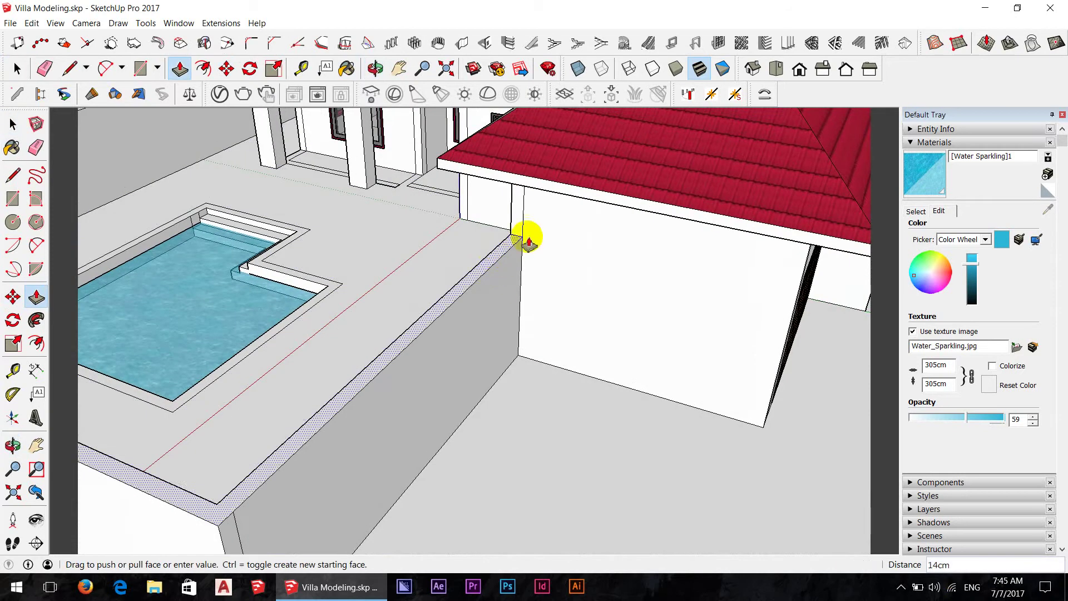
pyautogui.moveTo(523, 234); pyautogui.dragTo(639, 195, button='middle')
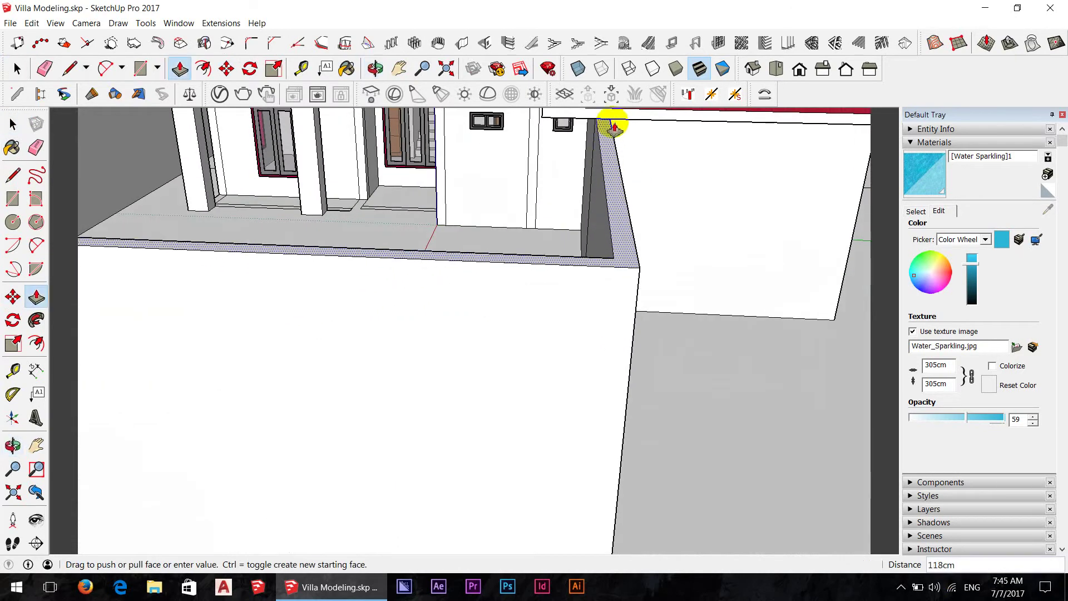
pyautogui.moveTo(628, 125)
pyautogui.mouseDown(button='middle')
pyautogui.moveTo(846, 209)
pyautogui.moveTo(768, 167)
pyautogui.moveTo(753, 112)
pyautogui.moveTo(680, 329)
pyautogui.moveTo(673, 232)
pyautogui.moveTo(699, 178)
pyautogui.moveTo(699, 67)
pyautogui.moveTo(690, 94)
pyautogui.mouseUp(button='middle')
pyautogui.scroll(-3, 749, 178)
pyautogui.scroll(2, 754, 179)
pyautogui.scroll(4, 779, 200)
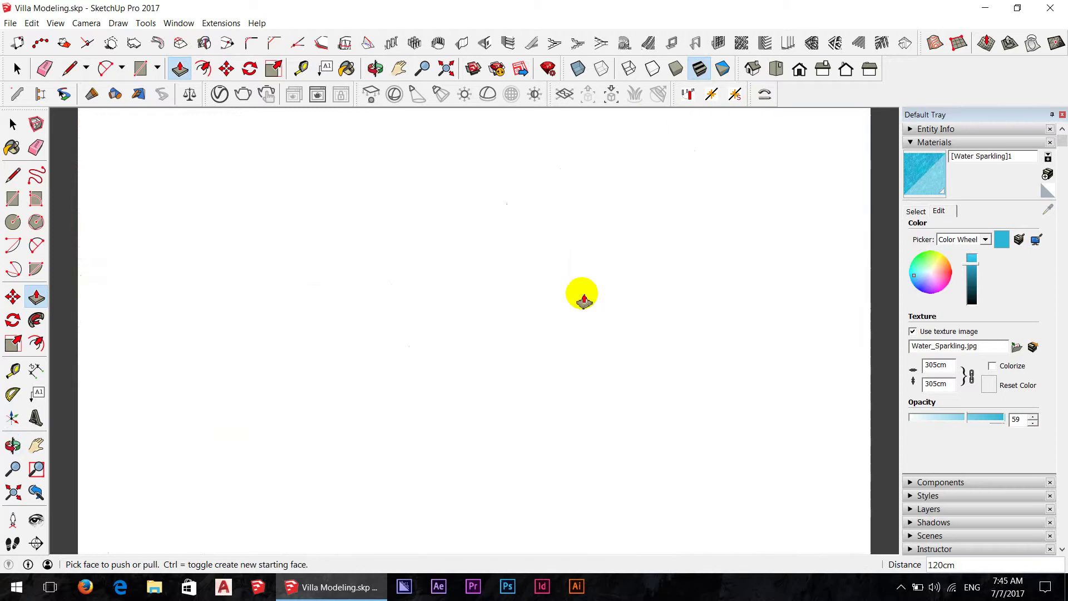
pyautogui.click(579, 293)
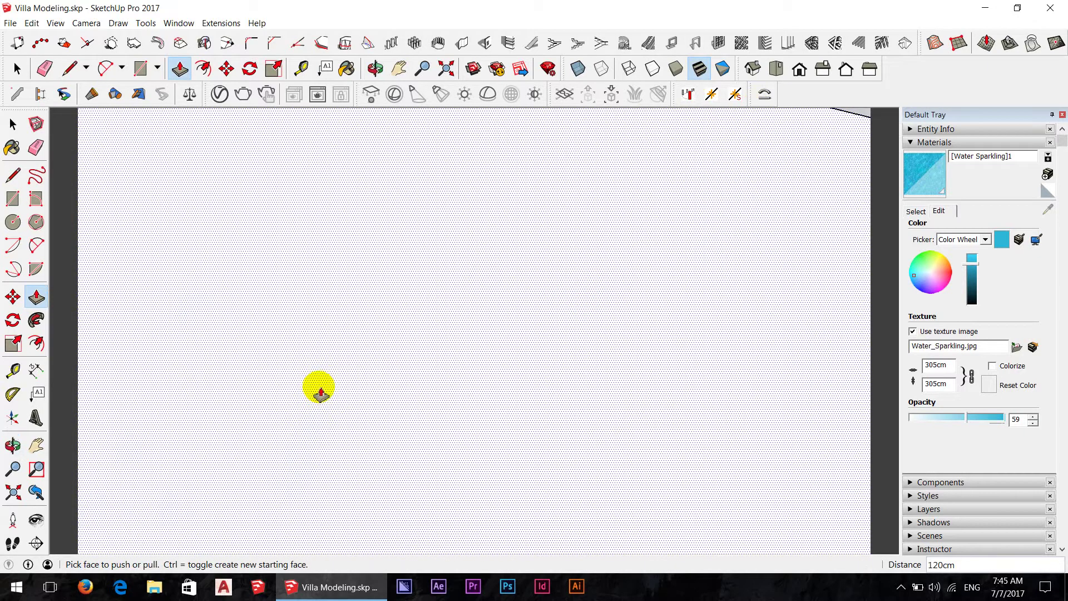
# Step: Orbit out to an overhead, then more frontal, view of the villa
pyautogui.scroll(-3, 321, 392)
pyautogui.scroll(-3, 406, 365)
pyautogui.moveTo(449, 320); pyautogui.dragTo(486, 421, button='middle')
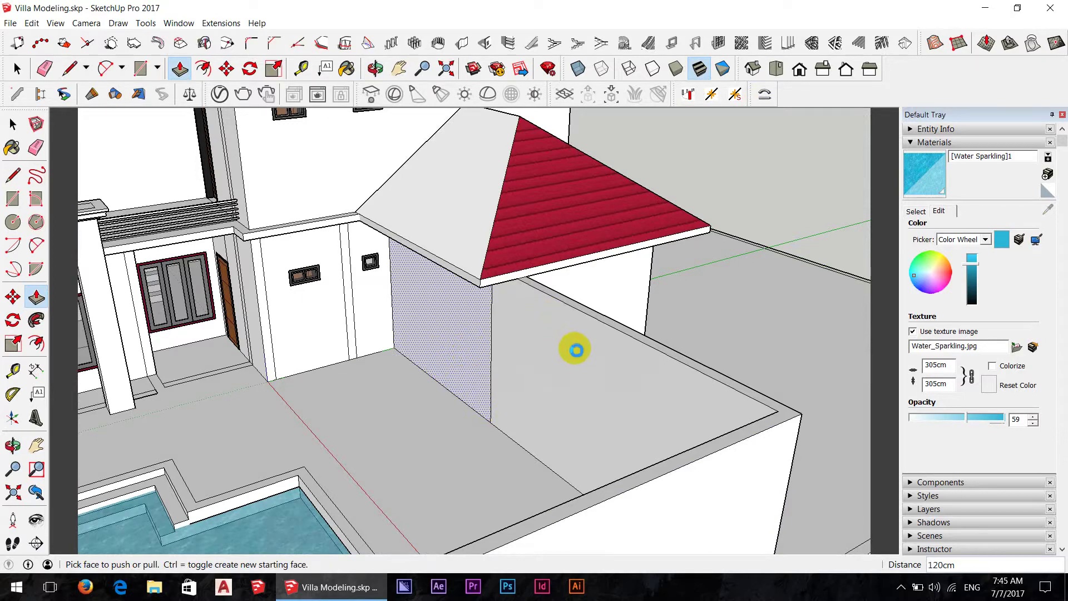
pyautogui.scroll(-3, 576, 349)
pyautogui.moveTo(640, 317); pyautogui.dragTo(485, 298, button='middle')
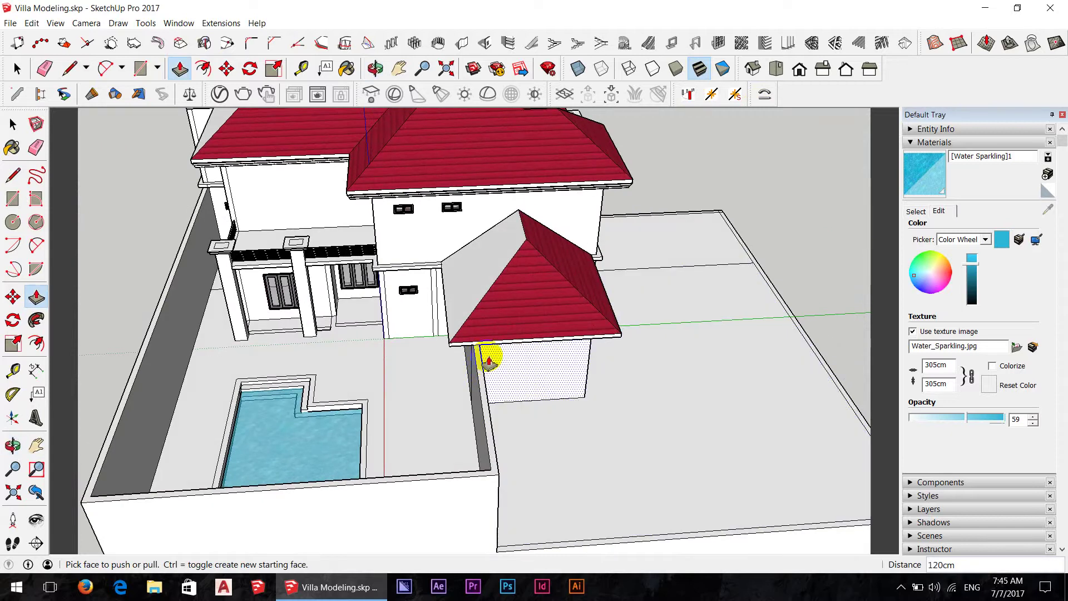
# Step: Orbit in on the small white roof beside the garage
pyautogui.press('space')
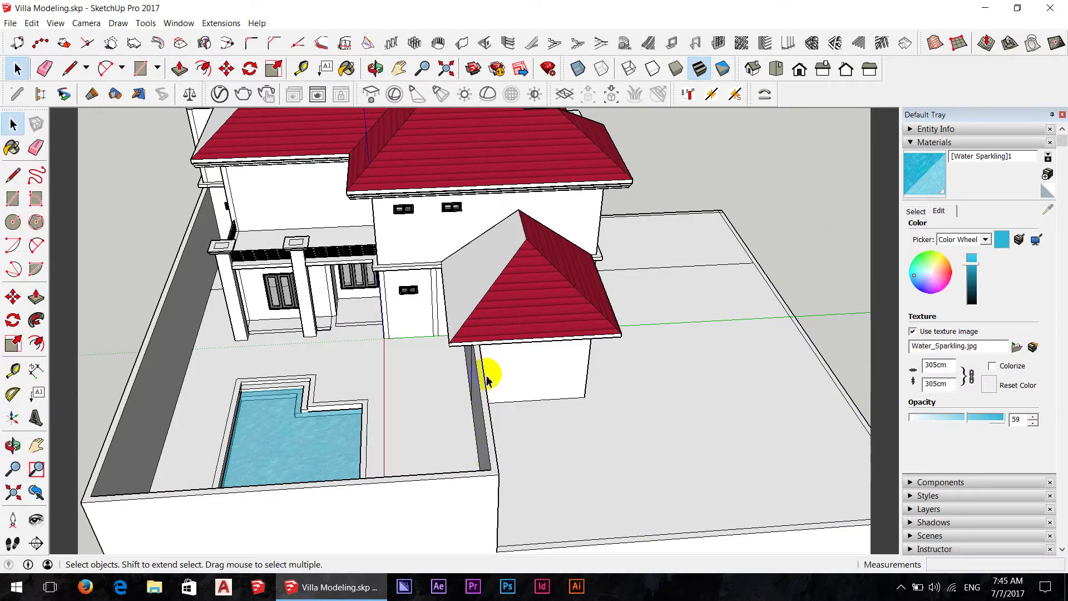
pyautogui.moveTo(582, 375); pyautogui.dragTo(556, 301, button='middle')
pyautogui.scroll(3, 529, 306)
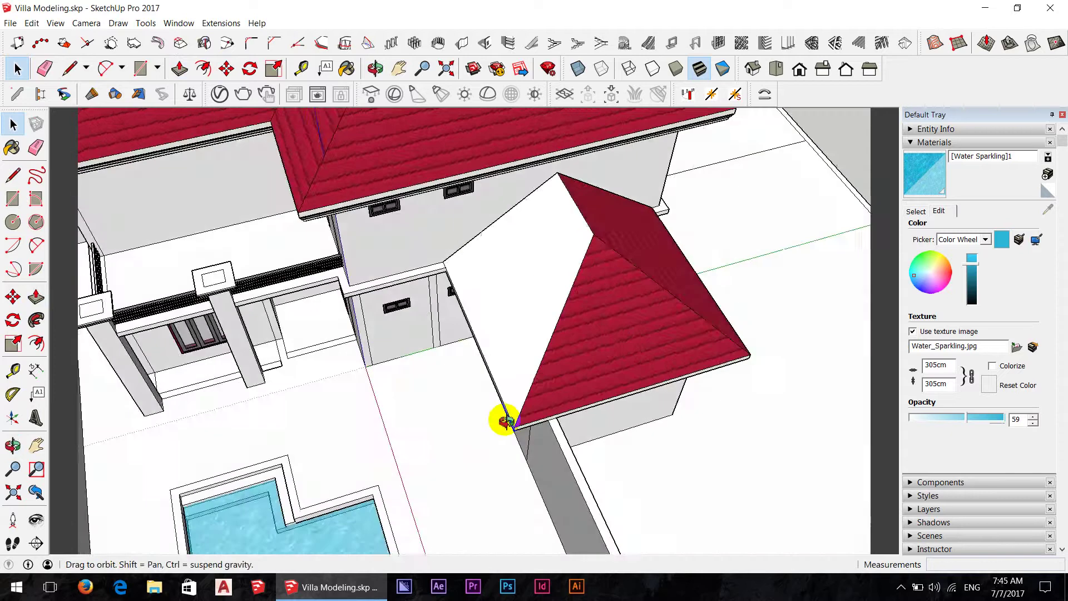
pyautogui.scroll(-5, 505, 421)
pyautogui.moveTo(544, 400)
pyautogui.mouseDown(button='middle')
pyautogui.moveTo(470, 234)
pyautogui.moveTo(542, 310)
pyautogui.mouseUp(button='middle')
pyautogui.scroll(4, 541, 309)
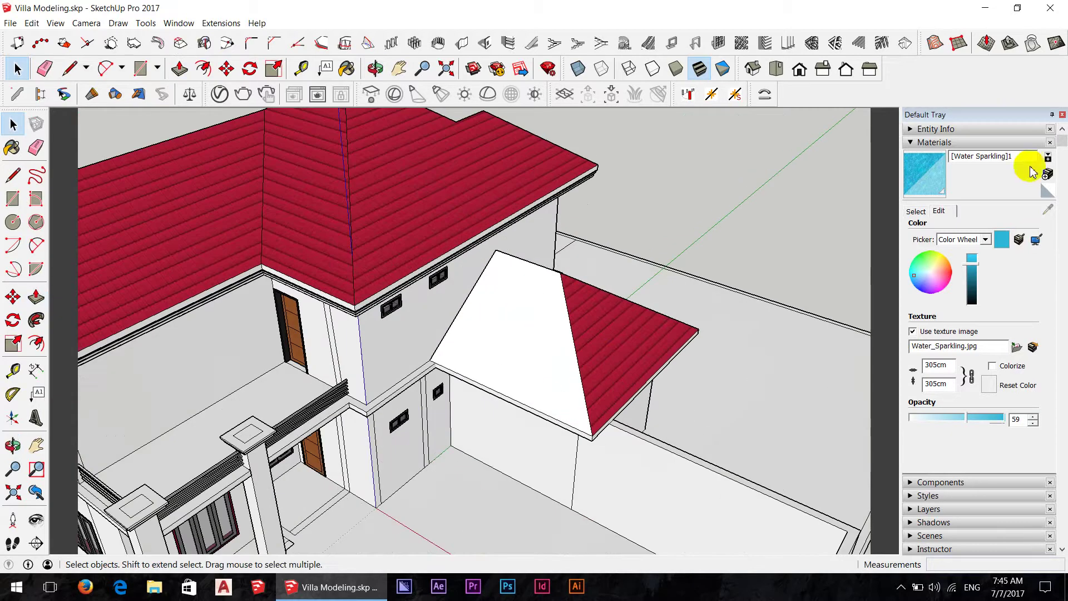
# Step: Pick the red roof tile material (Material3) from the In Model materials
pyautogui.click(993, 157)
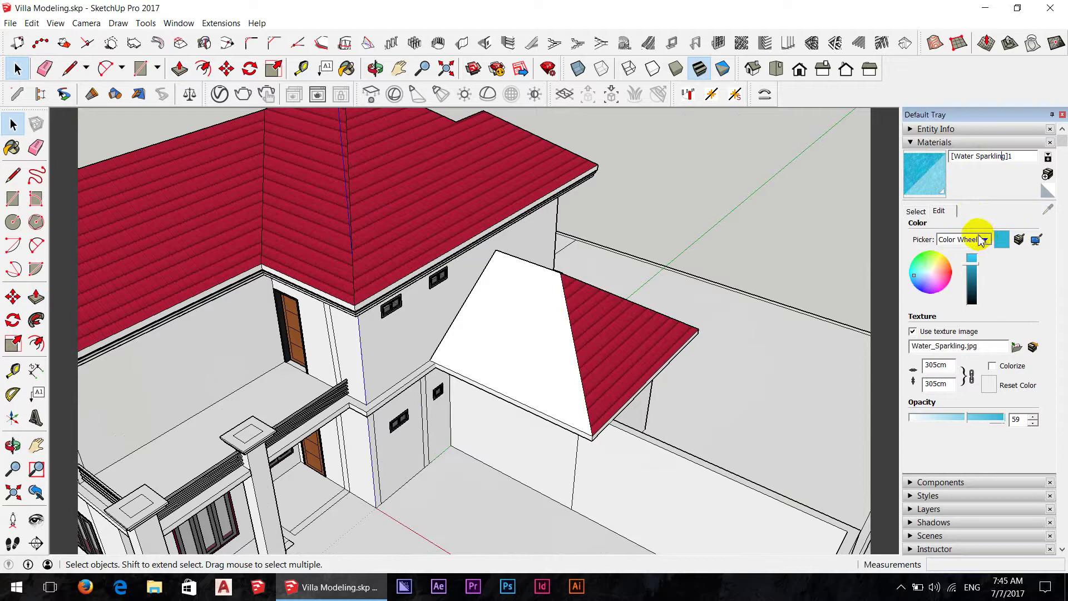
pyautogui.click(917, 211)
pyautogui.click(1013, 229)
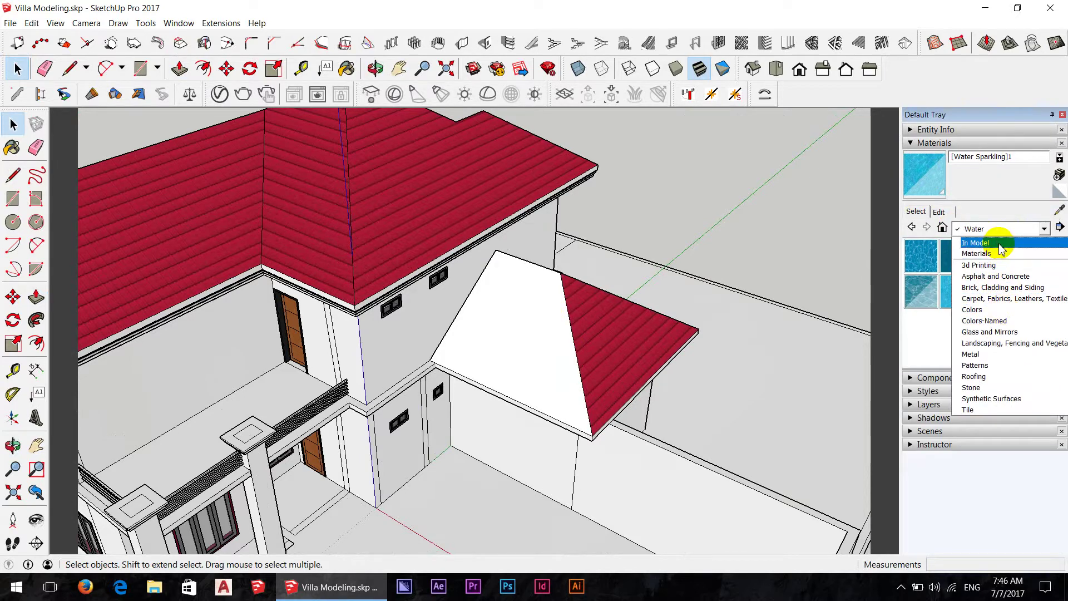
pyautogui.click(1000, 244)
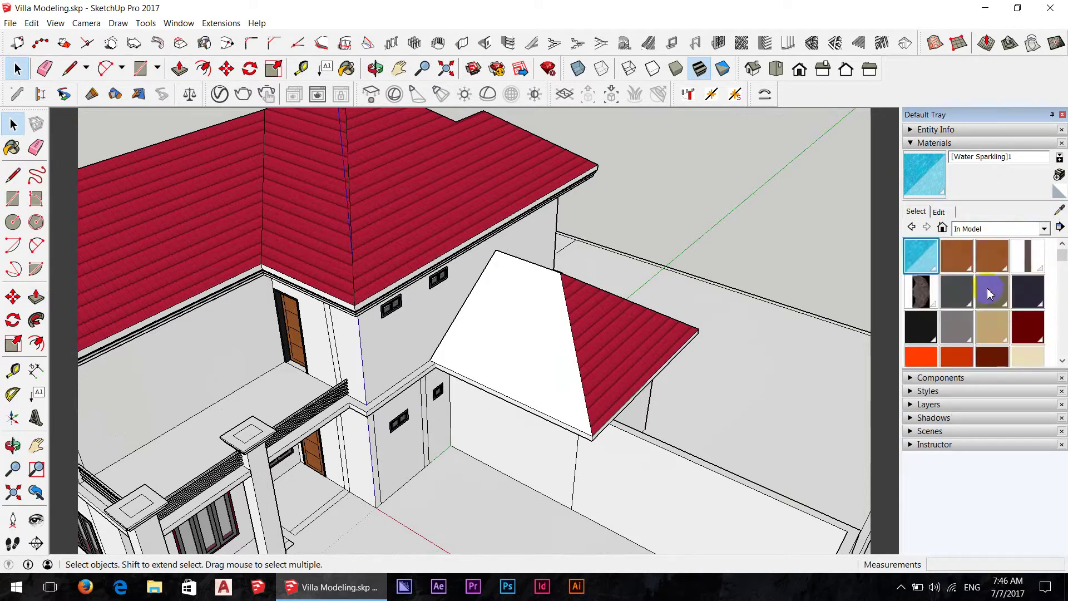
pyautogui.scroll(-1, 966, 338)
pyautogui.scroll(-1, 966, 338)
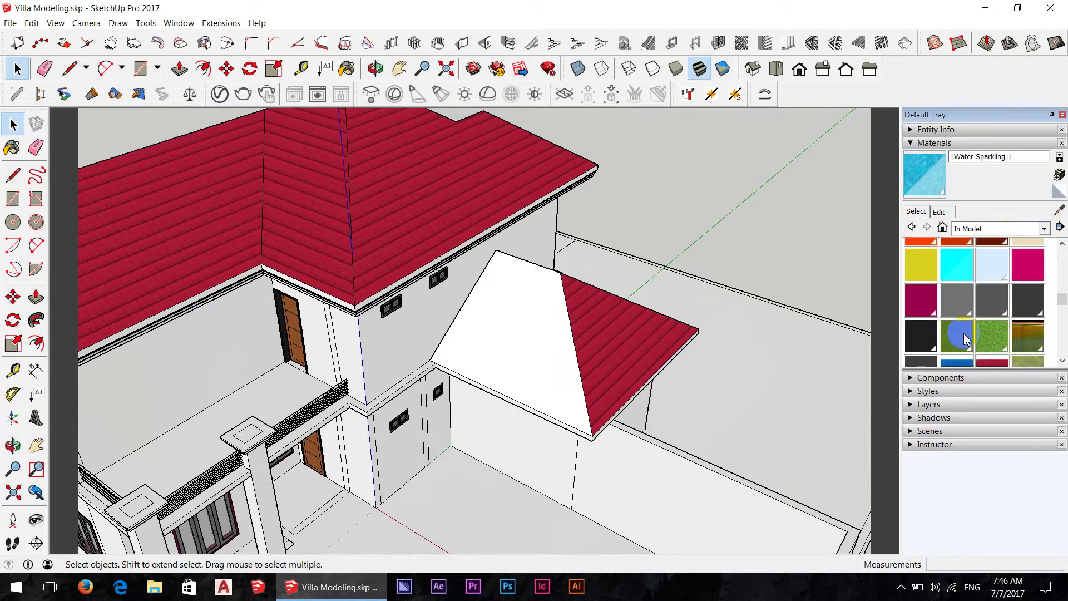
pyautogui.scroll(-1, 969, 338)
pyautogui.click(993, 305)
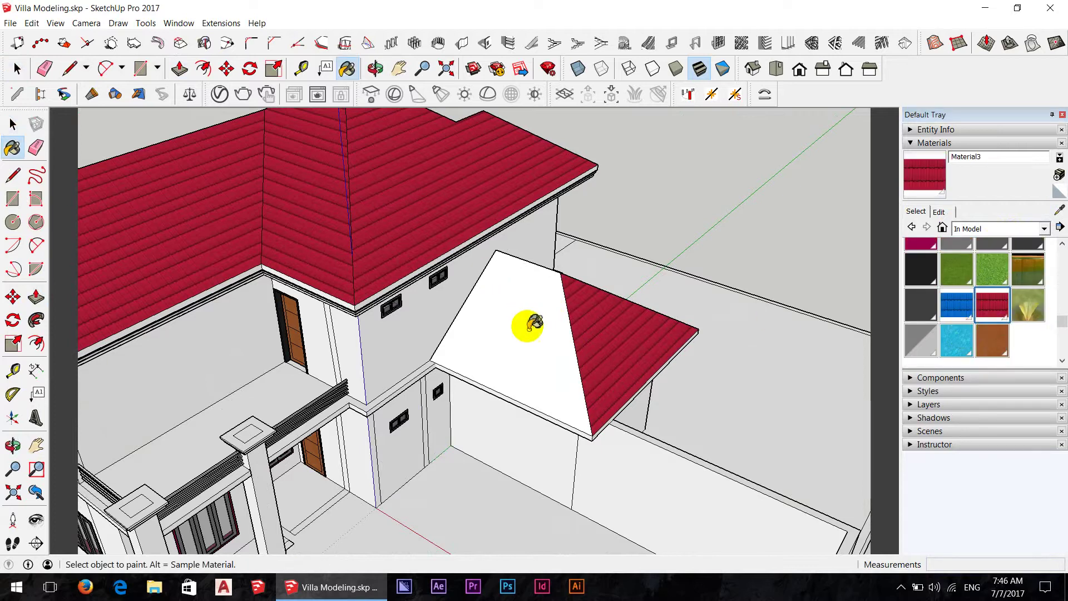
# Step: Paint the remaining white roof faces with the red tile material
pyautogui.moveTo(744, 377); pyautogui.dragTo(526, 372, button='middle')
pyautogui.click(526, 372)
pyautogui.click(162, 312)
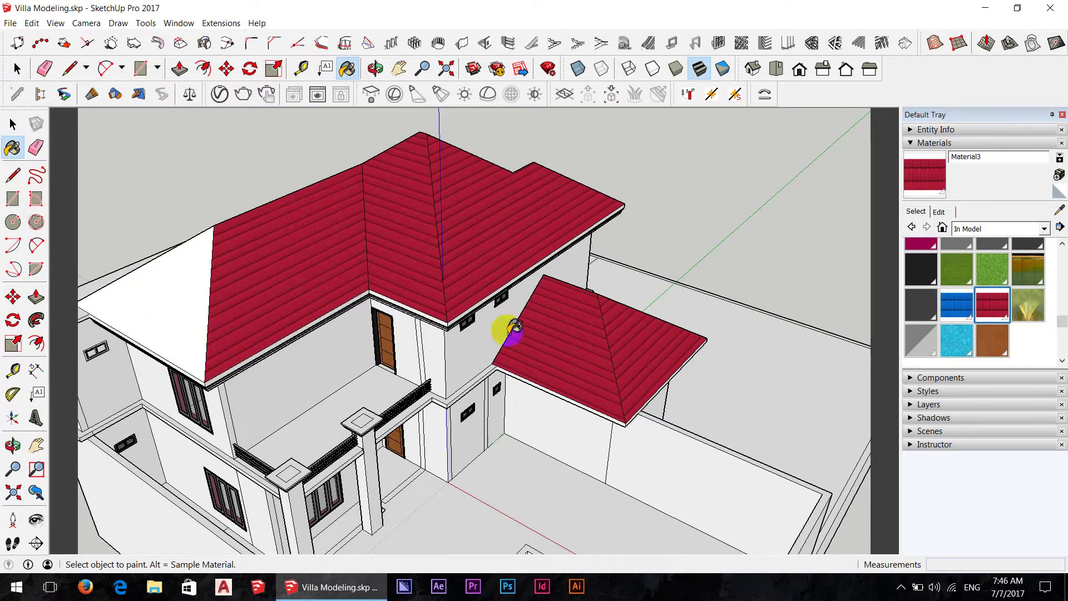
pyautogui.click(13, 123)
pyautogui.moveTo(671, 148)
pyautogui.mouseDown(button='middle')
pyautogui.moveTo(675, 334)
pyautogui.moveTo(200, 310)
pyautogui.moveTo(257, 281)
pyautogui.moveTo(563, 267)
pyautogui.mouseUp(button='middle')
# Step: Orbit around to the courtyard floor beside the back wall
pyautogui.scroll(5, 231, 237)
pyautogui.moveTo(231, 237); pyautogui.dragTo(579, 300, button='middle')
pyautogui.scroll(-3, 511, 362)
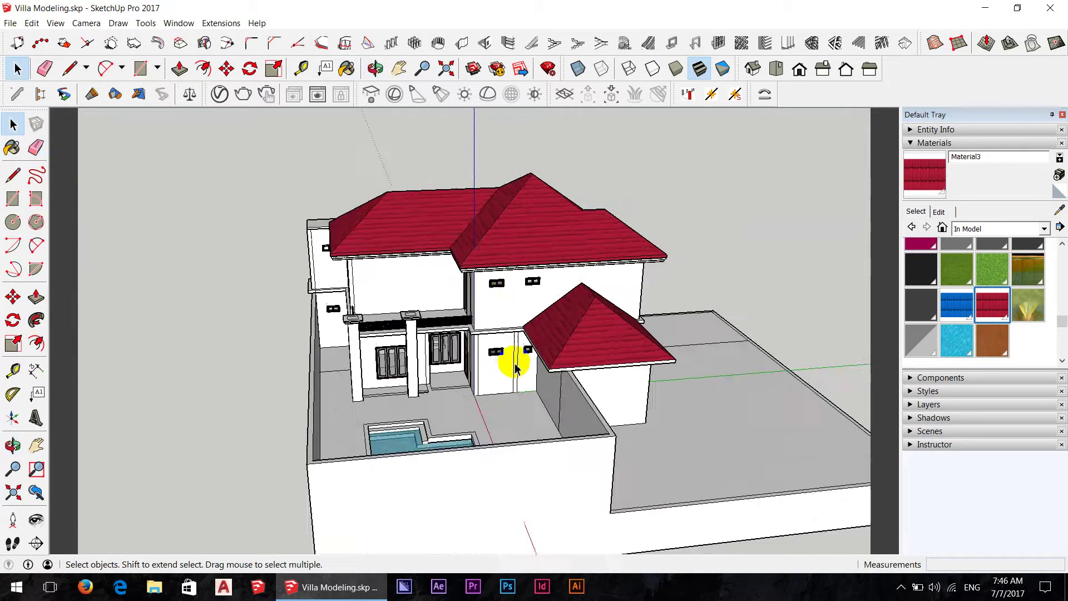
pyautogui.moveTo(510, 362); pyautogui.dragTo(565, 446, button='middle')
pyautogui.scroll(5, 526, 410)
pyautogui.scroll(2, 526, 411)
pyautogui.moveTo(573, 365); pyautogui.dragTo(406, 351, button='middle')
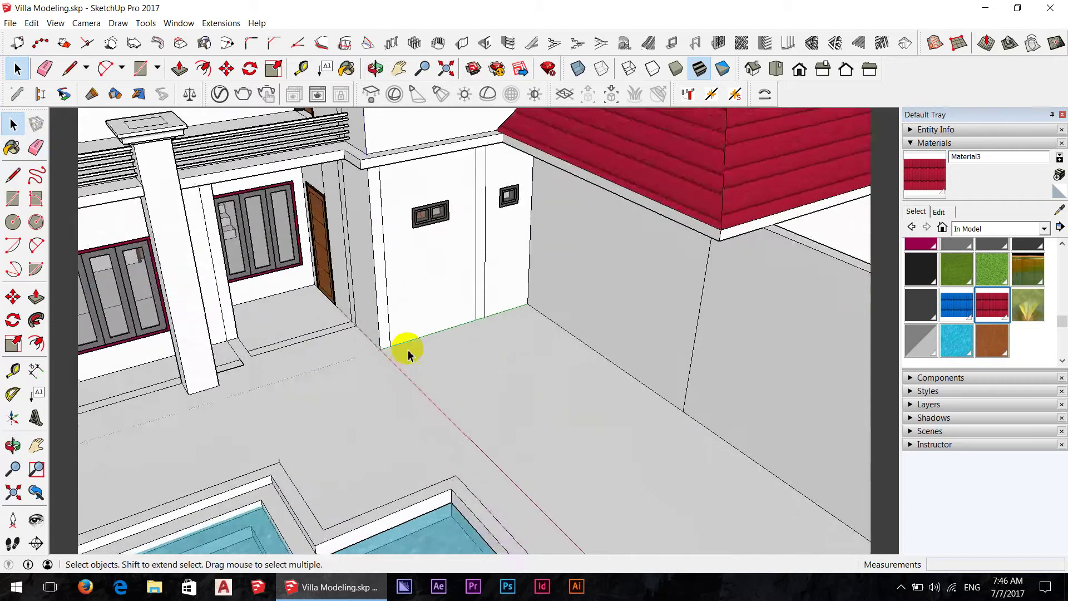
pyautogui.scroll(3, 406, 334)
# Step: Place a guide parallel to the wall edge and another 60 cm from the floor edge
pyautogui.press('t')
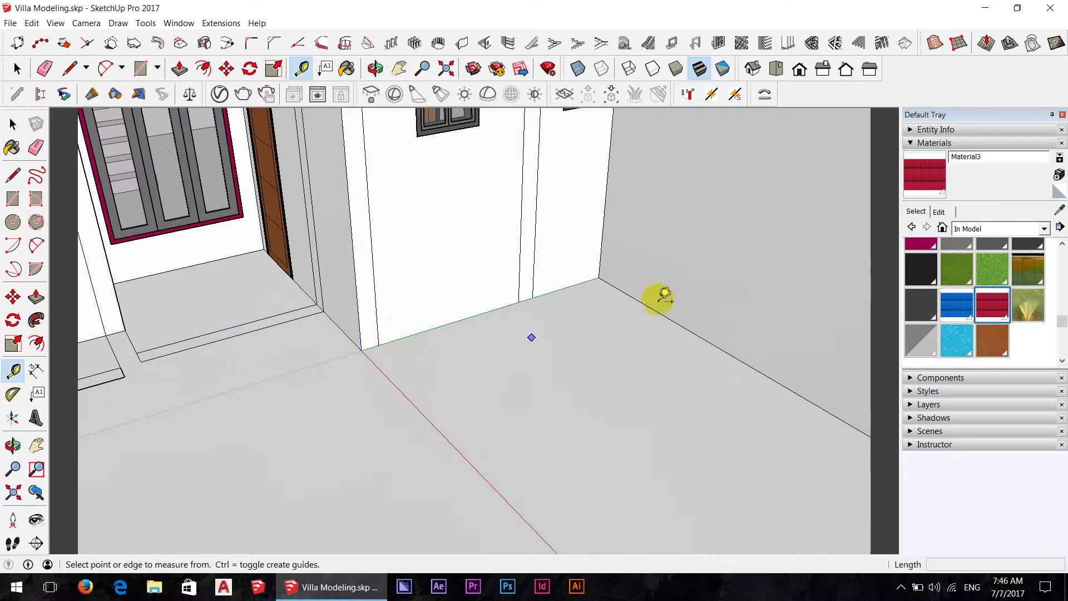
pyautogui.click(644, 304)
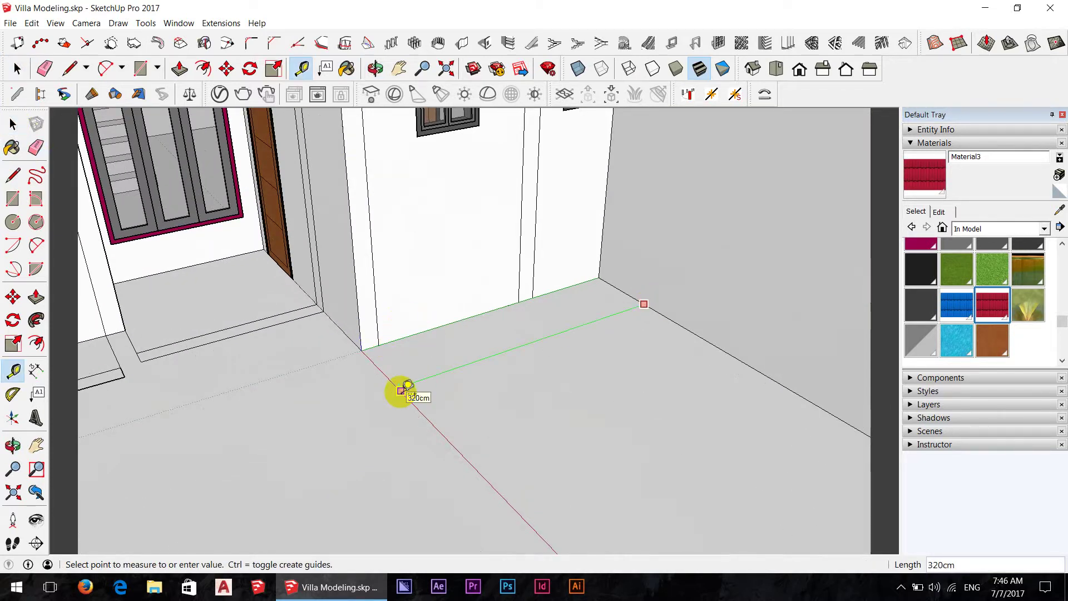
pyautogui.click(420, 377)
pyautogui.write('60')
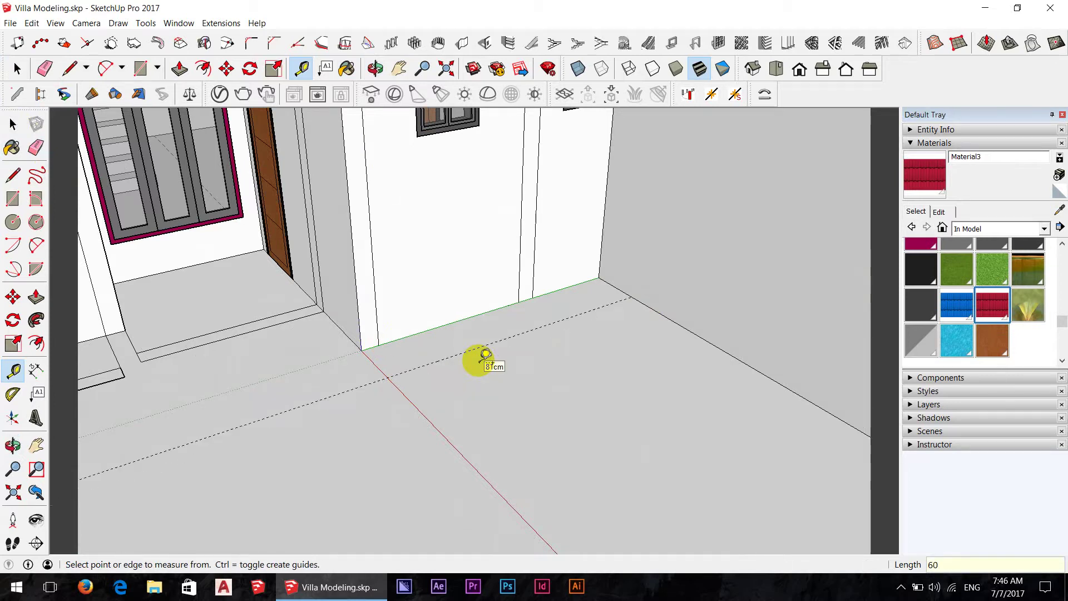
pyautogui.click(486, 354)
pyautogui.moveTo(486, 354)
pyautogui.mouseDown(button='middle')
pyautogui.moveTo(418, 458)
pyautogui.moveTo(393, 453)
pyautogui.mouseUp(button='middle')
pyautogui.scroll(3, 398, 454)
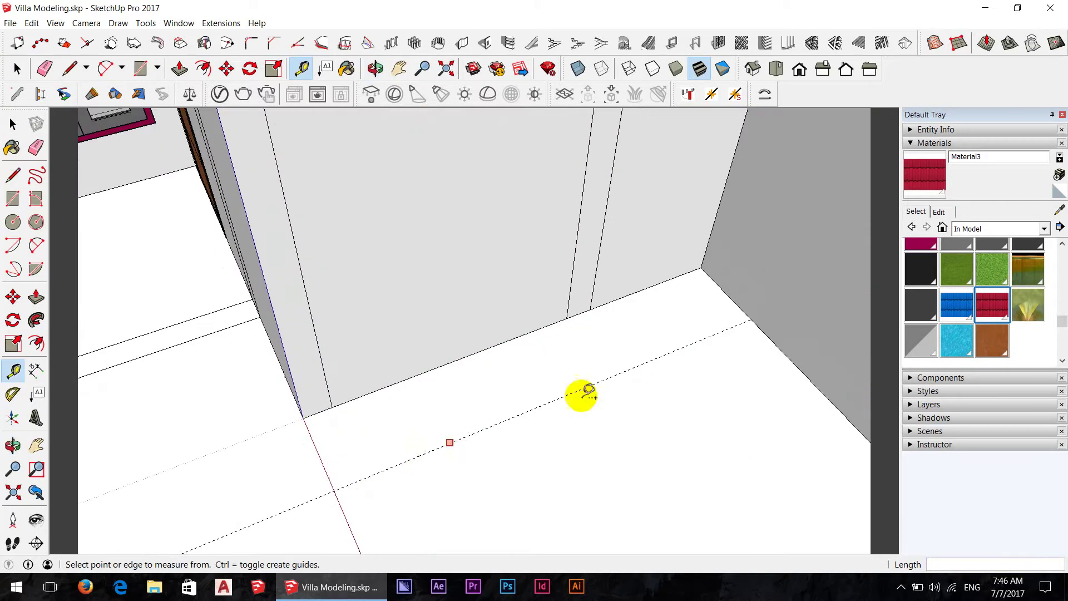
pyautogui.click(780, 351)
pyautogui.write('60')
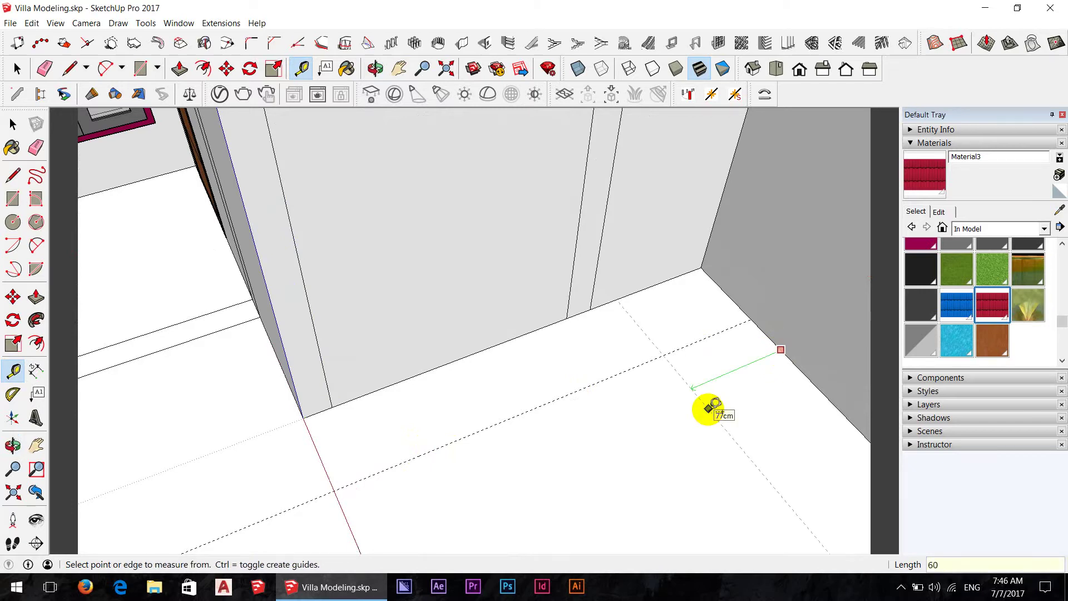
pyautogui.press('Return')
# Step: Add a guide 360 cm from the left guide line and start another from the intersection
pyautogui.scroll(-3, 553, 340)
pyautogui.moveTo(553, 341)
pyautogui.mouseDown(button='middle')
pyautogui.moveTo(720, 374)
pyautogui.moveTo(549, 343)
pyautogui.moveTo(636, 358)
pyautogui.moveTo(377, 289)
pyautogui.moveTo(289, 279)
pyautogui.moveTo(649, 293)
pyautogui.mouseUp(button='middle')
pyautogui.scroll(-3, 548, 343)
pyautogui.scroll(2, 544, 341)
pyautogui.scroll(2, 543, 342)
pyautogui.scroll(3, 525, 298)
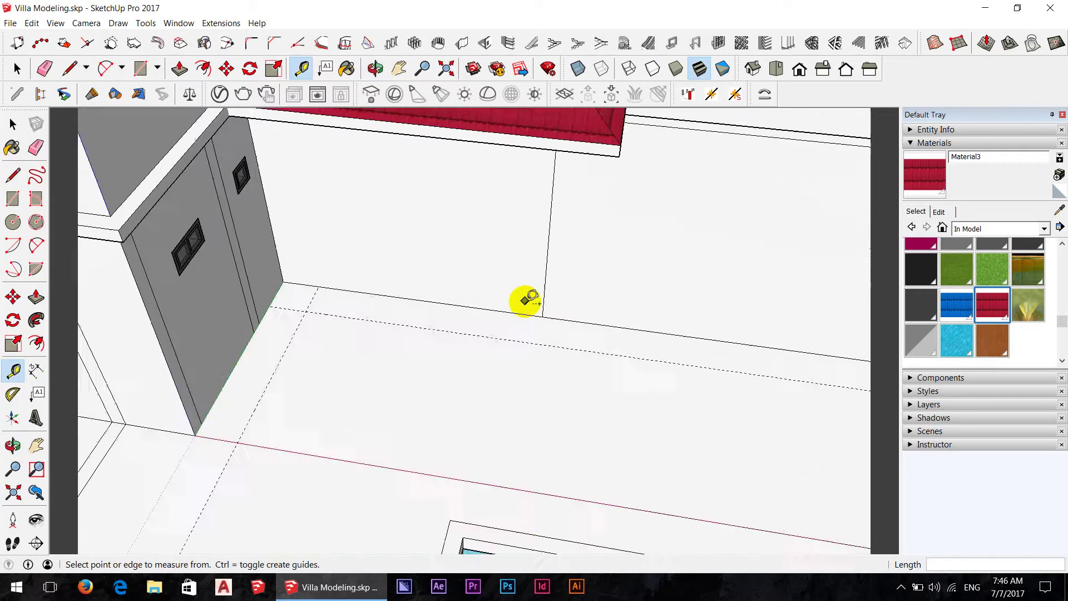
pyautogui.scroll(3, 548, 315)
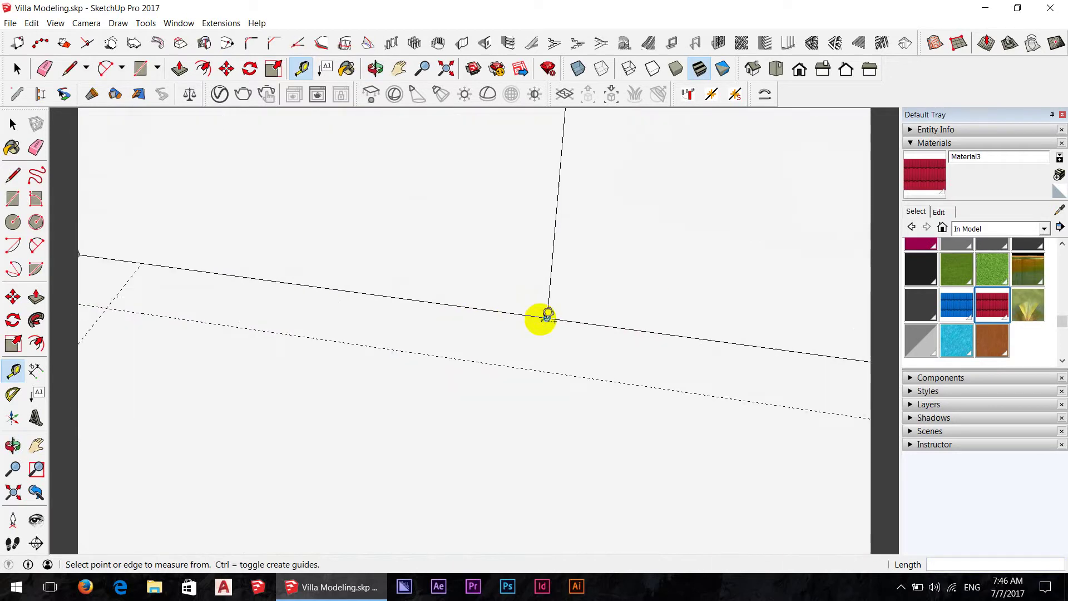
pyautogui.click(125, 282)
pyautogui.click(549, 317)
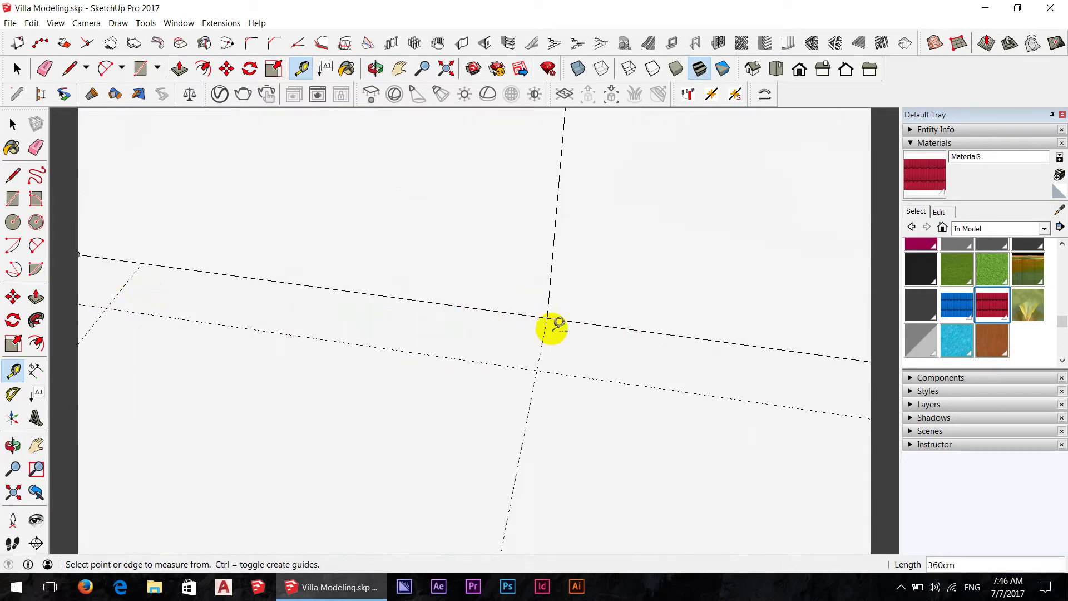
pyautogui.click(543, 339)
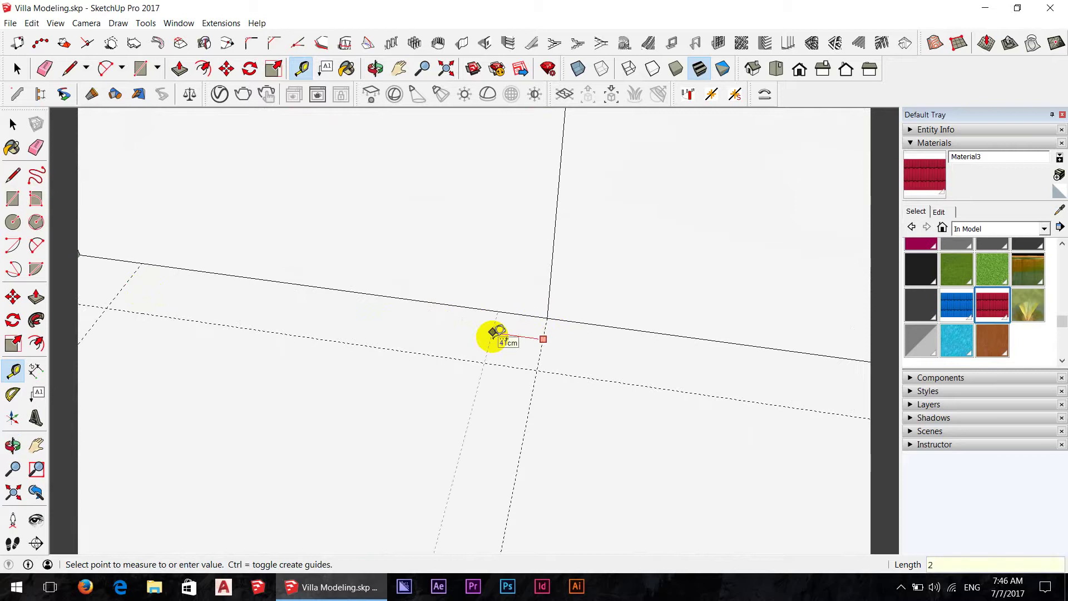
pyautogui.scroll(-3, 592, 353)
pyautogui.scroll(-4, 568, 374)
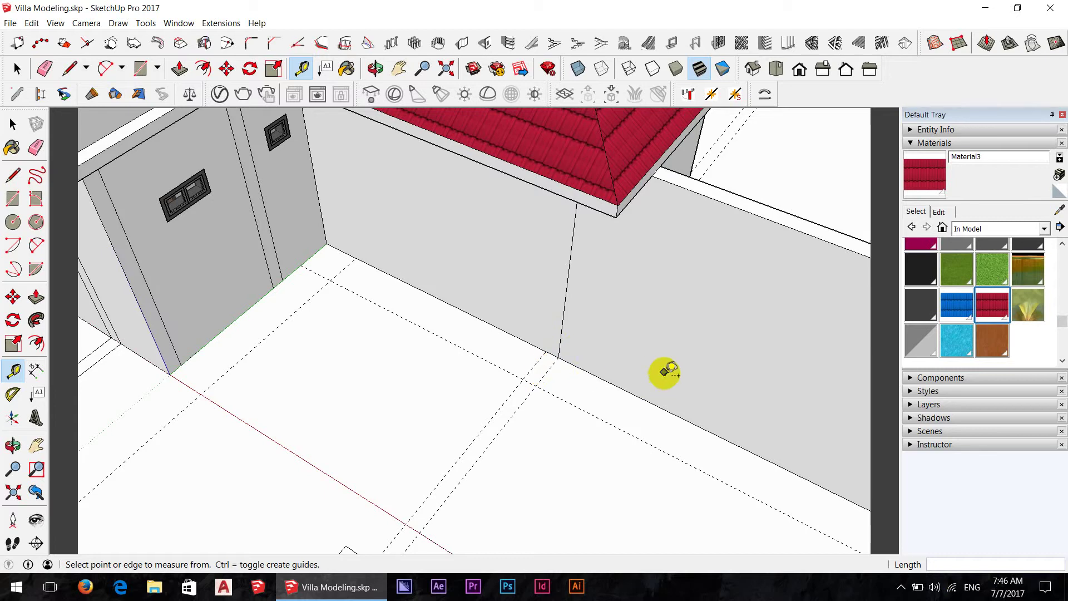
pyautogui.moveTo(668, 370); pyautogui.dragTo(453, 345, button='middle')
pyautogui.scroll(2, 453, 345)
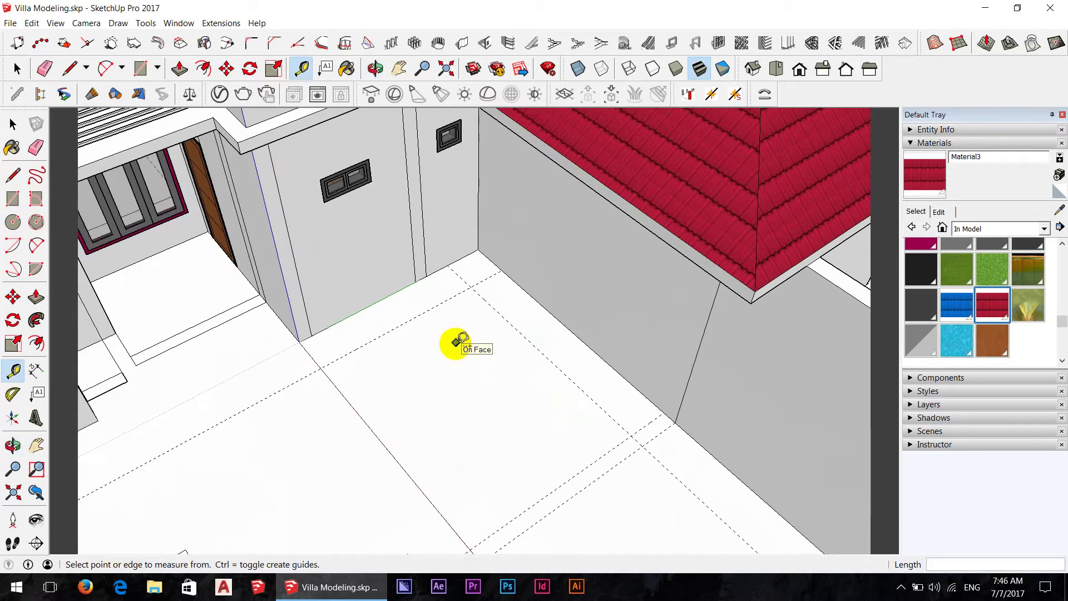
# Step: Draw the rectangle's edges along the guide lines
pyautogui.press('l')
pyautogui.click(299, 341)
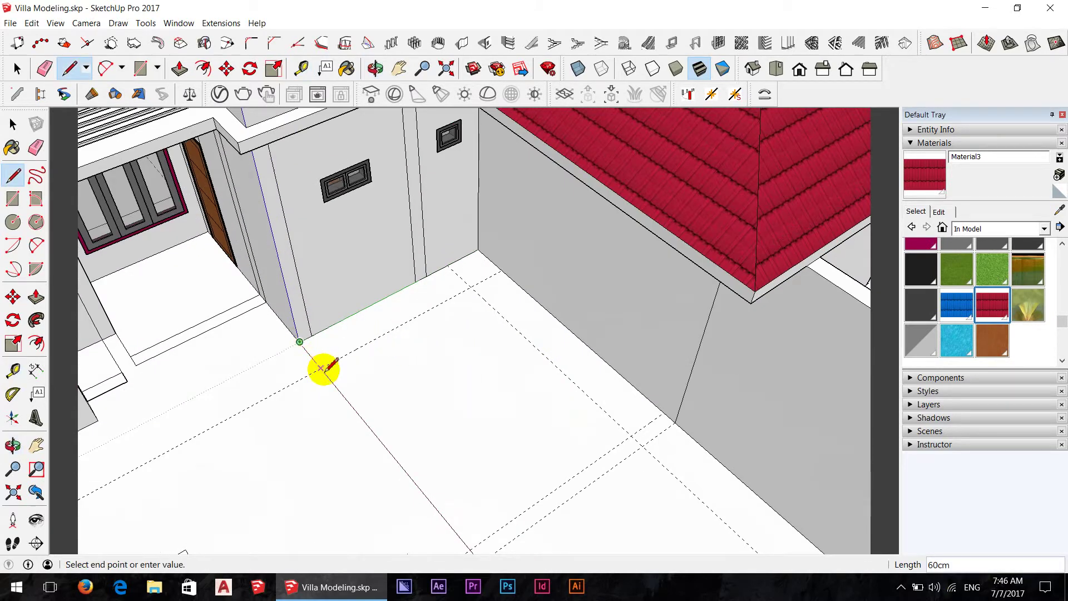
pyautogui.click(321, 368)
pyautogui.click(471, 286)
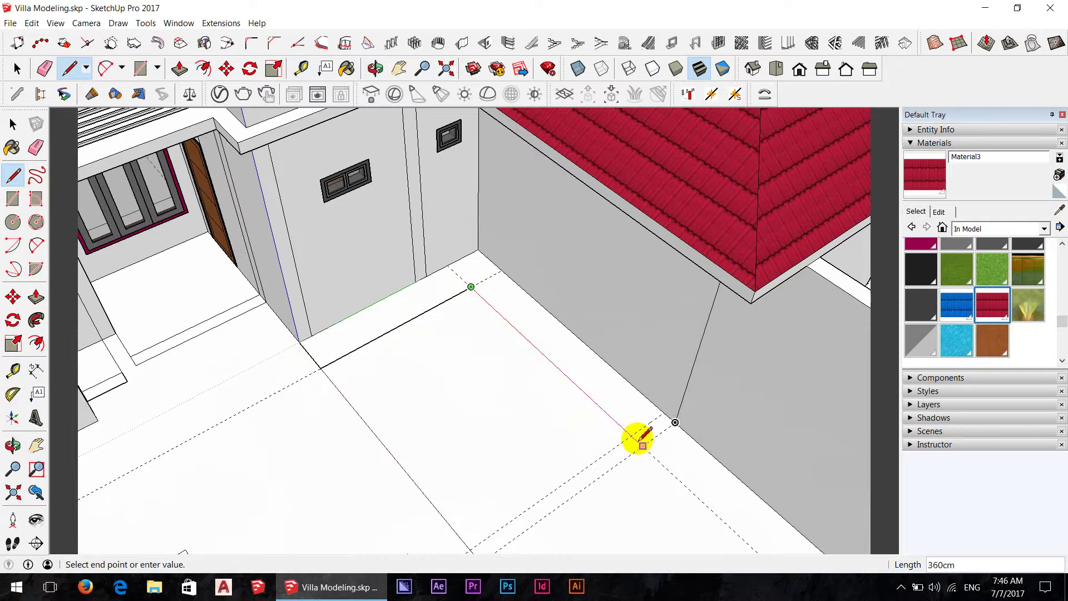
pyautogui.click(633, 434)
pyautogui.moveTo(665, 411); pyautogui.dragTo(735, 323, button='middle')
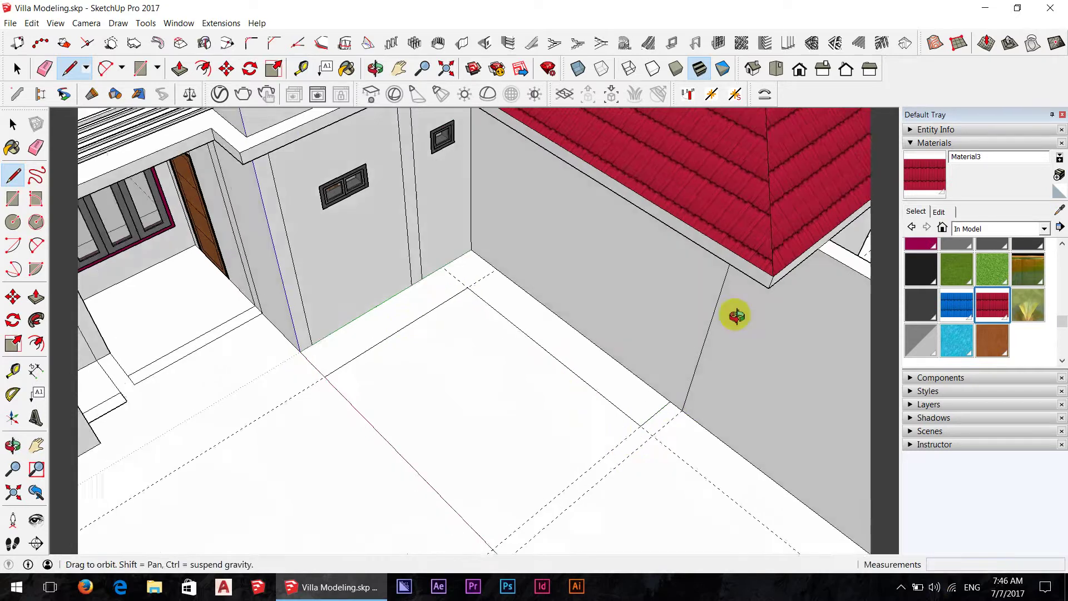
# Step: Offset the three selected rectangle edges by 10 cm to form a border strip
pyautogui.press('space')
pyautogui.moveTo(513, 315)
pyautogui.mouseDown(button='middle')
pyautogui.moveTo(460, 313)
pyautogui.moveTo(421, 350)
pyautogui.mouseUp(button='middle')
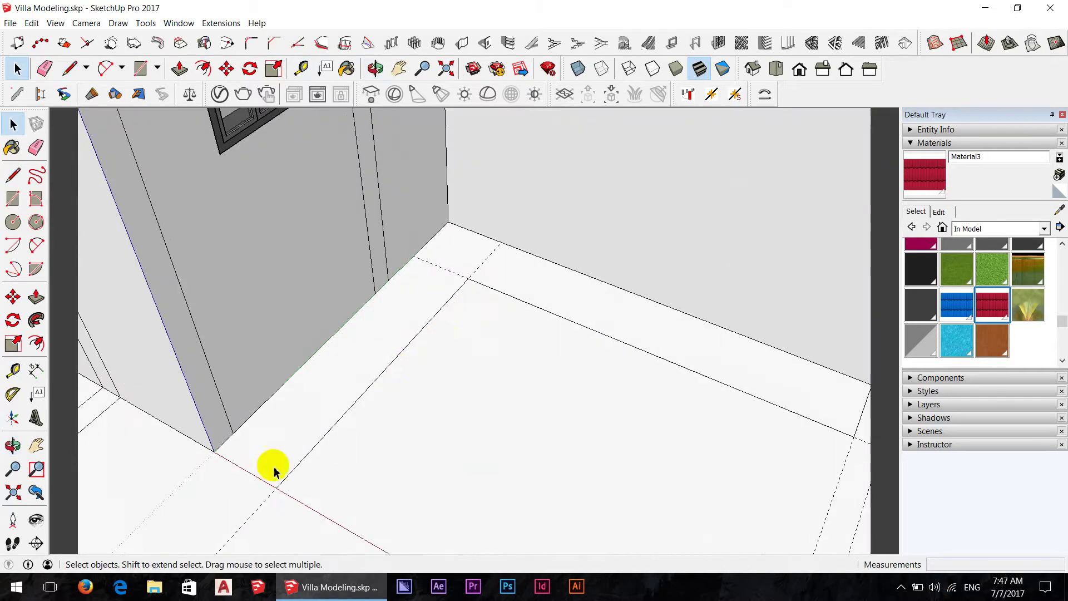
pyautogui.click(265, 482)
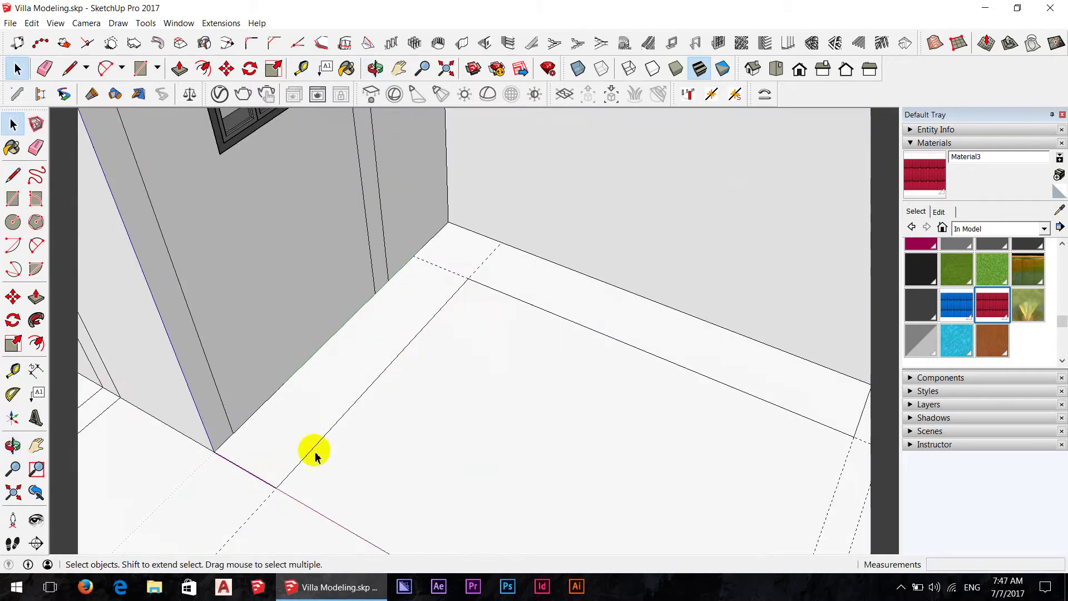
pyautogui.keyDown('shift'); pyautogui.click(349, 415); pyautogui.keyUp('shift')
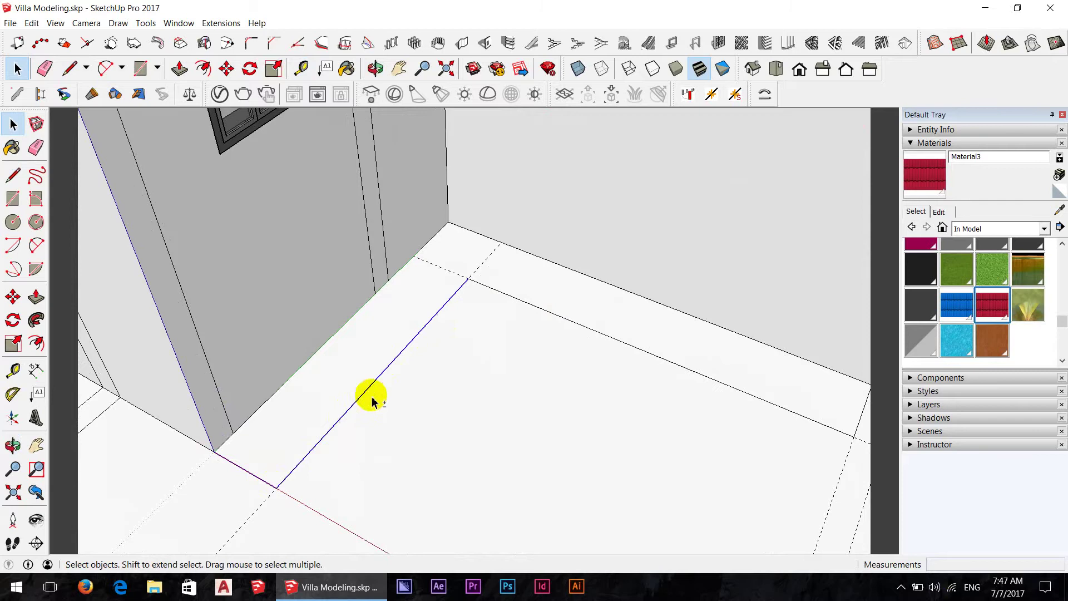
pyautogui.keyDown('shift'); pyautogui.click(590, 332); pyautogui.keyUp('shift')
pyautogui.click(37, 343)
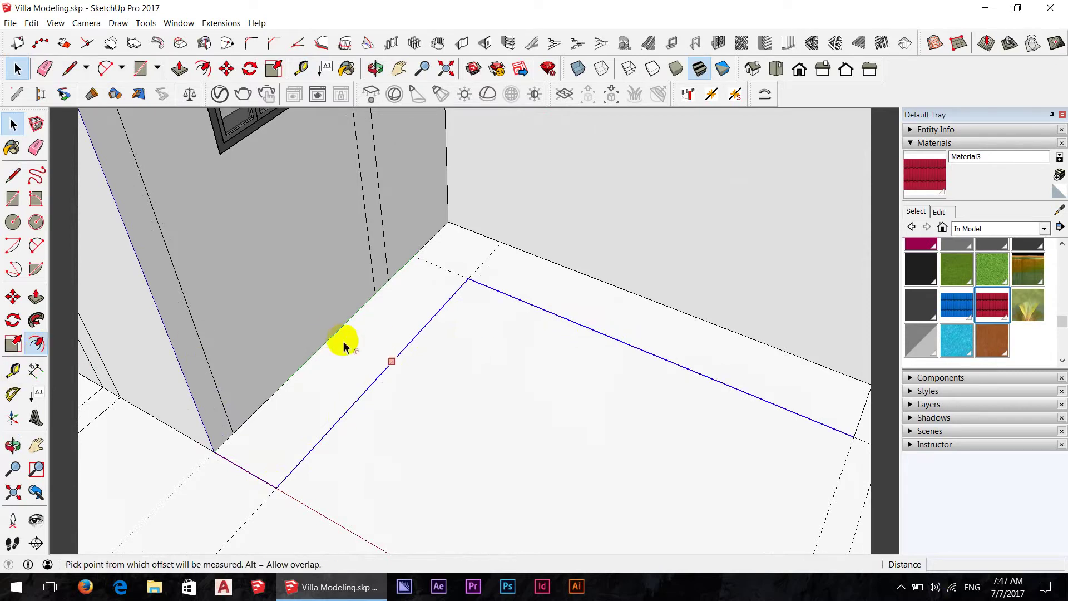
pyautogui.click(375, 354)
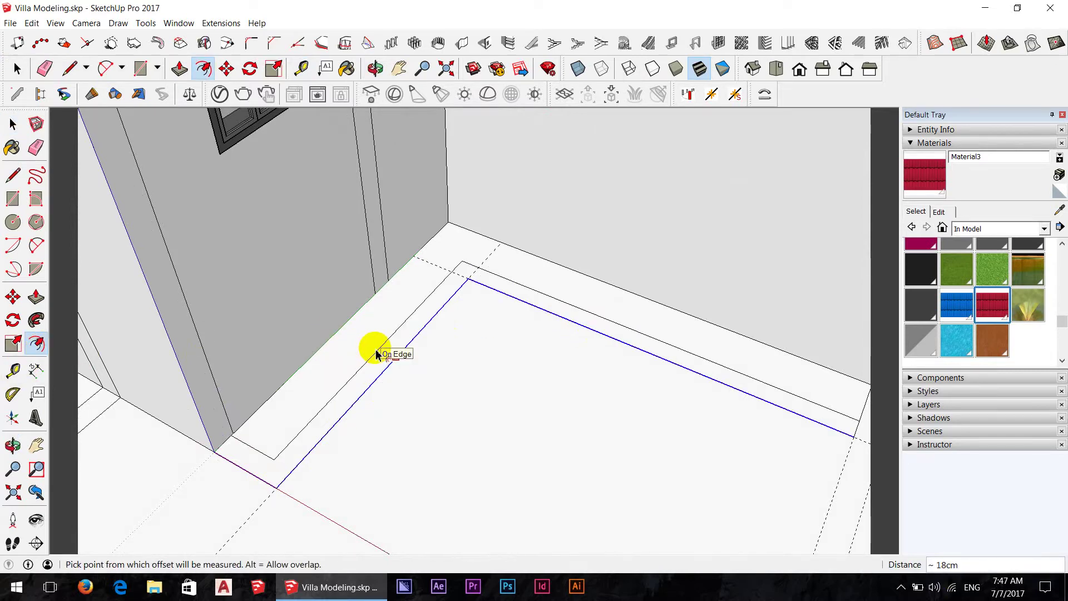
pyautogui.write('10')
pyautogui.press('Return')
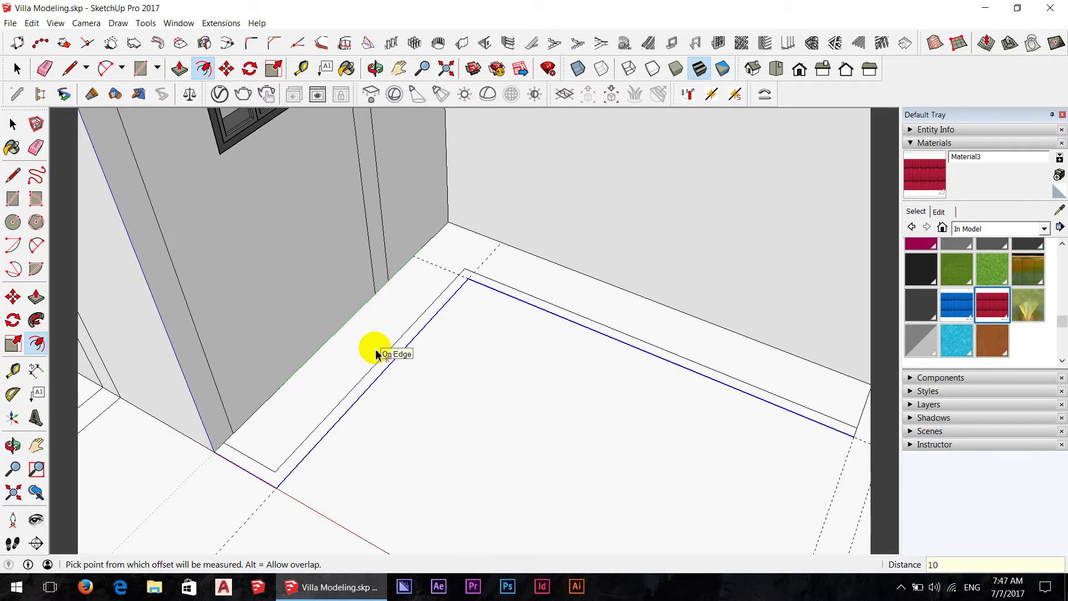
pyautogui.moveTo(375, 353)
pyautogui.mouseDown(button='middle')
pyautogui.moveTo(312, 355)
pyautogui.moveTo(467, 387)
pyautogui.mouseUp(button='middle')
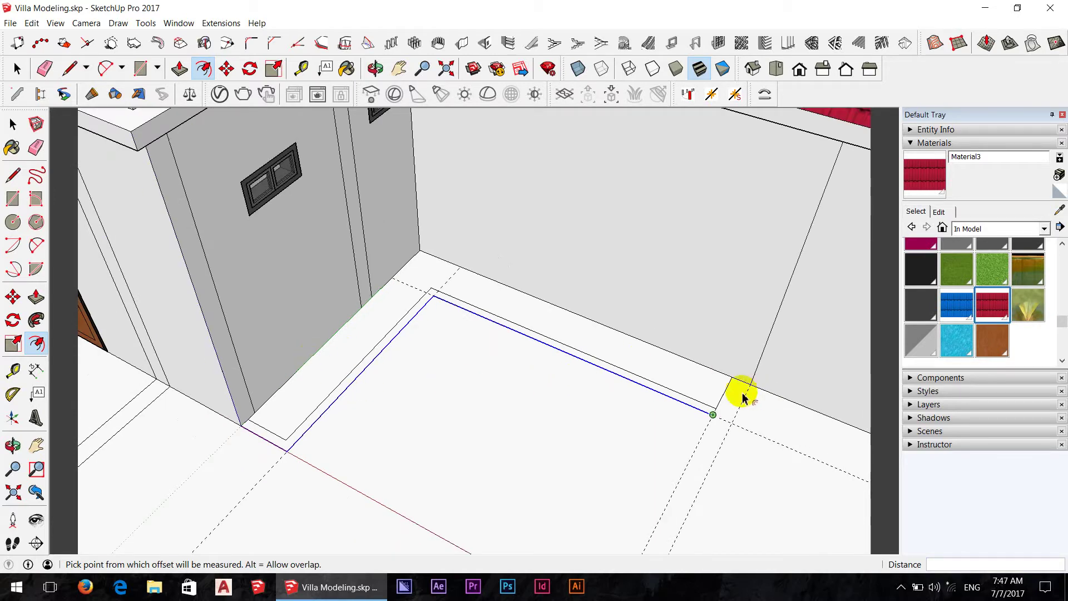
pyautogui.scroll(2, 721, 402)
pyautogui.scroll(1, 713, 403)
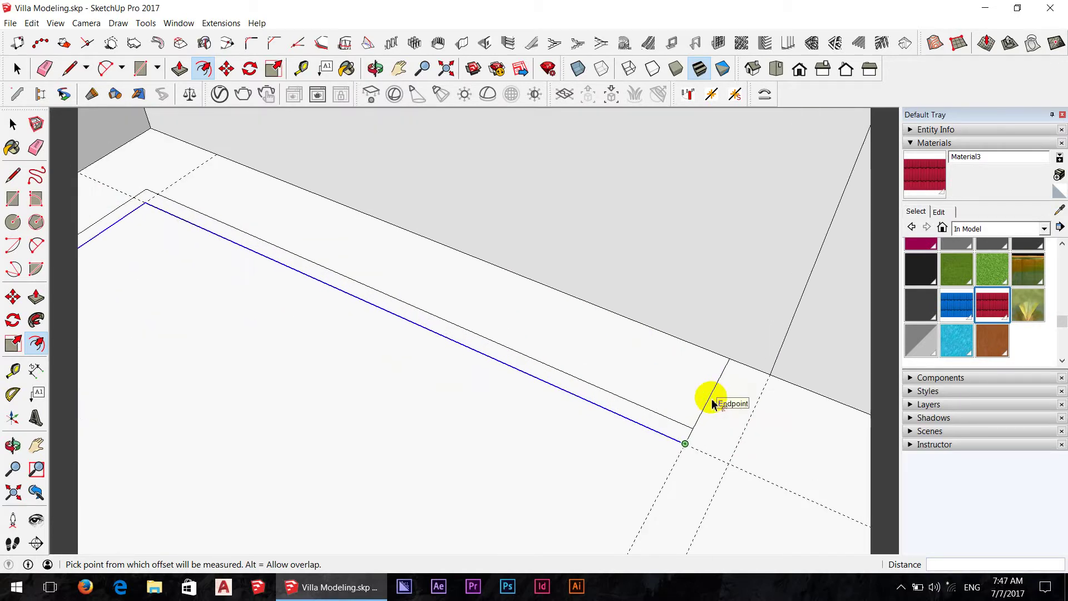
# Step: Begin copying the strip's short end edge with Move plus Ctrl
pyautogui.press('space')
pyautogui.click(710, 400)
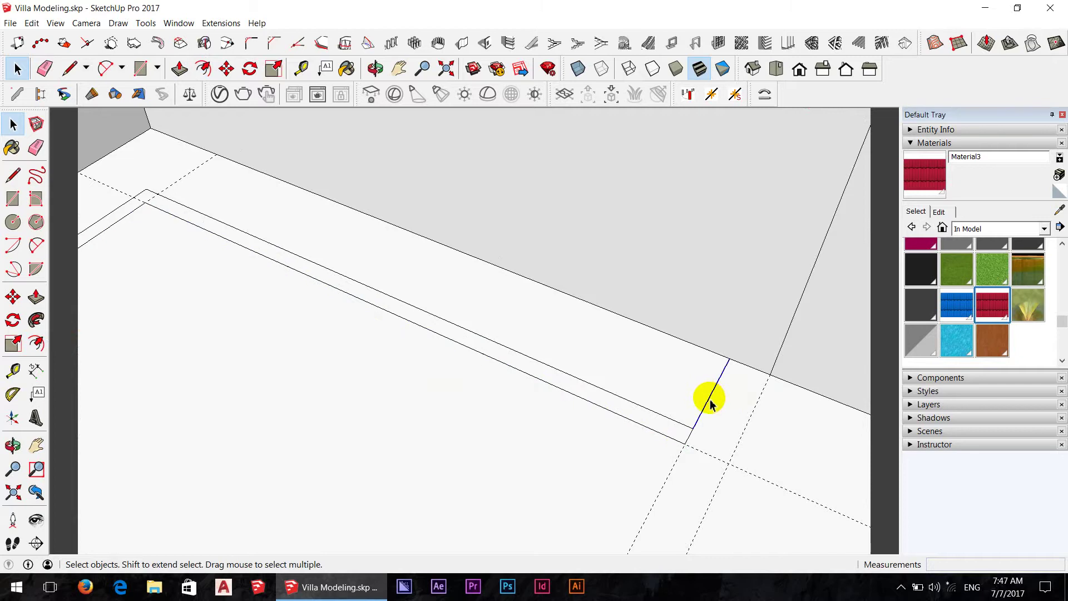
pyautogui.press('m')
pyautogui.press('ctrl')
pyautogui.click(697, 432)
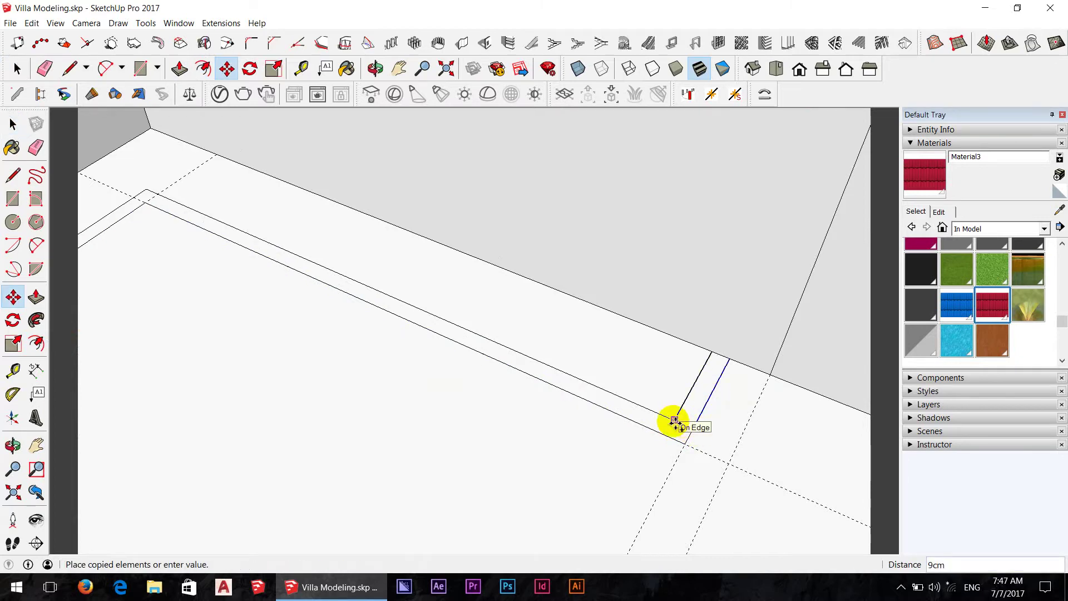
# Step: Place the copied end edge and erase a stray edge from the strip
pyautogui.press('Return')
pyautogui.scroll(1, 692, 434)
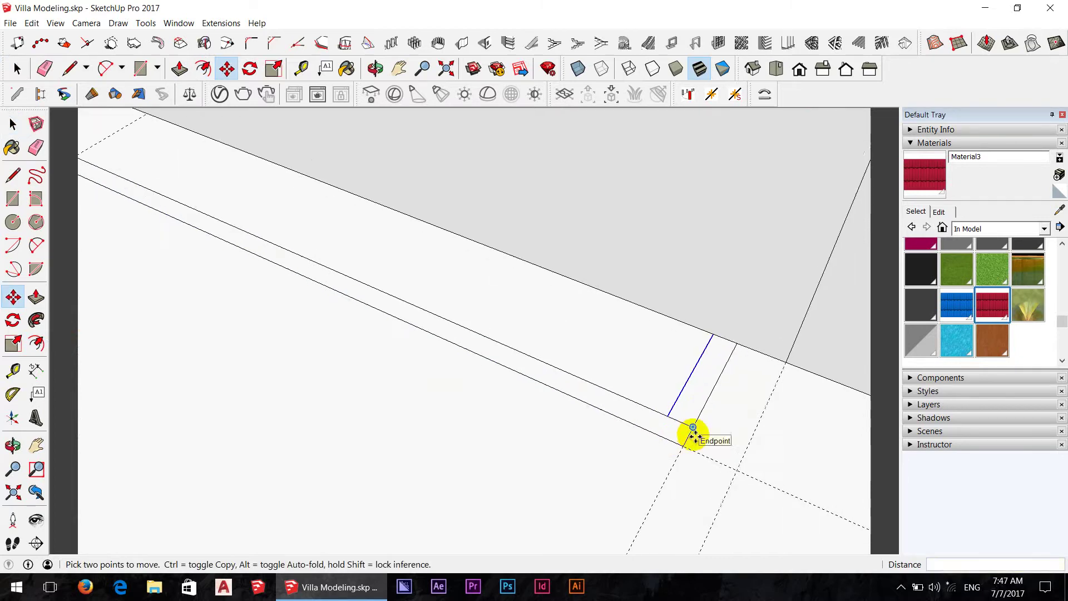
pyautogui.press('e')
pyautogui.click(676, 433)
pyautogui.scroll(-3, 684, 440)
# Step: Raise the strip into a low ledge and sink its top face by 5 cm
pyautogui.press('p')
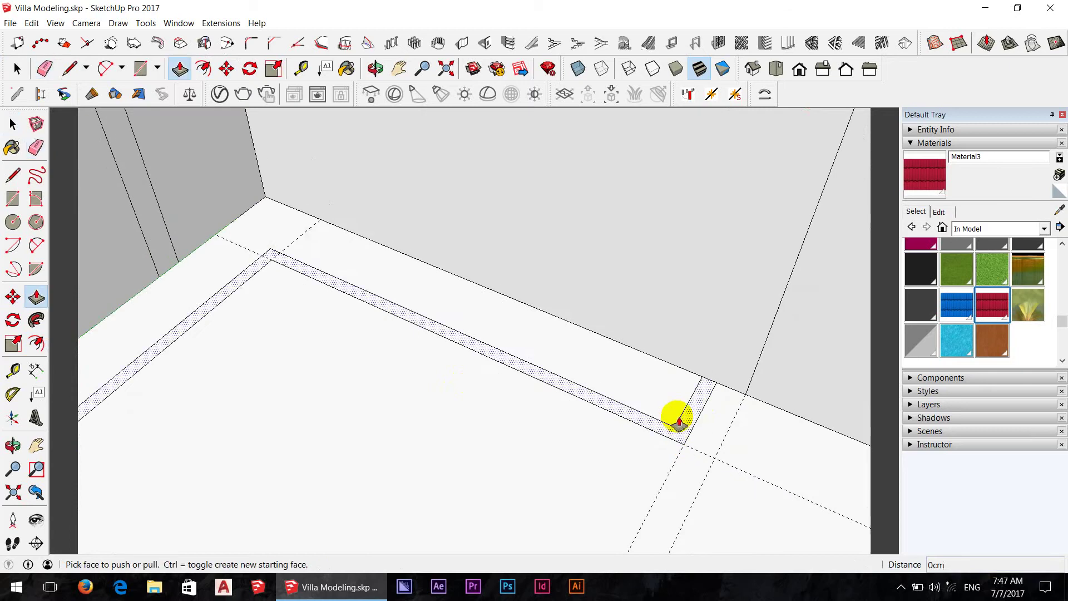
pyautogui.click(686, 428)
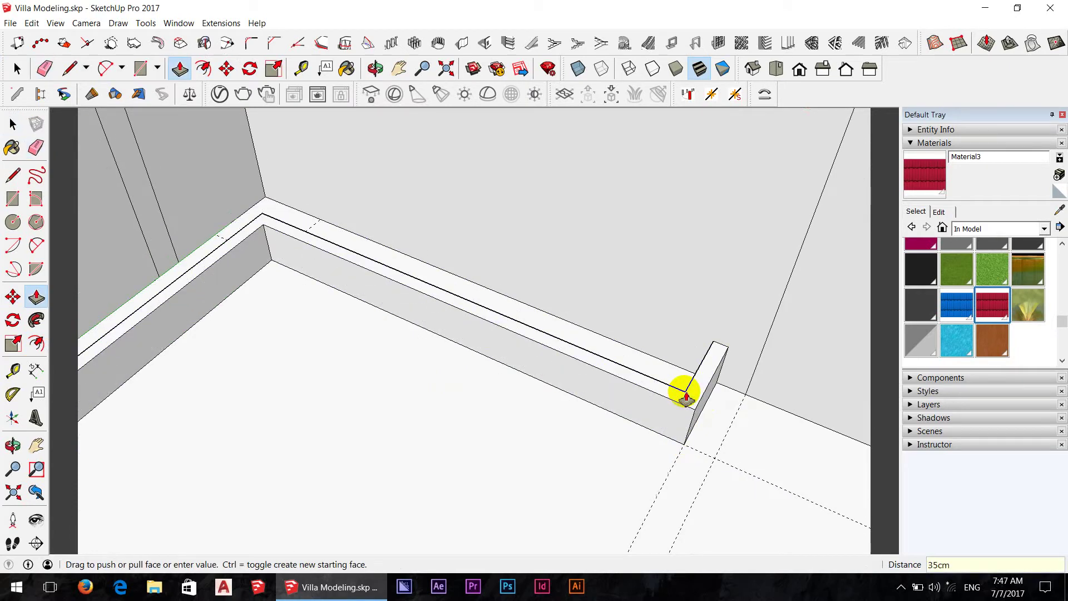
pyautogui.click(680, 387)
pyautogui.moveTo(627, 384)
pyautogui.mouseDown(button='middle')
pyautogui.moveTo(603, 350)
pyautogui.moveTo(356, 298)
pyautogui.moveTo(563, 320)
pyautogui.moveTo(609, 365)
pyautogui.moveTo(845, 399)
pyautogui.moveTo(787, 496)
pyautogui.mouseUp(button='middle')
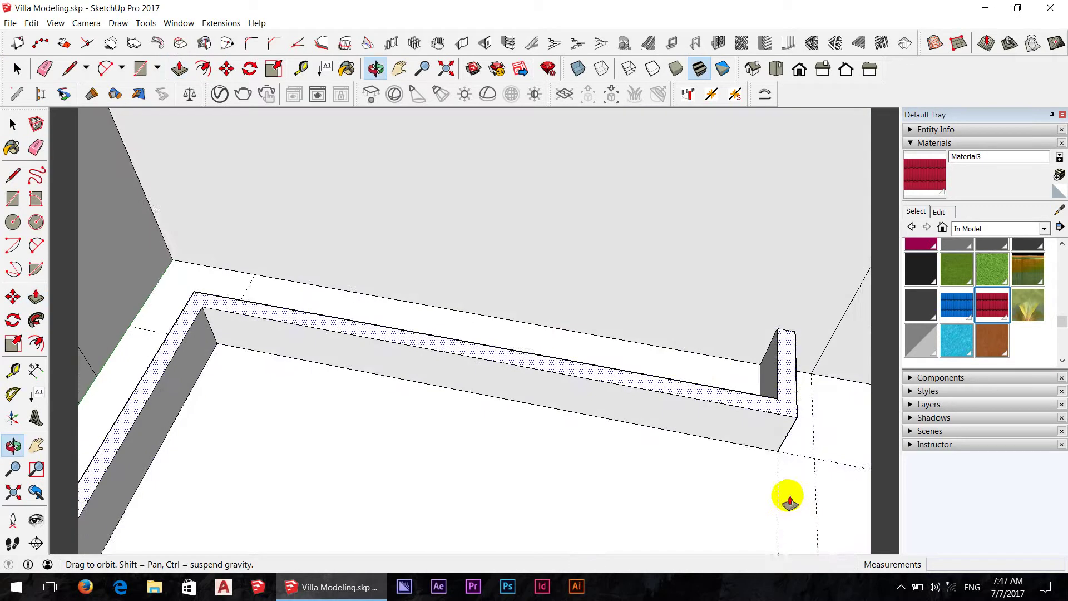
pyautogui.click(720, 375)
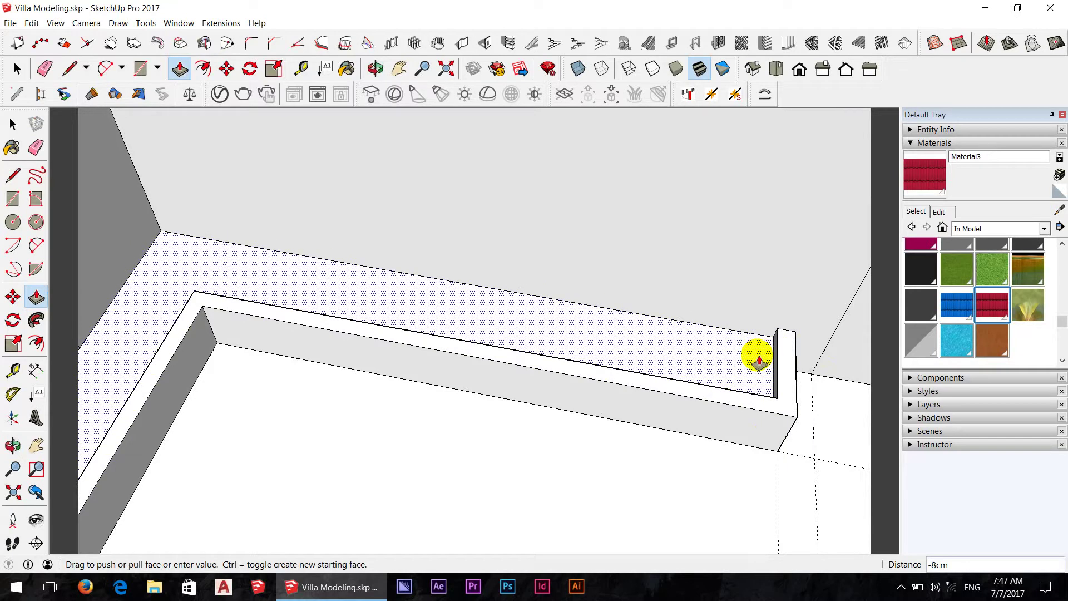
pyautogui.write('-5')
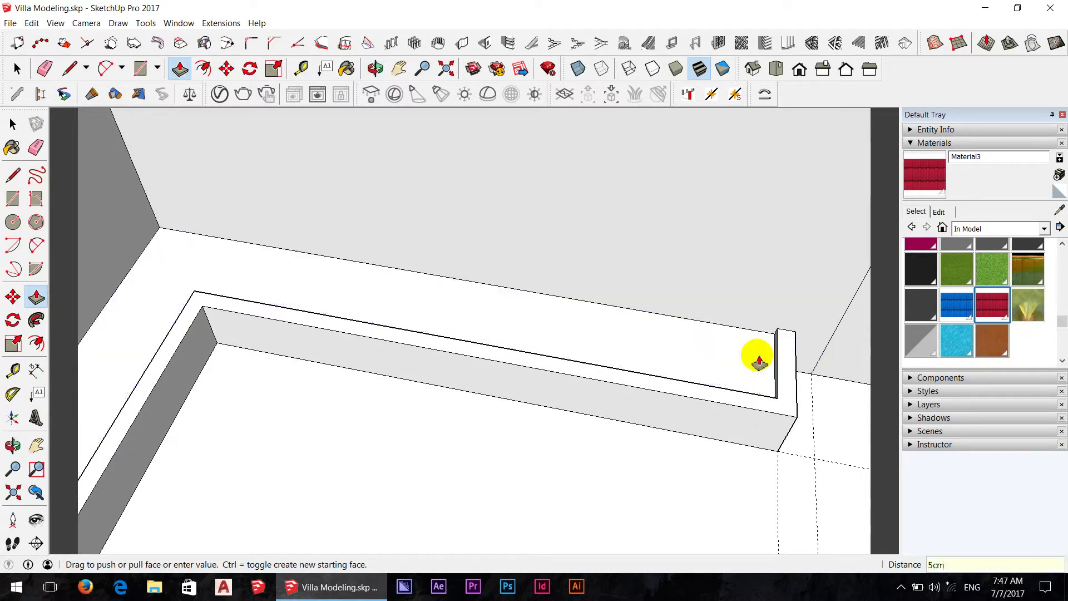
pyautogui.press('Return')
pyautogui.moveTo(760, 363)
pyautogui.mouseDown(button='middle')
pyautogui.moveTo(499, 425)
pyautogui.moveTo(618, 423)
pyautogui.moveTo(567, 336)
pyautogui.moveTo(448, 317)
pyautogui.moveTo(706, 329)
pyautogui.mouseUp(button='middle')
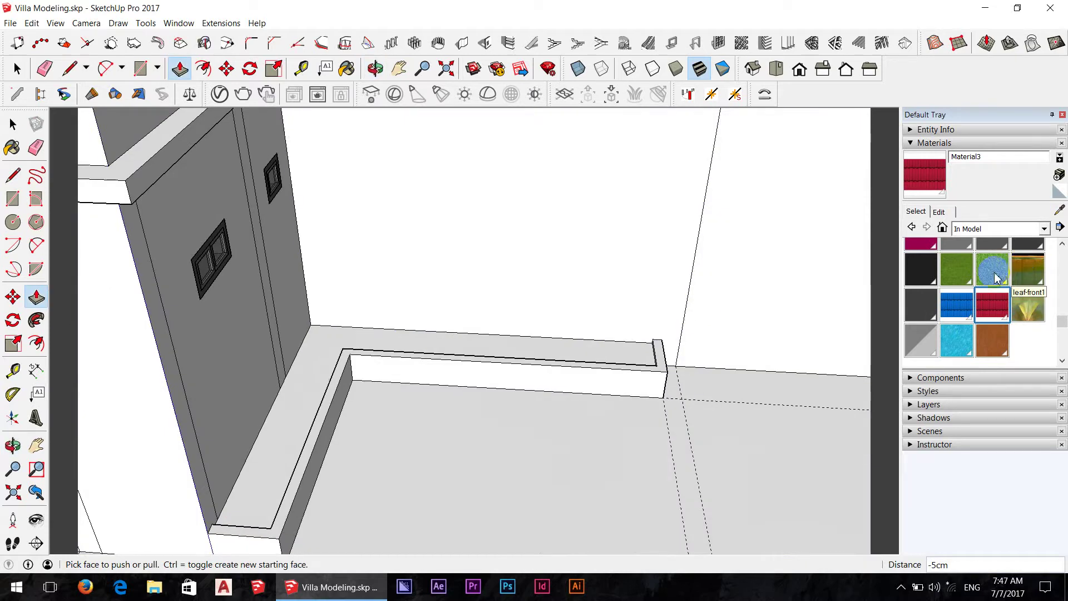
# Step: Paint the recessed ledge top Grass Dark Green
pyautogui.click(993, 270)
pyautogui.click(632, 358)
pyautogui.moveTo(633, 358)
pyautogui.mouseDown(button='middle')
pyautogui.moveTo(556, 348)
pyautogui.moveTo(687, 305)
pyautogui.mouseUp(button='middle')
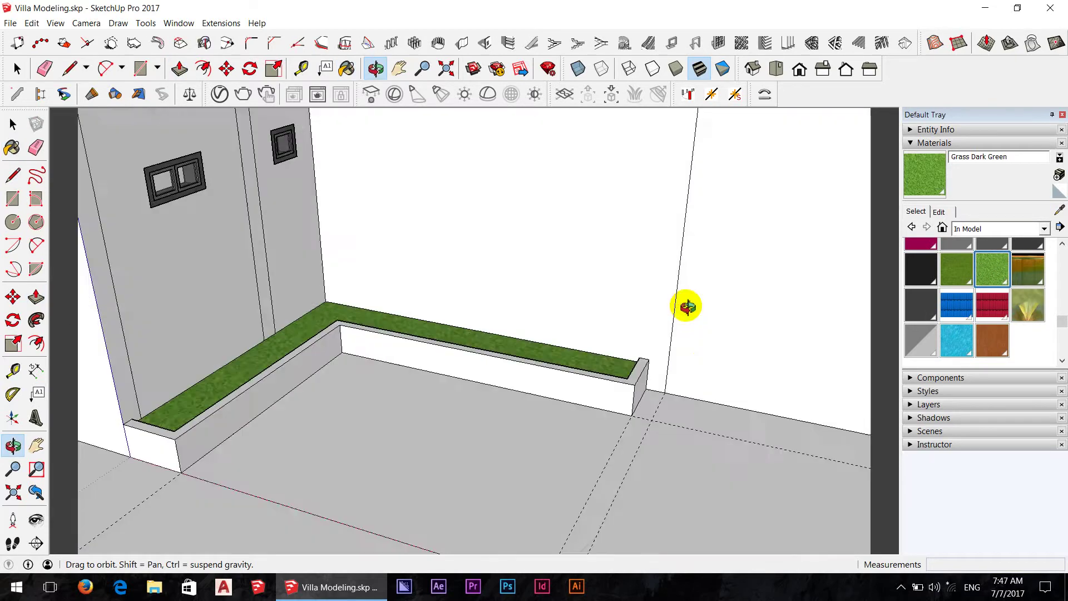
pyautogui.moveTo(711, 362)
pyautogui.mouseDown(button='middle')
pyautogui.moveTo(449, 368)
pyautogui.moveTo(790, 368)
pyautogui.moveTo(721, 376)
pyautogui.moveTo(617, 429)
pyautogui.moveTo(453, 421)
pyautogui.mouseUp(button='middle')
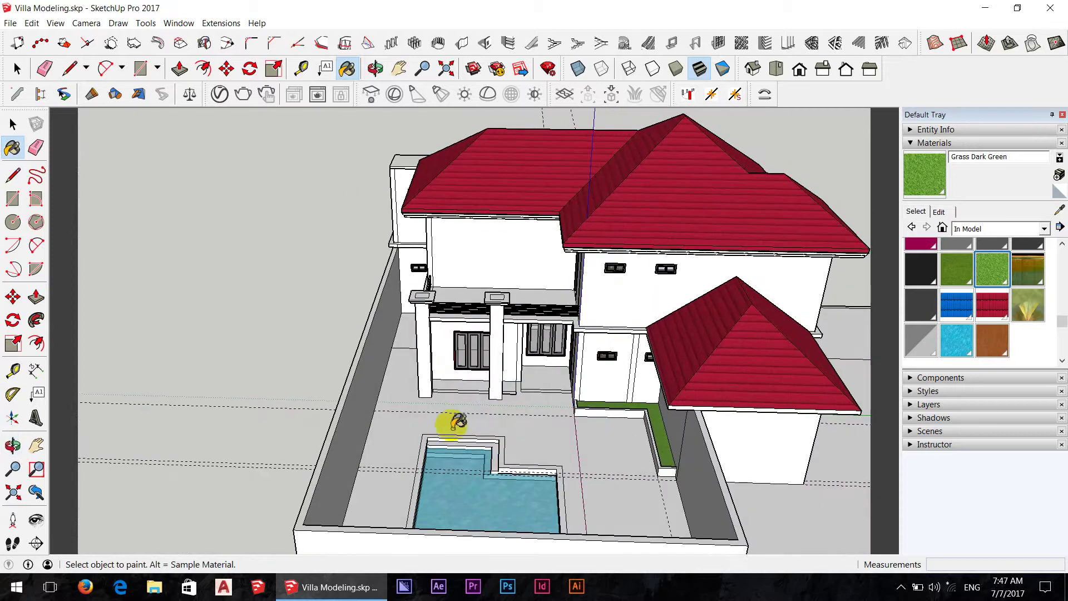
# Step: Place a guide line 50 cm out from the wall edge by the porch pillars
pyautogui.scroll(5, 390, 334)
pyautogui.moveTo(382, 327); pyautogui.dragTo(484, 367, button='middle')
pyautogui.scroll(3, 328, 233)
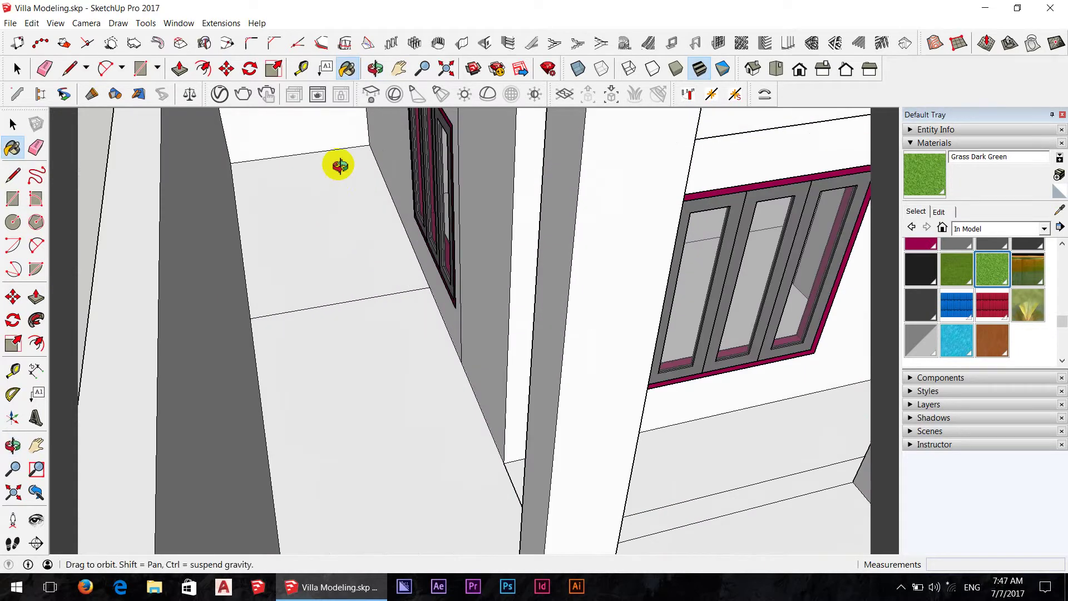
pyautogui.moveTo(341, 167); pyautogui.dragTo(337, 162, button='middle')
pyautogui.scroll(1, 368, 184)
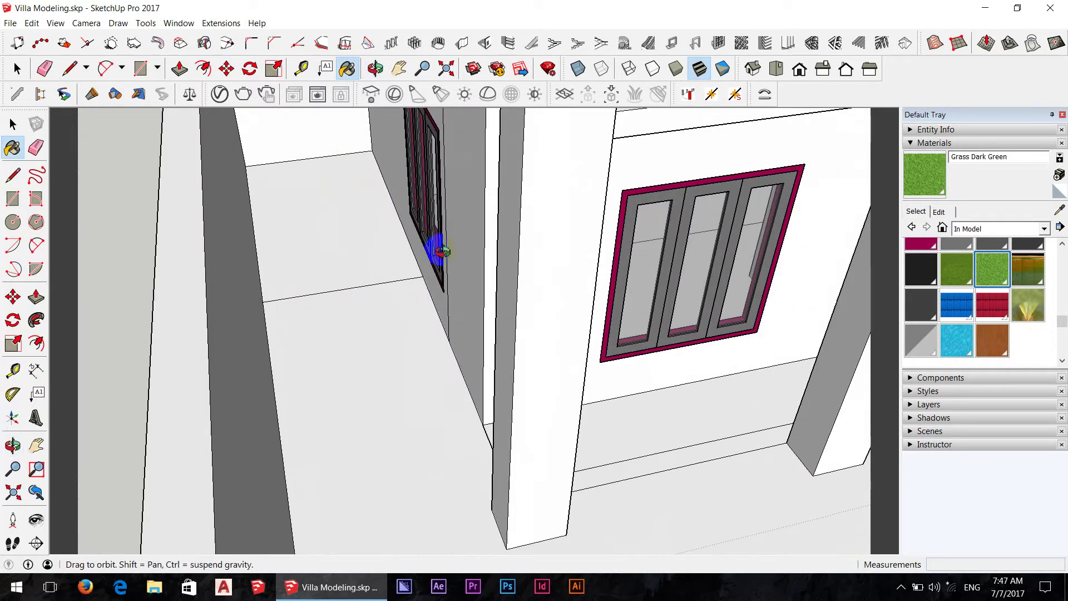
pyautogui.moveTo(435, 245); pyautogui.dragTo(408, 251, button='middle')
pyautogui.press('t')
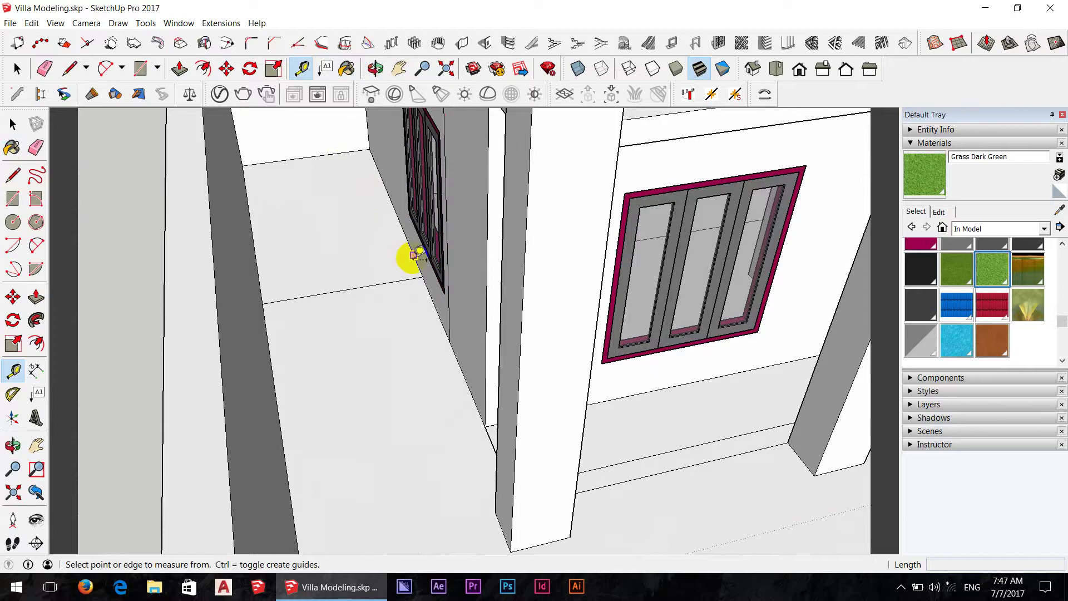
pyautogui.click(415, 256)
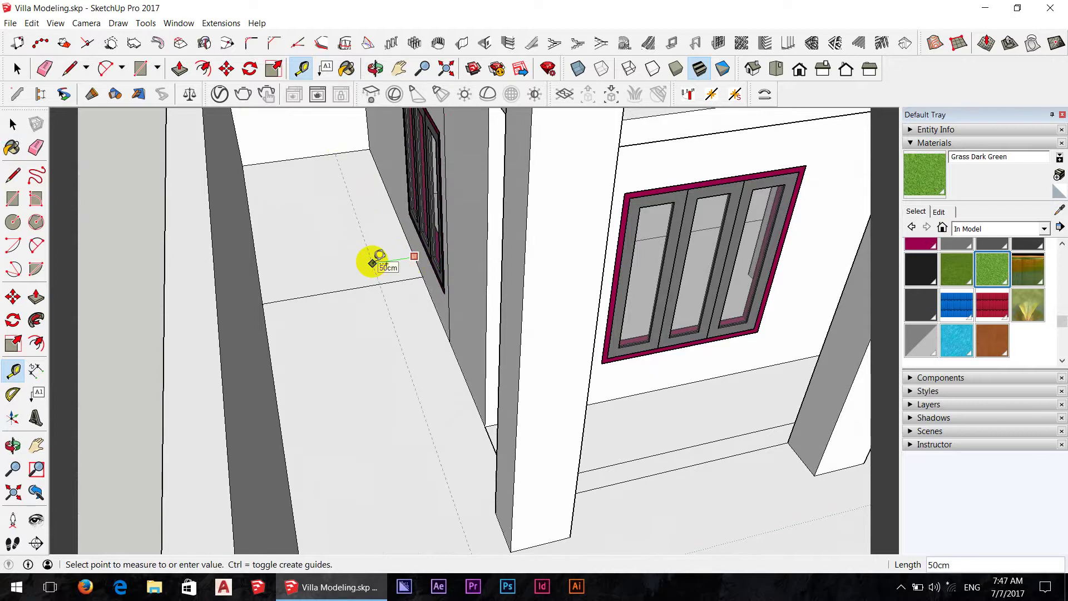
pyautogui.write('50')
pyautogui.press('Return')
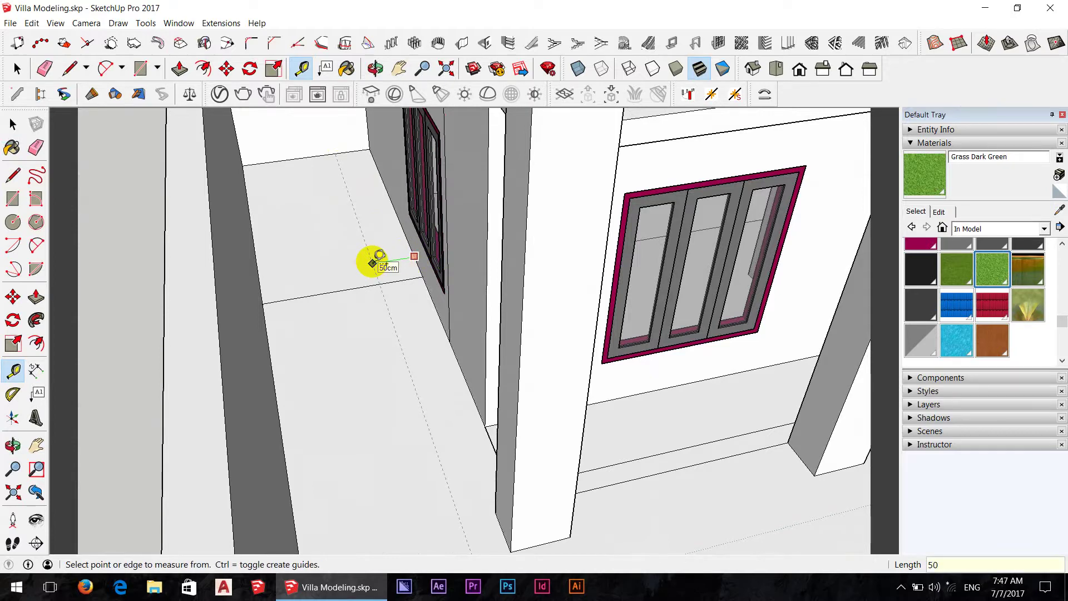
# Step: Add a second guide line 80 cm out from the wall edge
pyautogui.moveTo(396, 281)
pyautogui.mouseDown(button='middle')
pyautogui.moveTo(398, 258)
pyautogui.moveTo(429, 353)
pyautogui.mouseUp(button='middle')
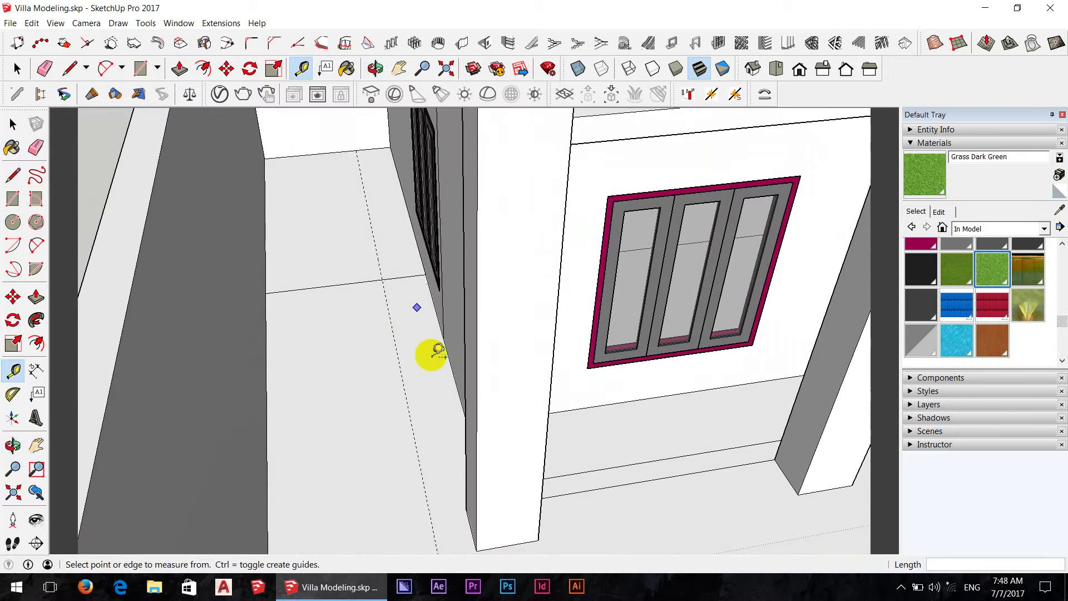
pyautogui.click(419, 247)
pyautogui.click(349, 245)
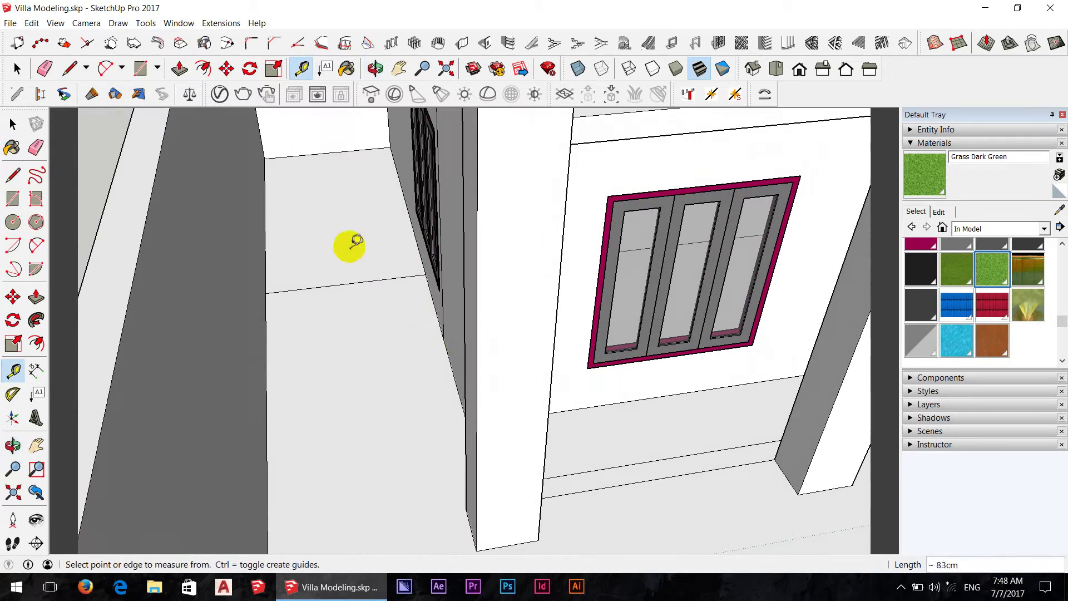
pyautogui.press('space')
pyautogui.press('t')
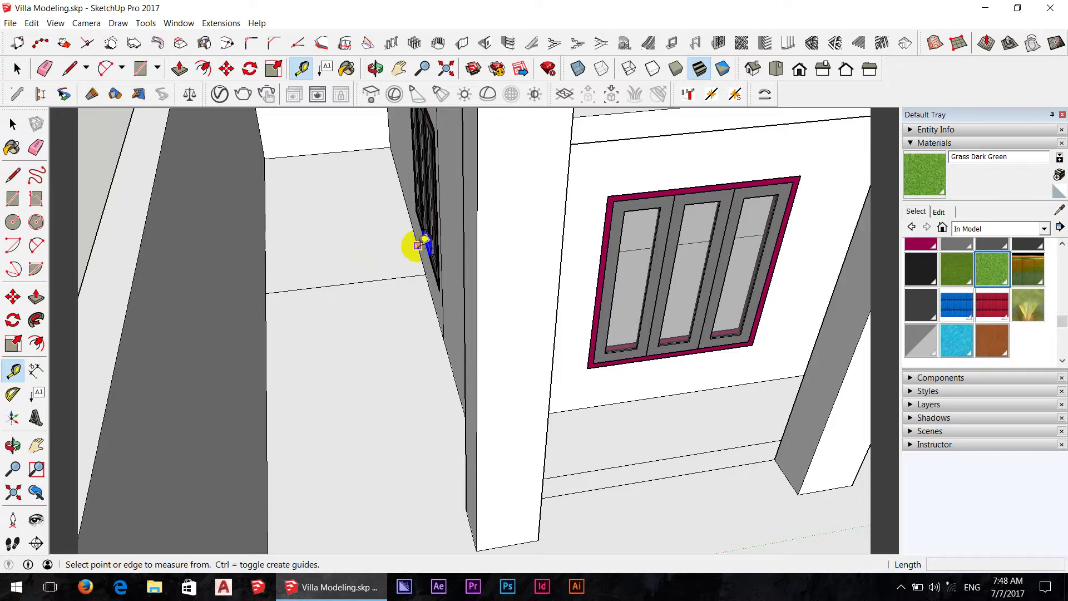
pyautogui.click(418, 245)
pyautogui.write('8')
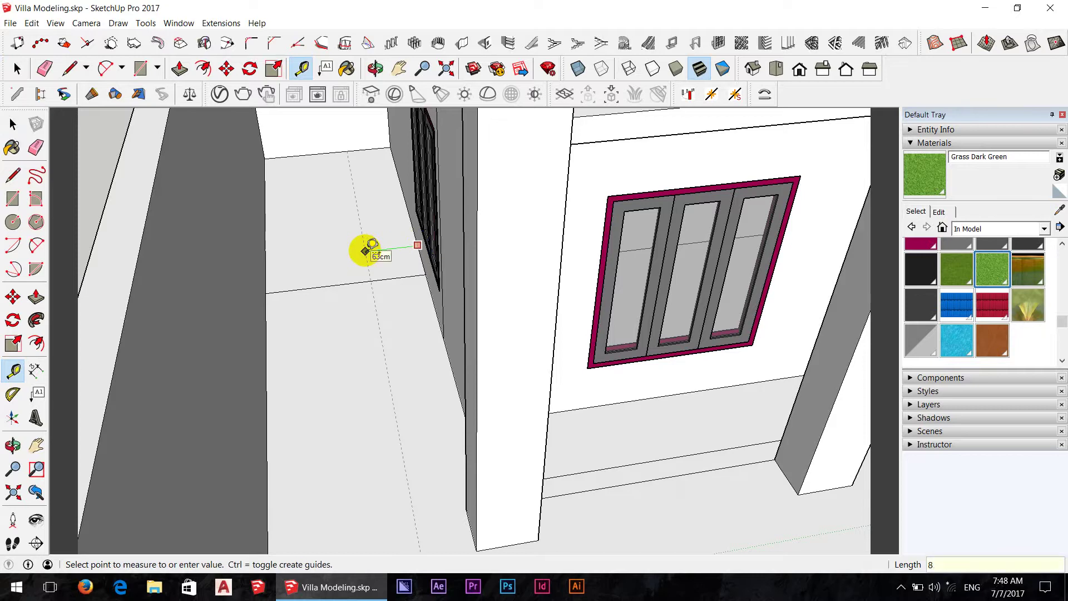
pyautogui.write('0')
pyautogui.press('Return')
# Step: Measure from the midpoint by the pillar to the pillar corner
pyautogui.scroll(-3, 366, 243)
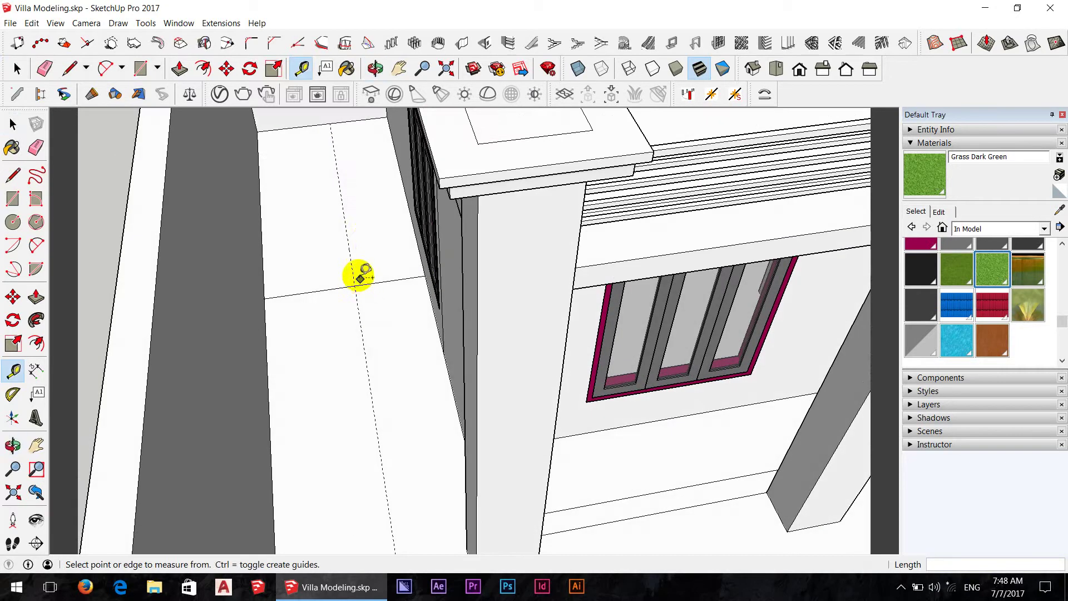
pyautogui.scroll(-3, 362, 267)
pyautogui.scroll(-3, 389, 251)
pyautogui.moveTo(423, 289)
pyautogui.mouseDown(button='middle')
pyautogui.moveTo(394, 286)
pyautogui.moveTo(467, 277)
pyautogui.moveTo(401, 234)
pyautogui.mouseUp(button='middle')
pyautogui.scroll(3, 383, 297)
pyautogui.scroll(3, 396, 306)
pyautogui.scroll(-3, 442, 279)
pyautogui.scroll(-3, 411, 260)
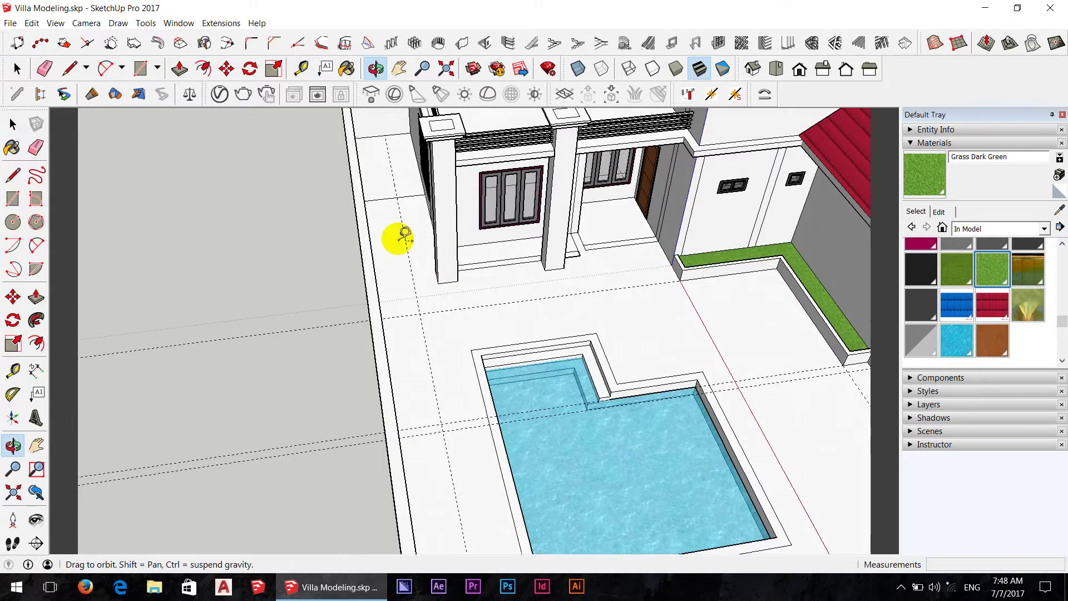
pyautogui.click(383, 132)
pyautogui.click(415, 286)
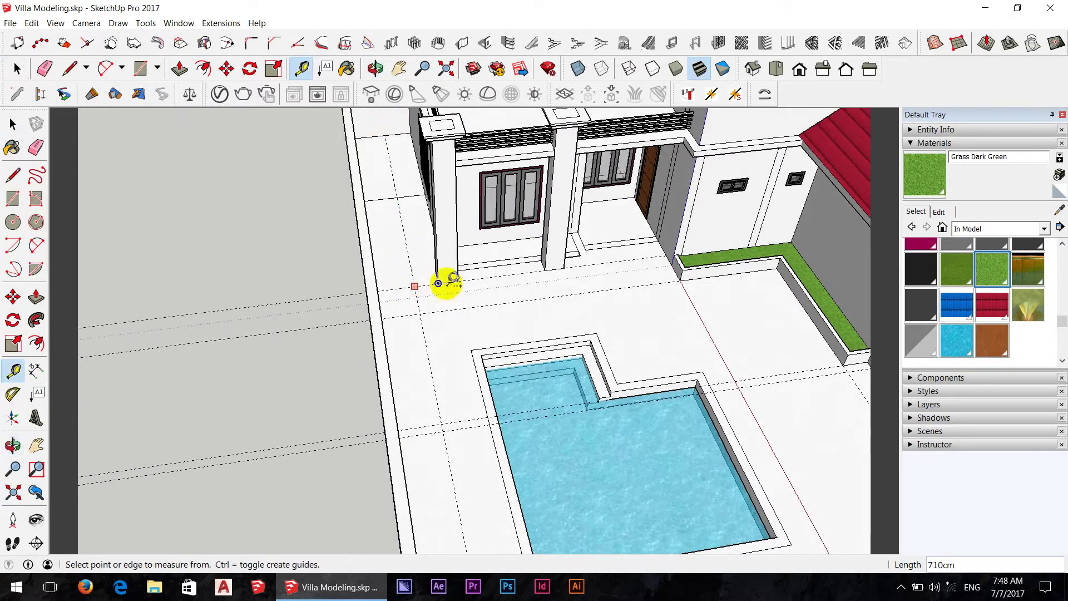
pyautogui.scroll(2, 415, 249)
pyautogui.scroll(2, 424, 205)
pyautogui.scroll(2, 467, 289)
pyautogui.scroll(-3, 440, 220)
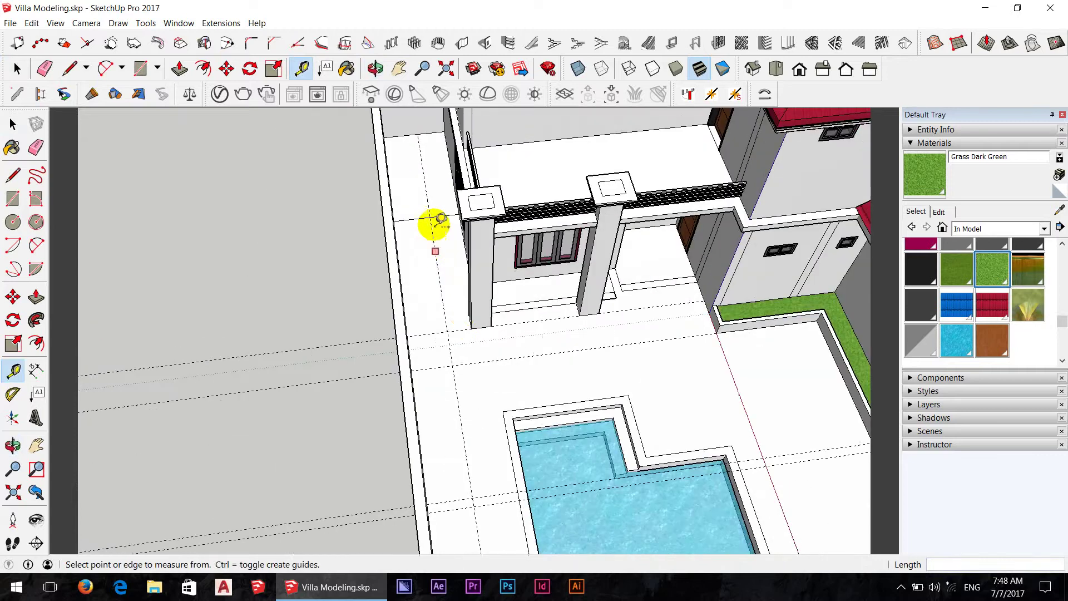
# Step: Draw a line along the floor guide to the guide intersection
pyautogui.press('l')
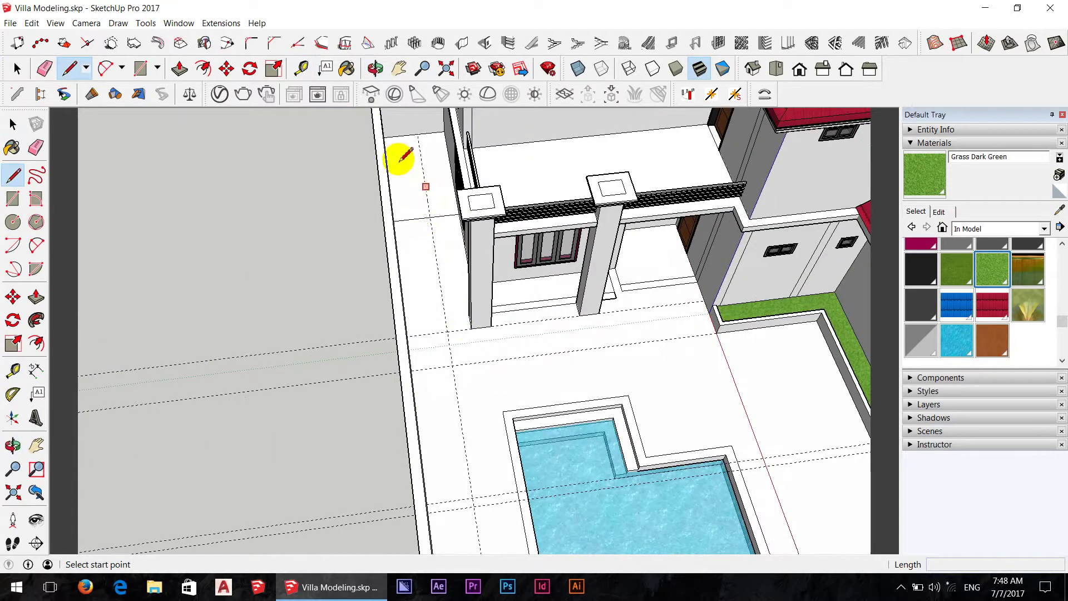
pyautogui.click(417, 133)
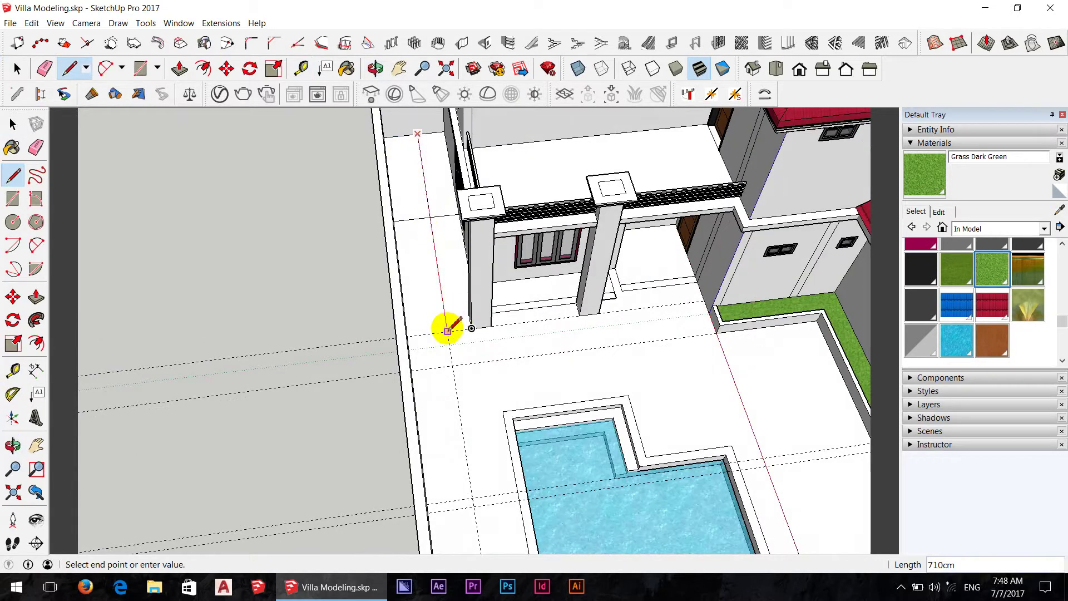
pyautogui.click(448, 330)
pyautogui.scroll(2, 436, 333)
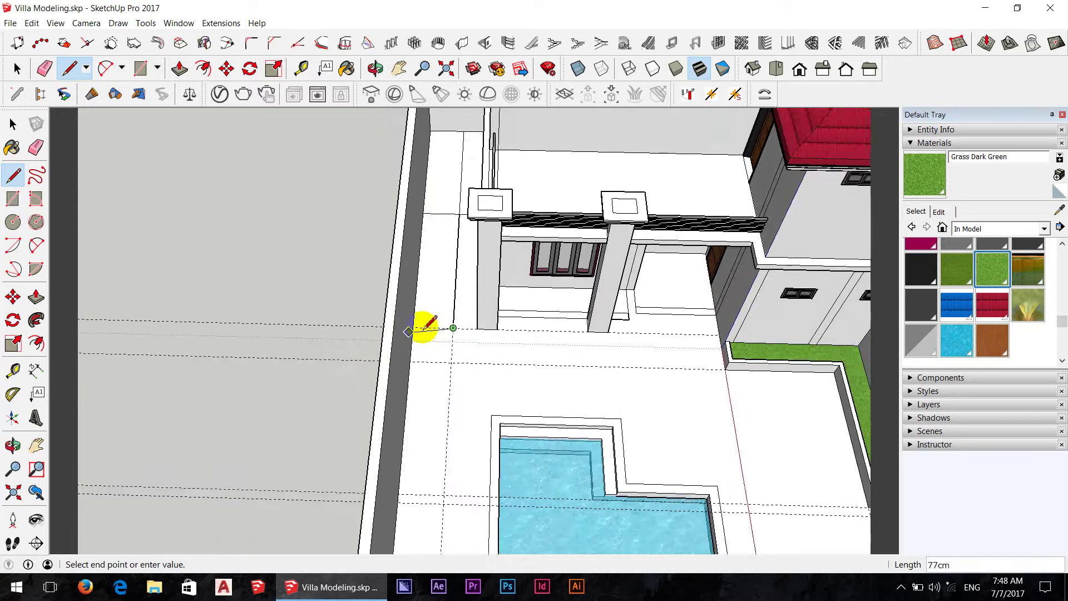
pyautogui.scroll(1, 423, 327)
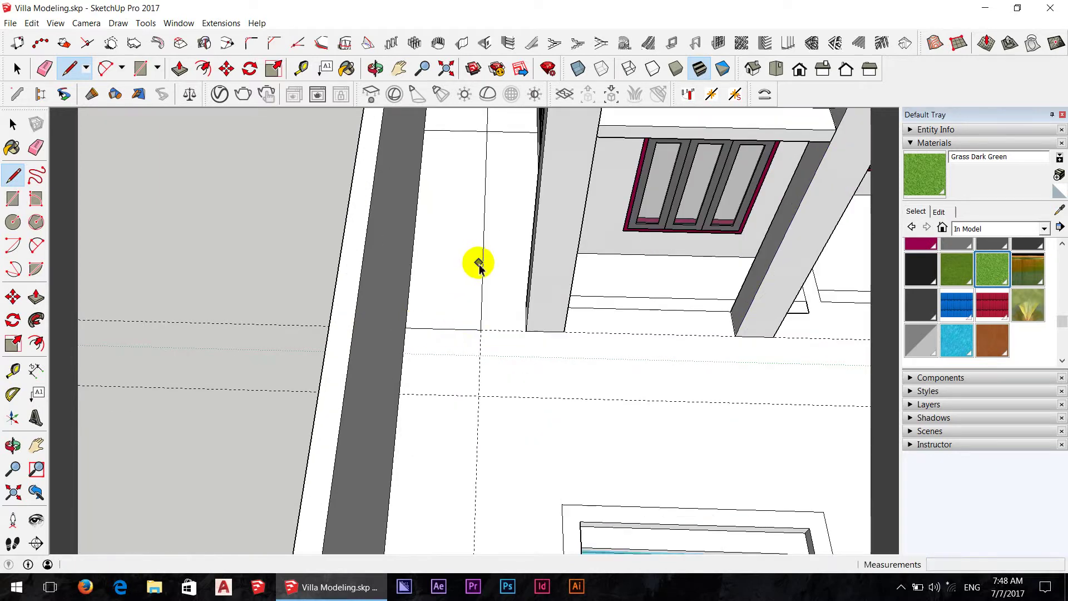
# Step: Select the new floor edges and offset them 10 cm inward as a border
pyautogui.press('space')
pyautogui.moveTo(477, 262)
pyautogui.mouseDown(button='middle')
pyautogui.moveTo(515, 303)
pyautogui.moveTo(484, 327)
pyautogui.mouseUp(button='middle')
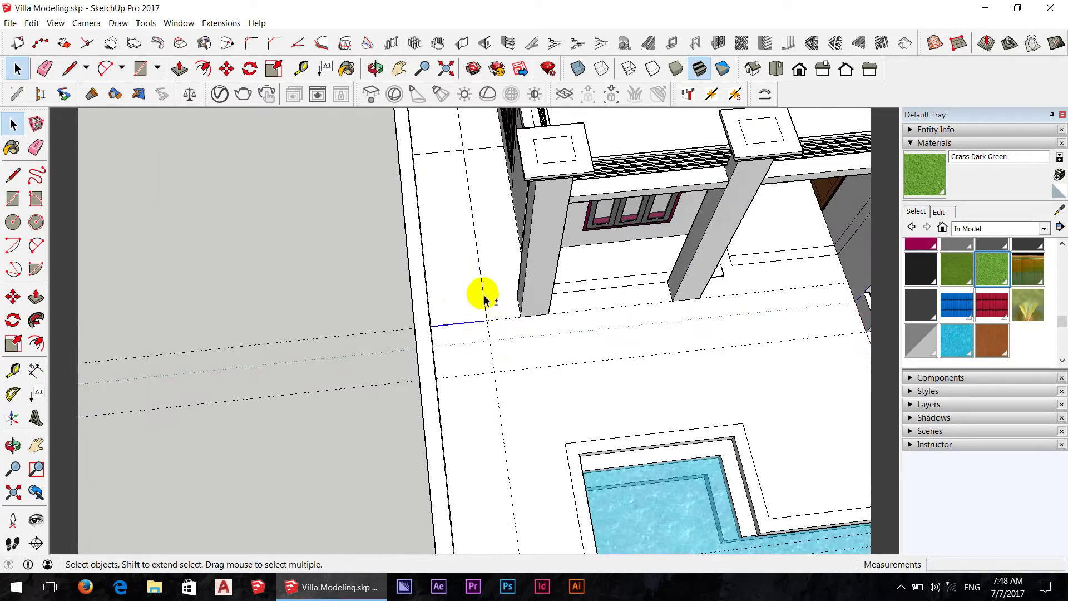
pyautogui.keyDown('shift'); pyautogui.click(484, 299); pyautogui.keyUp('shift')
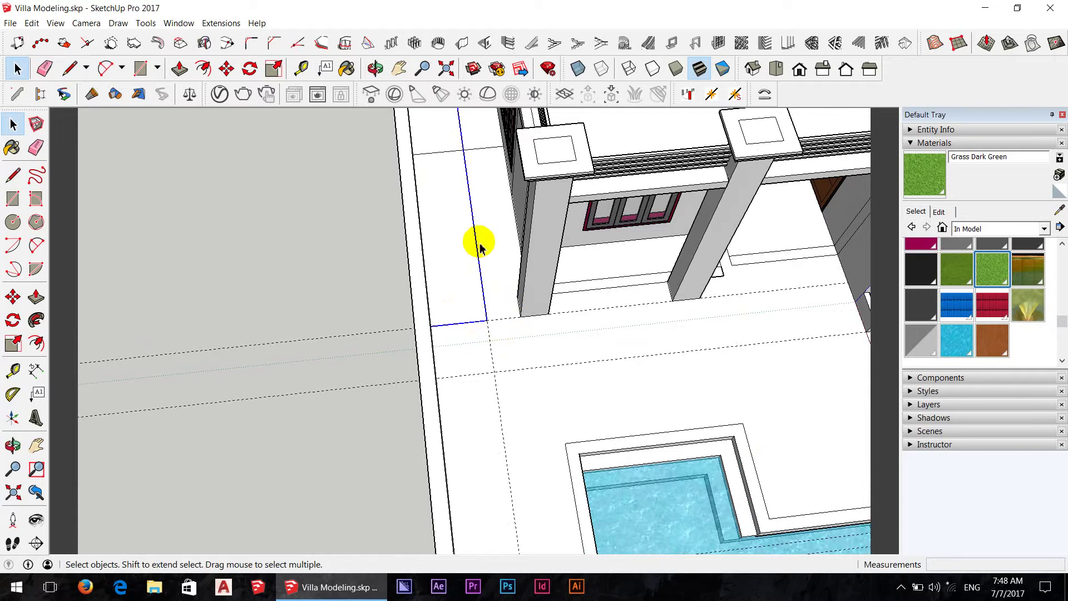
pyautogui.scroll(2, 476, 241)
pyautogui.press('f')
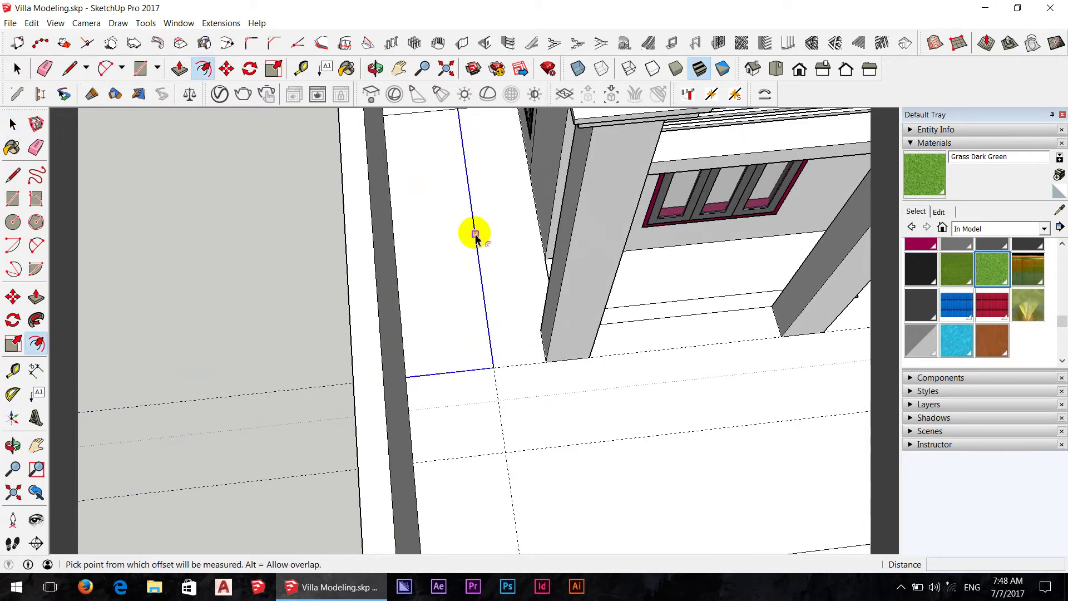
pyautogui.click(473, 237)
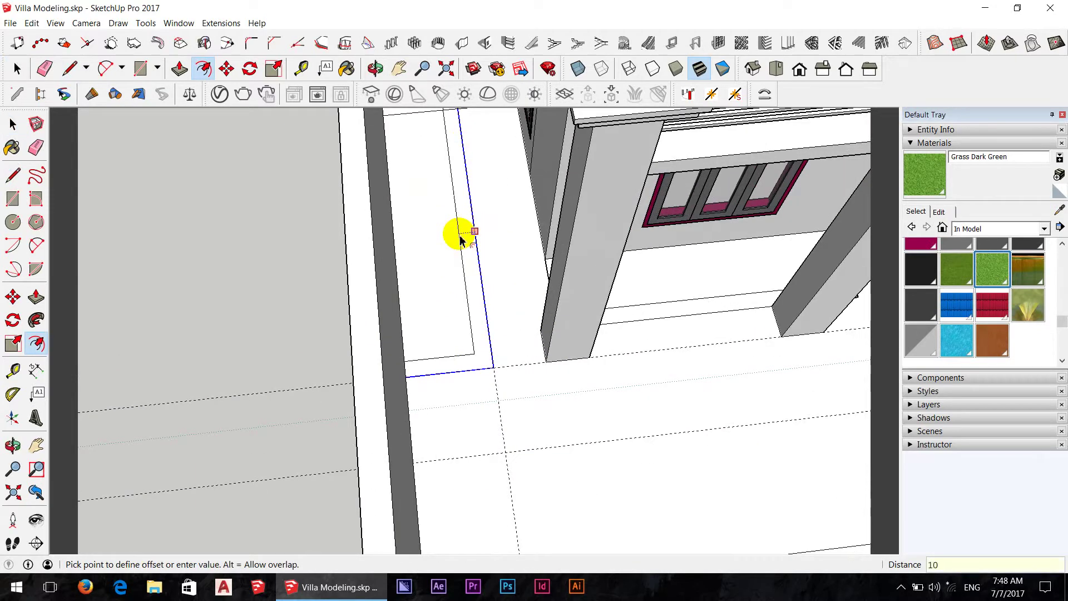
pyautogui.scroll(-3, 459, 240)
pyautogui.moveTo(501, 306)
pyautogui.mouseDown(button='middle')
pyautogui.moveTo(484, 179)
pyautogui.moveTo(477, 190)
pyautogui.mouseUp(button='middle')
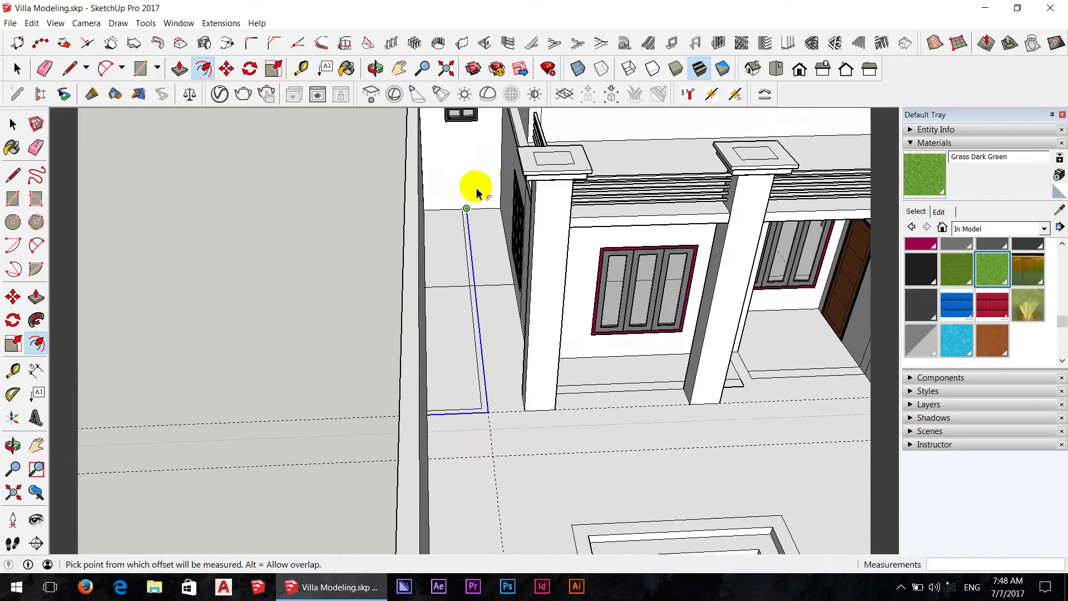
pyautogui.scroll(5, 473, 256)
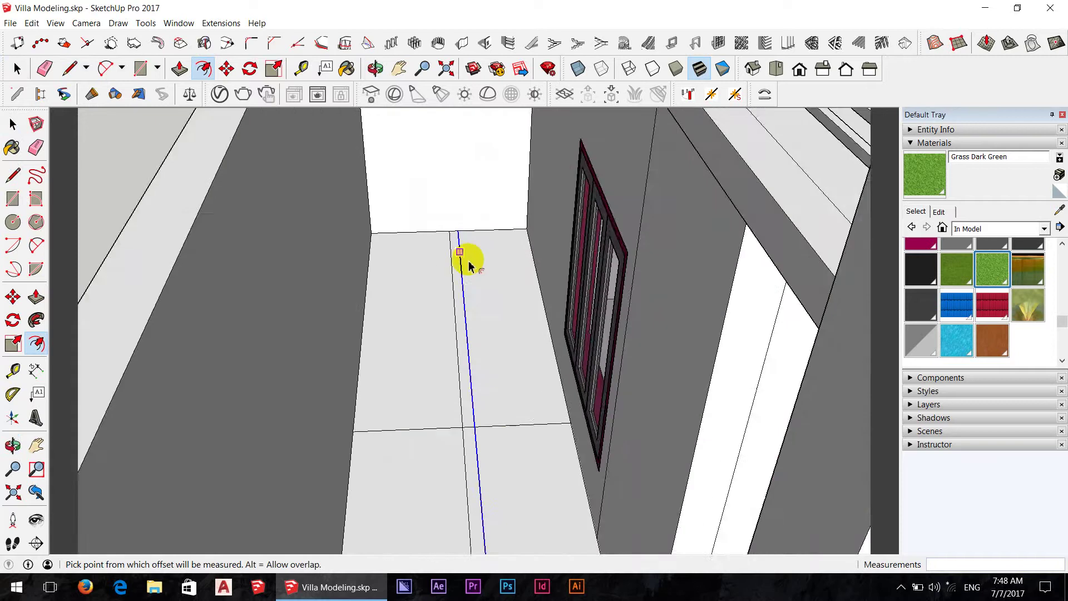
pyautogui.scroll(-2, 485, 252)
# Step: Erase the short leftover edge on the floor strip
pyautogui.press('Escape')
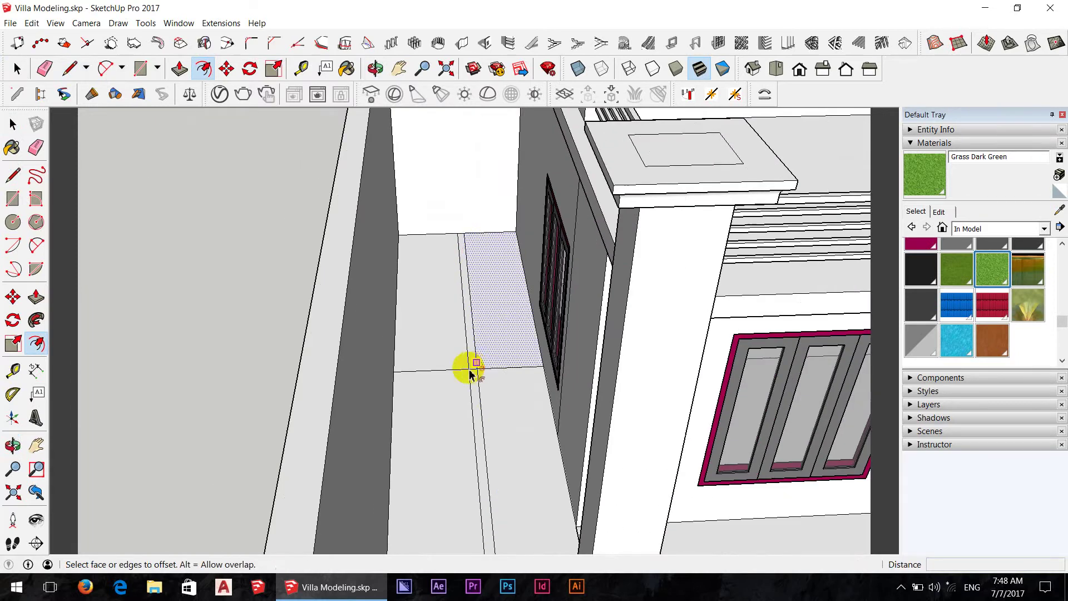
pyautogui.scroll(3, 465, 370)
pyautogui.press('e')
pyautogui.click(477, 370)
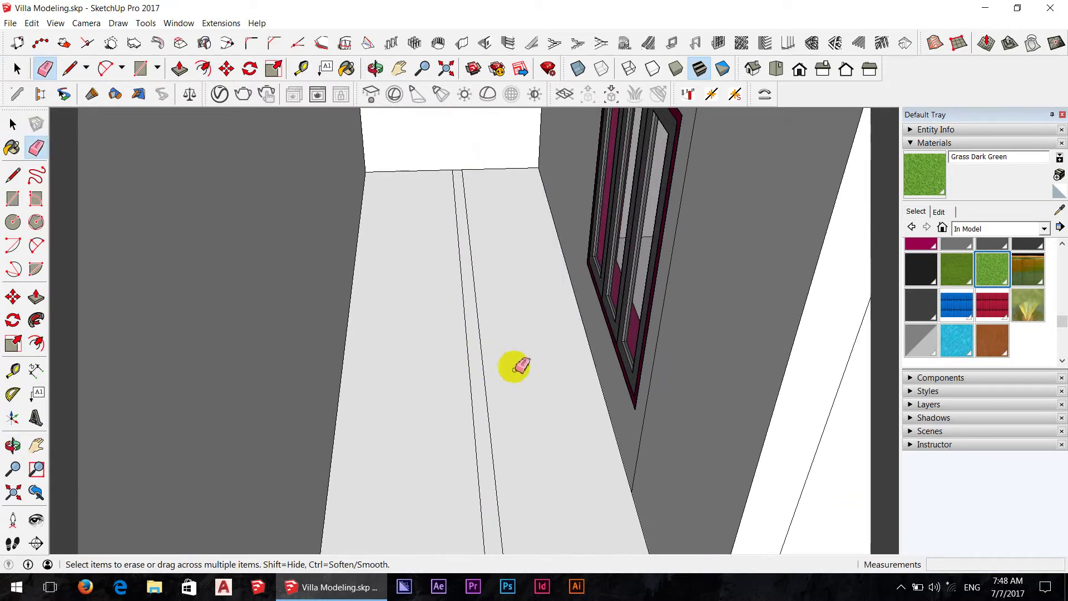
# Step: Raise the narrow strip beside the wall 35 cm and push its inner top face down
pyautogui.scroll(-2, 514, 366)
pyautogui.scroll(-2, 520, 382)
pyautogui.press('p')
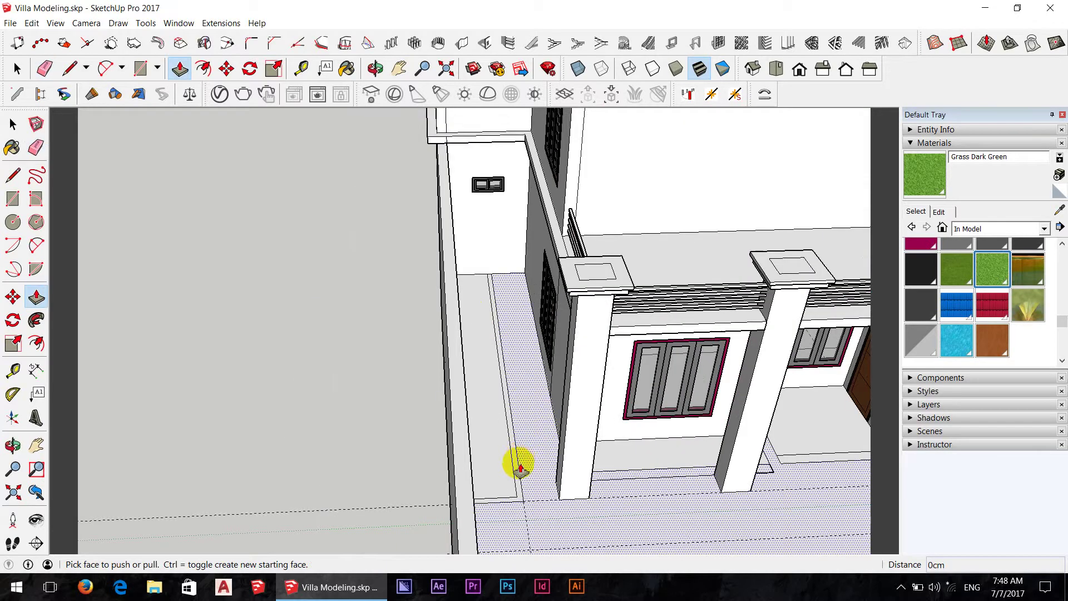
pyautogui.moveTo(516, 465); pyautogui.dragTo(522, 446)
pyautogui.write('35')
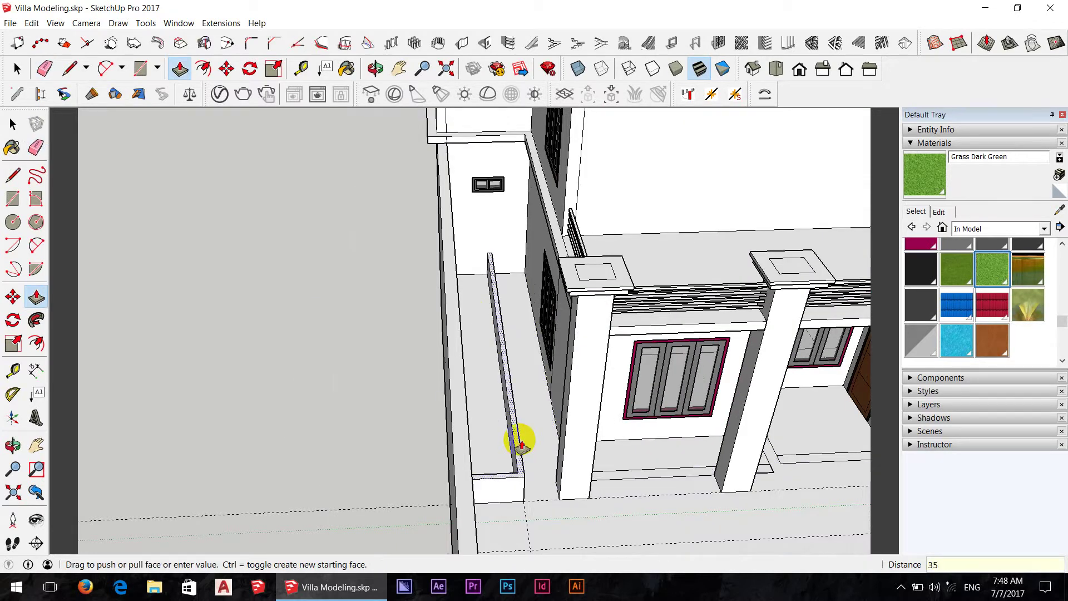
pyautogui.write('cm')
pyautogui.press('Return')
pyautogui.moveTo(523, 446); pyautogui.dragTo(479, 410, button='middle')
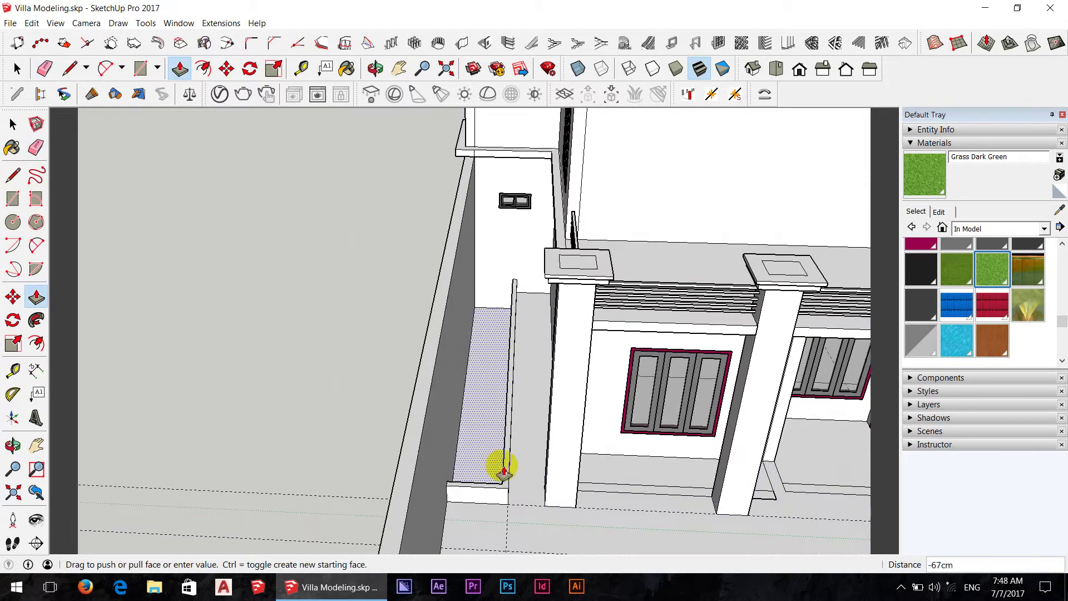
pyautogui.scroll(3, 488, 454)
pyautogui.moveTo(489, 376); pyautogui.dragTo(492, 393)
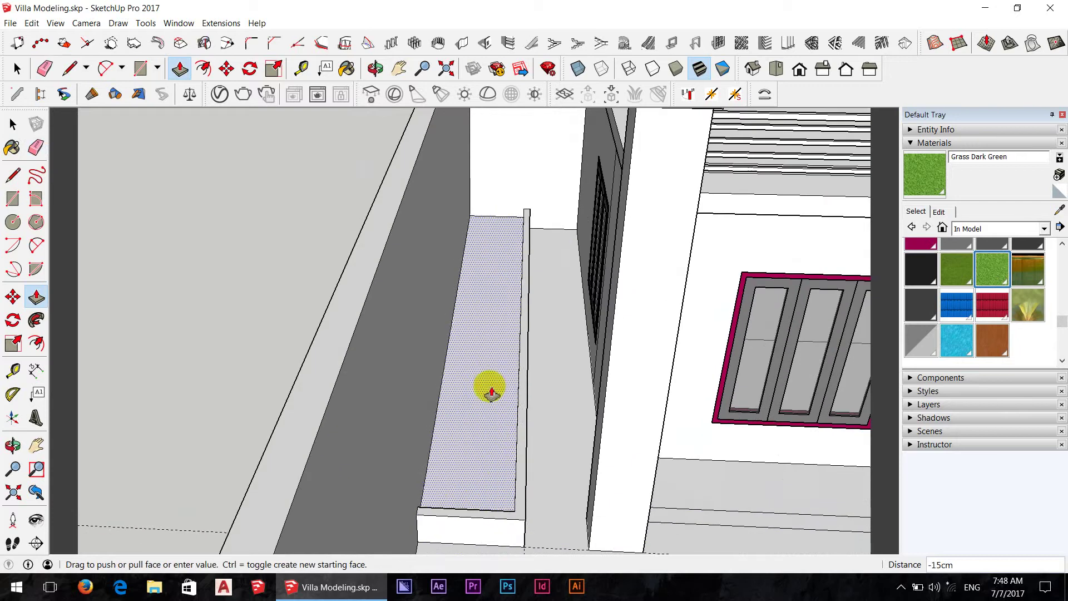
pyautogui.click(492, 393)
# Step: Paint the planter top with Grass Dark Green
pyautogui.press('b')
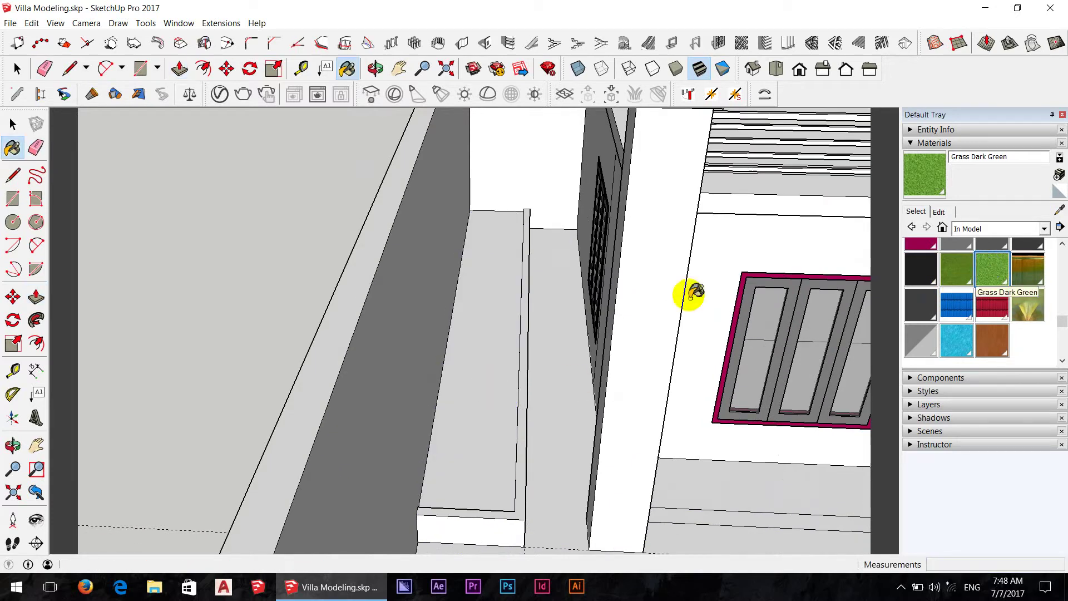
pyautogui.click(537, 372)
pyautogui.moveTo(537, 372)
pyautogui.mouseDown(button='middle')
pyautogui.moveTo(489, 277)
pyautogui.moveTo(613, 320)
pyautogui.moveTo(477, 317)
pyautogui.moveTo(716, 458)
pyautogui.moveTo(471, 353)
pyautogui.moveTo(477, 393)
pyautogui.moveTo(625, 410)
pyautogui.moveTo(619, 401)
pyautogui.mouseUp(button='middle')
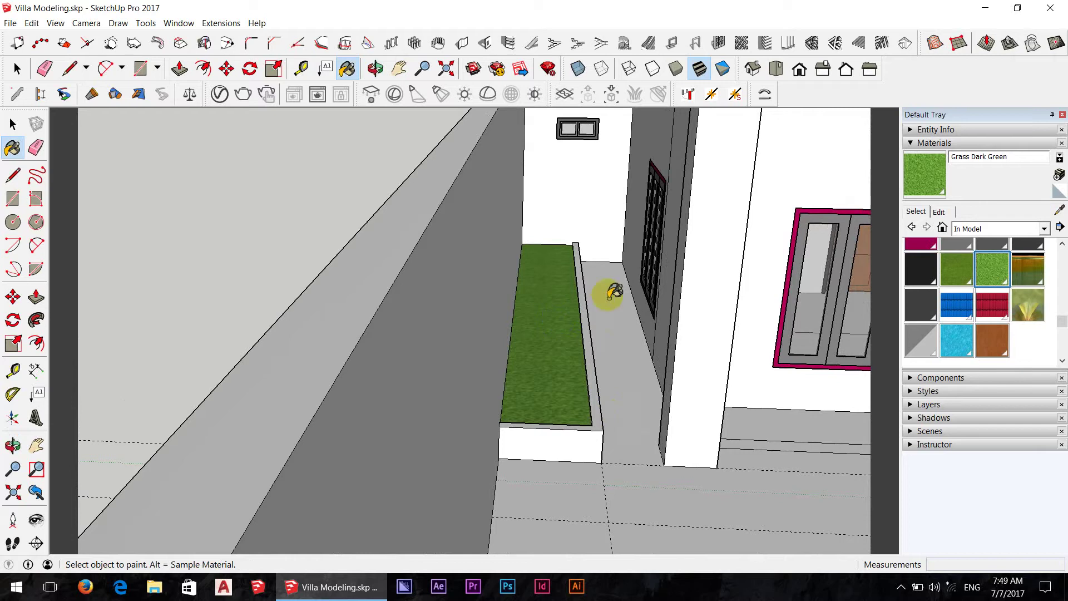
pyautogui.moveTo(610, 289)
pyautogui.mouseDown(button='middle')
pyautogui.moveTo(649, 310)
pyautogui.moveTo(568, 291)
pyautogui.moveTo(562, 256)
pyautogui.moveTo(616, 282)
pyautogui.moveTo(632, 277)
pyautogui.mouseUp(button='middle')
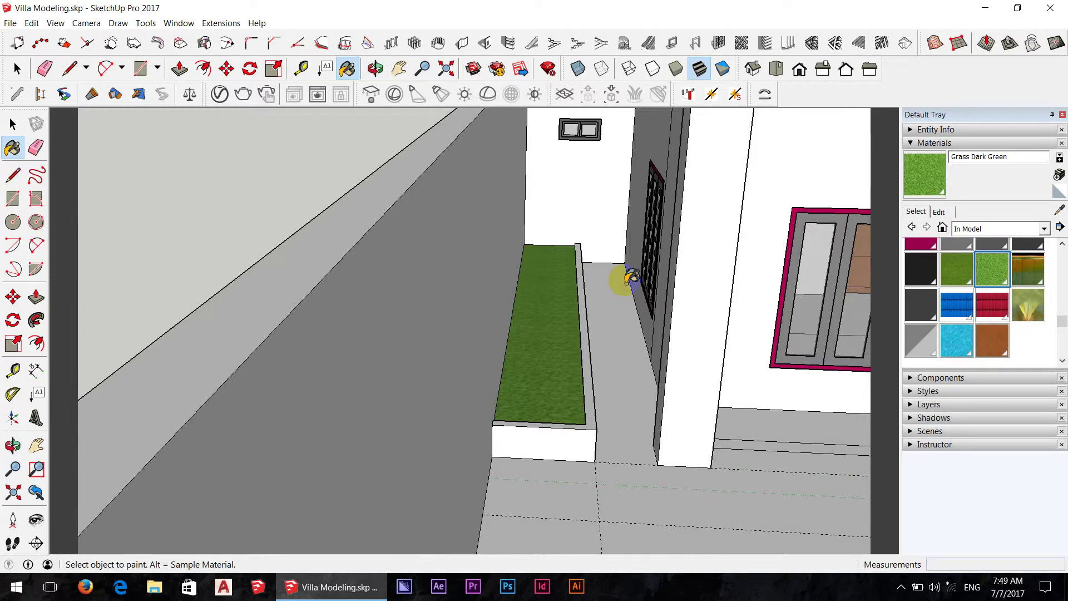
# Step: Orbit around the courtyard columns to an overhead view of the villa and pool
pyautogui.scroll(-3, 629, 276)
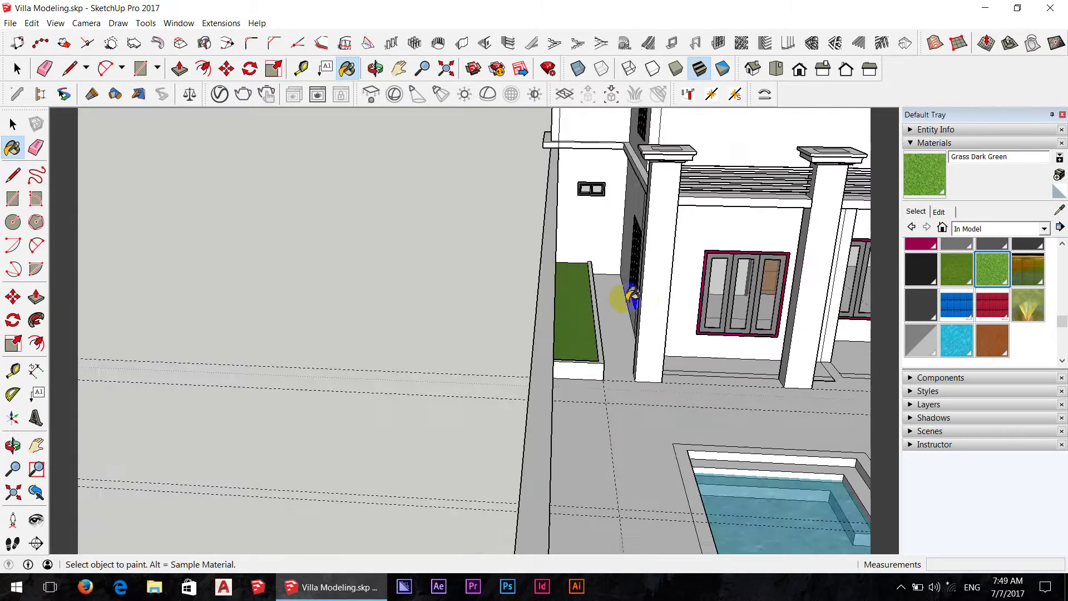
pyautogui.moveTo(627, 296)
pyautogui.mouseDown(button='middle')
pyautogui.moveTo(675, 339)
pyautogui.moveTo(573, 282)
pyautogui.moveTo(448, 239)
pyautogui.mouseUp(button='middle')
pyautogui.press('b')
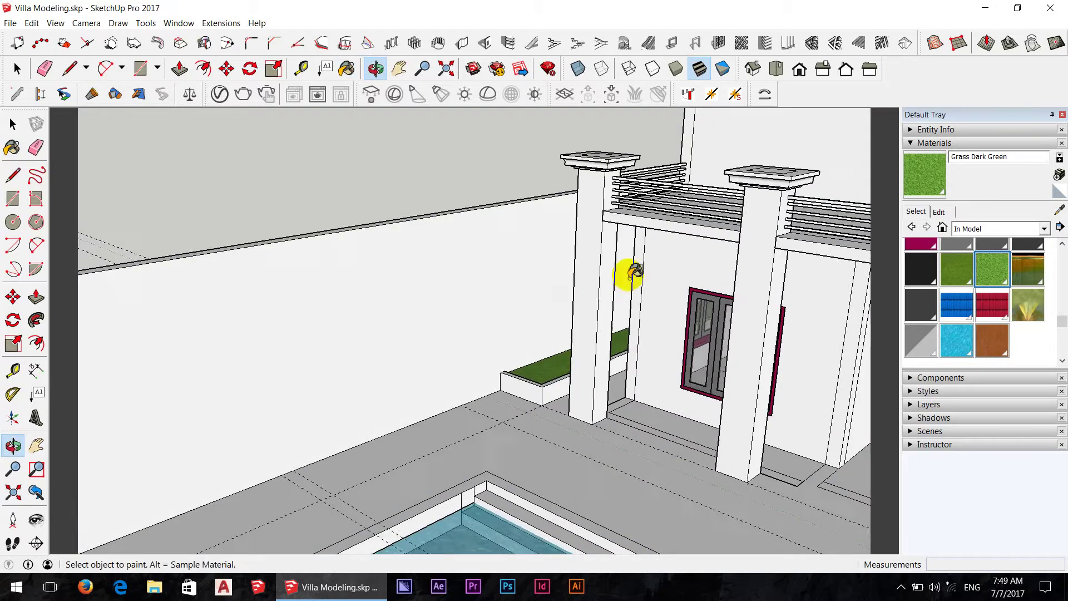
pyautogui.moveTo(627, 274)
pyautogui.mouseDown(button='middle')
pyautogui.moveTo(687, 310)
pyautogui.moveTo(686, 353)
pyautogui.moveTo(657, 323)
pyautogui.mouseUp(button='middle')
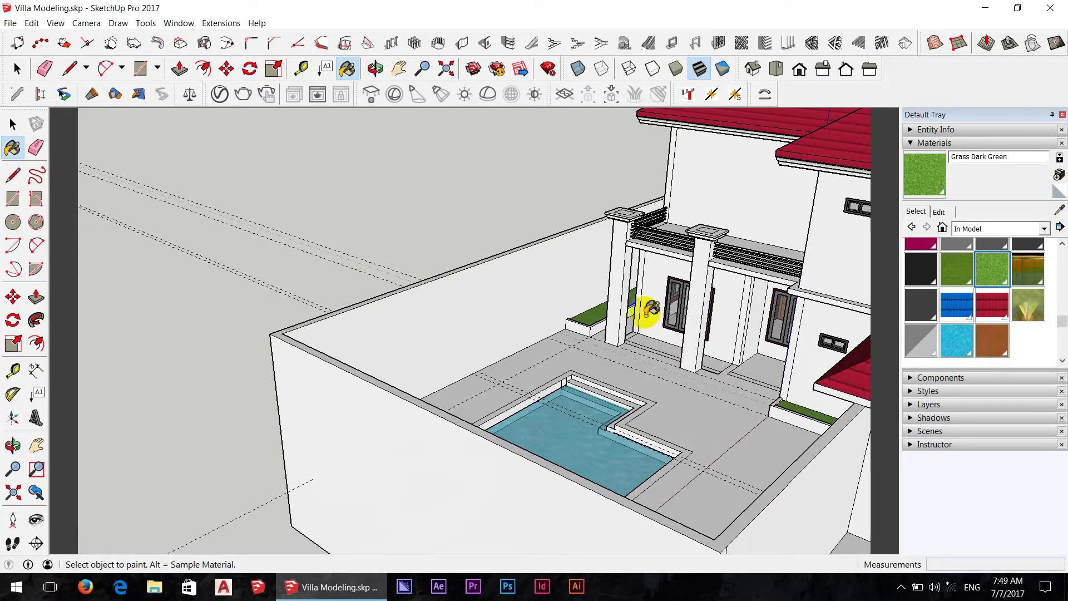
pyautogui.scroll(-2, 635, 289)
pyautogui.moveTo(635, 289)
pyautogui.mouseDown(button='middle')
pyautogui.moveTo(592, 381)
pyautogui.moveTo(600, 384)
pyautogui.mouseUp(button='middle')
pyautogui.scroll(2, 600, 381)
pyautogui.scroll(2, 389, 390)
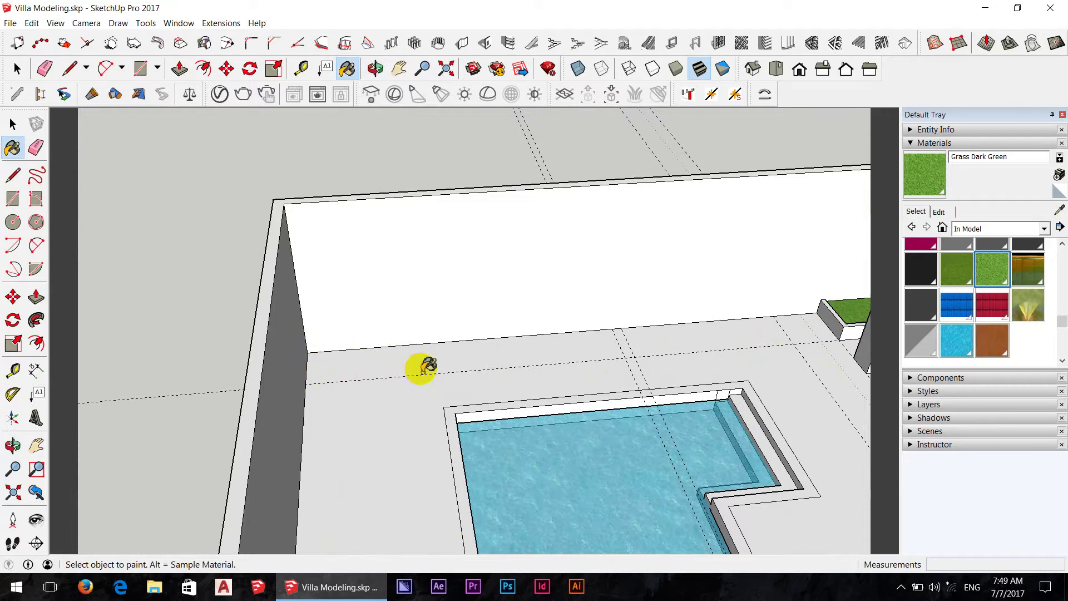
# Step: Draw a line along the back wall to the guide intersection
pyautogui.press('l')
pyautogui.click(305, 384)
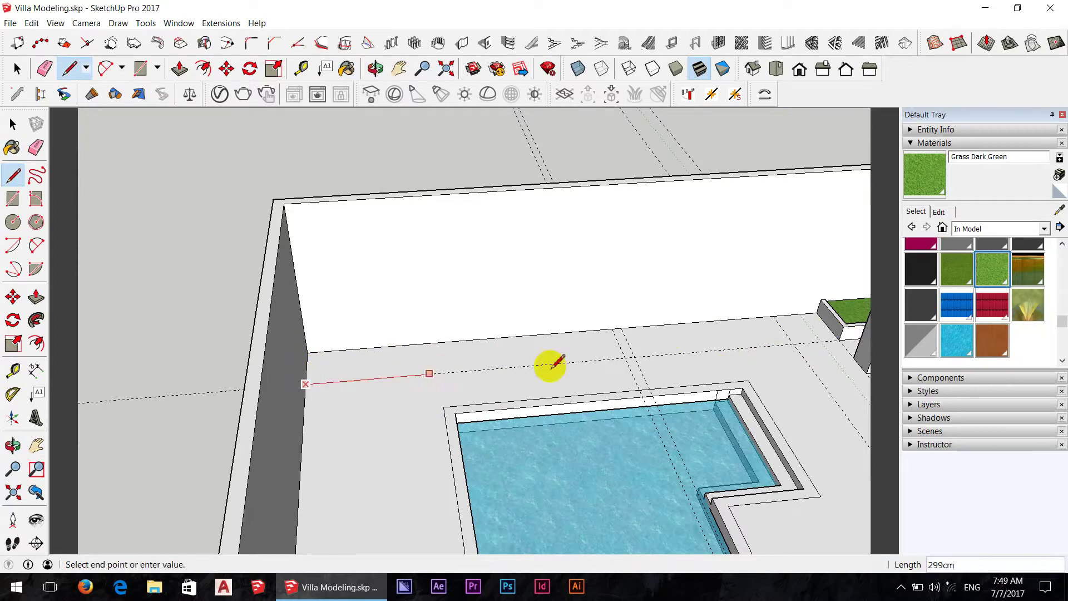
pyautogui.press('Escape')
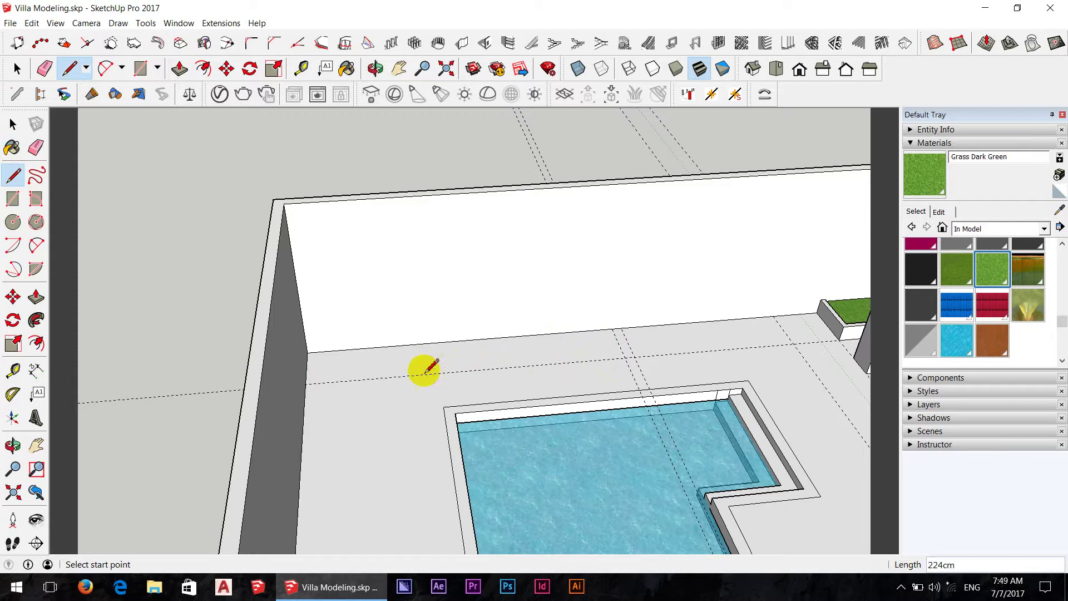
pyautogui.press('t')
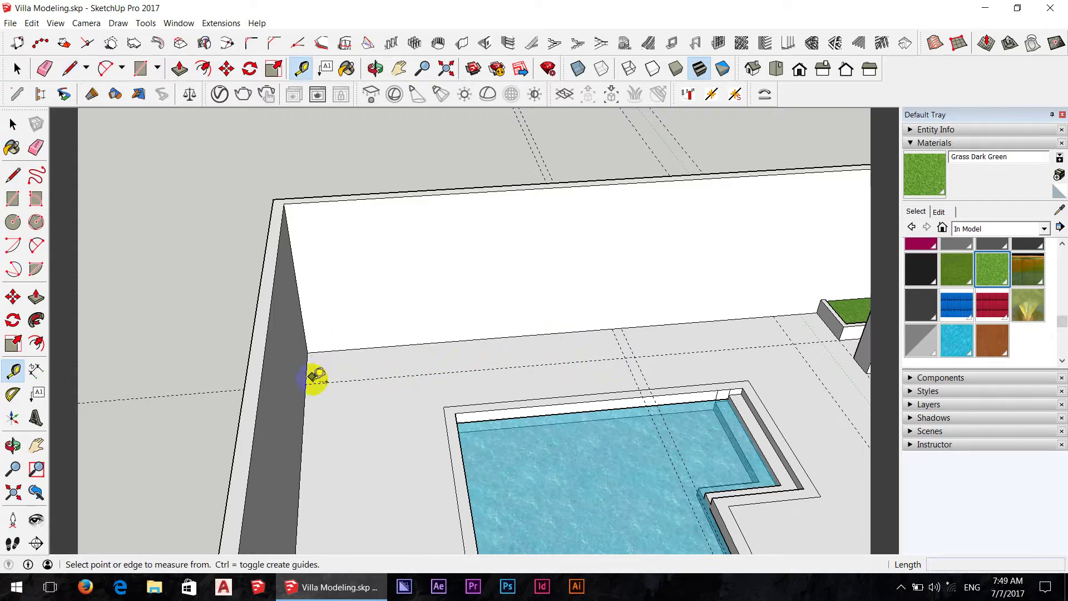
pyautogui.press('l')
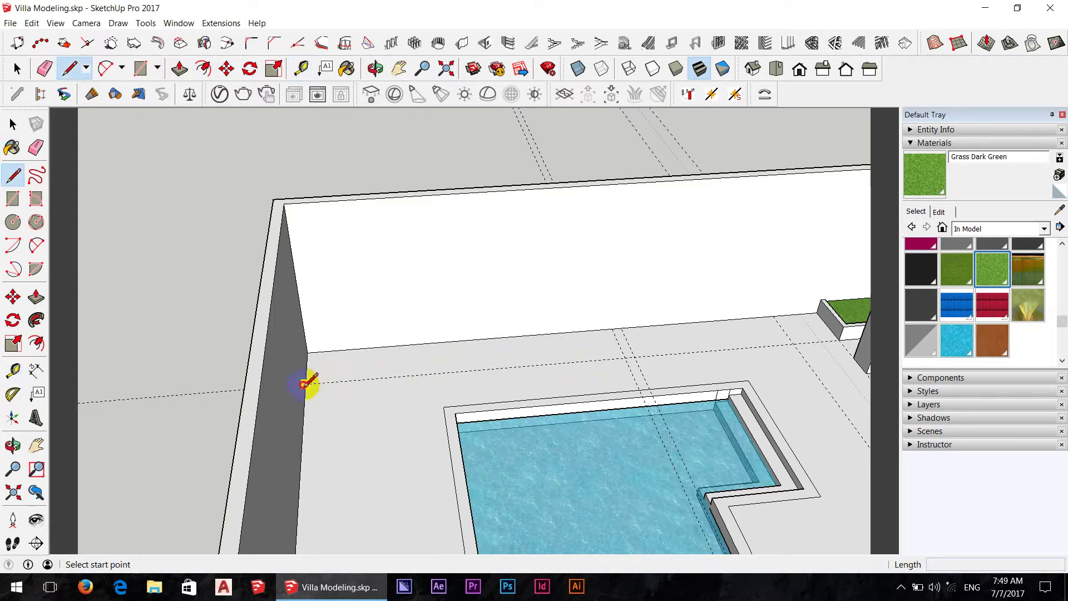
pyautogui.click(305, 383)
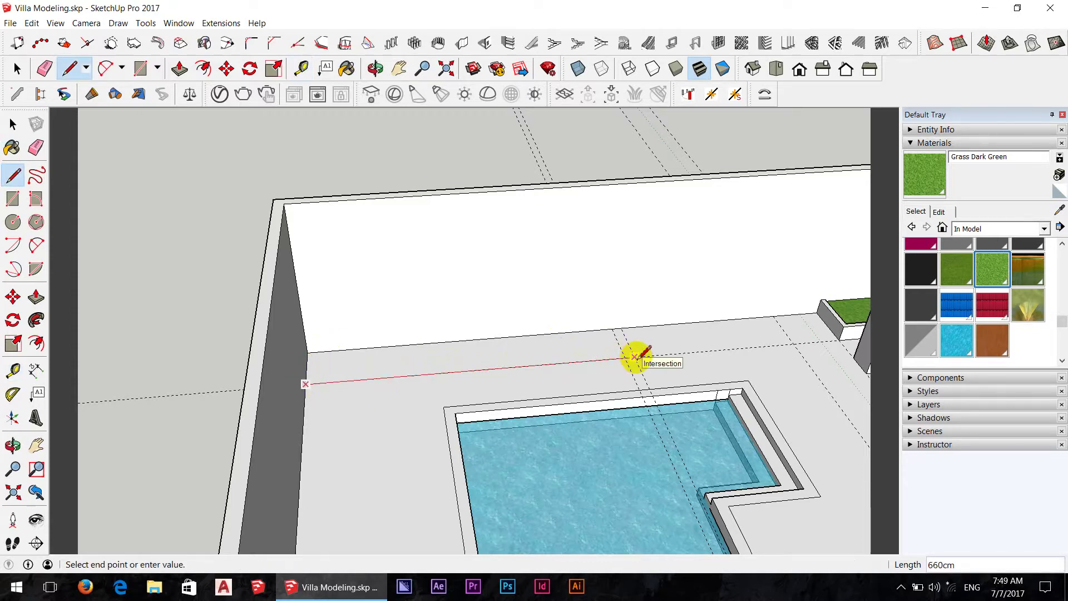
pyautogui.click(635, 357)
pyautogui.write('100')
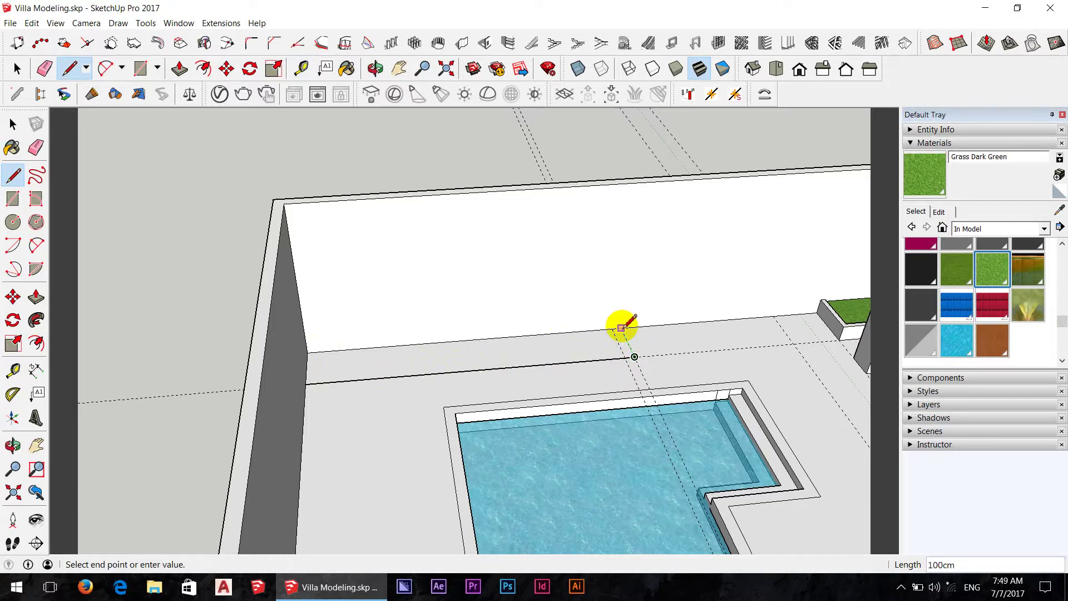
# Step: Offset the new wall edge by 10 to form a narrow strip
pyautogui.press('space')
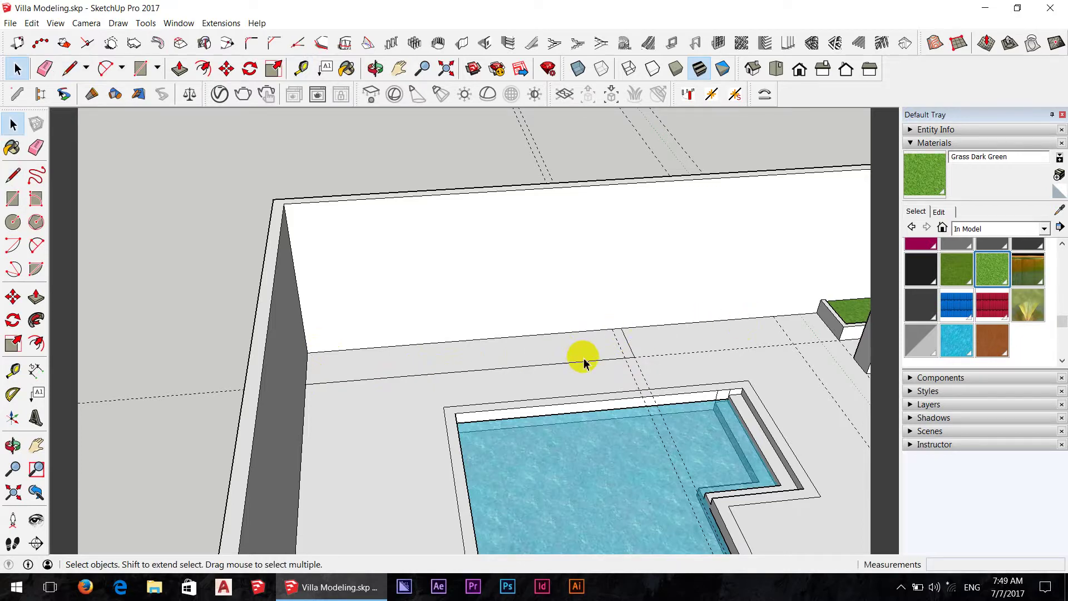
pyautogui.click(584, 362)
pyautogui.click(580, 360)
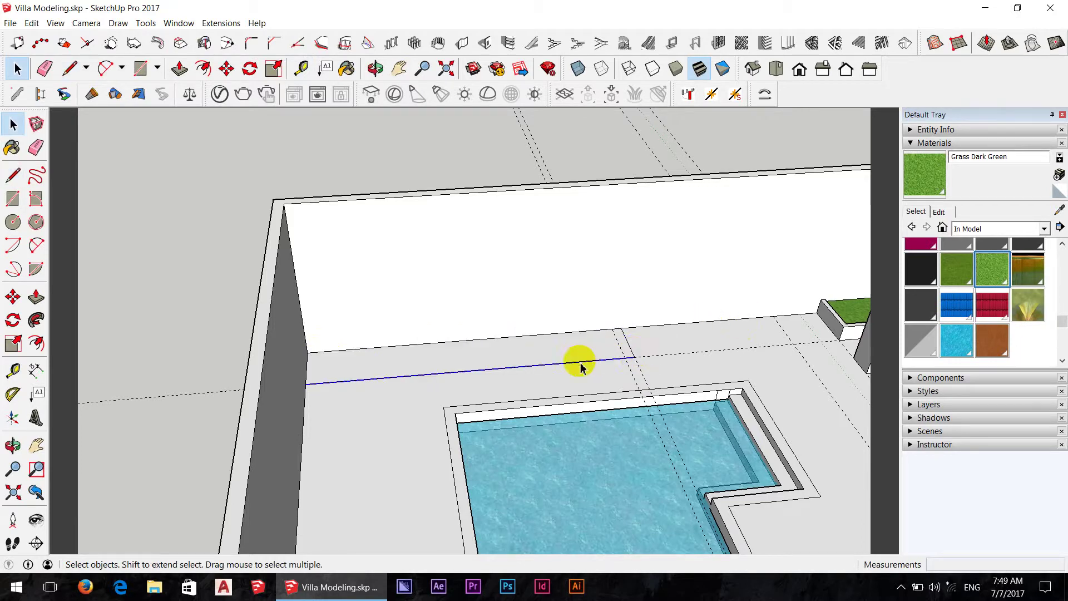
pyautogui.scroll(2, 634, 354)
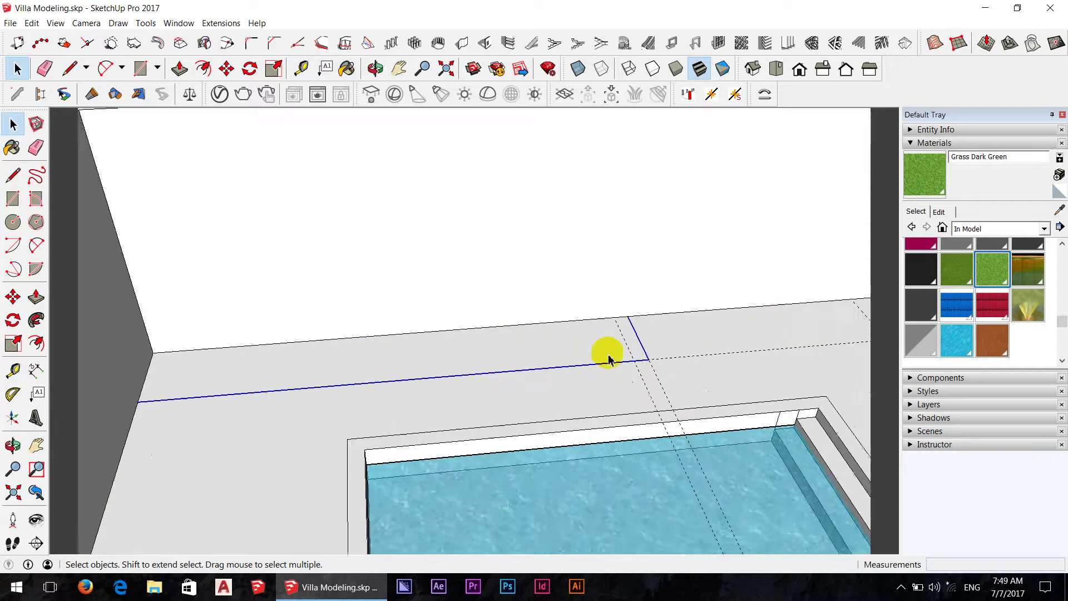
pyautogui.scroll(1, 608, 353)
pyautogui.press('f')
pyautogui.click(561, 361)
pyautogui.write('10')
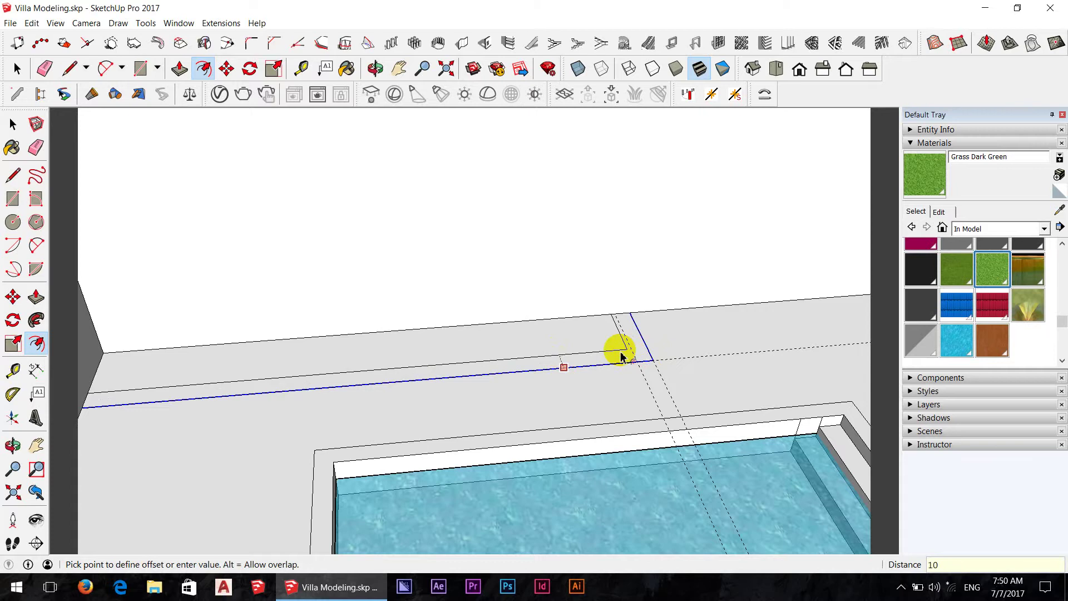
pyautogui.press('Return')
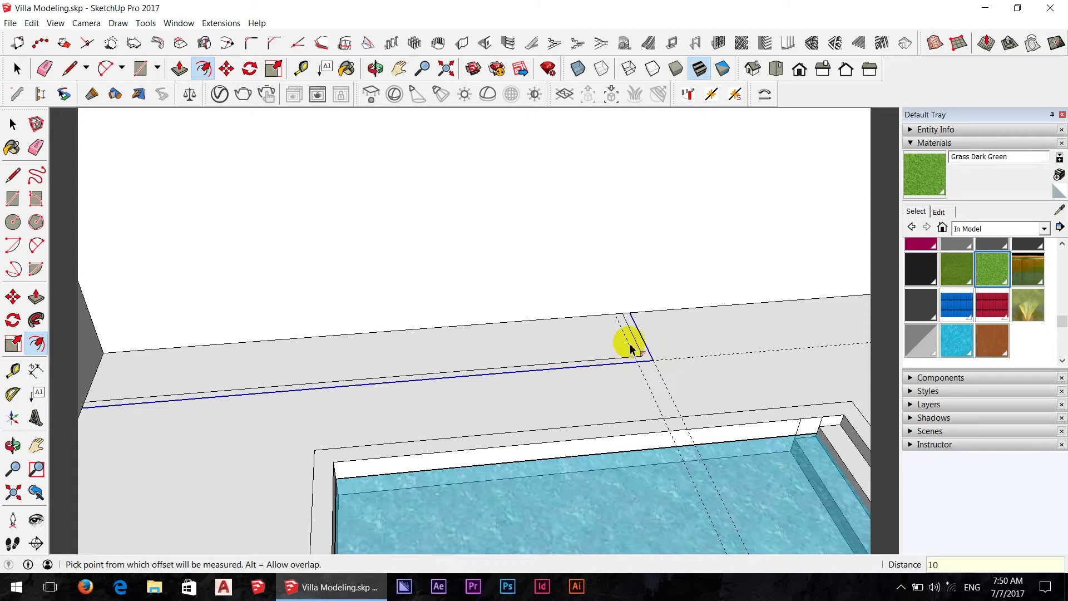
pyautogui.moveTo(673, 345); pyautogui.dragTo(636, 378, button='middle')
# Step: Raise the strip 35 cm and adjust its top face by 5 cm
pyautogui.press('p')
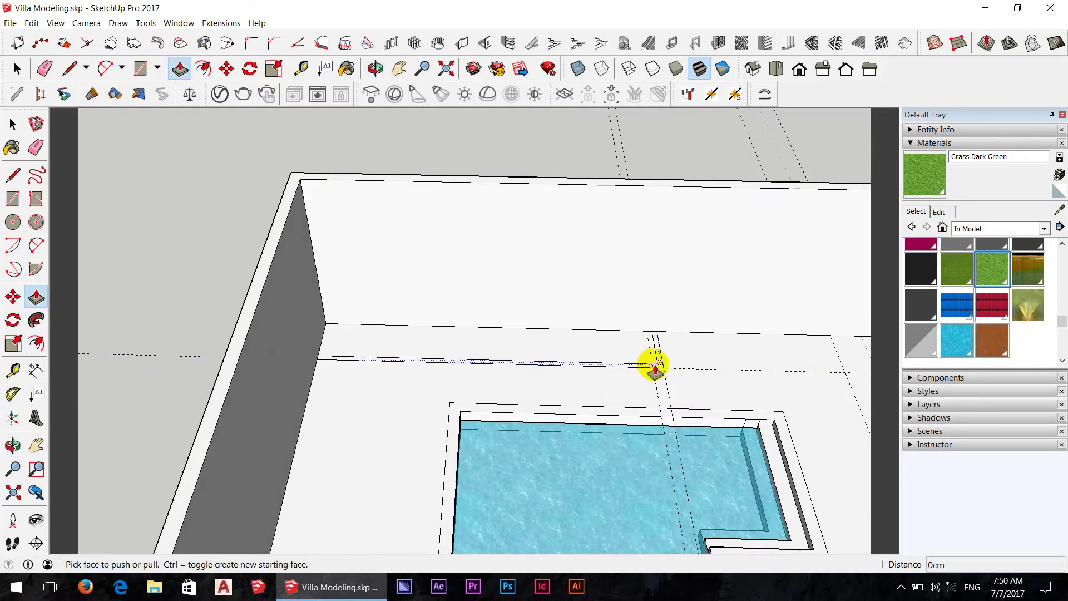
pyautogui.scroll(3, 660, 357)
pyautogui.moveTo(661, 358); pyautogui.dragTo(672, 327)
pyautogui.write('3')
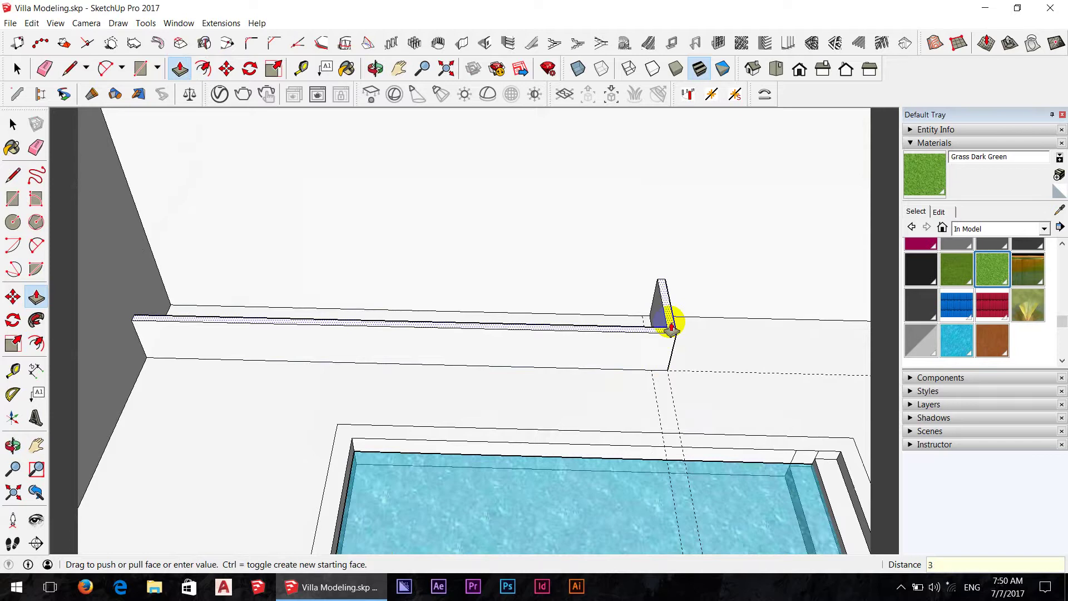
pyautogui.write('5')
pyautogui.press('Return')
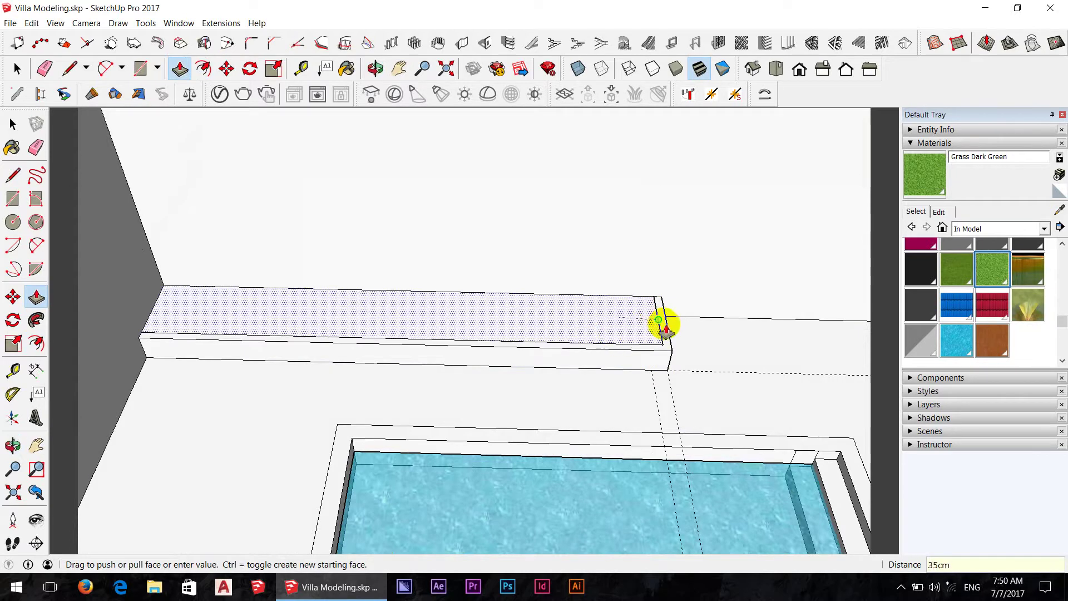
pyautogui.click(620, 318)
pyautogui.write('5')
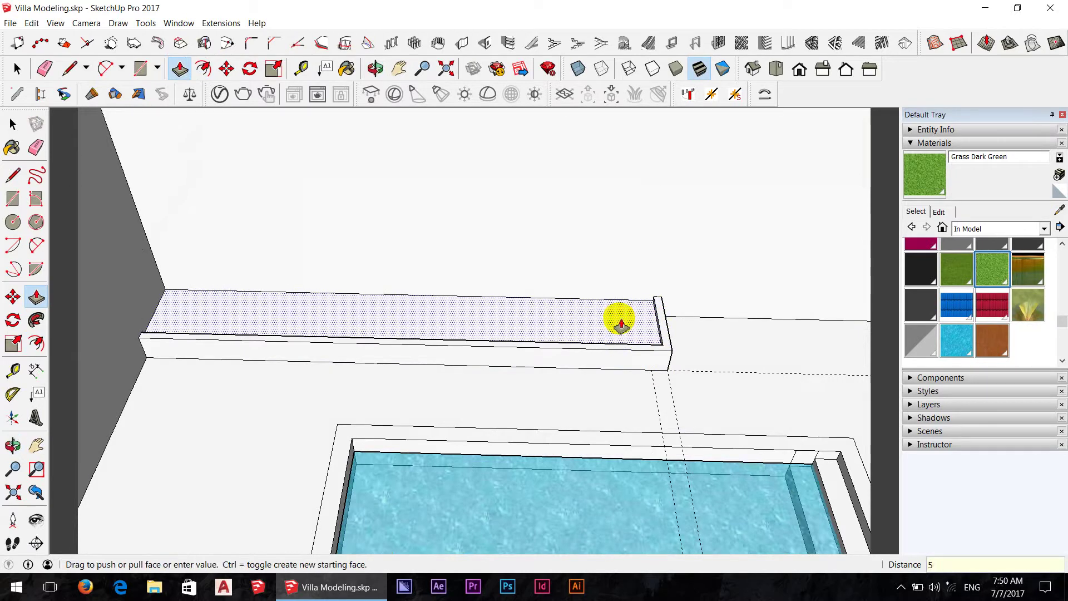
pyautogui.press('Return')
# Step: Paint the strip top with Grass Dark Green
pyautogui.press('b')
pyautogui.click(580, 311)
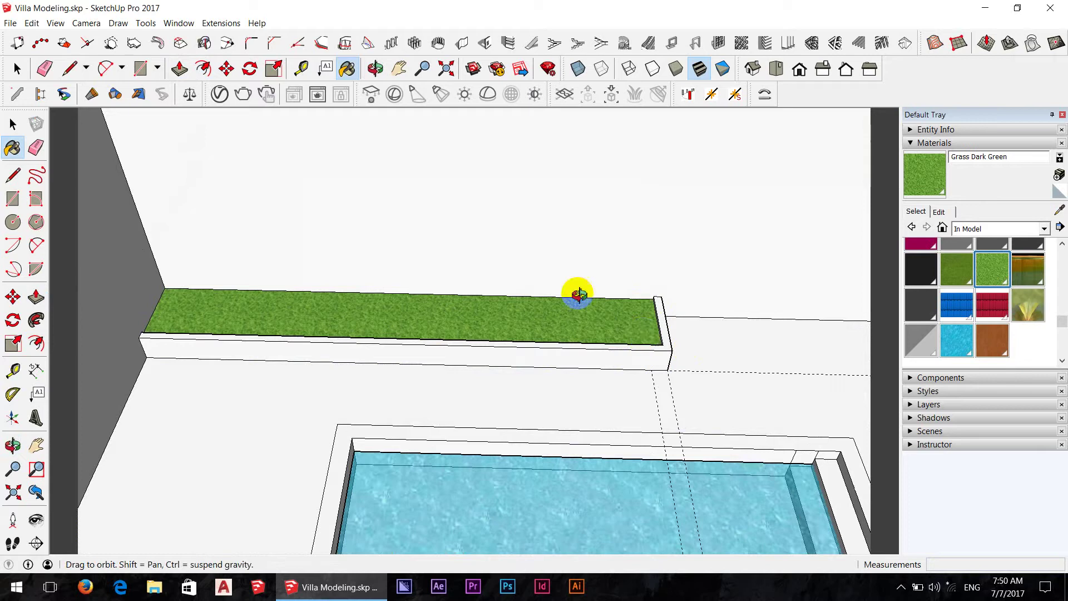
pyautogui.moveTo(577, 301)
pyautogui.mouseDown(button='middle')
pyautogui.moveTo(645, 340)
pyautogui.moveTo(334, 436)
pyautogui.mouseUp(button='middle')
pyautogui.scroll(-5, 646, 341)
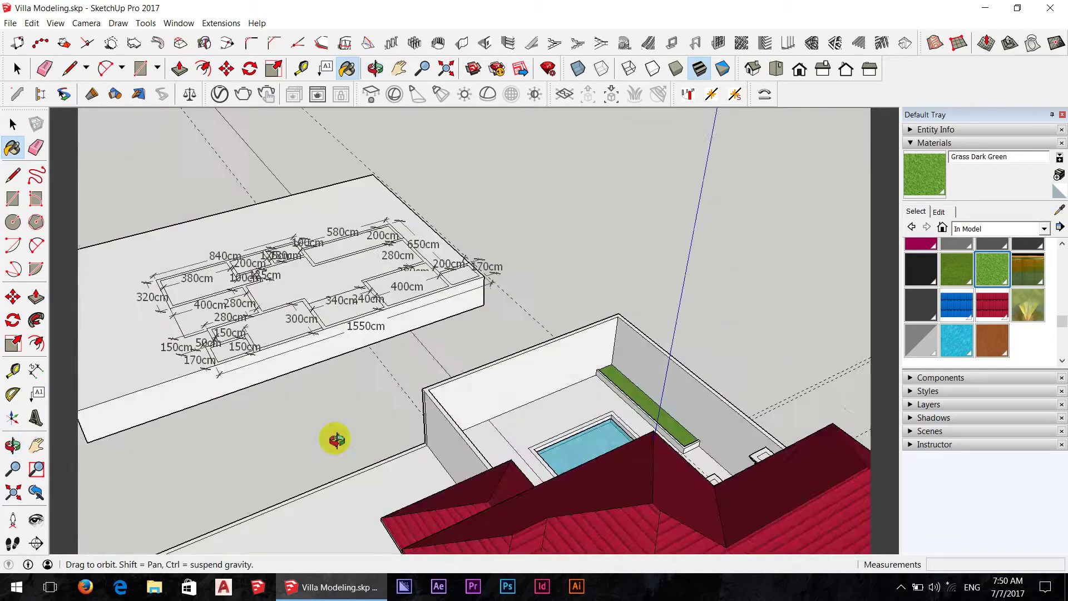
# Step: Orbit around the villa to a low front view of the wall beside the garage
pyautogui.moveTo(482, 425); pyautogui.dragTo(281, 448, button='middle')
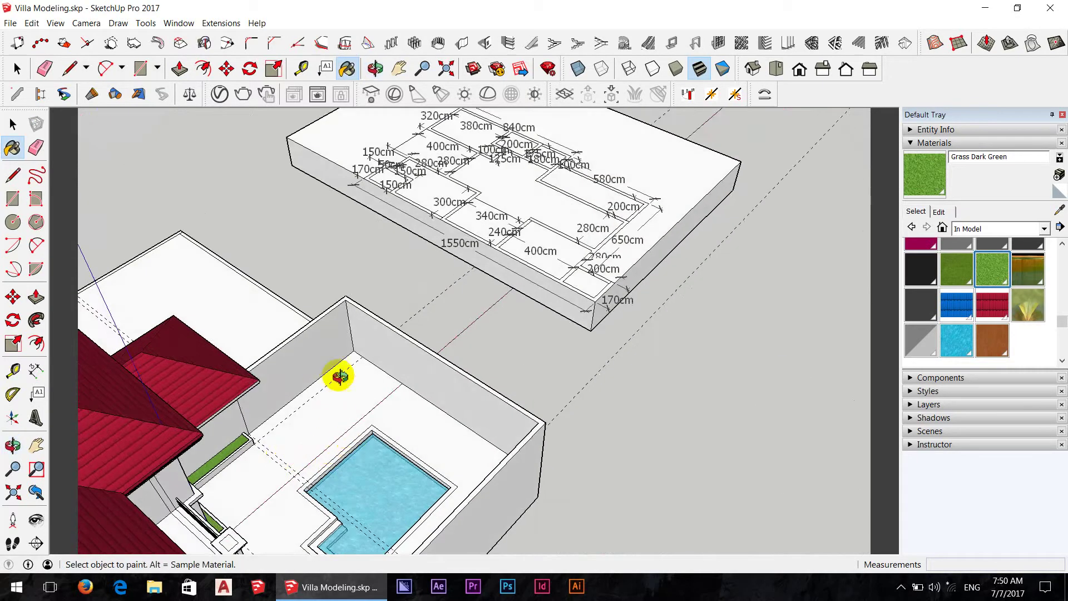
pyautogui.scroll(5, 341, 374)
pyautogui.moveTo(341, 374)
pyautogui.mouseDown(button='middle')
pyautogui.moveTo(448, 388)
pyautogui.moveTo(753, 342)
pyautogui.mouseUp(button='middle')
pyautogui.scroll(-5, 448, 388)
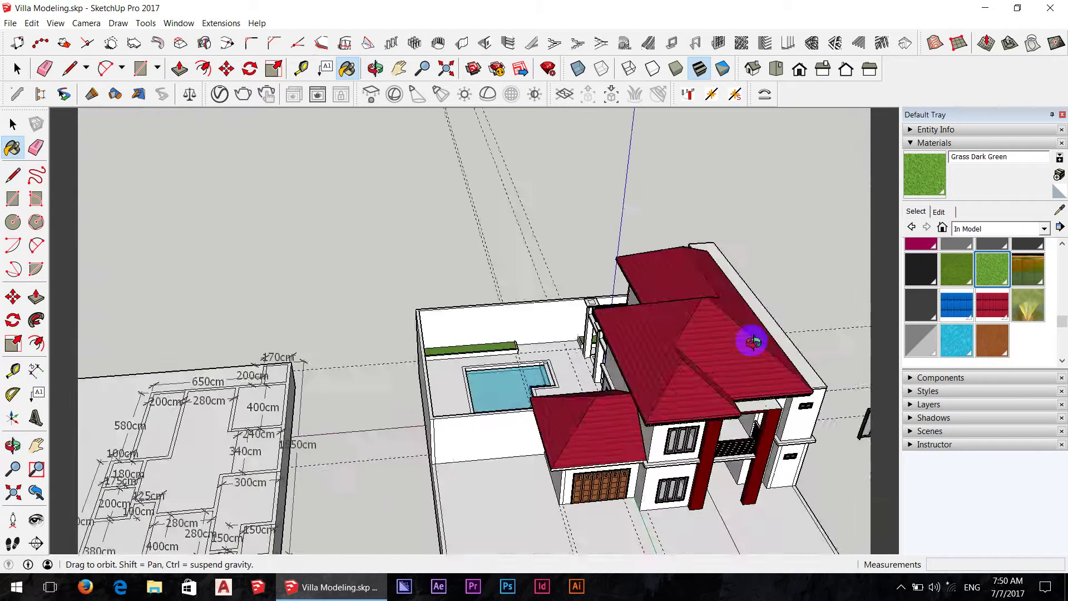
pyautogui.scroll(4, 557, 456)
pyautogui.moveTo(556, 456)
pyautogui.mouseDown(button='middle')
pyautogui.moveTo(529, 341)
pyautogui.moveTo(635, 432)
pyautogui.moveTo(529, 436)
pyautogui.mouseUp(button='middle')
pyautogui.scroll(3, 525, 329)
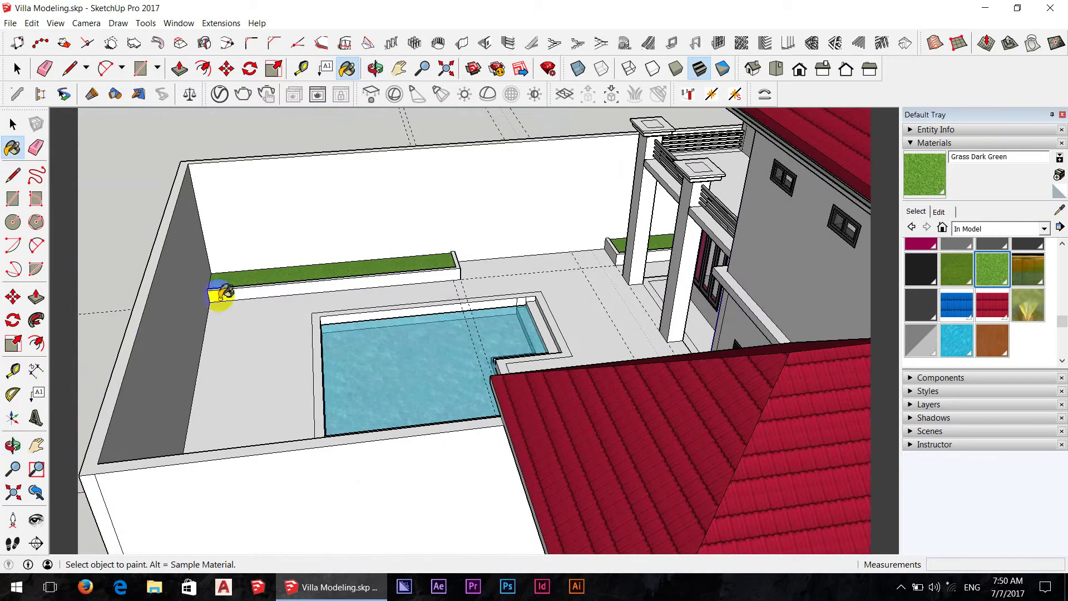
pyautogui.scroll(-5, 258, 281)
pyautogui.moveTo(383, 273); pyautogui.dragTo(394, 210, button='middle')
pyautogui.scroll(3, 269, 429)
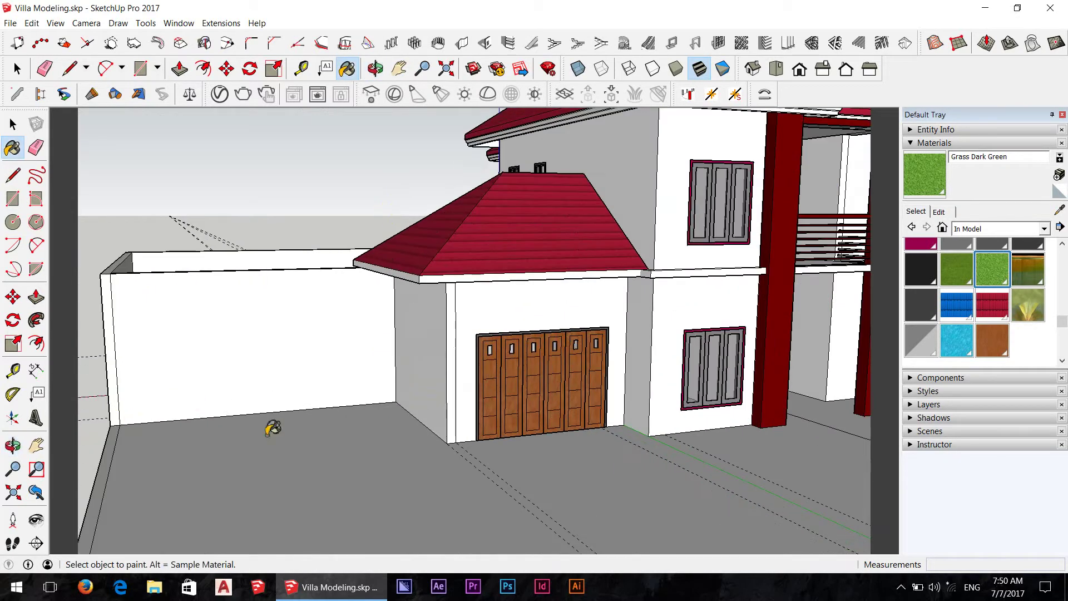
pyautogui.scroll(3, 353, 353)
pyautogui.scroll(4, 394, 346)
# Step: Place vertical guides 20 cm from the wall edge and 80 cm beyond that
pyautogui.press('t')
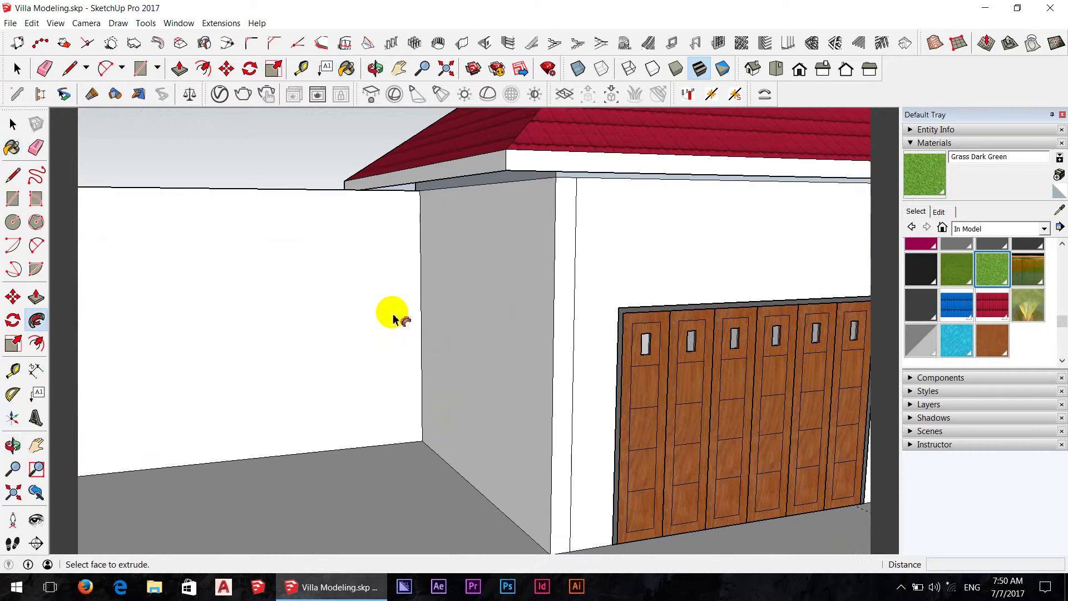
pyautogui.click(421, 332)
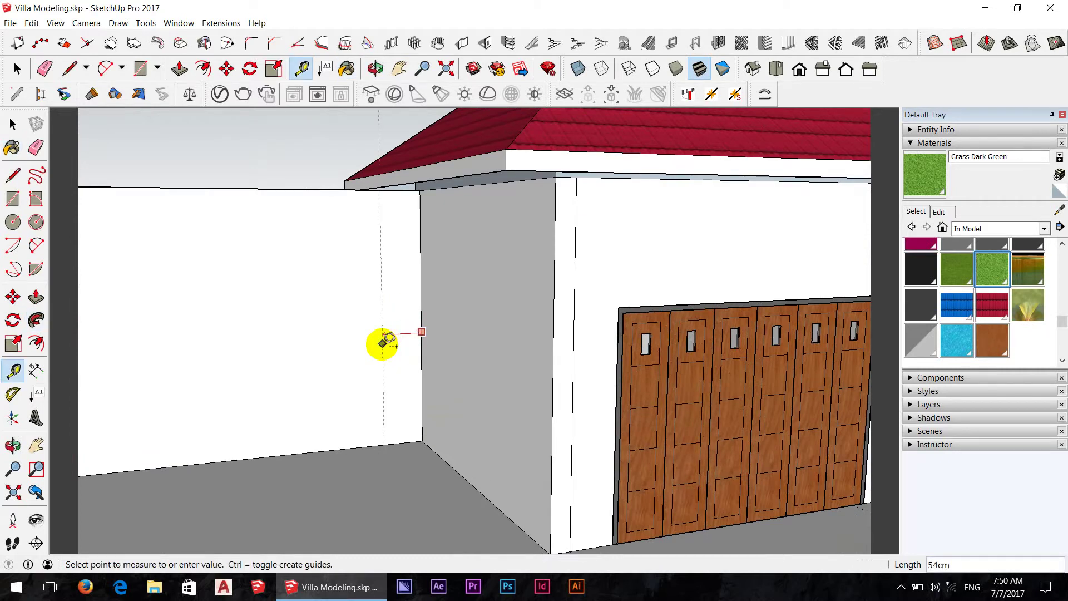
pyautogui.write('20')
pyautogui.press('Return')
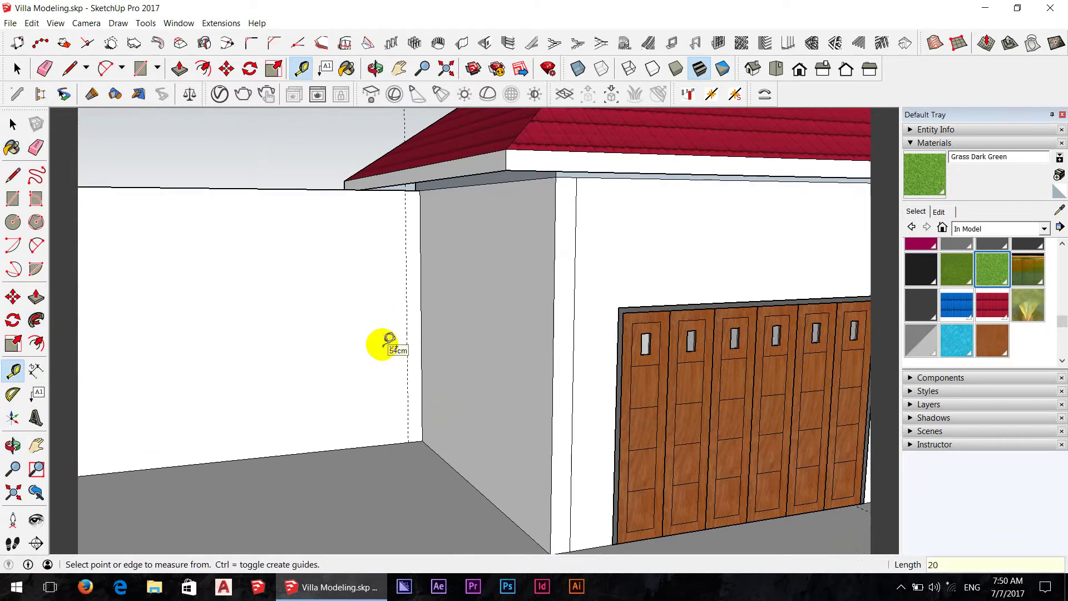
pyautogui.click(408, 360)
pyautogui.write('80')
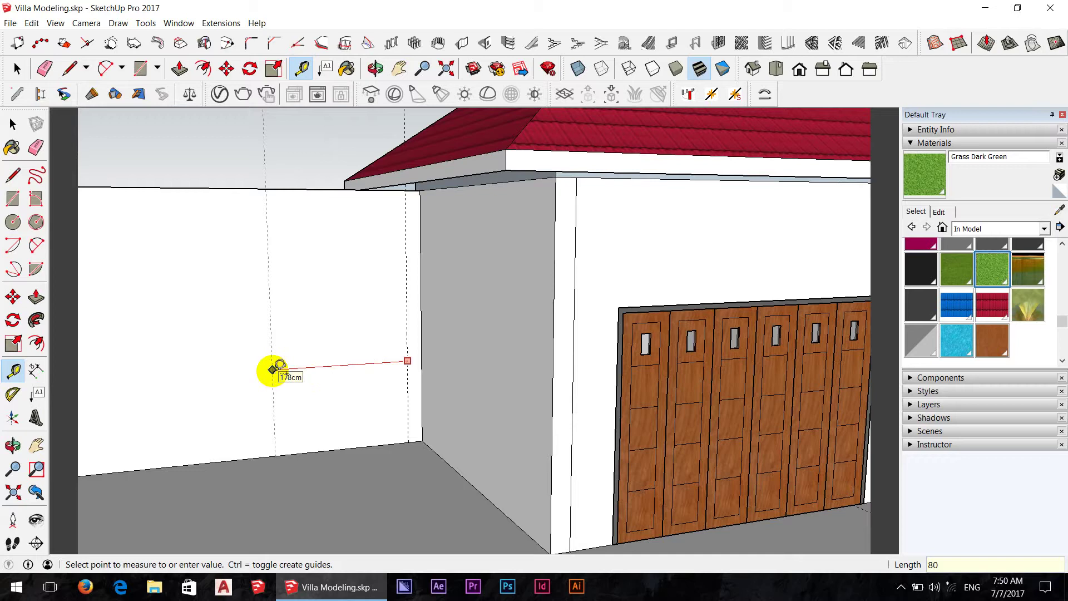
pyautogui.press('Return')
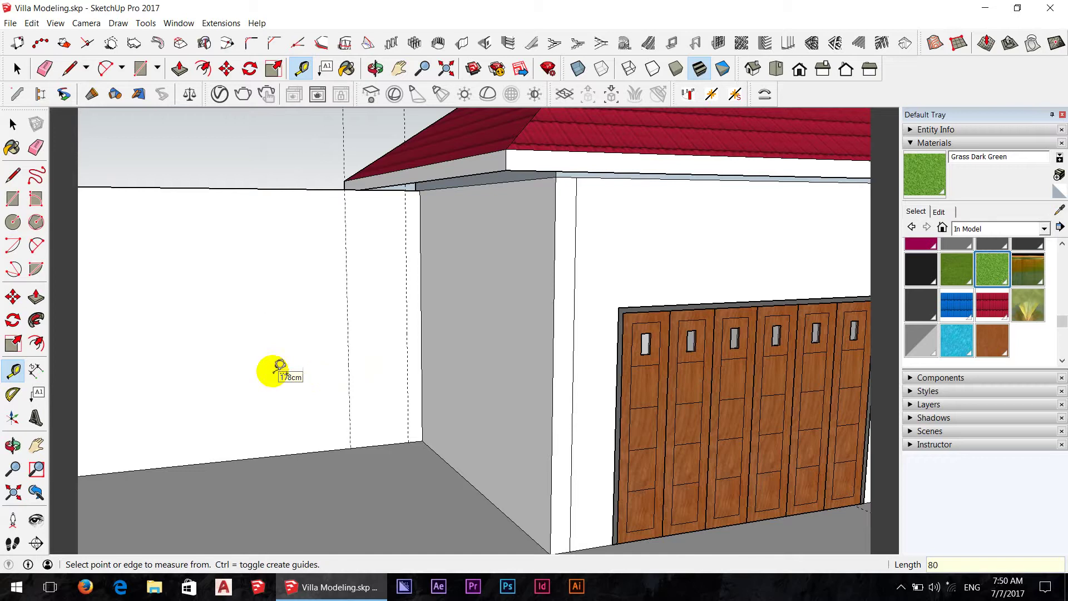
# Step: Add a horizontal guide 150 cm up from the floor edge
pyautogui.click(380, 444)
pyautogui.write('2200')
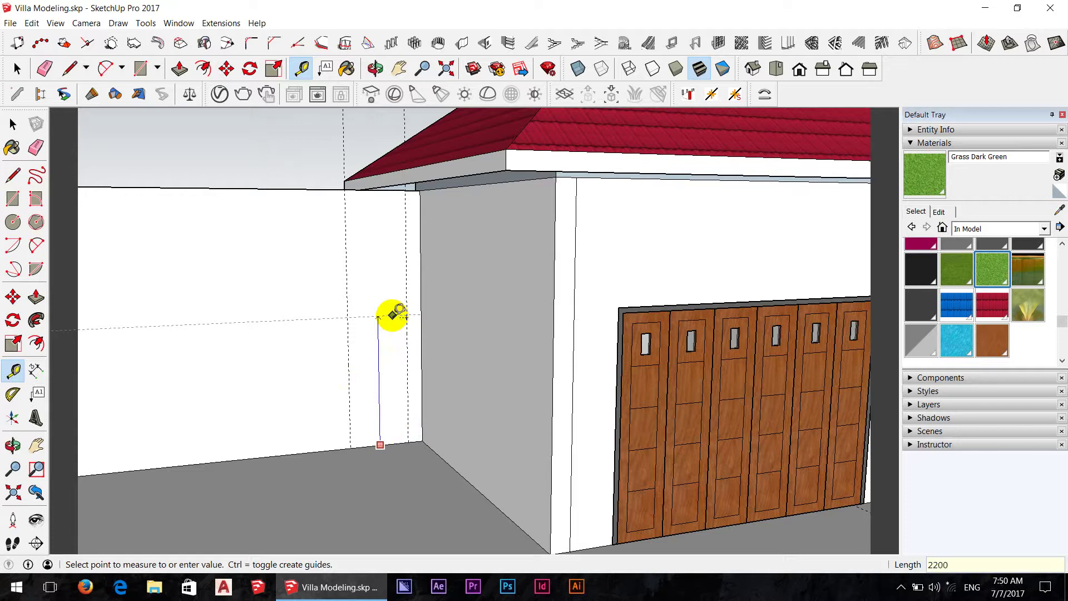
pyautogui.click(392, 316)
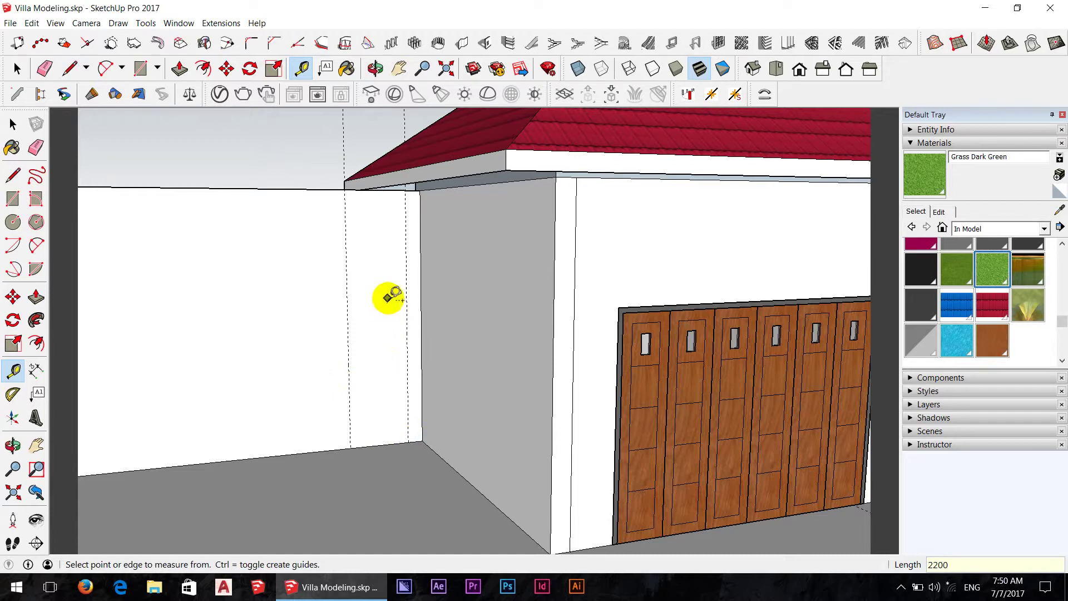
pyautogui.click(373, 445)
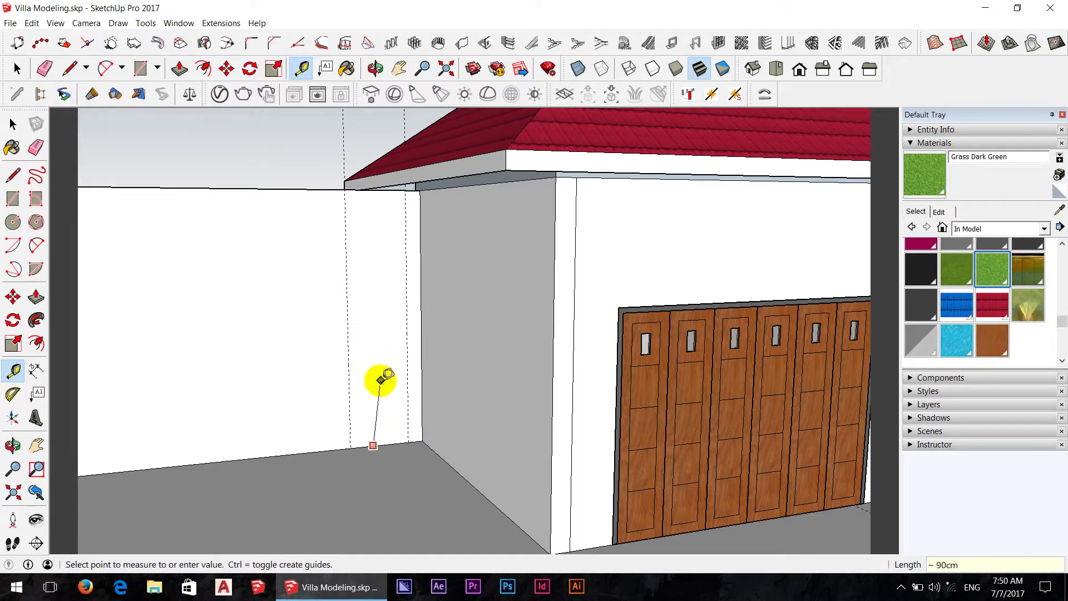
pyautogui.click(370, 354)
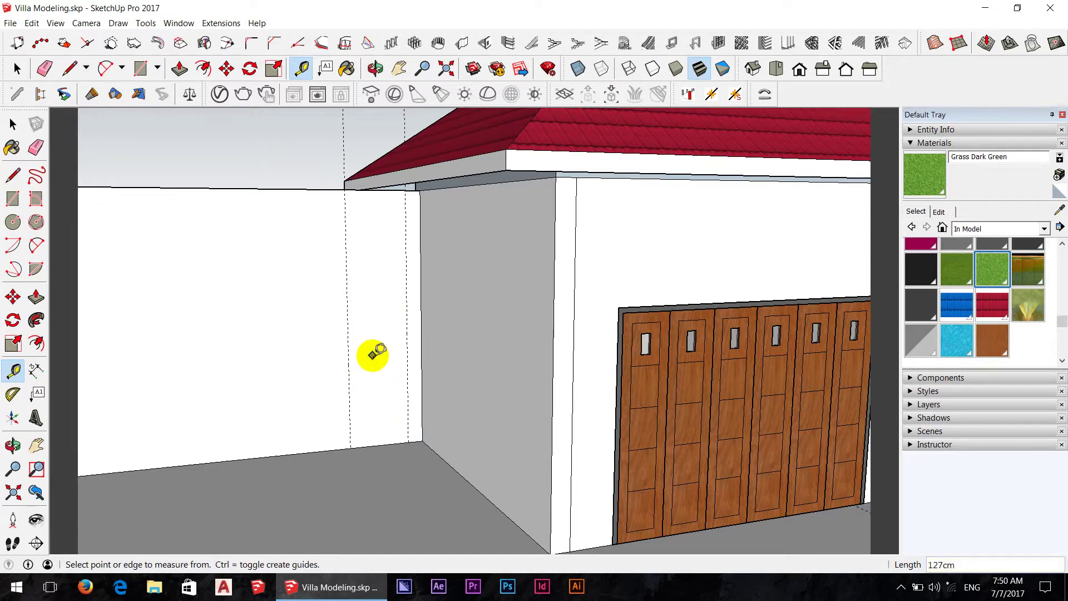
pyautogui.click(375, 446)
pyautogui.press('Escape')
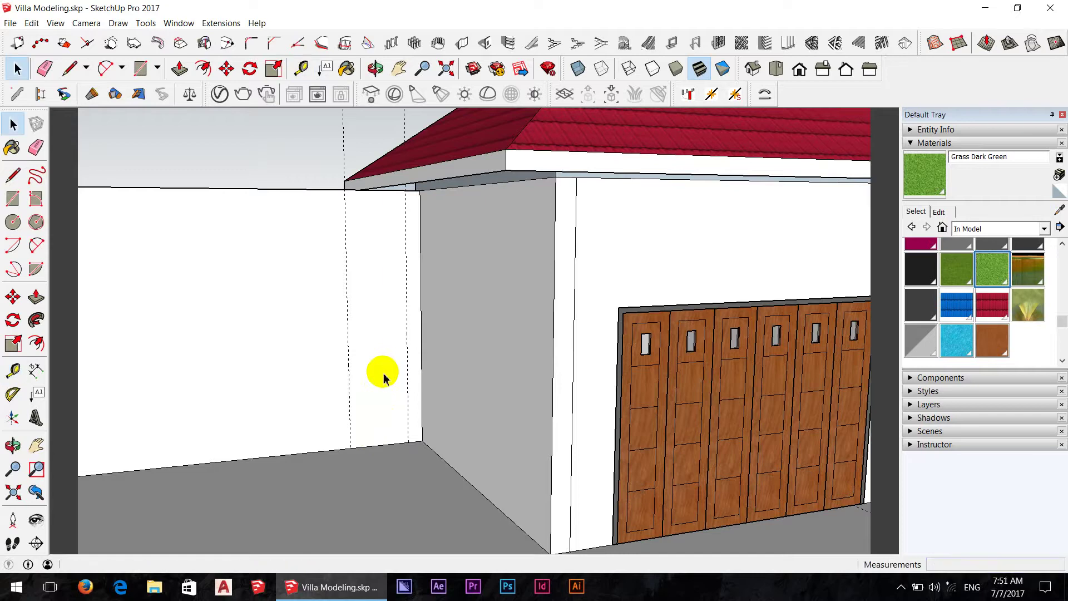
pyautogui.click(376, 445)
pyautogui.write('225')
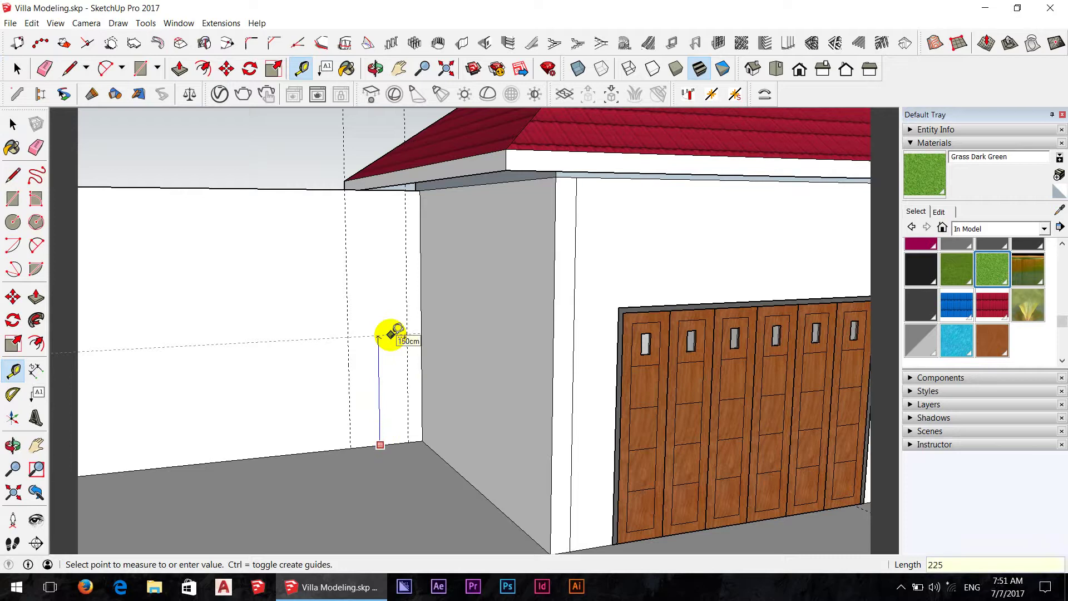
pyautogui.press('Return')
pyautogui.scroll(2, 392, 321)
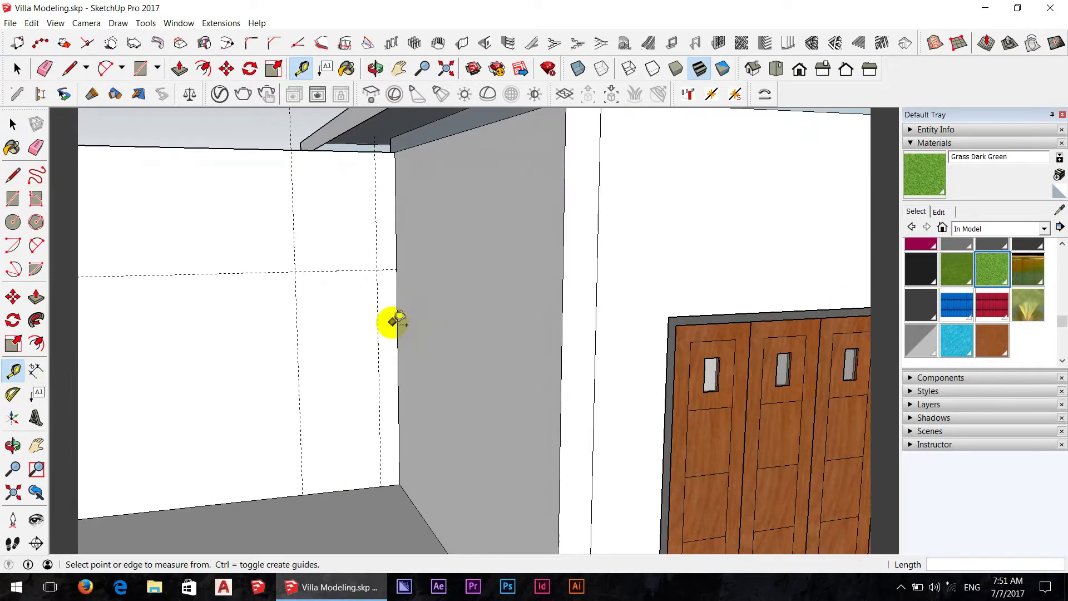
# Step: Trace a rectangle on the wall from the guide intersection to the lower corner
pyautogui.scroll(1, 341, 301)
pyautogui.press('r')
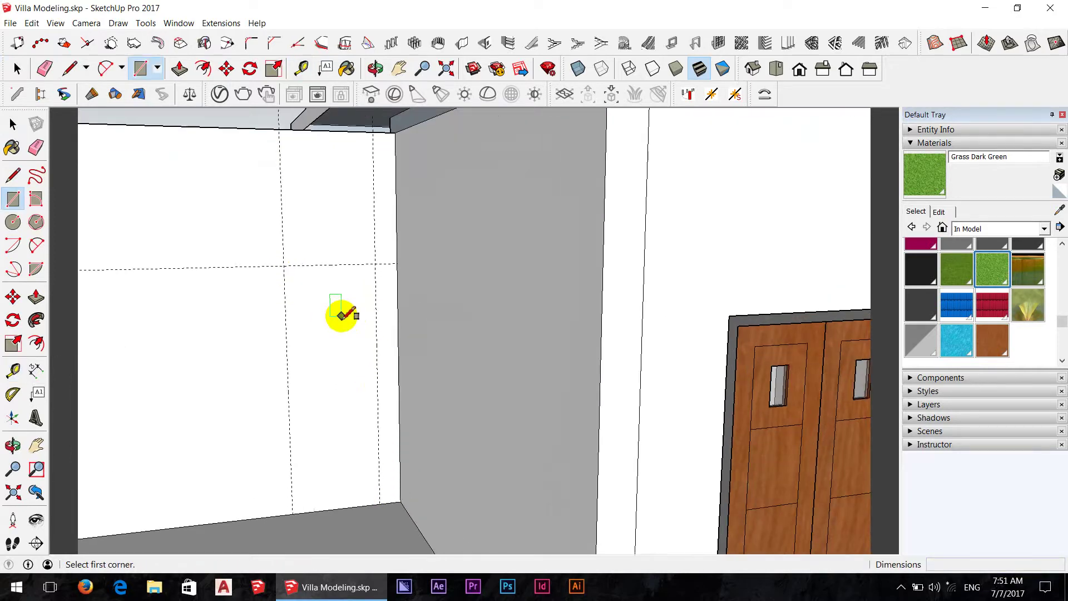
pyautogui.click(284, 265)
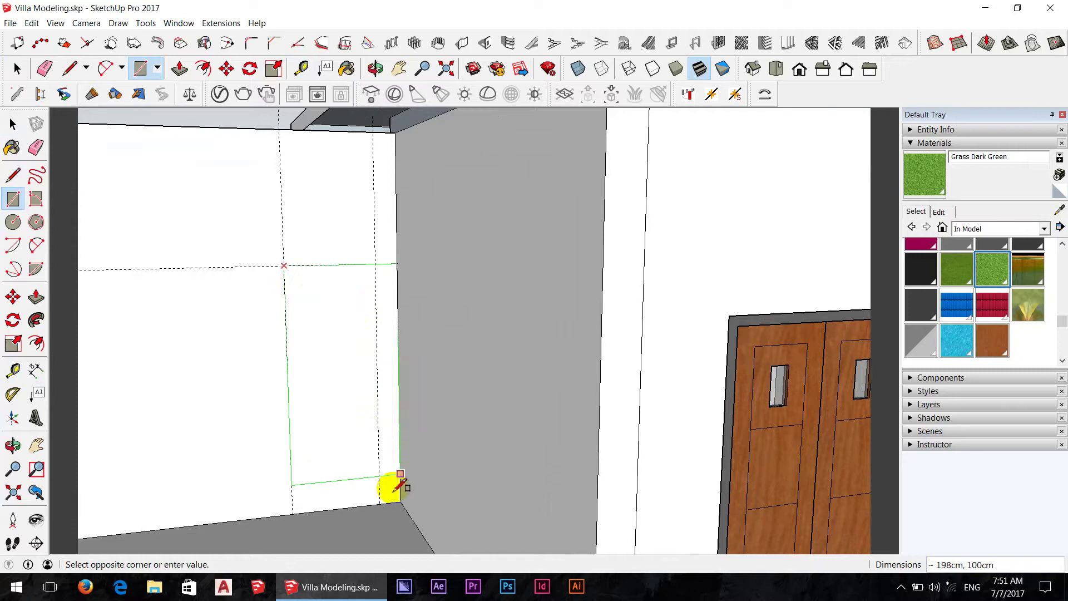
pyautogui.click(379, 503)
pyautogui.scroll(-2, 503, 390)
pyautogui.press('space')
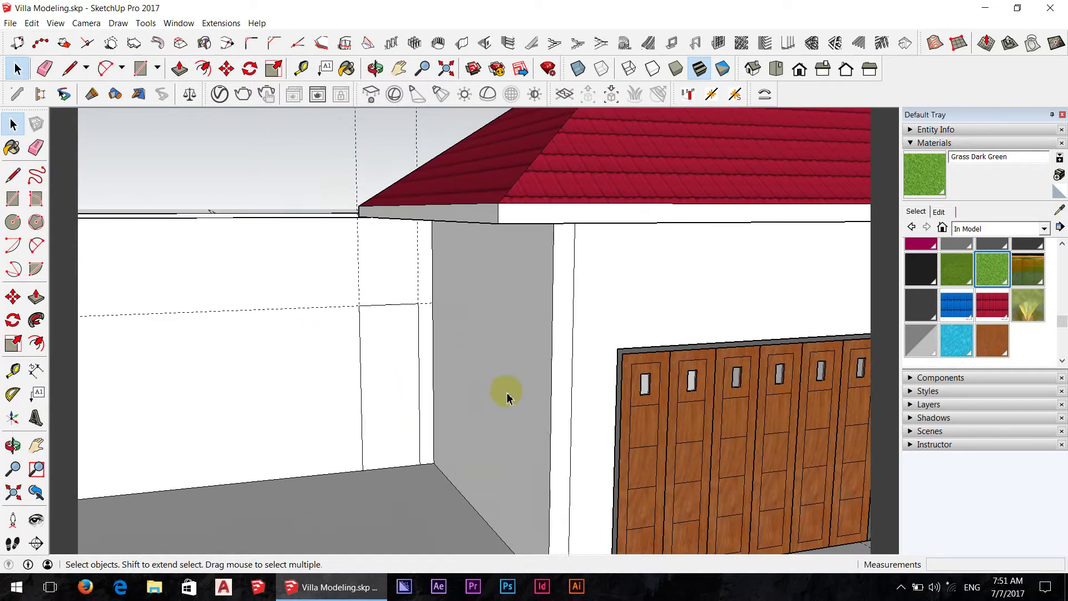
# Step: Copy the rectangle onto the ground in front of the wall and begin insetting its outline
pyautogui.press('m')
pyautogui.moveTo(398, 435); pyautogui.dragTo(549, 387, button='middle')
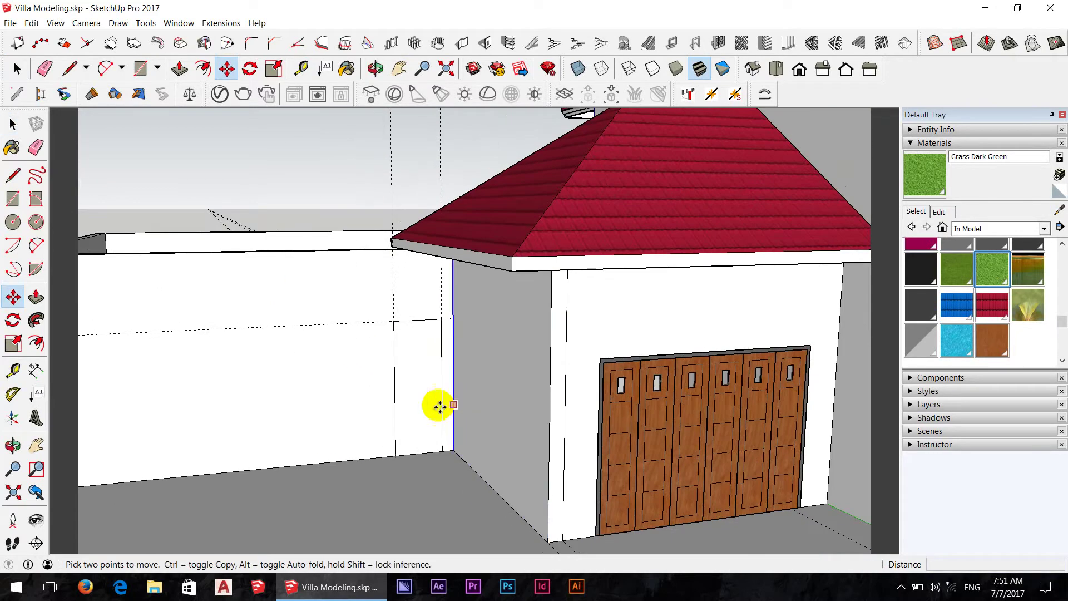
pyautogui.click(439, 405)
pyautogui.scroll(-3, 458, 405)
pyautogui.press('ctrl')
pyautogui.scroll(-2, 529, 405)
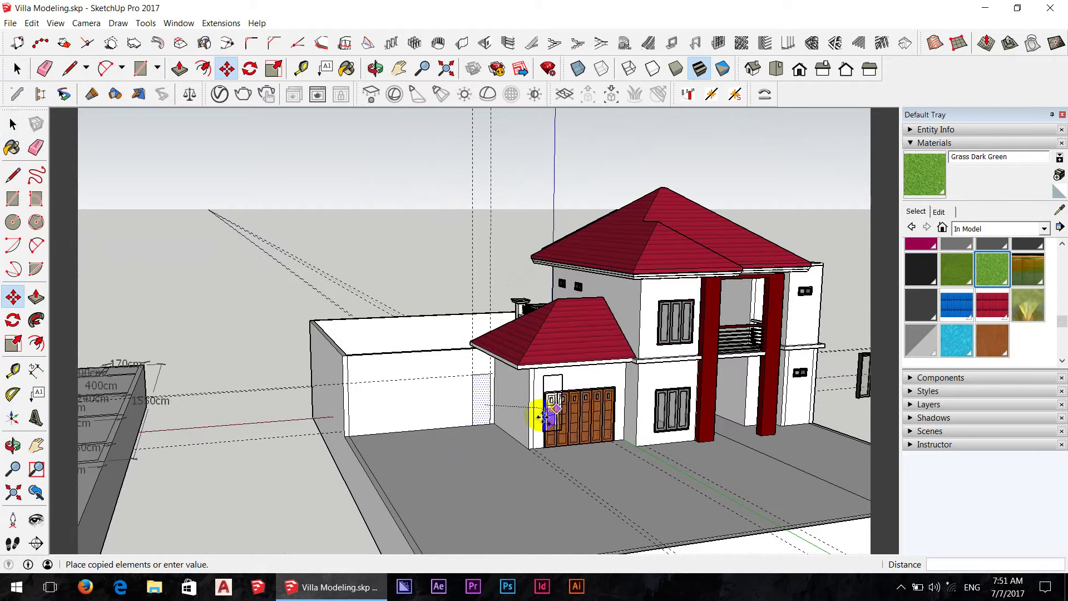
pyautogui.click(251, 459)
pyautogui.scroll(2, 248, 458)
pyautogui.scroll(1, 282, 501)
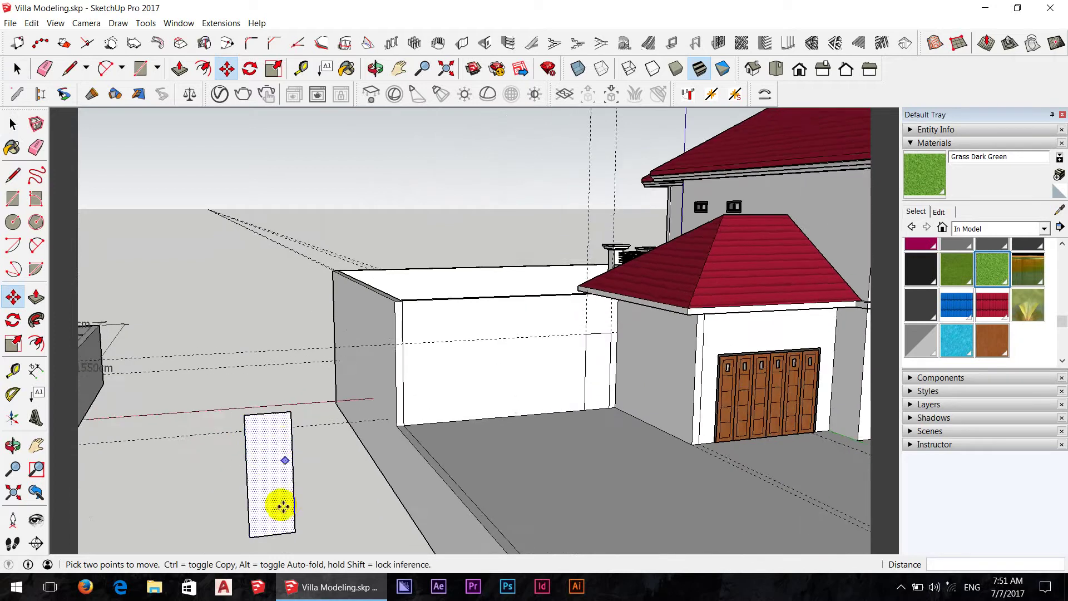
pyautogui.scroll(2, 272, 478)
pyautogui.press('f')
pyautogui.click(215, 367)
pyautogui.write('4')
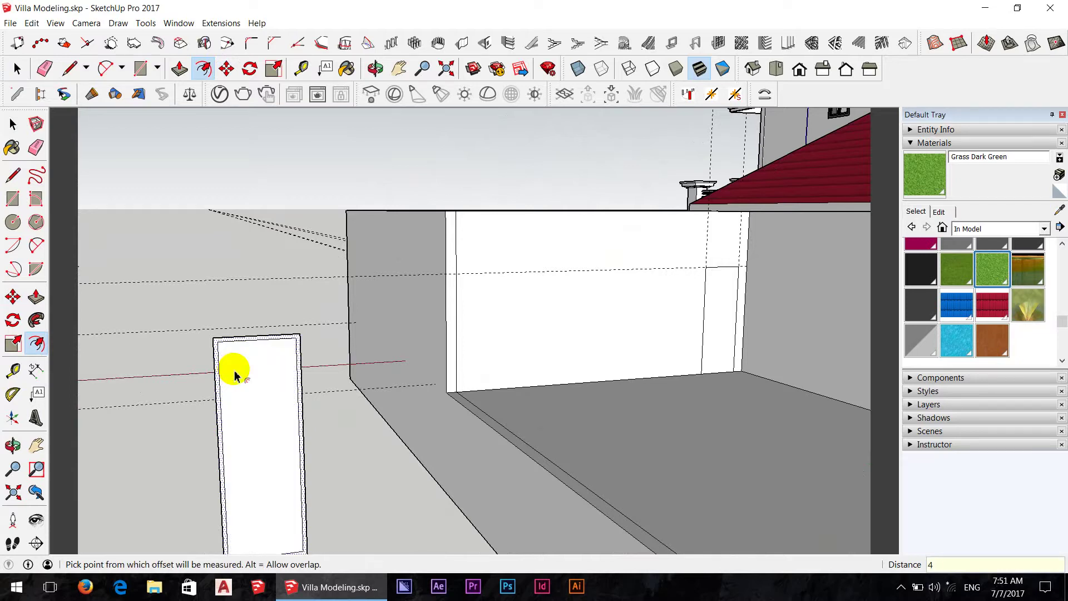
# Step: Inset the ground panel's outline by 4 cm to form a frame
pyautogui.press('Return')
pyautogui.scroll(1, 270, 374)
pyautogui.scroll(-1, 392, 357)
pyautogui.scroll(-3, 391, 357)
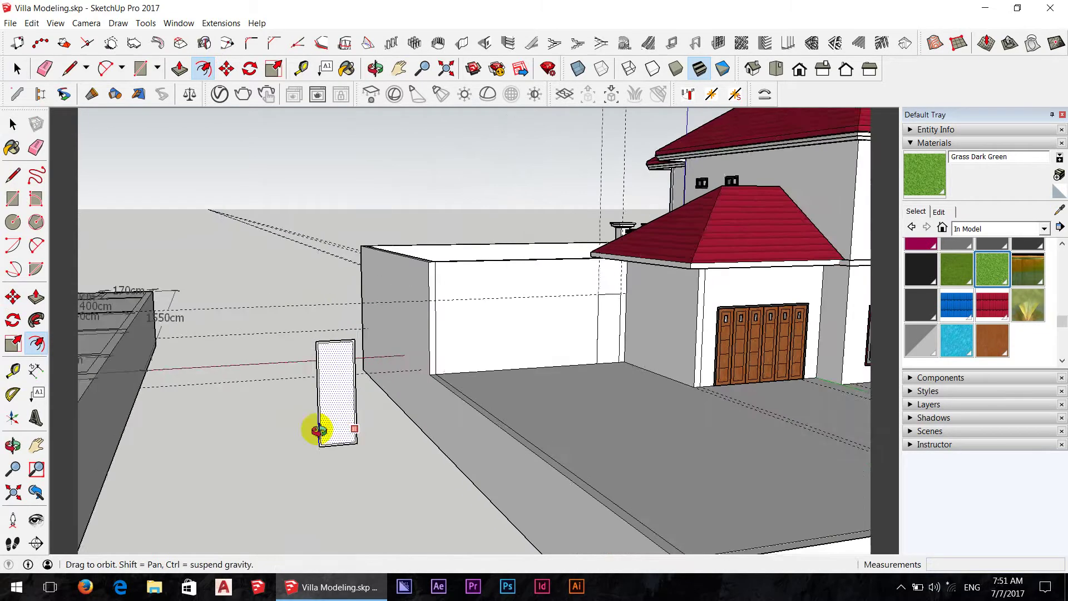
pyautogui.moveTo(317, 429); pyautogui.dragTo(279, 422, button='middle')
pyautogui.scroll(2, 310, 365)
pyautogui.scroll(-1, 298, 380)
pyautogui.scroll(1, 297, 380)
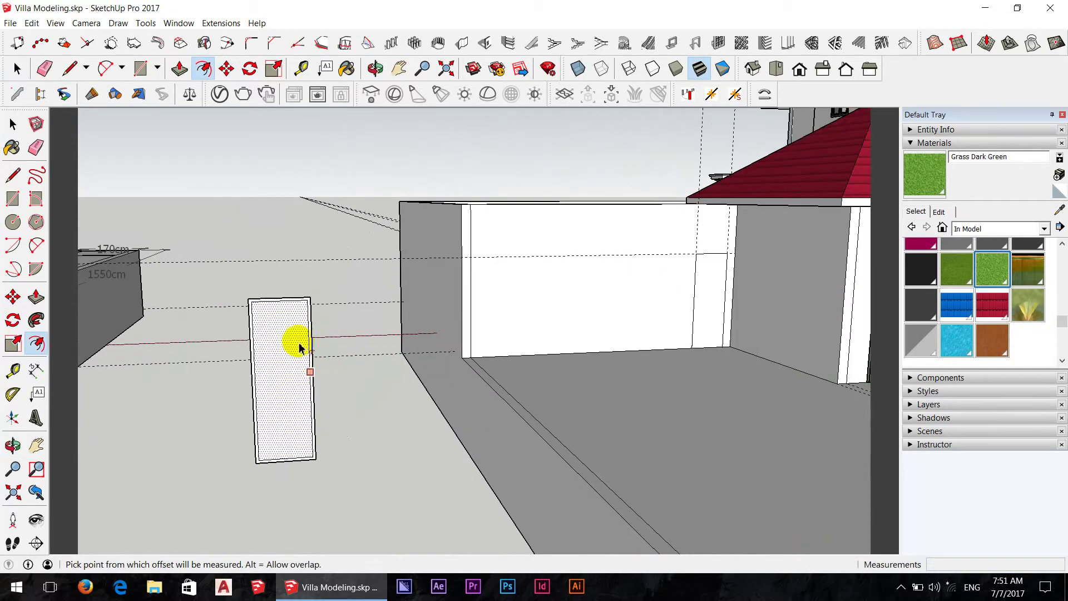
# Step: Select the panel's inner face and orbit so the panel faces the viewer
pyautogui.press('space')
pyautogui.click(277, 370)
pyautogui.moveTo(276, 370)
pyautogui.mouseDown(button='middle')
pyautogui.moveTo(285, 386)
pyautogui.moveTo(382, 382)
pyautogui.mouseUp(button='middle')
pyautogui.scroll(1, 285, 386)
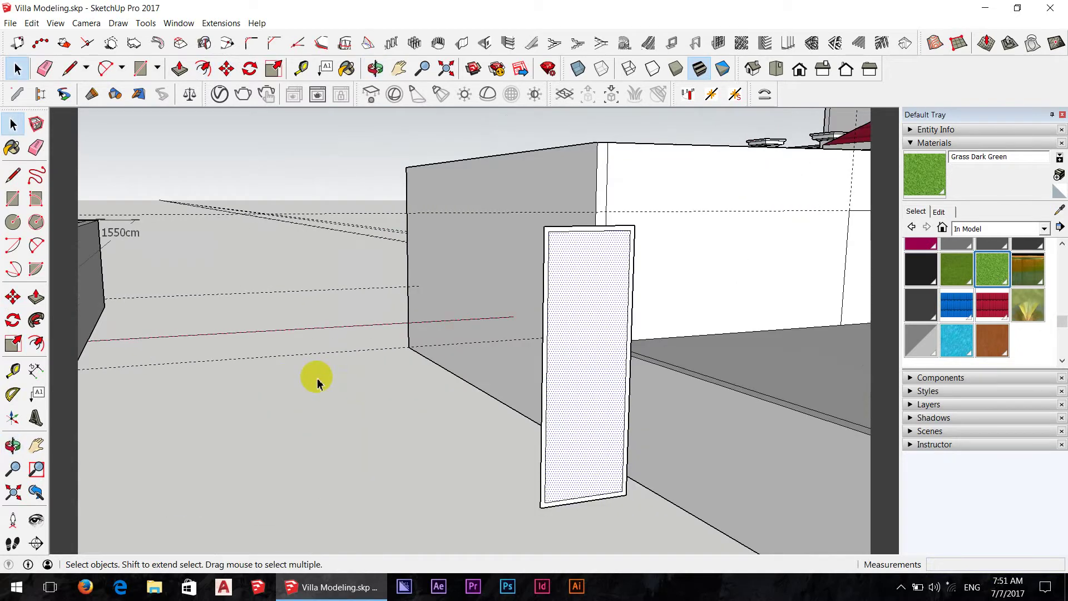
pyautogui.moveTo(566, 429)
pyautogui.mouseDown(button='middle')
pyautogui.moveTo(401, 425)
pyautogui.moveTo(584, 434)
pyautogui.mouseUp(button='middle')
pyautogui.scroll(1, 584, 440)
pyautogui.scroll(1, 579, 434)
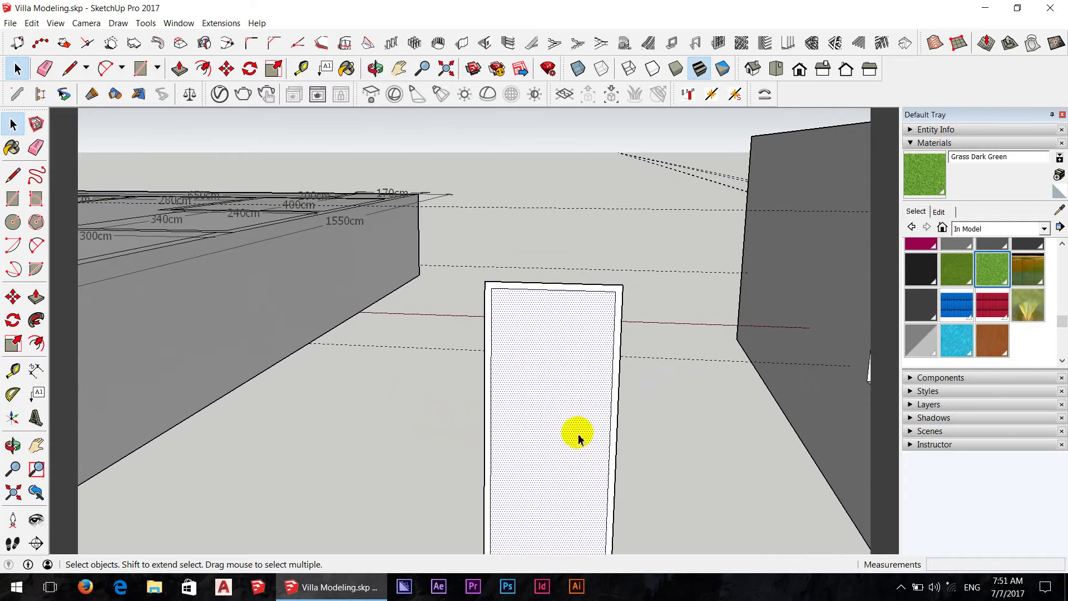
pyautogui.scroll(-2, 579, 390)
pyautogui.scroll(-2, 590, 384)
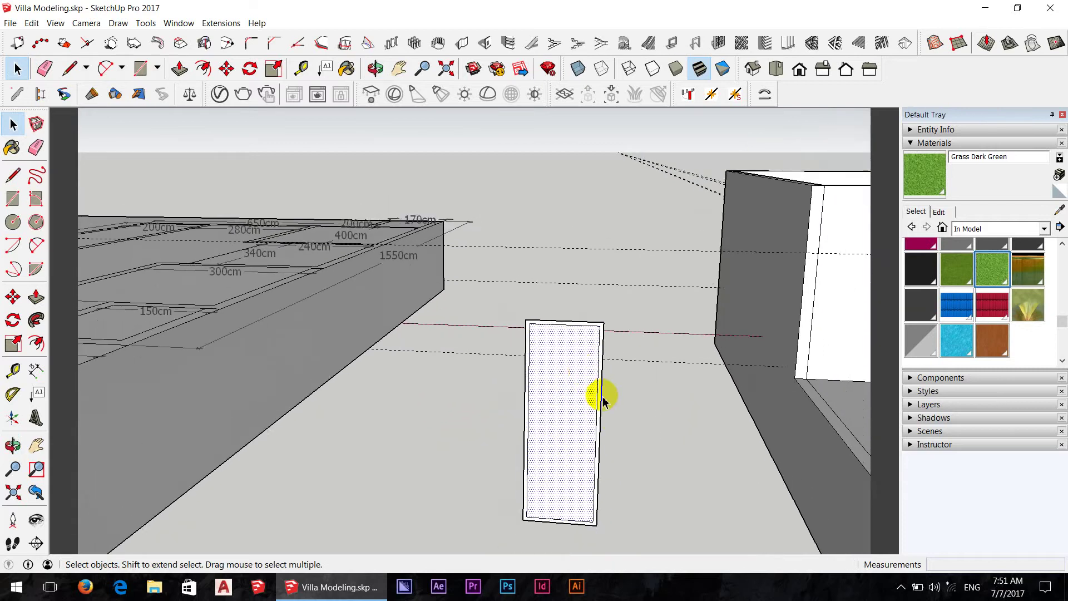
# Step: Copy the inner face 185 cm to the left of the bordered panel
pyautogui.press('m')
pyautogui.press('ctrl')
pyautogui.click(592, 523)
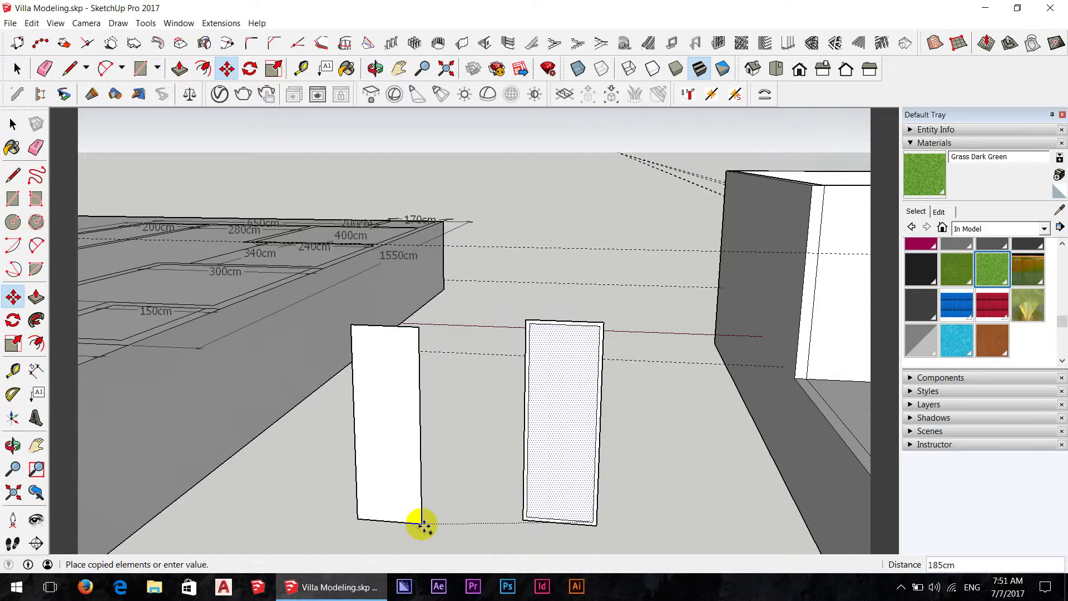
pyautogui.click(423, 524)
pyautogui.moveTo(453, 419); pyautogui.dragTo(453, 430, button='middle')
pyautogui.scroll(2, 489, 437)
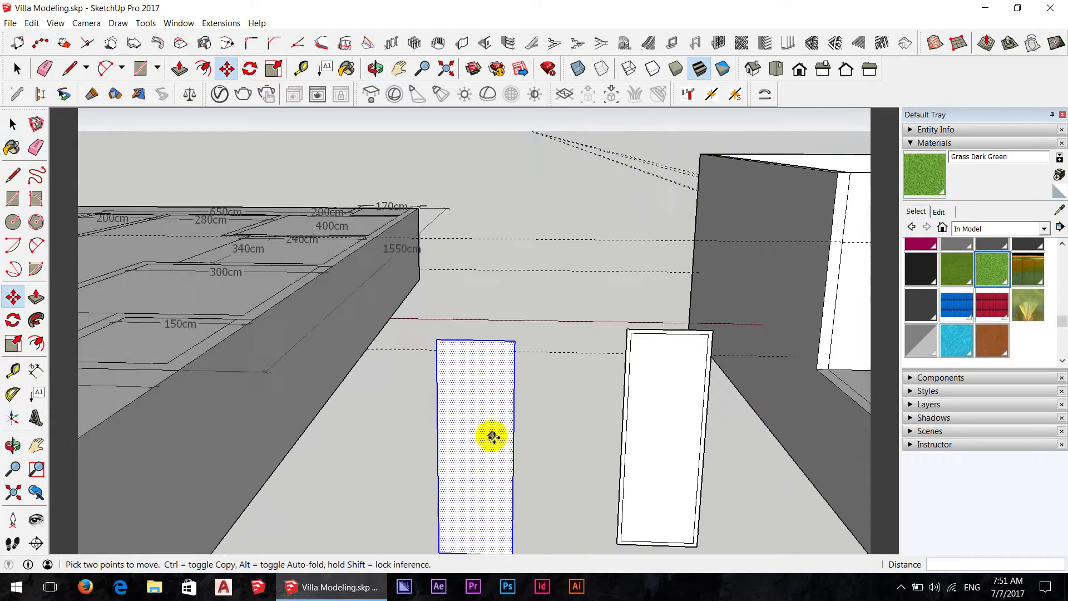
pyautogui.hotkey('ctrl', 't')
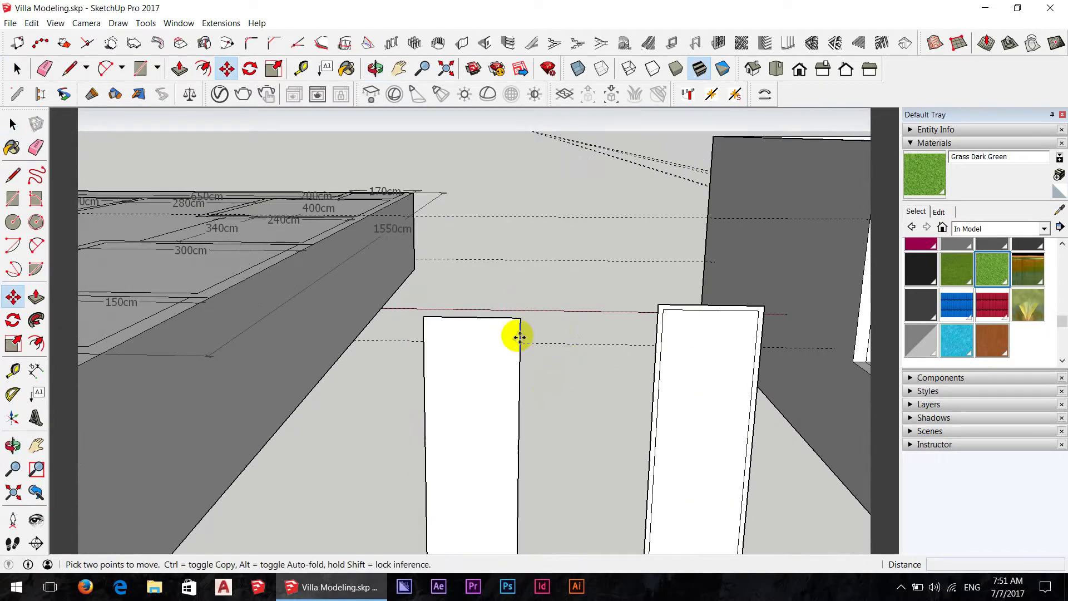
pyautogui.scroll(-2, 515, 336)
pyautogui.press('space')
pyautogui.moveTo(543, 382)
pyautogui.mouseDown(button='middle')
pyautogui.moveTo(523, 360)
pyautogui.moveTo(527, 342)
pyautogui.mouseUp(button='middle')
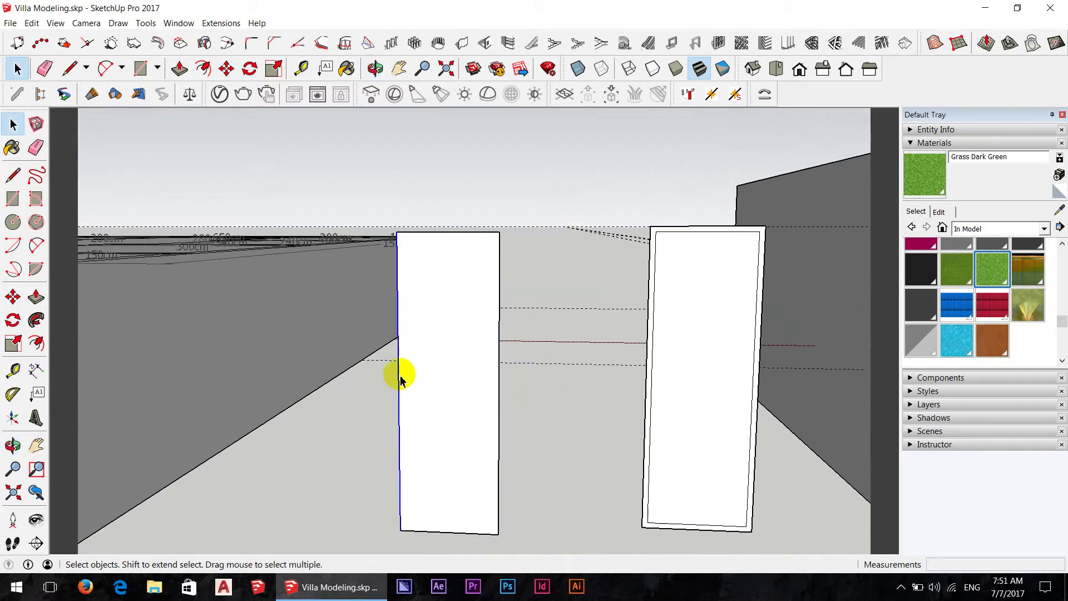
# Step: Divide the new panel's left edge into 4 segments and its top edge likewise
pyautogui.rightClick(400, 378)
pyautogui.click(450, 453)
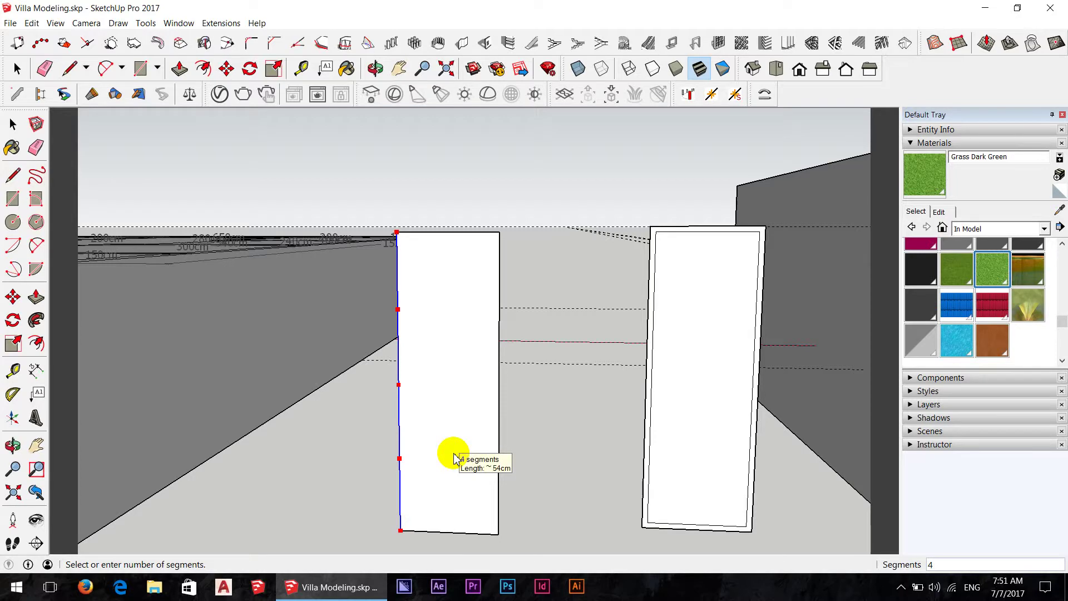
pyautogui.click(454, 457)
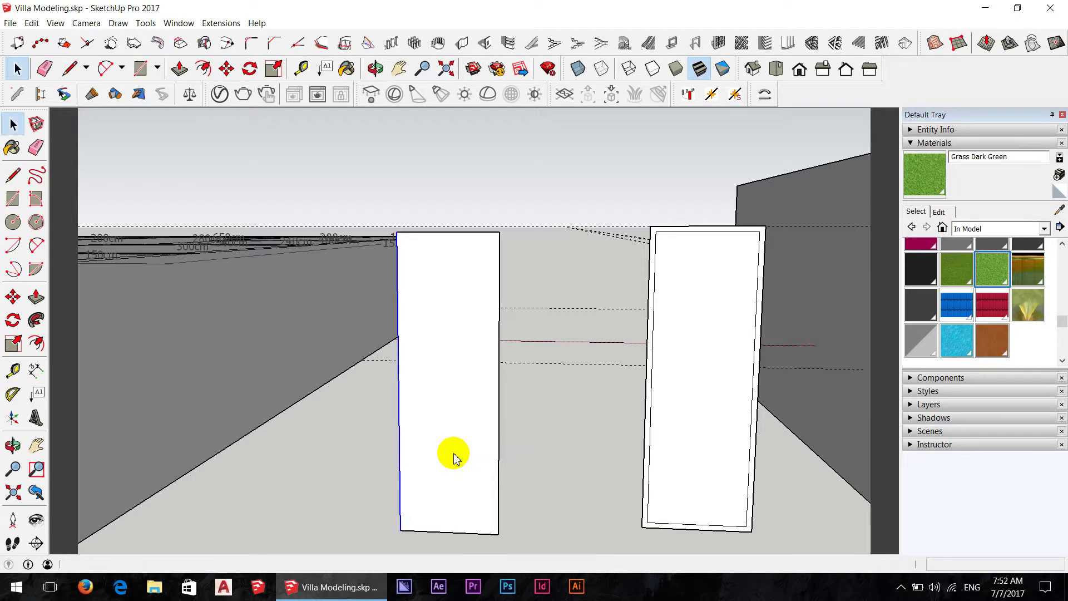
pyautogui.rightClick(456, 238)
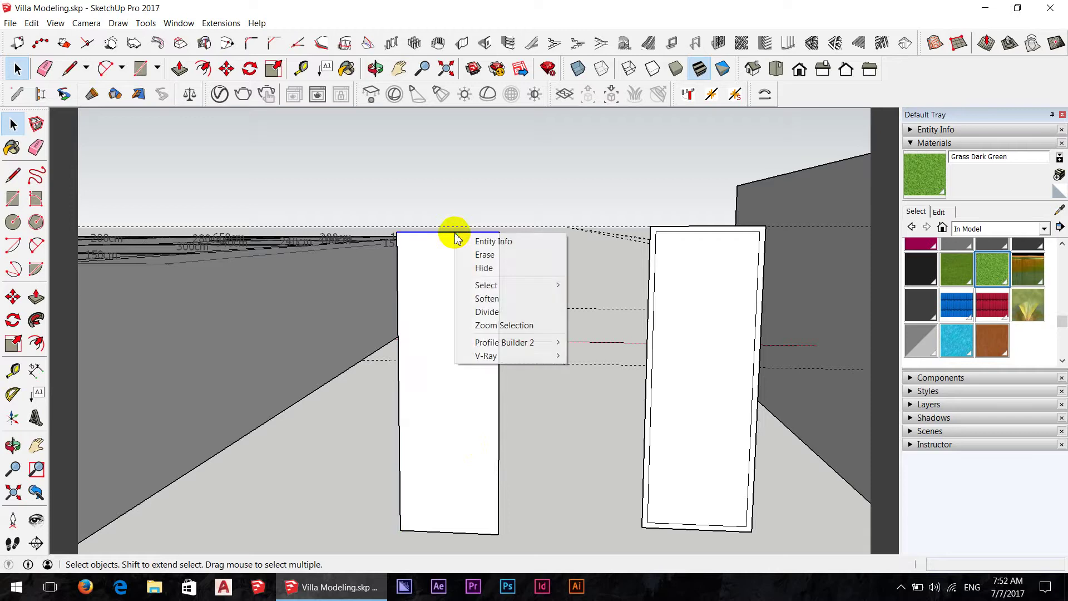
pyautogui.click(487, 311)
pyautogui.click(488, 316)
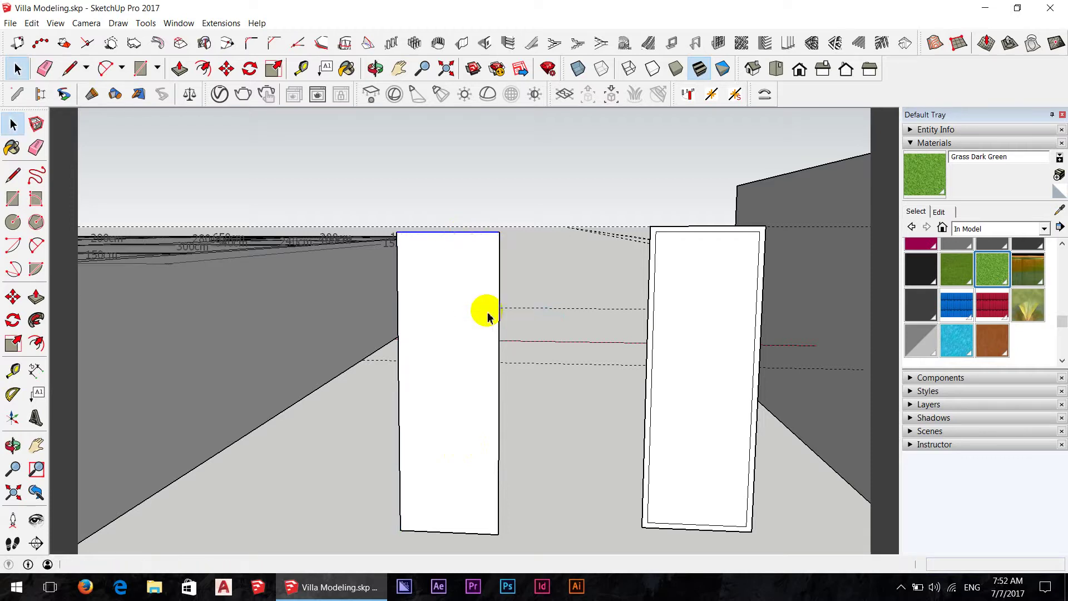
# Step: Turn on edge Endpoints (7) in the style's Edge settings, then view the panel
pyautogui.click(914, 393)
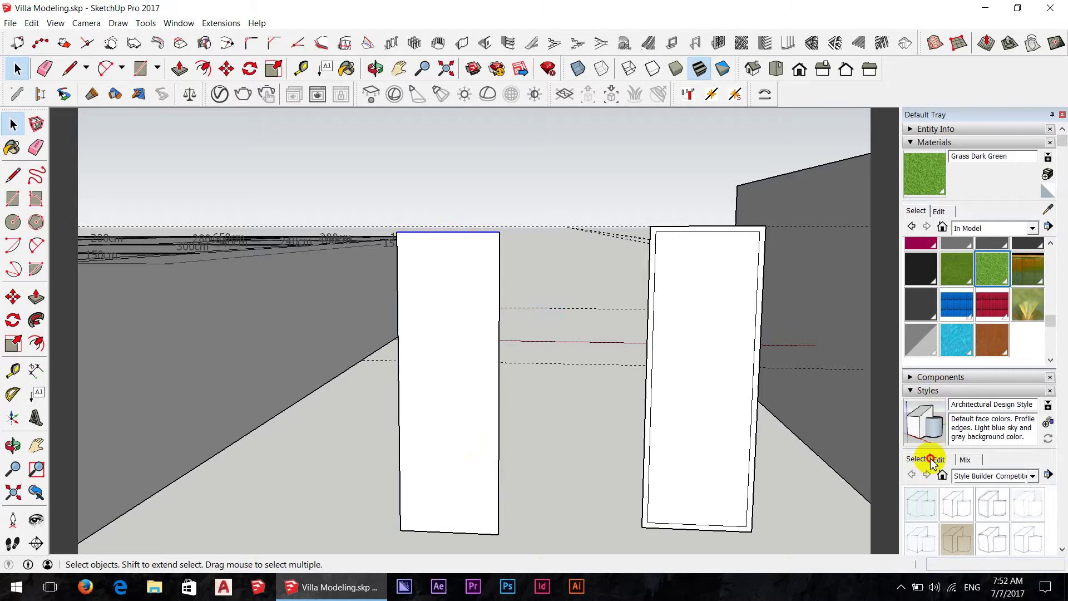
pyautogui.click(934, 461)
pyautogui.scroll(-2, 939, 492)
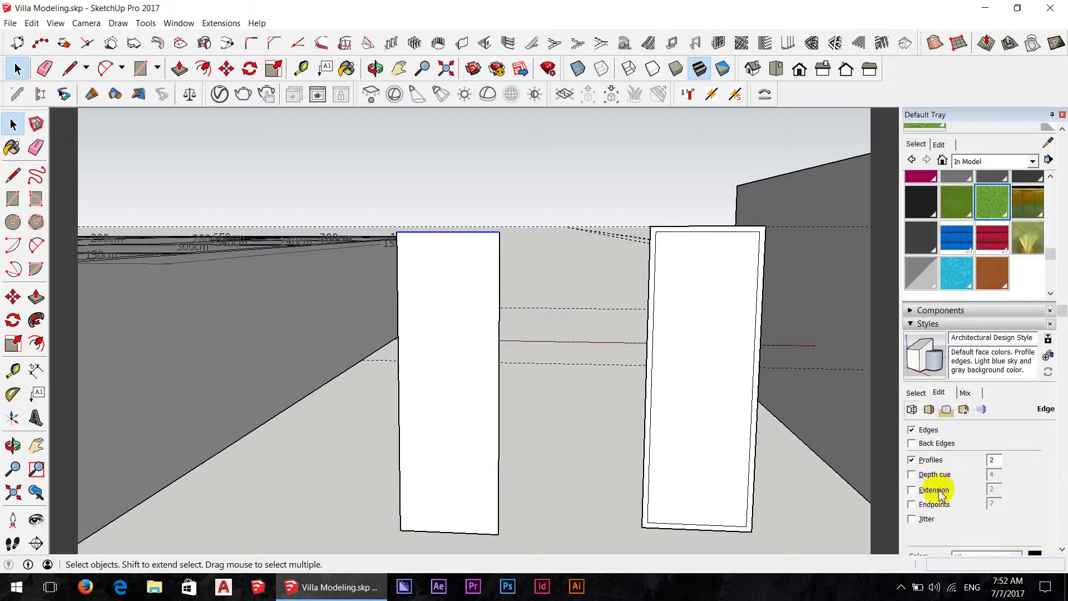
pyautogui.click(913, 505)
pyautogui.moveTo(406, 310); pyautogui.dragTo(410, 327, button='middle')
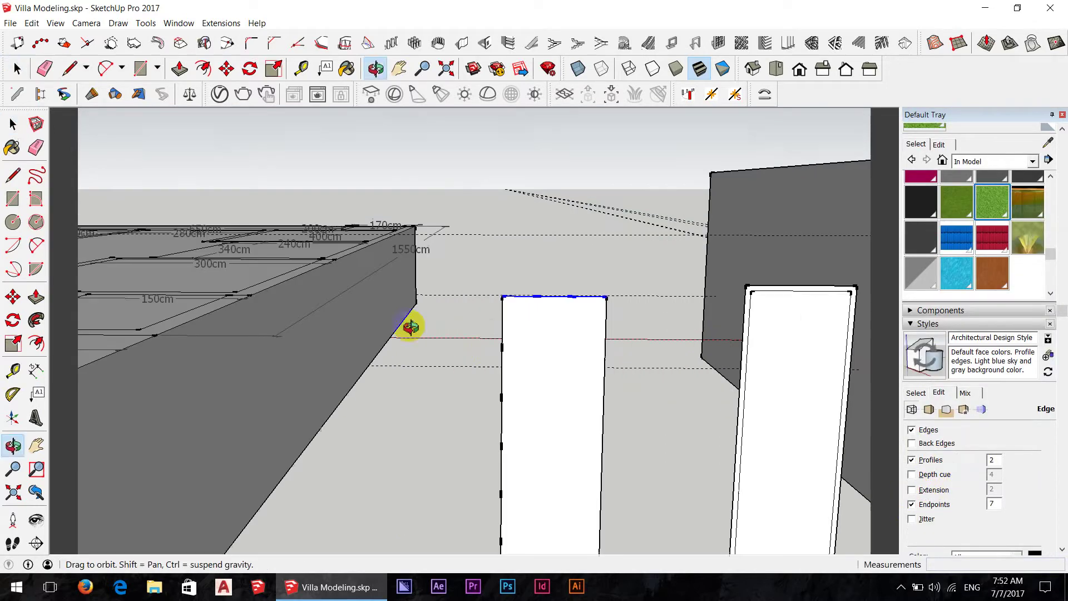
pyautogui.scroll(2, 608, 361)
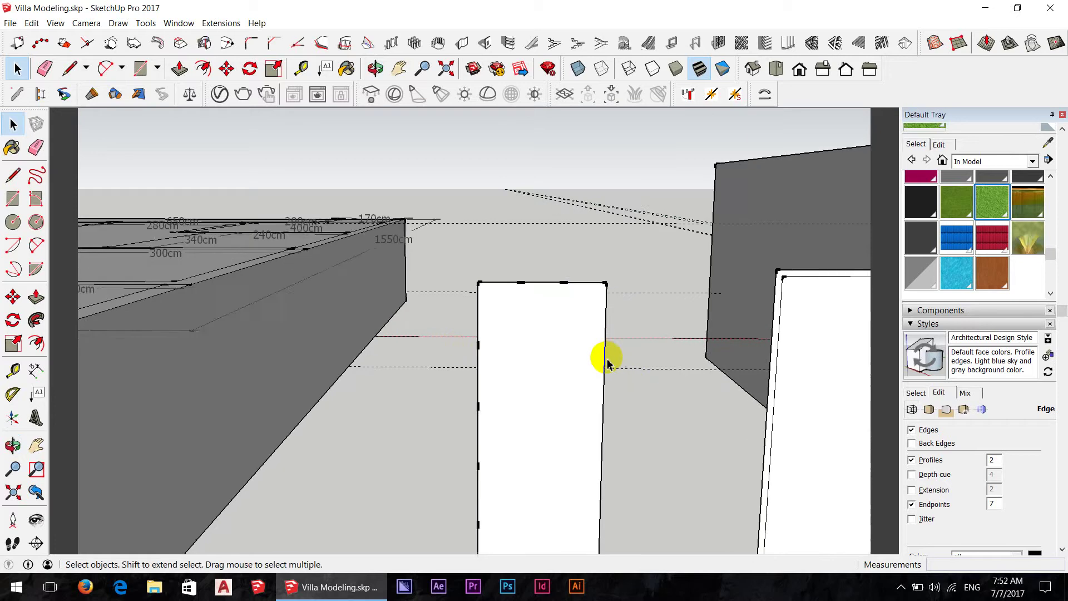
pyautogui.scroll(1, 608, 362)
# Step: Add a vertical guide 24 cm into the panel plus a second guide 1.5 cm beside it
pyautogui.press('t')
pyautogui.click(448, 326)
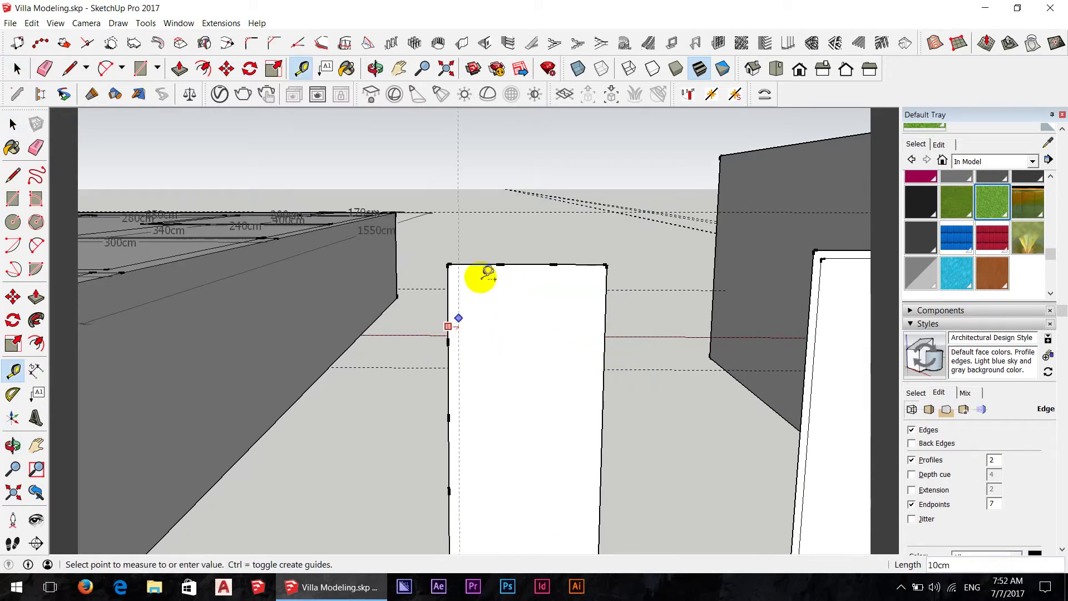
pyautogui.click(501, 266)
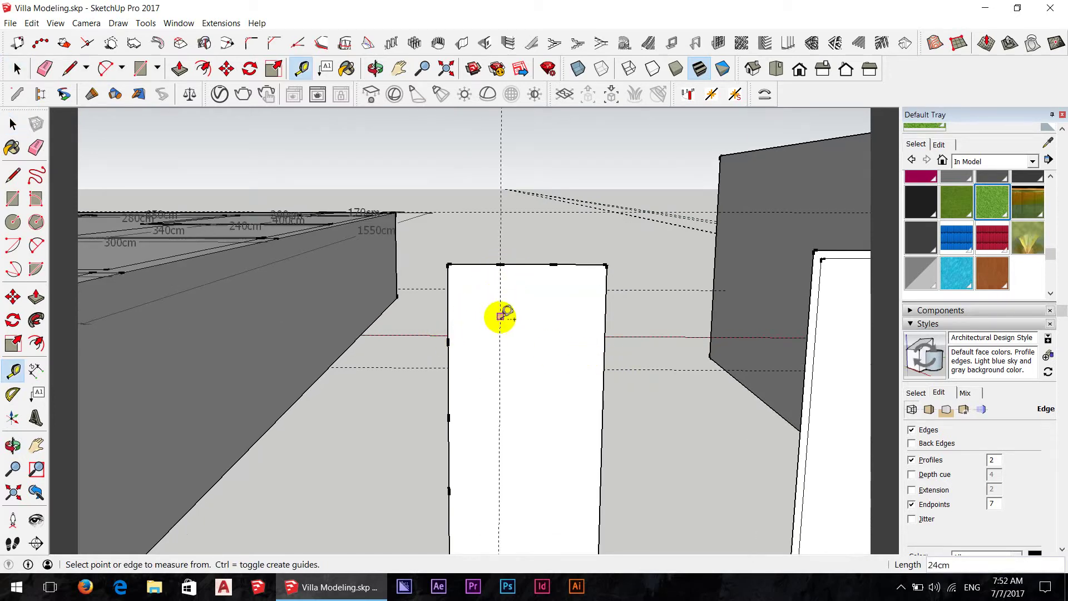
pyautogui.click(501, 316)
pyautogui.write('1.5')
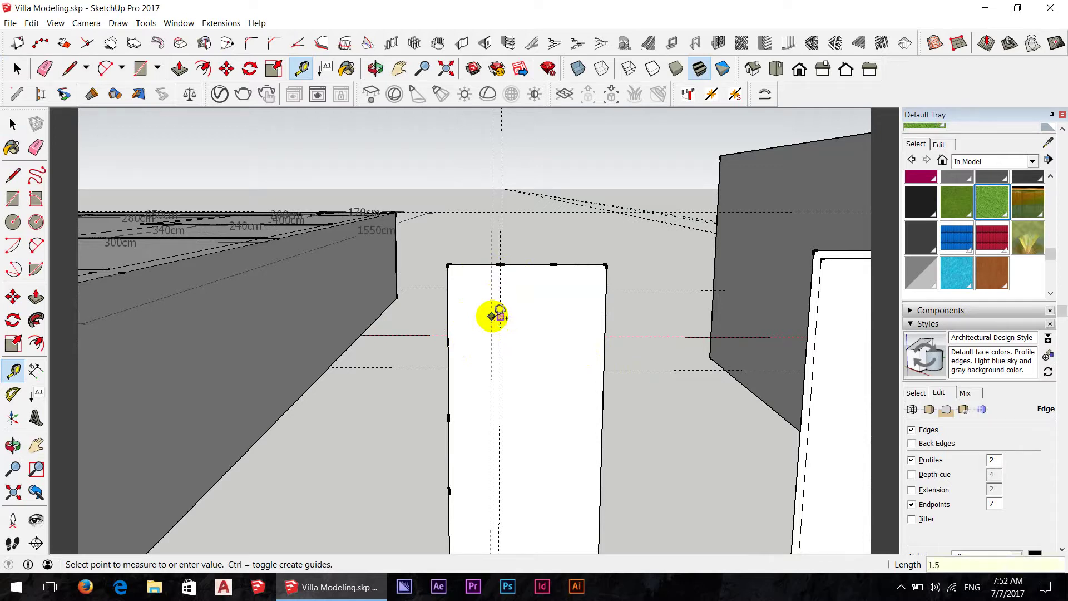
pyautogui.press('Return')
pyautogui.scroll(2, 500, 316)
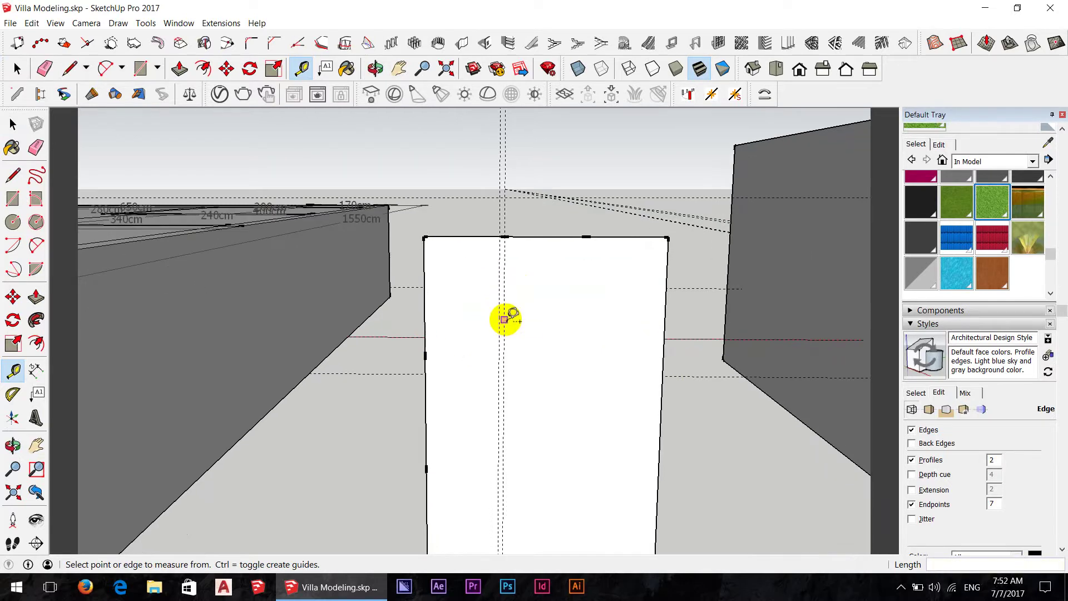
pyautogui.click(504, 318)
pyautogui.write('1.5')
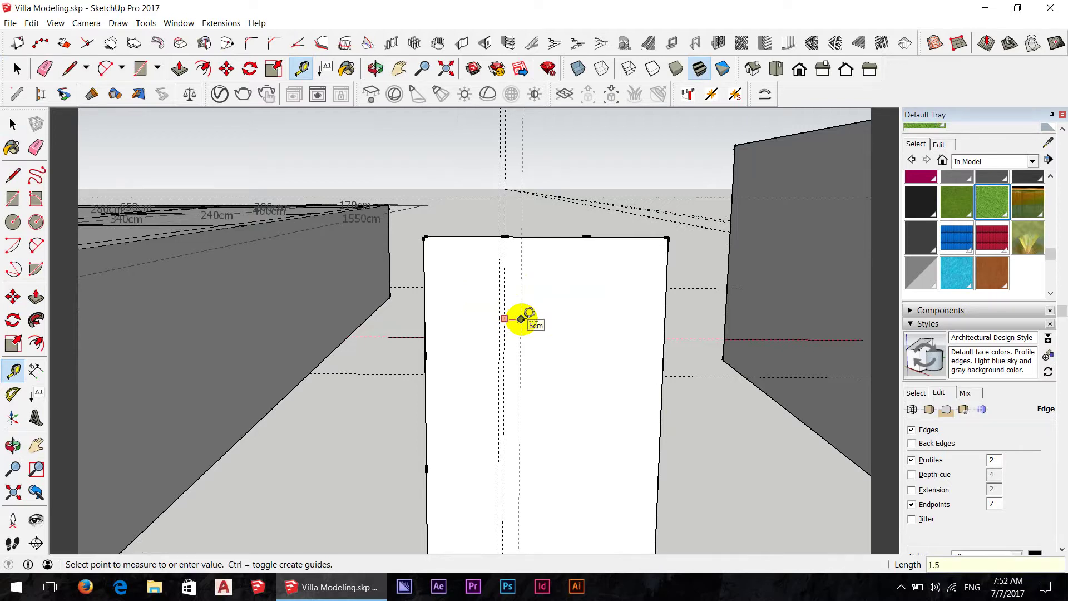
pyautogui.press('Return')
pyautogui.press('space')
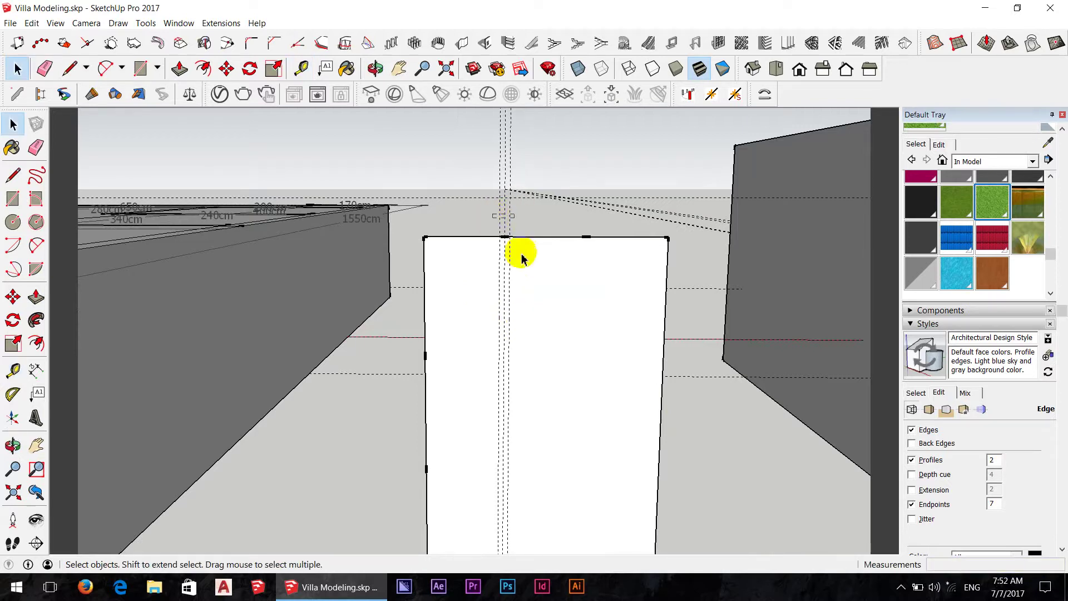
# Step: Copy the vertical guide pair 24 cm to the right
pyautogui.press('m')
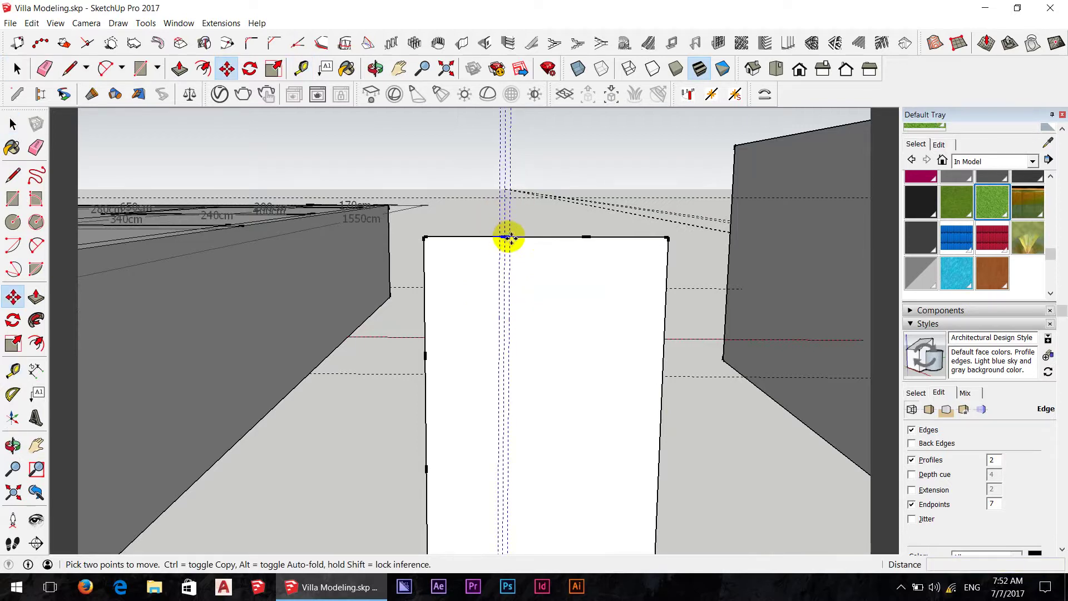
pyautogui.keyDown('ctrl'); pyautogui.click(509, 238); pyautogui.keyUp('ctrl')
pyautogui.click(587, 237)
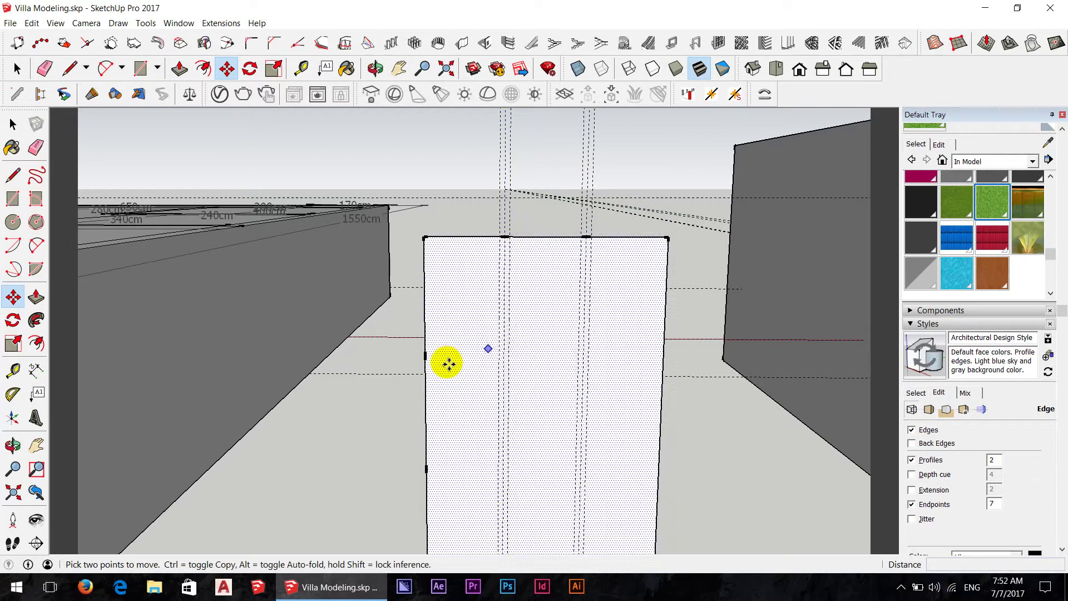
pyautogui.scroll(1, 437, 359)
# Step: Add a horizontal guide 36 cm below the top edge plus another 1.5 cm from it
pyautogui.press('t')
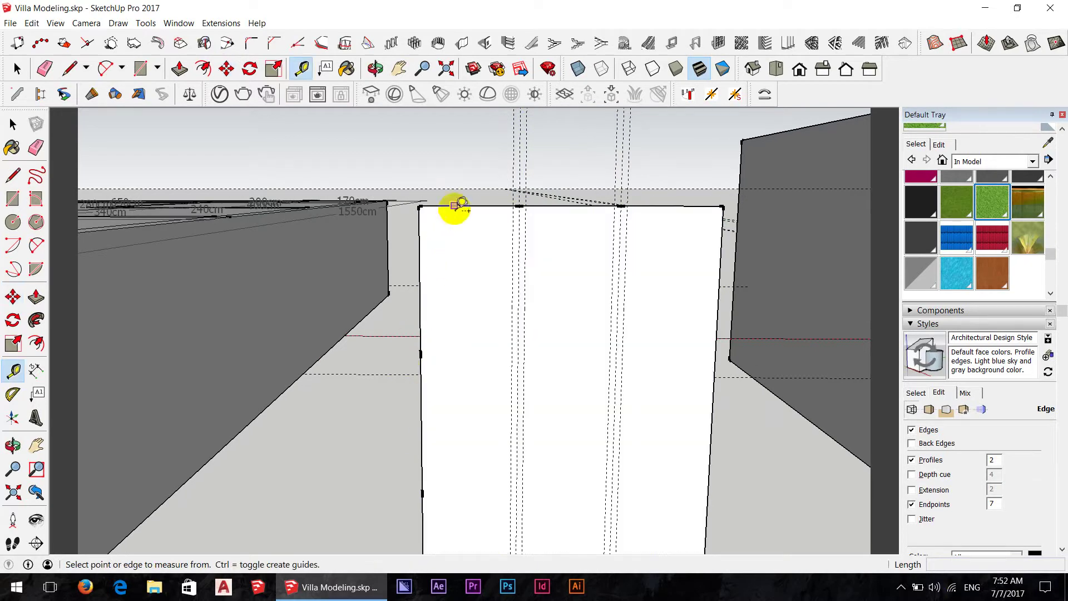
pyautogui.click(455, 207)
pyautogui.click(425, 352)
pyautogui.click(464, 354)
pyautogui.write('1.5')
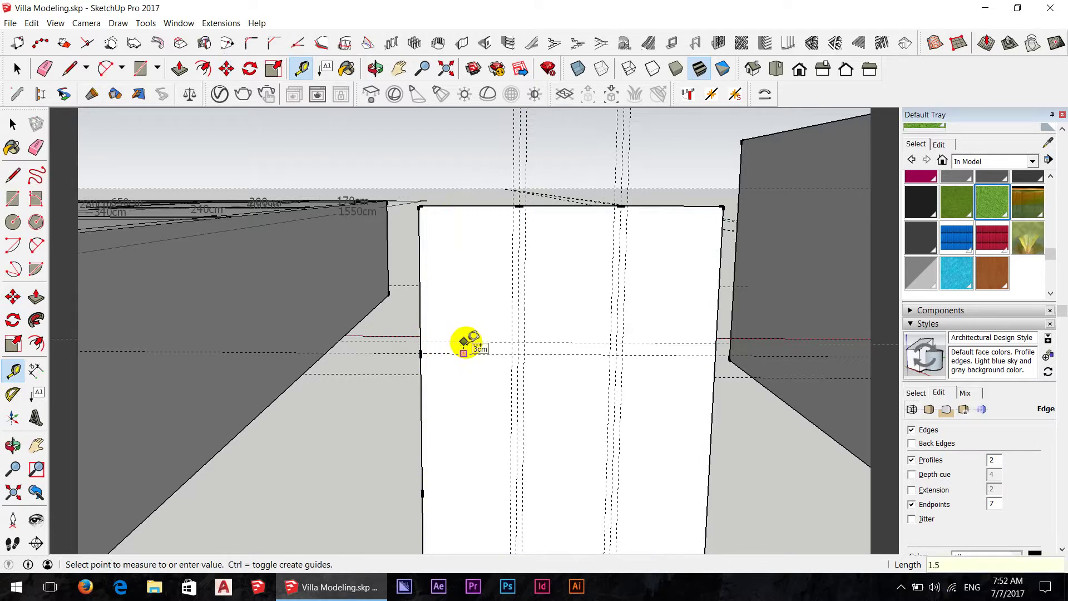
pyautogui.press('Escape')
pyautogui.moveTo(458, 360)
pyautogui.mouseDown(button='middle')
pyautogui.moveTo(804, 436)
pyautogui.moveTo(455, 351)
pyautogui.mouseUp(button='middle')
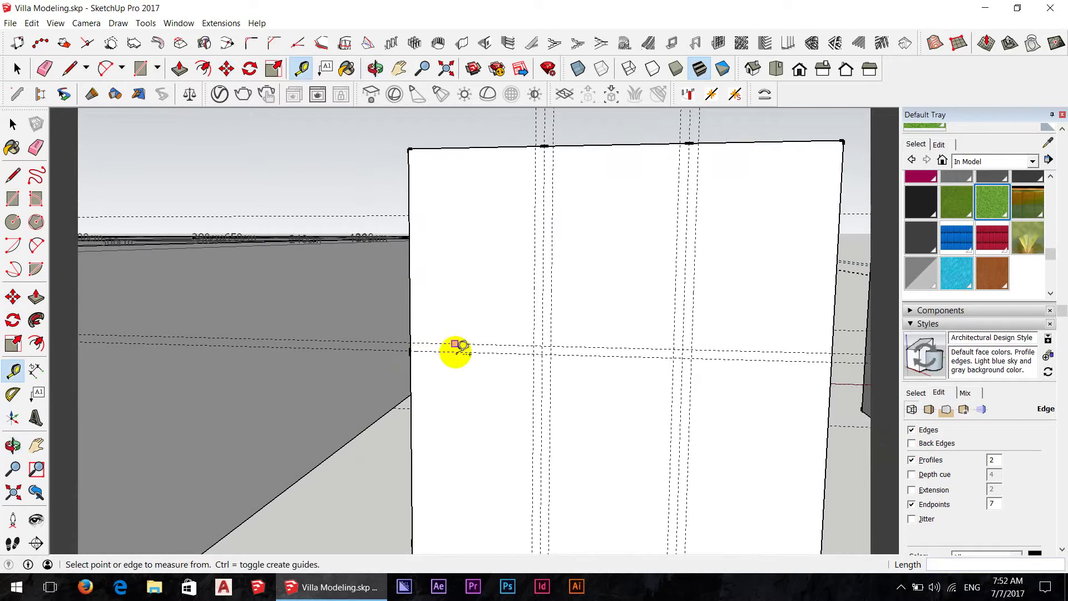
pyautogui.click(456, 352)
pyautogui.write('1.5')
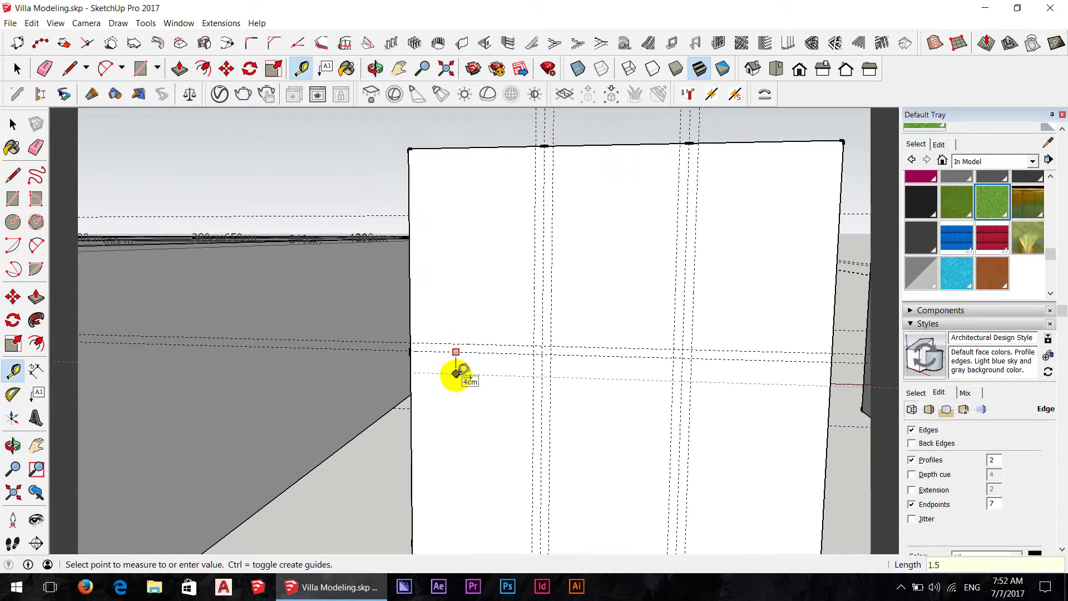
pyautogui.press('Return')
pyautogui.press('space')
pyautogui.scroll(-3, 434, 288)
# Step: Copy the horizontal guide pair further down the panel to build the grid
pyautogui.scroll(-2, 478, 281)
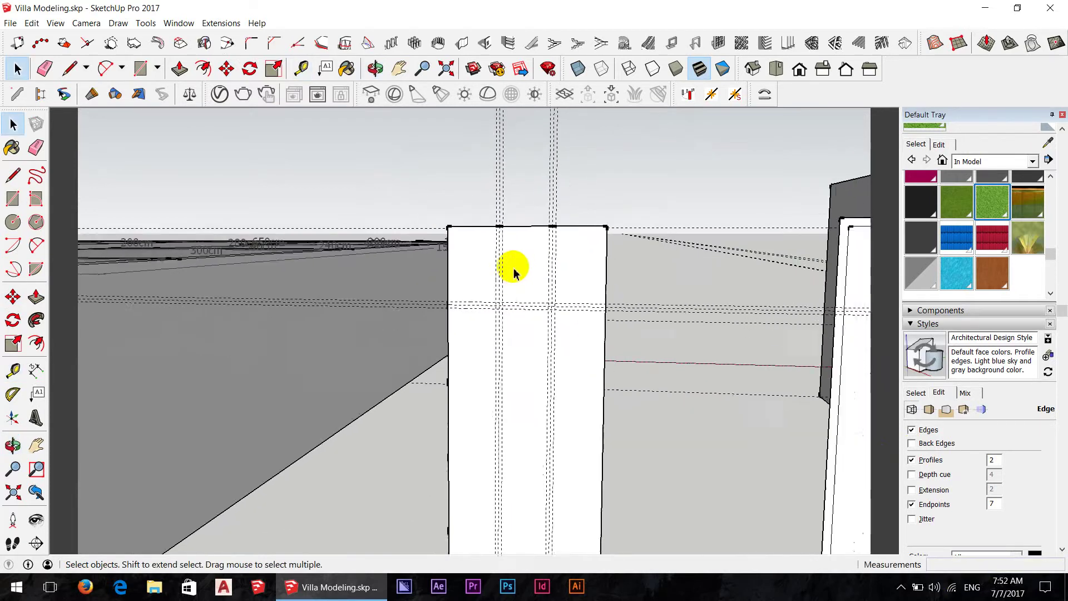
pyautogui.moveTo(514, 272)
pyautogui.mouseDown(button='middle')
pyautogui.moveTo(637, 277)
pyautogui.moveTo(608, 279)
pyautogui.mouseUp(button='middle')
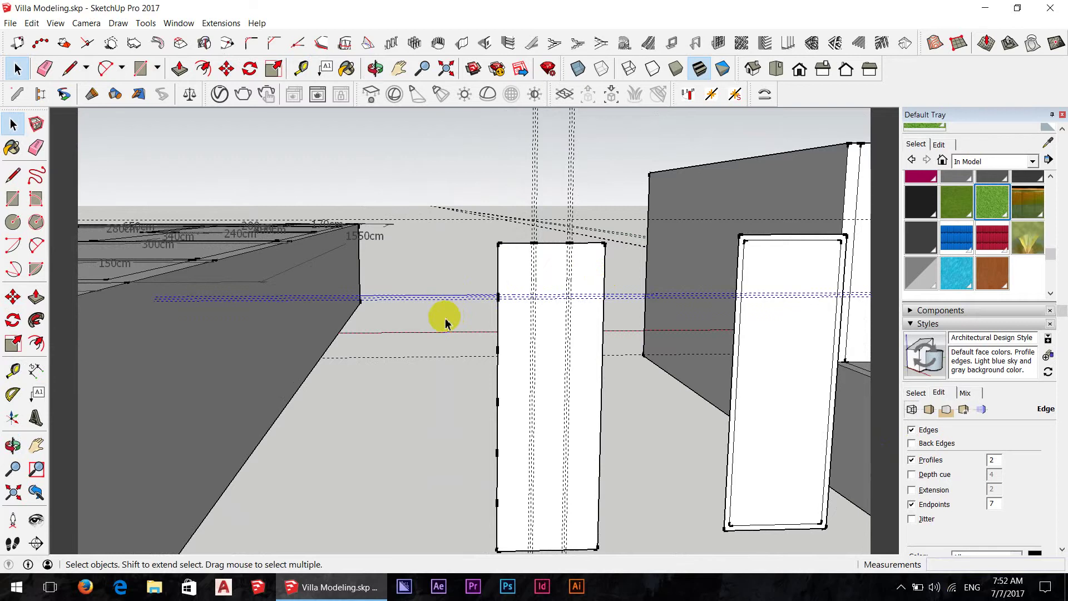
pyautogui.scroll(2, 495, 304)
pyautogui.scroll(2, 499, 304)
pyautogui.press('m')
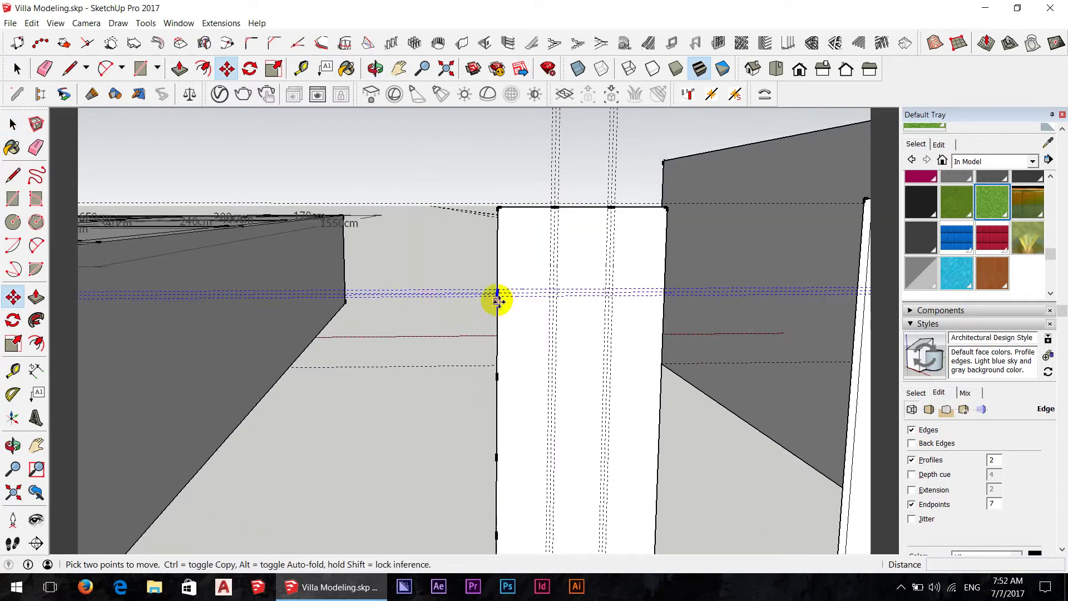
pyautogui.scroll(2, 499, 295)
pyautogui.click(500, 287)
pyautogui.scroll(-2, 499, 287)
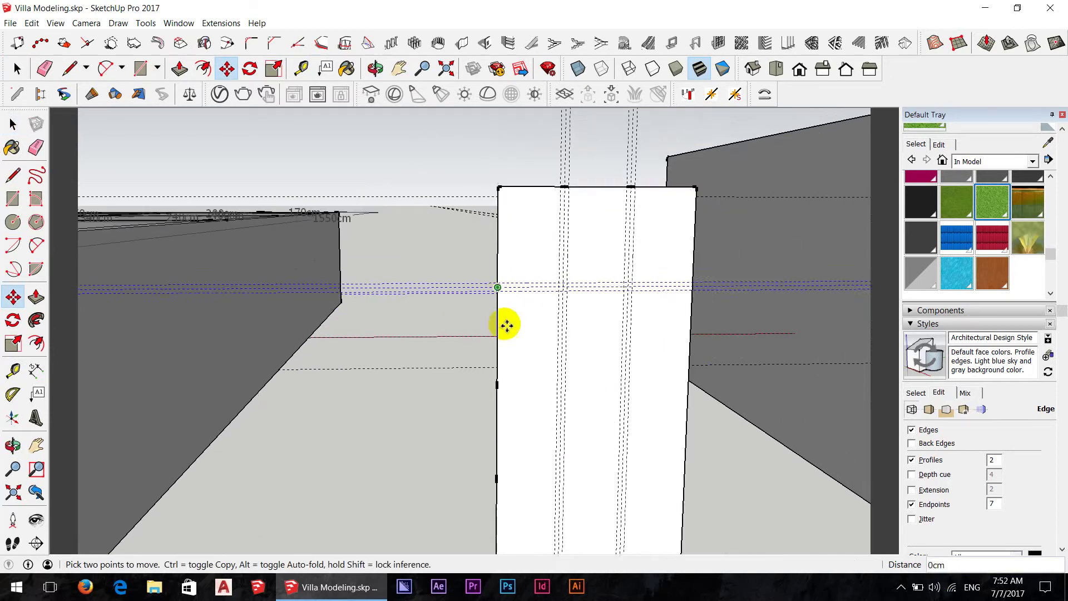
pyautogui.press('ctrl')
pyautogui.click(499, 389)
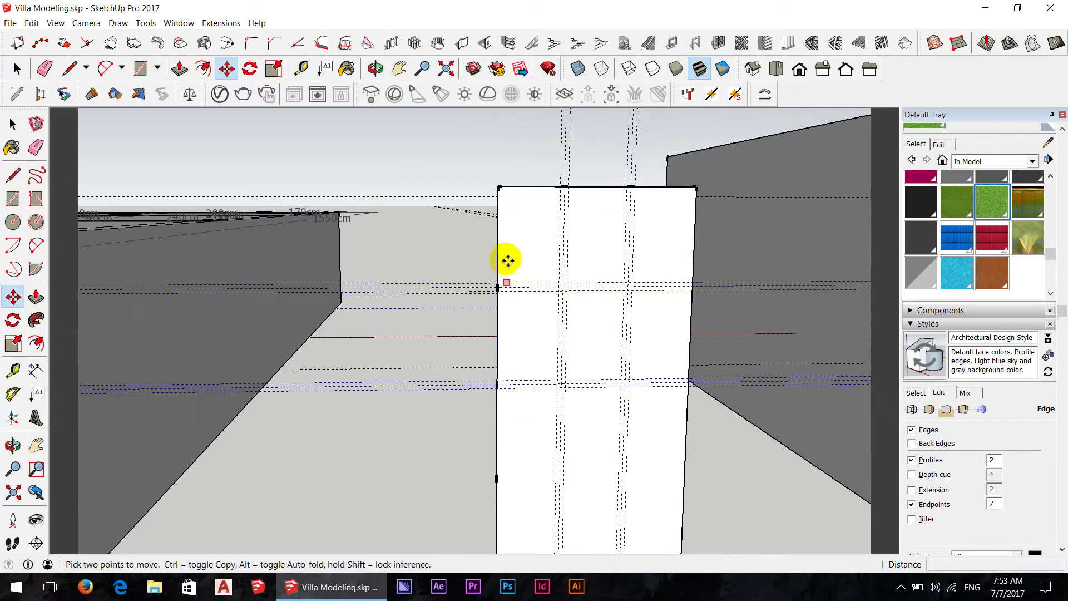
pyautogui.scroll(-3, 508, 262)
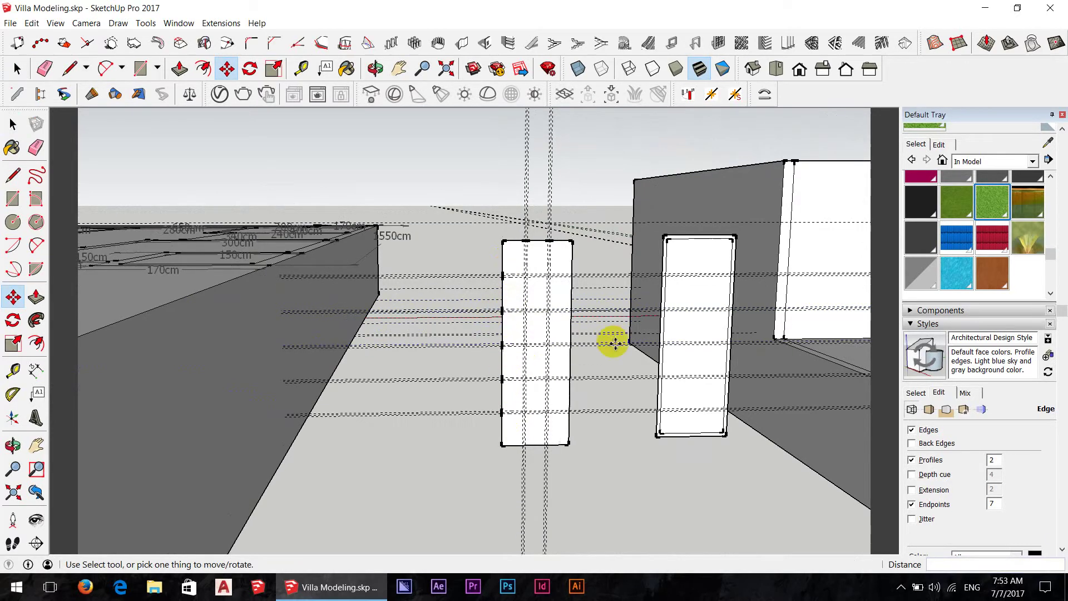
# Step: Orbit to view both panels and start insetting the panel face's outline
pyautogui.moveTo(615, 341)
pyautogui.mouseDown(button='middle')
pyautogui.moveTo(445, 347)
pyautogui.moveTo(632, 358)
pyautogui.moveTo(610, 349)
pyautogui.moveTo(611, 217)
pyautogui.moveTo(591, 225)
pyautogui.moveTo(579, 205)
pyautogui.mouseUp(button='middle')
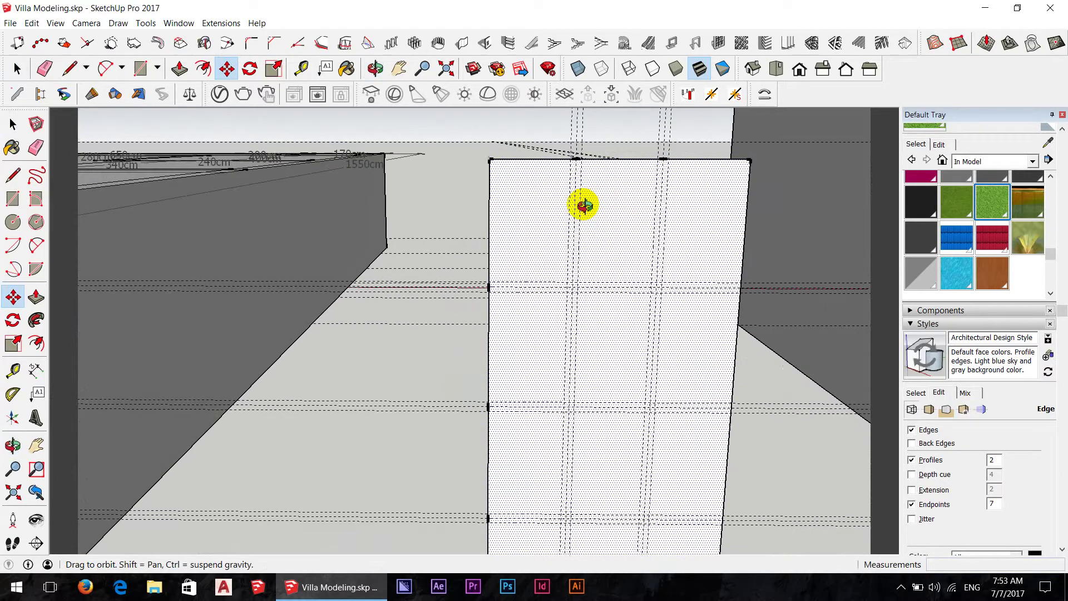
pyautogui.scroll(-5, 456, 198)
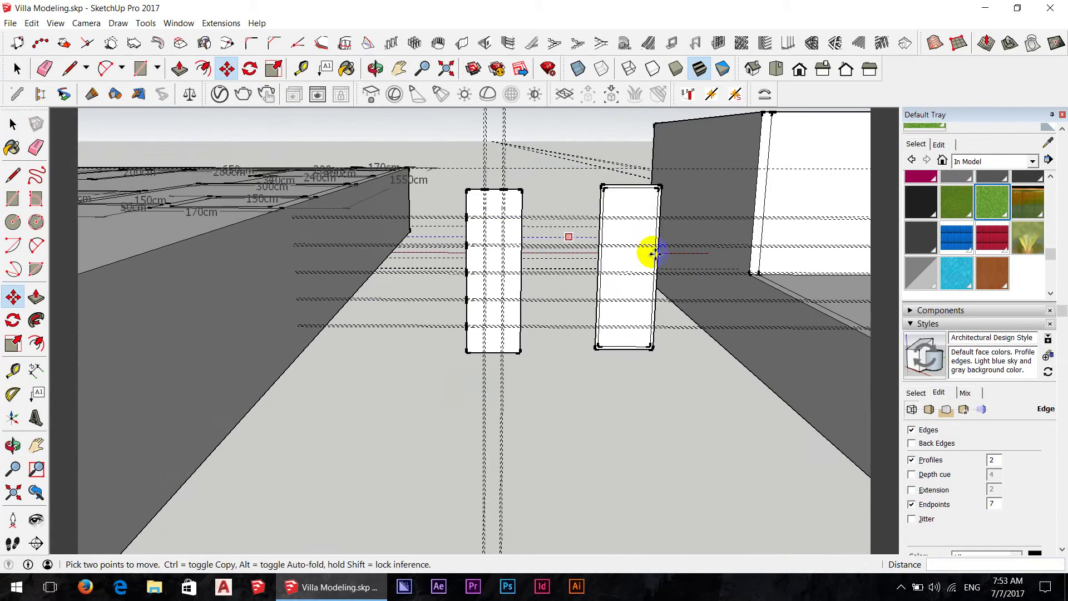
pyautogui.scroll(1, 617, 206)
pyautogui.scroll(2, 395, 202)
pyautogui.scroll(2, 451, 210)
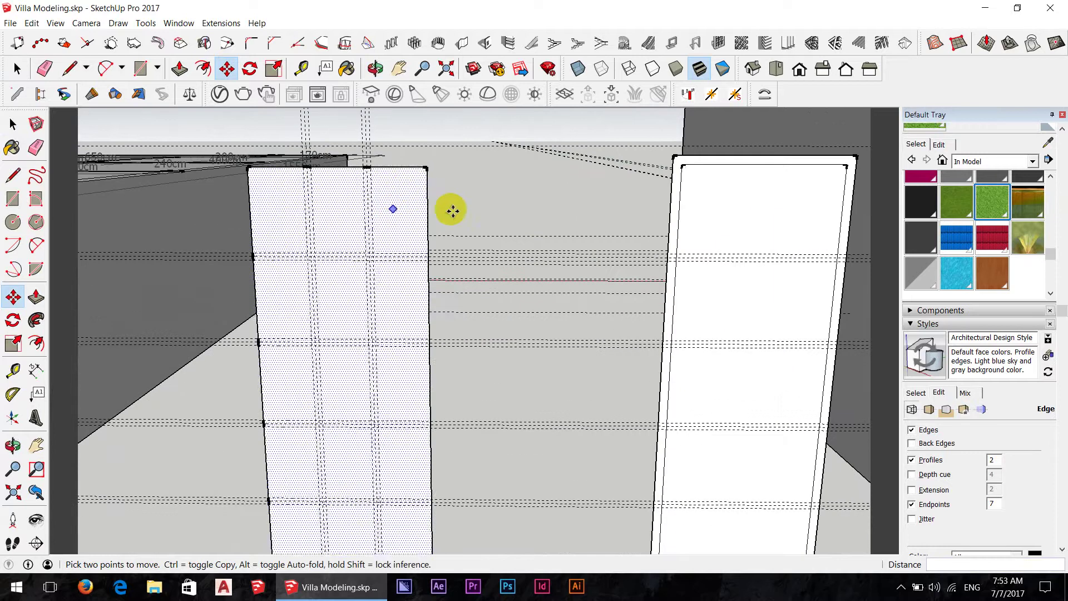
pyautogui.scroll(2, 341, 261)
pyautogui.press('f')
pyautogui.click(267, 194)
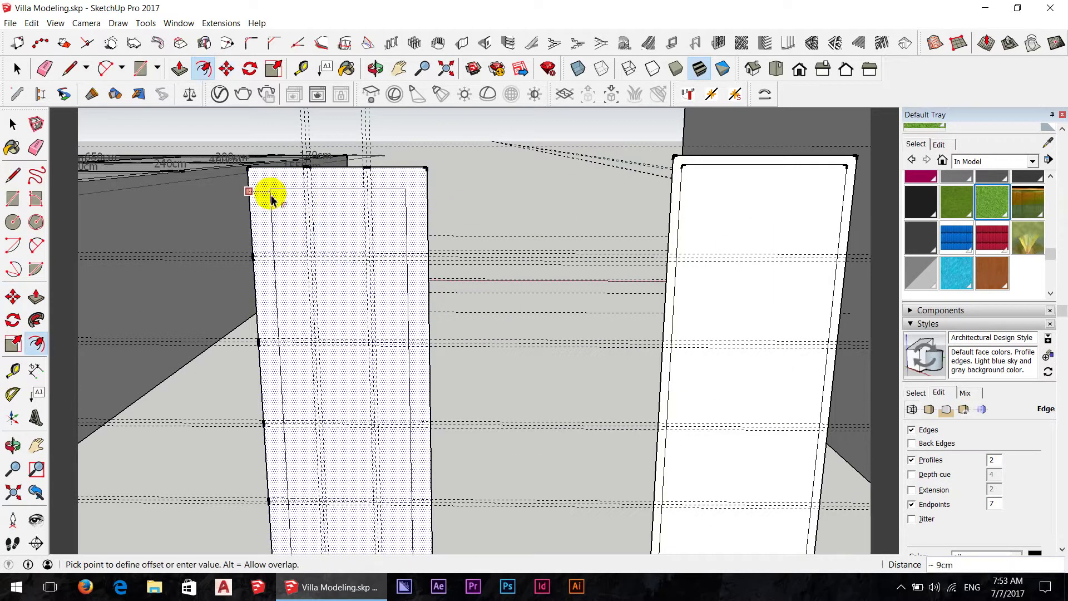
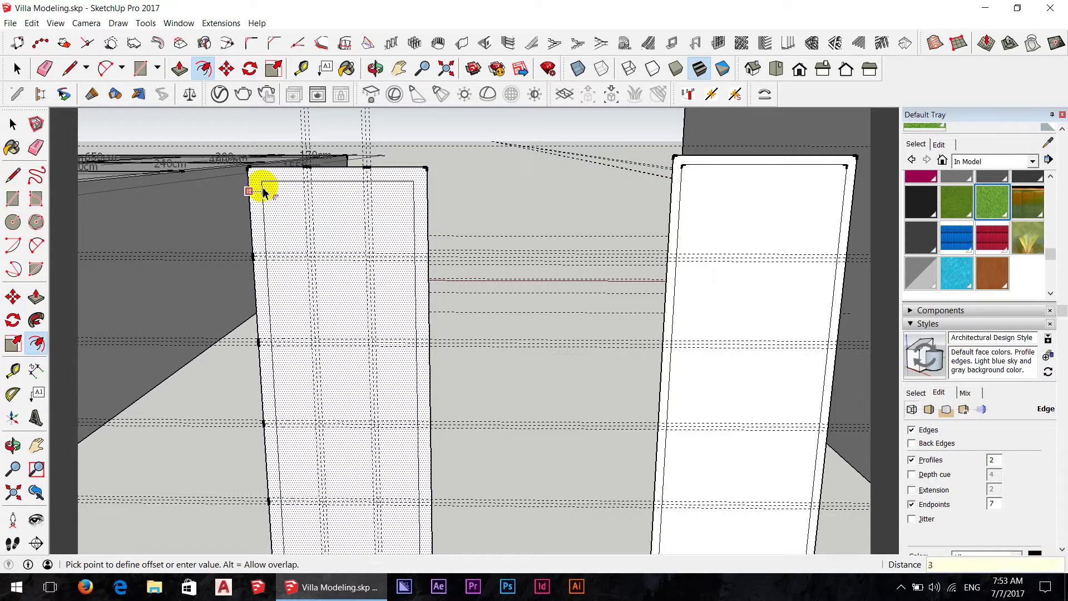
# Step: Finish the 3 cm inset on the left panel face
pyautogui.press('Return')
pyautogui.moveTo(259, 193)
pyautogui.mouseDown(button='middle')
pyautogui.moveTo(396, 220)
pyautogui.moveTo(529, 200)
pyautogui.moveTo(436, 210)
pyautogui.moveTo(388, 255)
pyautogui.mouseUp(button='middle')
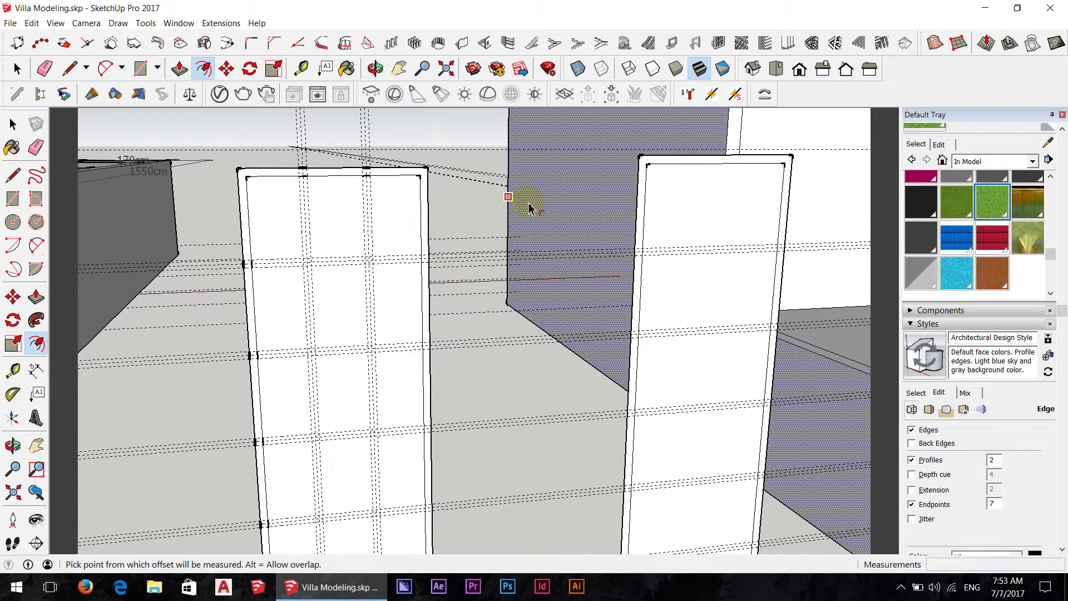
pyautogui.scroll(-4, 443, 200)
pyautogui.scroll(3, 448, 200)
pyautogui.scroll(2, 415, 210)
pyautogui.scroll(1, 414, 210)
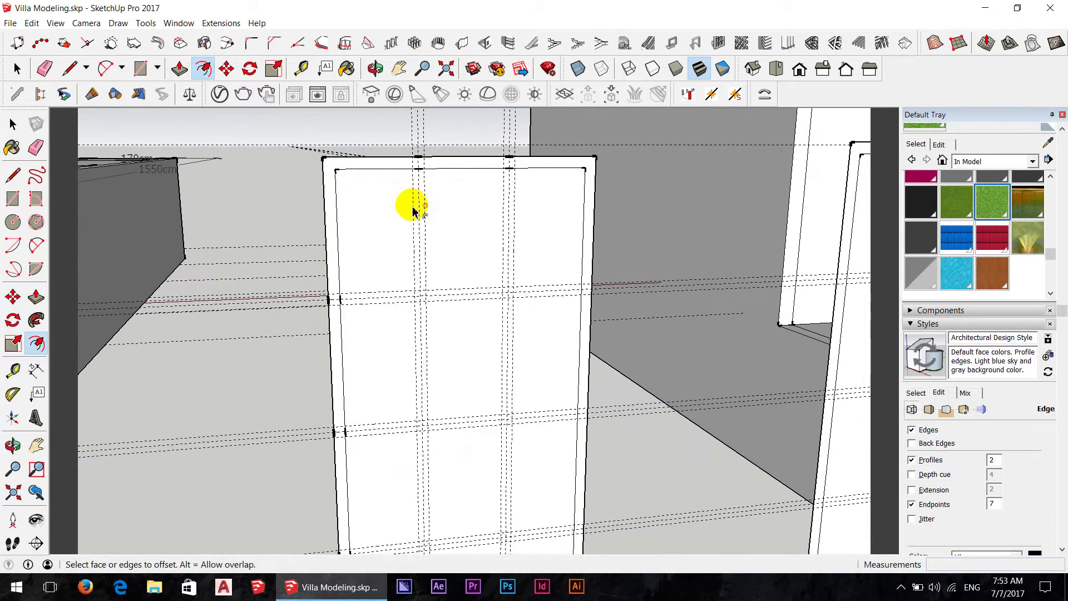
pyautogui.click(405, 208)
# Step: Draw two thin vertical strips from top to bottom of the panel face
pyautogui.press('r')
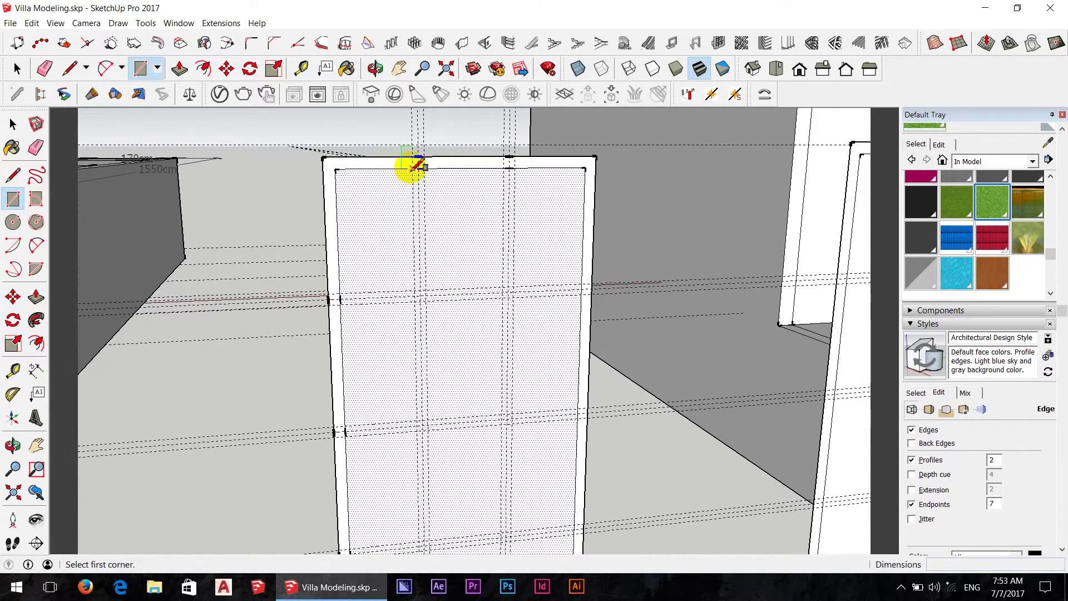
pyautogui.click(414, 168)
pyautogui.scroll(-2, 423, 178)
pyautogui.scroll(-2, 435, 375)
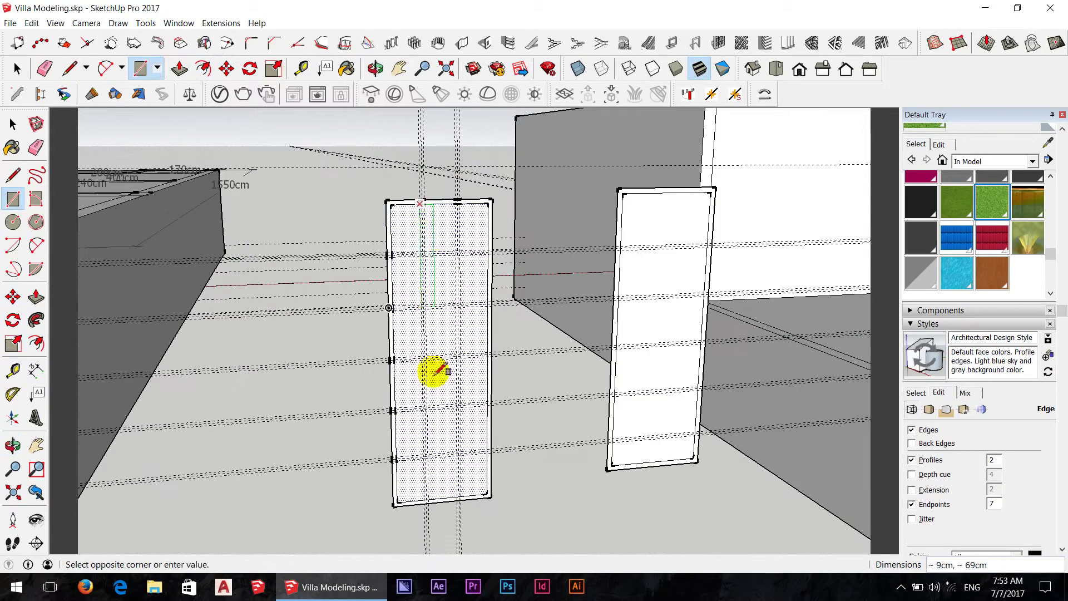
pyautogui.scroll(2, 429, 507)
pyautogui.scroll(2, 433, 502)
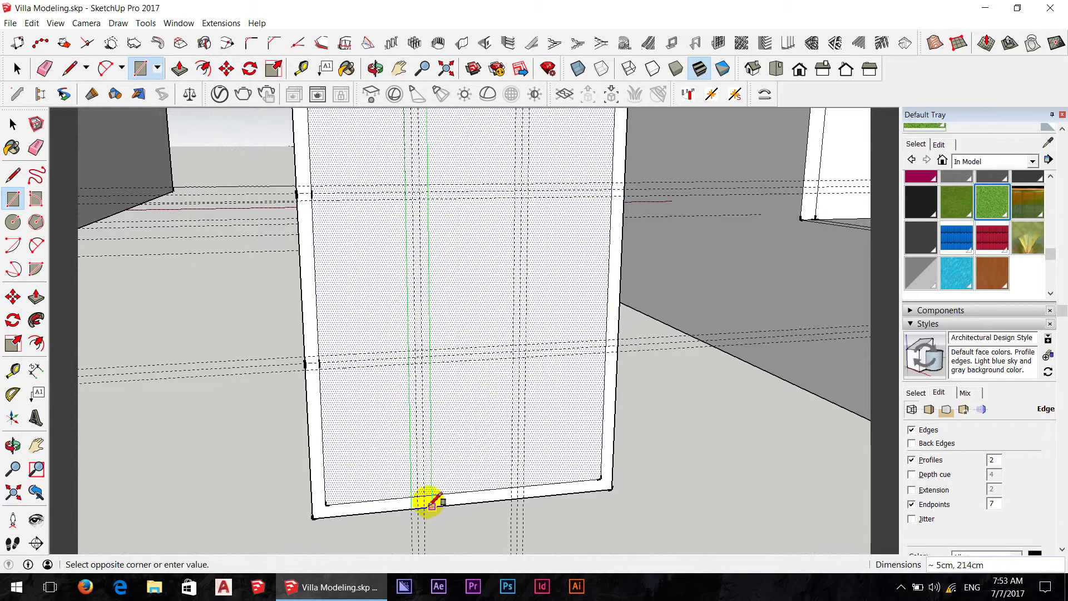
pyautogui.click(427, 502)
pyautogui.scroll(-1, 434, 501)
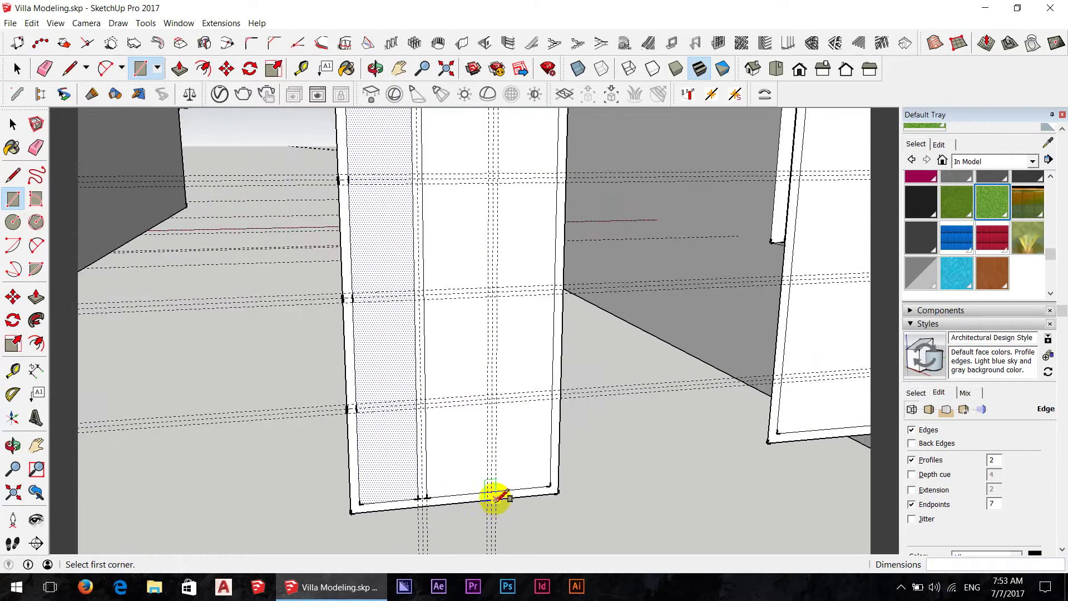
pyautogui.scroll(1, 494, 497)
pyautogui.scroll(1, 496, 491)
pyautogui.click(495, 490)
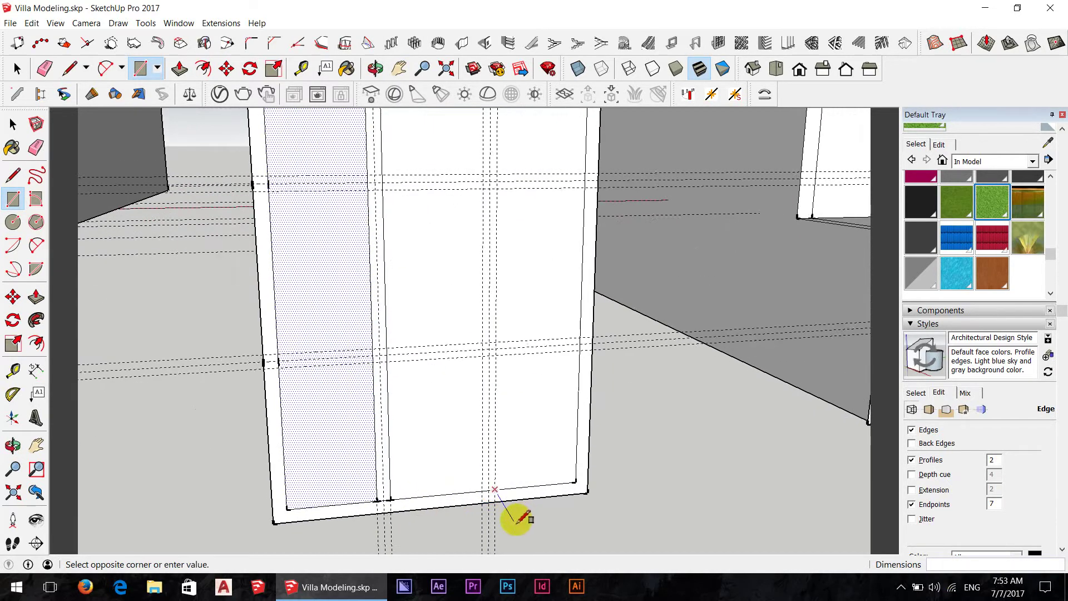
pyautogui.moveTo(530, 377)
pyautogui.mouseDown(button='middle')
pyautogui.moveTo(529, 341)
pyautogui.moveTo(501, 411)
pyautogui.moveTo(485, 195)
pyautogui.mouseUp(button='middle')
pyautogui.scroll(-1, 494, 400)
pyautogui.scroll(2, 501, 156)
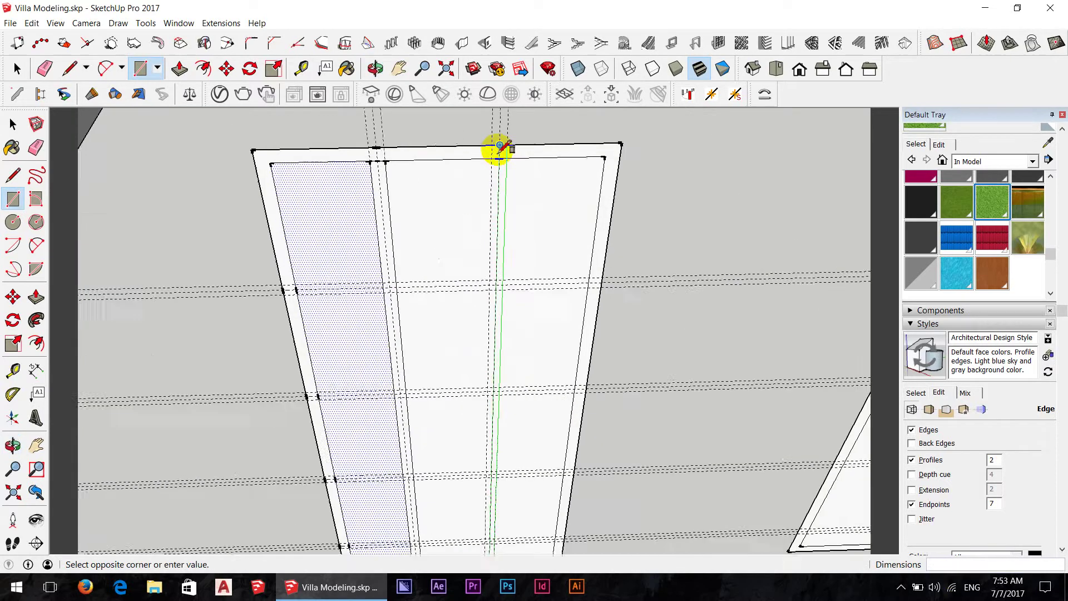
pyautogui.scroll(2, 499, 149)
pyautogui.click(486, 167)
pyautogui.scroll(-2, 560, 172)
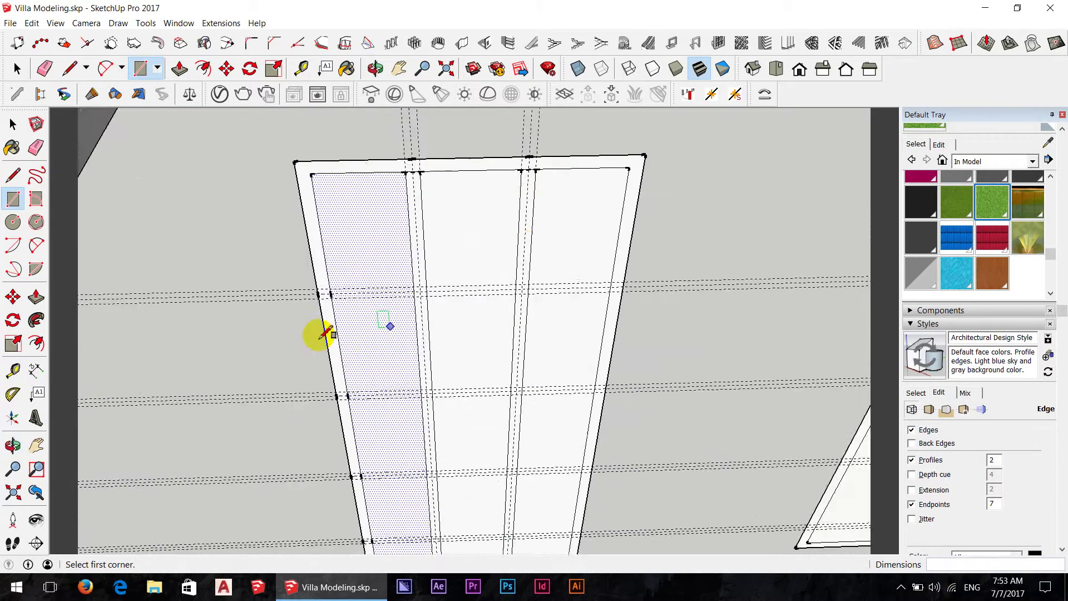
pyautogui.scroll(2, 331, 283)
# Step: Draw the first thin horizontal bar edge to edge across the panel
pyautogui.click(329, 279)
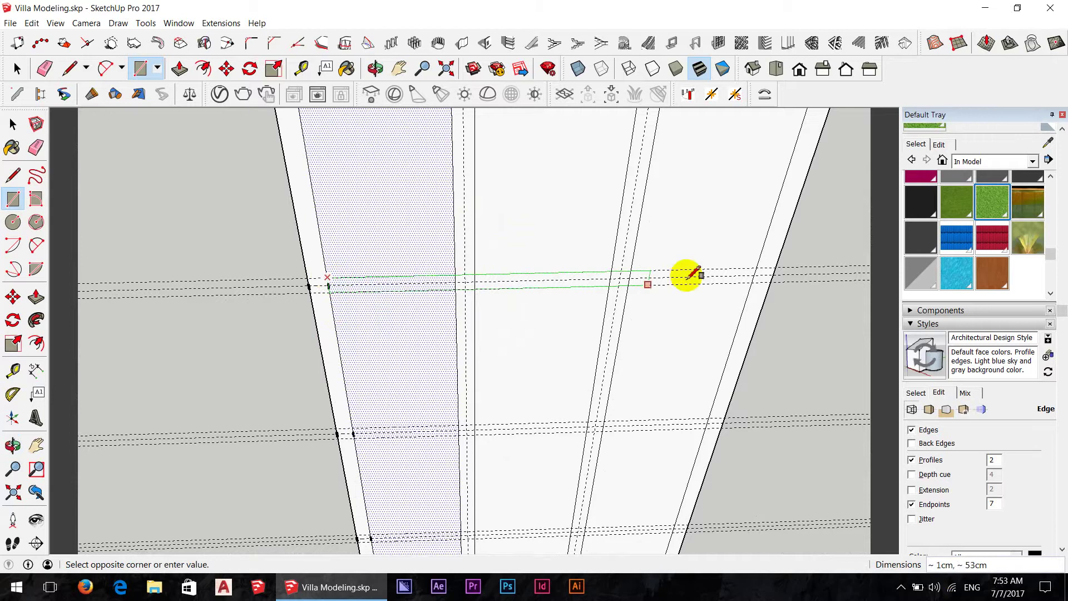
pyautogui.click(753, 283)
pyautogui.click(352, 427)
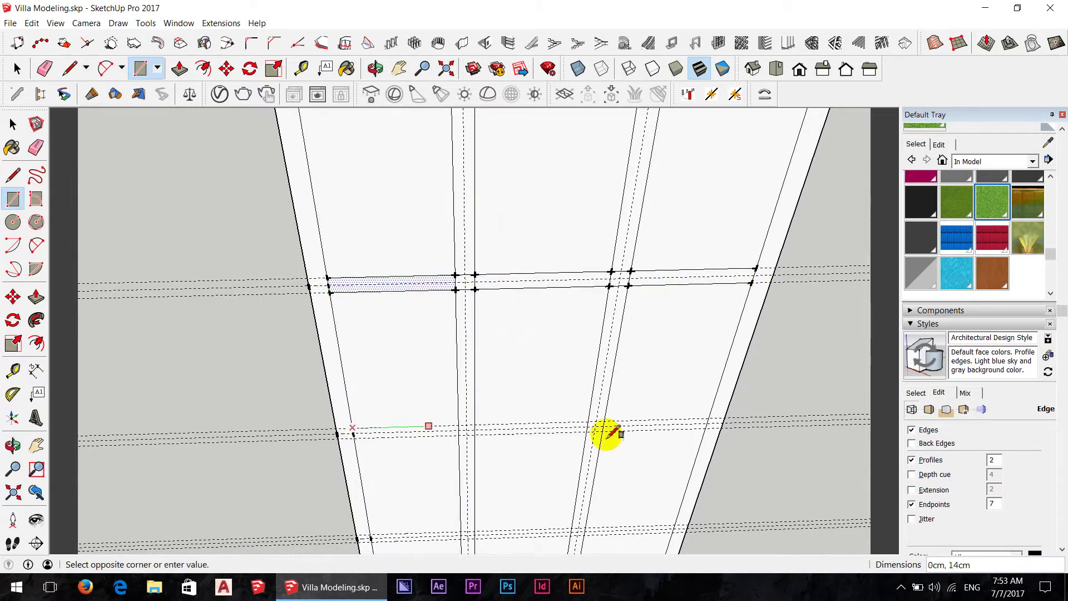
pyautogui.press('Escape')
pyautogui.scroll(-3, 668, 334)
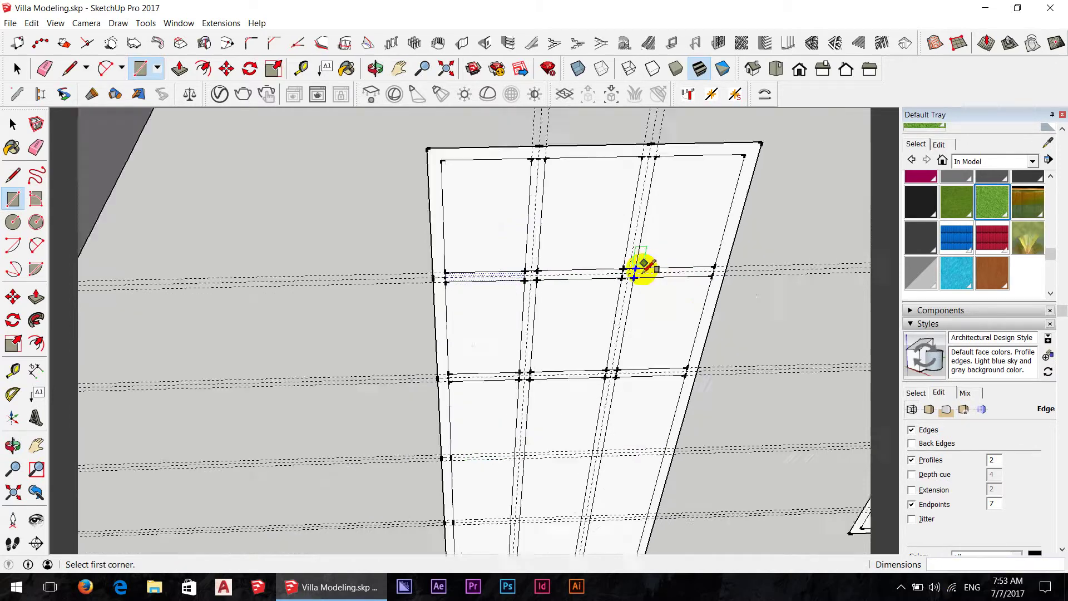
pyautogui.scroll(3, 639, 267)
# Step: Add further thin horizontal bars across the panel to form the grid rows
pyautogui.click(368, 443)
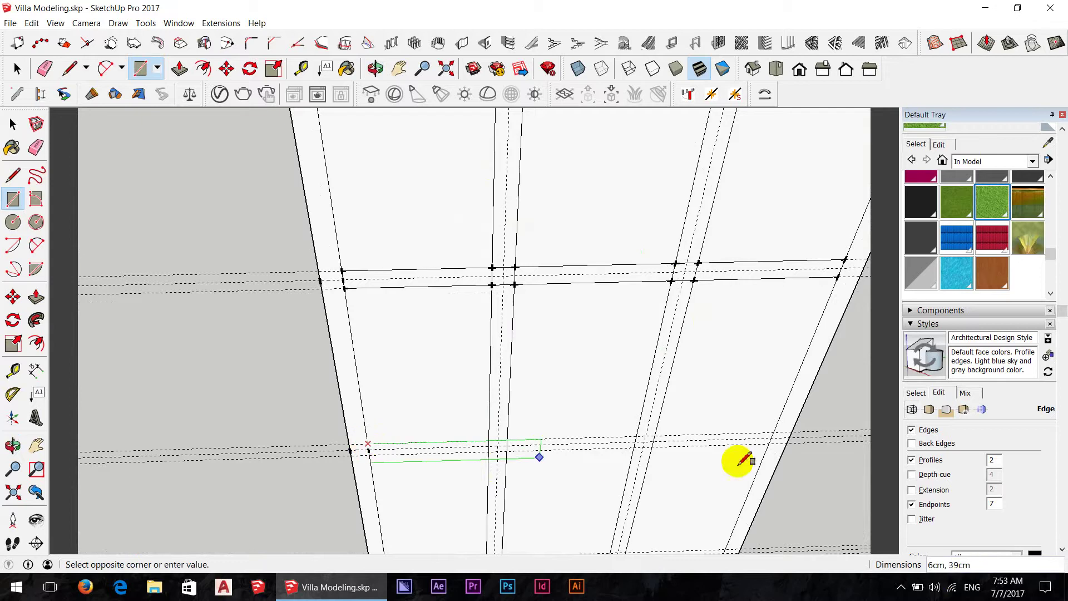
pyautogui.moveTo(643, 310); pyautogui.dragTo(572, 409, button='middle')
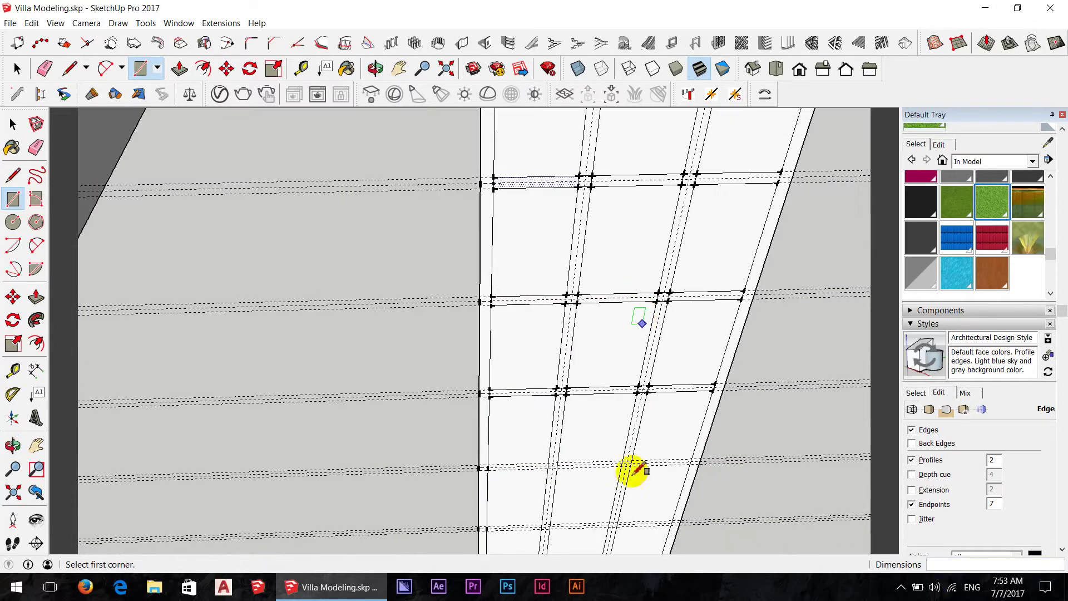
pyautogui.scroll(-3, 572, 409)
pyautogui.scroll(-2, 453, 406)
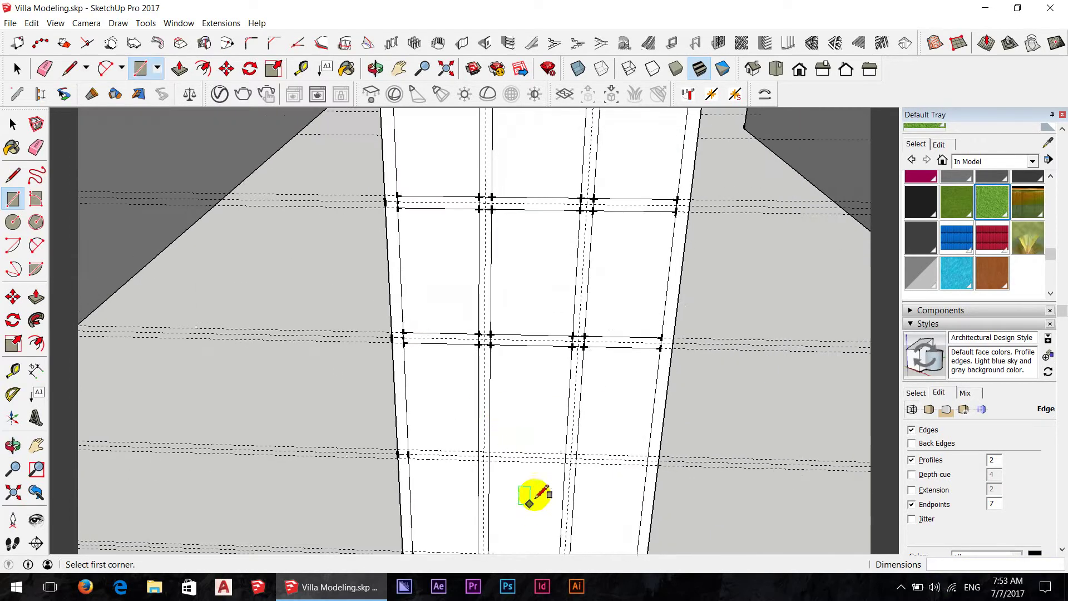
pyautogui.scroll(-2, 534, 493)
pyautogui.scroll(-3, 549, 458)
pyautogui.scroll(3, 551, 509)
pyautogui.scroll(2, 490, 440)
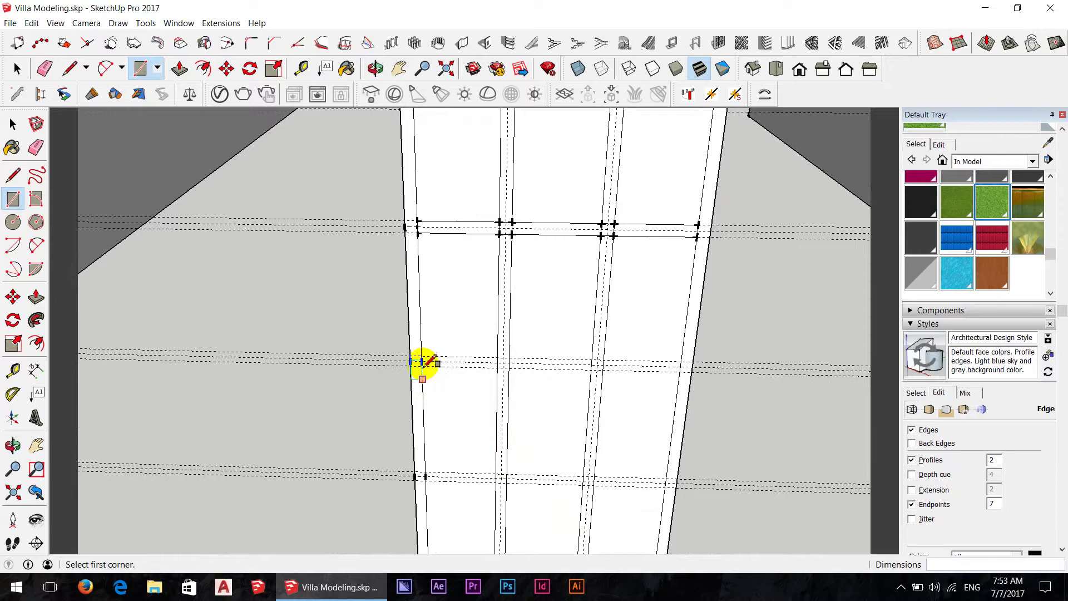
pyautogui.scroll(2, 422, 361)
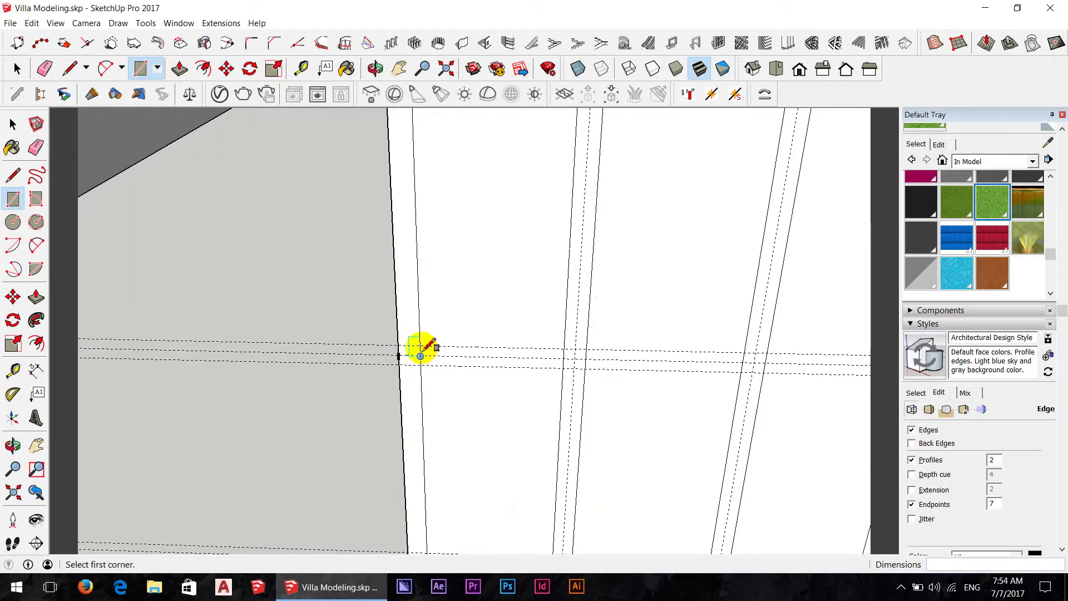
pyautogui.scroll(-2, 421, 351)
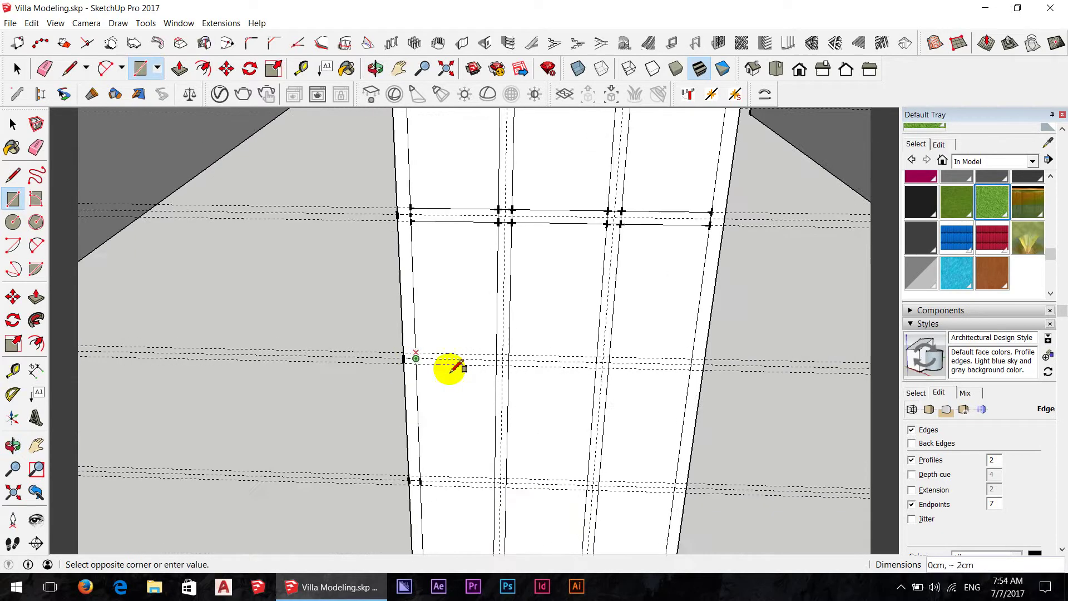
pyautogui.click(691, 370)
pyautogui.scroll(2, 437, 480)
pyautogui.click(411, 472)
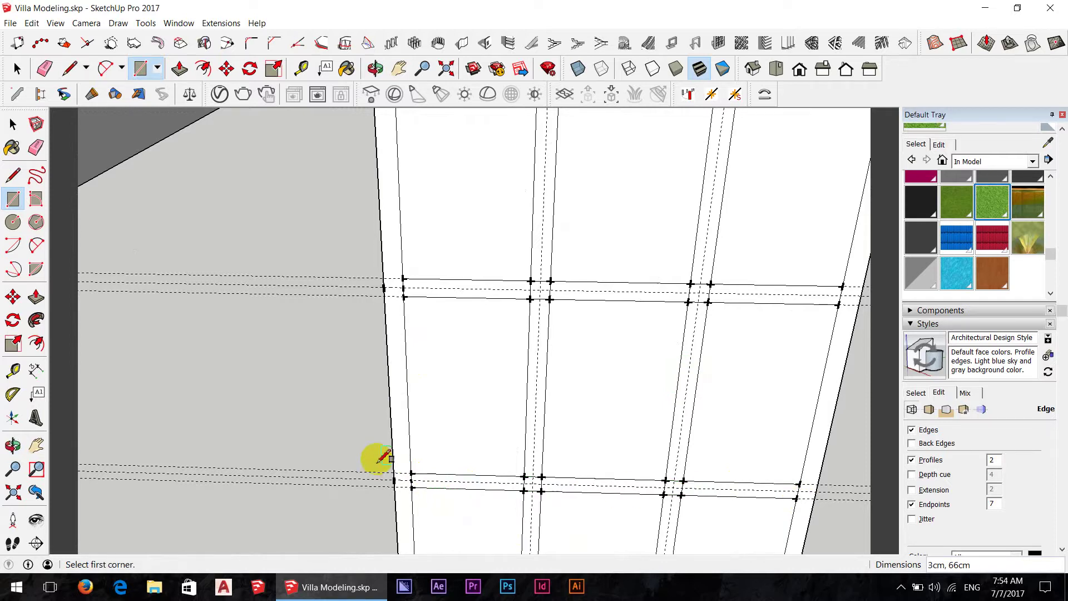
pyautogui.scroll(-4, 383, 456)
pyautogui.scroll(2, 446, 483)
pyautogui.scroll(2, 421, 465)
pyautogui.scroll(1, 425, 453)
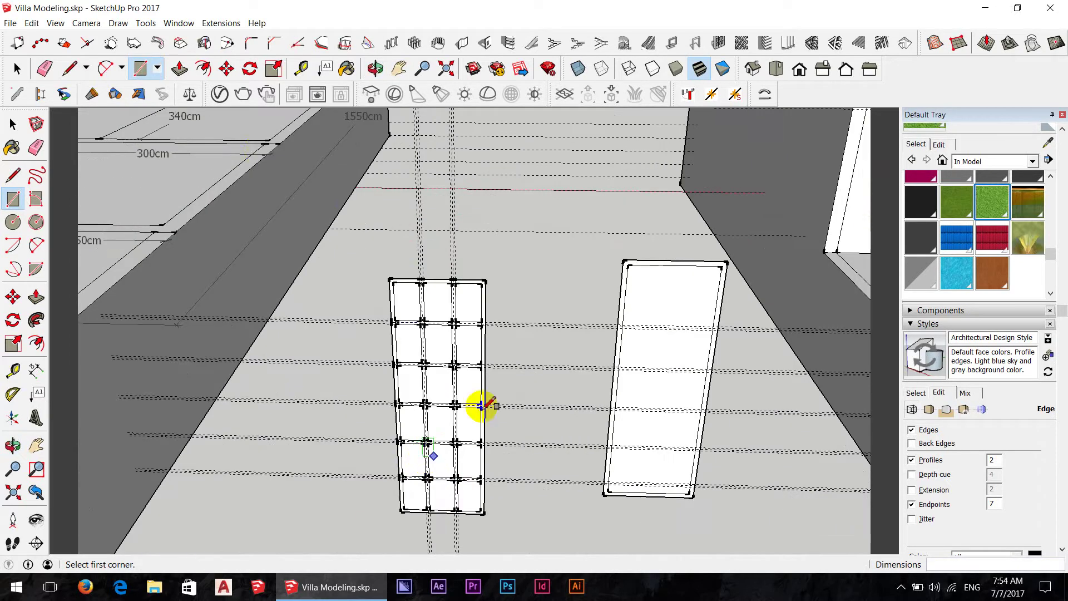
pyautogui.click(31, 22)
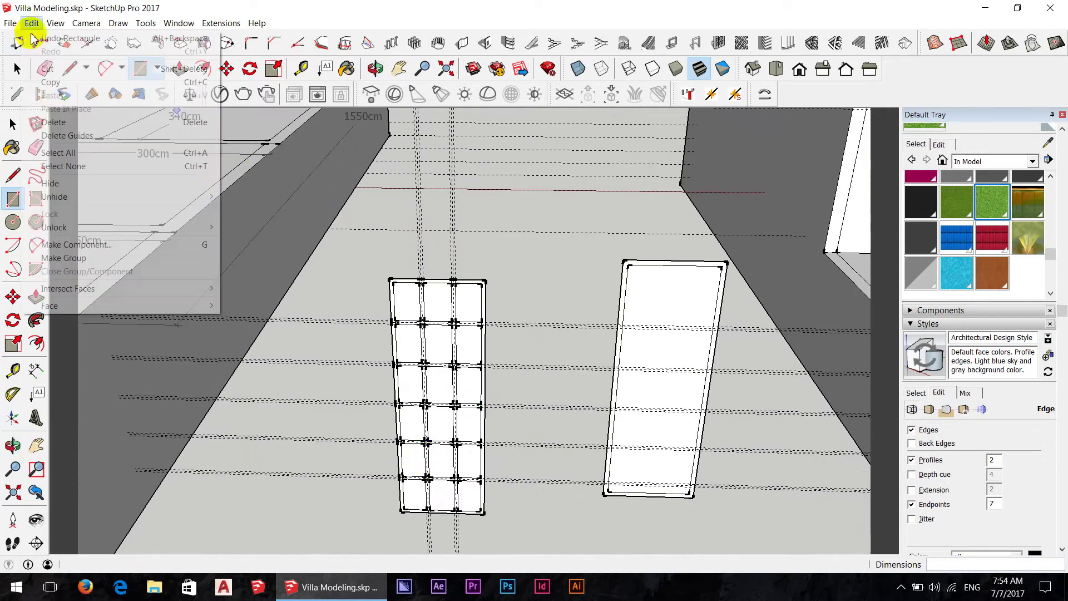
pyautogui.click(60, 137)
pyautogui.scroll(3, 556, 425)
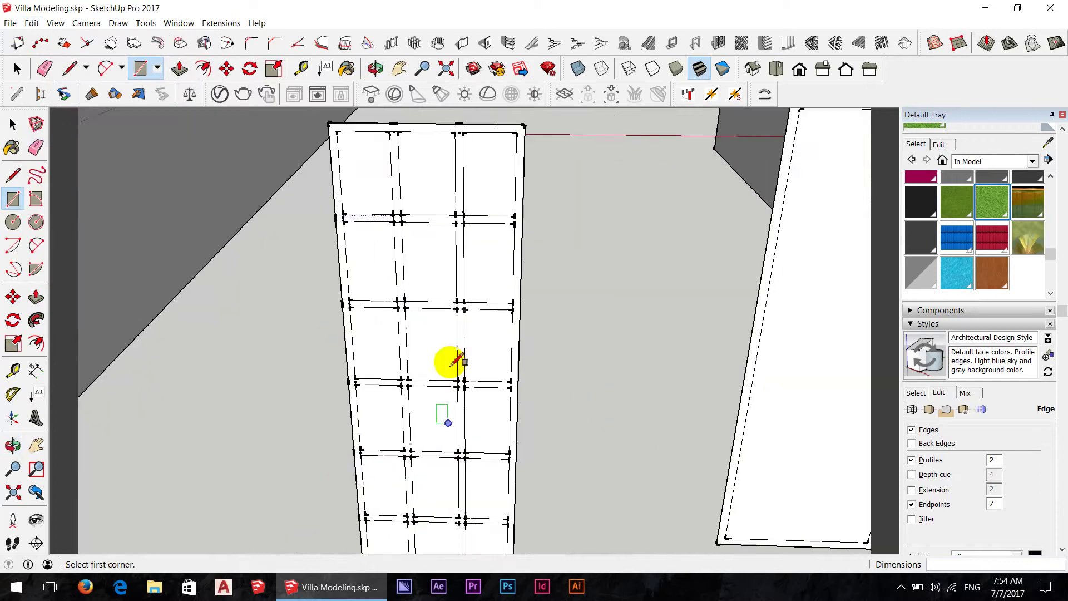
pyautogui.scroll(2, 448, 362)
pyautogui.moveTo(460, 336); pyautogui.dragTo(473, 349, button='middle')
pyautogui.press('space')
pyautogui.scroll(-2, 469, 323)
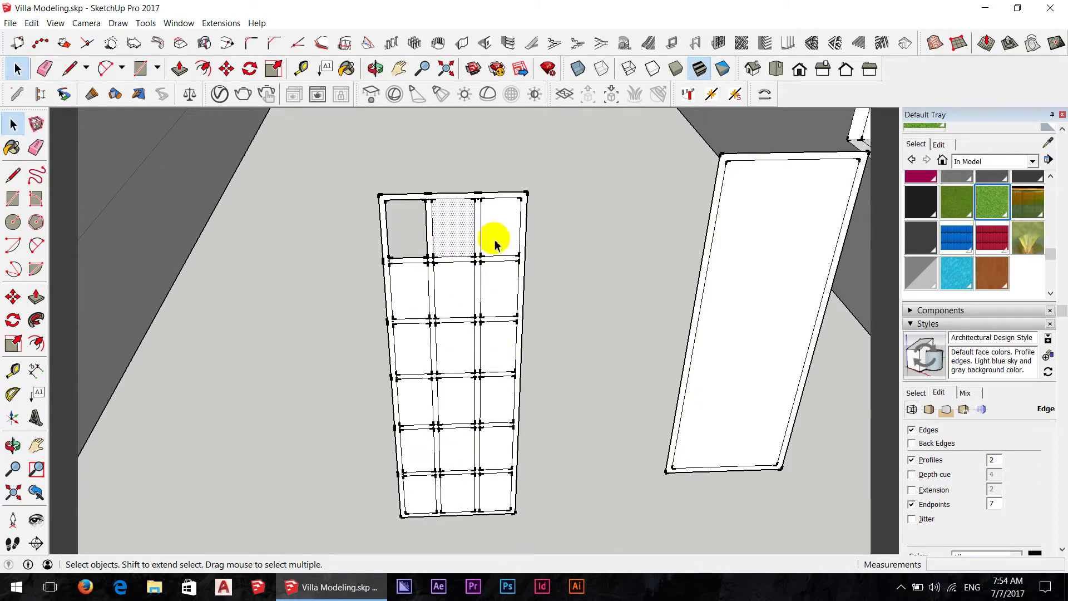
pyautogui.click(499, 269)
pyautogui.press('Delete')
pyautogui.click(448, 292)
pyautogui.press('Delete')
pyautogui.click(417, 305)
pyautogui.press('Delete')
pyautogui.click(417, 341)
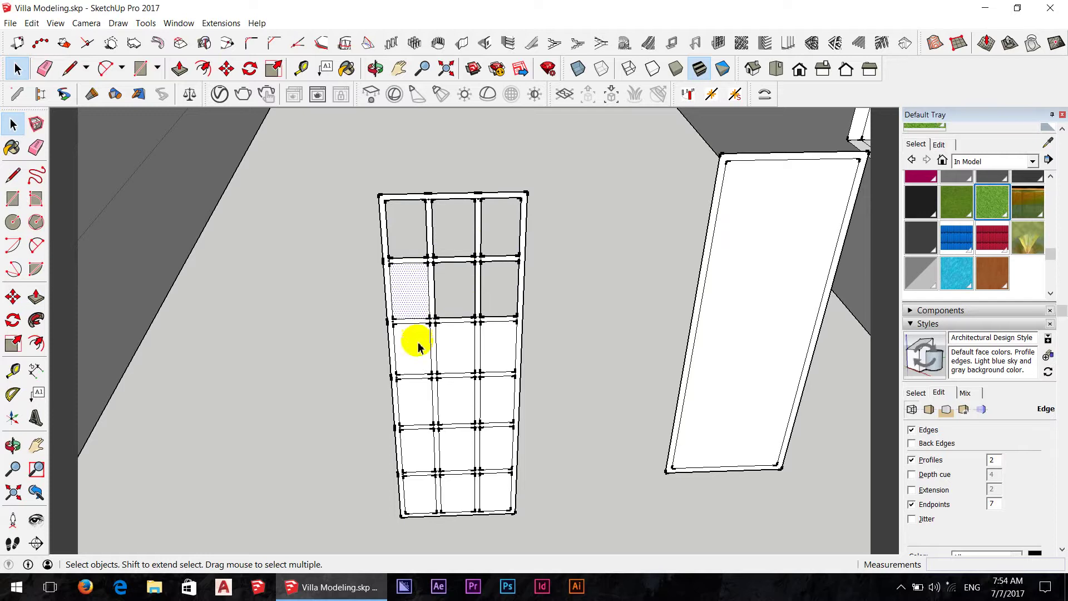
pyautogui.click(473, 356)
pyautogui.press('Delete')
pyautogui.press('Delete')
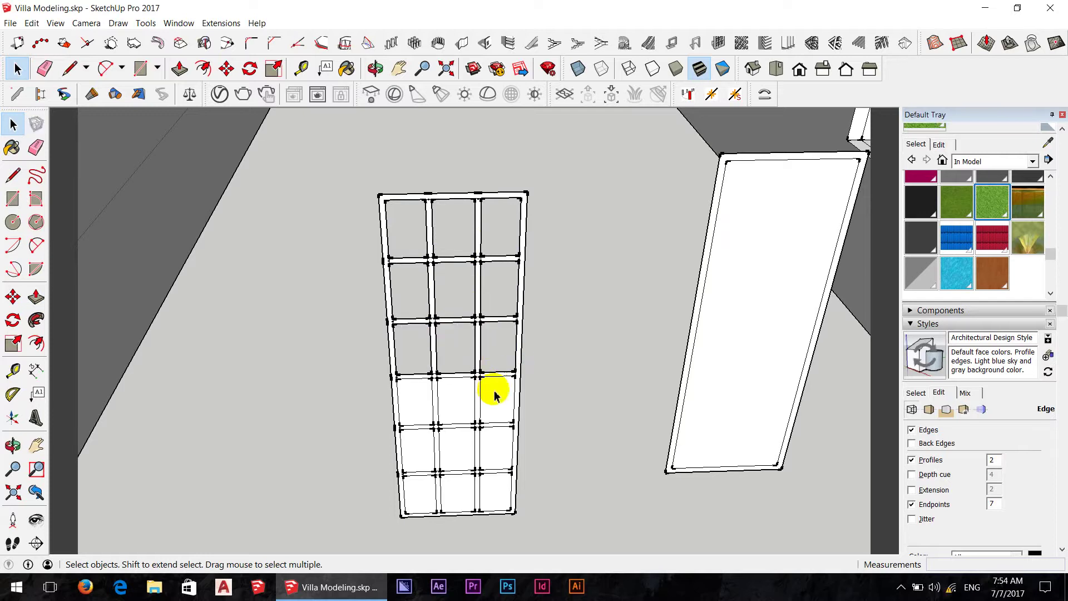
pyautogui.press('Delete')
pyautogui.click(417, 399)
pyautogui.press('Delete')
pyautogui.click(445, 412)
pyautogui.press('Delete')
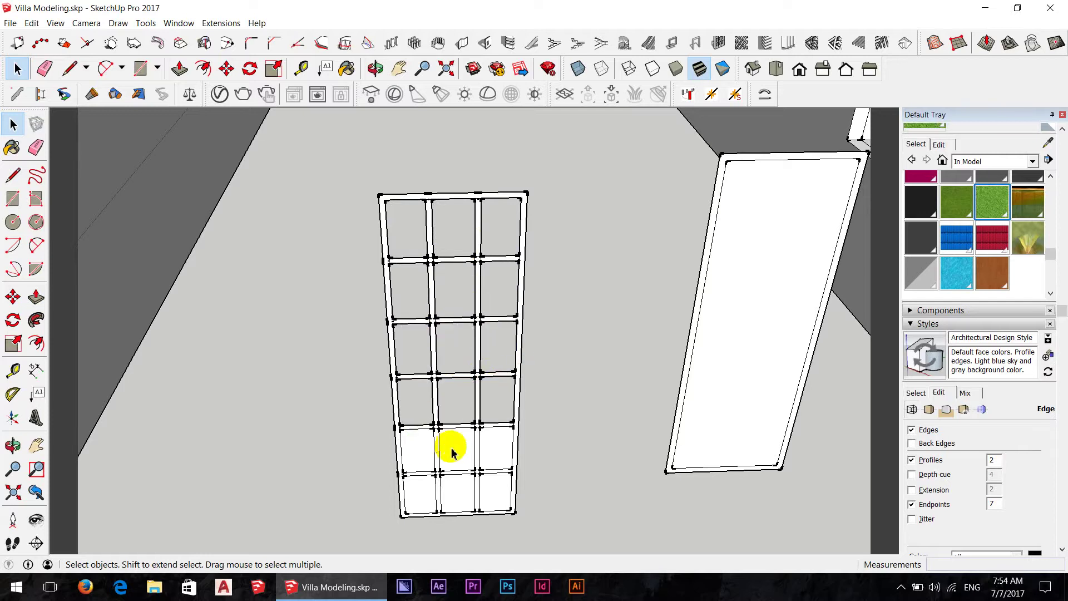
pyautogui.click(467, 450)
pyautogui.press('Delete')
pyautogui.press('Delete')
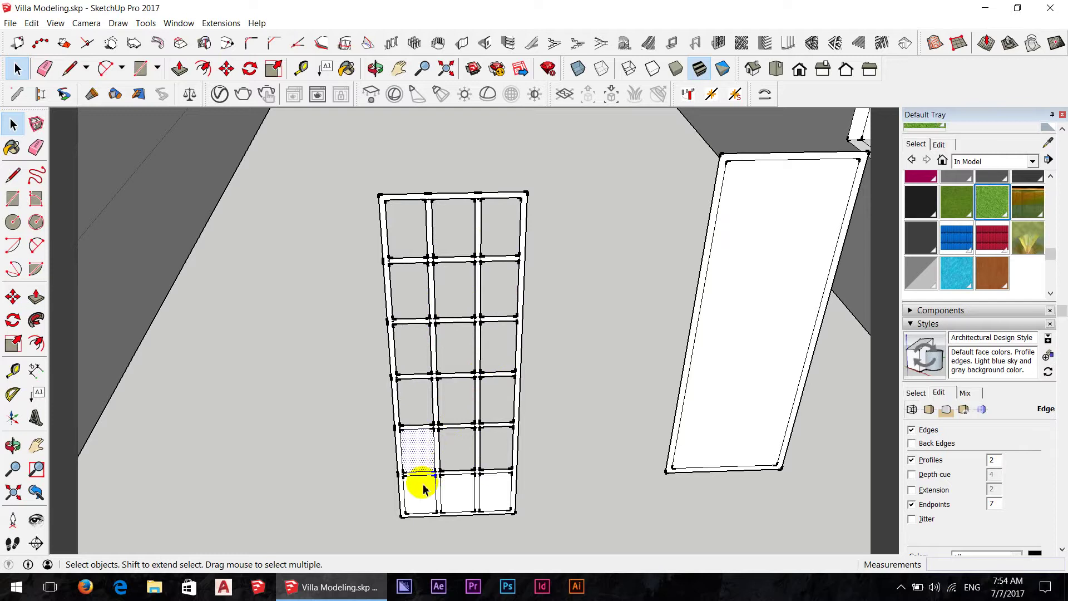
pyautogui.click(423, 488)
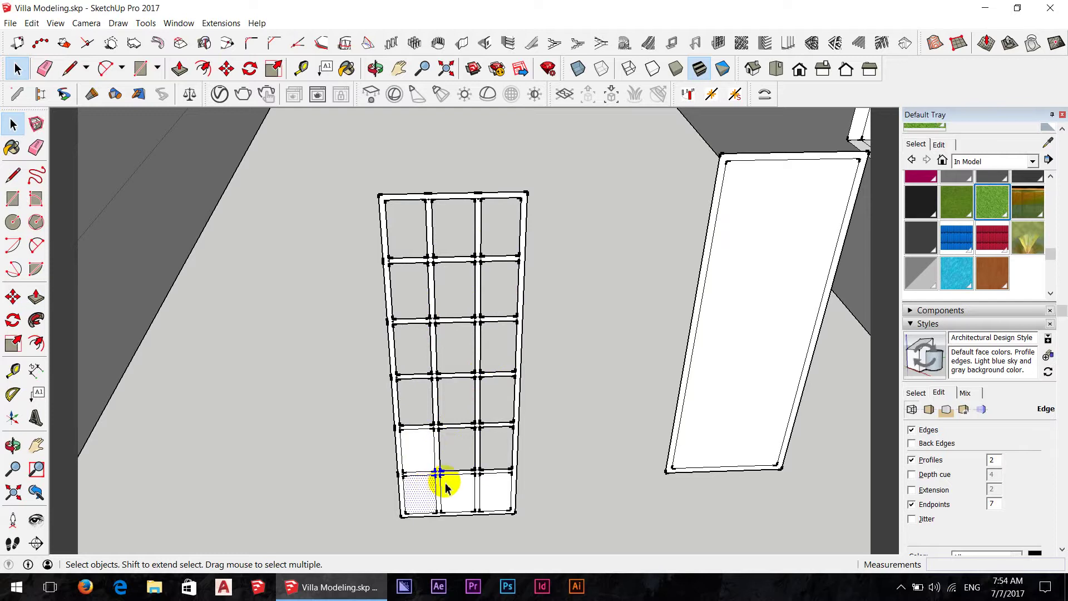
pyautogui.click(497, 490)
pyautogui.press('Delete')
pyautogui.scroll(3, 428, 456)
pyautogui.moveTo(477, 436); pyautogui.dragTo(413, 252, button='middle')
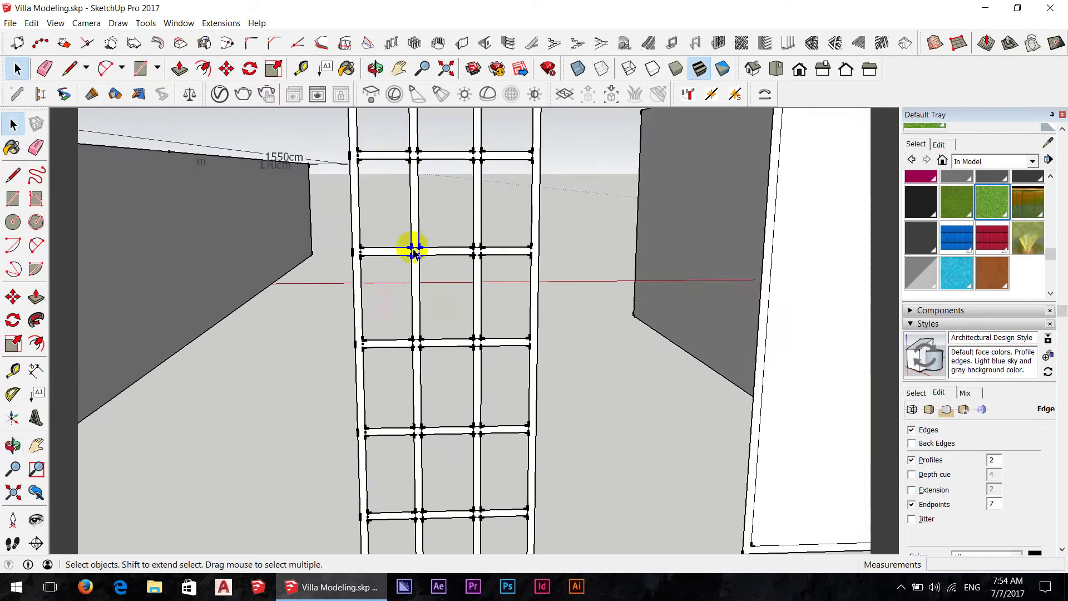
pyautogui.scroll(2, 413, 252)
pyautogui.scroll(1, 414, 251)
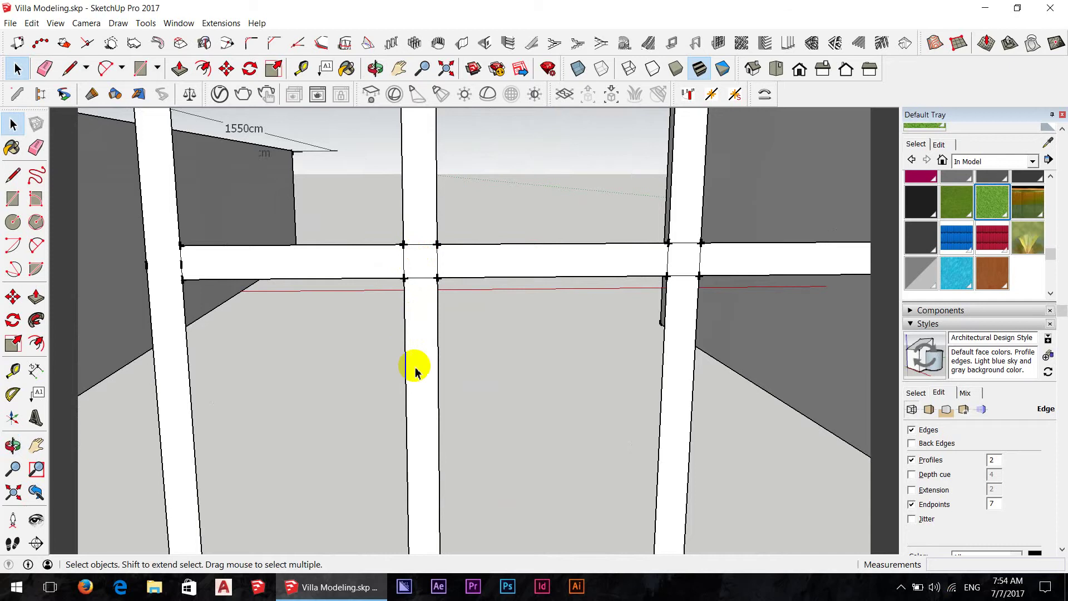
pyautogui.scroll(-3, 417, 370)
pyautogui.scroll(1, 423, 268)
# Step: Erase the short edges crossing the top band and turn off edge endpoint marks
pyautogui.scroll(1, 423, 261)
pyautogui.press('e')
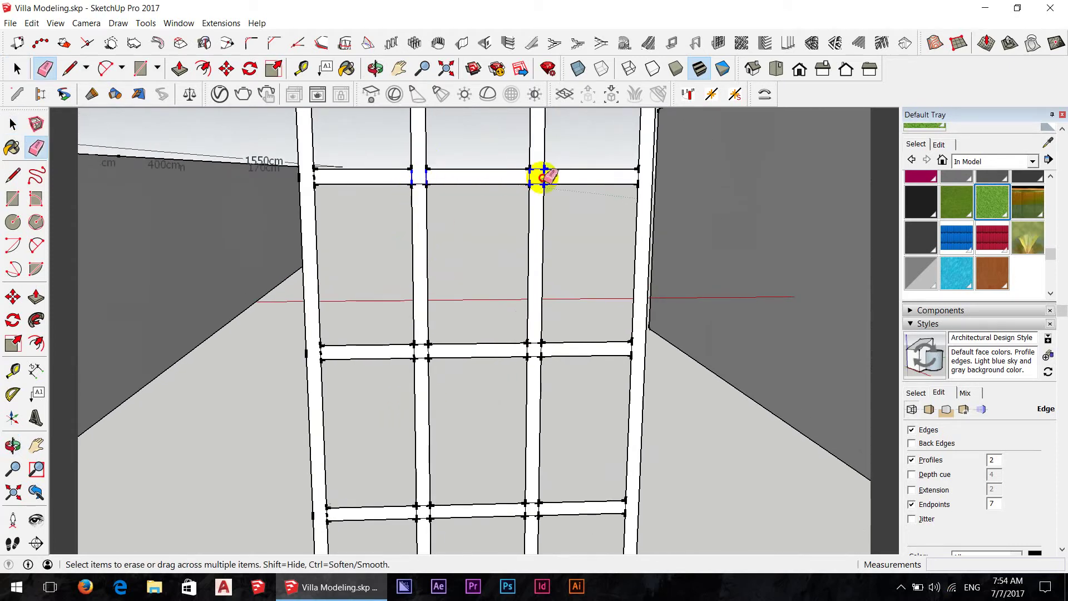
pyautogui.moveTo(543, 177); pyautogui.dragTo(635, 177)
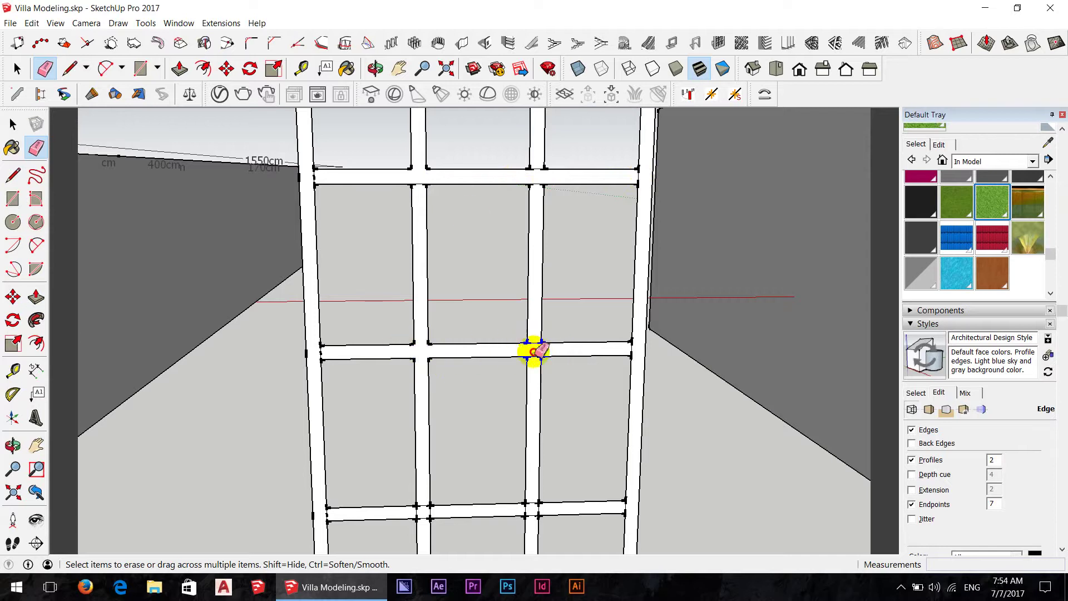
pyautogui.click(912, 503)
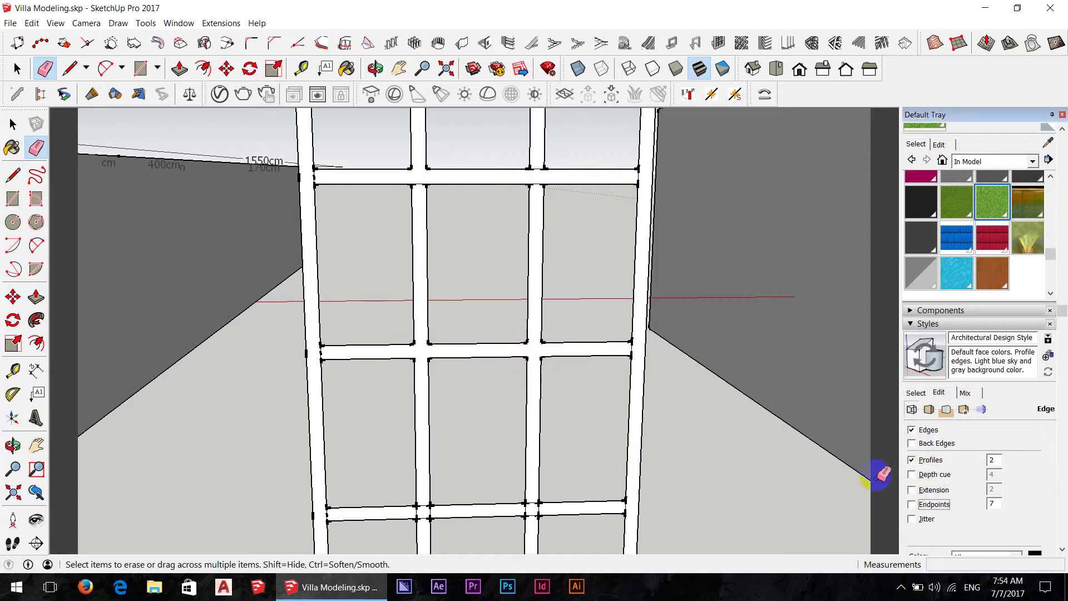
# Step: Erase the crossing edges on the lower bands so they run continuous
pyautogui.scroll(3, 557, 506)
pyautogui.moveTo(558, 502); pyautogui.dragTo(537, 488)
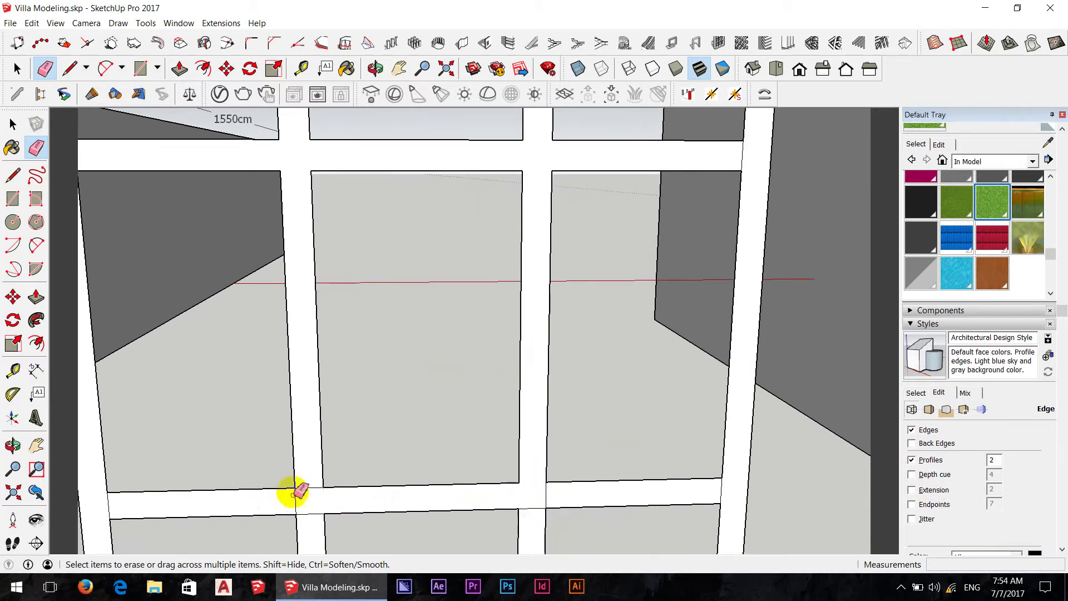
pyautogui.scroll(-2, 436, 291)
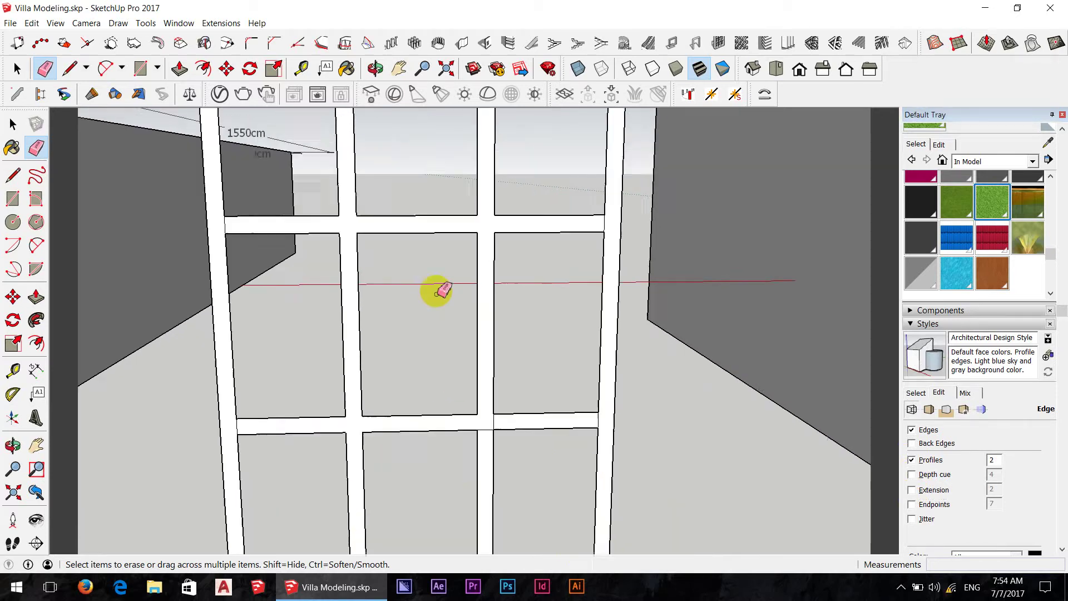
pyautogui.scroll(-3, 437, 484)
pyautogui.scroll(5, 437, 484)
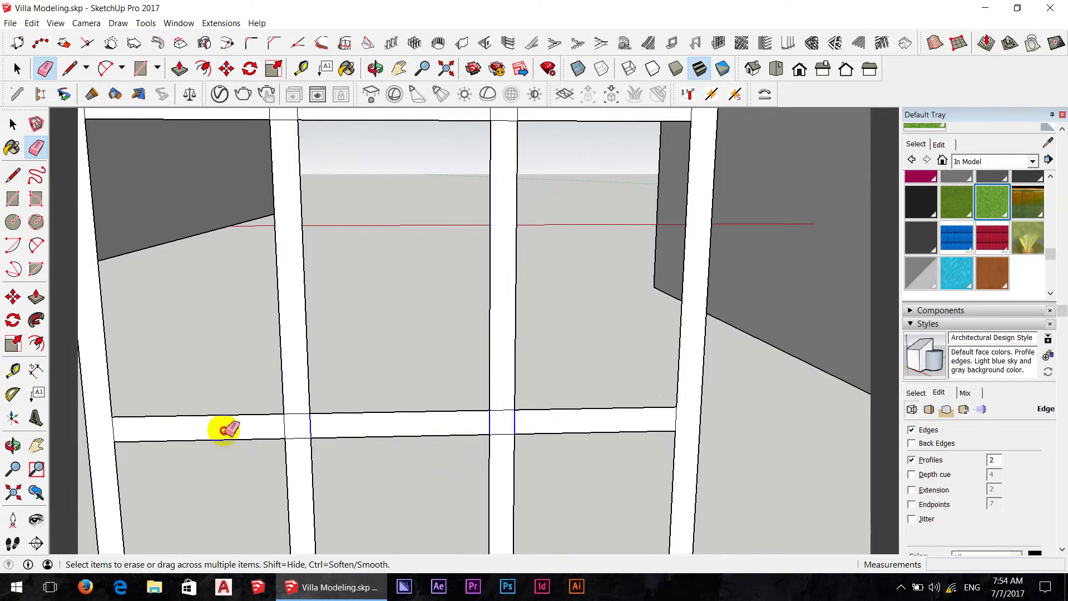
pyautogui.moveTo(223, 431); pyautogui.dragTo(303, 433)
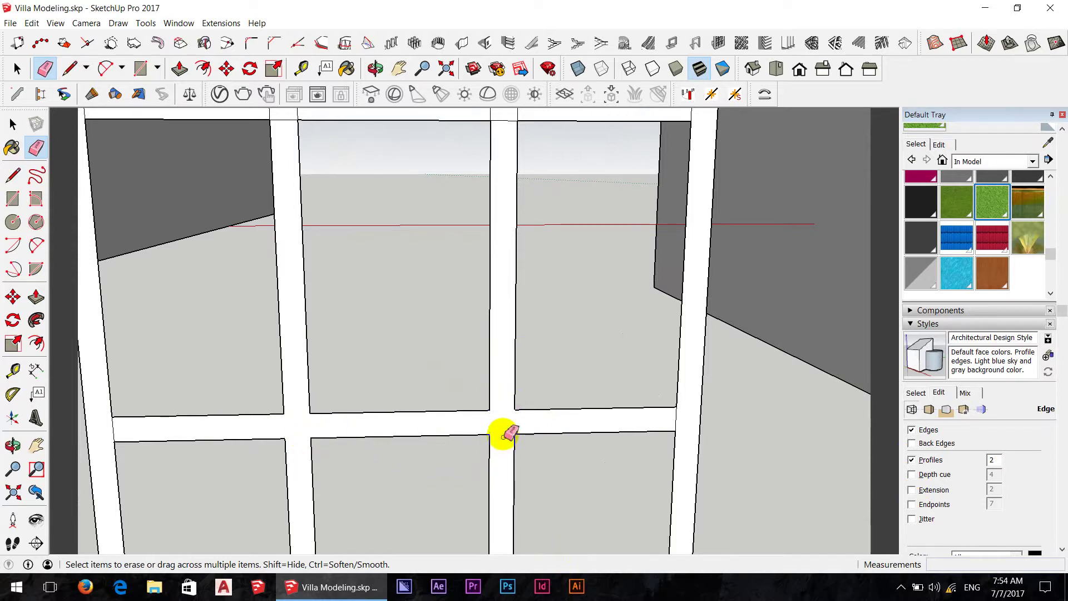
pyautogui.scroll(-3, 504, 433)
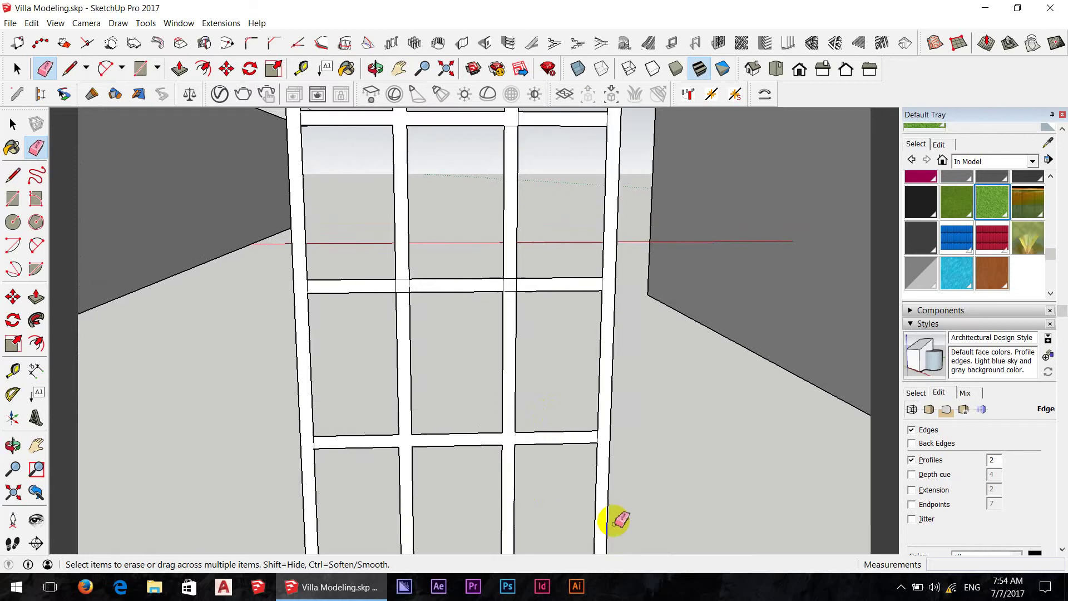
pyautogui.scroll(-3, 615, 521)
pyautogui.scroll(-1, 565, 490)
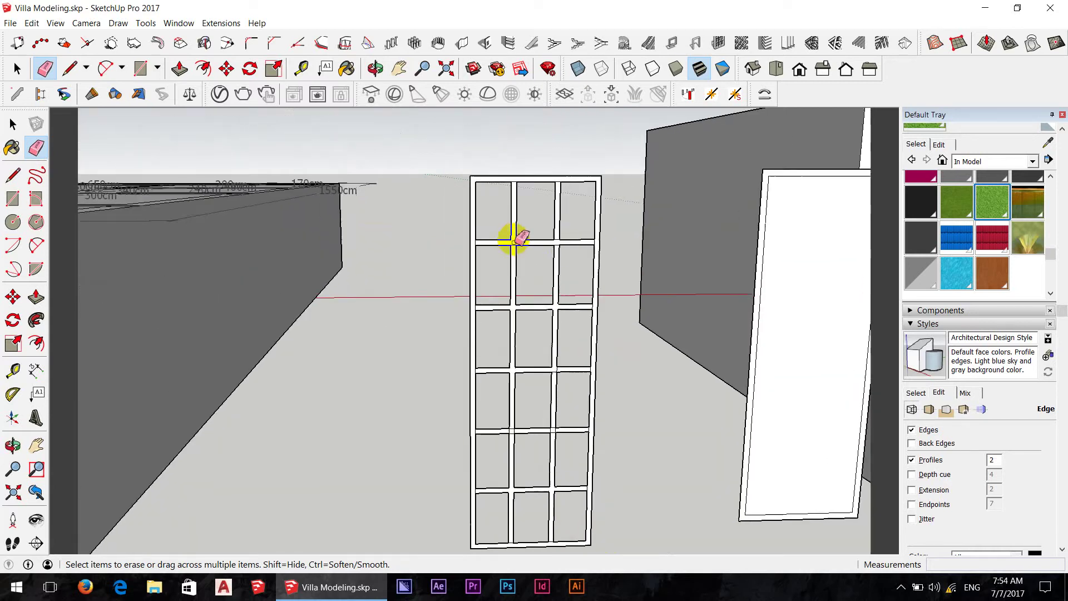
pyautogui.scroll(3, 516, 239)
pyautogui.scroll(2, 596, 238)
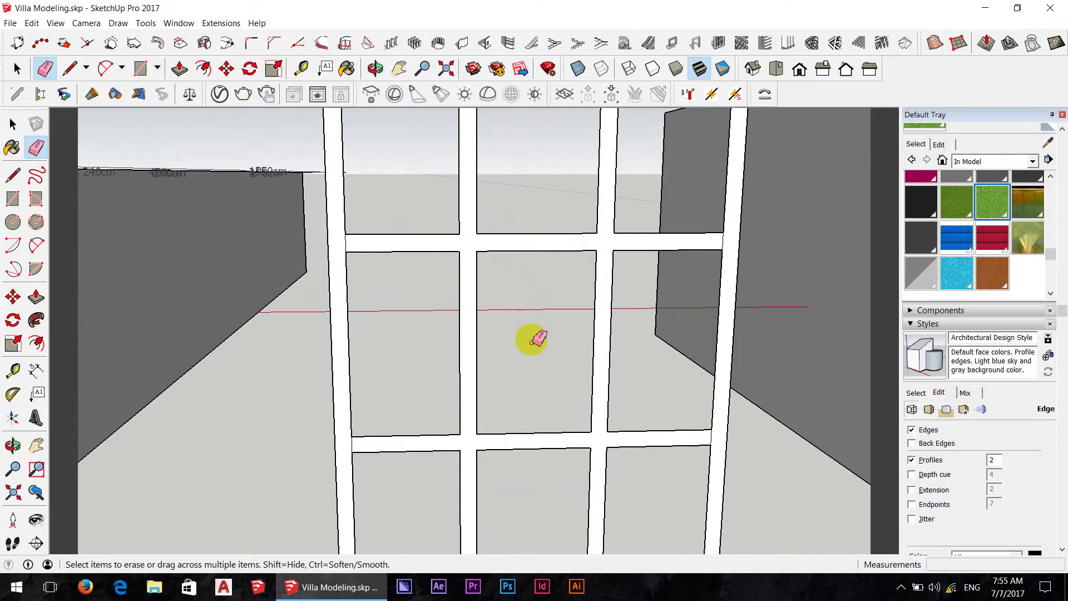
pyautogui.scroll(-2, 768, 353)
pyautogui.scroll(-2, 768, 365)
pyautogui.scroll(5, 666, 366)
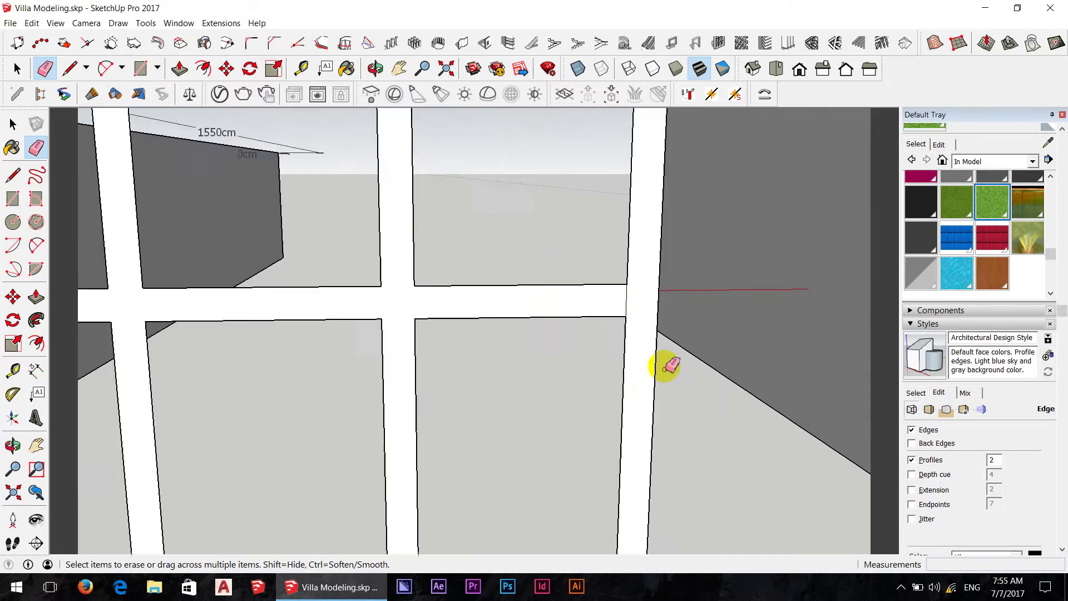
pyautogui.scroll(-4, 666, 365)
pyautogui.moveTo(696, 326); pyautogui.dragTo(649, 329, button='middle')
pyautogui.scroll(-3, 517, 340)
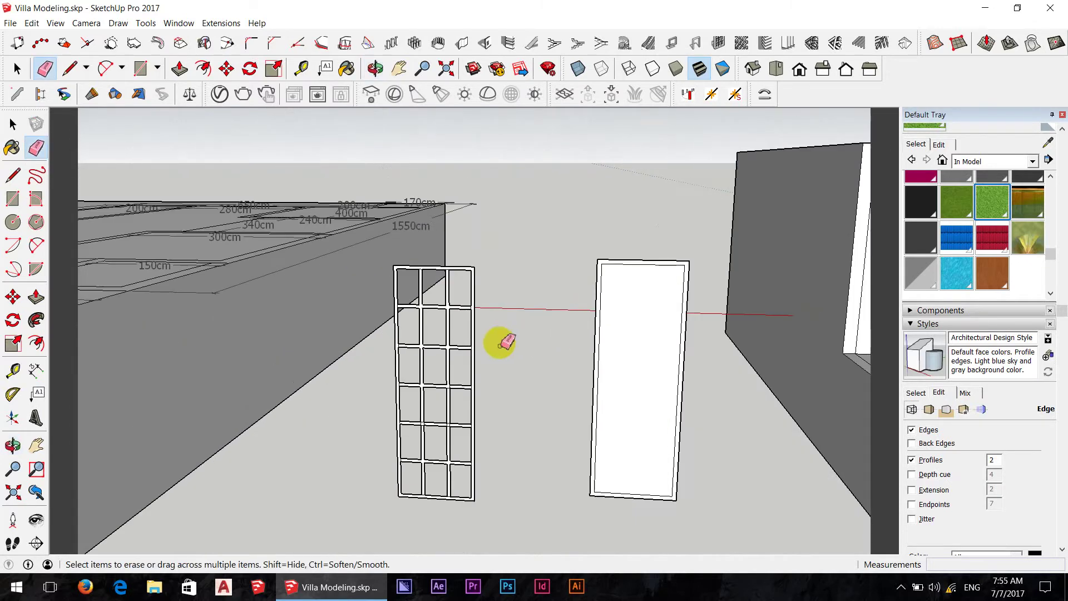
pyautogui.scroll(4, 495, 345)
pyautogui.scroll(-2, 487, 345)
# Step: Pull the vertical bar face out slightly, backing out of an oversized 30 cm extrusion
pyautogui.press('p')
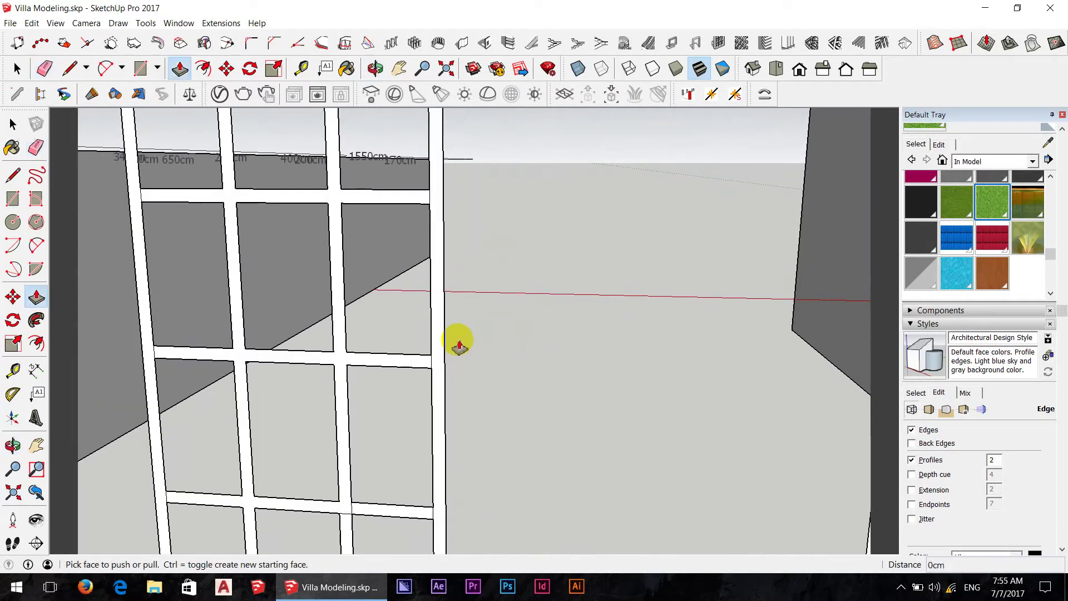
pyautogui.moveTo(440, 335); pyautogui.dragTo(437, 339)
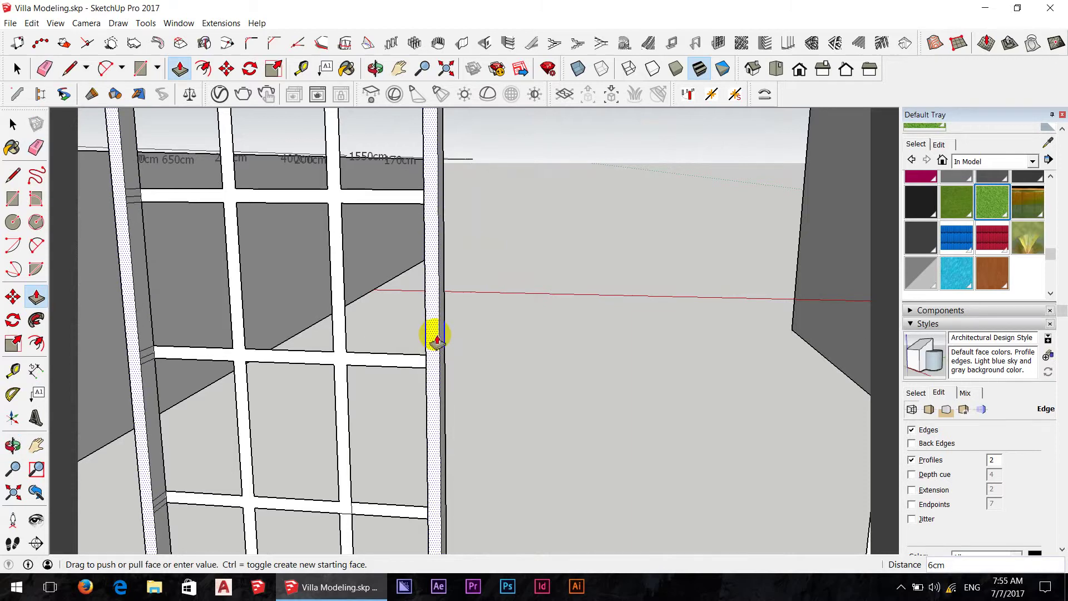
pyautogui.press('Return')
pyautogui.click(445, 335)
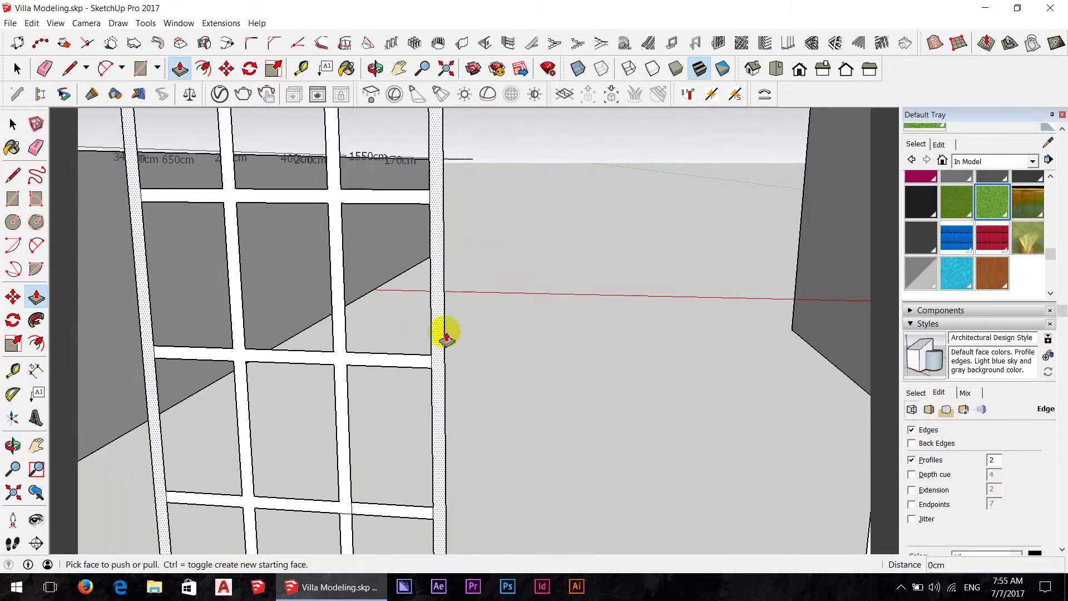
pyautogui.moveTo(437, 344); pyautogui.dragTo(437, 349)
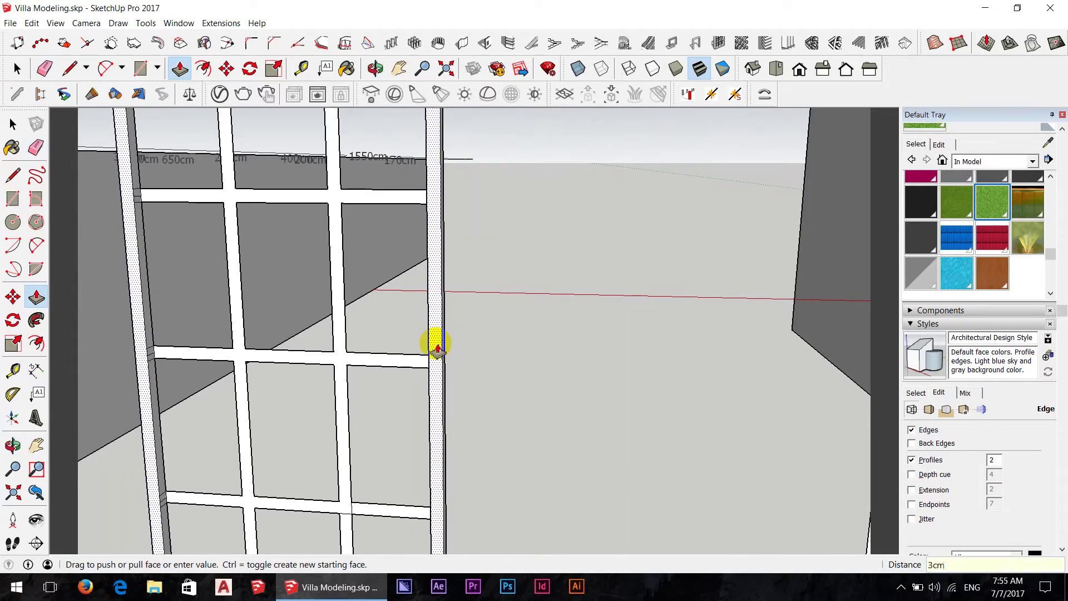
pyautogui.click(438, 350)
pyautogui.click(346, 366)
# Step: Pull out the lower vertical bars and crossbar ends to give them depth
pyautogui.moveTo(346, 366); pyautogui.dragTo(686, 374, button='middle')
pyautogui.scroll(-3, 544, 436)
pyautogui.scroll(-2, 490, 439)
pyautogui.moveTo(490, 440); pyautogui.dragTo(222, 341, button='middle')
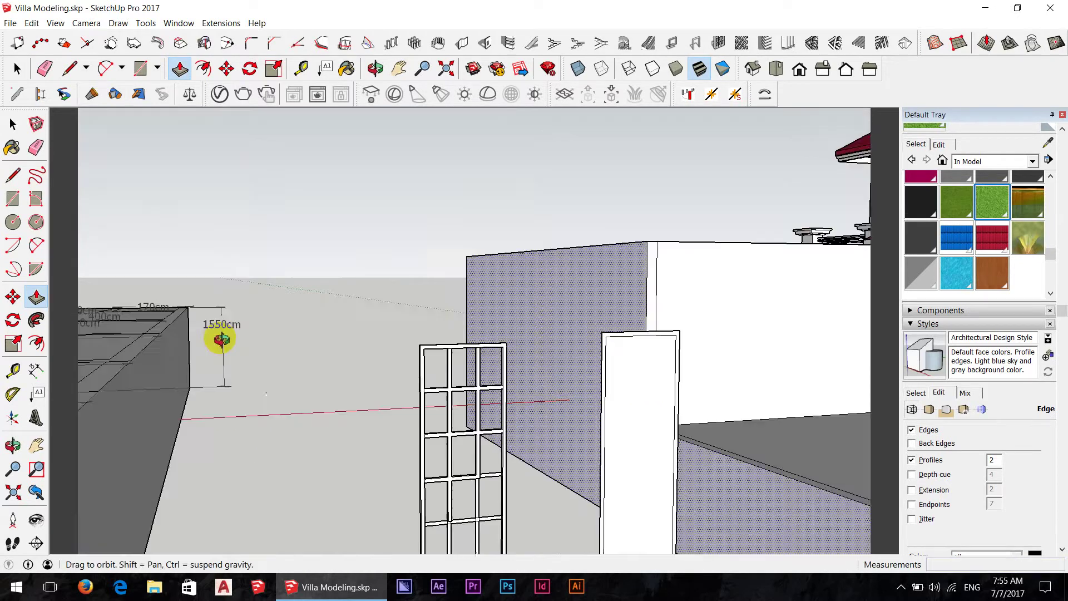
pyautogui.scroll(-3, 329, 382)
pyautogui.scroll(-3, 484, 381)
pyautogui.moveTo(485, 382); pyautogui.dragTo(484, 419, button='middle')
pyautogui.scroll(5, 465, 440)
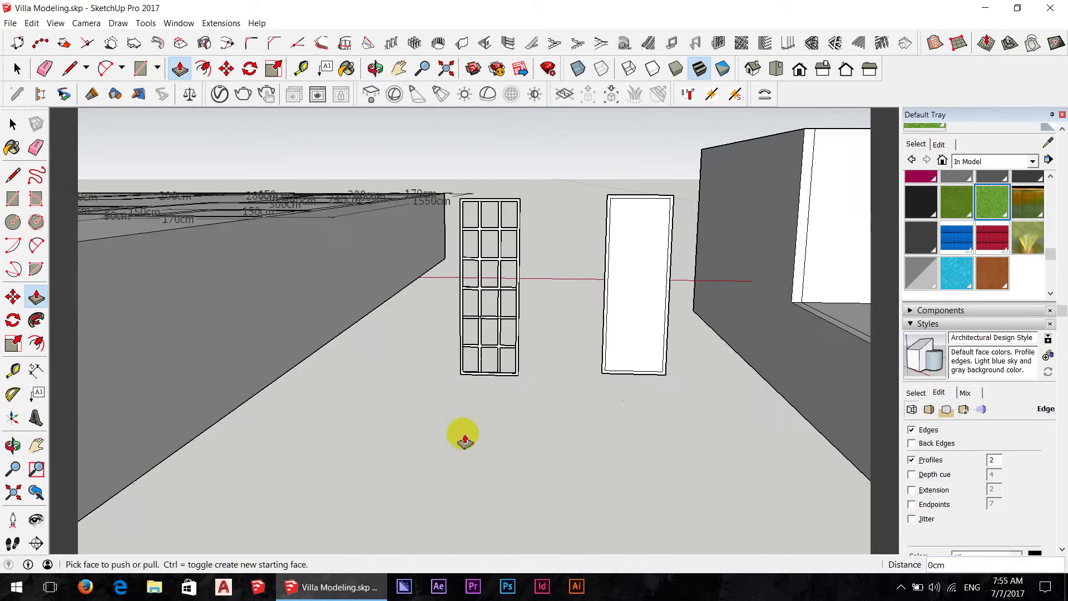
pyautogui.scroll(3, 504, 380)
pyautogui.scroll(2, 506, 374)
pyautogui.moveTo(508, 370)
pyautogui.mouseDown(button='middle')
pyautogui.moveTo(535, 417)
pyautogui.moveTo(292, 310)
pyautogui.moveTo(265, 279)
pyautogui.moveTo(336, 308)
pyautogui.mouseUp(button='middle')
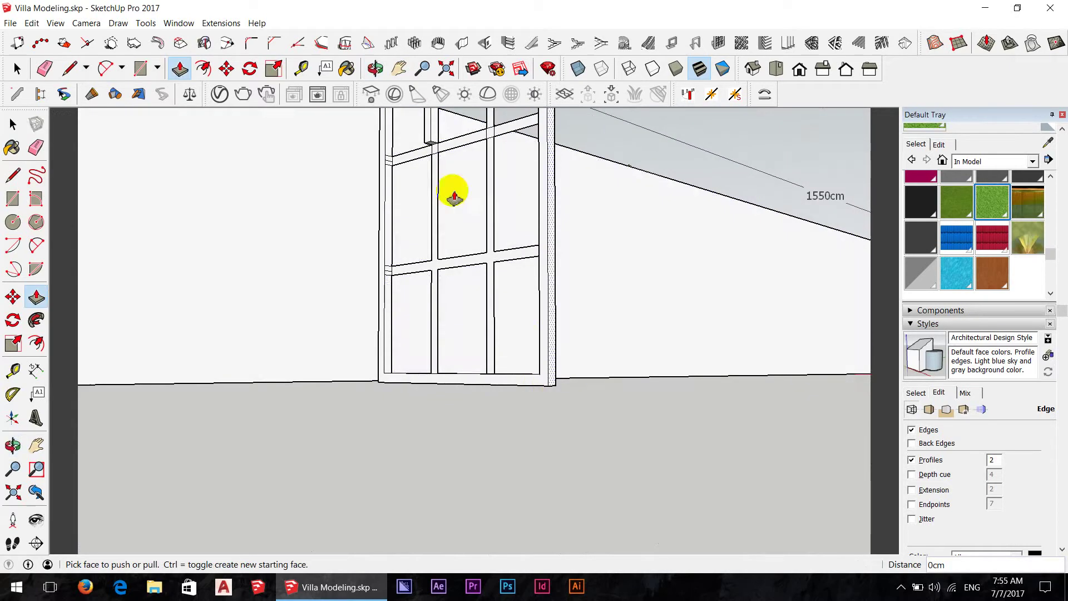
pyautogui.scroll(5, 453, 184)
pyautogui.scroll(-5, 453, 154)
pyautogui.scroll(-1, 553, 234)
pyautogui.scroll(1, 554, 233)
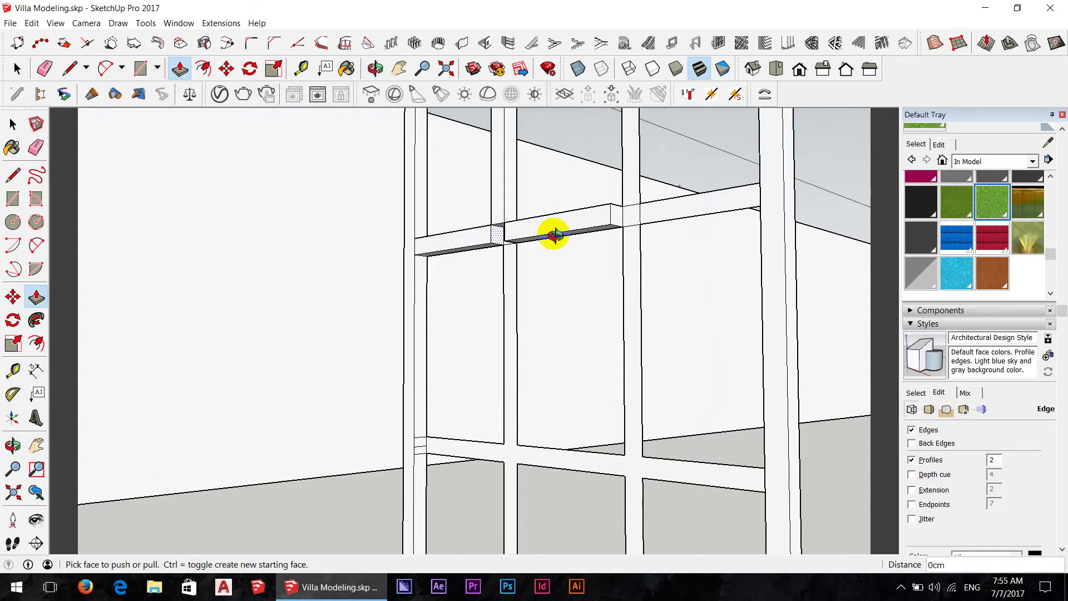
pyautogui.moveTo(555, 235)
pyautogui.mouseDown(button='middle')
pyautogui.moveTo(643, 238)
pyautogui.moveTo(488, 245)
pyautogui.mouseUp(button='middle')
pyautogui.scroll(2, 489, 245)
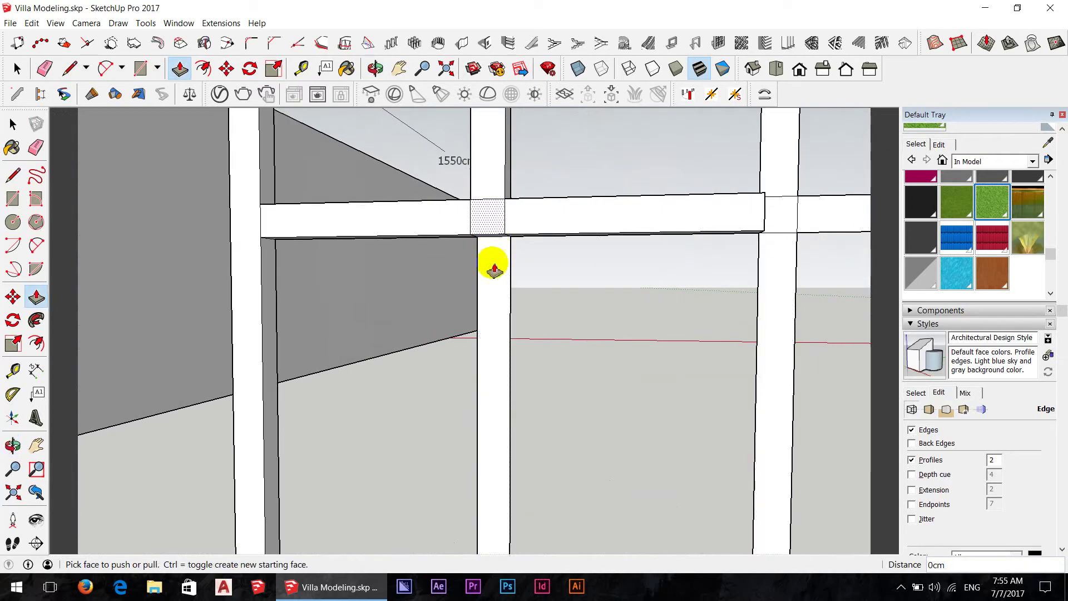
pyautogui.moveTo(492, 271); pyautogui.dragTo(585, 270)
pyautogui.click(817, 219)
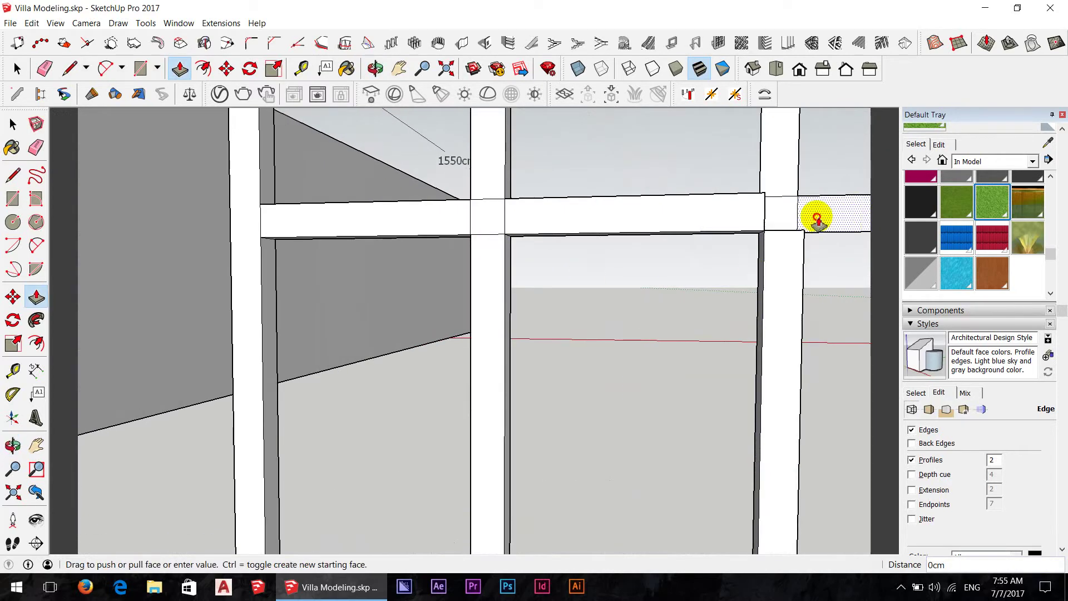
pyautogui.scroll(-5, 488, 255)
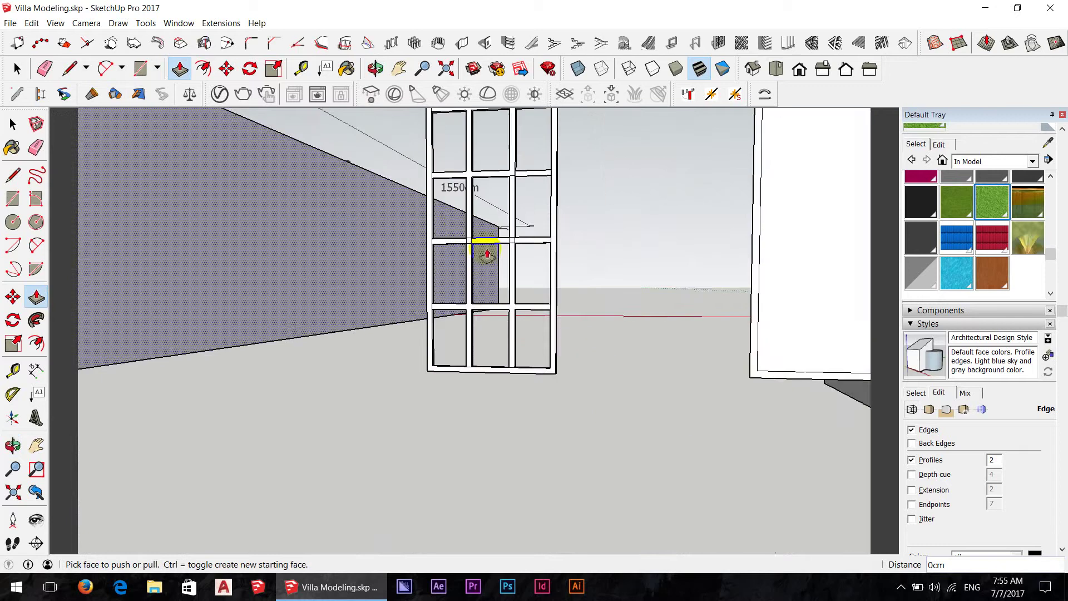
pyautogui.moveTo(487, 255)
pyautogui.mouseDown(button='middle')
pyautogui.moveTo(489, 282)
pyautogui.moveTo(329, 298)
pyautogui.moveTo(465, 329)
pyautogui.moveTo(530, 314)
pyautogui.mouseUp(button='middle')
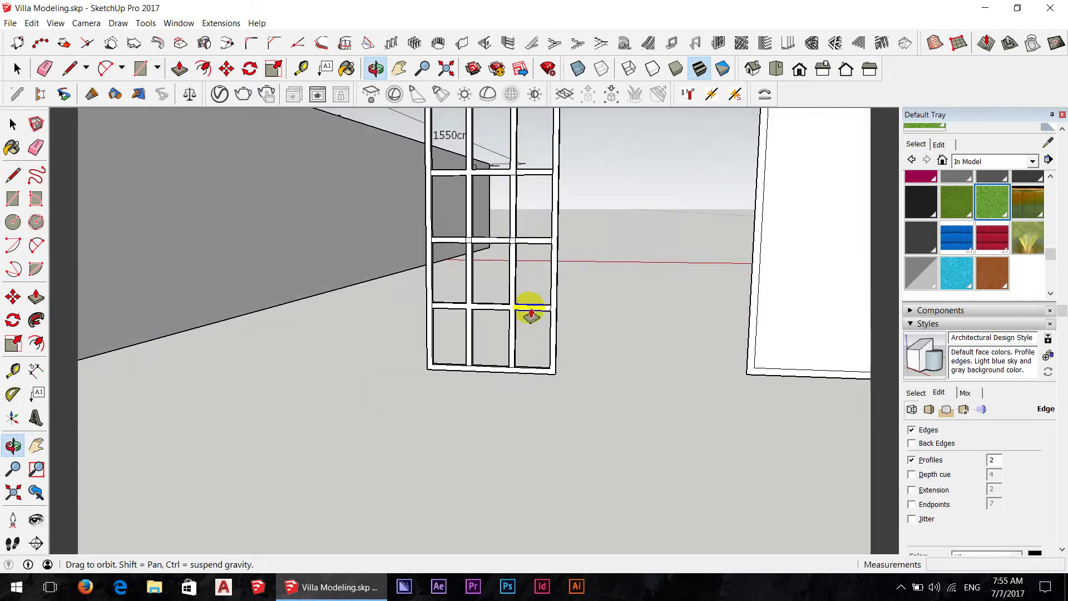
pyautogui.scroll(3, 469, 238)
pyautogui.scroll(3, 466, 238)
pyautogui.scroll(2, 467, 256)
# Step: Erase the leftover edges where a bar crosses the beam
pyautogui.press('e')
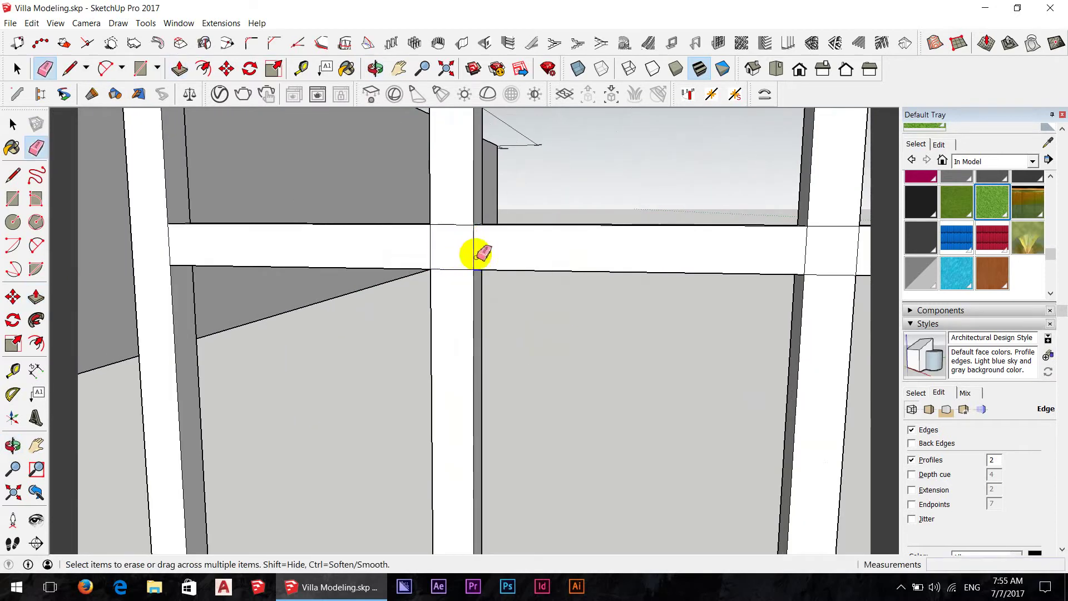
pyautogui.moveTo(421, 243); pyautogui.dragTo(458, 280)
pyautogui.scroll(-5, 444, 275)
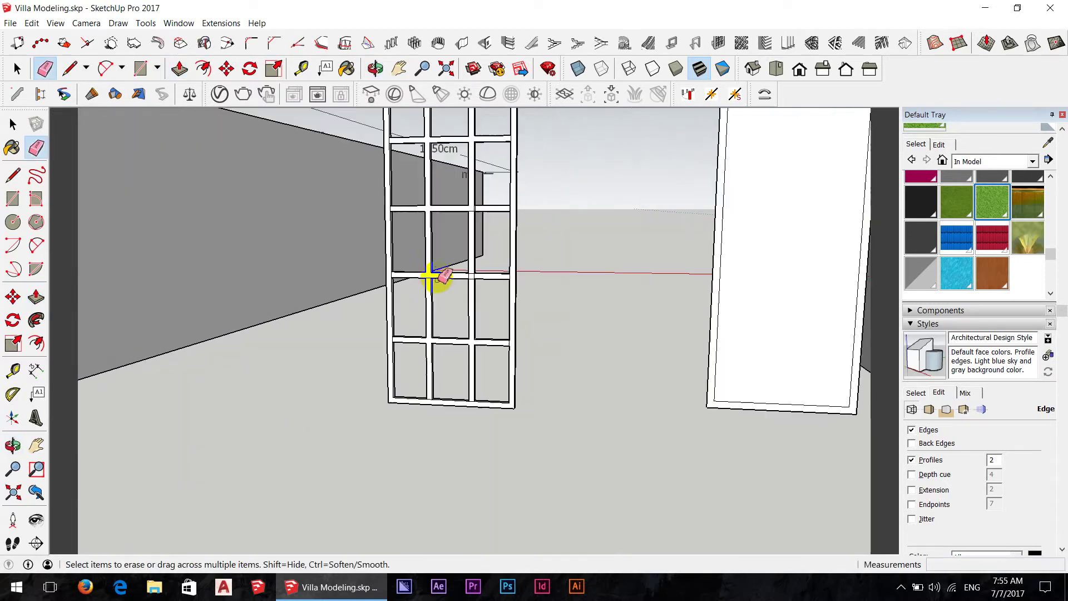
pyautogui.scroll(2, 429, 277)
pyautogui.scroll(5, 490, 289)
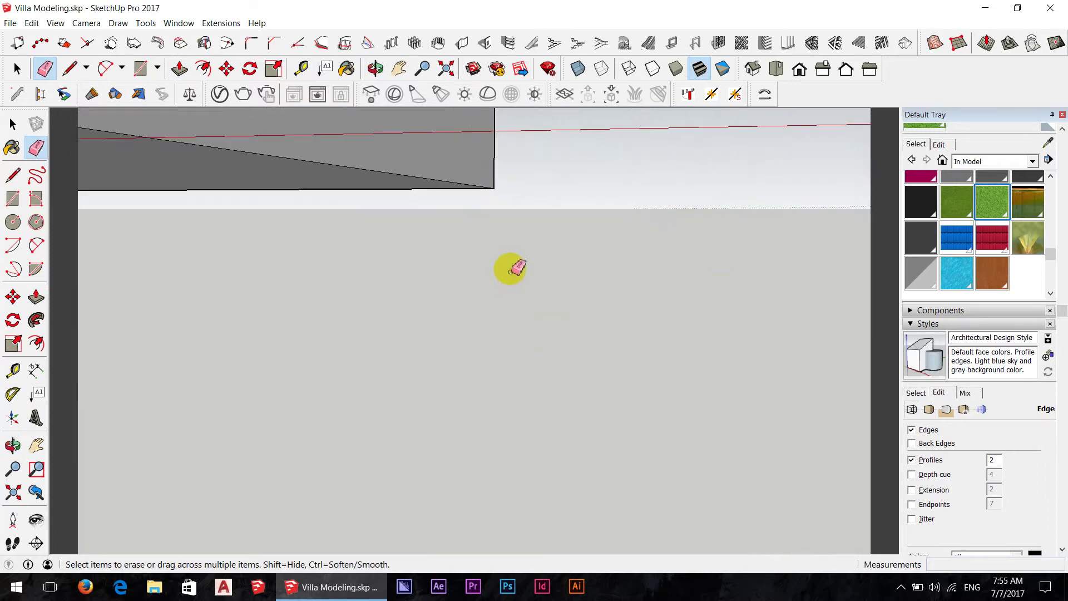
pyautogui.scroll(-3, 511, 277)
pyautogui.scroll(2, 593, 222)
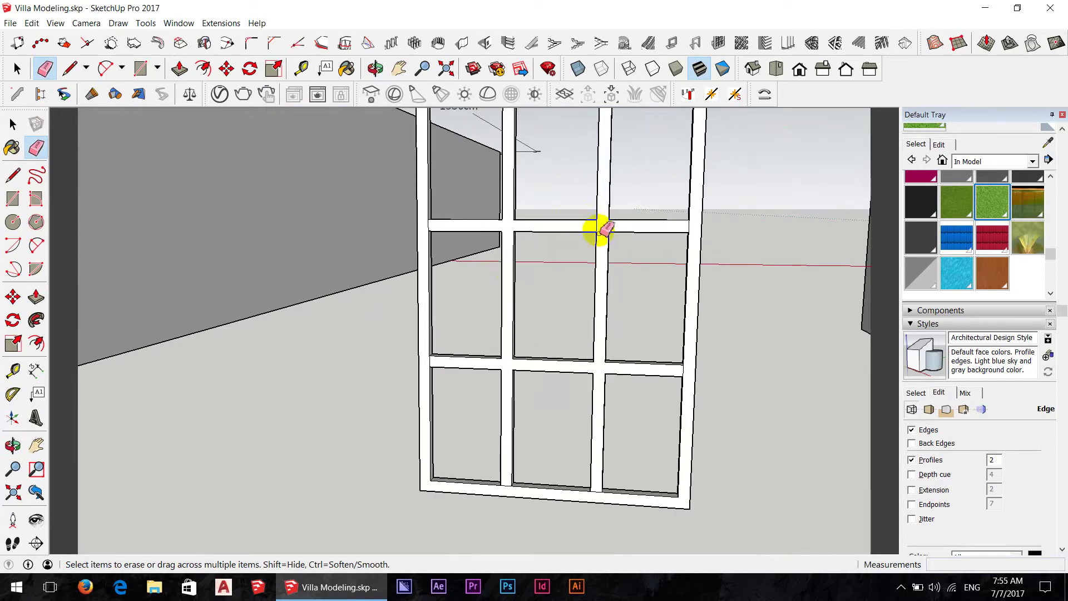
pyautogui.scroll(-5, 594, 285)
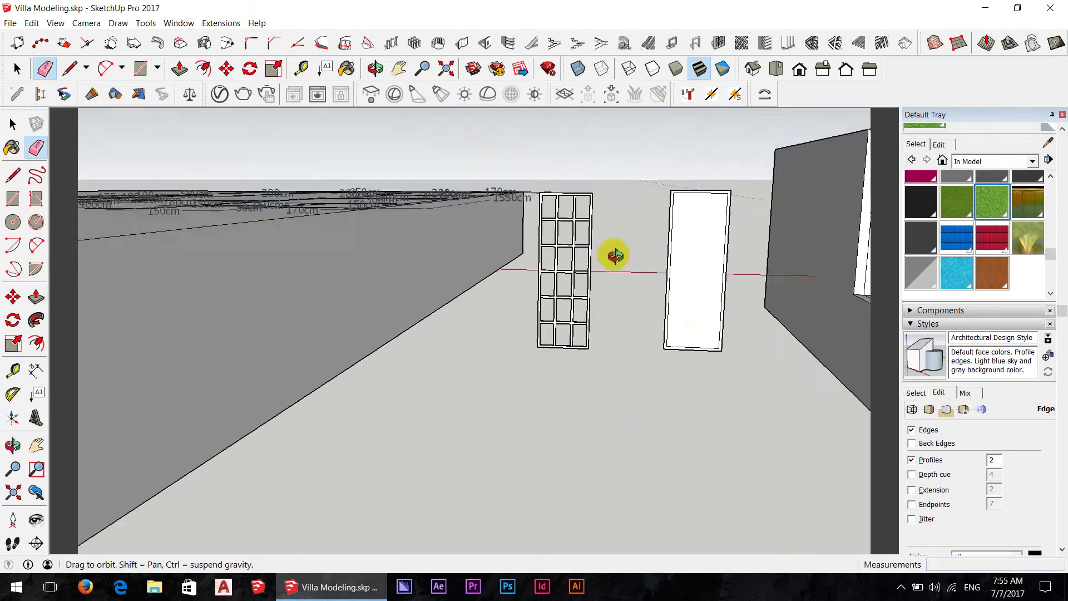
pyautogui.moveTo(637, 310); pyautogui.dragTo(625, 267, button='middle')
# Step: Box-select the whole grid window, use its context menu, and zoom to the white panel
pyautogui.press('space')
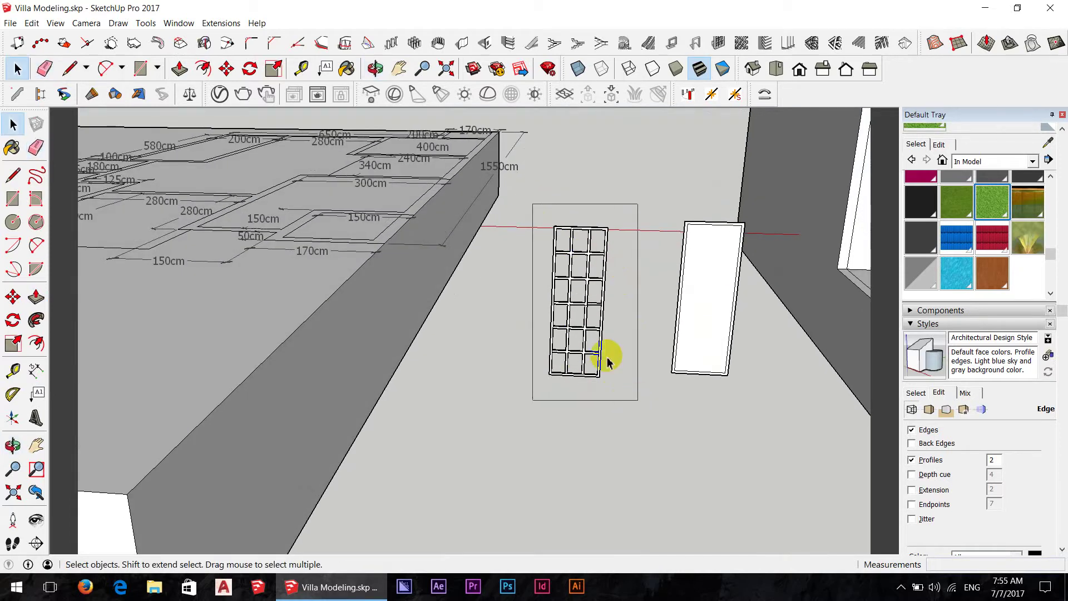
pyautogui.moveTo(533, 209)
pyautogui.mouseDown()
pyautogui.moveTo(634, 396)
pyautogui.moveTo(615, 342)
pyautogui.mouseUp()
pyautogui.click(590, 232)
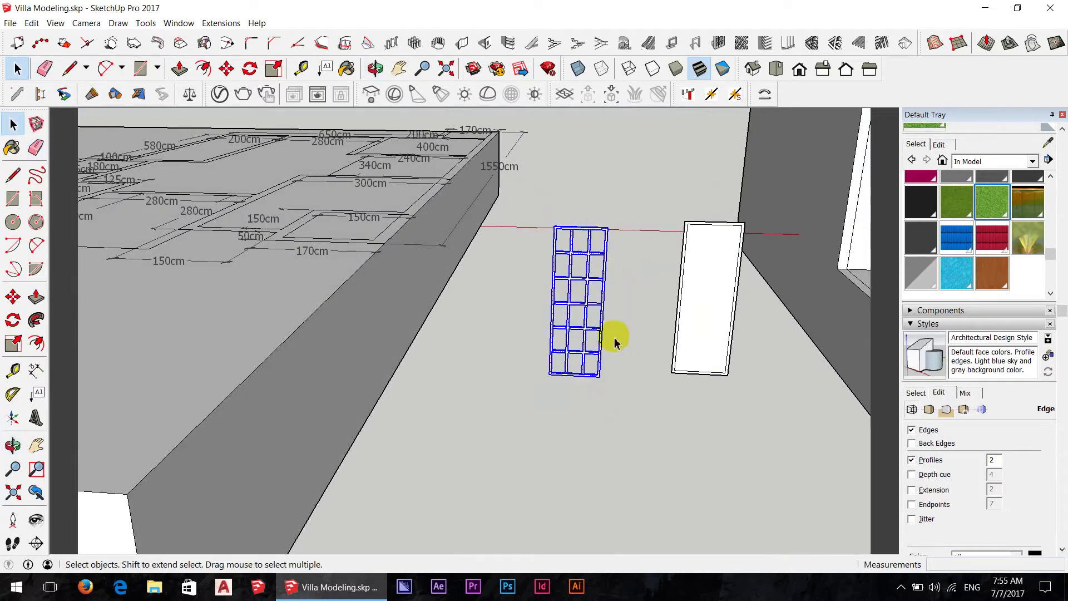
pyautogui.rightClick(585, 310)
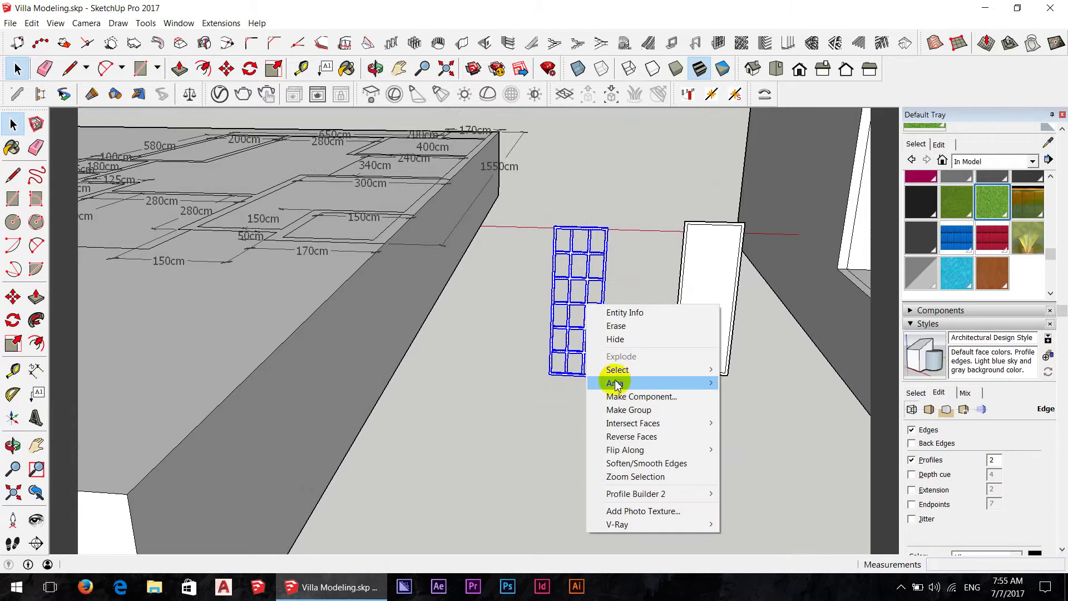
pyautogui.click(629, 410)
pyautogui.scroll(5, 724, 295)
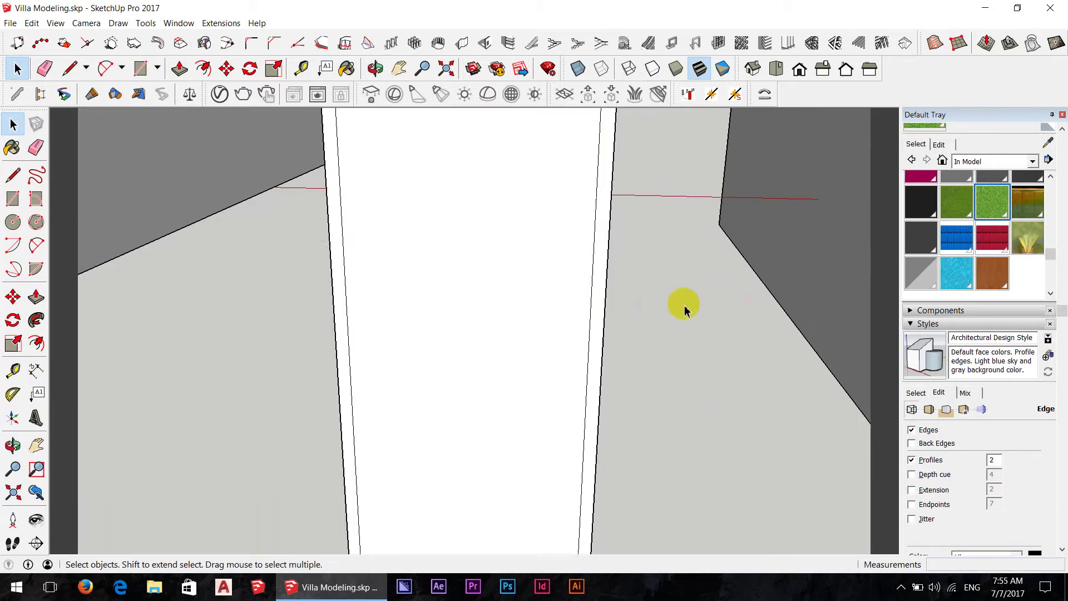
# Step: Delete the white panel's inner face and pull its frame out 20 cm
pyautogui.click(559, 359)
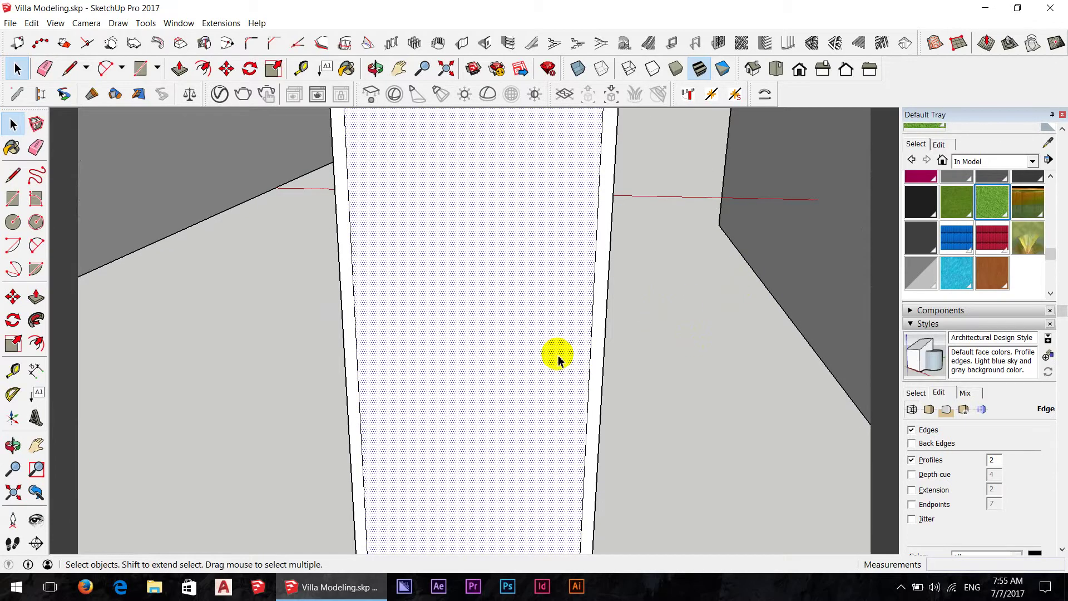
pyautogui.press('Delete')
pyautogui.press('p')
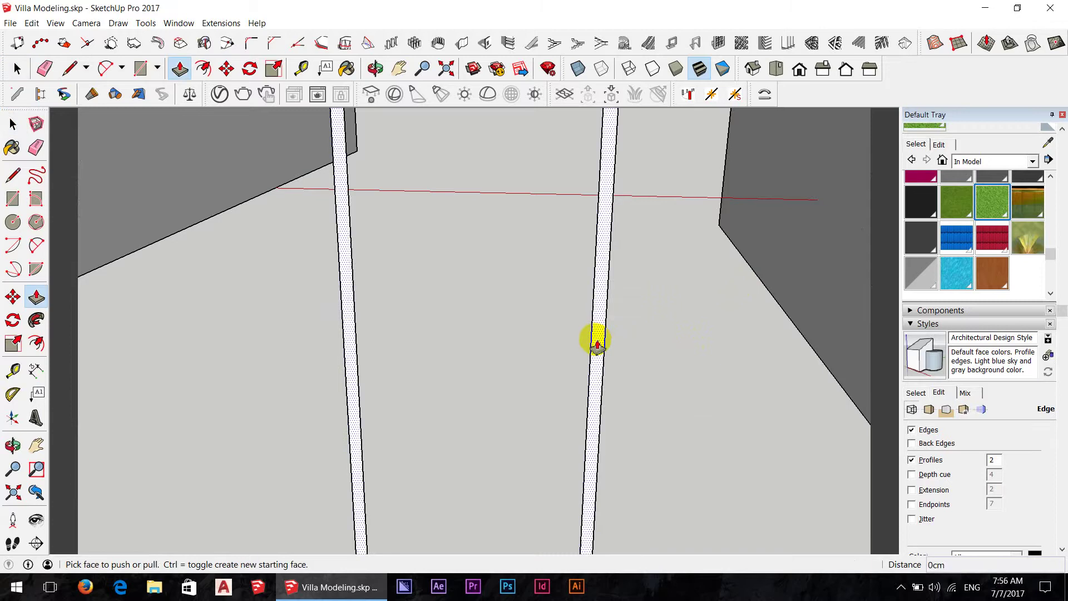
pyautogui.click(596, 341)
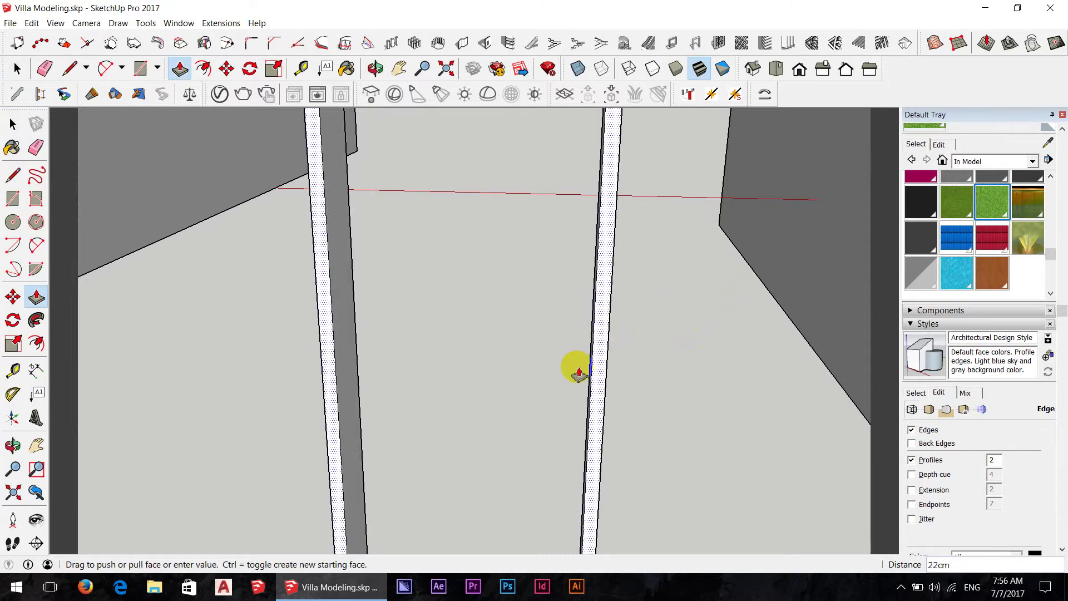
pyautogui.write('0cm')
pyautogui.press('Return')
# Step: Orbit to view the new frame and reselect the grid window
pyautogui.scroll(-5, 559, 339)
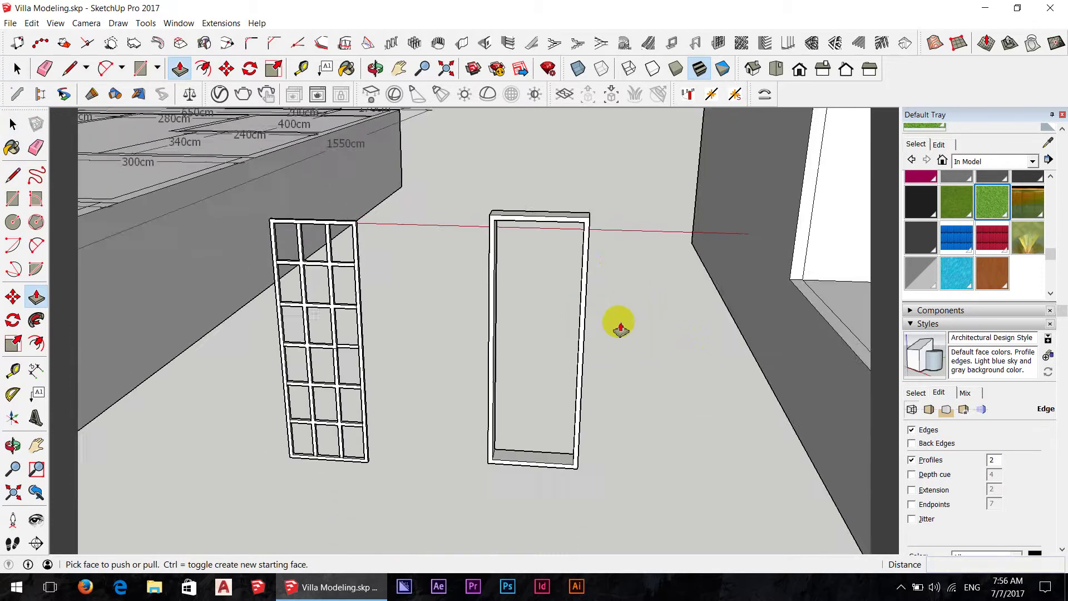
pyautogui.scroll(-2, 615, 322)
pyautogui.moveTo(539, 327)
pyautogui.mouseDown(button='middle')
pyautogui.moveTo(537, 281)
pyautogui.moveTo(411, 263)
pyautogui.mouseUp(button='middle')
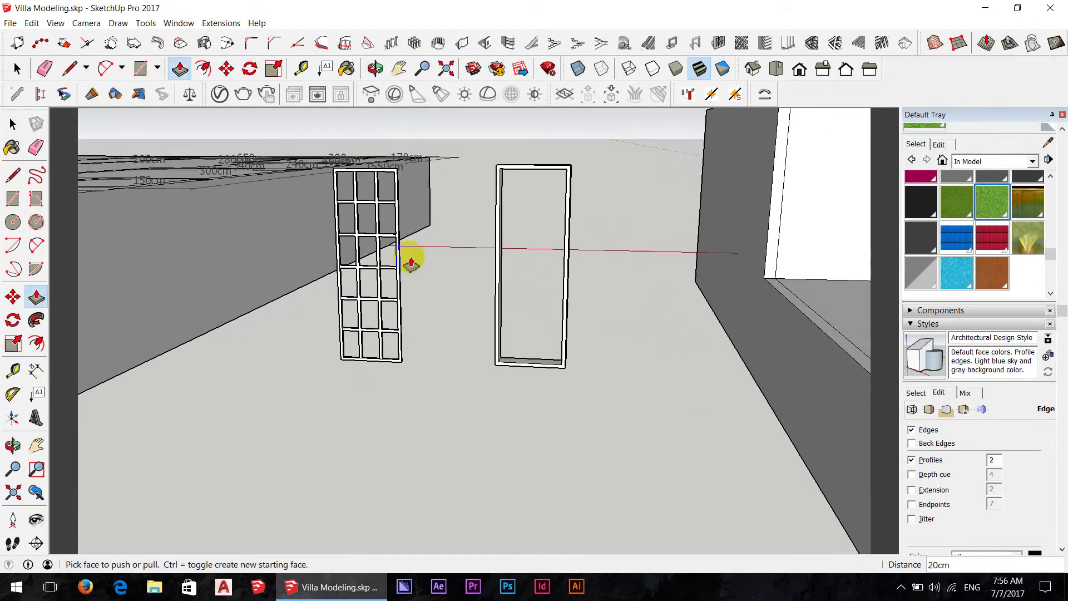
pyautogui.press('space')
pyautogui.click(387, 237)
pyautogui.scroll(5, 376, 386)
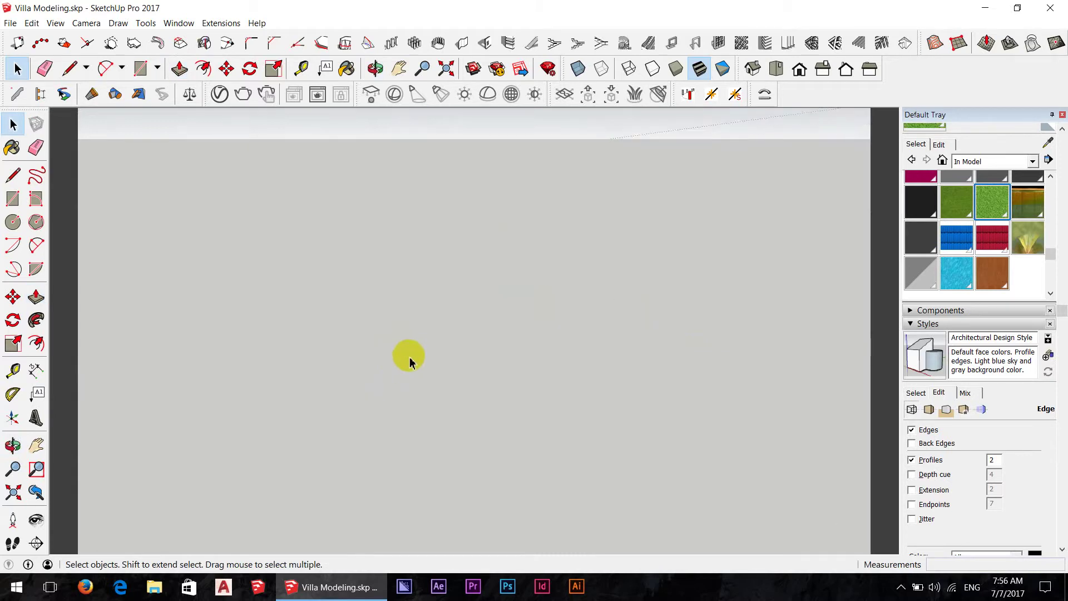
pyautogui.scroll(-2, 565, 267)
# Step: Move the grid window by its bottom-right corner onto the open frame's matching corner
pyautogui.moveTo(565, 267); pyautogui.dragTo(532, 282, button='middle')
pyautogui.scroll(-4, 526, 295)
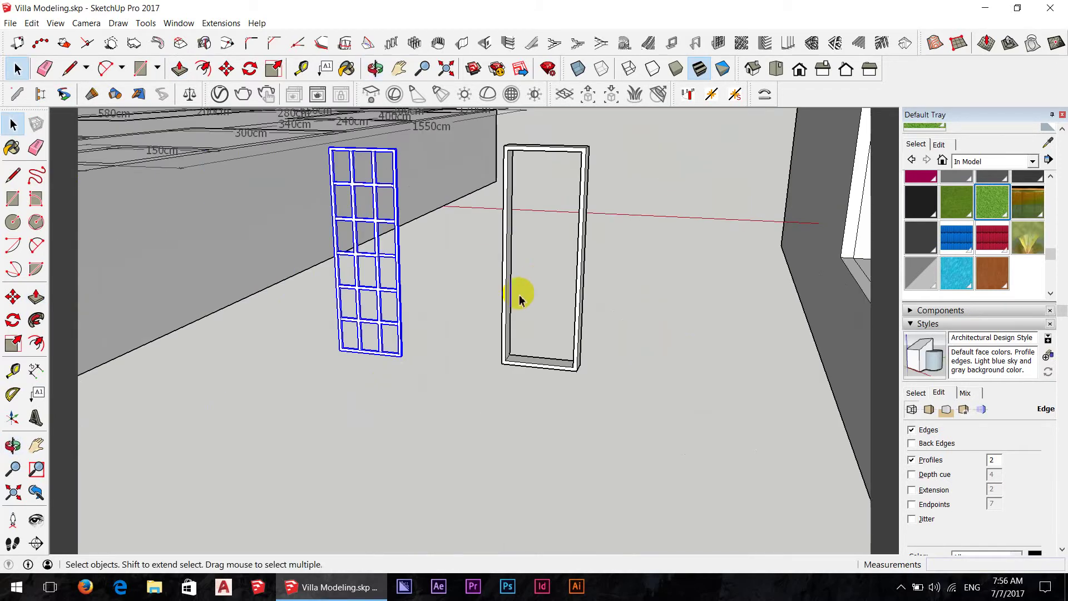
pyautogui.scroll(3, 428, 340)
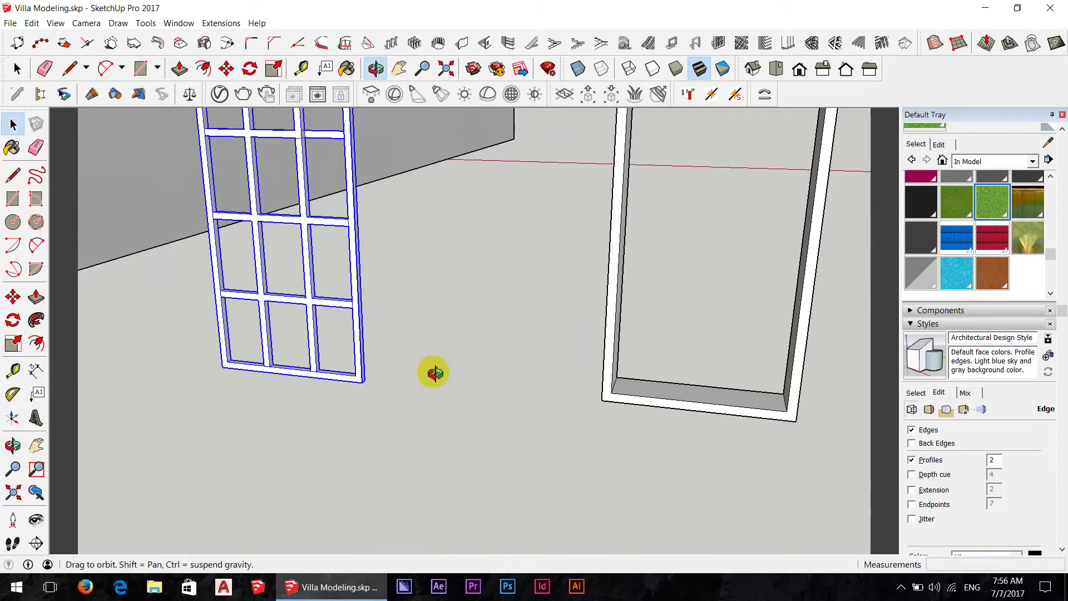
pyautogui.moveTo(428, 365); pyautogui.dragTo(434, 375, button='middle')
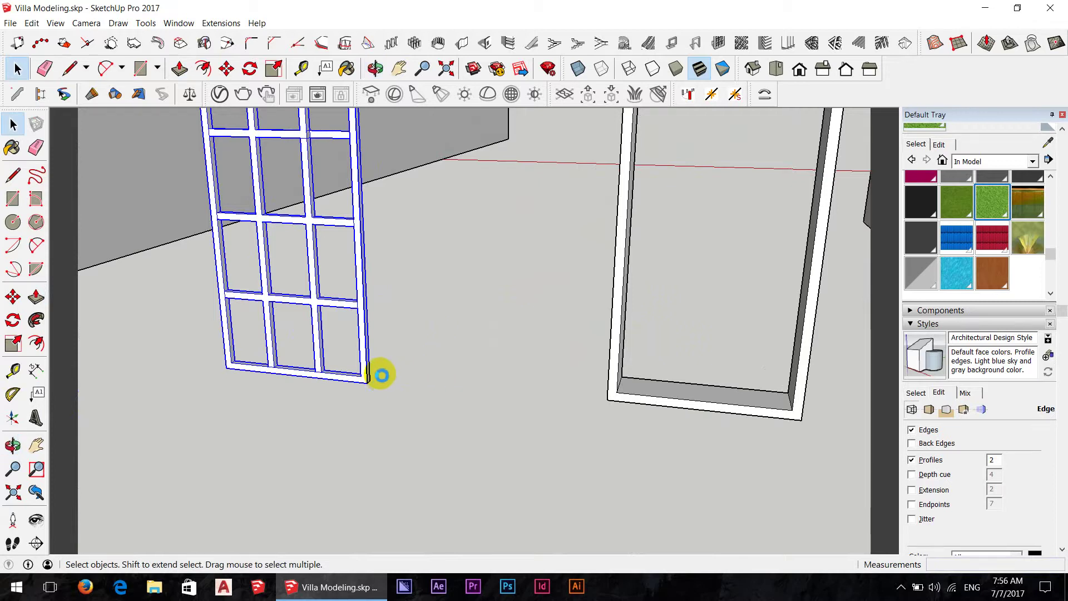
pyautogui.press('m')
pyautogui.scroll(2, 389, 384)
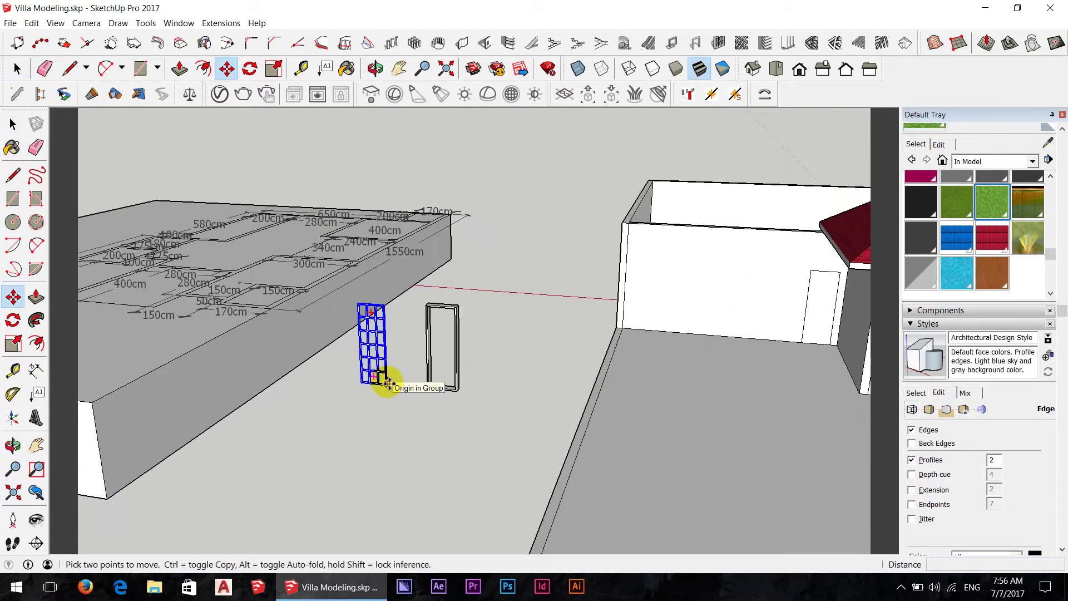
pyautogui.scroll(2, 390, 384)
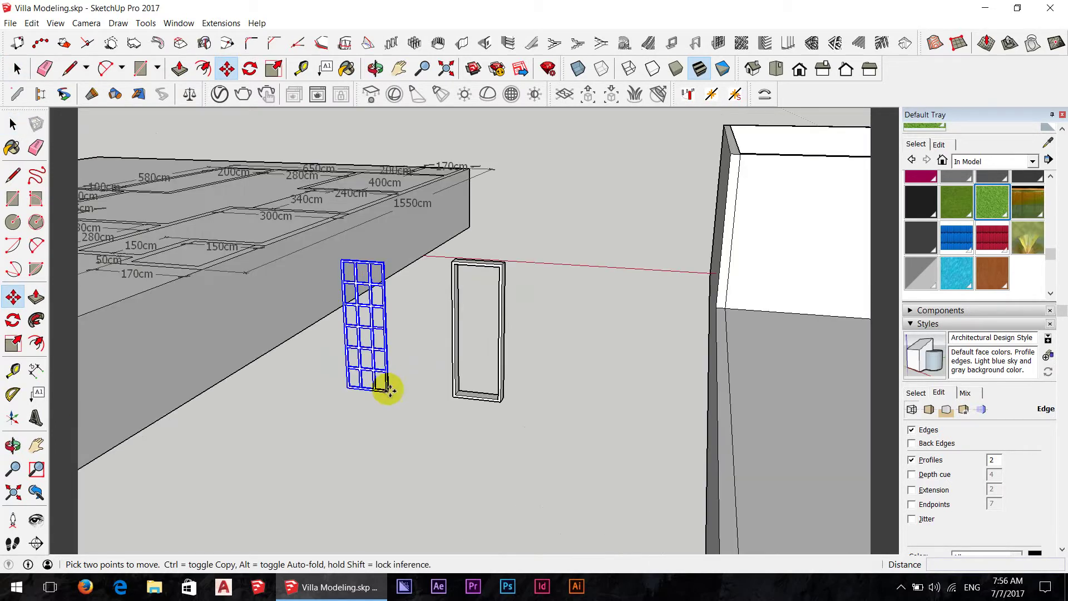
pyautogui.scroll(2, 384, 382)
pyautogui.scroll(1, 383, 364)
pyautogui.scroll(2, 387, 363)
pyautogui.scroll(2, 387, 362)
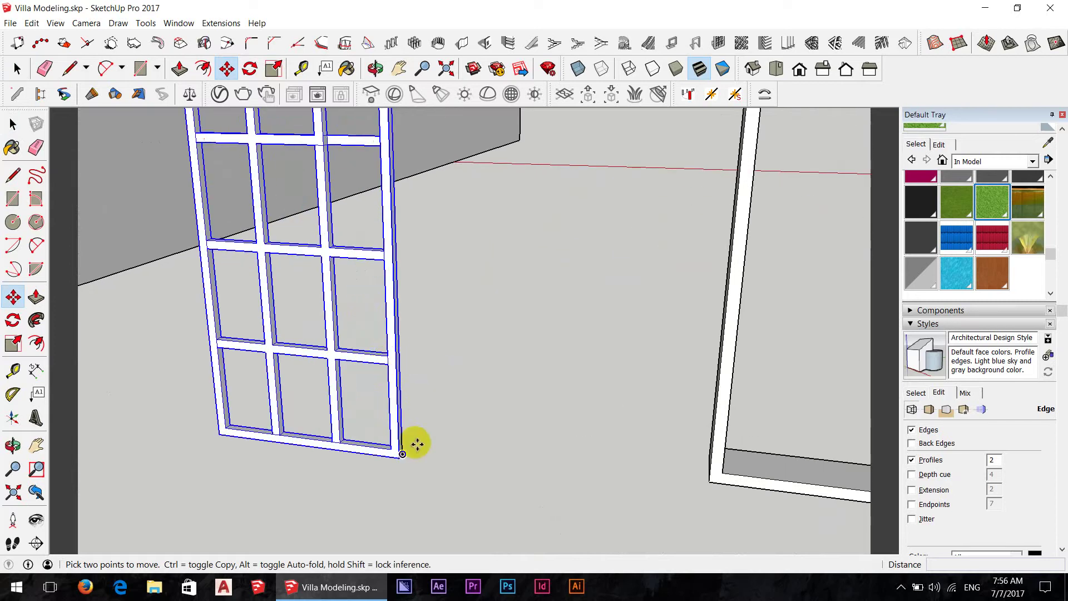
pyautogui.click(402, 456)
pyautogui.scroll(-2, 501, 401)
pyautogui.scroll(2, 553, 419)
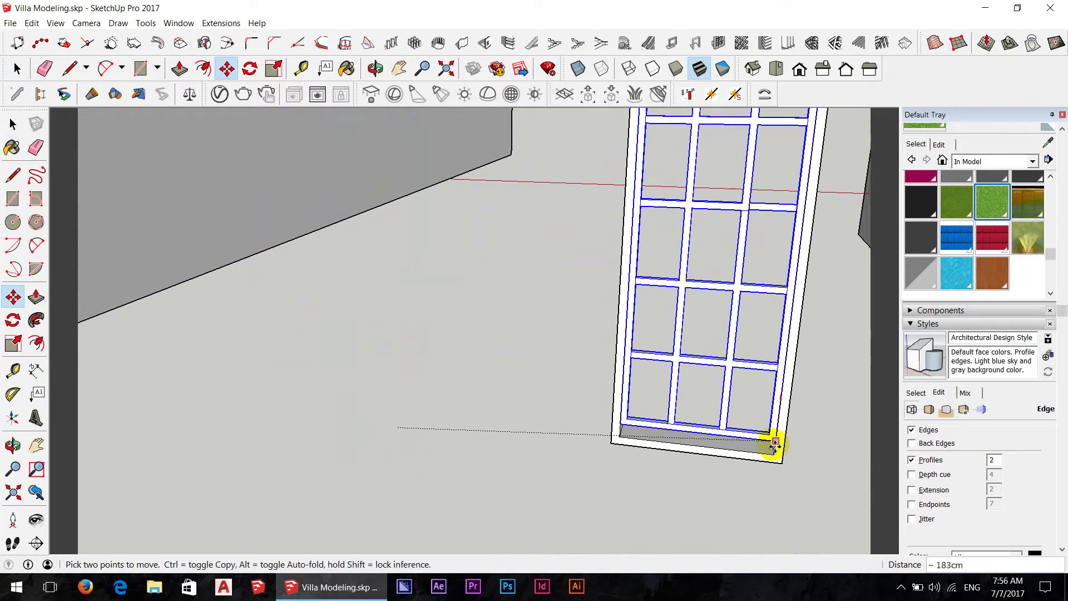
pyautogui.click(773, 455)
pyautogui.scroll(-5, 551, 409)
pyautogui.scroll(2, 612, 405)
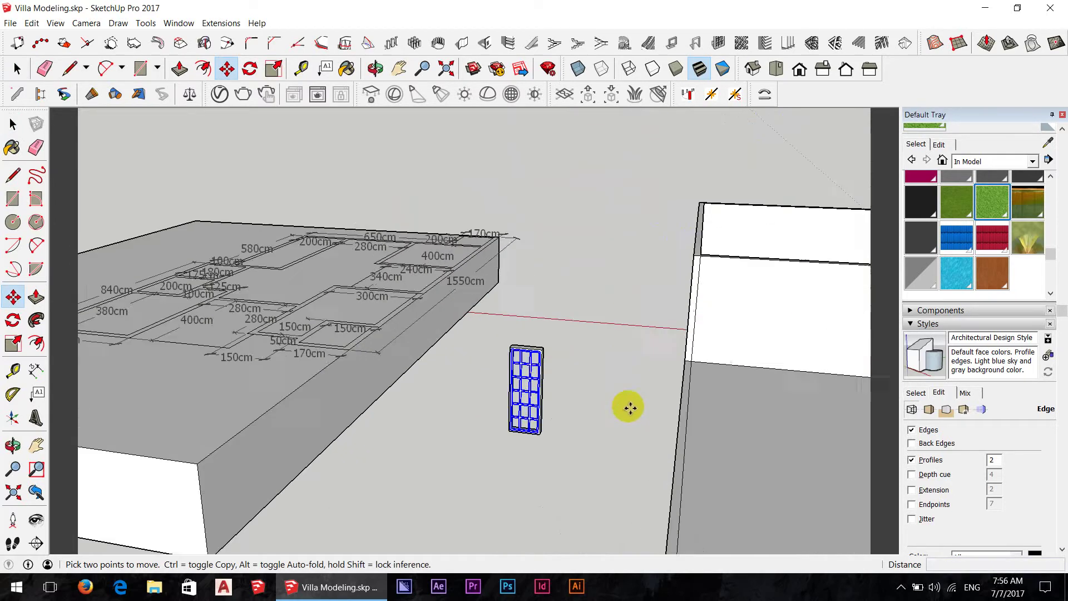
pyautogui.scroll(1, 590, 390)
# Step: Box-select the grid window together with its frame
pyautogui.moveTo(567, 380)
pyautogui.mouseDown(button='middle')
pyautogui.moveTo(614, 351)
pyautogui.moveTo(544, 327)
pyautogui.mouseUp(button='middle')
pyautogui.press('space')
pyautogui.moveTo(548, 325); pyautogui.dragTo(628, 477)
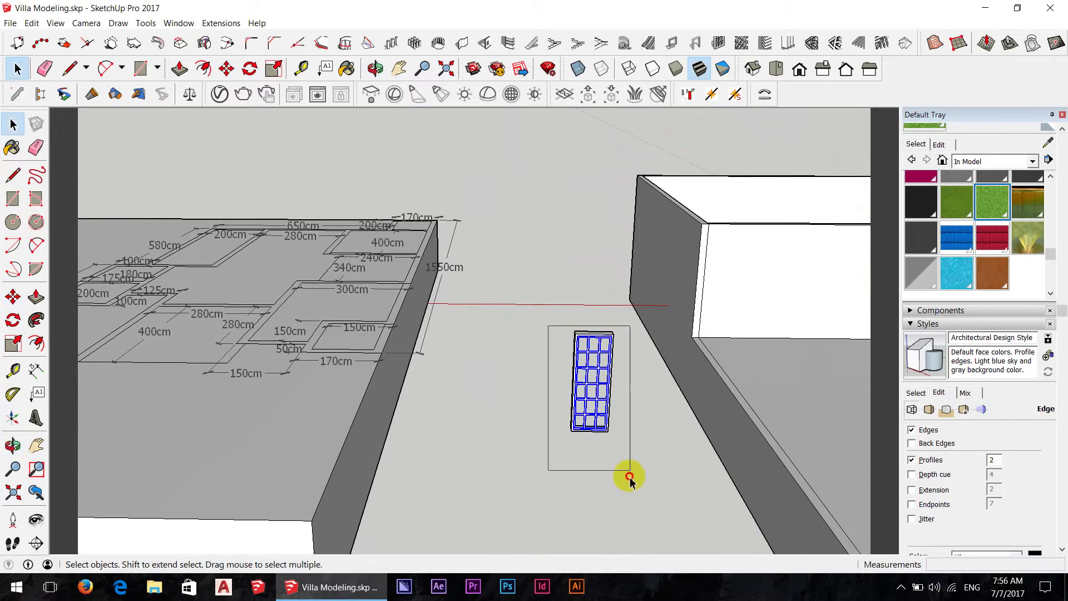
pyautogui.scroll(1, 584, 374)
pyautogui.scroll(1, 632, 369)
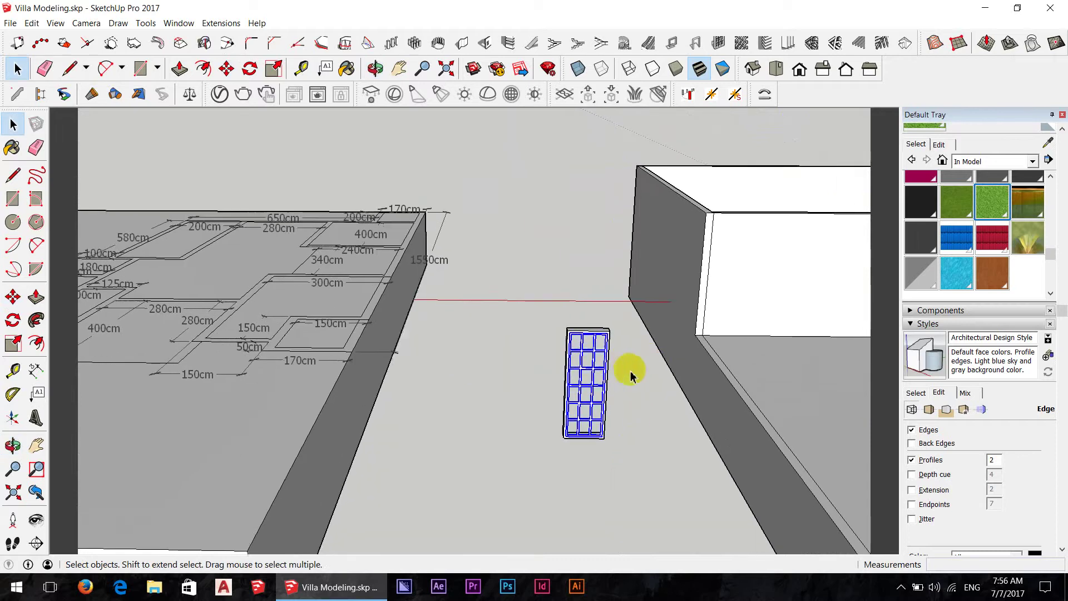
pyautogui.scroll(1, 607, 362)
pyautogui.moveTo(534, 295); pyautogui.dragTo(631, 470)
pyautogui.scroll(1, 613, 418)
pyautogui.scroll(1, 595, 384)
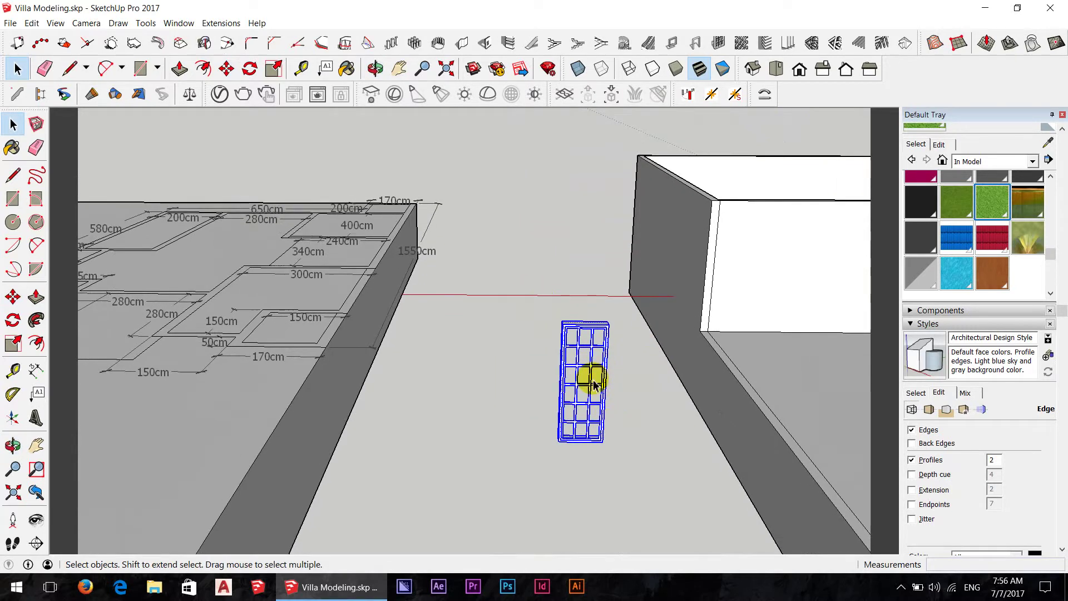
# Step: Make the selected window and frame into one group
pyautogui.hotkey('ctrl', 'g')
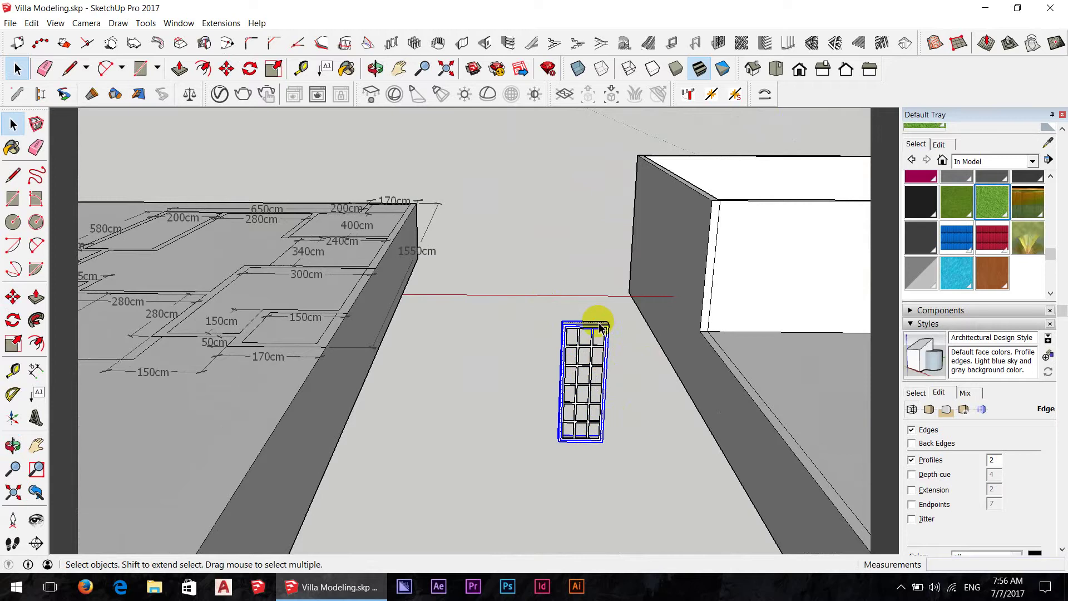
pyautogui.rightClick(600, 327)
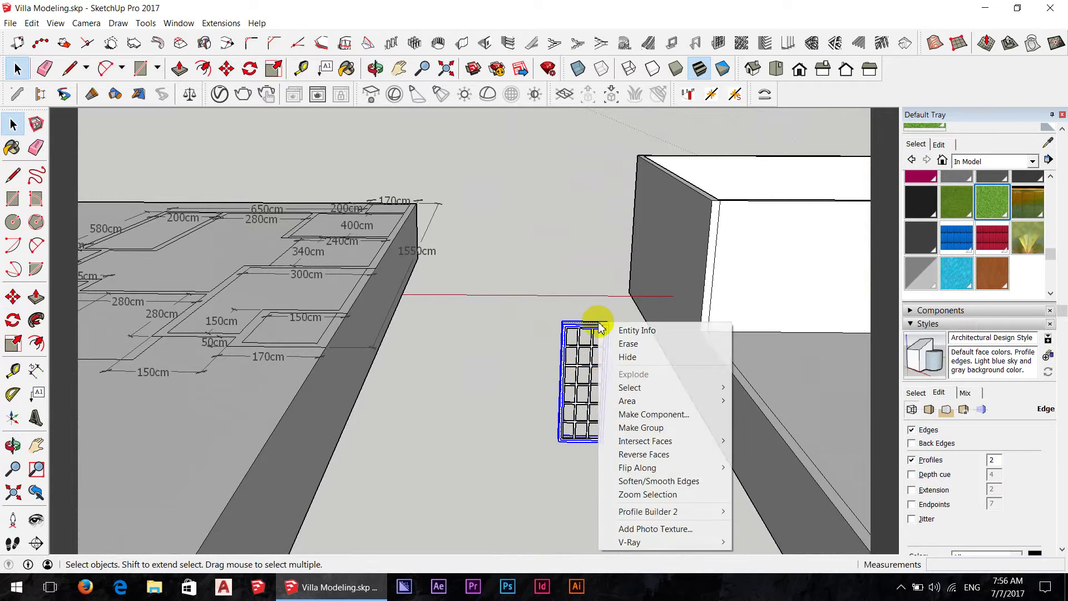
pyautogui.click(644, 433)
pyautogui.rightClick(585, 402)
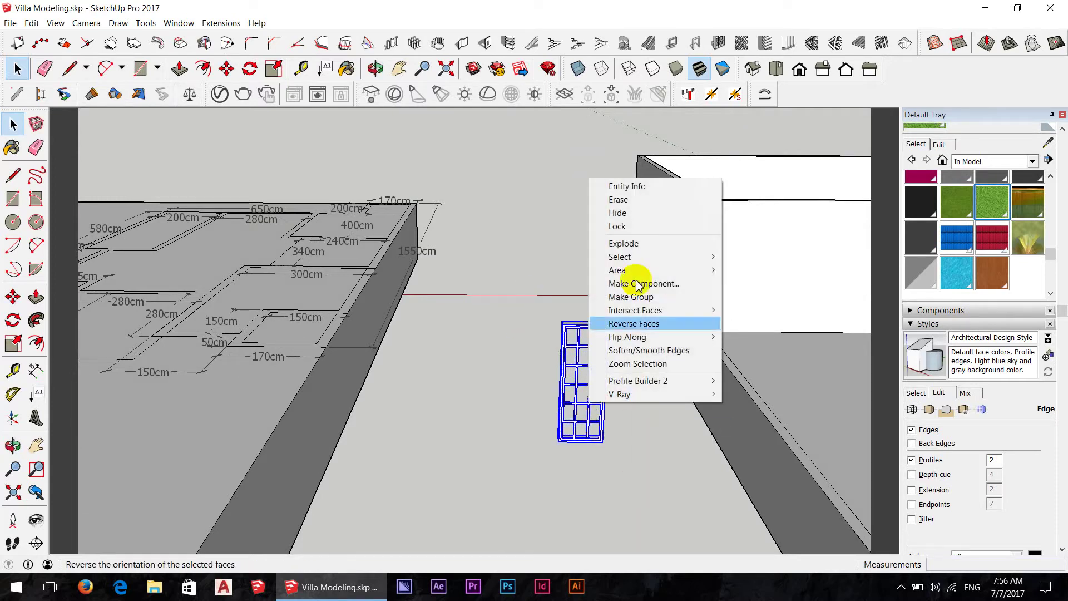
pyautogui.moveTo(596, 425); pyautogui.dragTo(569, 463, button='middle')
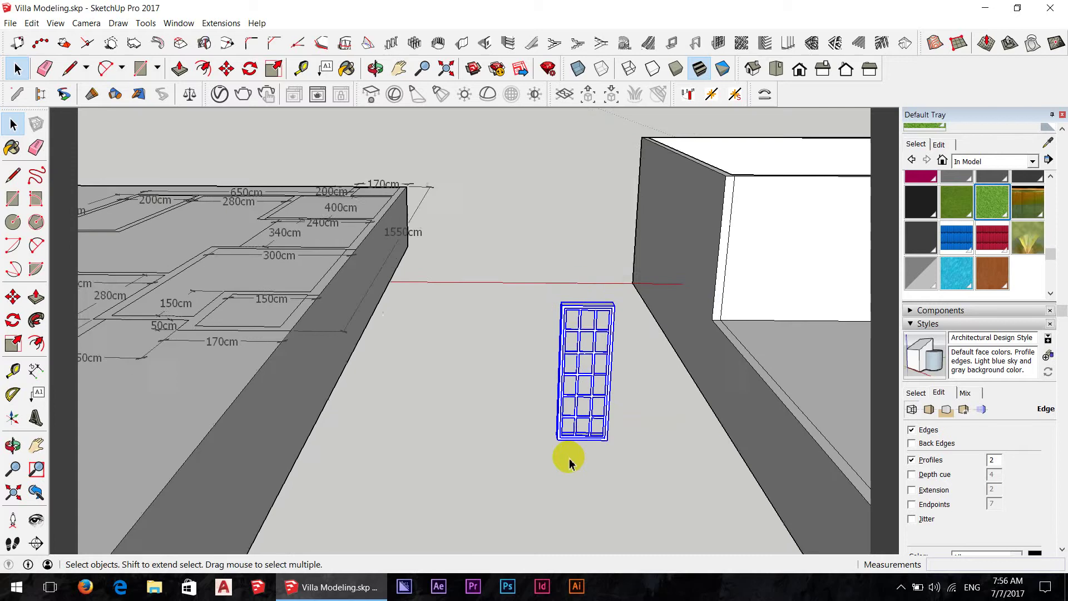
pyautogui.scroll(3, 556, 440)
# Step: Move the window group's bottom-left corner to the front-yard wall's inner corner beside the house
pyautogui.press('m')
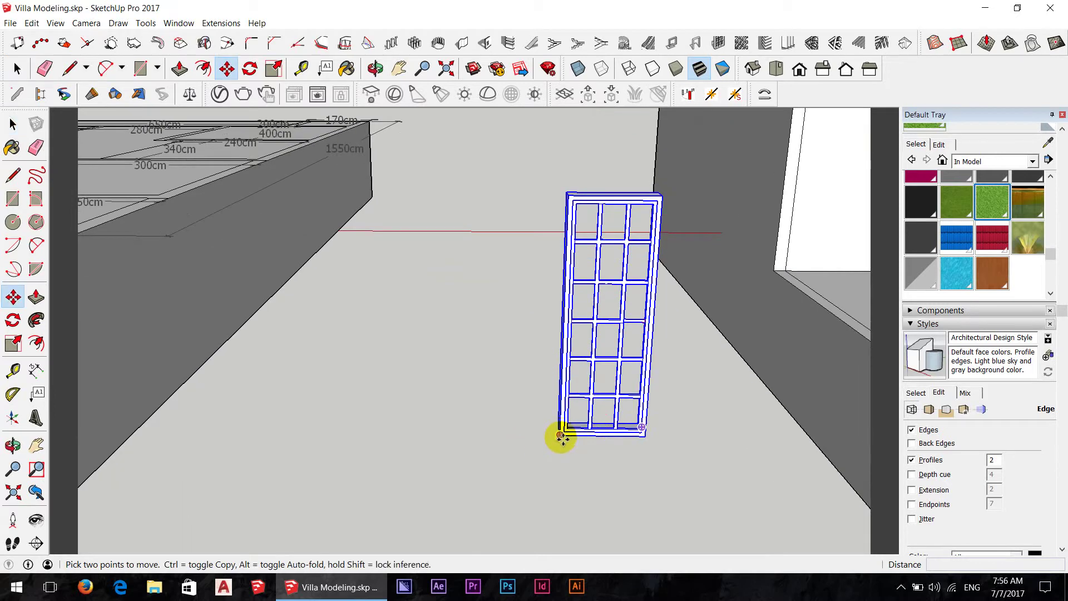
pyautogui.click(562, 438)
pyautogui.scroll(-3, 318, 442)
pyautogui.scroll(-3, 317, 444)
pyautogui.scroll(-2, 320, 442)
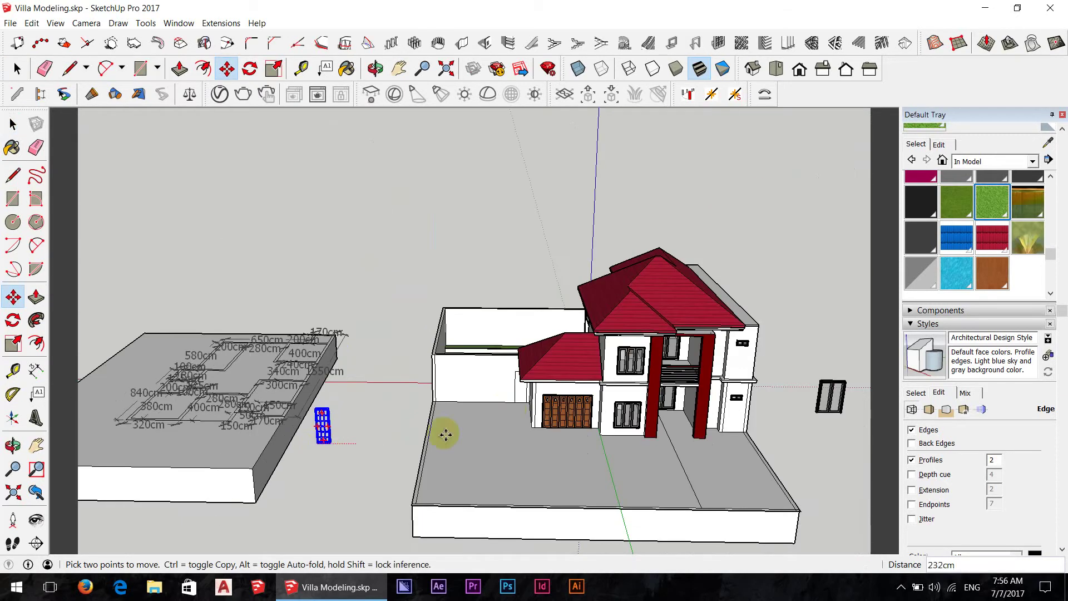
pyautogui.scroll(3, 504, 409)
pyautogui.scroll(3, 518, 390)
pyautogui.scroll(3, 543, 383)
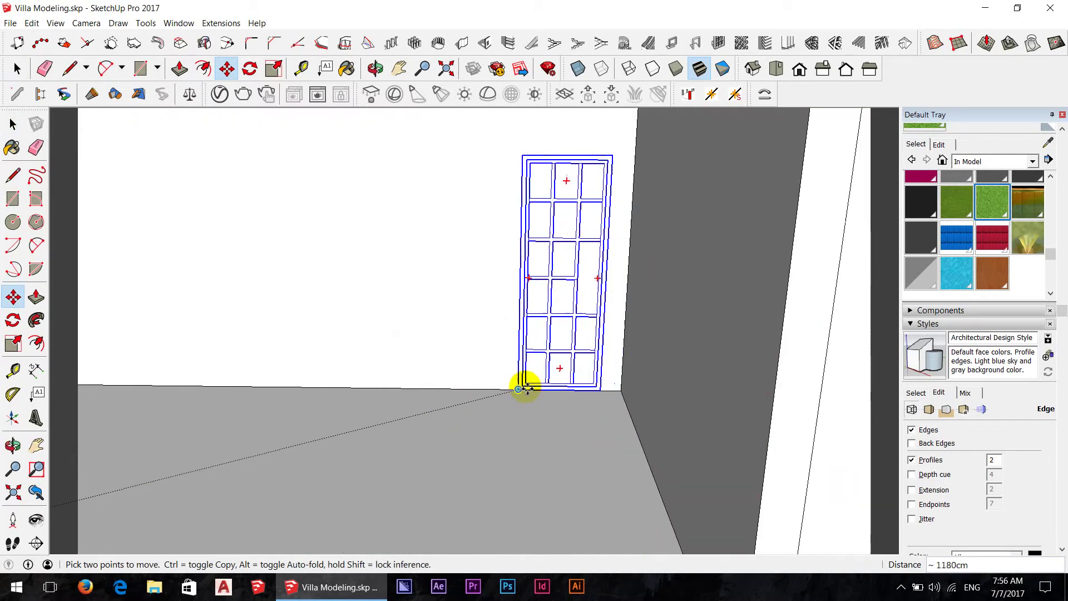
pyautogui.click(520, 389)
pyautogui.press('space')
pyautogui.scroll(-3, 482, 443)
pyautogui.scroll(-2, 184, 389)
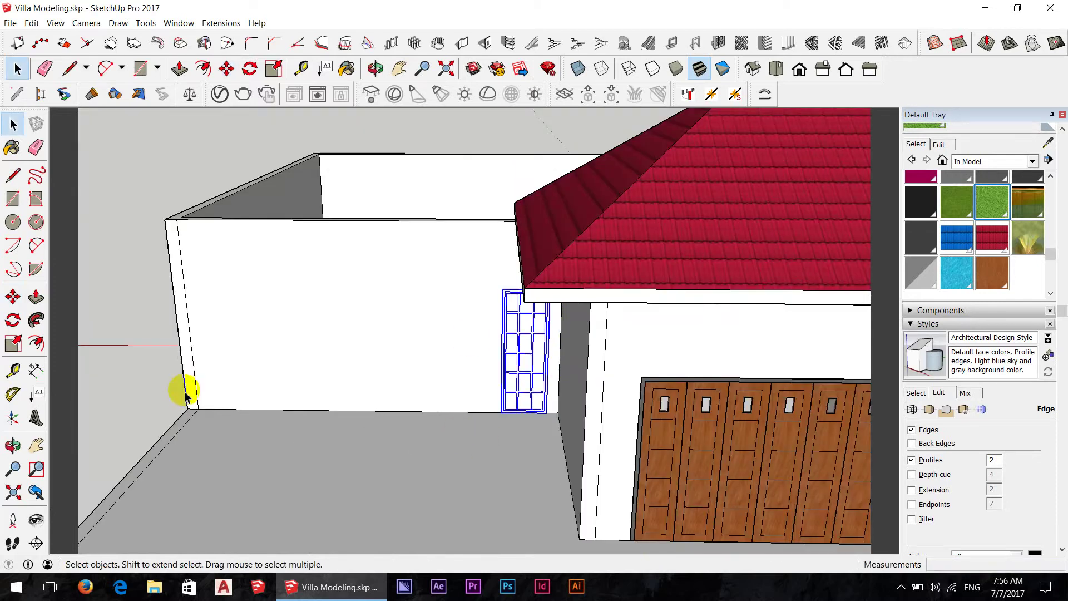
pyautogui.moveTo(511, 401); pyautogui.dragTo(589, 424, button='middle')
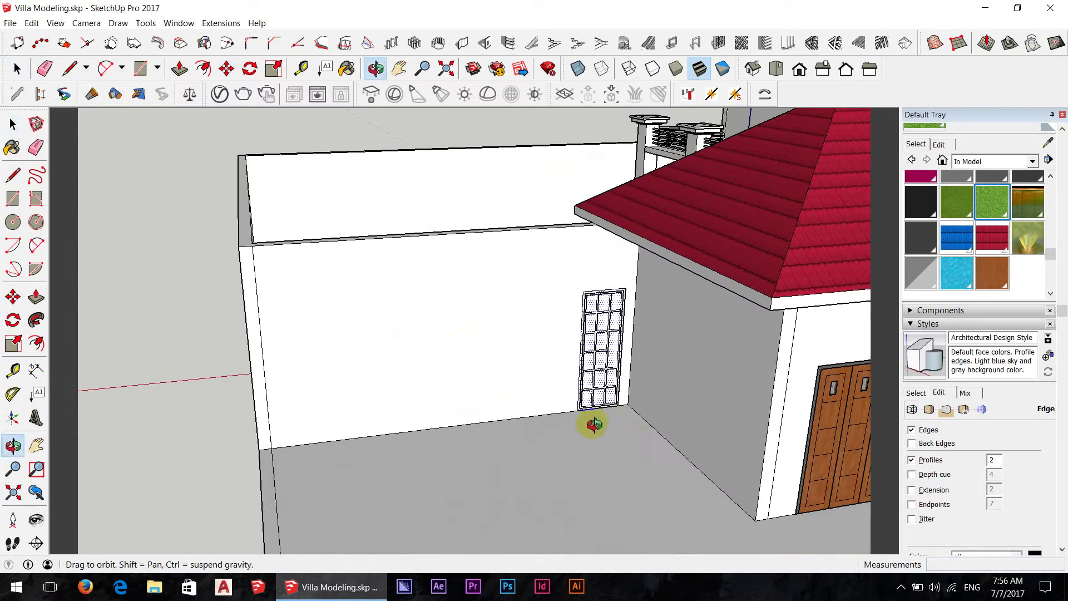
# Step: Push/pull the wall face beside the window and confirm it
pyautogui.press('p')
pyautogui.click(614, 402)
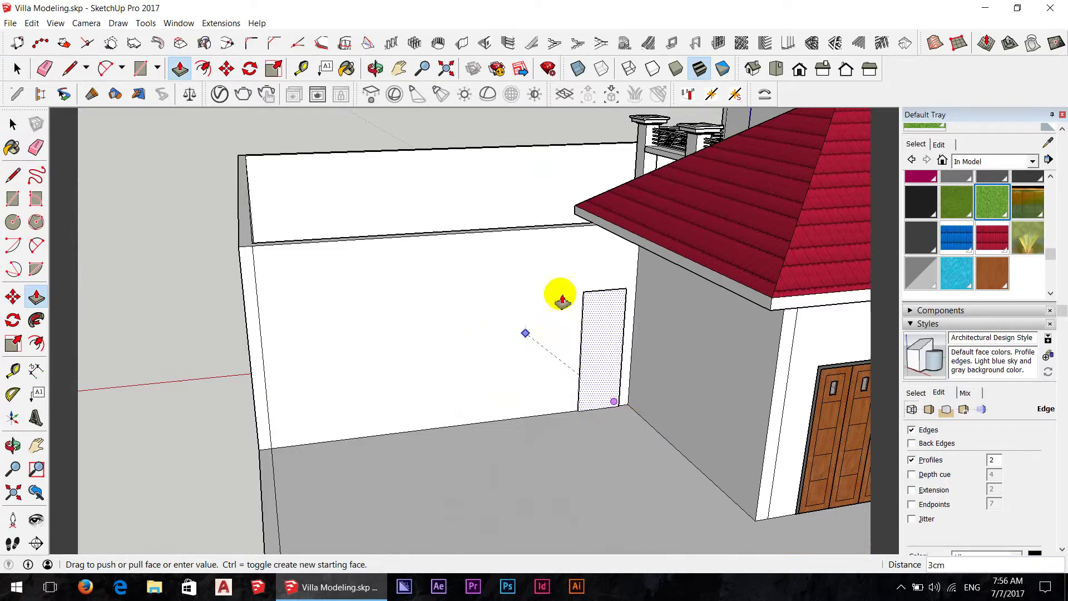
pyautogui.moveTo(561, 301)
pyautogui.mouseDown(button='middle')
pyautogui.moveTo(584, 424)
pyautogui.moveTo(544, 377)
pyautogui.moveTo(549, 334)
pyautogui.moveTo(563, 415)
pyautogui.moveTo(657, 448)
pyautogui.moveTo(581, 428)
pyautogui.moveTo(538, 384)
pyautogui.moveTo(883, 477)
pyautogui.moveTo(743, 377)
pyautogui.mouseUp(button='middle')
pyautogui.press('Return')
# Step: Flip the side-wall window group along its green axis
pyautogui.scroll(5, 563, 414)
pyautogui.scroll(-5, 581, 429)
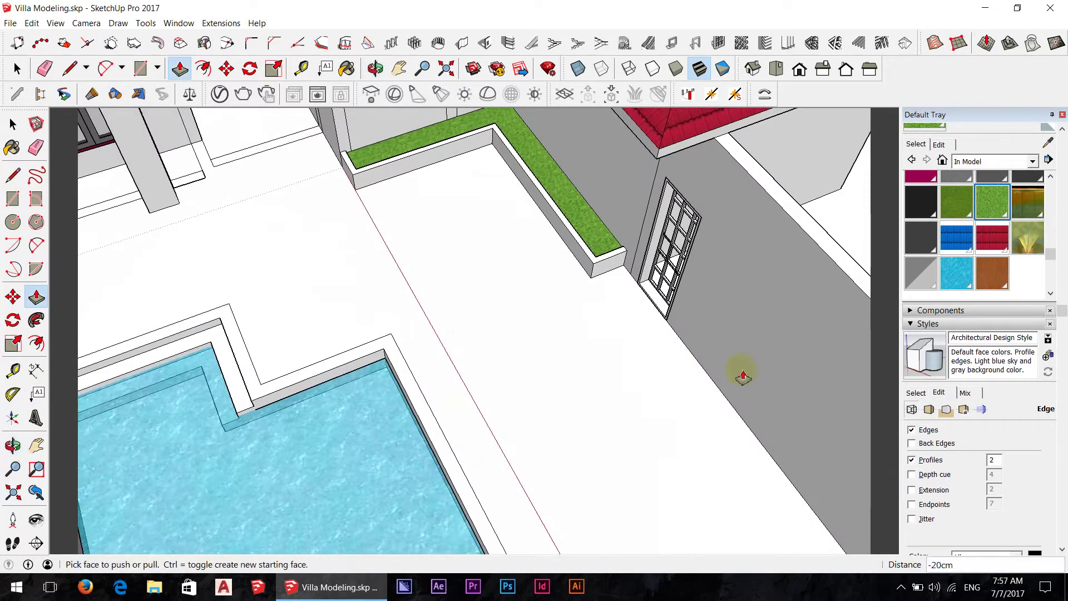
pyautogui.scroll(3, 663, 299)
pyautogui.moveTo(663, 298); pyautogui.dragTo(759, 244, button='middle')
pyautogui.scroll(4, 662, 243)
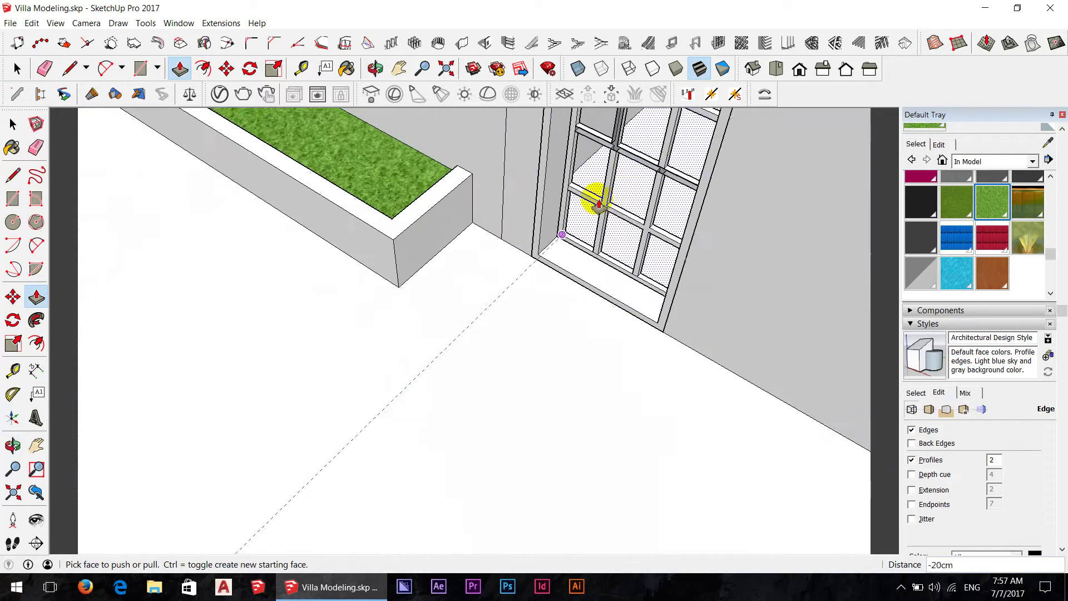
pyautogui.scroll(2, 556, 228)
pyautogui.press('m')
pyautogui.scroll(3, 523, 273)
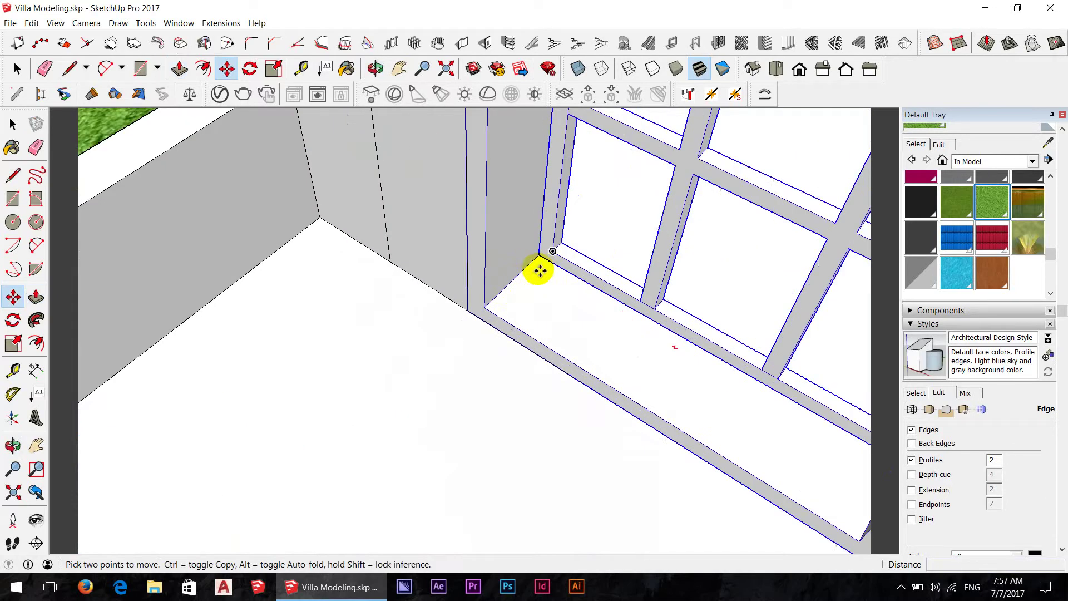
pyautogui.press('space')
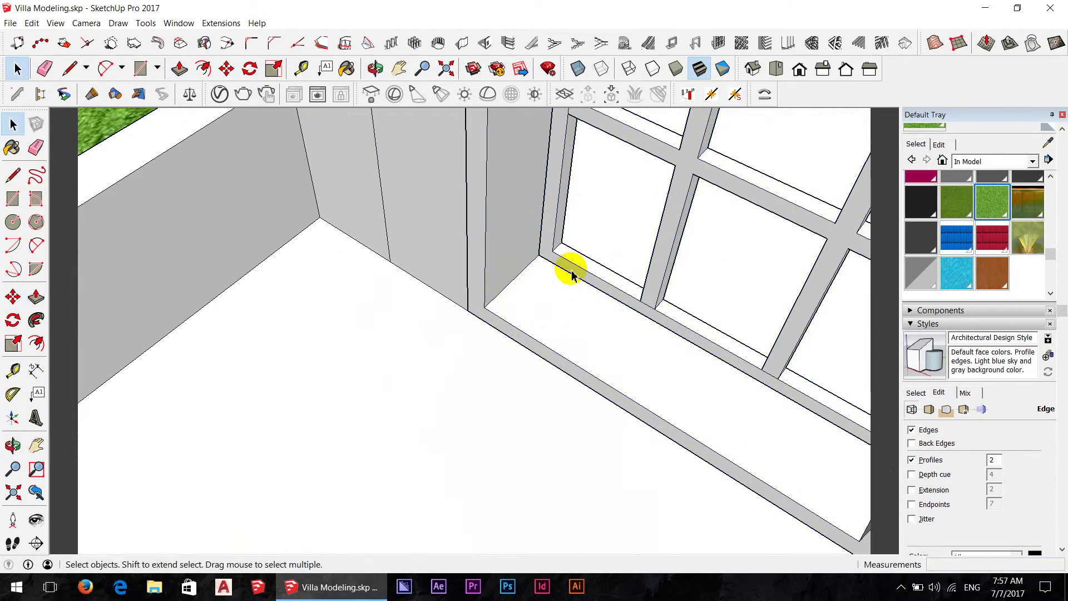
pyautogui.rightClick(572, 274)
pyautogui.moveTo(599, 443)
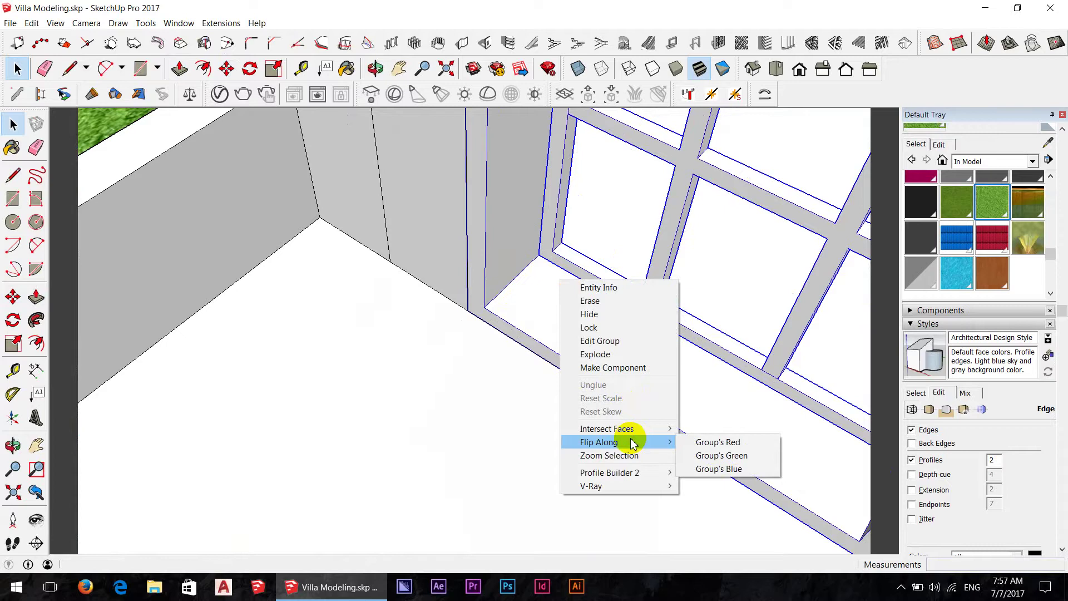
pyautogui.click(704, 461)
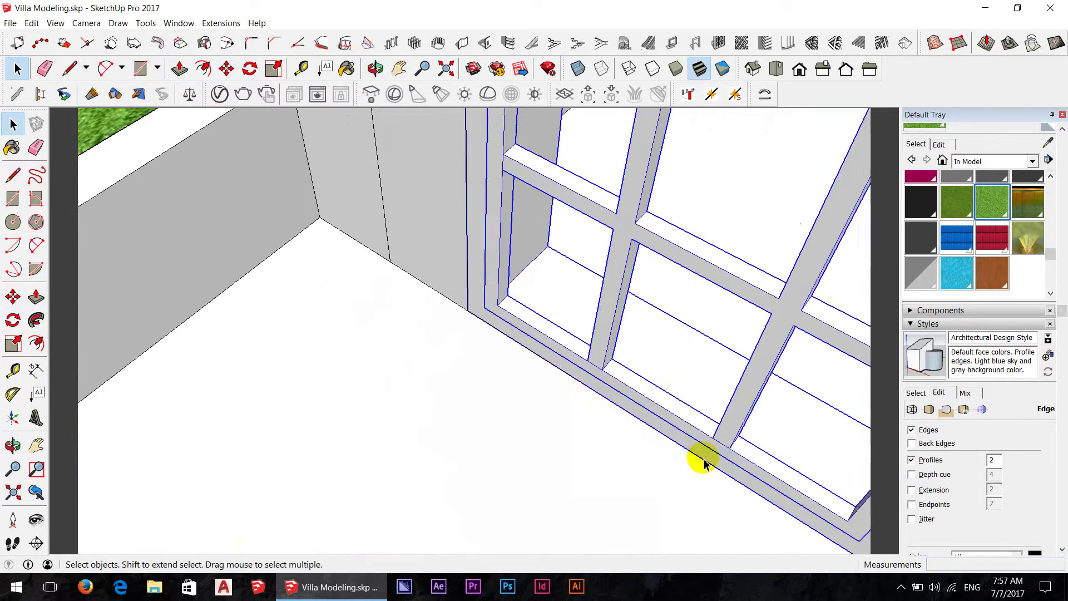
# Step: Orbit around the house and flipped window, viewing the pool, roof and wall
pyautogui.scroll(-3, 467, 365)
pyautogui.scroll(-3, 479, 365)
pyautogui.scroll(-3, 477, 365)
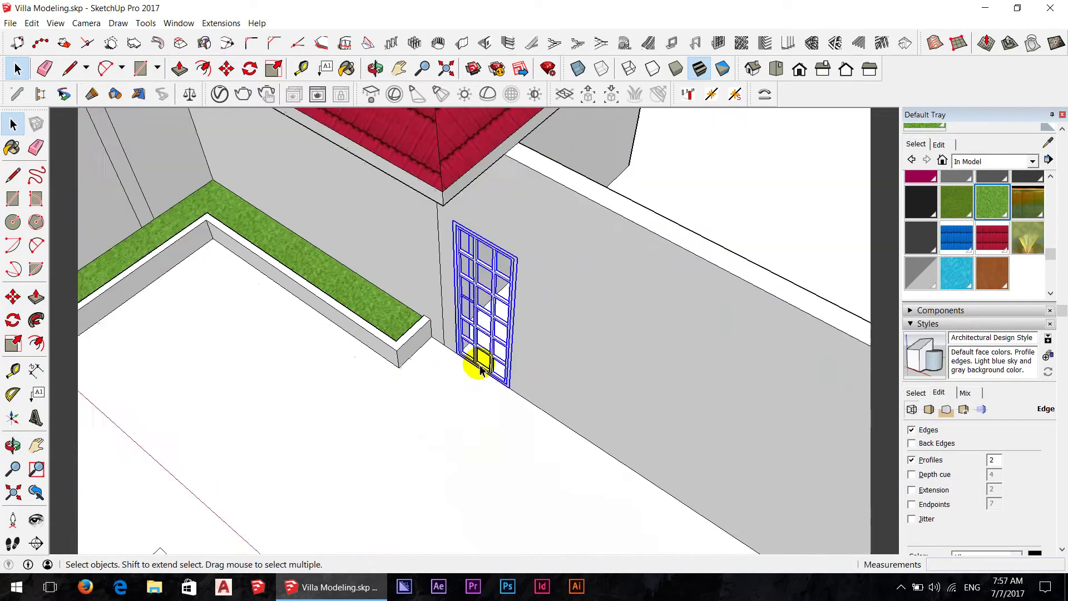
pyautogui.scroll(-2, 477, 366)
pyautogui.scroll(-3, 580, 377)
pyautogui.scroll(-2, 566, 370)
pyautogui.moveTo(566, 370)
pyautogui.mouseDown(button='middle')
pyautogui.moveTo(501, 389)
pyautogui.moveTo(418, 330)
pyautogui.mouseUp(button='middle')
pyautogui.scroll(3, 537, 399)
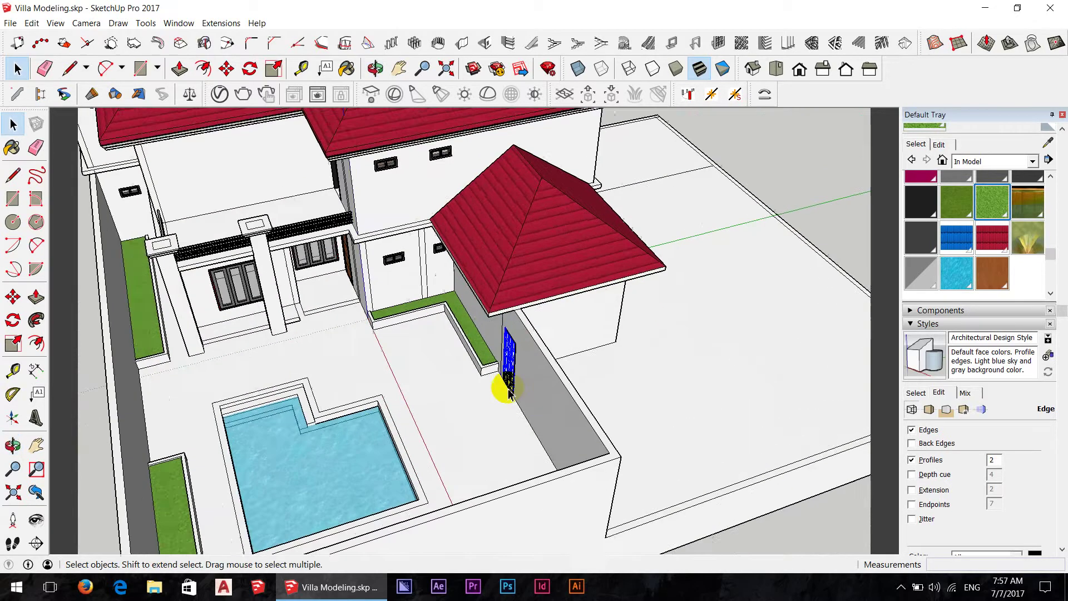
pyautogui.moveTo(505, 382); pyautogui.dragTo(639, 370, button='middle')
pyautogui.scroll(3, 505, 369)
pyautogui.scroll(2, 529, 379)
pyautogui.moveTo(529, 379)
pyautogui.mouseDown(button='middle')
pyautogui.moveTo(579, 399)
pyautogui.moveTo(232, 417)
pyautogui.mouseUp(button='middle')
pyautogui.scroll(-4, 501, 409)
pyautogui.scroll(-4, 492, 409)
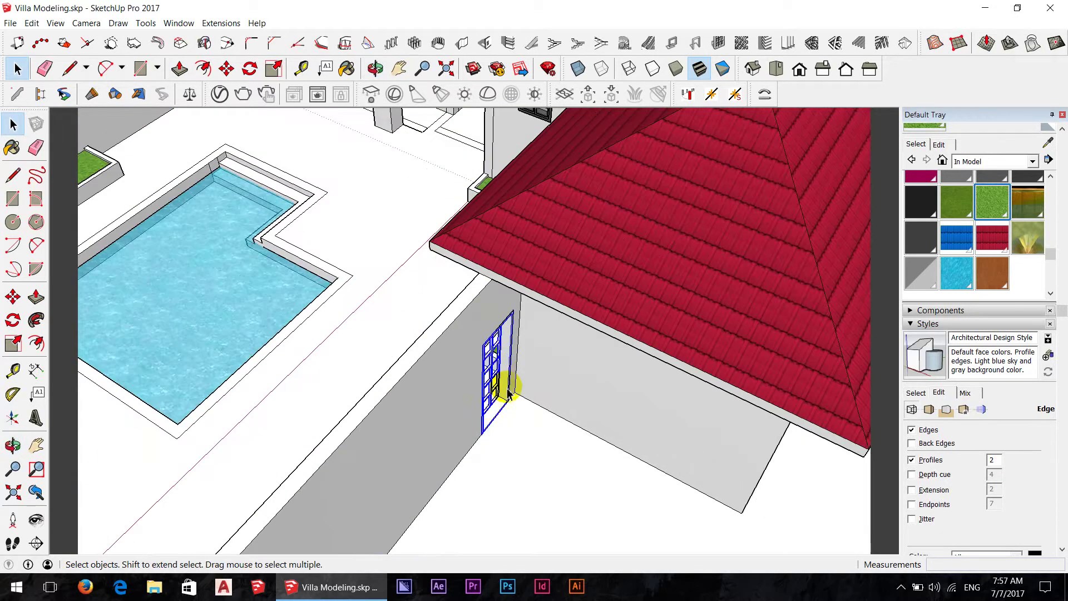
pyautogui.moveTo(501, 358)
pyautogui.mouseDown(button='middle')
pyautogui.moveTo(394, 302)
pyautogui.moveTo(640, 368)
pyautogui.mouseUp(button='middle')
pyautogui.scroll(-2, 362, 301)
pyautogui.scroll(-3, 406, 329)
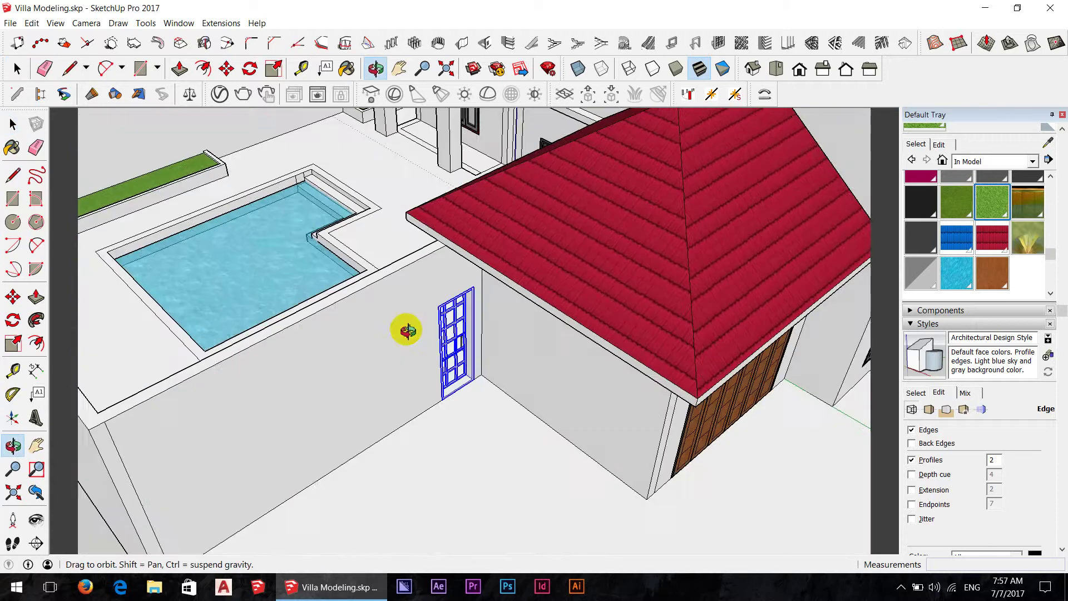
# Step: Orbit out to a high overview of the whole villa
pyautogui.press('space')
pyautogui.scroll(-3, 585, 328)
pyautogui.scroll(-2, 295, 470)
pyautogui.moveTo(295, 470)
pyautogui.mouseDown(button='middle')
pyautogui.moveTo(407, 287)
pyautogui.moveTo(418, 305)
pyautogui.mouseUp(button='middle')
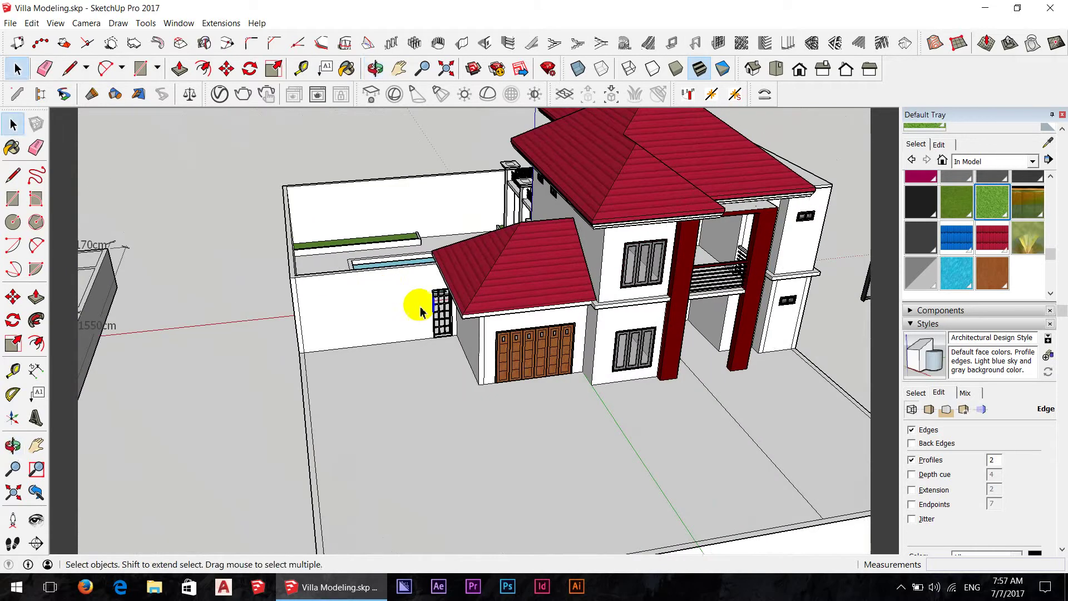
pyautogui.scroll(3, 573, 318)
pyautogui.moveTo(573, 317)
pyautogui.mouseDown(button='middle')
pyautogui.moveTo(601, 210)
pyautogui.moveTo(761, 430)
pyautogui.moveTo(494, 346)
pyautogui.mouseUp(button='middle')
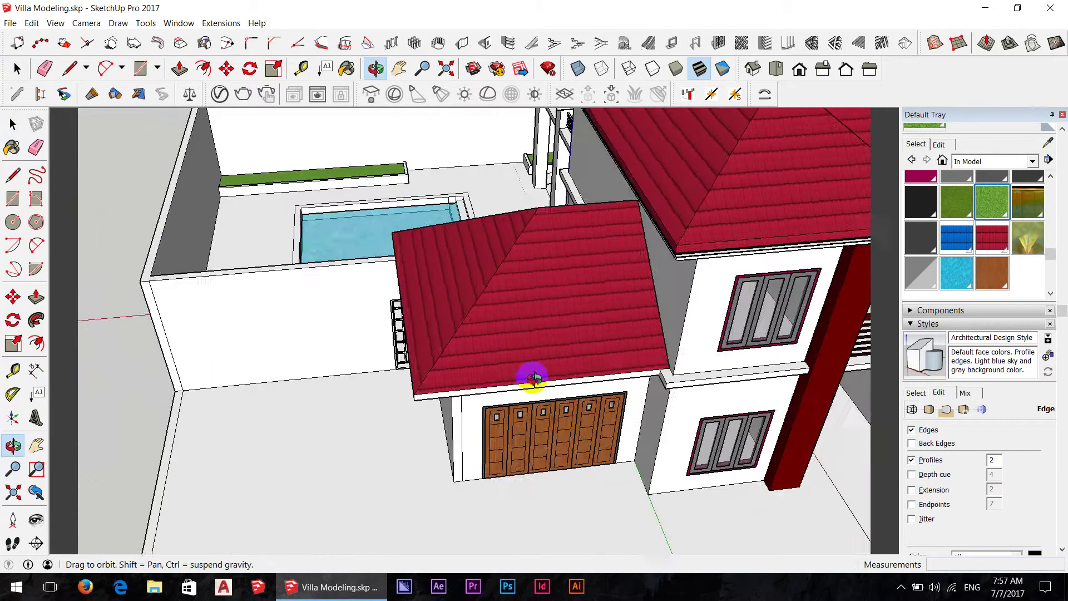
pyautogui.scroll(-3, 328, 314)
pyautogui.moveTo(328, 314)
pyautogui.mouseDown(button='middle')
pyautogui.moveTo(504, 337)
pyautogui.moveTo(508, 278)
pyautogui.mouseUp(button='middle')
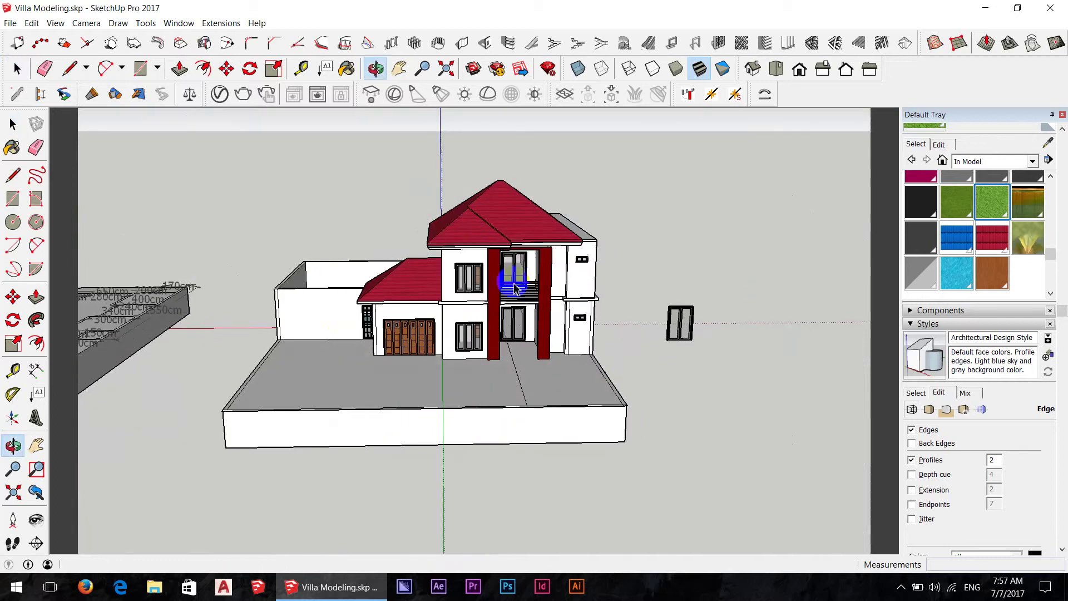
pyautogui.scroll(4, 649, 410)
pyautogui.scroll(-1, 649, 410)
pyautogui.scroll(1, 646, 428)
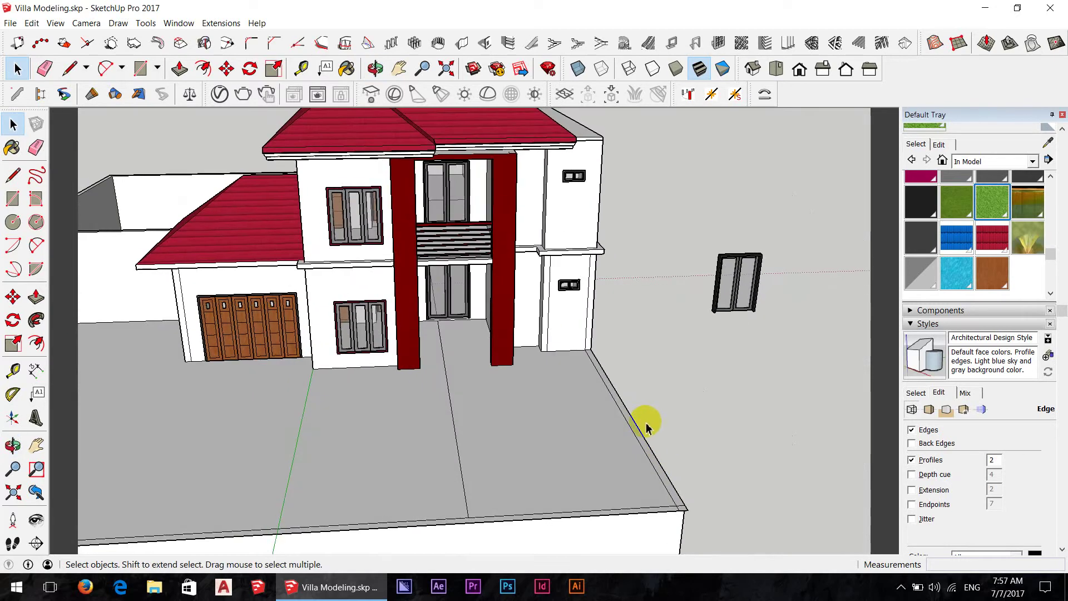
# Step: Pull the right-edge strip up 150 cm into a boundary wall
pyautogui.press('p')
pyautogui.moveTo(634, 425); pyautogui.dragTo(641, 379)
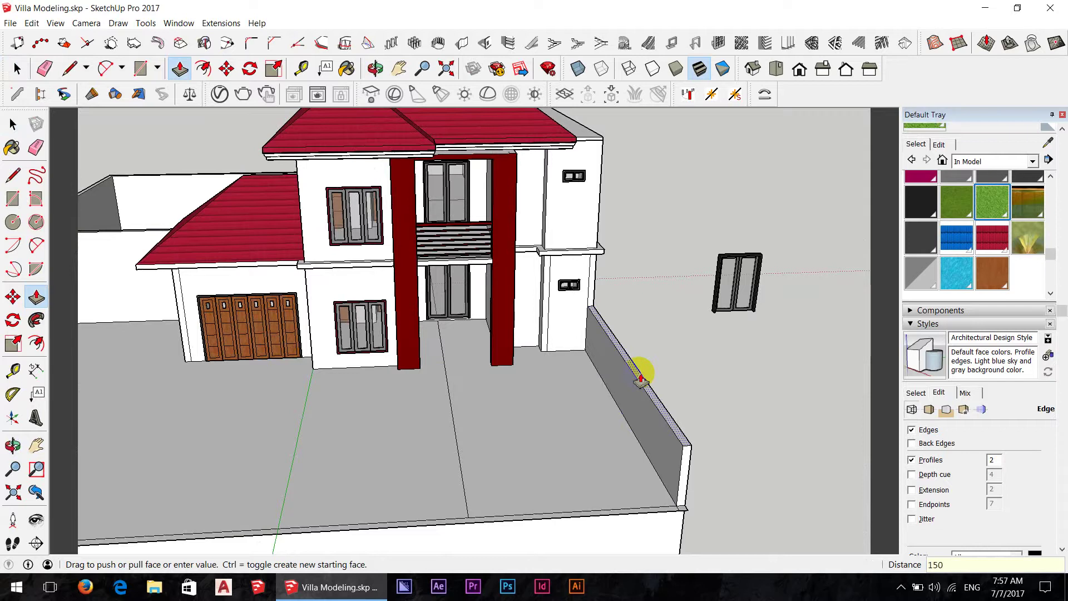
pyautogui.scroll(-2, 641, 378)
pyautogui.moveTo(649, 338); pyautogui.dragTo(656, 378, button='middle')
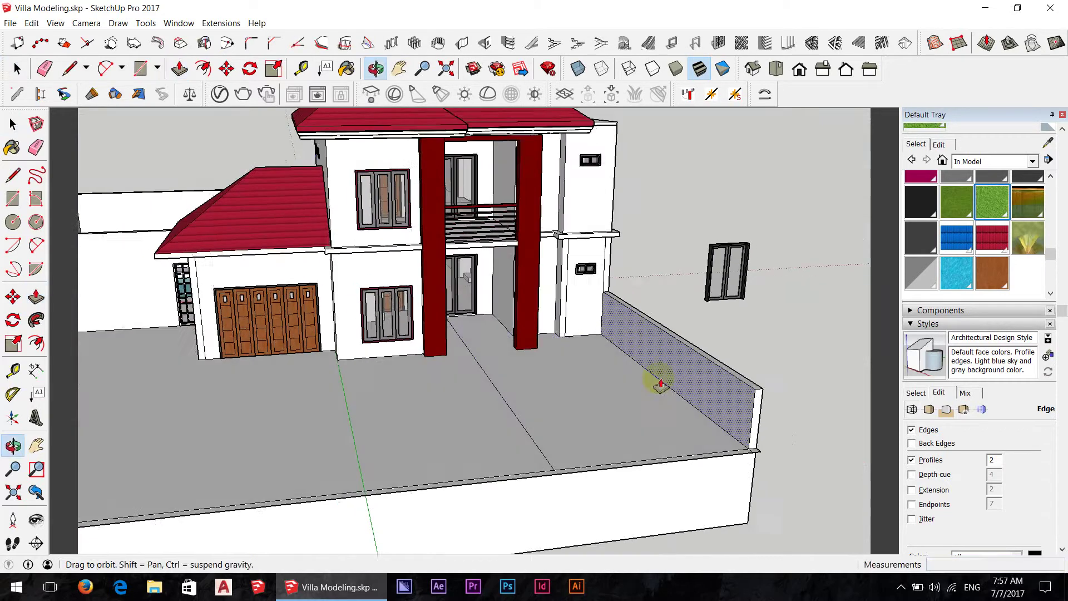
pyautogui.scroll(3, 740, 445)
pyautogui.moveTo(740, 444)
pyautogui.mouseDown(button='middle')
pyautogui.moveTo(769, 466)
pyautogui.moveTo(658, 390)
pyautogui.moveTo(527, 263)
pyautogui.moveTo(508, 210)
pyautogui.moveTo(310, 246)
pyautogui.moveTo(276, 381)
pyautogui.moveTo(186, 341)
pyautogui.moveTo(155, 341)
pyautogui.moveTo(248, 245)
pyautogui.moveTo(260, 258)
pyautogui.mouseUp(button='middle')
# Step: Pull the wall's end face into a block and extend its front face 200 cm
pyautogui.press('p')
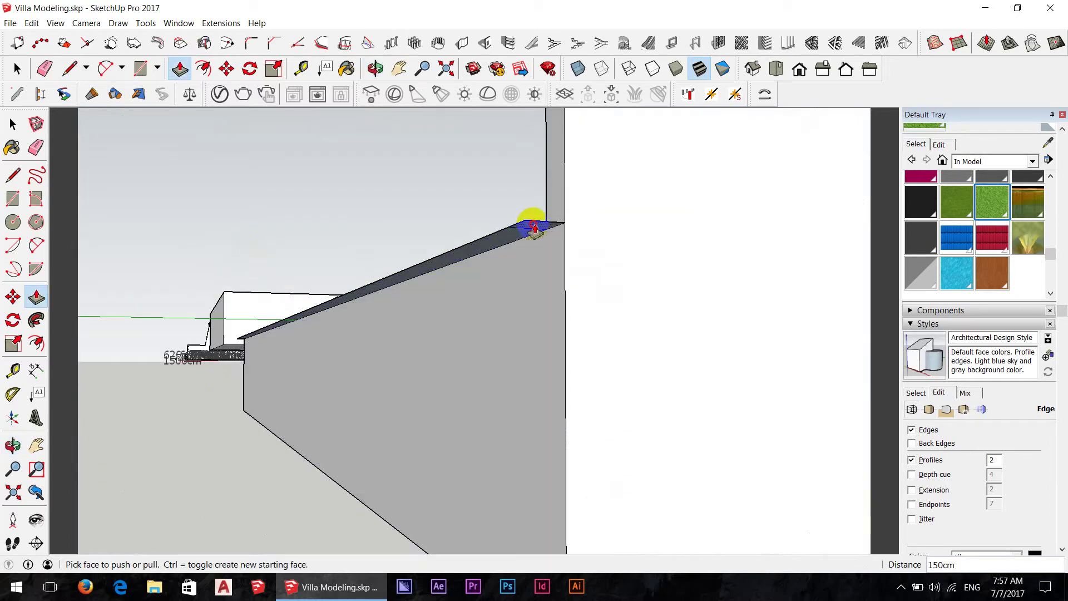
pyautogui.moveTo(529, 227)
pyautogui.mouseDown()
pyautogui.moveTo(558, 515)
pyautogui.moveTo(551, 510)
pyautogui.mouseUp()
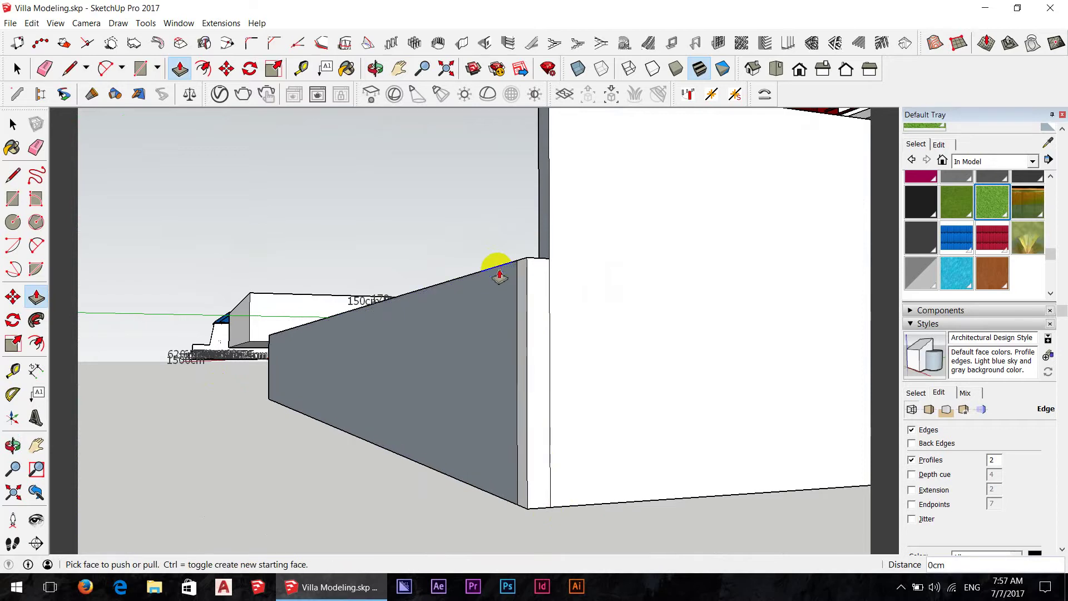
pyautogui.moveTo(501, 270)
pyautogui.mouseDown(button='middle')
pyautogui.moveTo(703, 501)
pyautogui.moveTo(671, 308)
pyautogui.moveTo(670, 363)
pyautogui.moveTo(611, 362)
pyautogui.moveTo(406, 183)
pyautogui.moveTo(402, 196)
pyautogui.moveTo(549, 246)
pyautogui.moveTo(520, 201)
pyautogui.moveTo(552, 296)
pyautogui.mouseUp(button='middle')
pyautogui.click(550, 312)
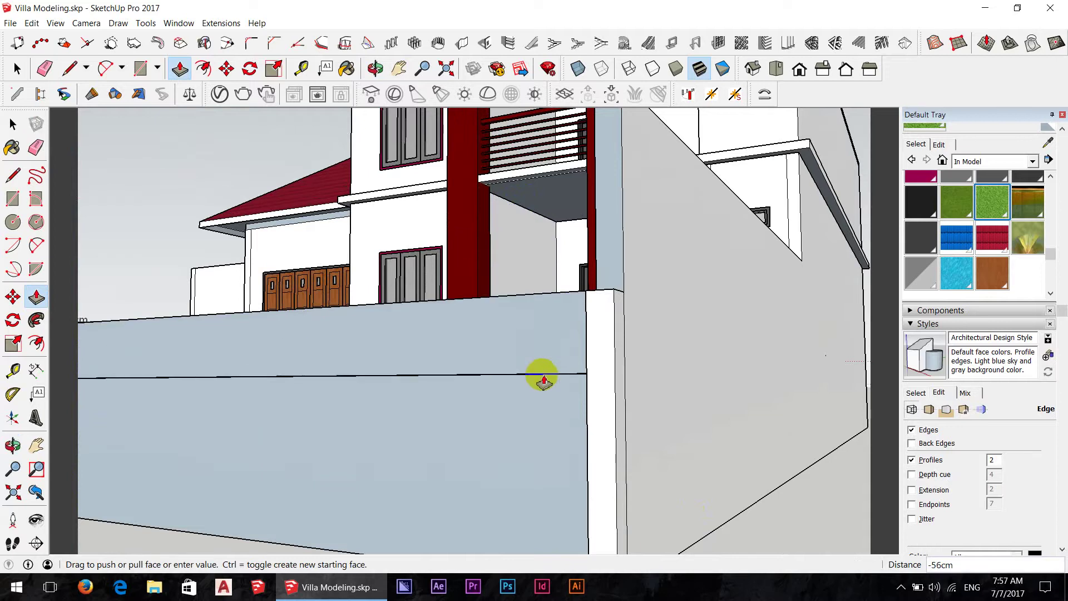
pyautogui.scroll(-2, 568, 363)
pyautogui.click(581, 506)
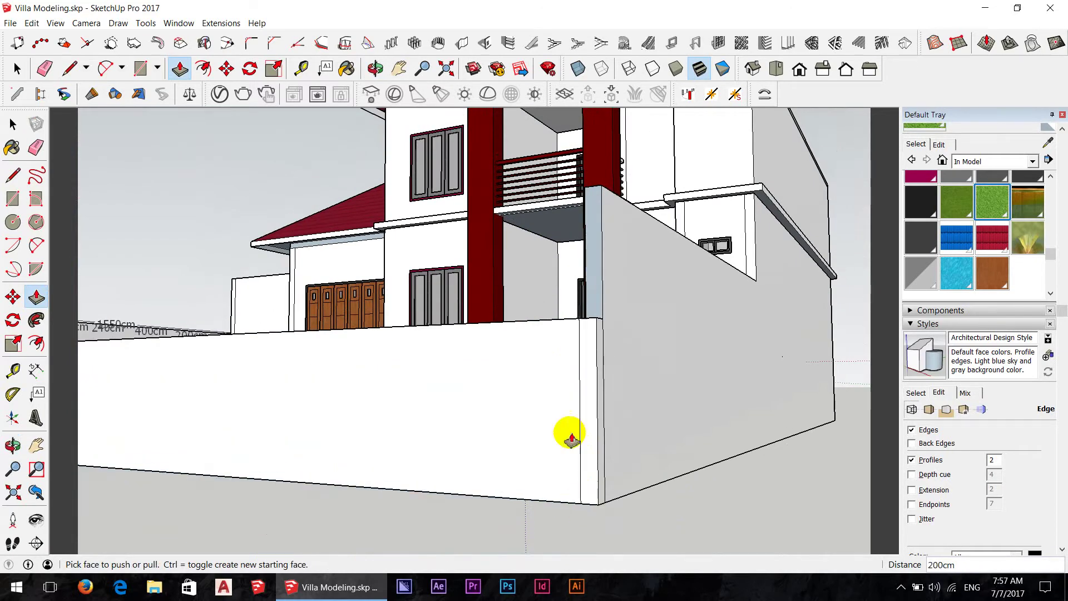
pyautogui.moveTo(567, 431); pyautogui.dragTo(723, 475, button='middle')
pyautogui.moveTo(883, 346)
pyautogui.mouseDown(button='middle')
pyautogui.moveTo(610, 359)
pyautogui.moveTo(675, 436)
pyautogui.moveTo(659, 439)
pyautogui.mouseUp(button='middle')
pyautogui.scroll(-3, 611, 359)
pyautogui.scroll(3, 674, 460)
# Step: Raise the wall-corner face with Push/Pull
pyautogui.scroll(2, 673, 459)
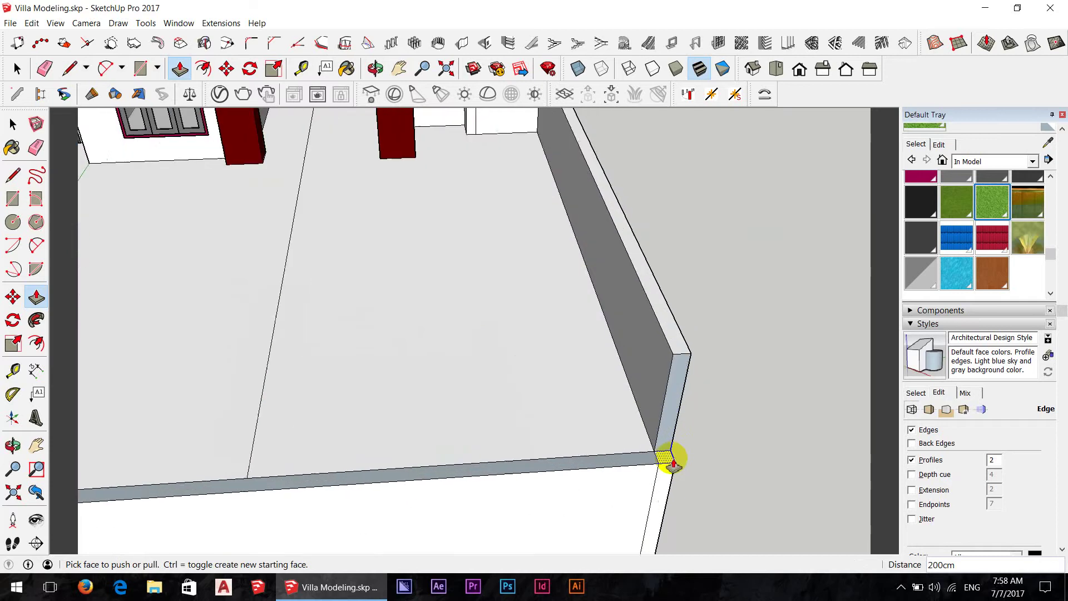
pyautogui.click(672, 462)
pyautogui.click(679, 353)
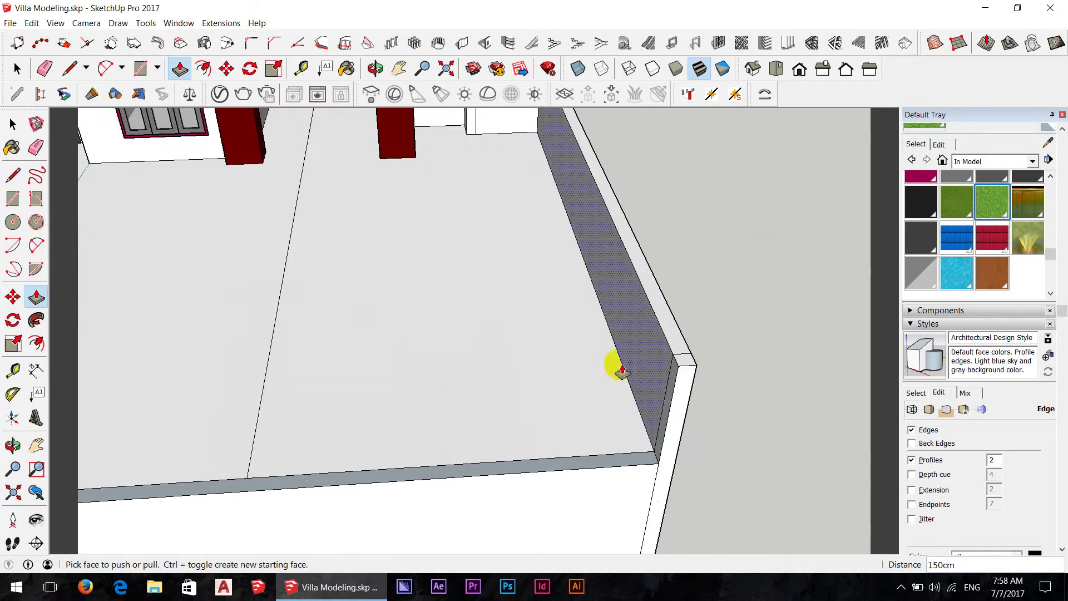
pyautogui.moveTo(616, 362)
pyautogui.mouseDown(button='middle')
pyautogui.moveTo(694, 467)
pyautogui.moveTo(661, 394)
pyautogui.moveTo(554, 296)
pyautogui.mouseUp(button='middle')
pyautogui.scroll(-3, 657, 411)
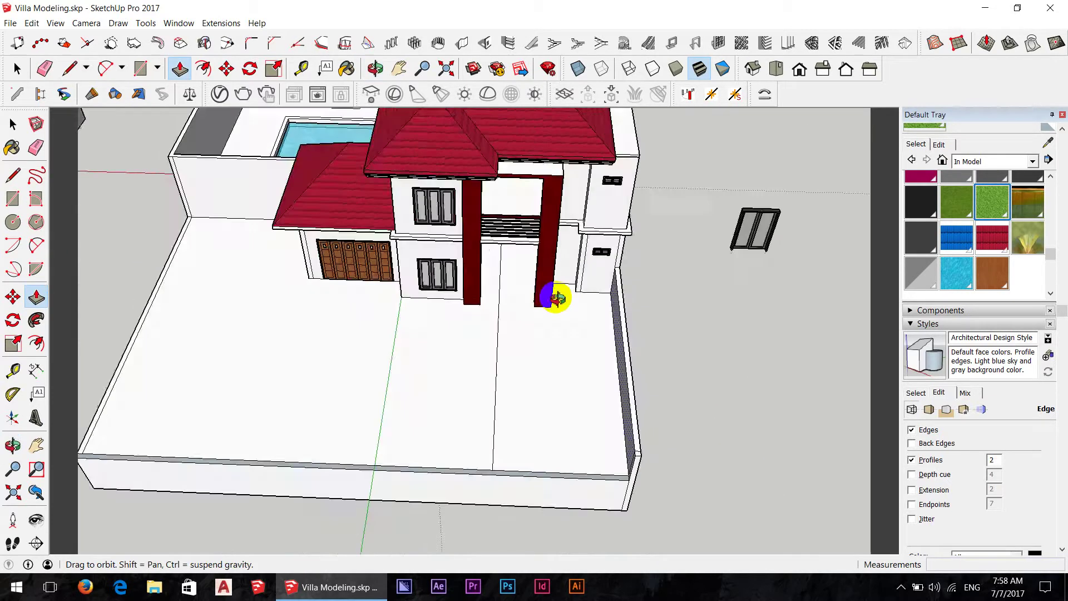
pyautogui.scroll(2, 620, 440)
pyautogui.scroll(2, 619, 440)
# Step: Pull the hatched inner wall face up at the corner
pyautogui.moveTo(691, 382); pyautogui.dragTo(720, 334, button='middle')
pyautogui.scroll(2, 706, 346)
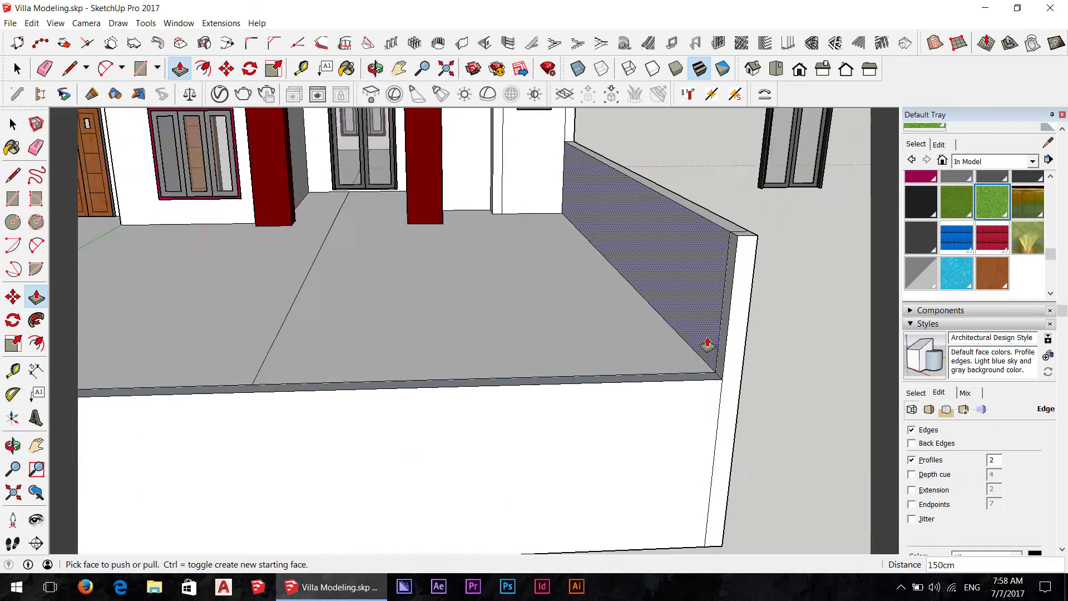
pyautogui.scroll(2, 710, 343)
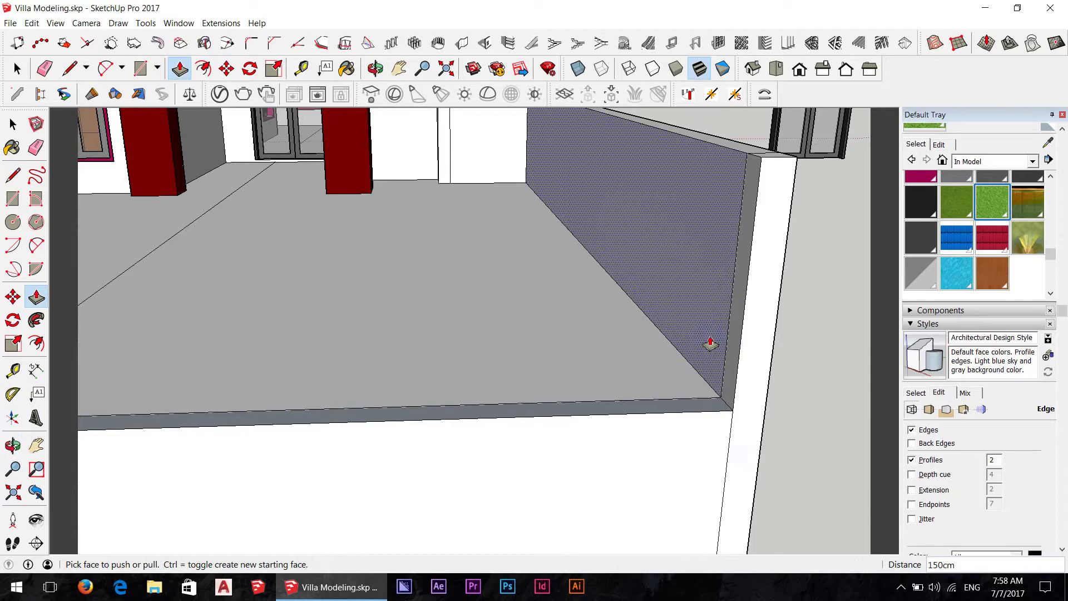
pyautogui.click(706, 343)
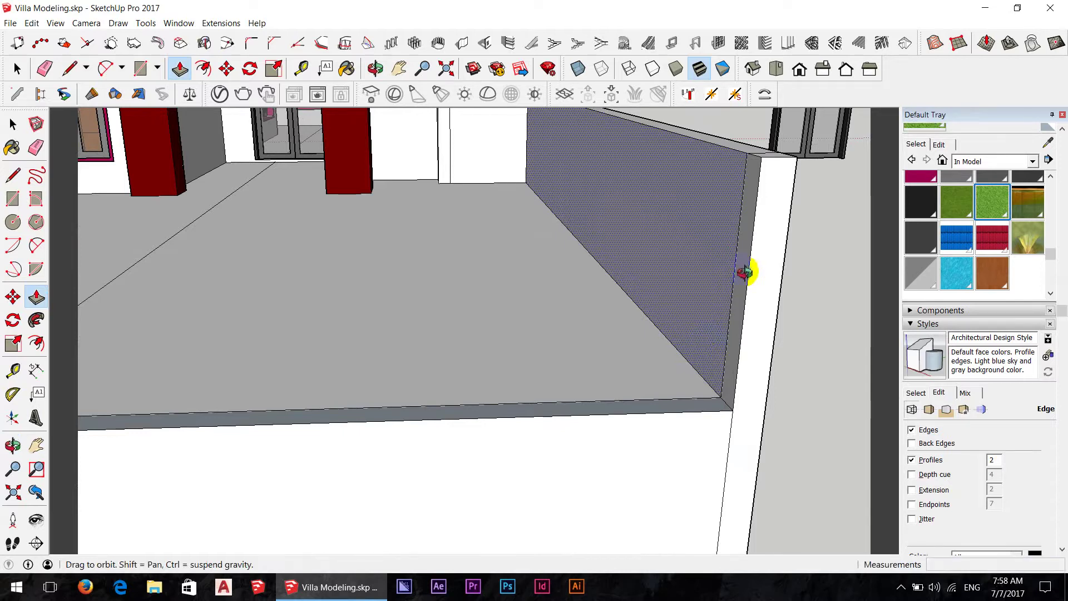
pyautogui.scroll(3, 763, 283)
pyautogui.click(755, 151)
pyautogui.scroll(2, 756, 158)
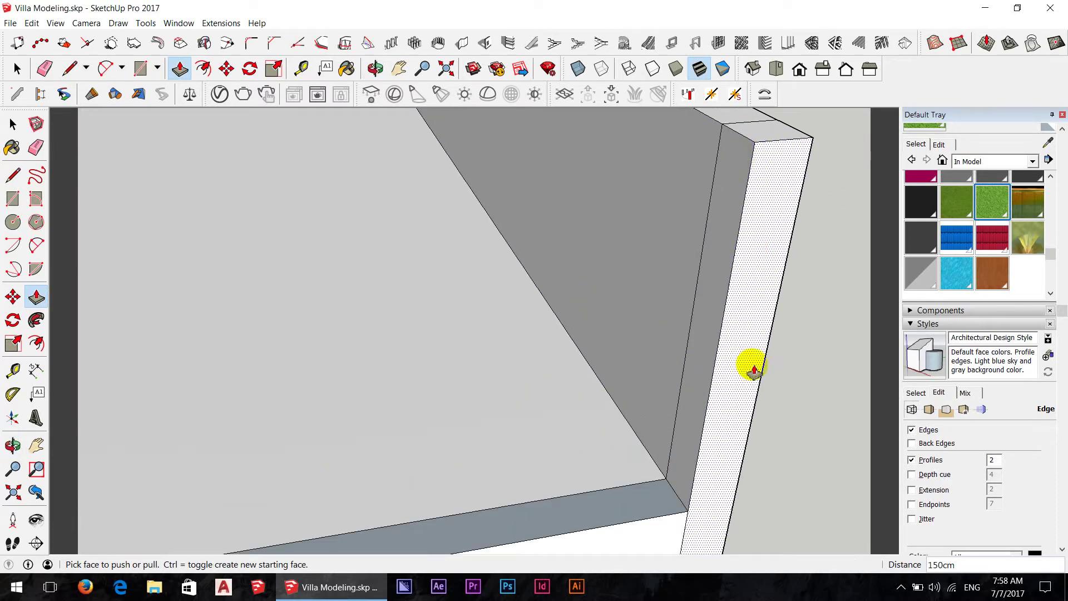
# Step: Start a line at the lower wall corner
pyautogui.press('l')
pyautogui.click(688, 510)
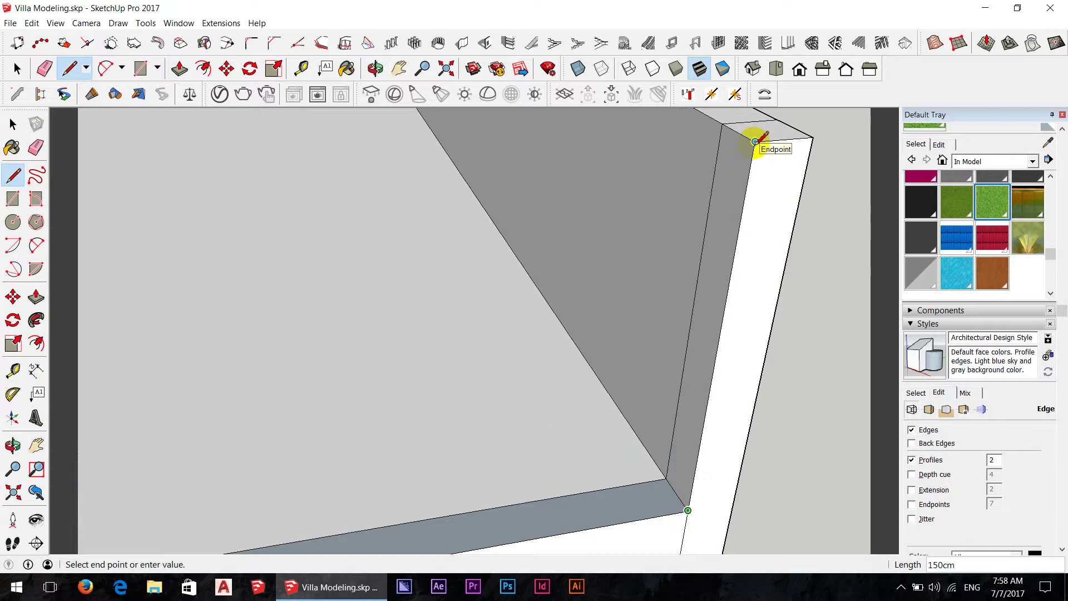
pyautogui.moveTo(736, 450); pyautogui.dragTo(688, 395, button='middle')
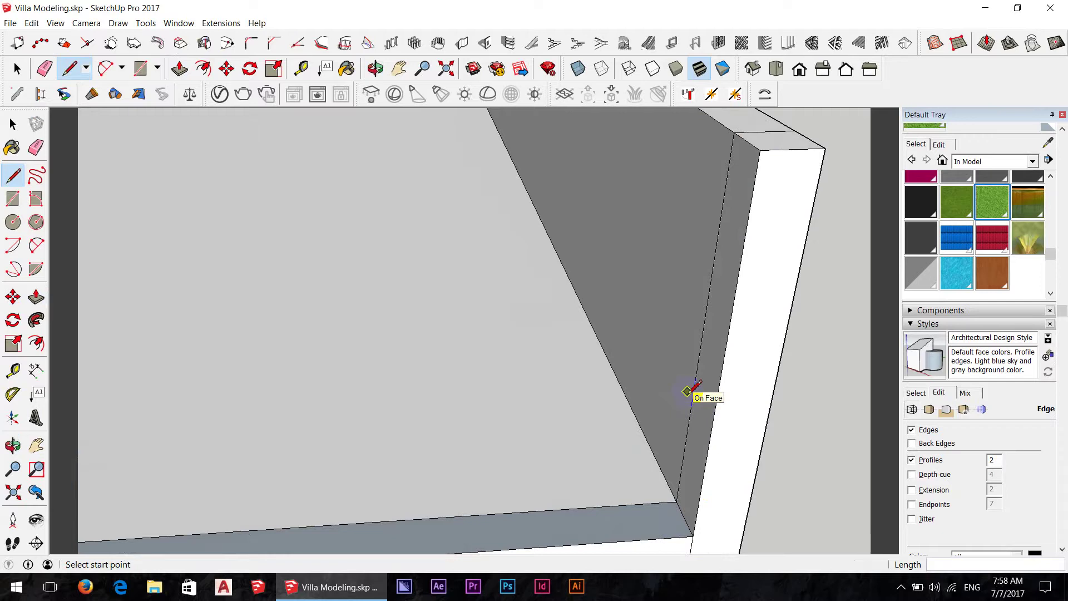
# Step: Orbit around the villa and zoom in on the front courtyard wall
pyautogui.press('p')
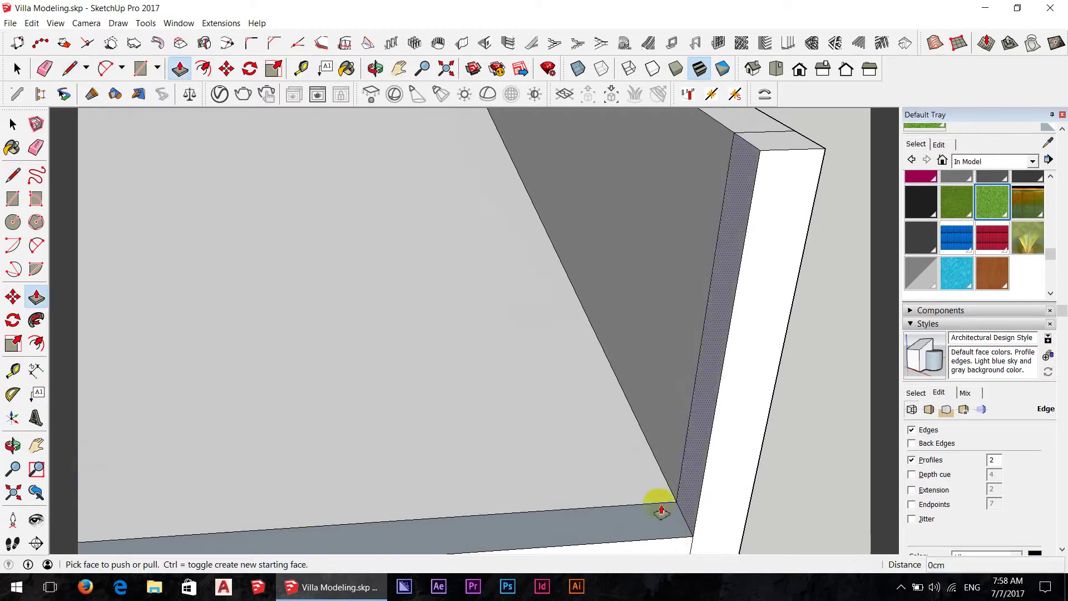
pyautogui.scroll(-3, 667, 467)
pyautogui.scroll(-2, 626, 489)
pyautogui.scroll(-3, 618, 478)
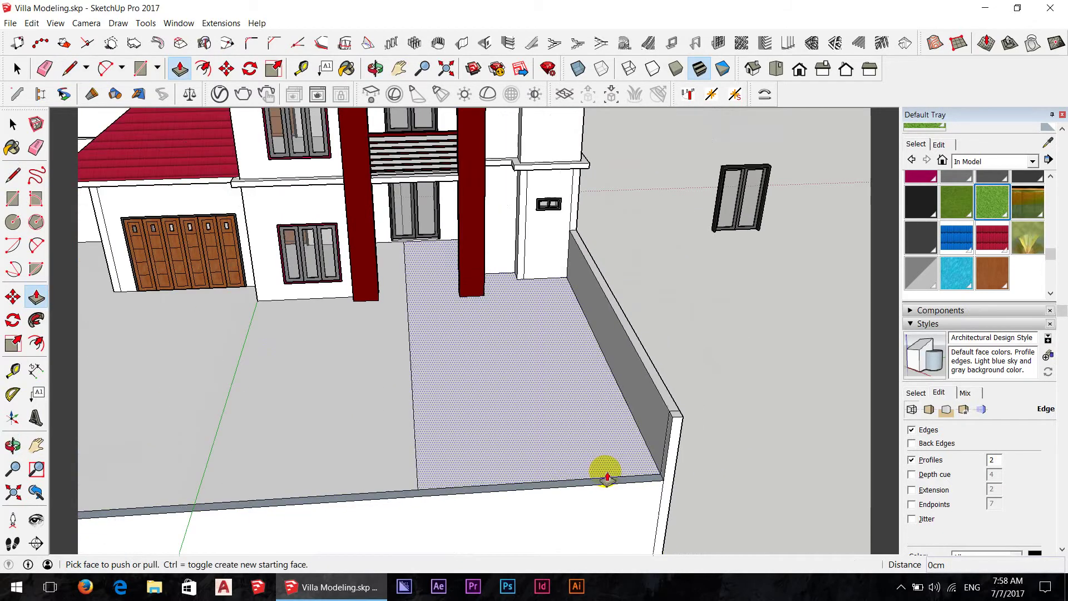
pyautogui.scroll(-3, 557, 501)
pyautogui.moveTo(399, 509)
pyautogui.mouseDown(button='middle')
pyautogui.moveTo(514, 482)
pyautogui.moveTo(558, 453)
pyautogui.moveTo(544, 458)
pyautogui.mouseUp(button='middle')
pyautogui.scroll(-3, 508, 473)
pyautogui.scroll(-2, 454, 448)
pyautogui.moveTo(453, 448); pyautogui.dragTo(496, 482, button='middle')
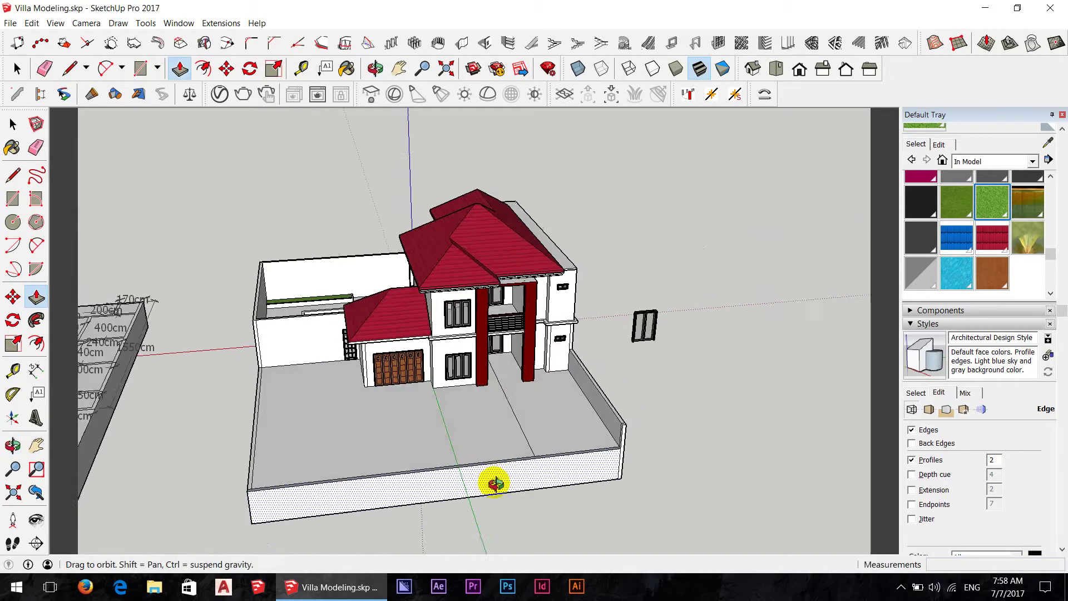
pyautogui.scroll(1, 434, 486)
pyautogui.scroll(2, 415, 484)
pyautogui.scroll(3, 405, 479)
pyautogui.scroll(1, 406, 479)
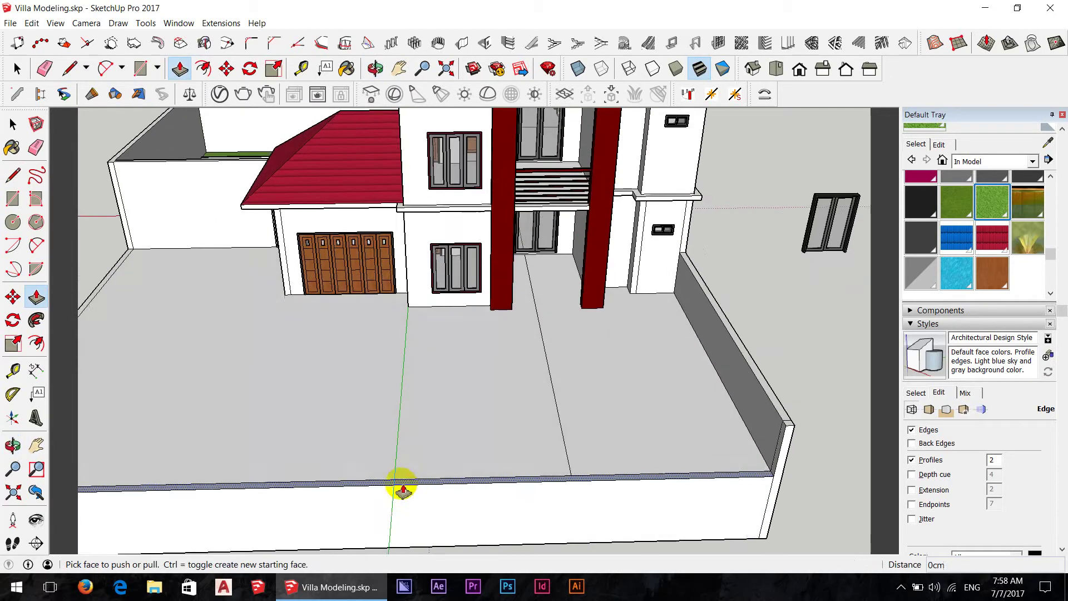
pyautogui.scroll(2, 401, 484)
# Step: Draw a dividing line across the top edge of the front boundary wall
pyautogui.press('l')
pyautogui.scroll(1, 391, 512)
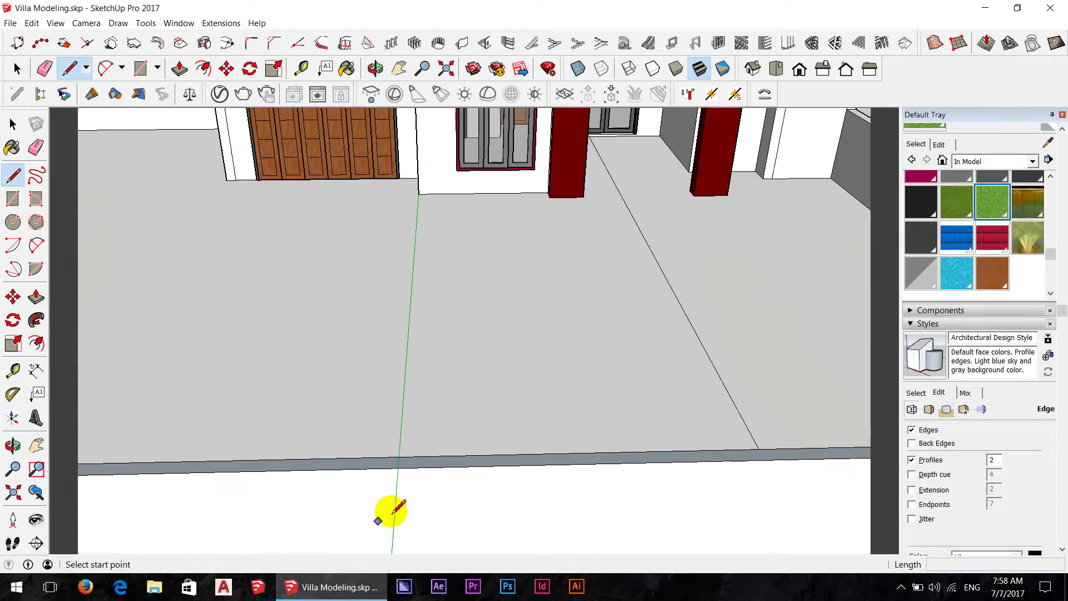
pyautogui.click(397, 457)
pyautogui.write('20')
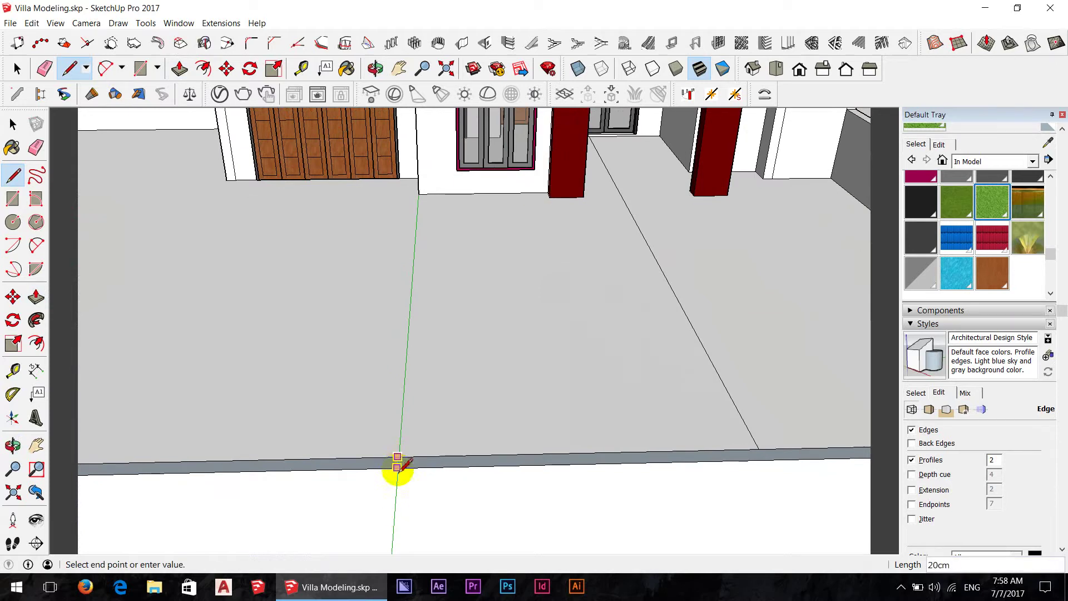
pyautogui.press('space')
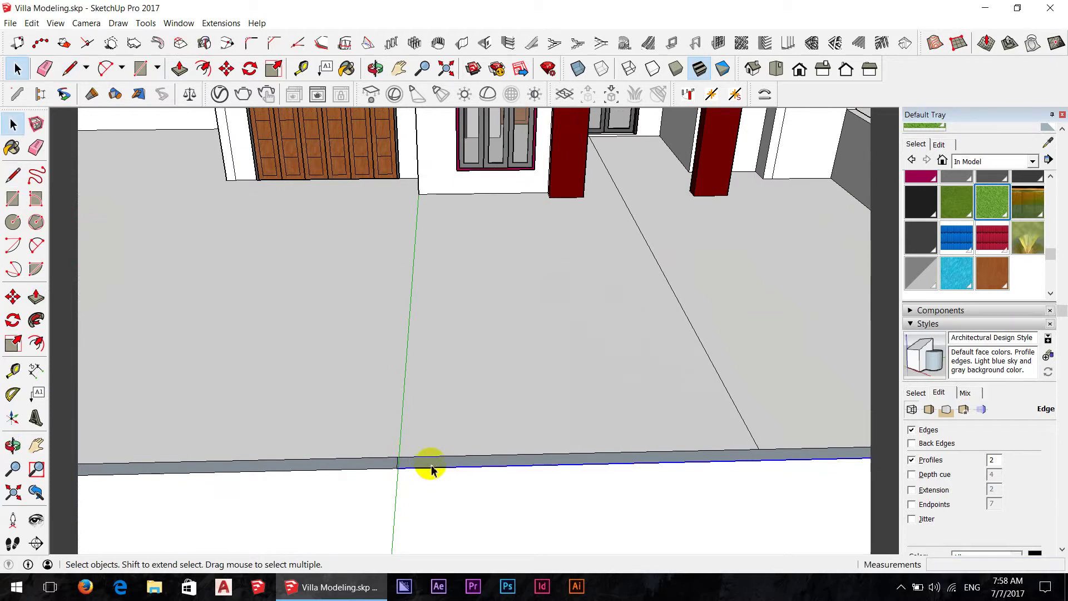
# Step: Push/Pull the right part of the wall top up by 50 cm
pyautogui.press('p')
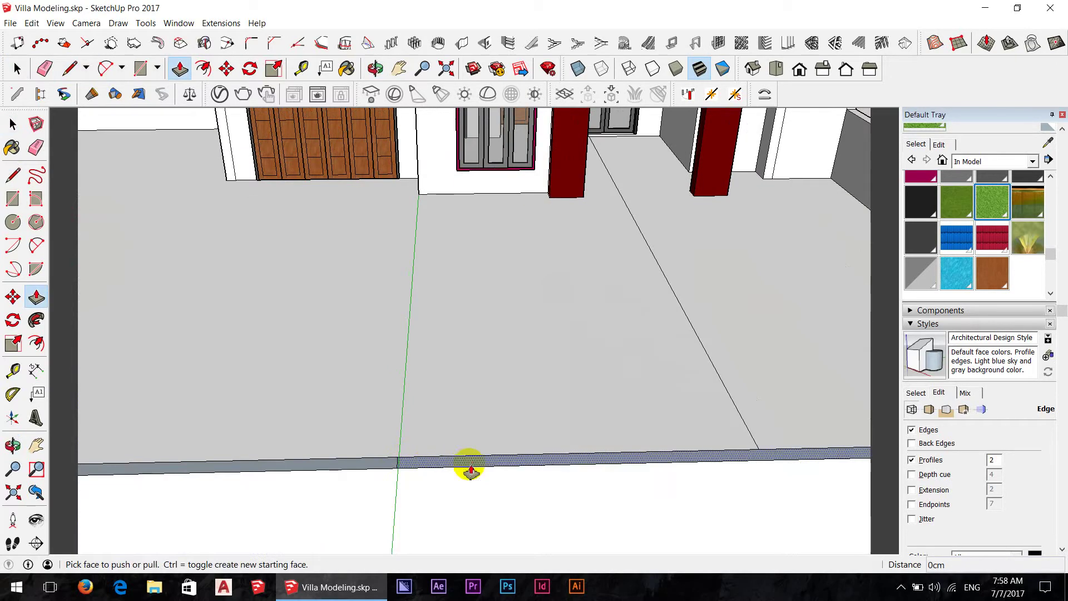
pyautogui.click(471, 469)
pyautogui.write('50')
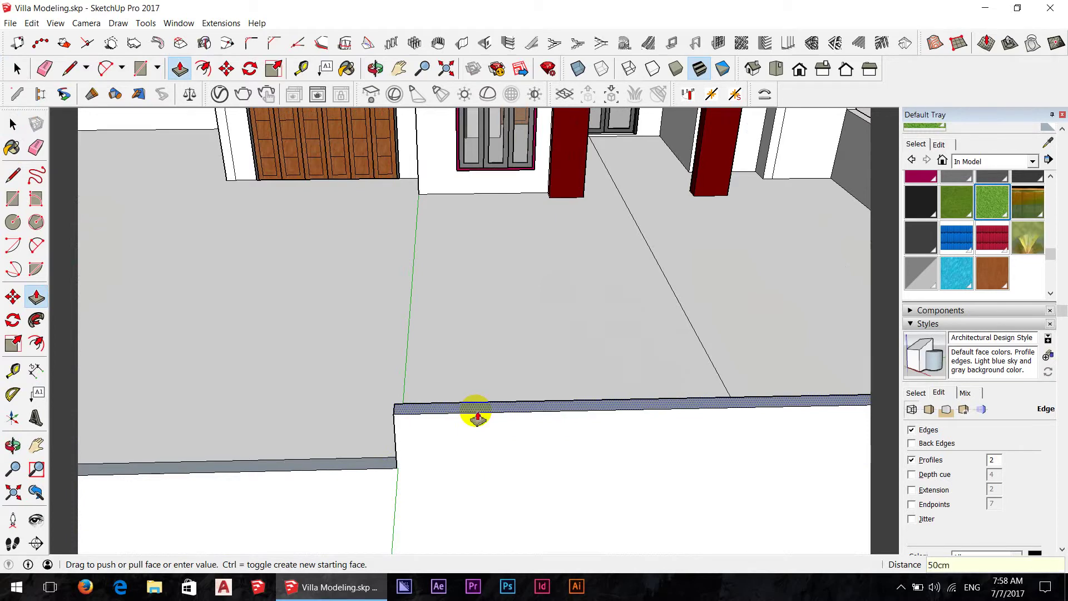
pyautogui.click(478, 417)
pyautogui.scroll(-3, 394, 425)
pyautogui.scroll(-3, 589, 401)
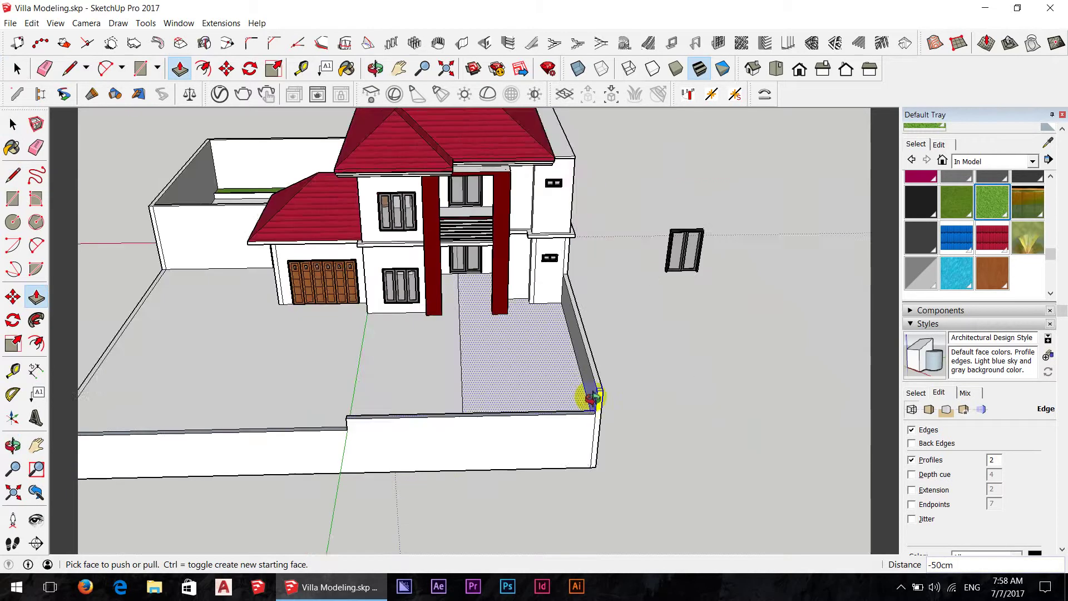
pyautogui.scroll(-2, 662, 376)
pyautogui.scroll(2, 662, 376)
pyautogui.scroll(1, 660, 370)
pyautogui.scroll(2, 668, 389)
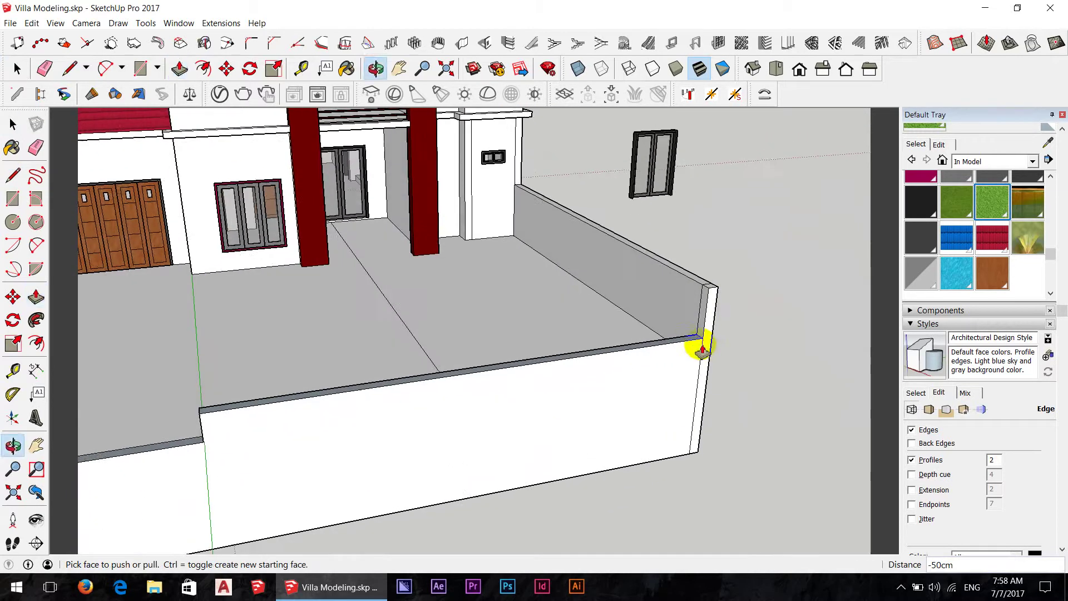
pyautogui.moveTo(706, 314); pyautogui.dragTo(716, 234, button='middle')
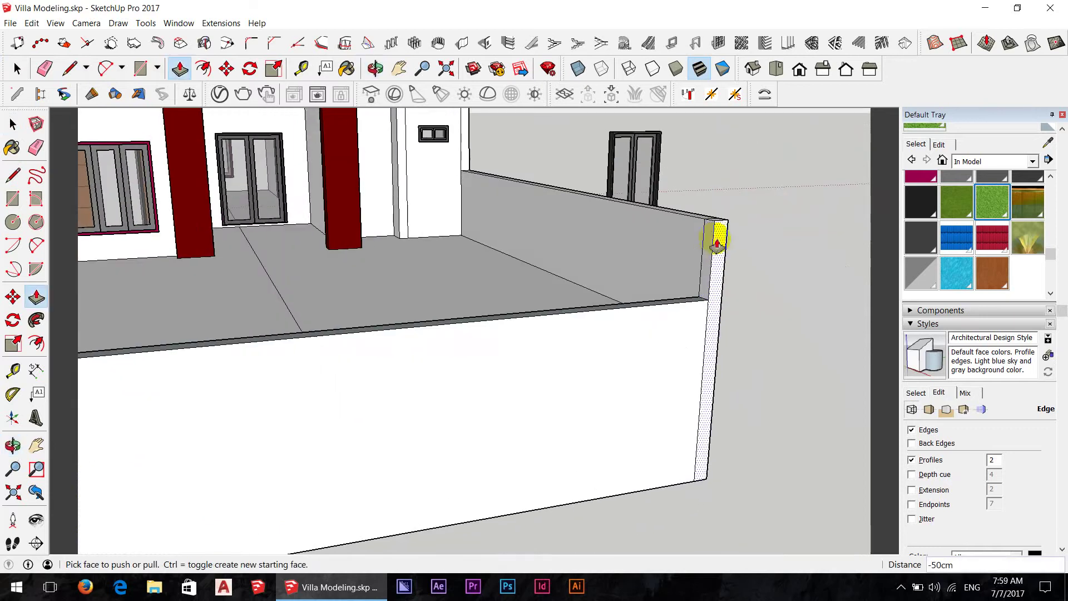
pyautogui.scroll(2, 713, 228)
pyautogui.scroll(2, 716, 227)
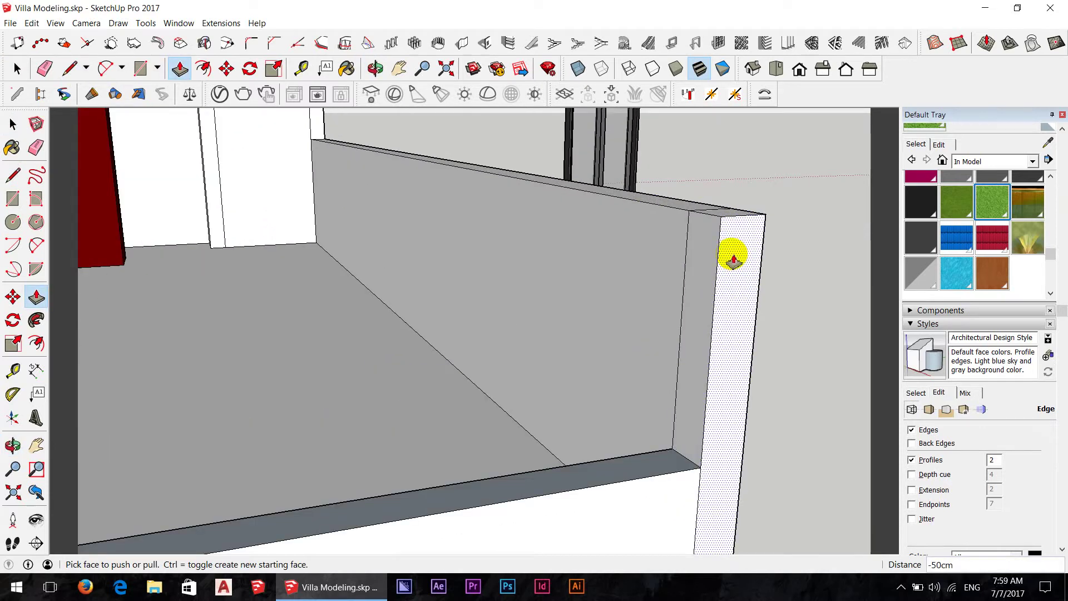
pyautogui.scroll(1, 736, 258)
pyautogui.scroll(2, 739, 247)
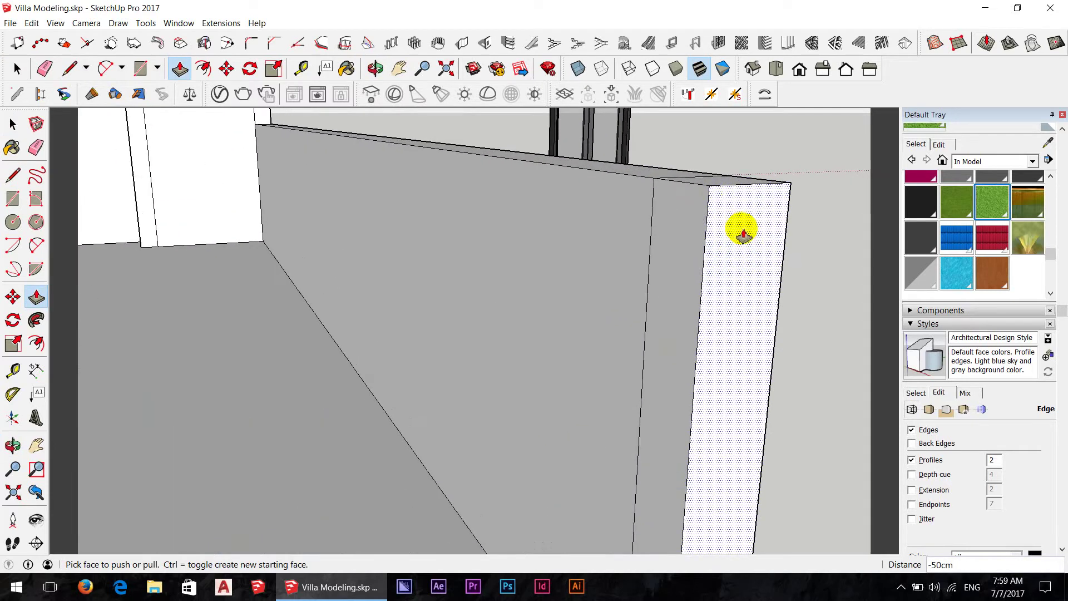
# Step: Copy the wall end's top edge 50 cm lower to divide the end face
pyautogui.press('space')
pyautogui.moveTo(720, 255); pyautogui.dragTo(744, 267, button='middle')
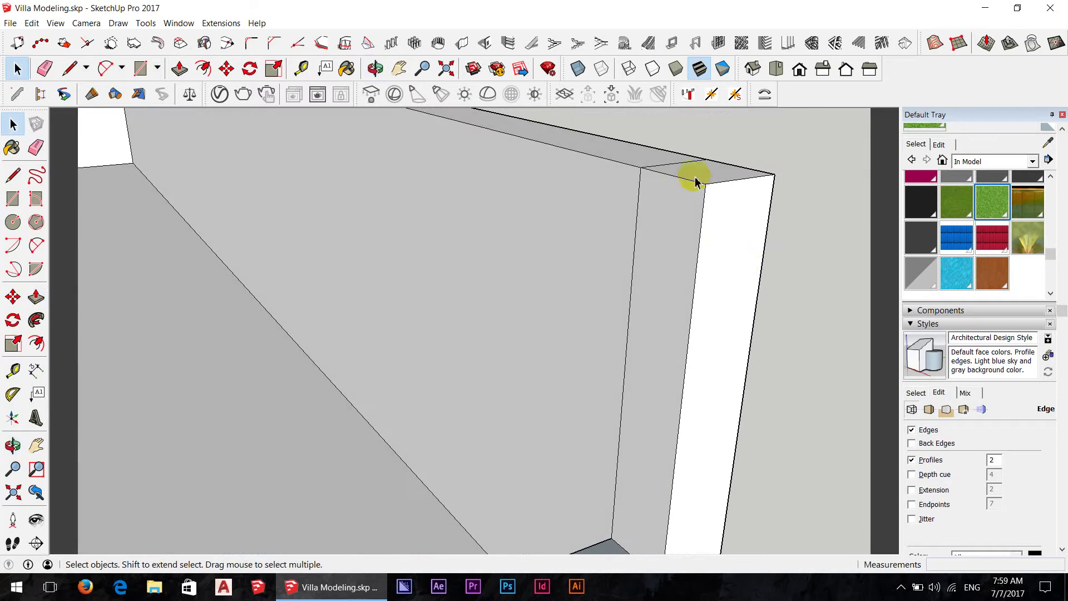
pyautogui.press('m')
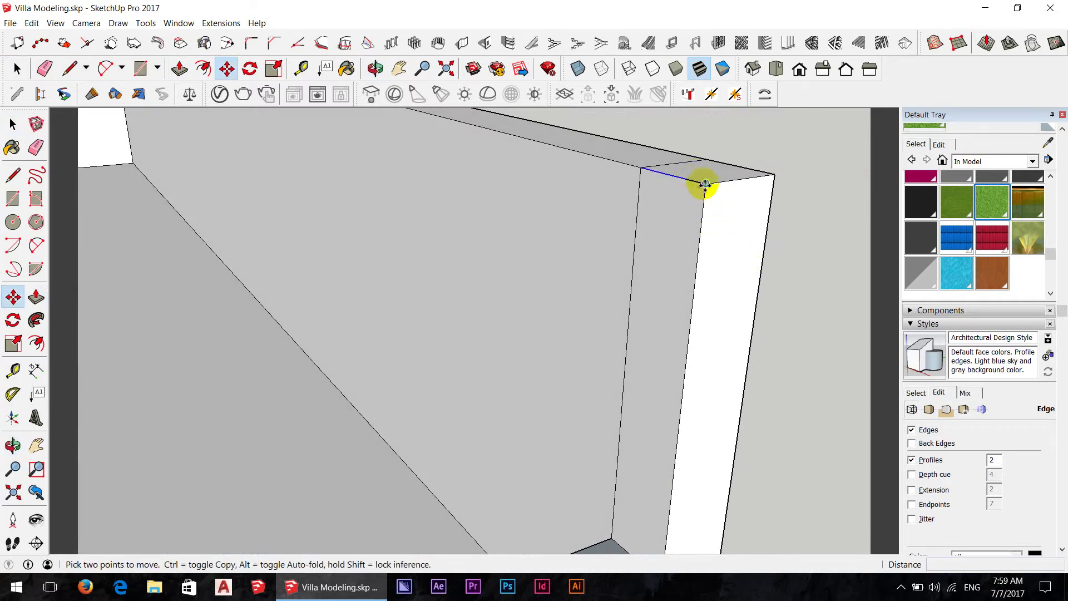
pyautogui.click(705, 185)
pyautogui.press('ctrl')
pyautogui.write('50')
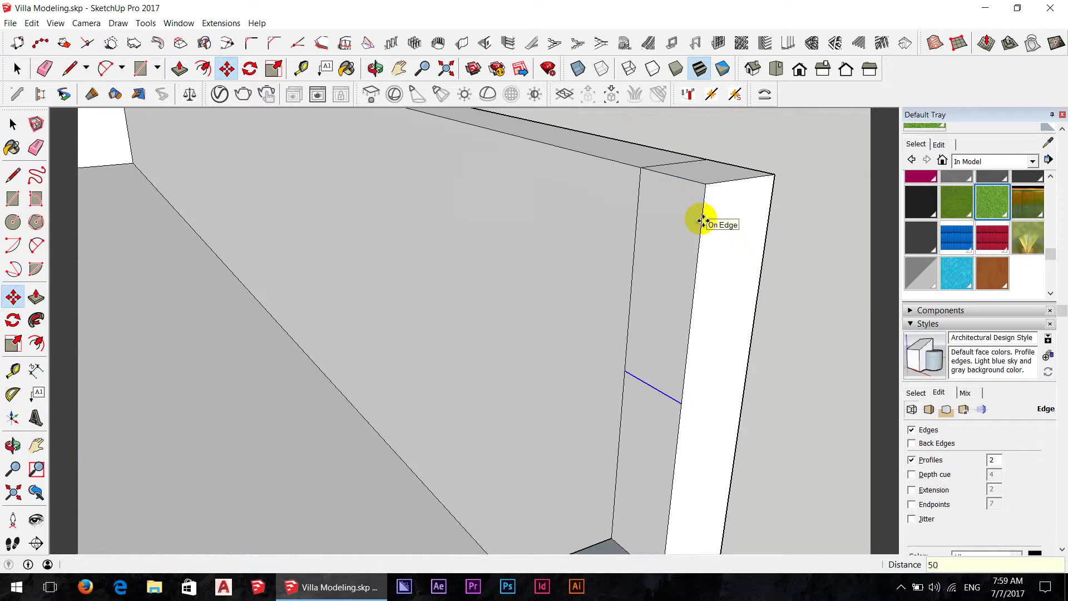
pyautogui.press('Return')
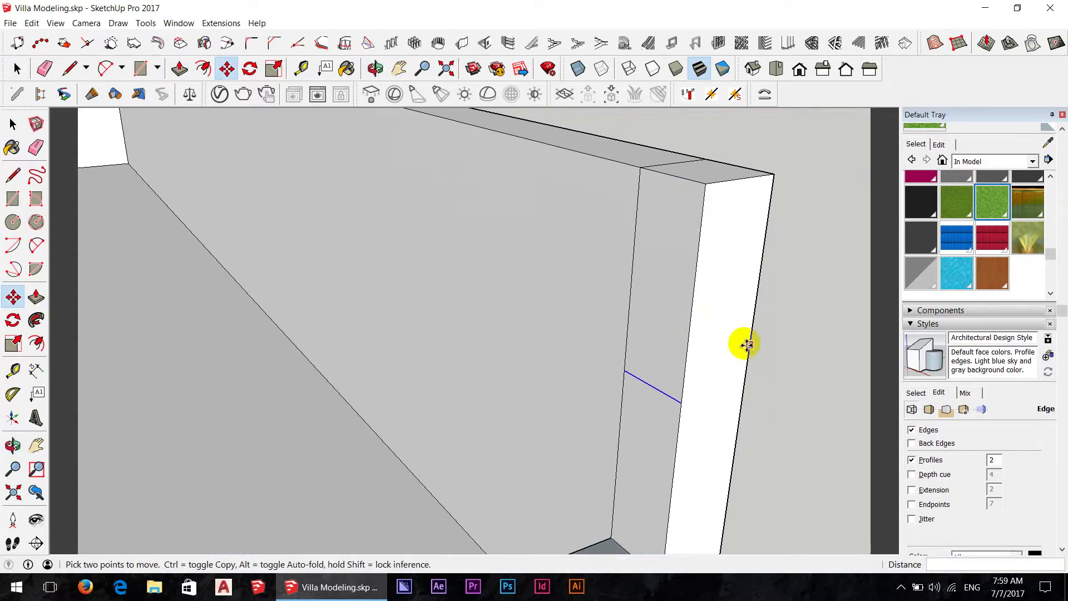
# Step: Extrude the upper end section into a band along the front wall, then push its end back
pyautogui.press('p')
pyautogui.click(712, 305)
pyautogui.scroll(-3, 579, 348)
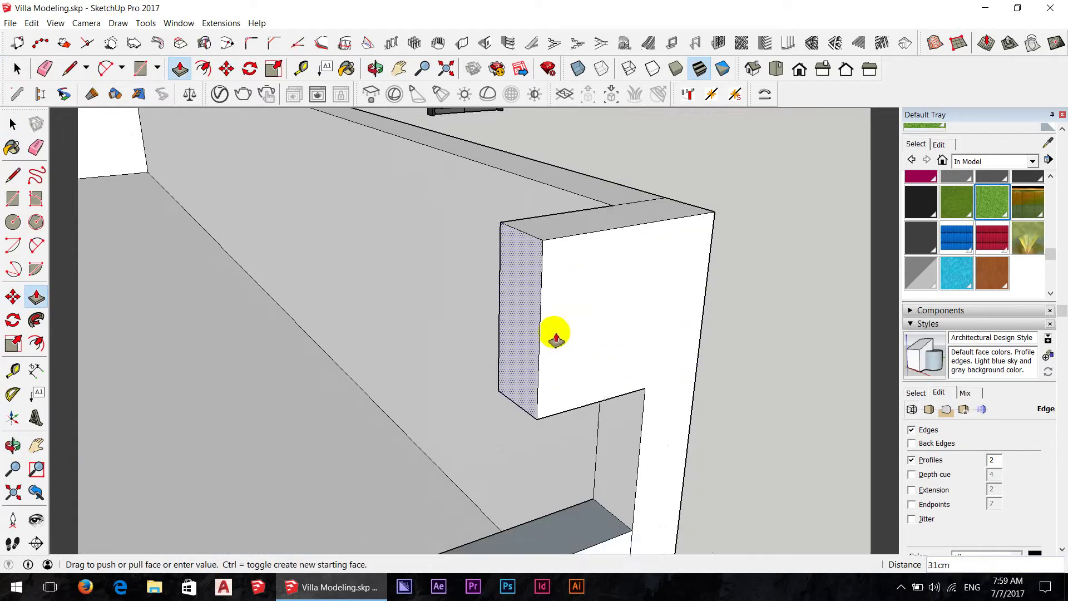
pyautogui.scroll(-1, 561, 342)
pyautogui.scroll(-1, 565, 339)
pyautogui.scroll(-2, 573, 327)
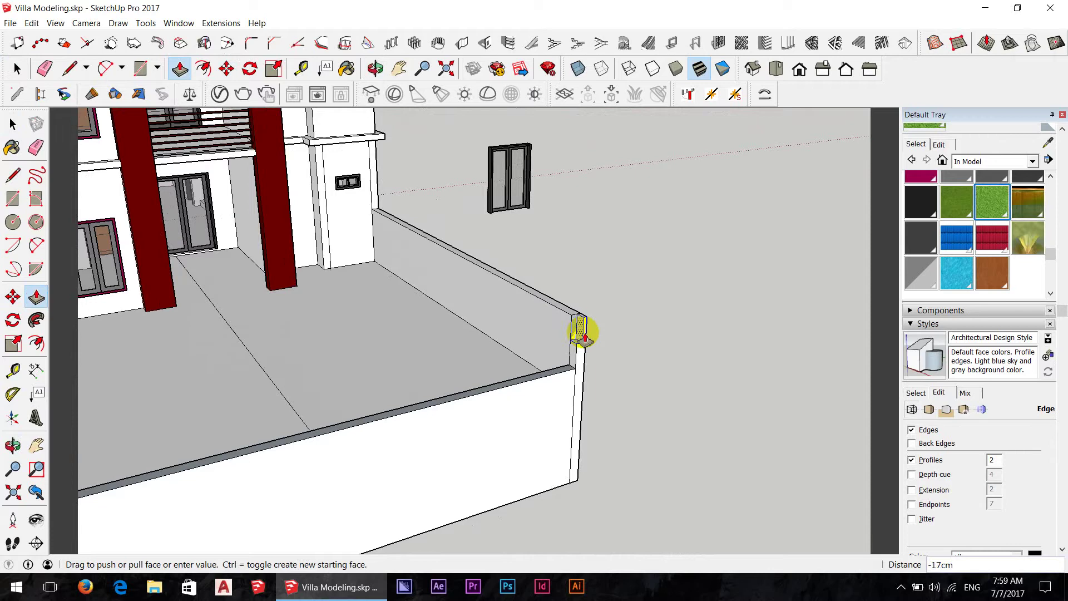
pyautogui.scroll(-2, 580, 334)
pyautogui.scroll(-2, 581, 334)
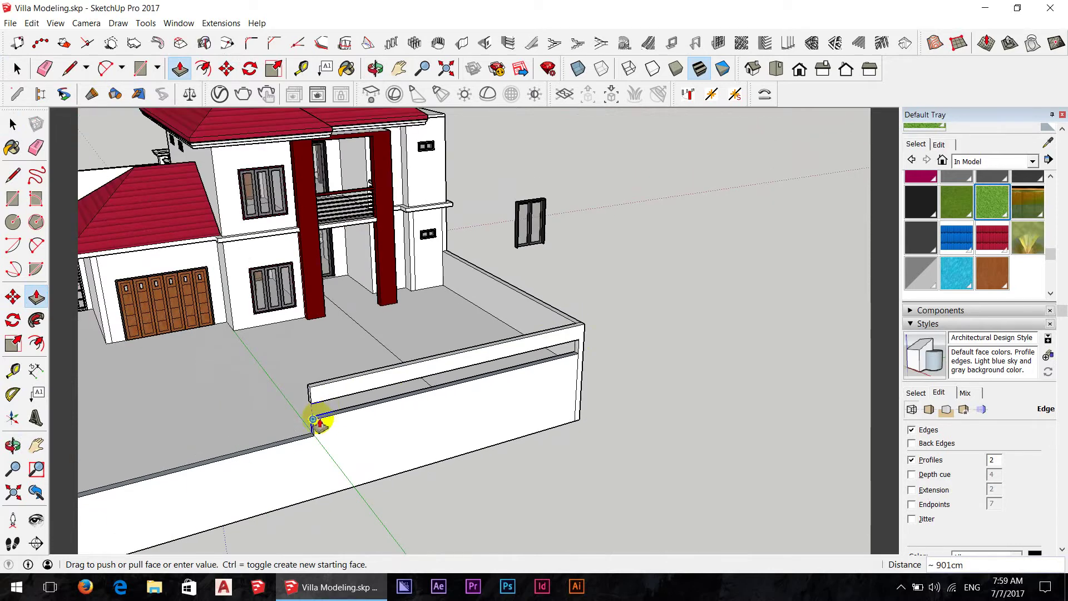
pyautogui.click(313, 419)
pyautogui.moveTo(346, 422)
pyautogui.mouseDown(button='middle')
pyautogui.moveTo(303, 398)
pyautogui.moveTo(284, 370)
pyautogui.moveTo(306, 362)
pyautogui.moveTo(353, 446)
pyautogui.moveTo(489, 403)
pyautogui.moveTo(365, 386)
pyautogui.moveTo(501, 377)
pyautogui.moveTo(477, 338)
pyautogui.moveTo(513, 287)
pyautogui.moveTo(530, 287)
pyautogui.mouseUp(button='middle')
pyautogui.scroll(2, 559, 284)
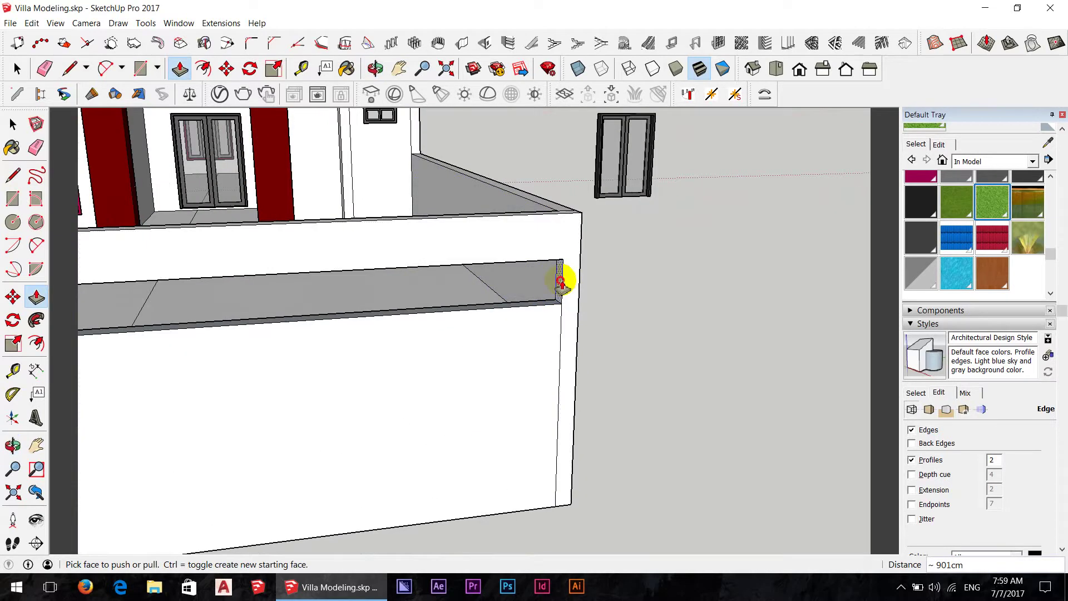
pyautogui.moveTo(560, 282); pyautogui.dragTo(452, 290)
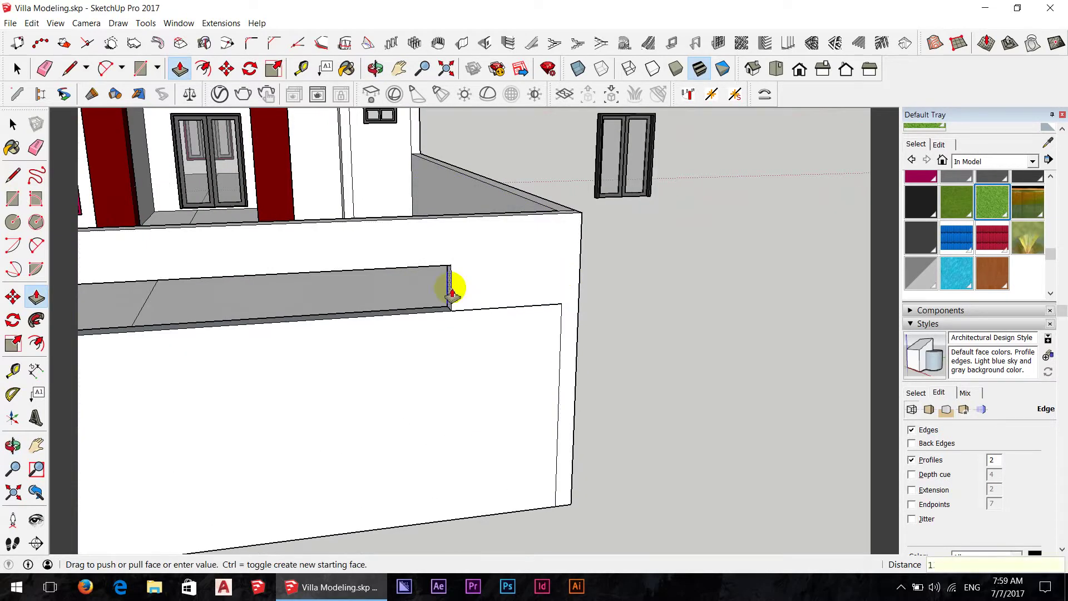
pyautogui.write('500')
pyautogui.press('Return')
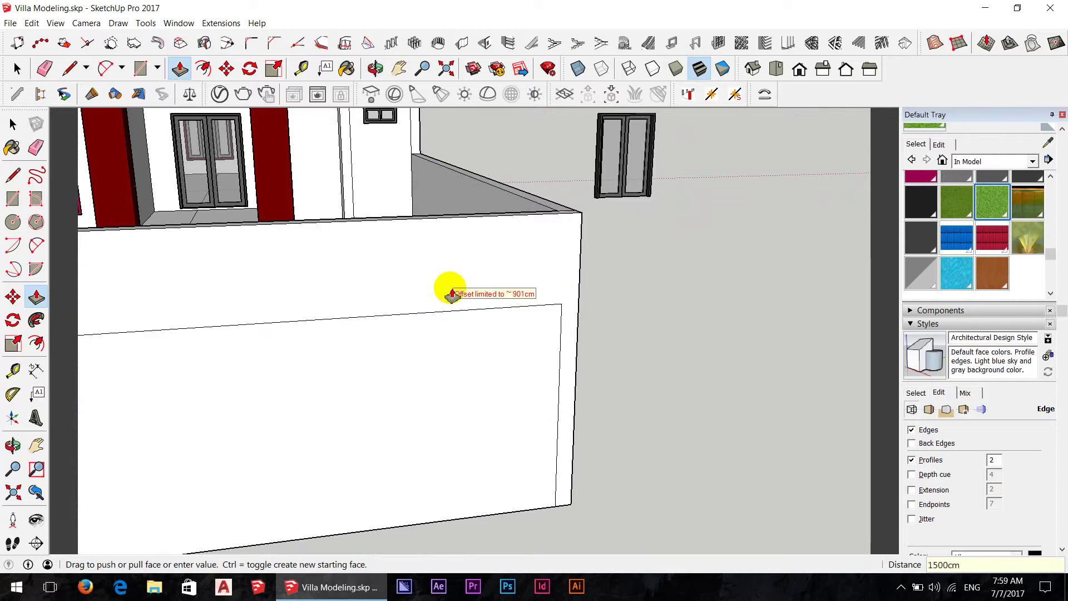
# Step: Draw a line at the band's corner and push the recessed strip's end inward
pyautogui.moveTo(448, 289)
pyautogui.mouseDown(button='middle')
pyautogui.moveTo(540, 289)
pyautogui.moveTo(582, 311)
pyautogui.mouseUp(button='middle')
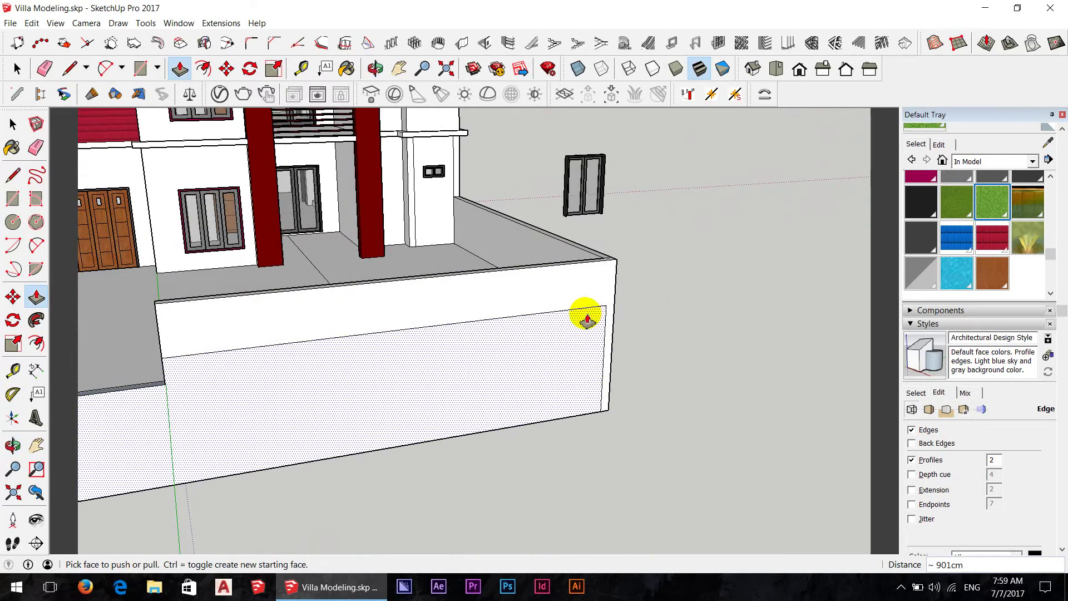
pyautogui.press('l')
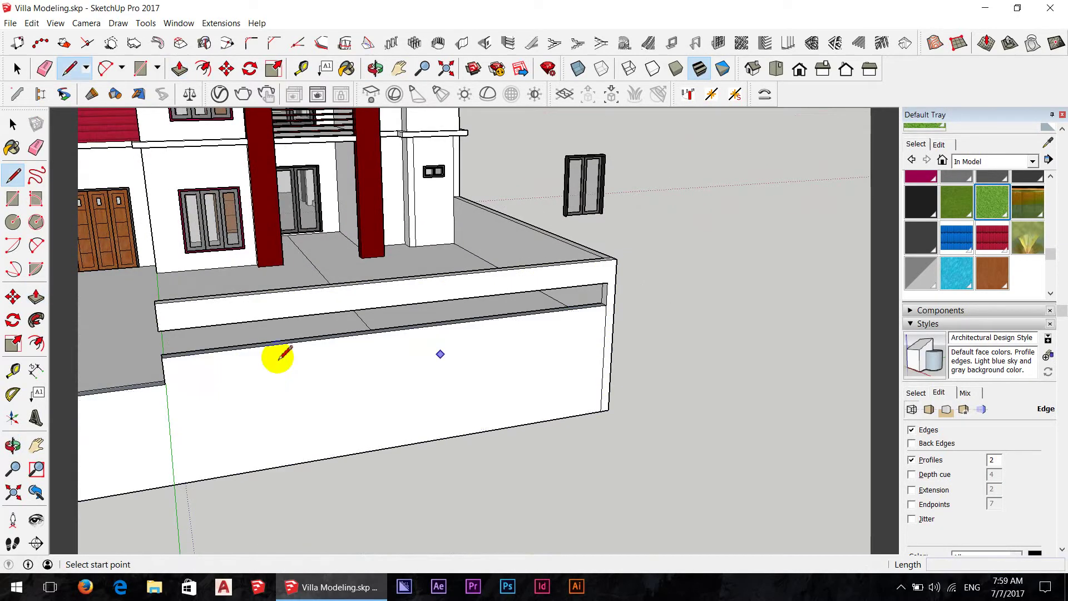
pyautogui.click(161, 357)
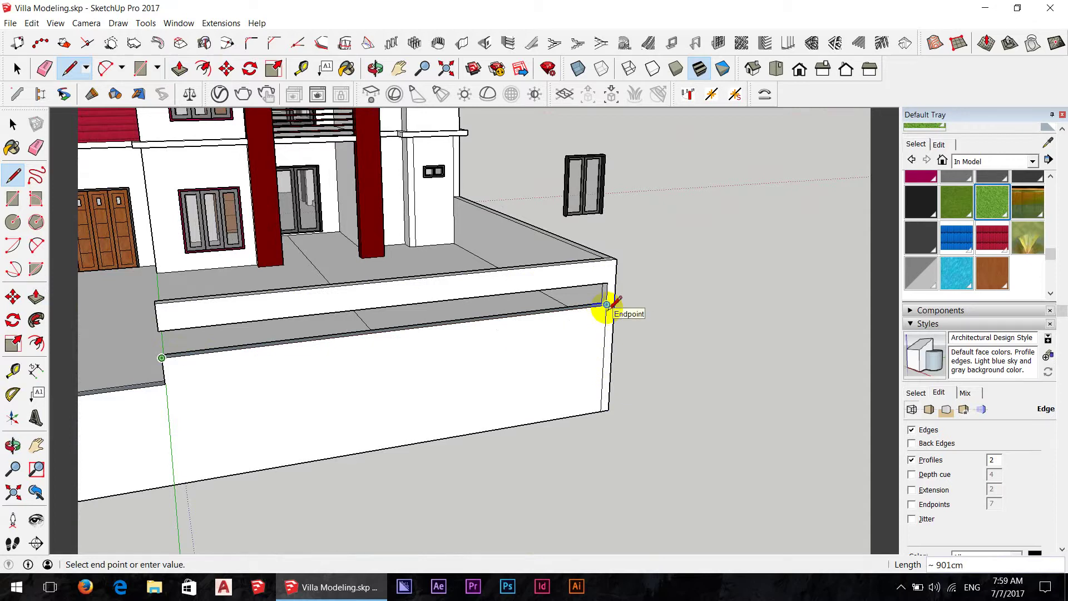
pyautogui.press('p')
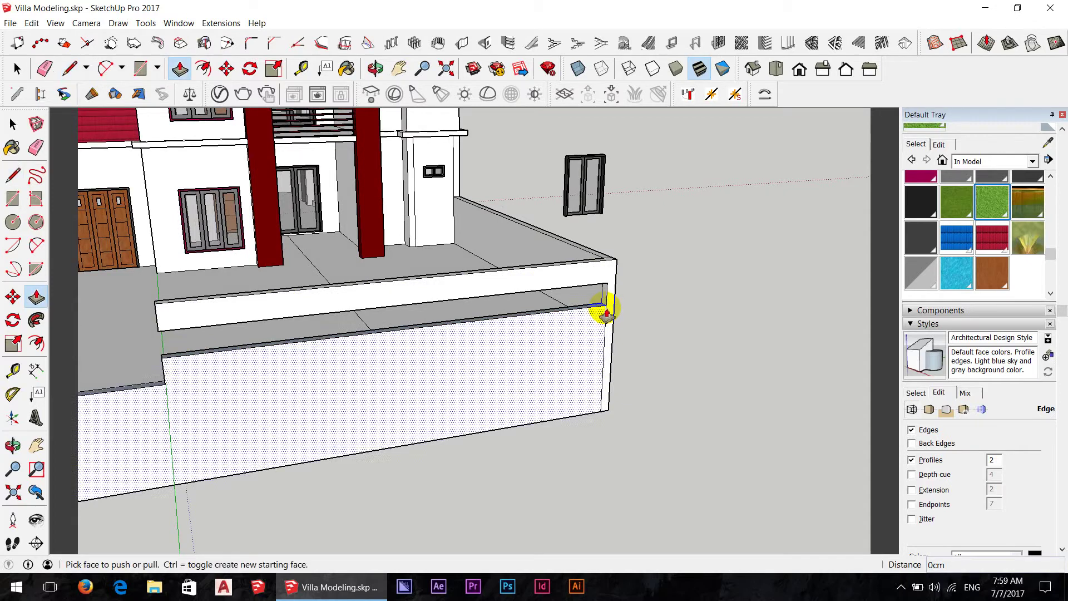
pyautogui.moveTo(607, 300); pyautogui.dragTo(568, 305)
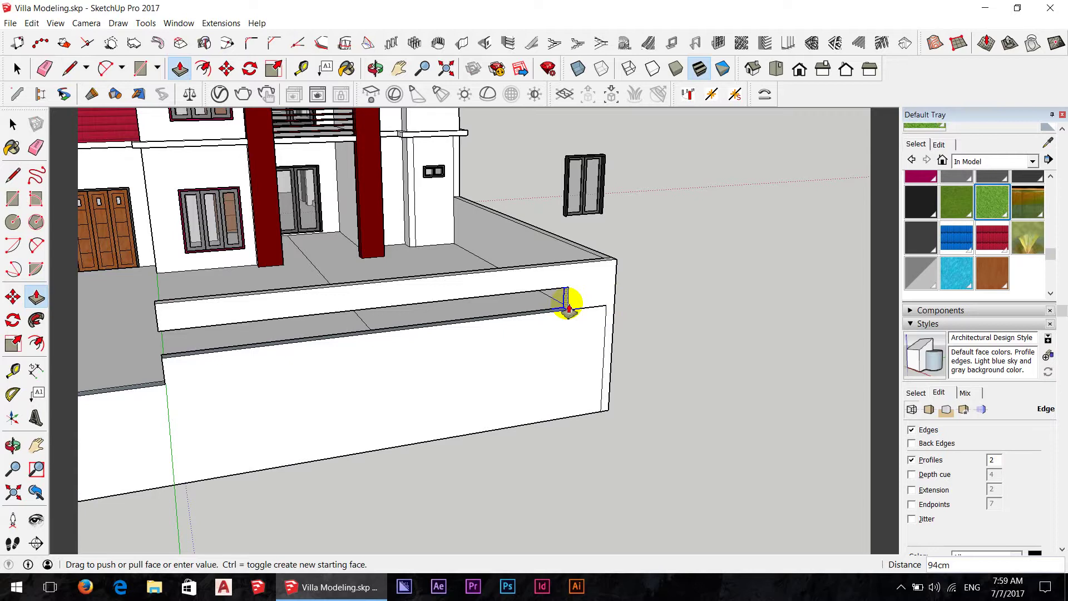
pyautogui.press('Return')
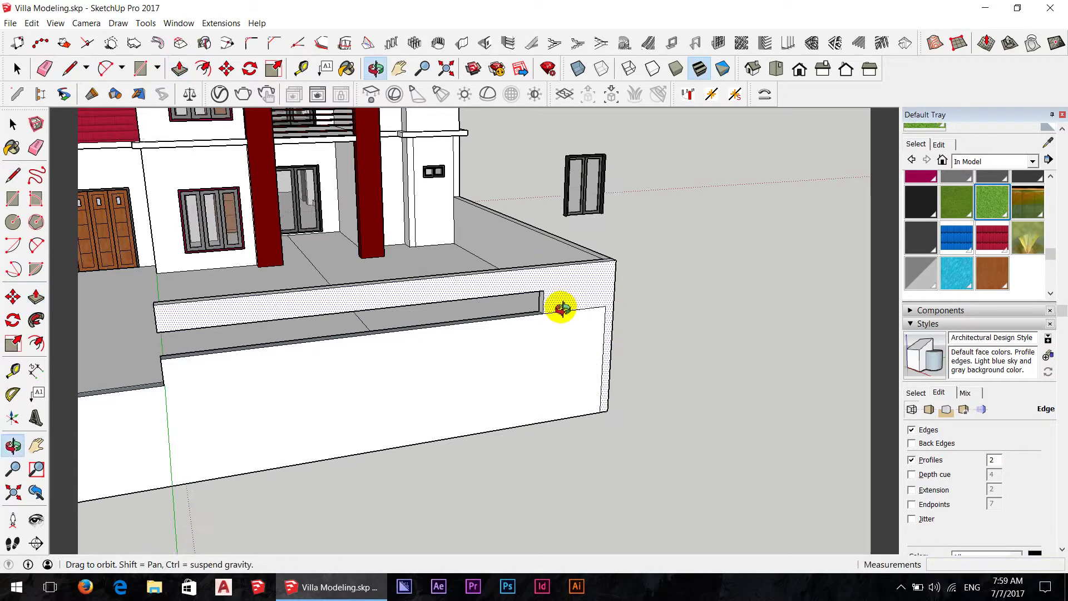
# Step: Draw edges from the strip's corner to the wall corners and select the resulting white face
pyautogui.scroll(3, 128, 362)
pyautogui.moveTo(277, 349)
pyautogui.mouseDown(button='middle')
pyautogui.moveTo(234, 331)
pyautogui.moveTo(281, 306)
pyautogui.mouseUp(button='middle')
pyautogui.scroll(-2, 470, 305)
pyautogui.scroll(2, 594, 281)
pyautogui.scroll(1, 594, 281)
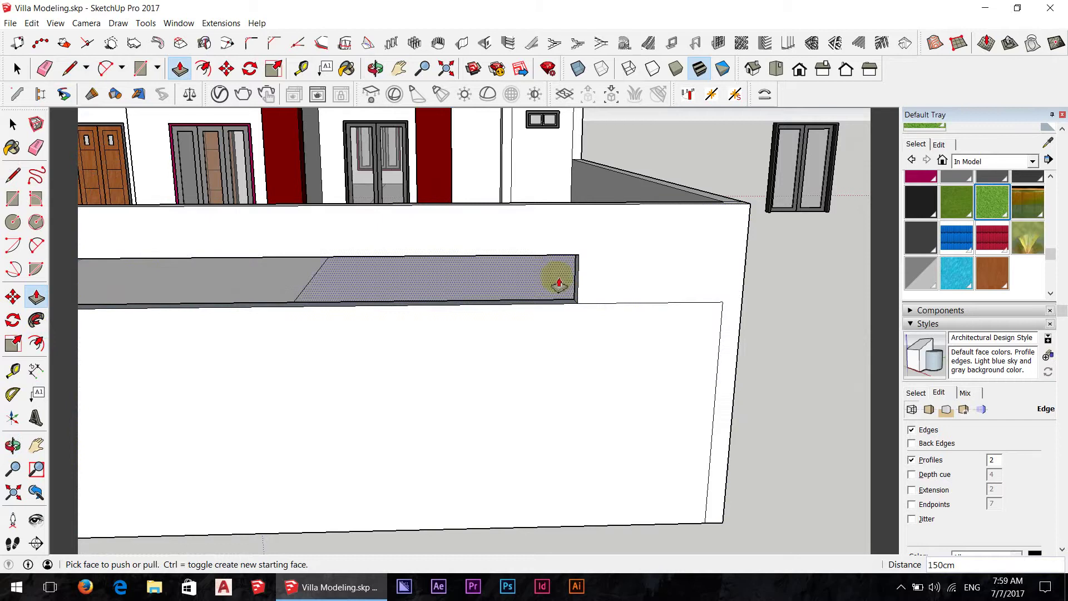
pyautogui.press('l')
pyautogui.click(579, 255)
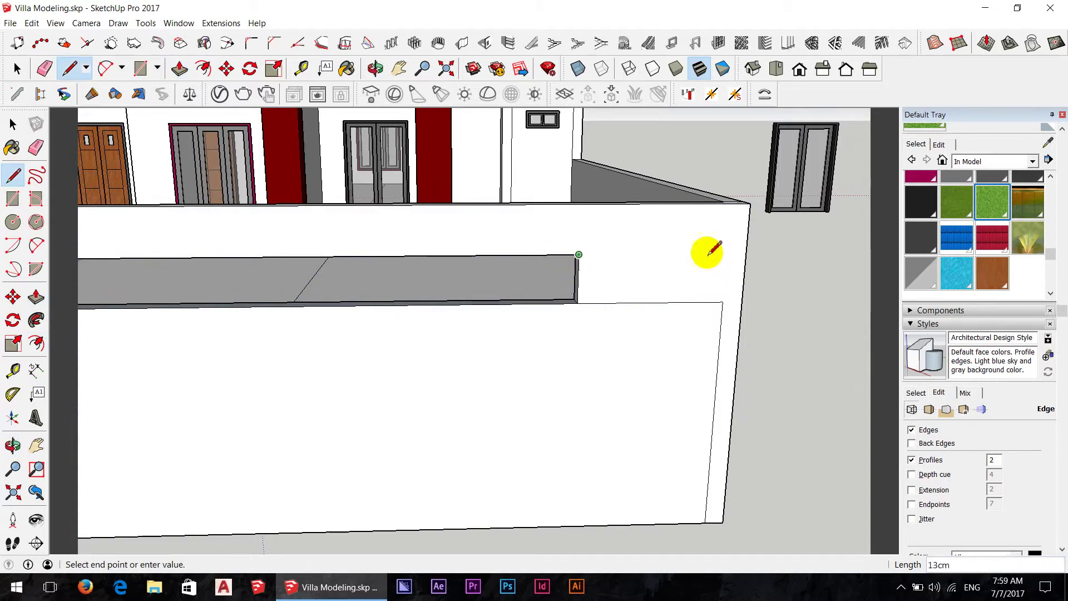
pyautogui.click(747, 253)
pyautogui.press('space')
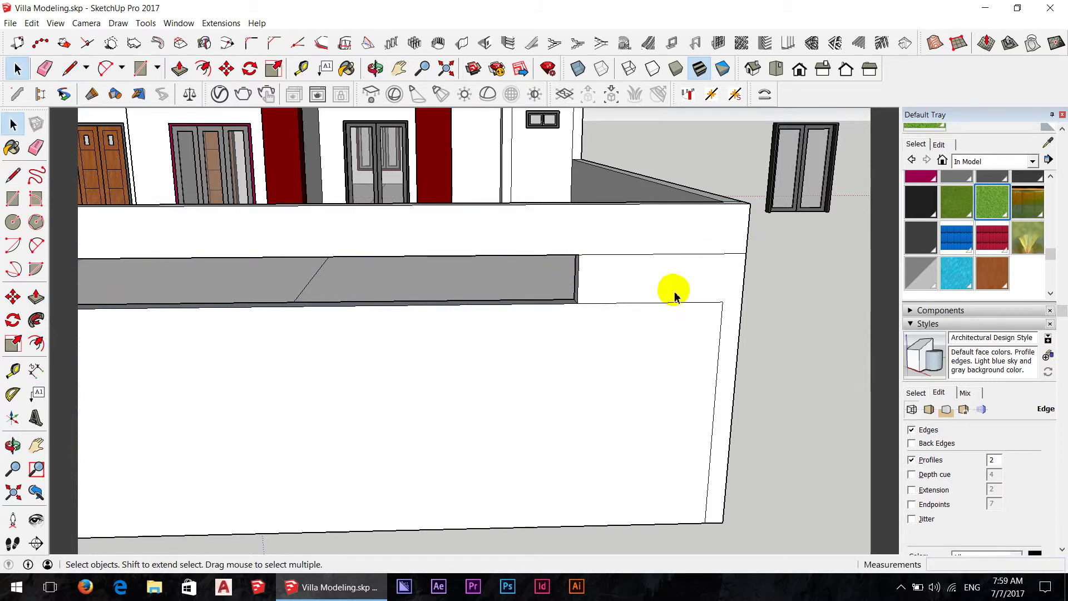
pyautogui.press('l')
pyautogui.click(722, 304)
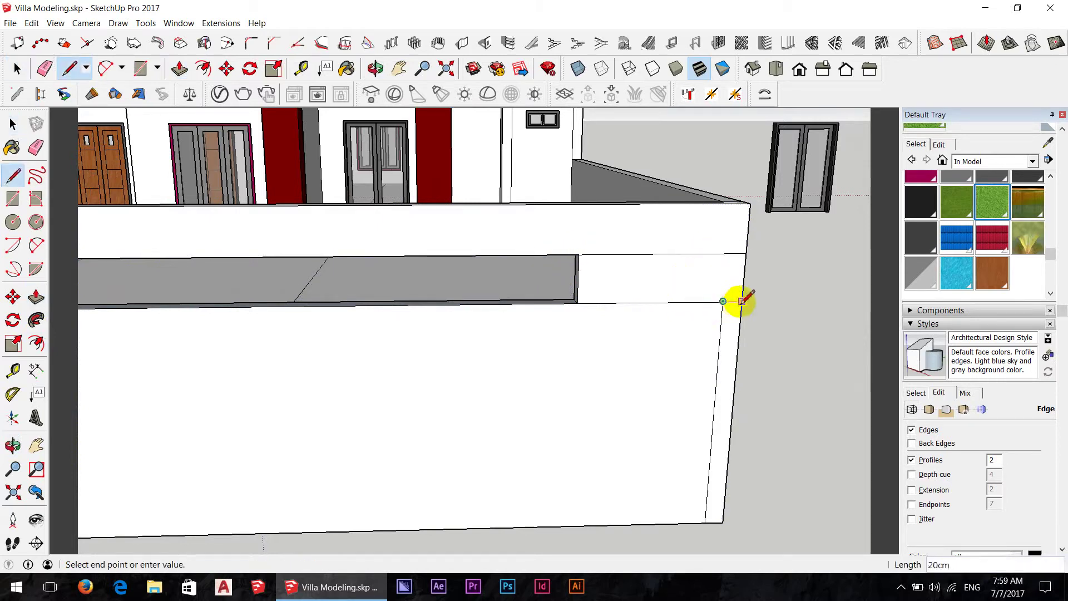
pyautogui.press('space')
pyautogui.click(640, 290)
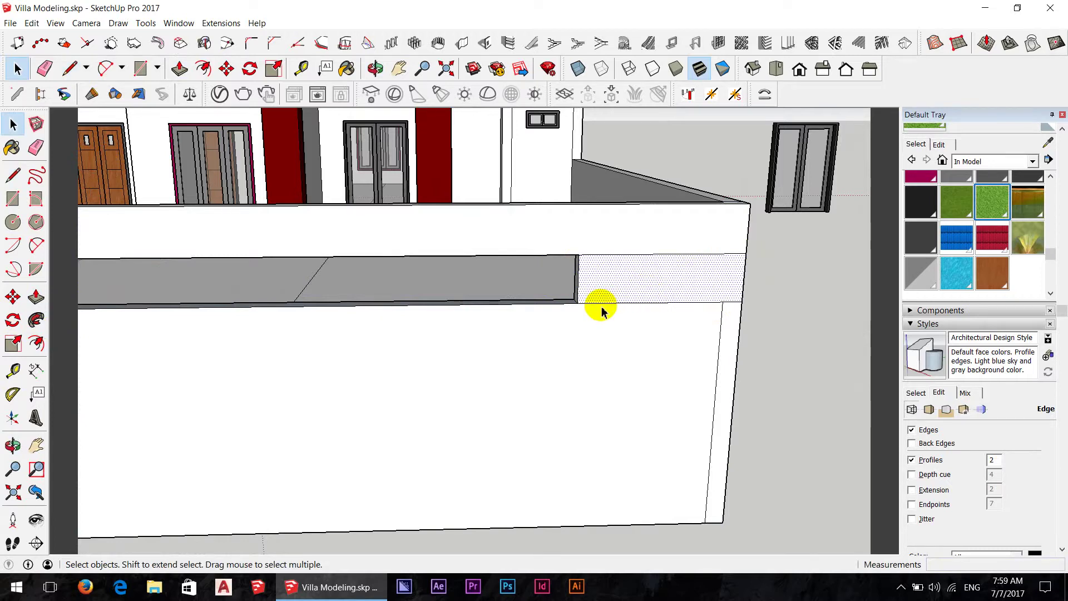
# Step: Move a copy of the selected white wall face onto empty ground beside the villa
pyautogui.press('m')
pyautogui.press('ctrl')
pyautogui.click(612, 304)
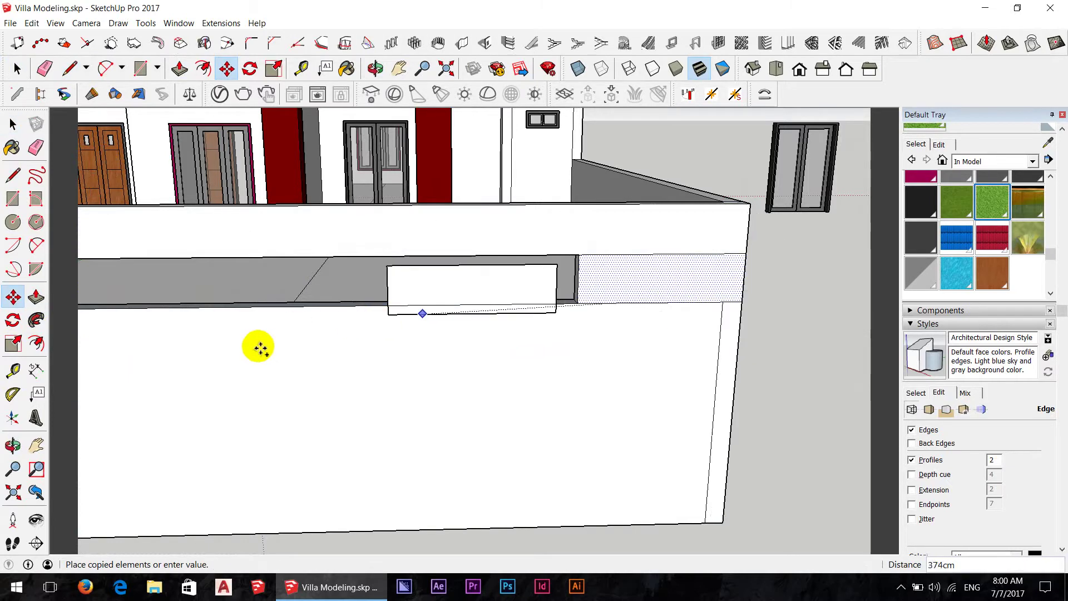
pyautogui.scroll(-5, 260, 347)
pyautogui.click(555, 355)
pyautogui.scroll(2, 557, 356)
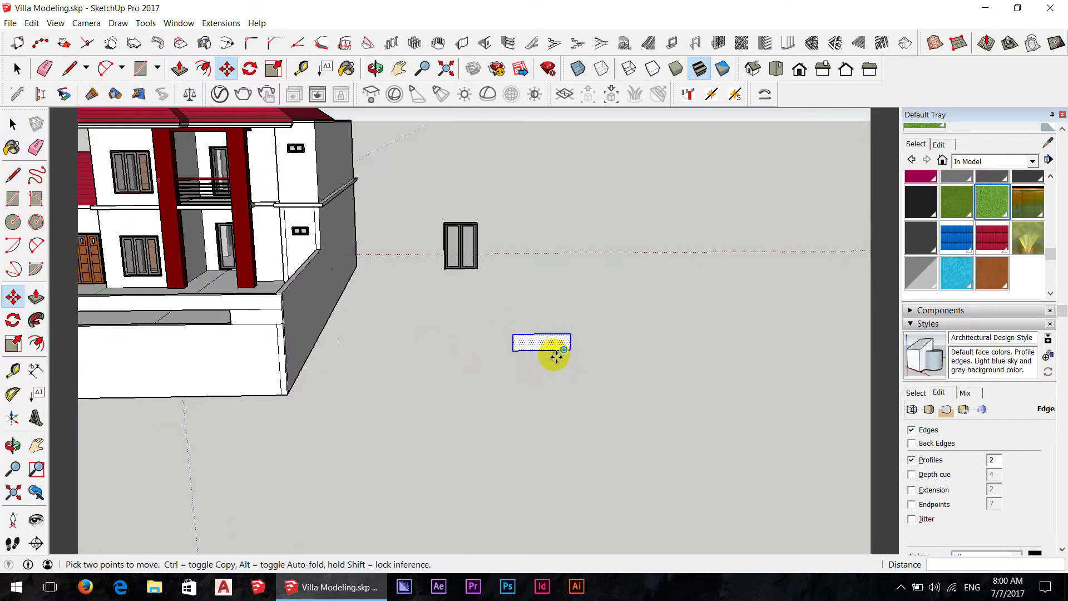
pyautogui.scroll(2, 557, 357)
pyautogui.moveTo(542, 351)
pyautogui.mouseDown(button='middle')
pyautogui.moveTo(546, 341)
pyautogui.moveTo(515, 326)
pyautogui.mouseUp(button='middle')
pyautogui.scroll(3, 515, 327)
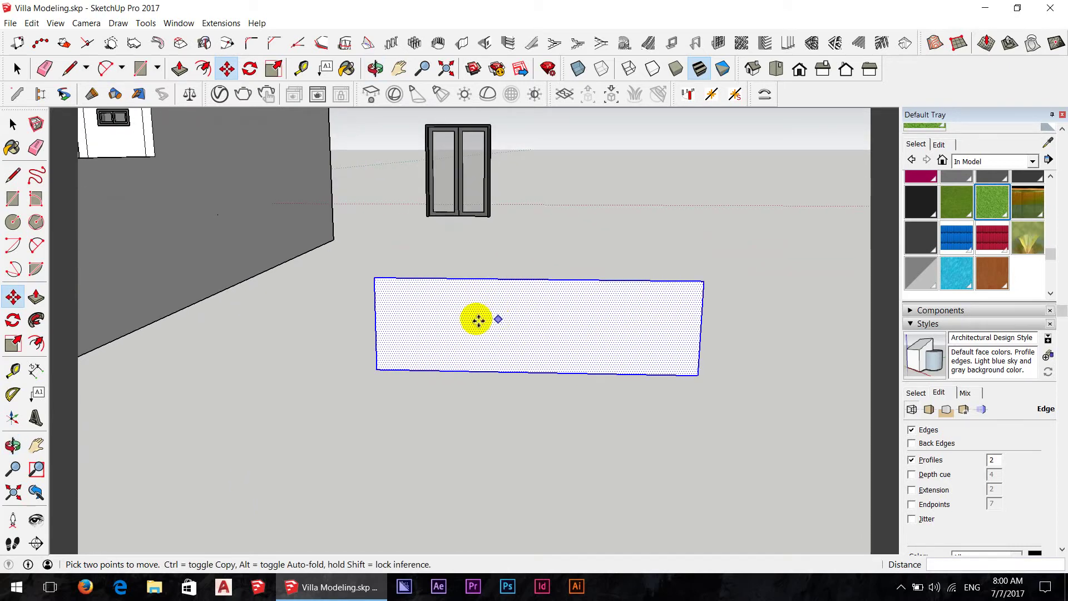
pyautogui.scroll(1, 389, 356)
pyautogui.scroll(1, 386, 363)
pyautogui.scroll(3, 389, 370)
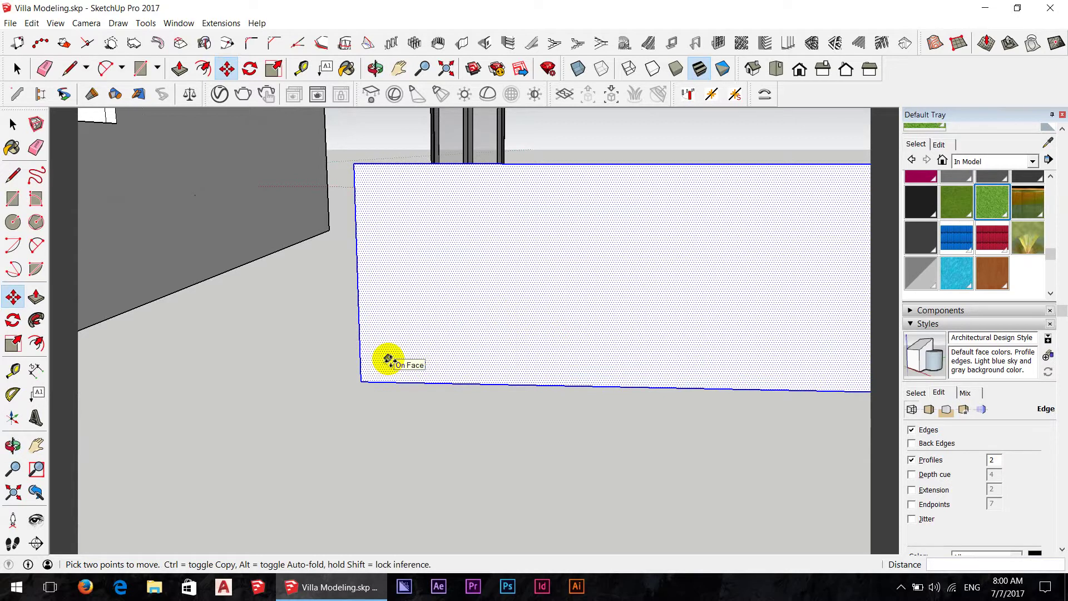
pyautogui.scroll(1, 388, 359)
# Step: Place a guide 5 cm from the face's left edge and draw a line along it to split the face
pyautogui.press('t')
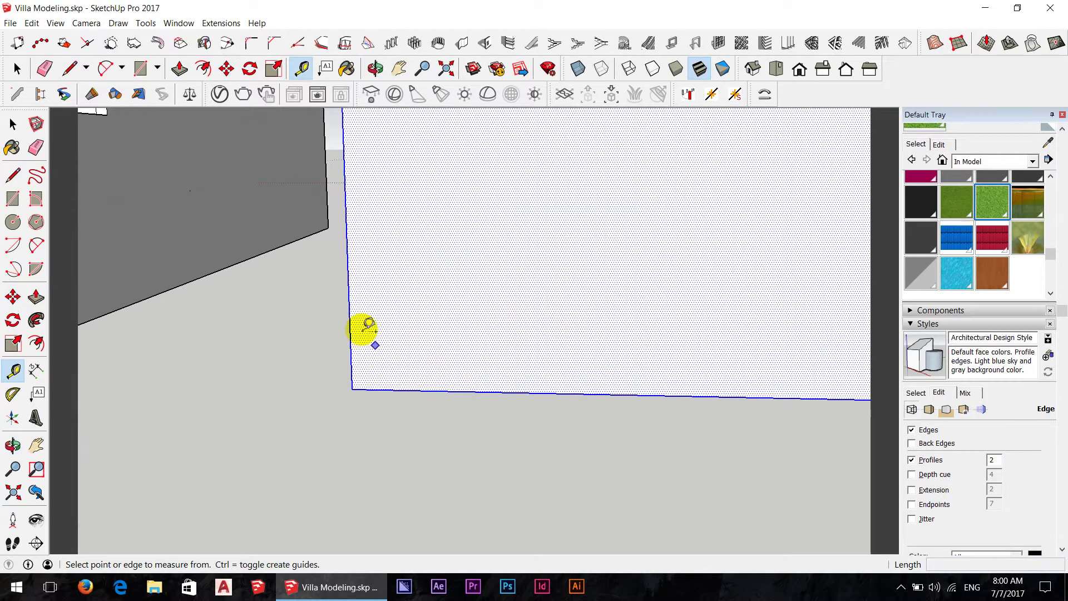
pyautogui.click(350, 334)
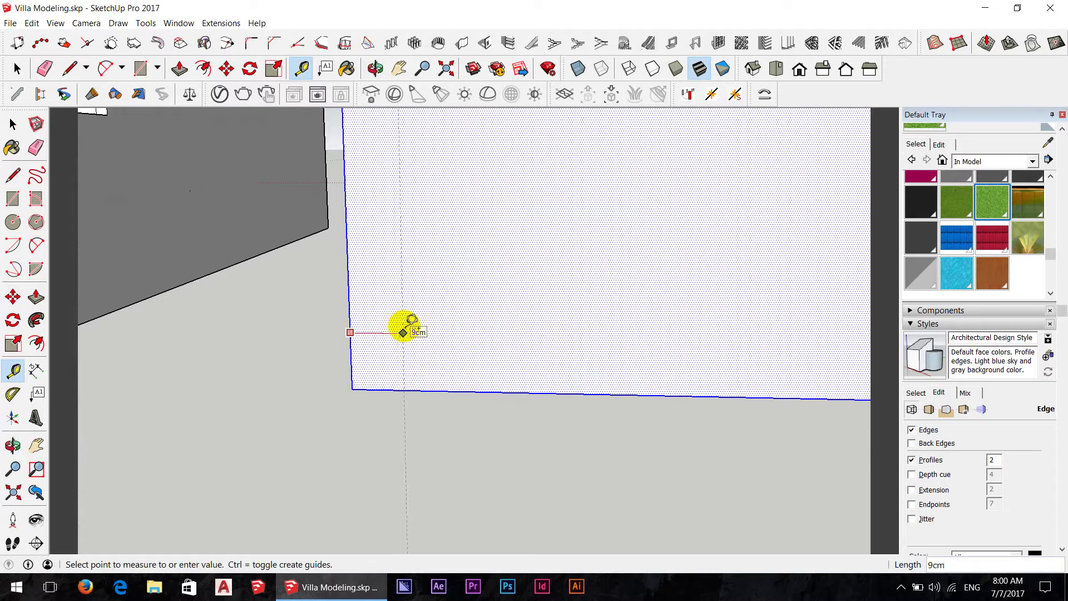
pyautogui.press('Return')
pyautogui.scroll(-5, 448, 418)
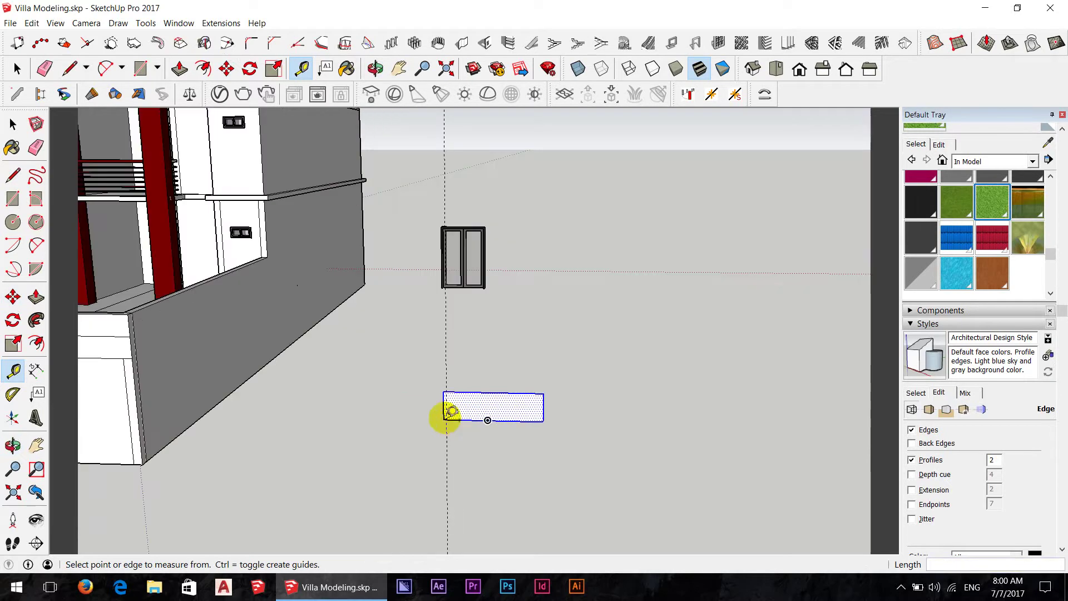
pyautogui.scroll(3, 444, 420)
pyautogui.scroll(1, 454, 418)
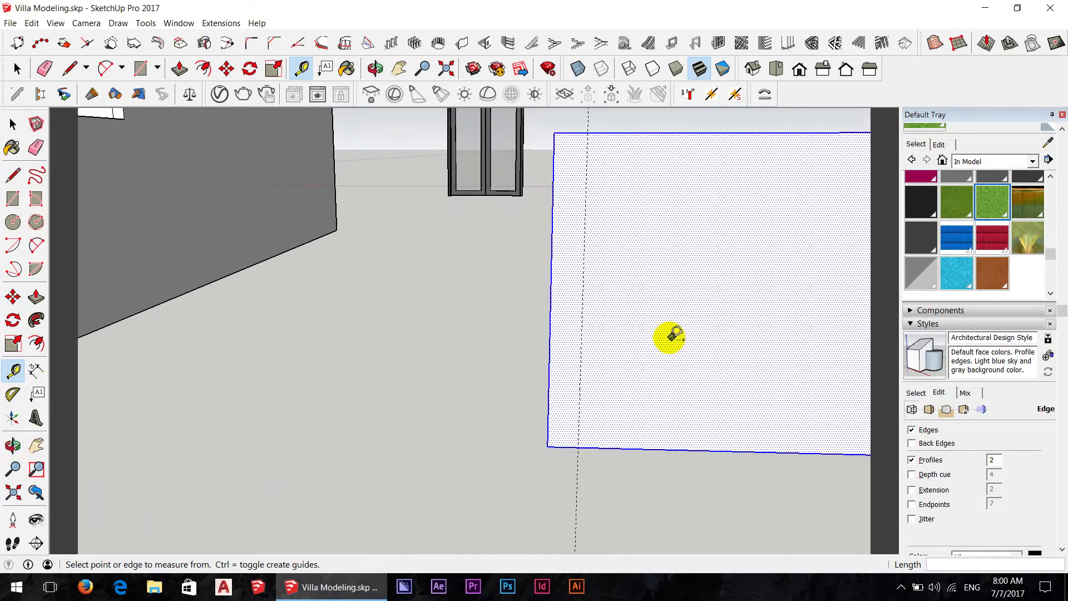
pyautogui.press('l')
pyautogui.click(587, 132)
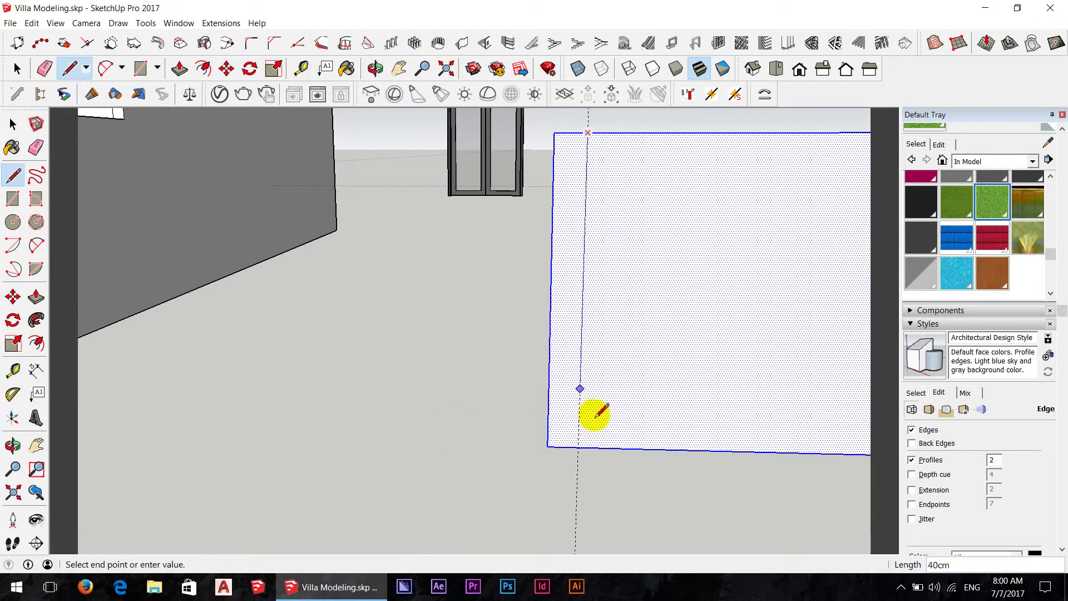
pyautogui.click(578, 447)
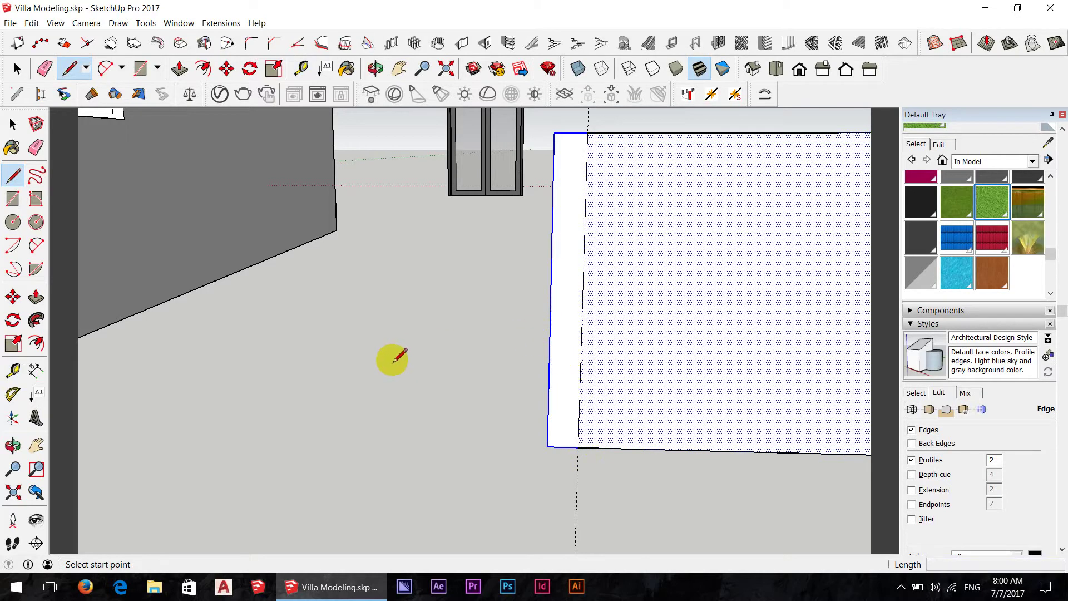
pyautogui.scroll(-5, 442, 349)
pyautogui.scroll(1, 473, 361)
# Step: Erase the wider part of the face, leaving only the narrow strip
pyautogui.press('e')
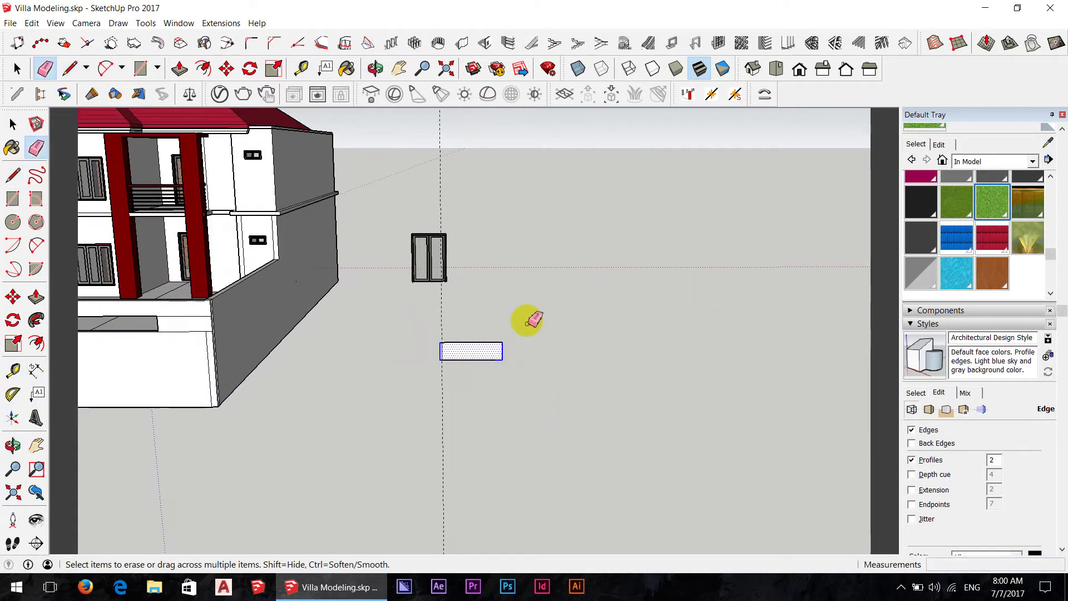
pyautogui.moveTo(490, 374); pyautogui.dragTo(502, 359)
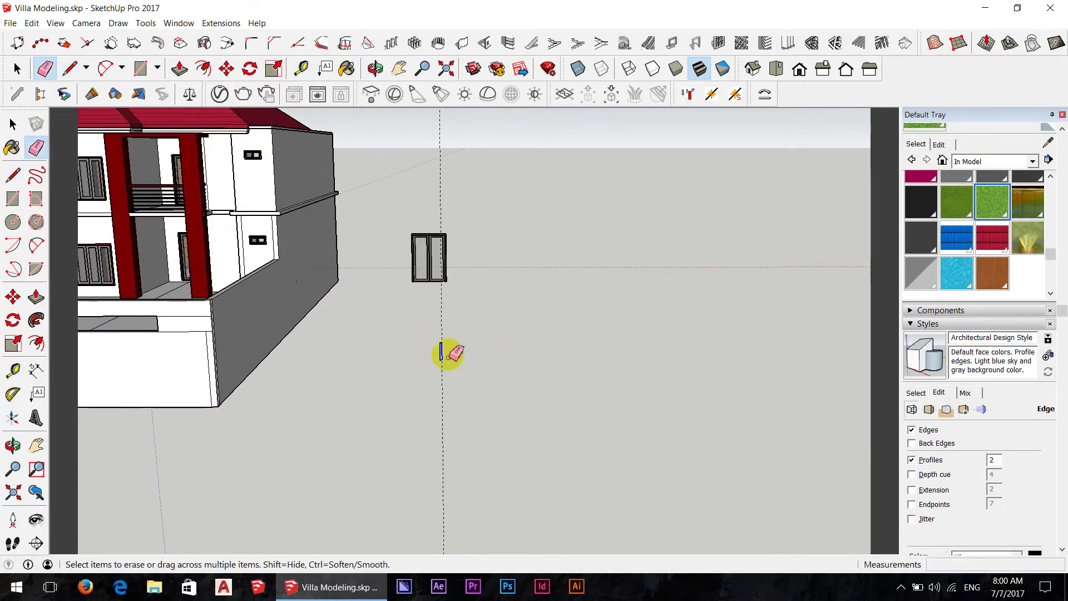
pyautogui.scroll(3, 448, 353)
pyautogui.scroll(2, 412, 317)
pyautogui.scroll(2, 420, 322)
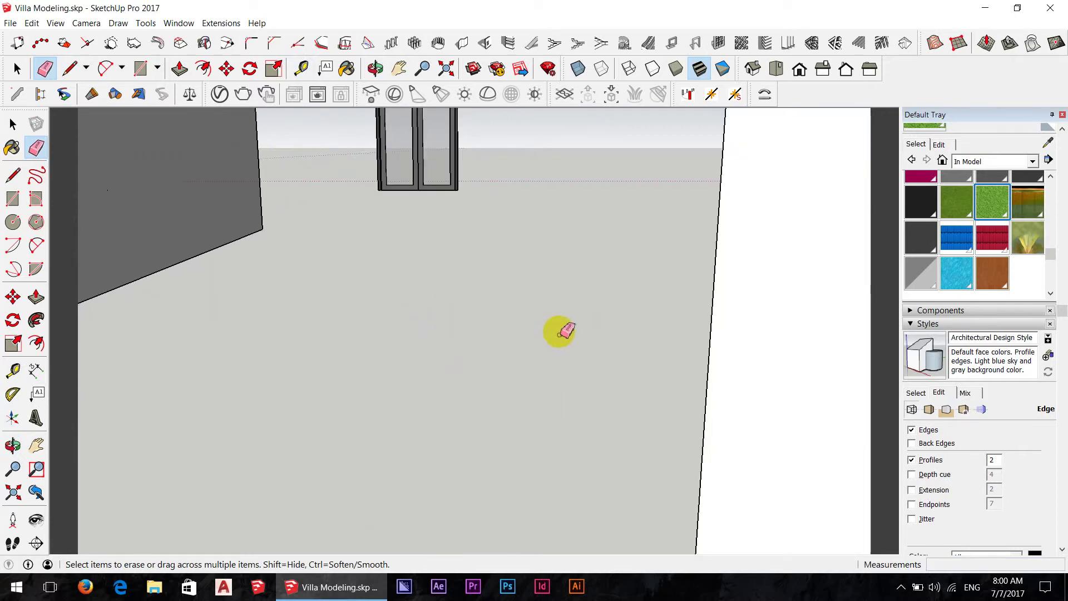
pyautogui.scroll(-2, 486, 381)
pyautogui.scroll(4, 483, 372)
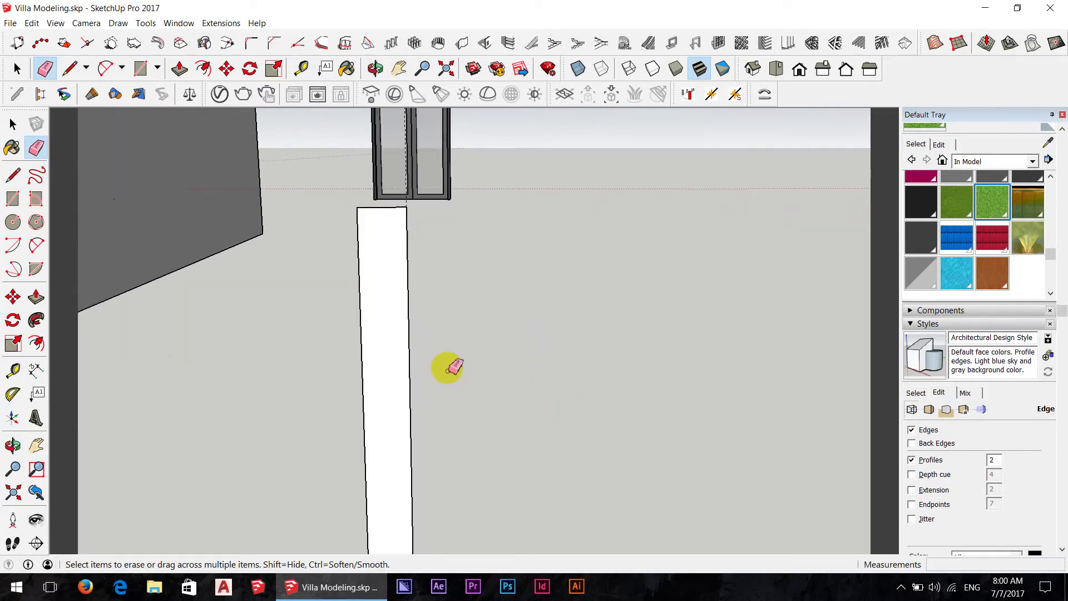
# Step: Push/Pull the thin strip up into a slender upright column
pyautogui.press('p')
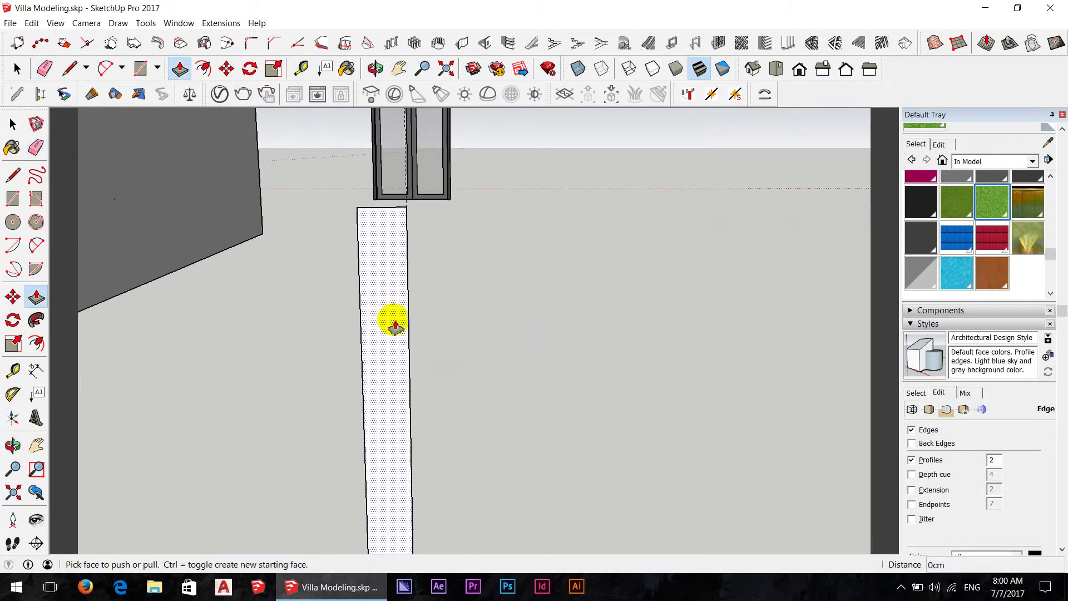
pyautogui.moveTo(393, 321); pyautogui.dragTo(381, 338)
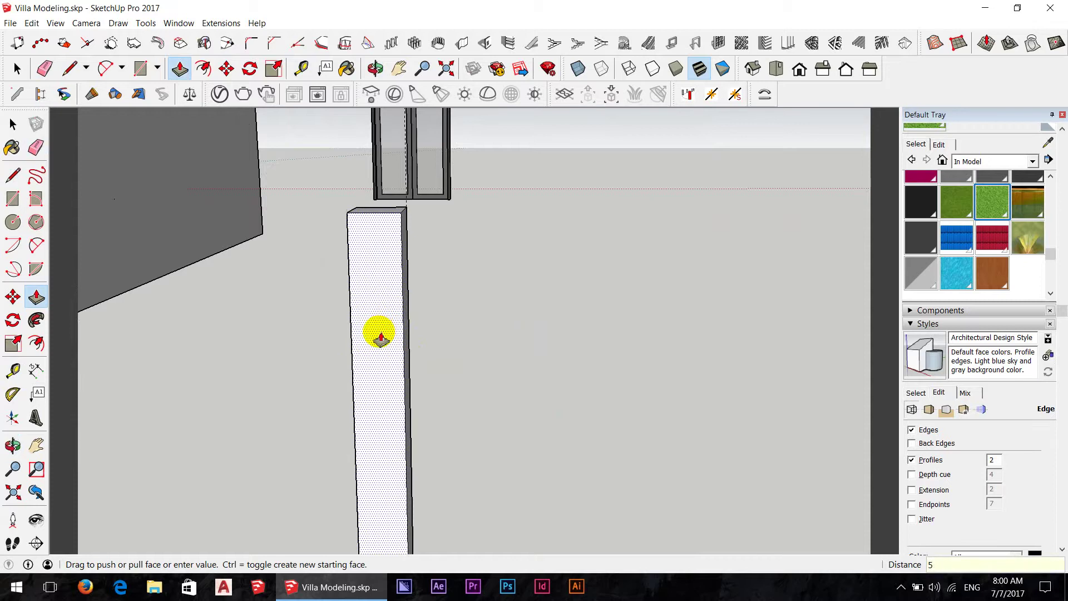
pyautogui.click(380, 338)
pyautogui.moveTo(447, 356)
pyautogui.mouseDown(button='middle')
pyautogui.moveTo(349, 357)
pyautogui.moveTo(585, 369)
pyautogui.moveTo(539, 365)
pyautogui.mouseUp(button='middle')
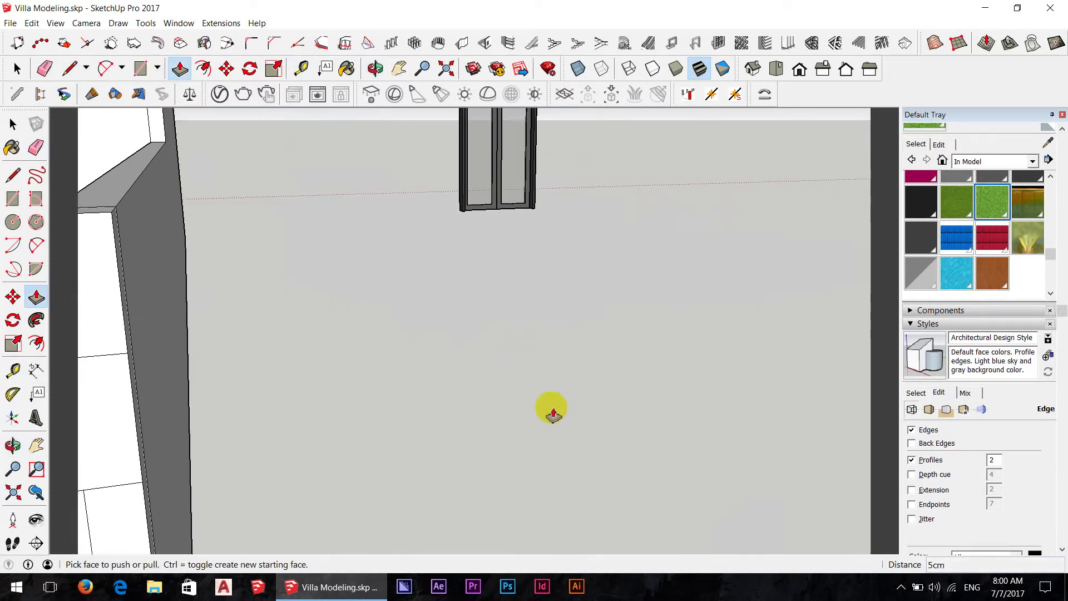
pyautogui.moveTo(552, 411)
pyautogui.mouseDown(button='middle')
pyautogui.moveTo(358, 389)
pyautogui.moveTo(543, 370)
pyautogui.moveTo(291, 386)
pyautogui.mouseUp(button='middle')
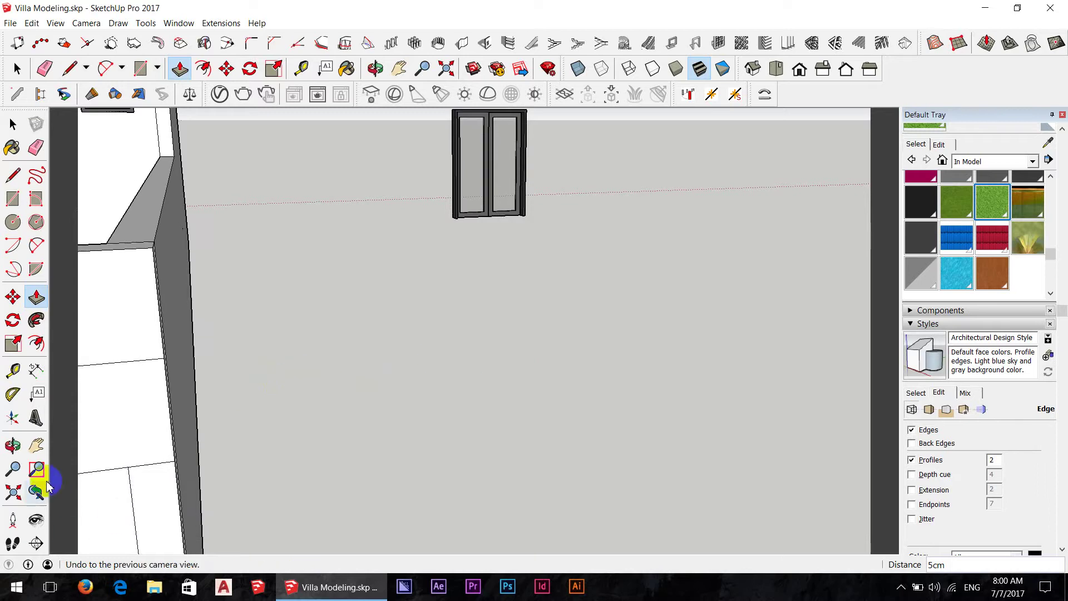
# Step: Zoom out to the whole model and orbit to a top-down view of the site
pyautogui.click(13, 492)
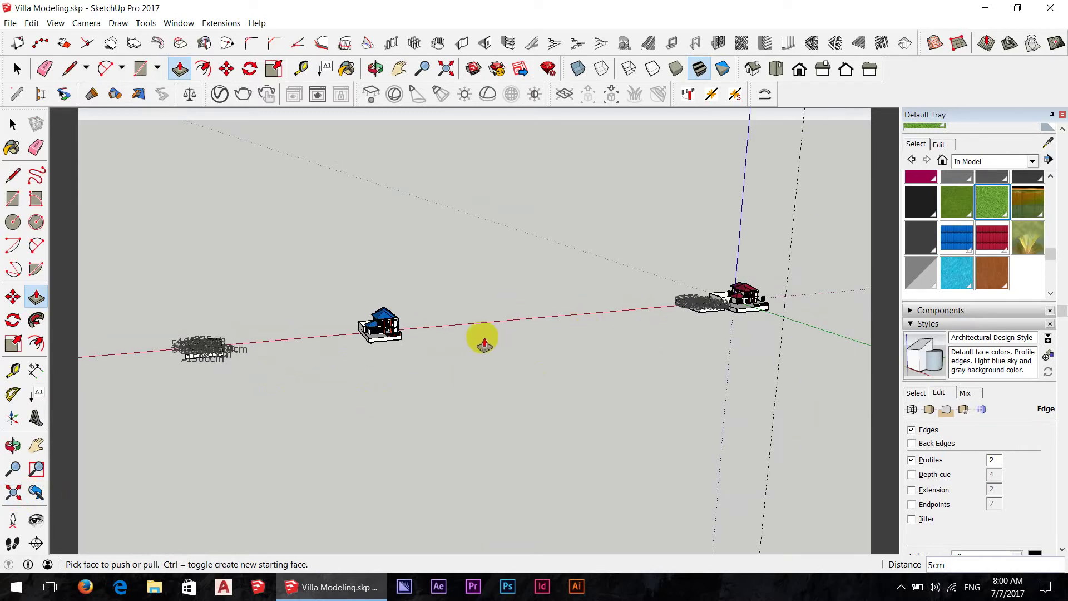
pyautogui.scroll(4, 735, 297)
pyautogui.scroll(3, 734, 298)
pyautogui.moveTo(823, 279); pyautogui.dragTo(757, 278, button='middle')
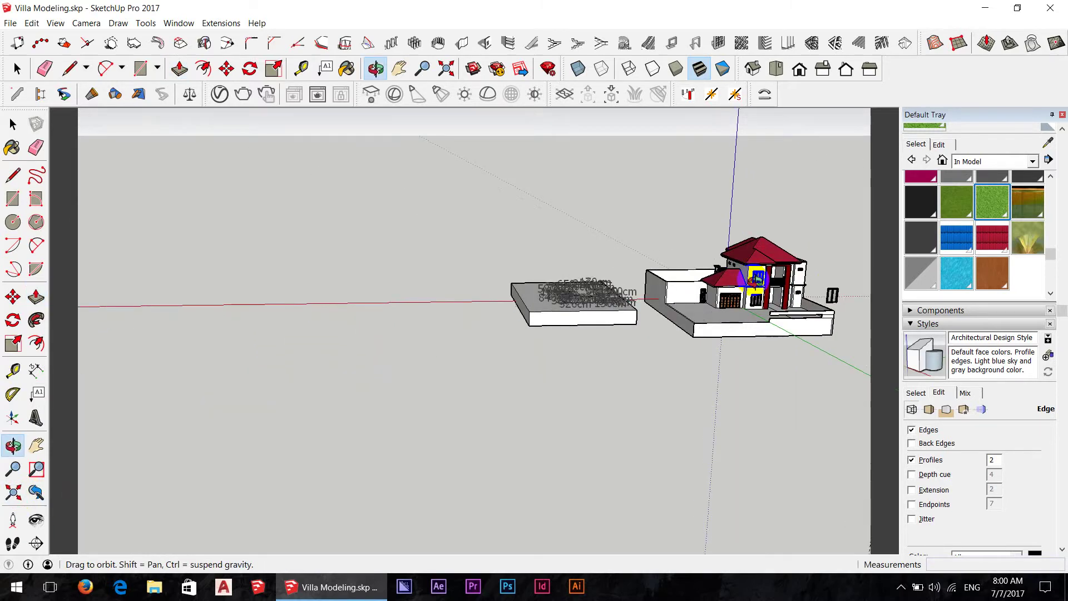
pyautogui.moveTo(756, 278)
pyautogui.mouseDown()
pyautogui.moveTo(850, 393)
pyautogui.moveTo(728, 424)
pyautogui.mouseUp()
pyautogui.press('p')
pyautogui.scroll(-3, 448, 334)
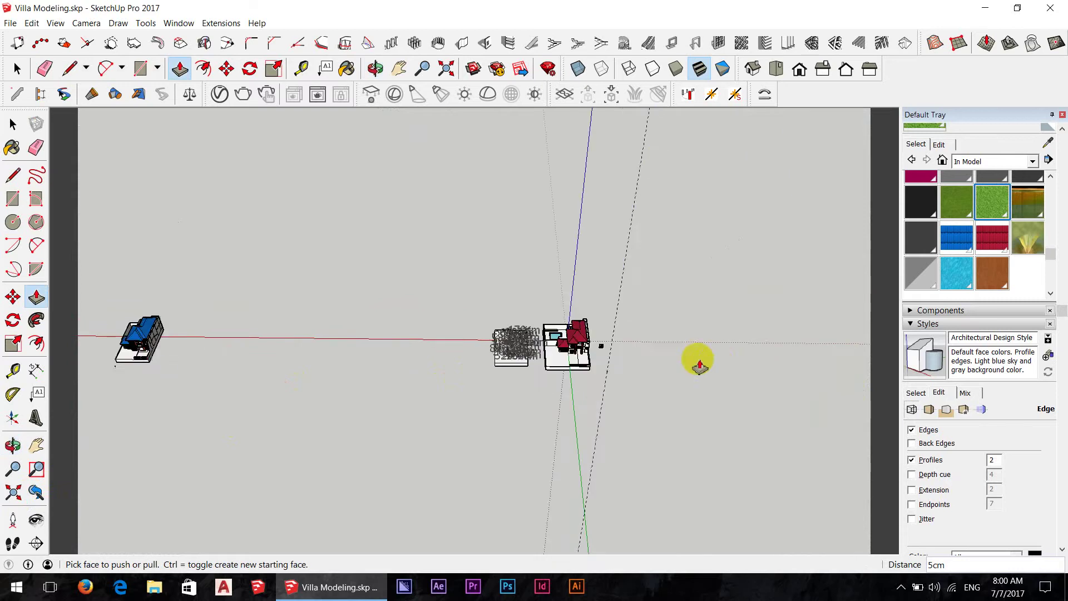
pyautogui.scroll(2, 568, 353)
pyautogui.scroll(3, 608, 406)
pyautogui.scroll(3, 623, 446)
pyautogui.scroll(2, 639, 431)
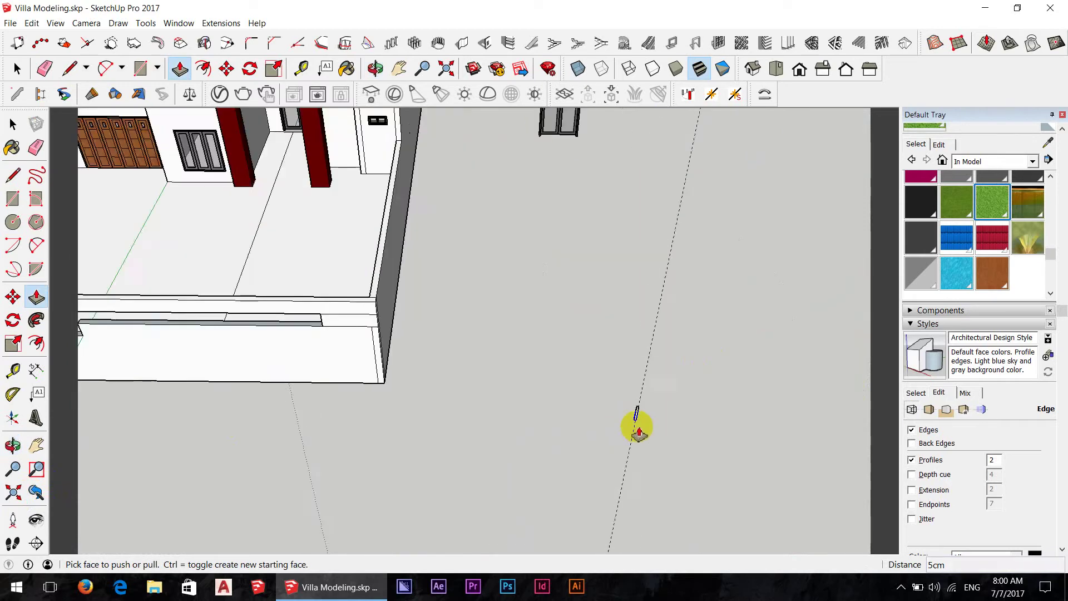
# Step: Orbit and zoom in to inspect the column's full height and its top end
pyautogui.moveTo(637, 429)
pyautogui.mouseDown(button='middle')
pyautogui.moveTo(643, 397)
pyautogui.moveTo(588, 336)
pyautogui.moveTo(605, 384)
pyautogui.mouseUp(button='middle')
pyautogui.scroll(-3, 607, 381)
pyautogui.scroll(3, 620, 367)
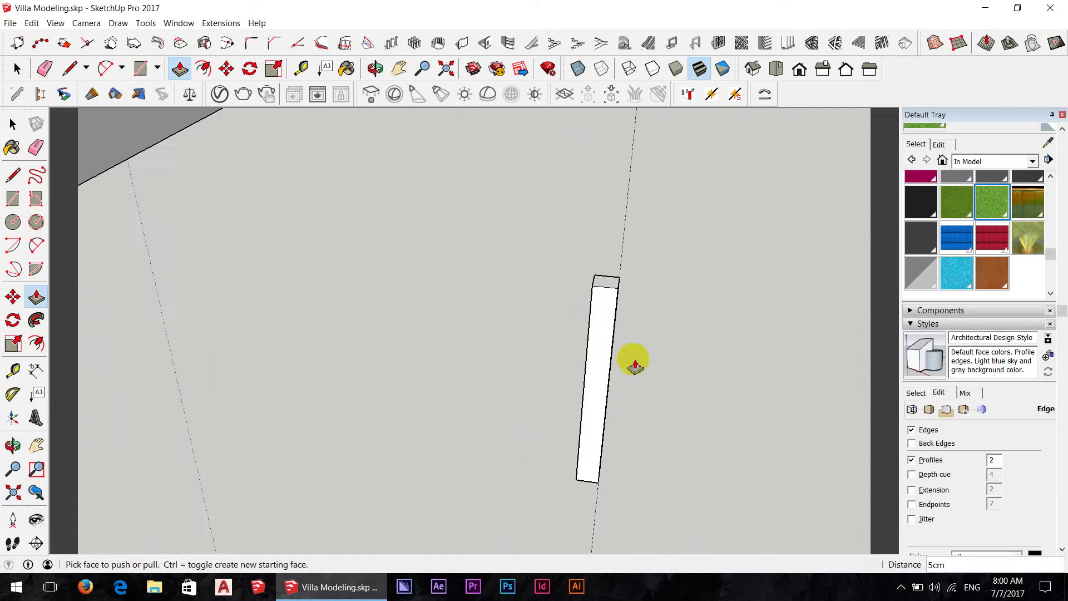
pyautogui.scroll(-1, 623, 359)
pyautogui.moveTo(592, 334)
pyautogui.mouseDown(button='middle')
pyautogui.moveTo(257, 317)
pyautogui.moveTo(600, 365)
pyautogui.moveTo(620, 305)
pyautogui.mouseUp(button='middle')
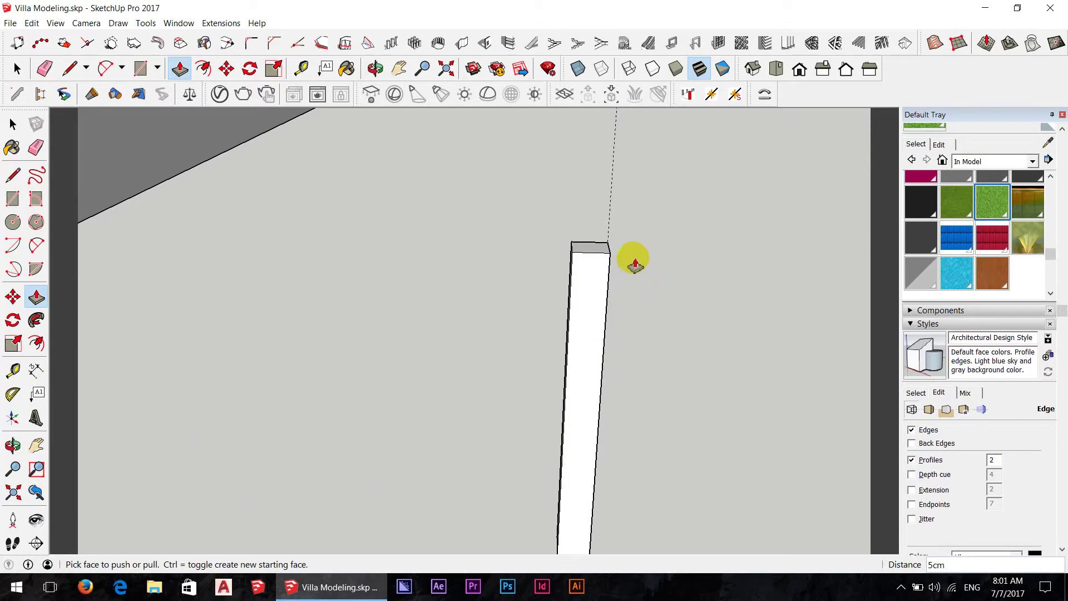
pyautogui.moveTo(615, 257)
pyautogui.mouseDown(button='middle')
pyautogui.moveTo(556, 246)
pyautogui.moveTo(610, 271)
pyautogui.mouseUp(button='middle')
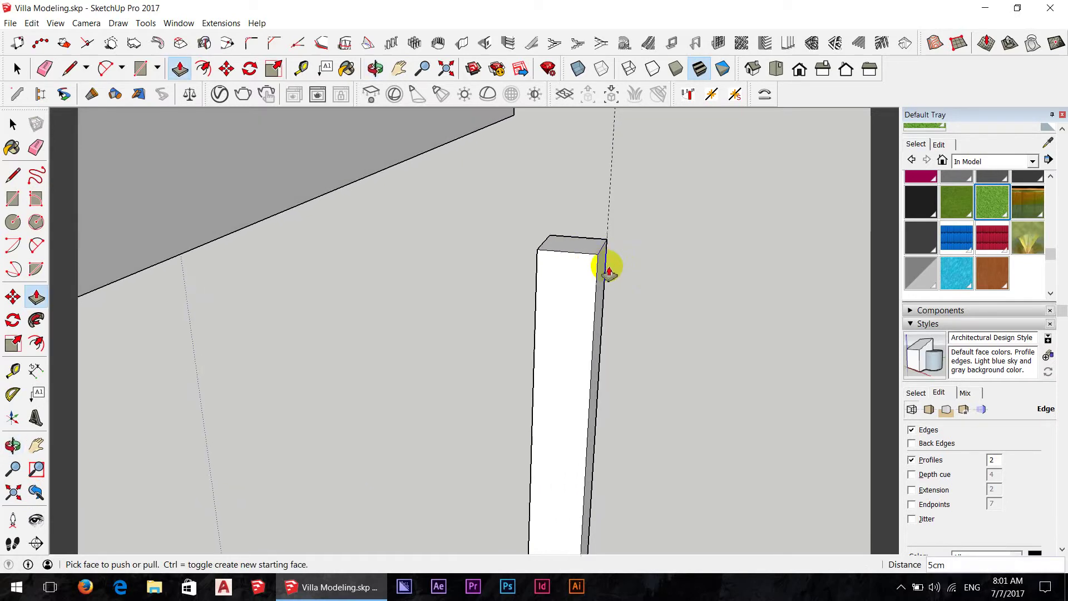
pyautogui.scroll(4, 609, 272)
pyautogui.scroll(2, 610, 274)
pyautogui.scroll(-3, 611, 274)
pyautogui.scroll(-3, 610, 278)
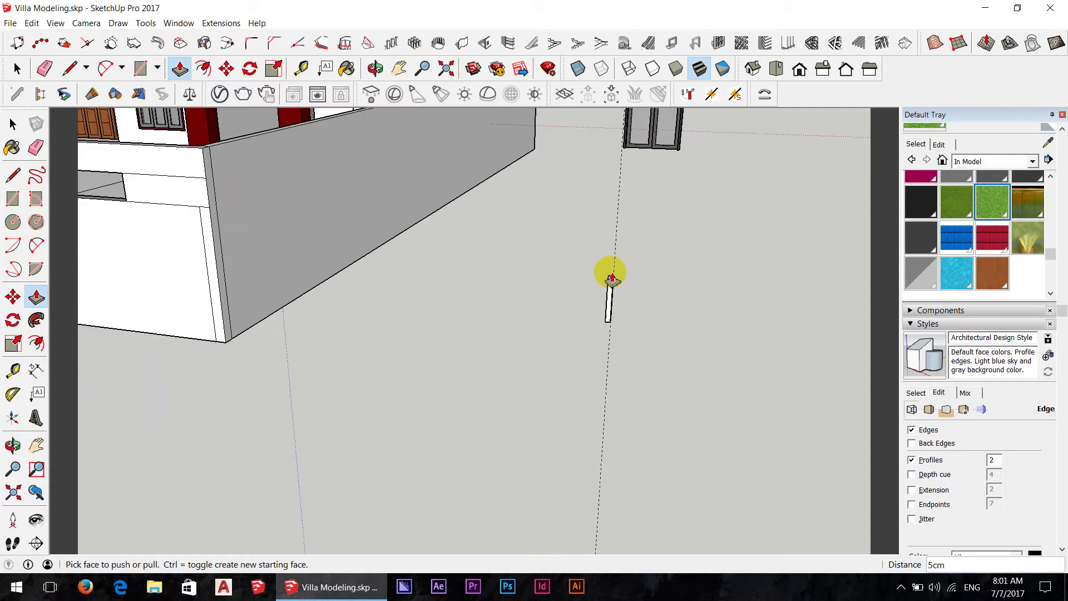
pyautogui.scroll(2, 615, 278)
pyautogui.scroll(2, 613, 286)
pyautogui.scroll(-2, 576, 337)
pyautogui.scroll(2, 579, 334)
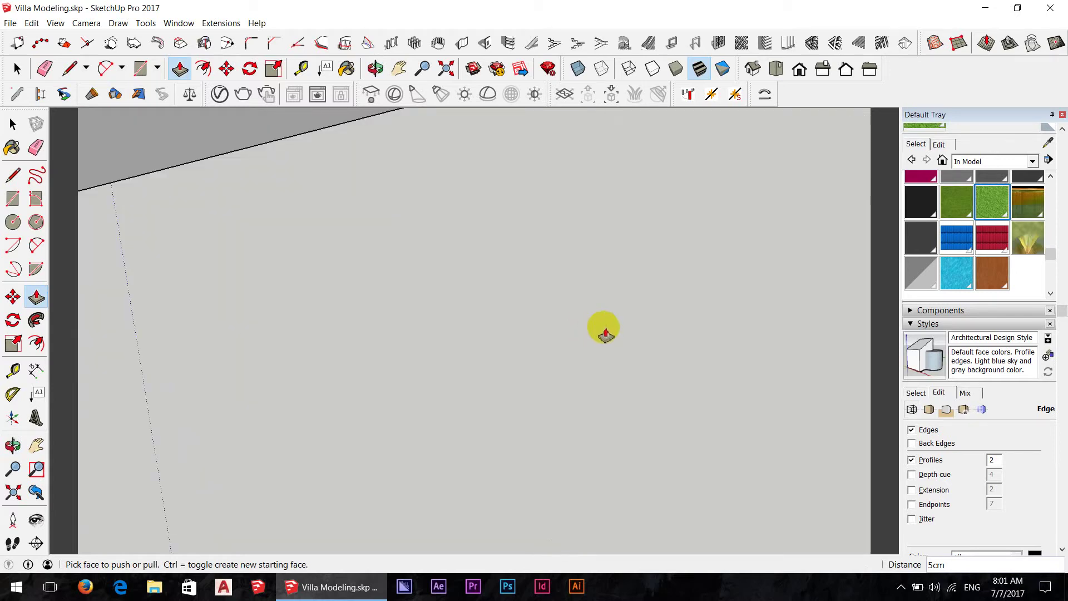
pyautogui.scroll(-2, 640, 312)
pyautogui.scroll(1, 679, 289)
pyautogui.scroll(1, 687, 284)
pyautogui.scroll(1, 688, 286)
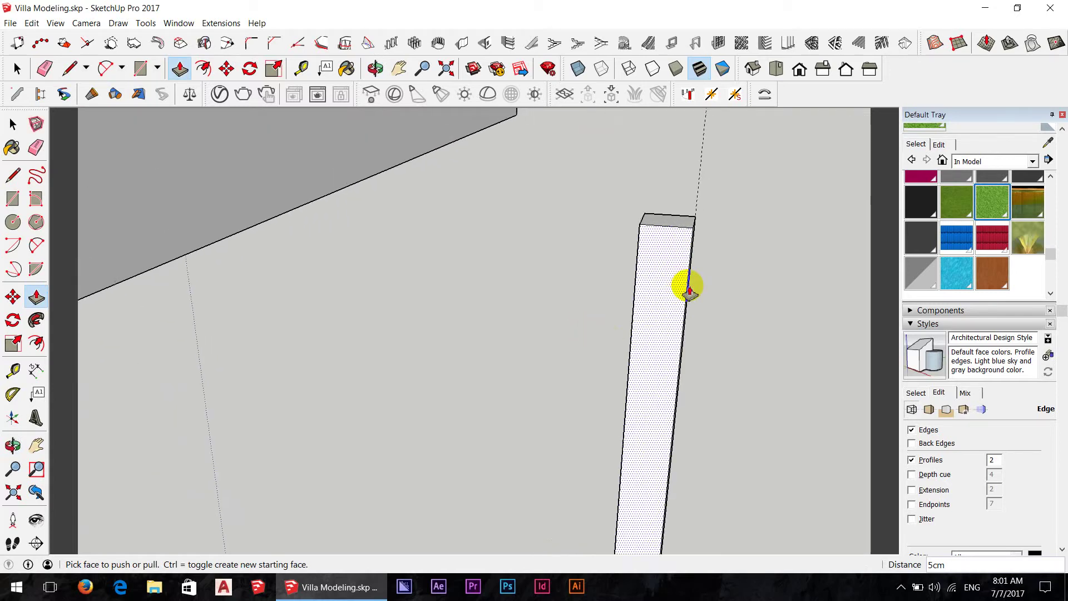
pyautogui.scroll(1, 690, 267)
# Step: Draw a 3 by 5 rectangular profile face against the bar's top corner
pyautogui.moveTo(691, 250); pyautogui.dragTo(654, 239, button='middle')
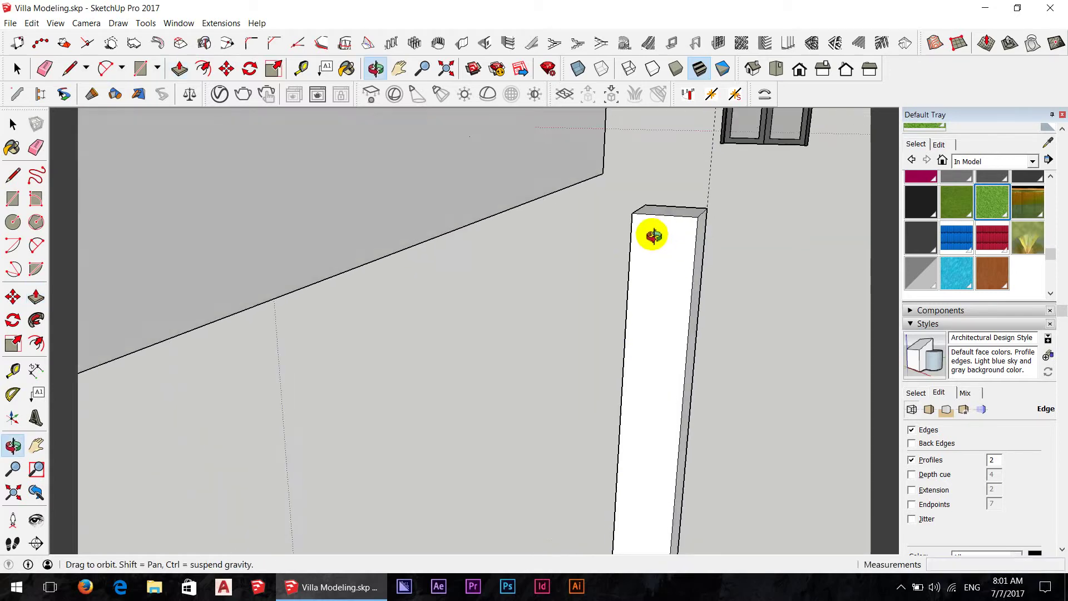
pyautogui.press('l')
pyautogui.click(711, 210)
pyautogui.write('3')
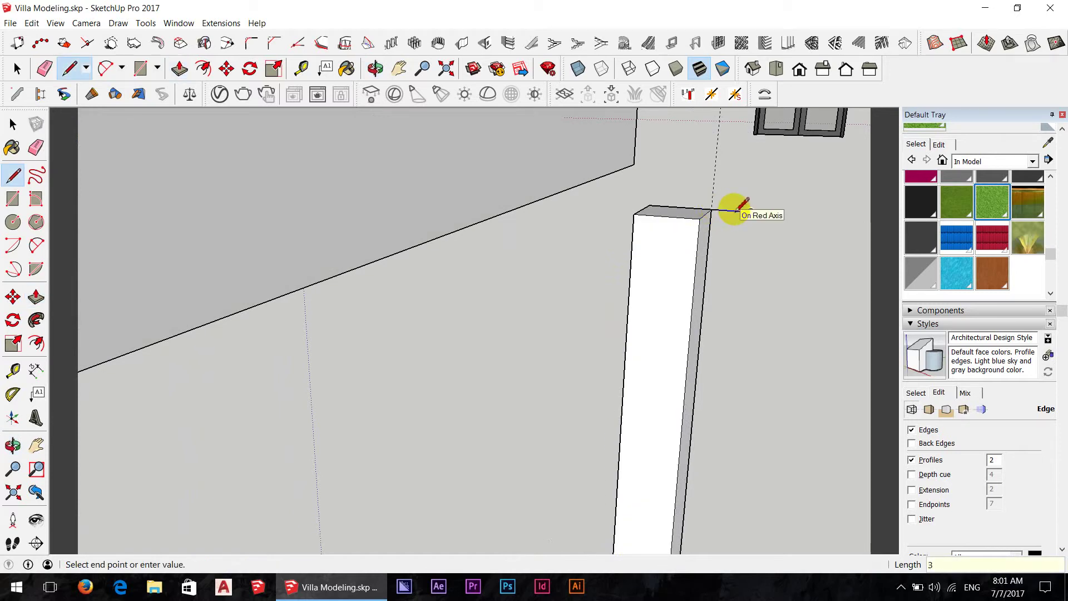
pyautogui.write('5')
pyautogui.press('Return')
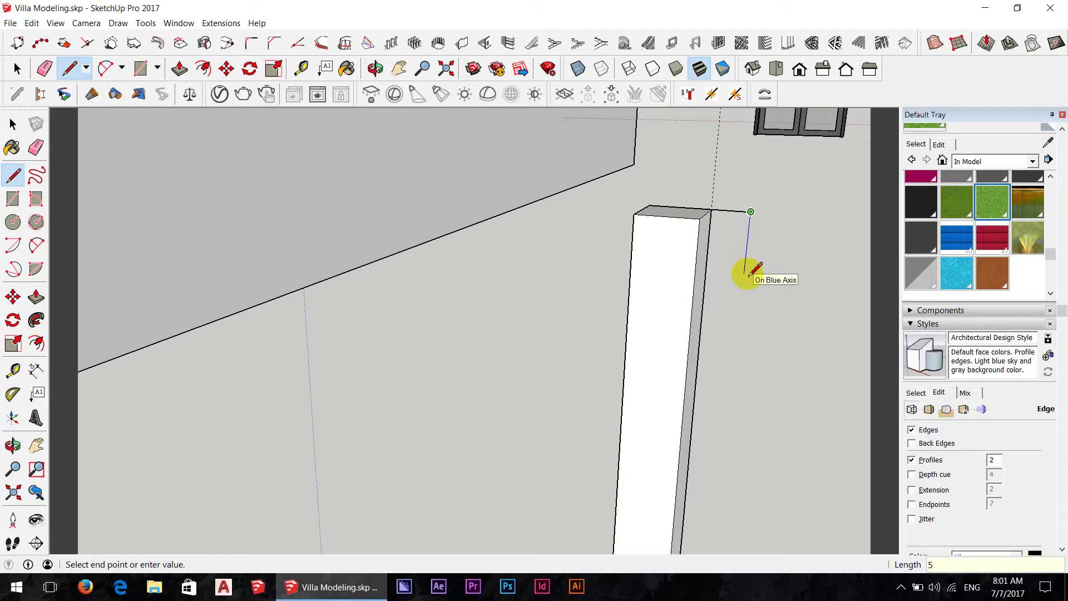
pyautogui.click(744, 273)
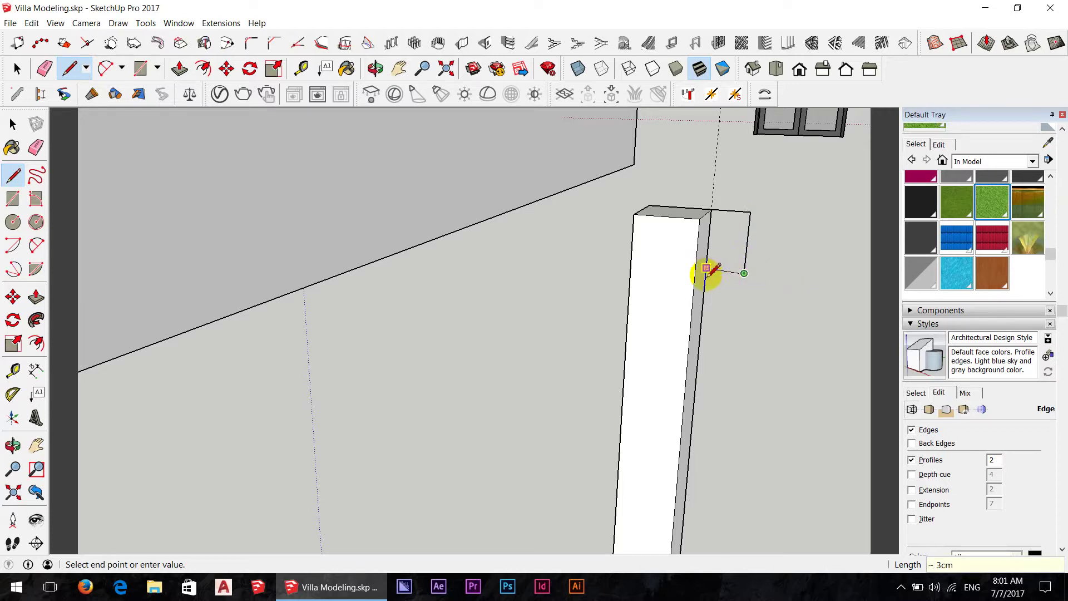
pyautogui.click(705, 271)
# Step: Draw 1cm step edges inside the profile face
pyautogui.scroll(-3, 649, 322)
pyautogui.scroll(1, 663, 339)
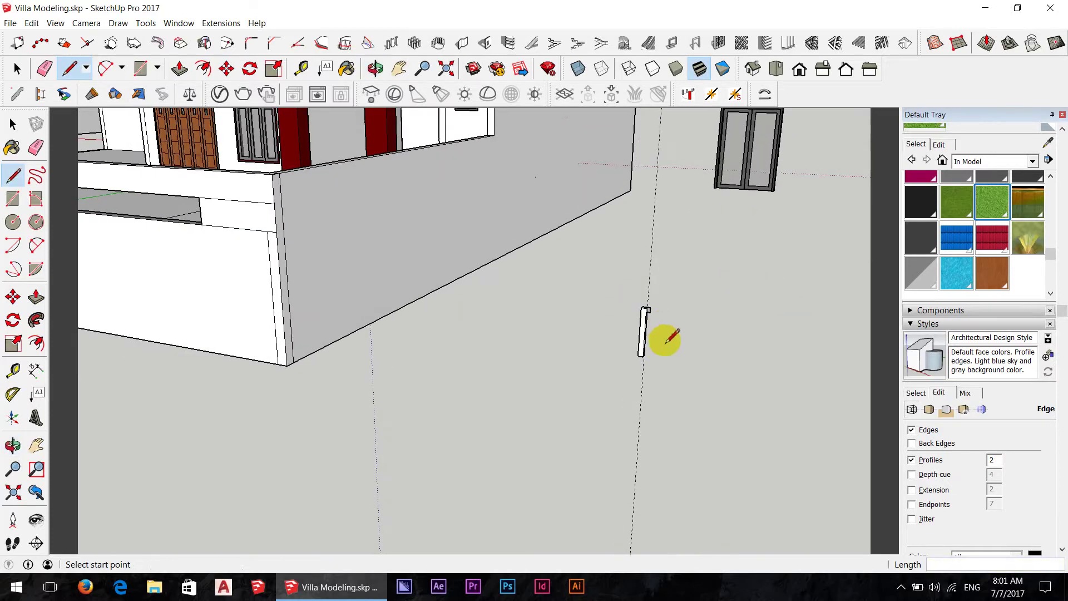
pyautogui.scroll(2, 660, 348)
pyautogui.scroll(1, 640, 349)
pyautogui.scroll(-2, 634, 339)
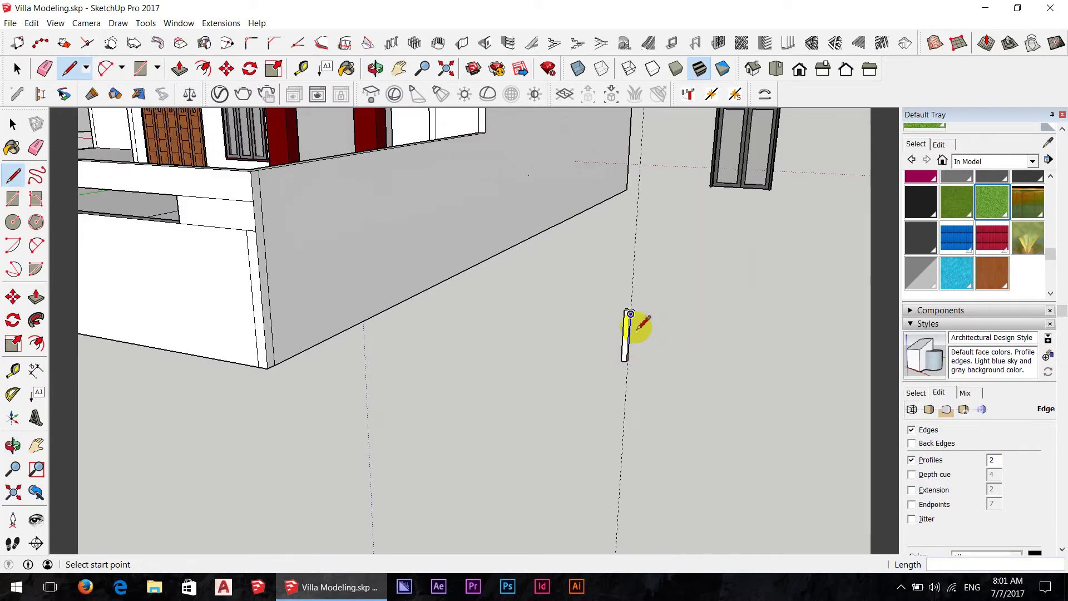
pyautogui.scroll(1, 634, 331)
pyautogui.scroll(1, 632, 345)
pyautogui.moveTo(629, 357)
pyautogui.mouseDown(button='middle')
pyautogui.moveTo(650, 349)
pyautogui.moveTo(644, 339)
pyautogui.mouseUp(button='middle')
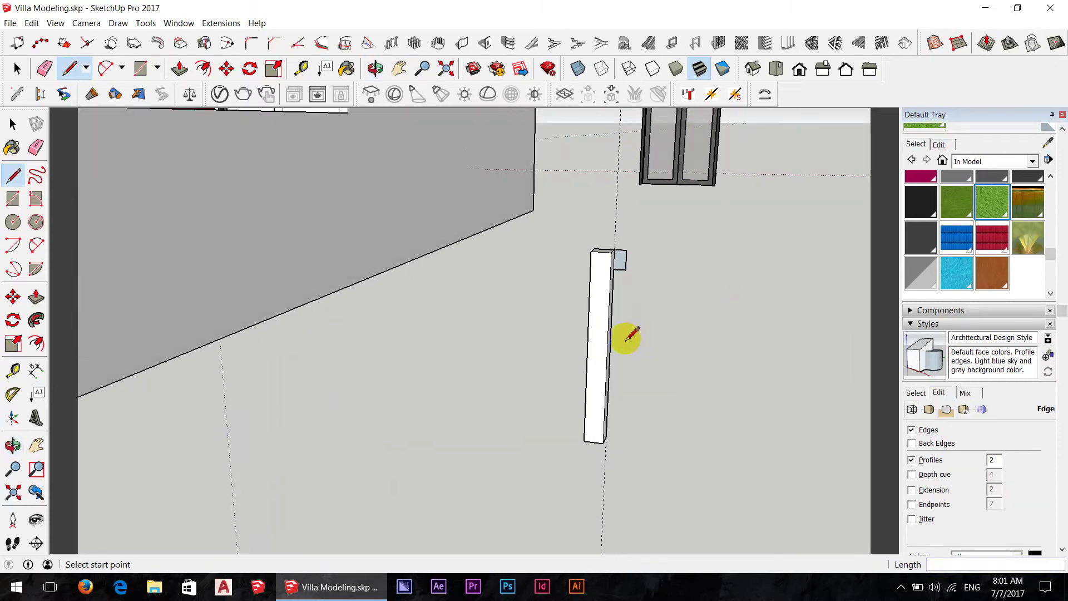
pyautogui.scroll(-1, 625, 334)
pyautogui.scroll(2, 583, 333)
pyautogui.scroll(1, 584, 333)
pyautogui.scroll(1, 588, 332)
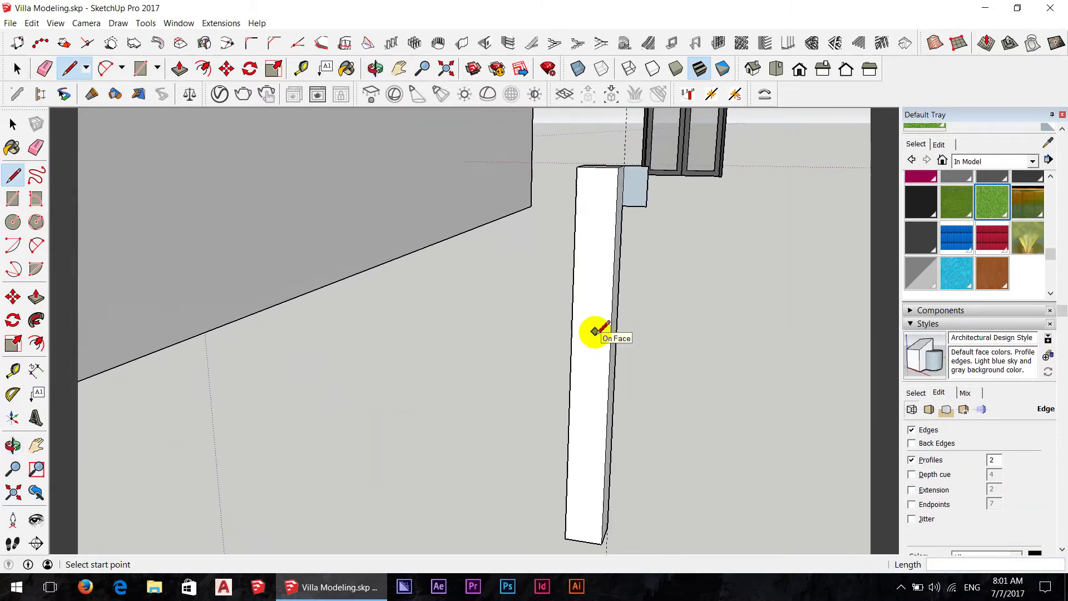
pyautogui.scroll(1, 601, 330)
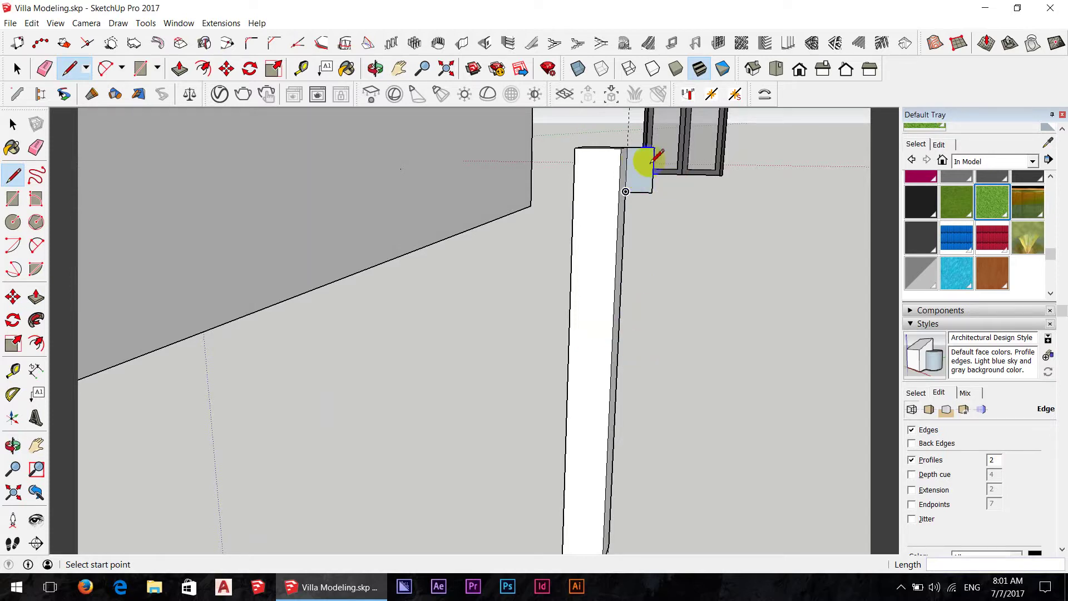
pyautogui.scroll(1, 655, 161)
pyautogui.scroll(1, 650, 162)
pyautogui.scroll(1, 655, 162)
pyautogui.scroll(1, 668, 164)
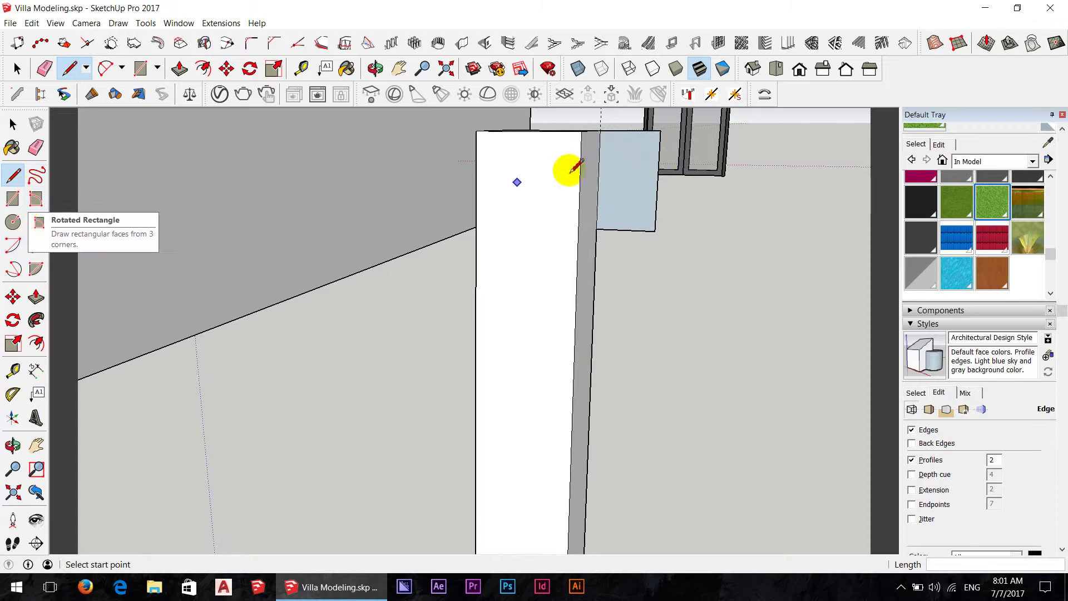
pyautogui.click(661, 130)
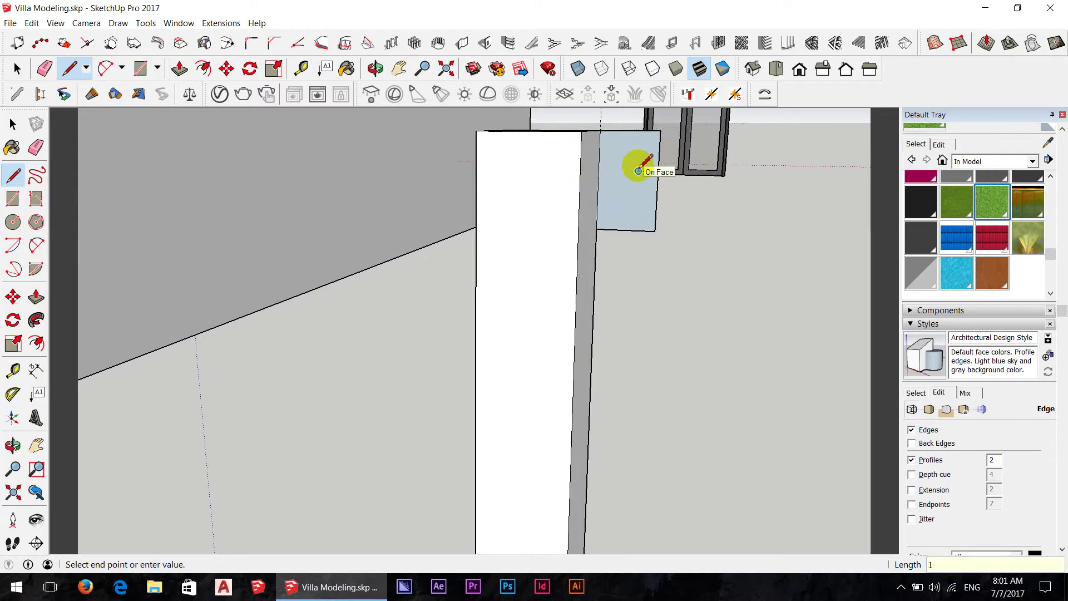
pyautogui.click(638, 171)
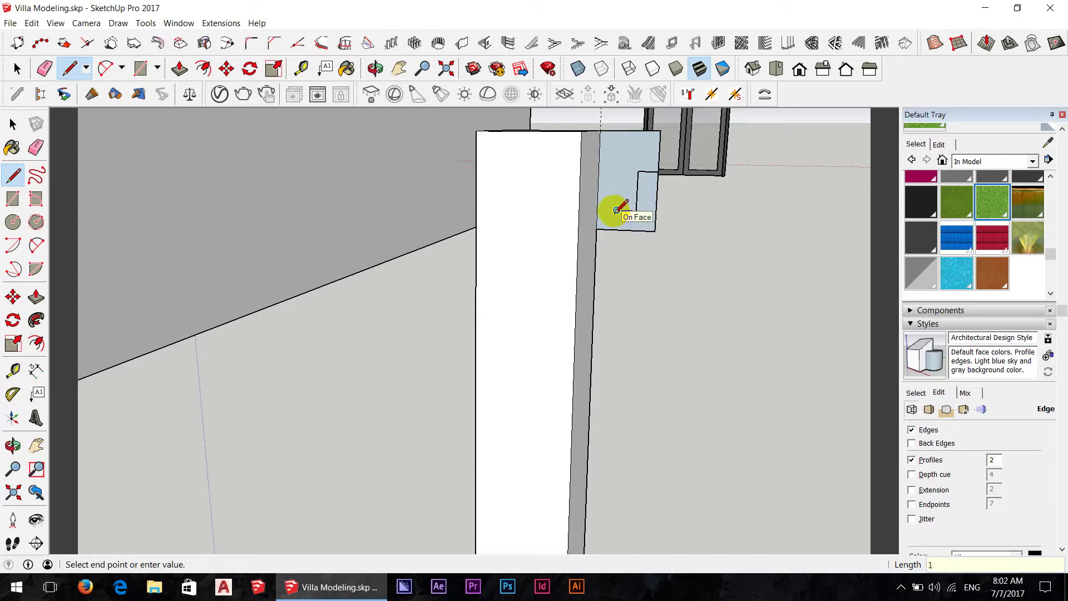
pyautogui.press('Return')
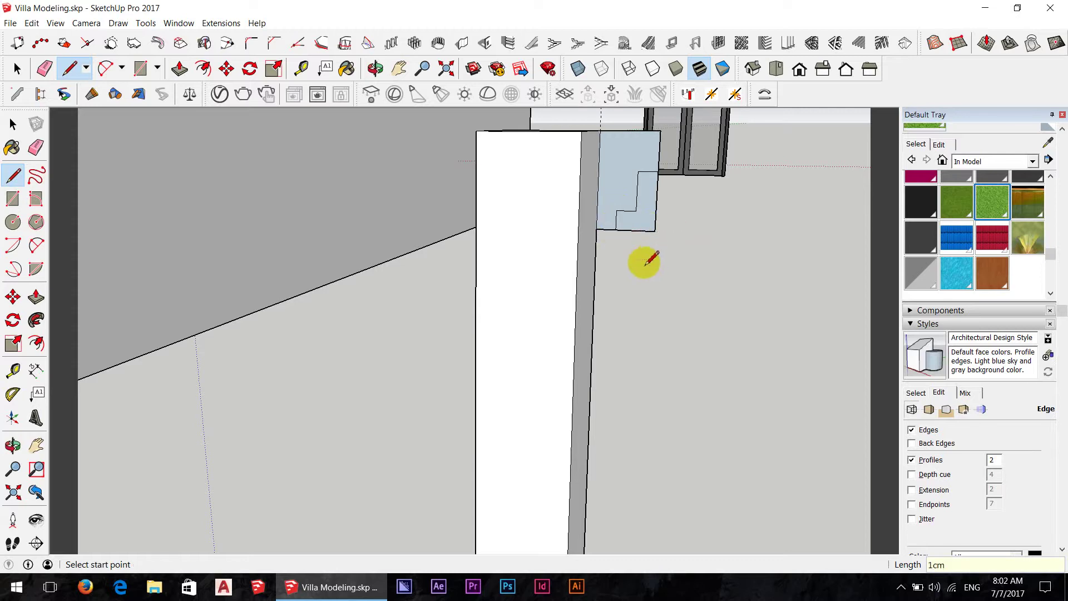
pyautogui.press('e')
pyautogui.moveTo(625, 231); pyautogui.dragTo(590, 304, button='middle')
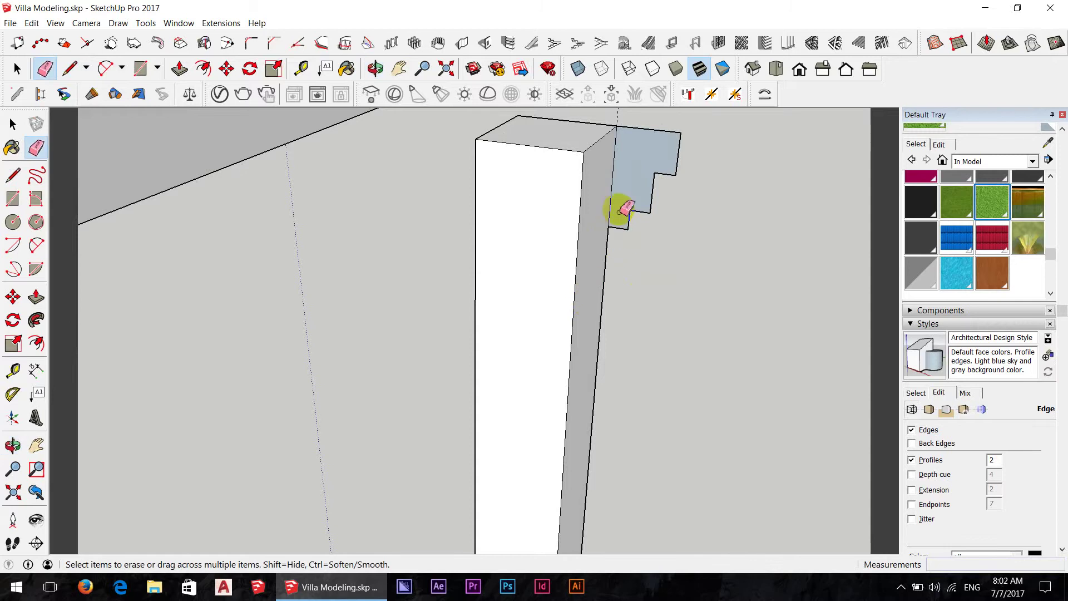
# Step: Draw a curved arc notch between the lower and upper step corners
pyautogui.press('a')
pyautogui.scroll(1, 640, 210)
pyautogui.scroll(1, 643, 210)
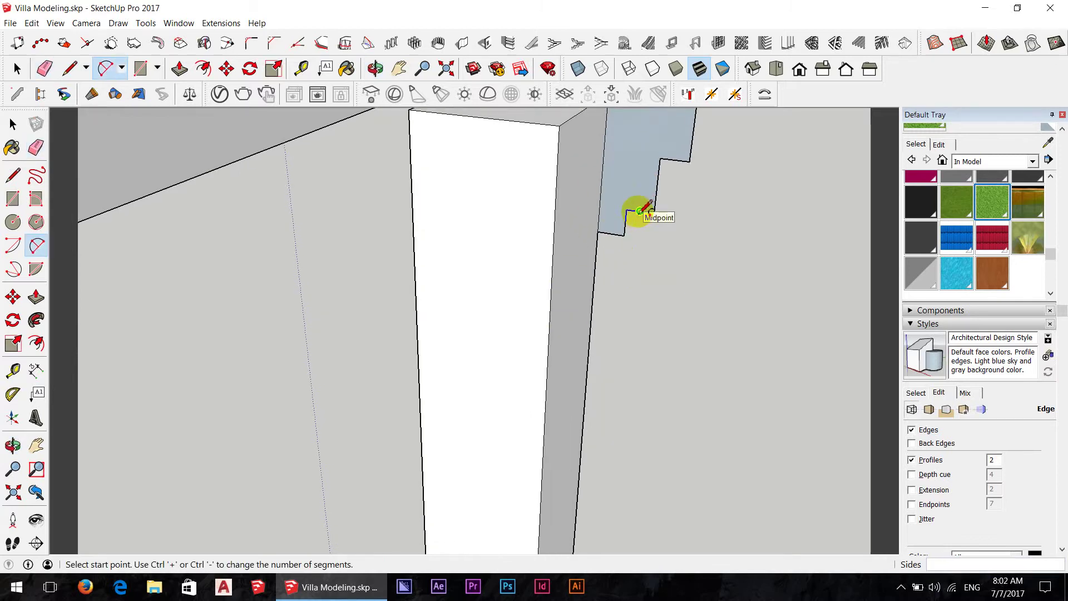
pyautogui.click(640, 211)
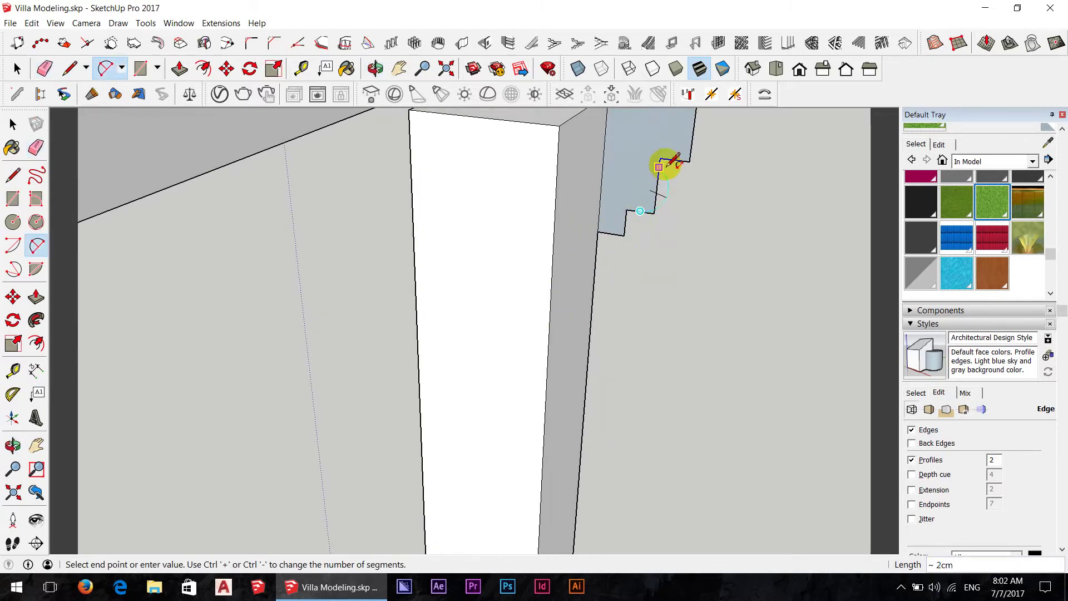
pyautogui.press('Escape')
pyautogui.click(626, 209)
pyautogui.click(660, 158)
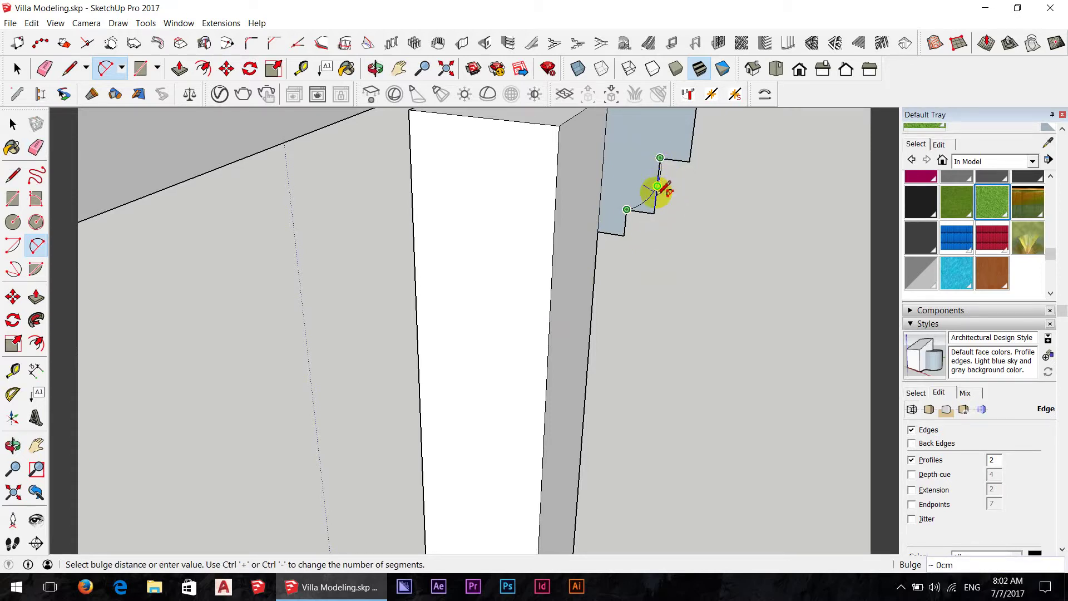
pyautogui.click(660, 186)
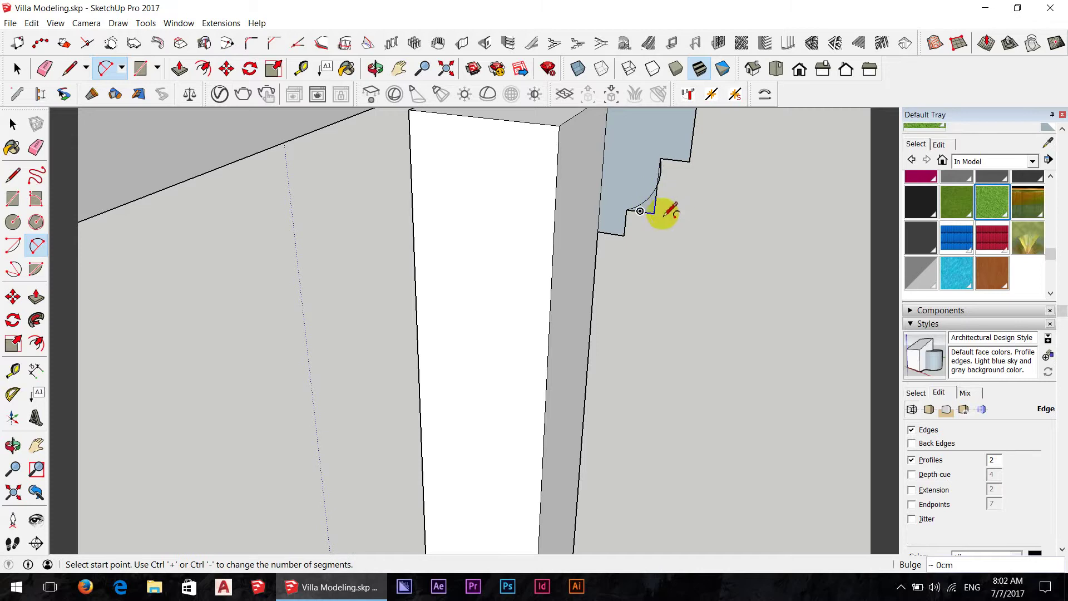
pyautogui.scroll(3, 661, 183)
pyautogui.scroll(-5, 607, 279)
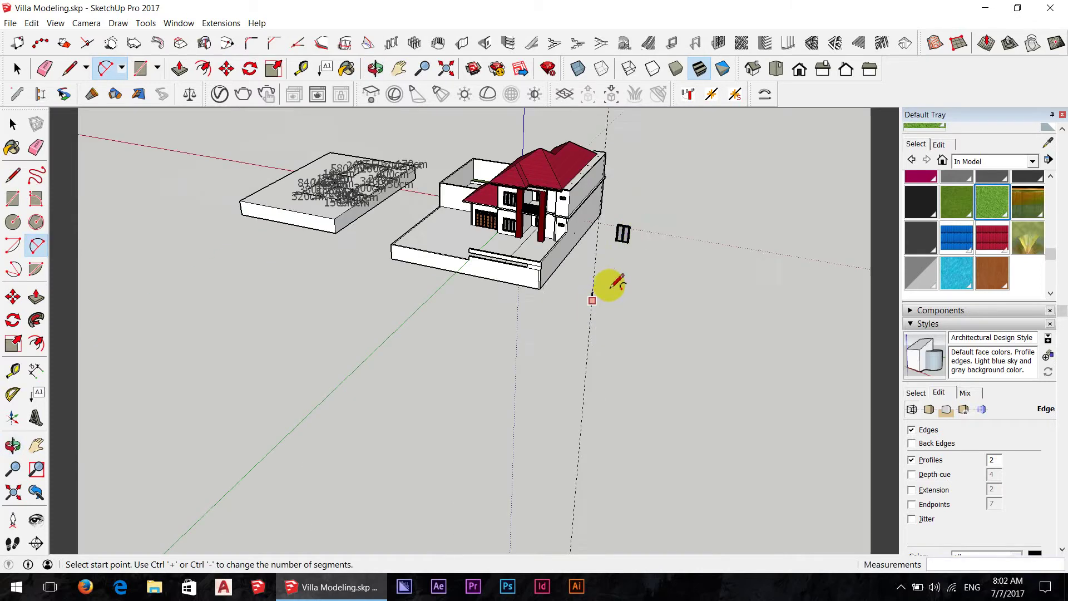
pyautogui.moveTo(591, 308); pyautogui.dragTo(599, 286, button='middle')
pyautogui.scroll(3, 604, 286)
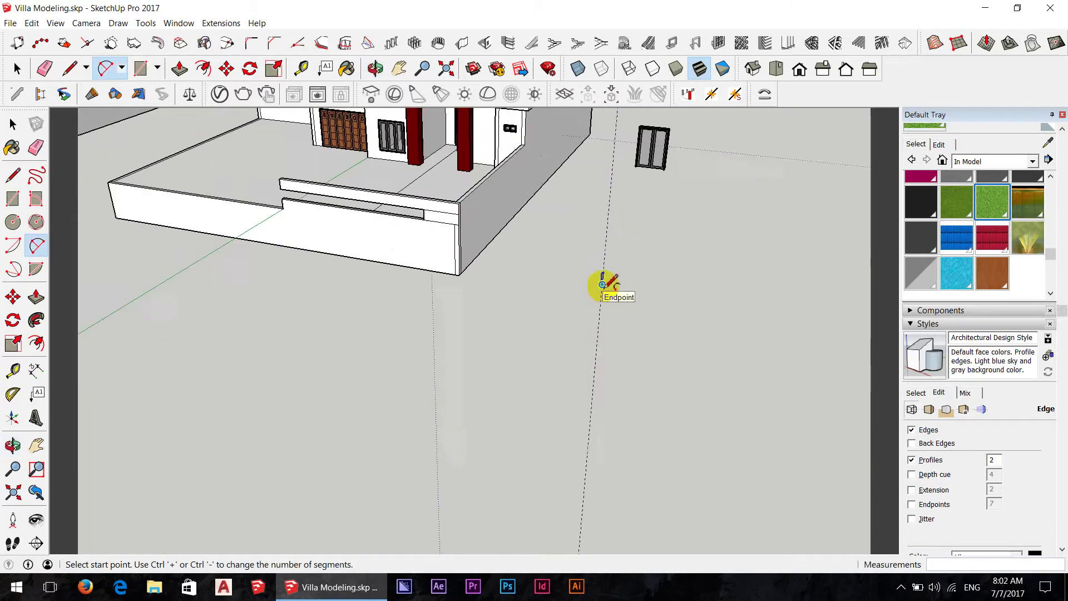
pyautogui.scroll(3, 609, 286)
pyautogui.scroll(-2, 596, 284)
pyautogui.scroll(1, 575, 268)
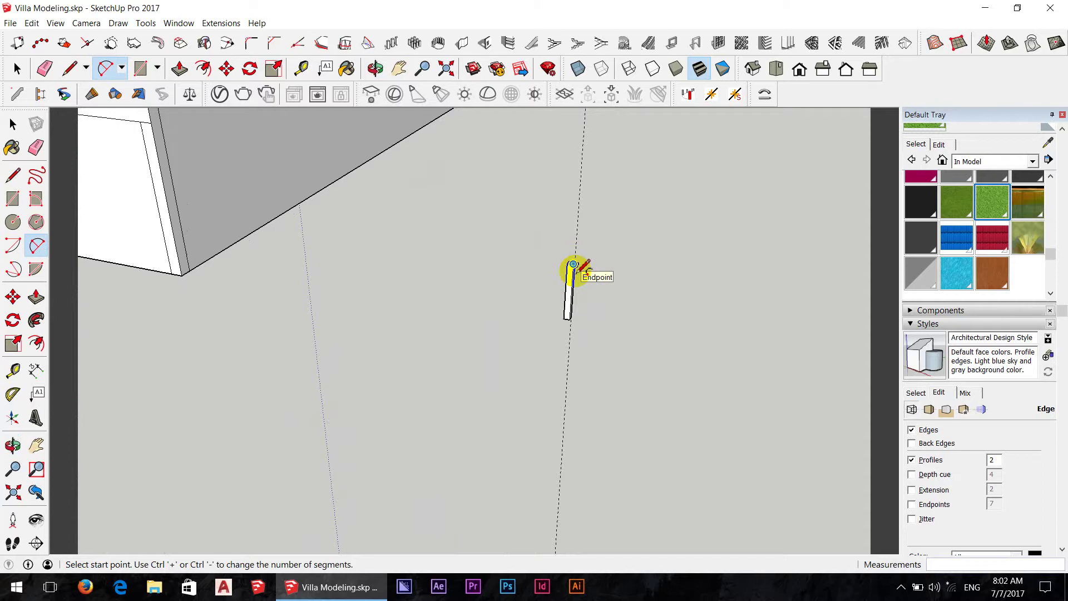
pyautogui.scroll(1, 576, 267)
pyautogui.scroll(1, 576, 268)
pyautogui.scroll(1, 577, 269)
pyautogui.scroll(2, 578, 268)
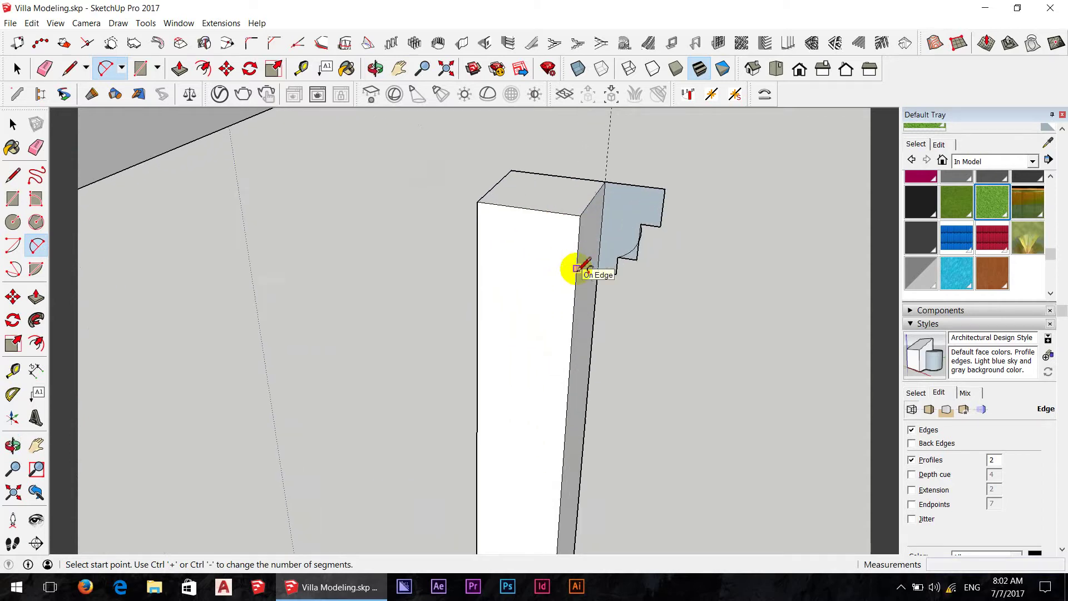
pyautogui.scroll(2, 579, 268)
# Step: Round the profile's lower corner with an arc and erase the leftover short edge
pyautogui.press('e')
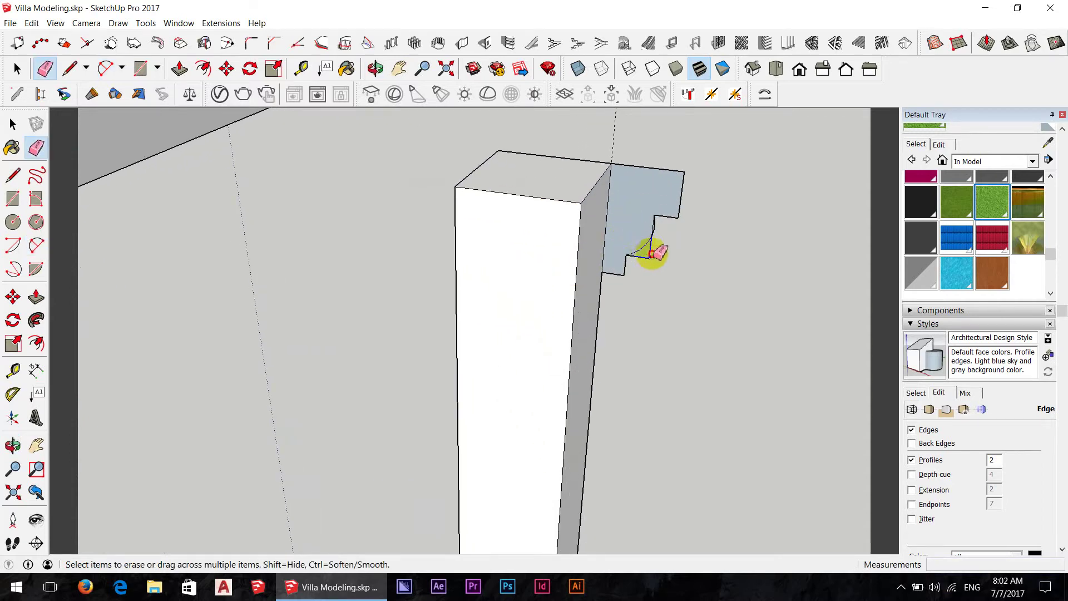
pyautogui.scroll(1, 648, 256)
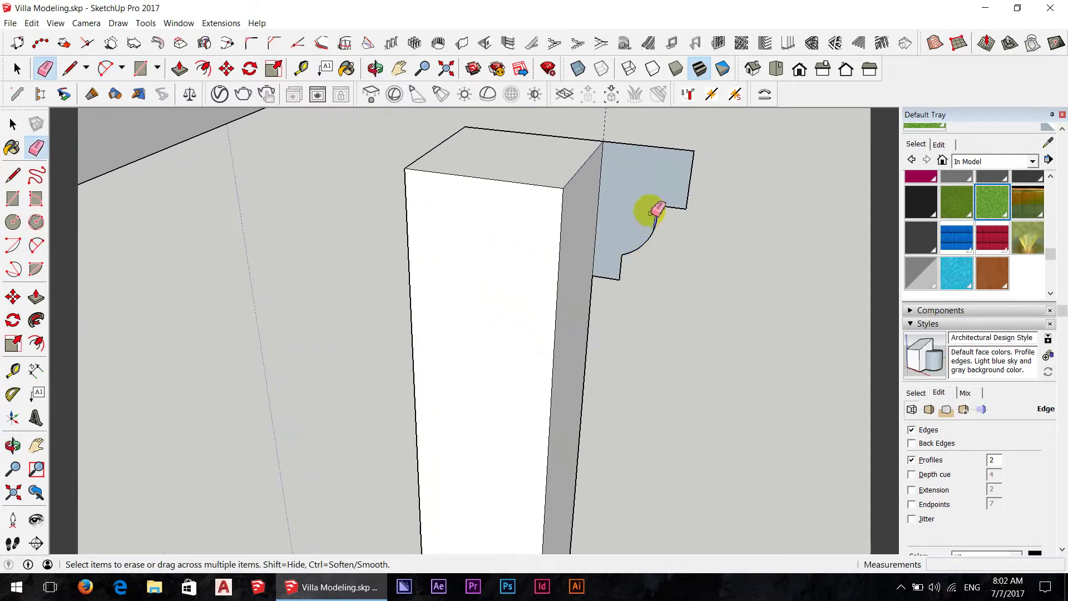
pyautogui.scroll(1, 655, 219)
pyautogui.scroll(2, 657, 222)
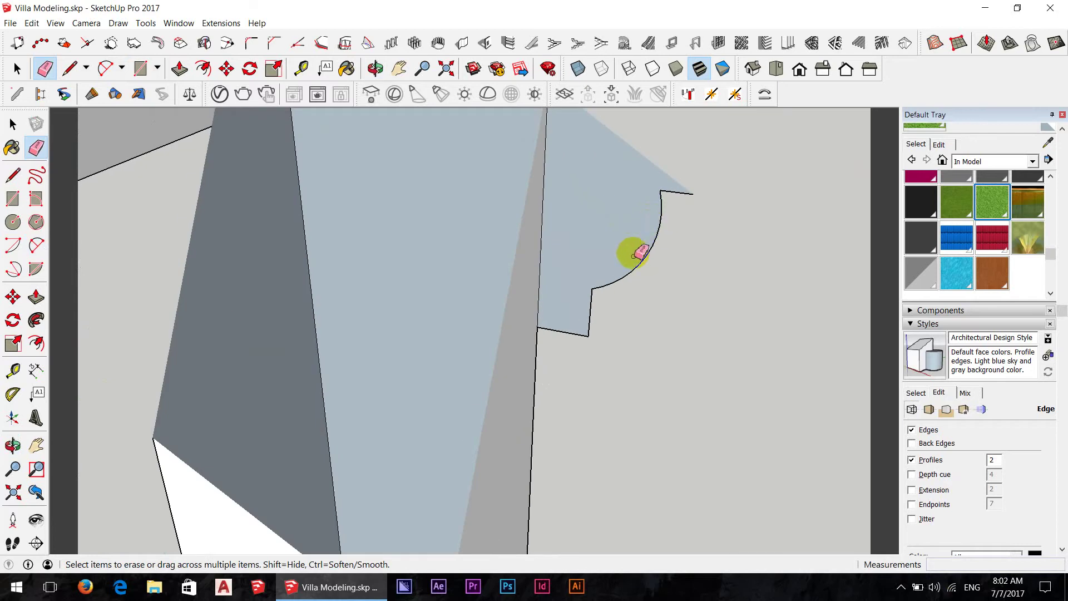
pyautogui.scroll(3, 631, 256)
pyautogui.scroll(2, 634, 278)
pyautogui.scroll(-2, 628, 279)
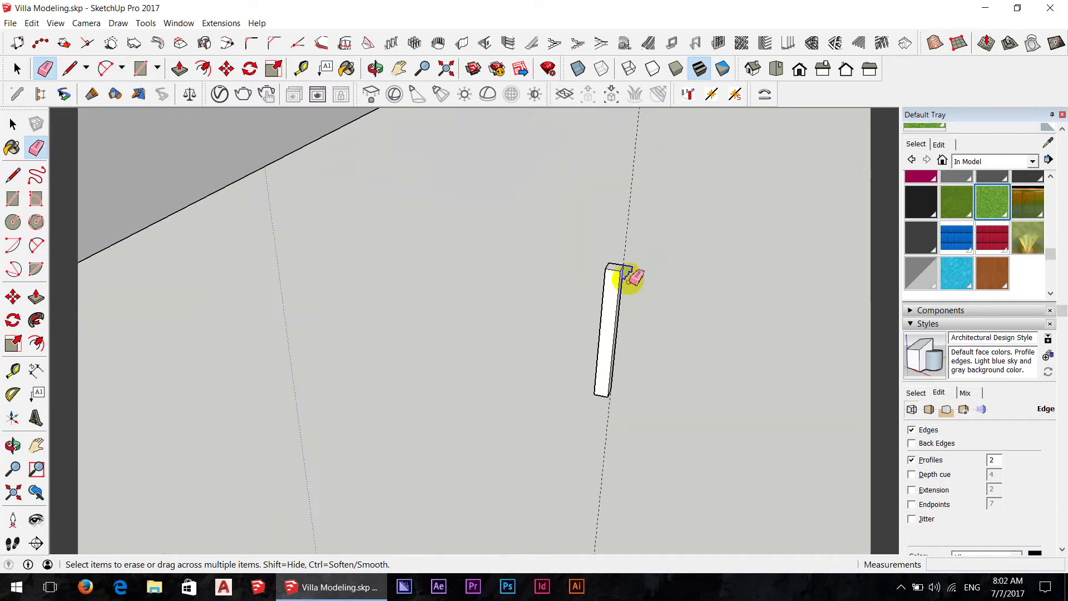
pyautogui.scroll(2, 629, 278)
pyautogui.scroll(-1, 612, 278)
pyautogui.scroll(1, 611, 278)
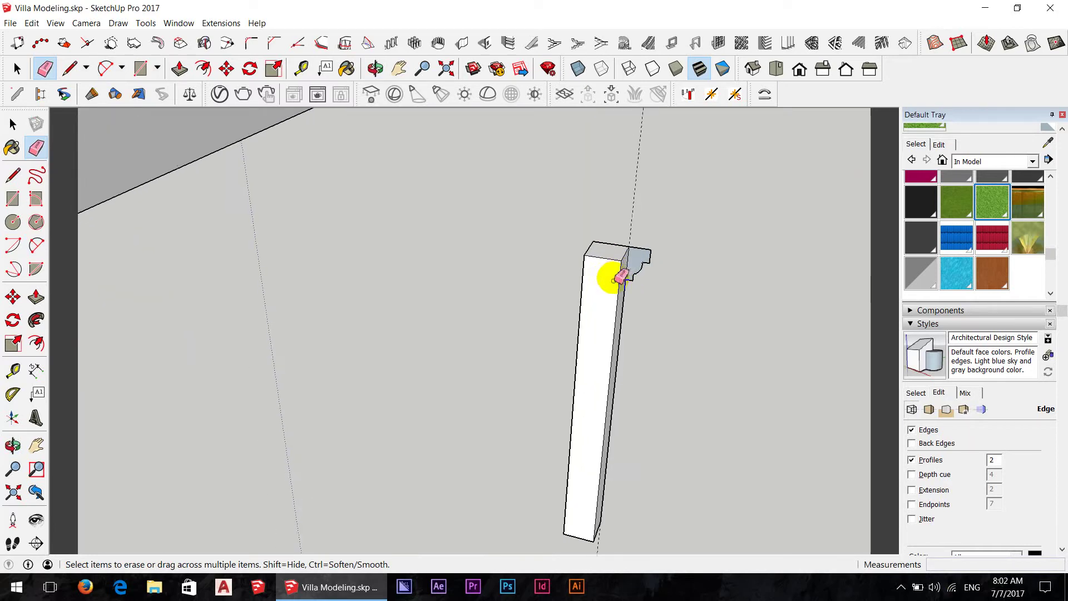
pyautogui.scroll(1, 611, 278)
pyautogui.scroll(2, 617, 279)
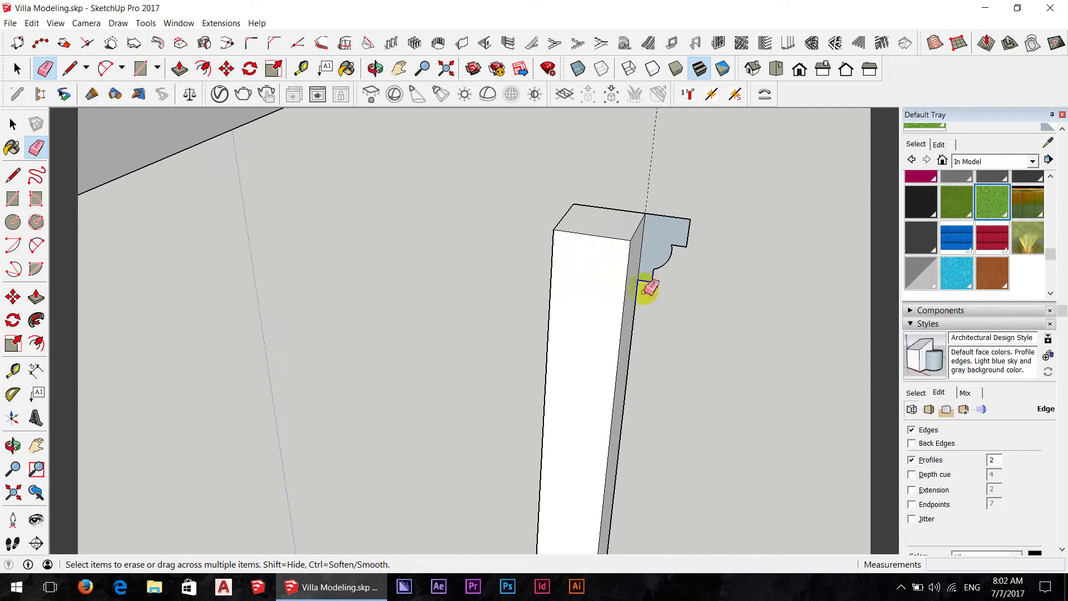
pyautogui.scroll(1, 627, 277)
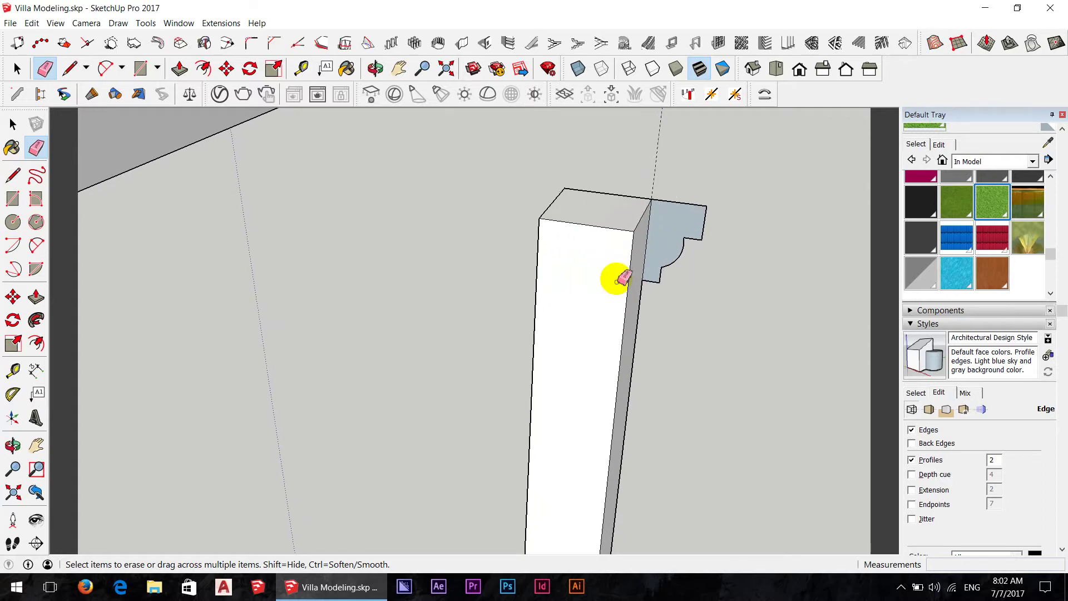
pyautogui.scroll(1, 621, 275)
pyautogui.press('a')
pyautogui.click(651, 280)
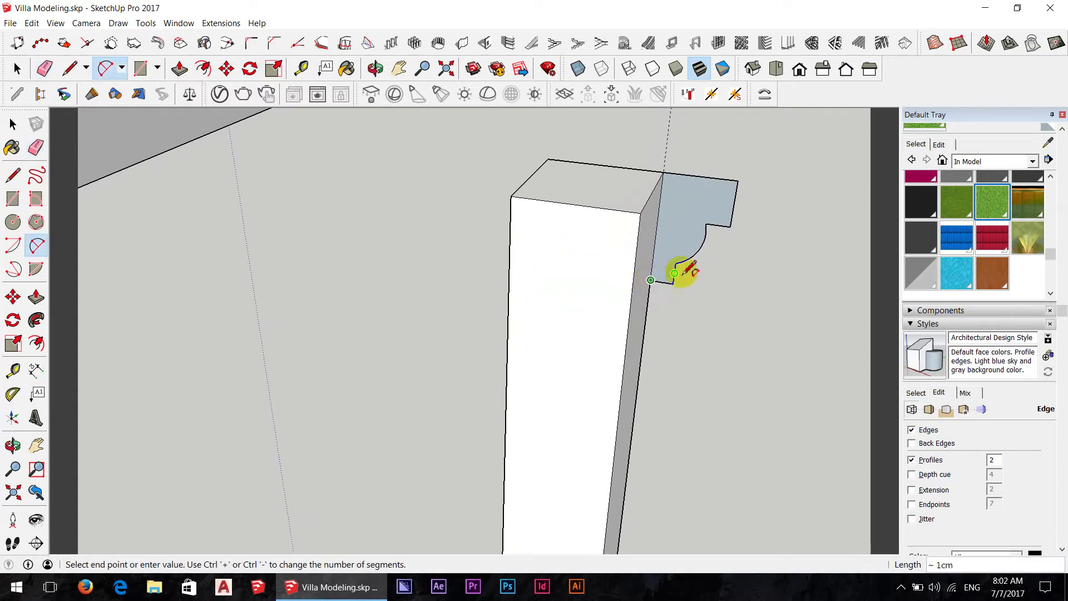
pyautogui.click(676, 263)
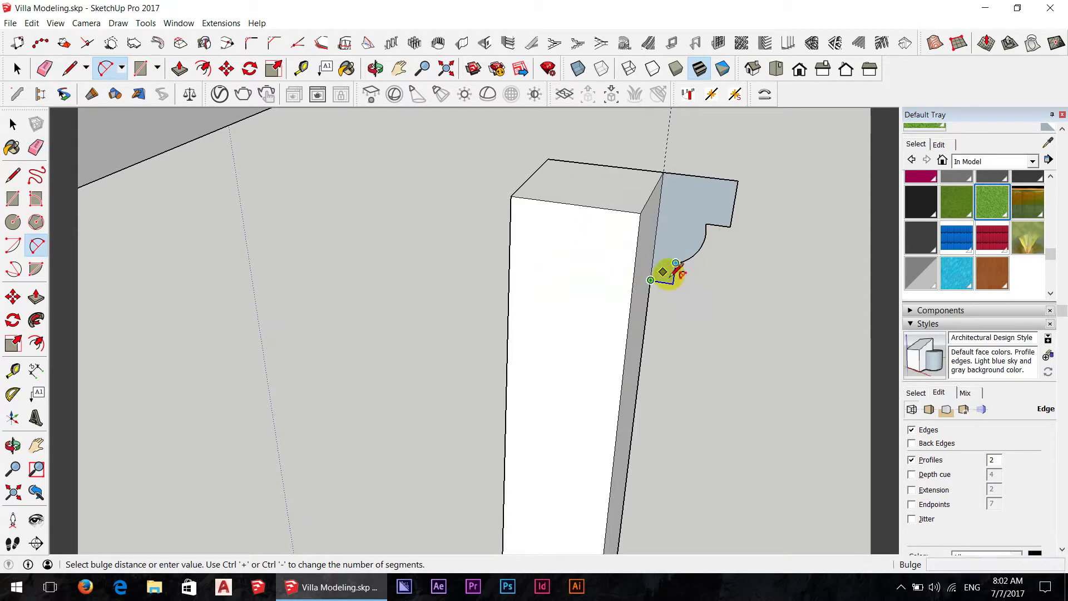
pyautogui.scroll(1, 675, 272)
pyautogui.scroll(2, 676, 275)
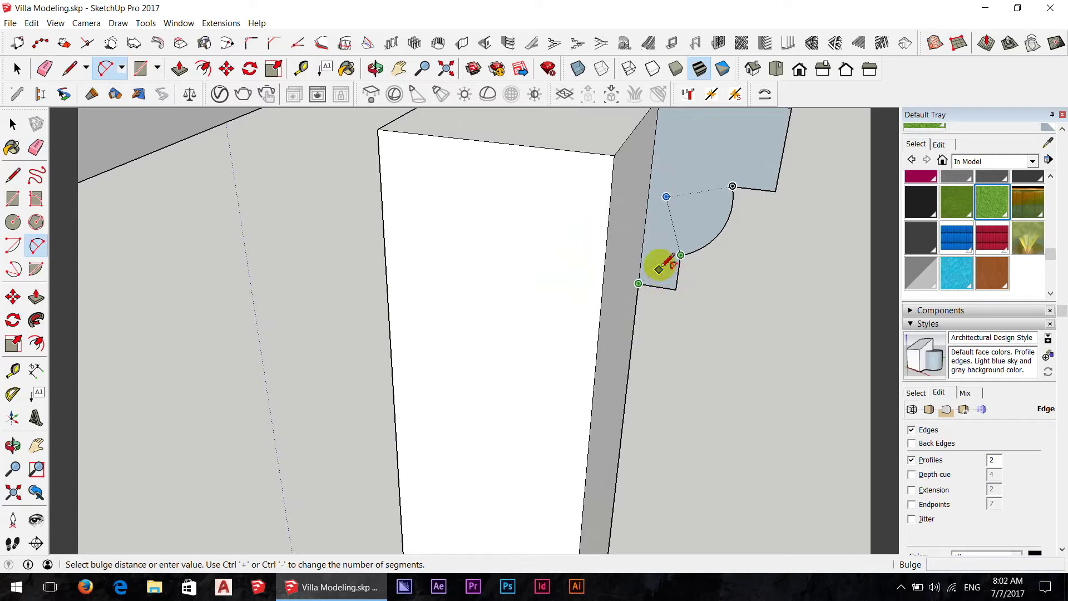
pyautogui.click(671, 257)
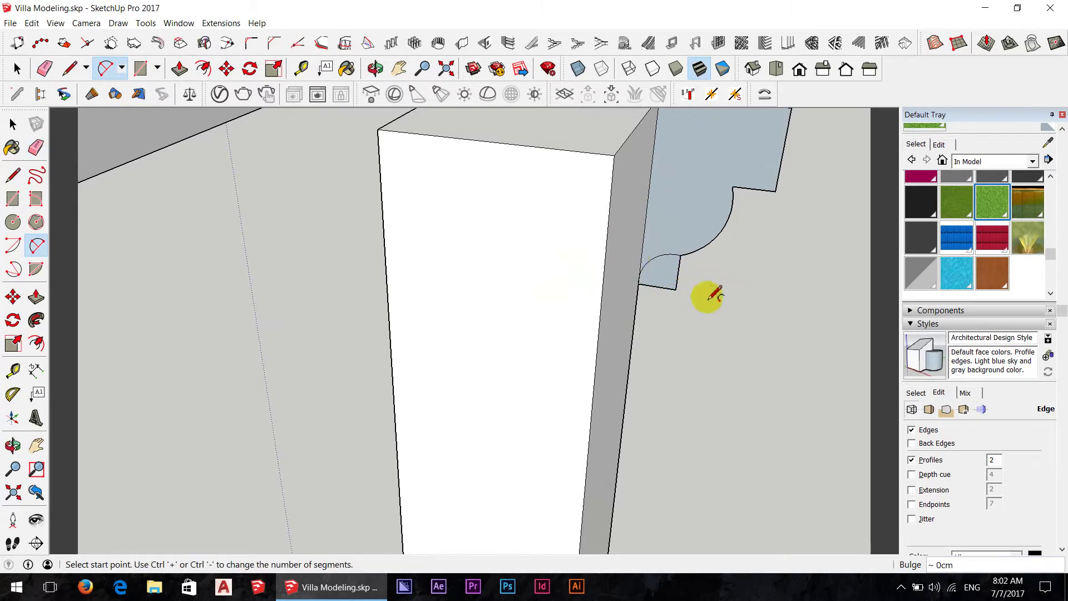
pyautogui.press('e')
pyautogui.click(670, 295)
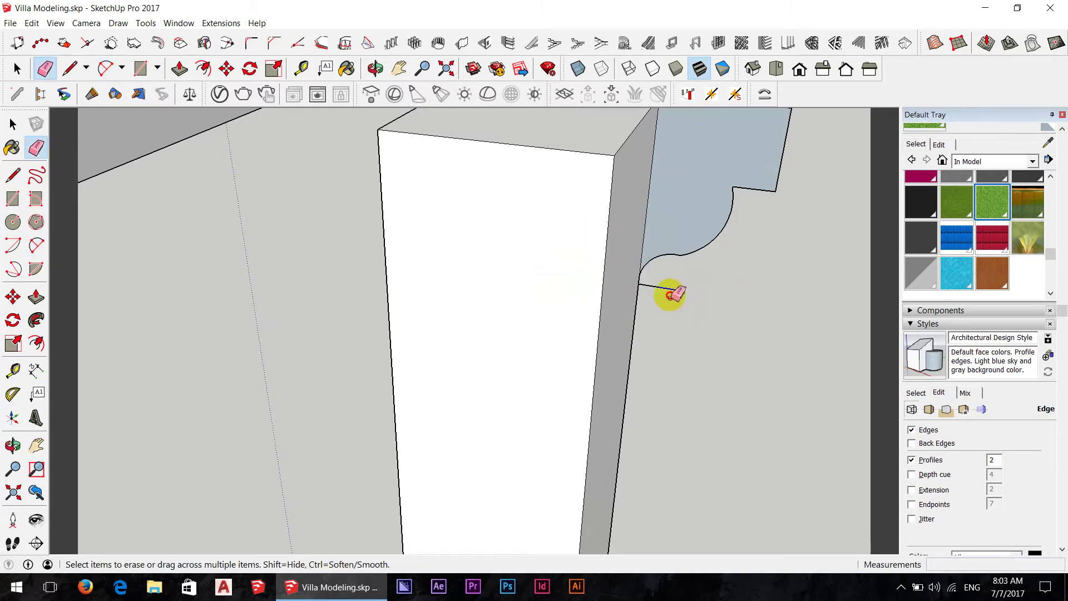
pyautogui.scroll(-5, 675, 308)
pyautogui.scroll(2, 668, 306)
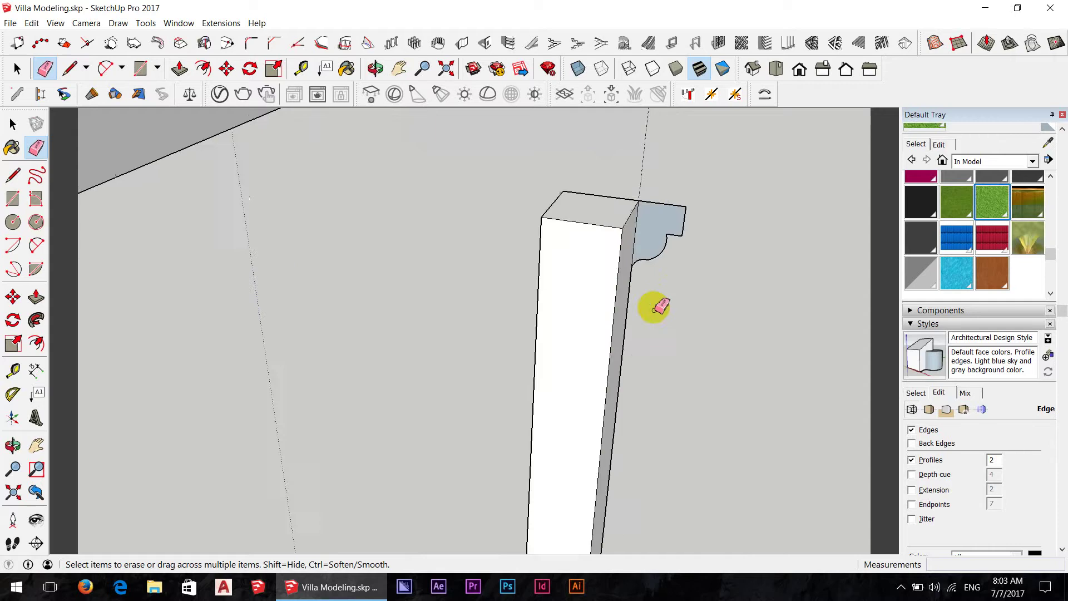
pyautogui.scroll(-3, 663, 306)
pyautogui.scroll(2, 661, 306)
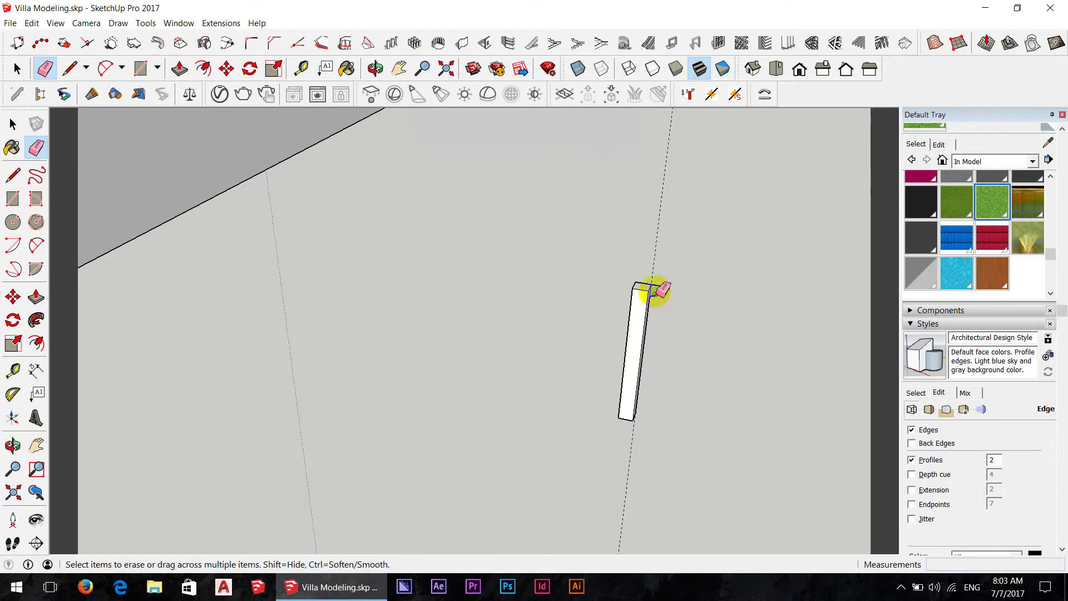
pyautogui.scroll(2, 654, 290)
# Step: Copy the moulding profile from its corner down to just above the column's base
pyautogui.scroll(2, 655, 292)
pyautogui.press('space')
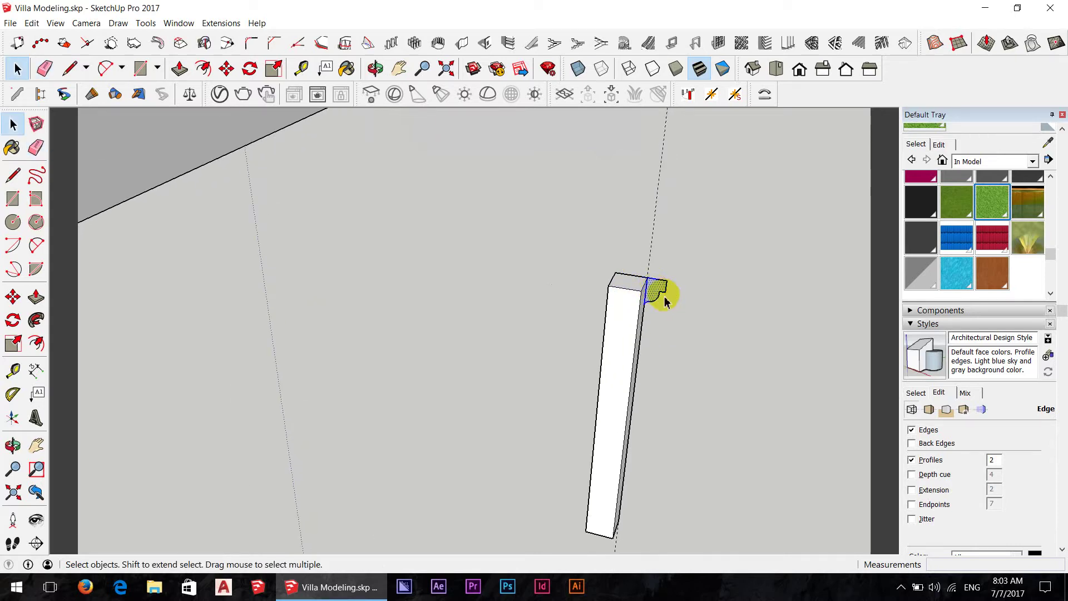
pyautogui.press('m')
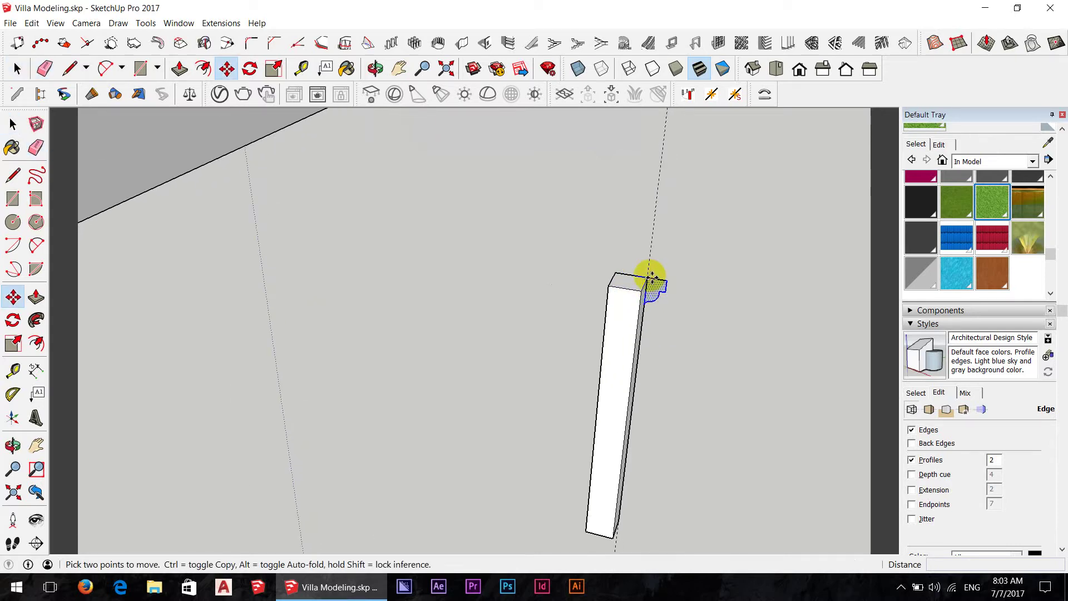
pyautogui.click(652, 278)
pyautogui.press('ctrl')
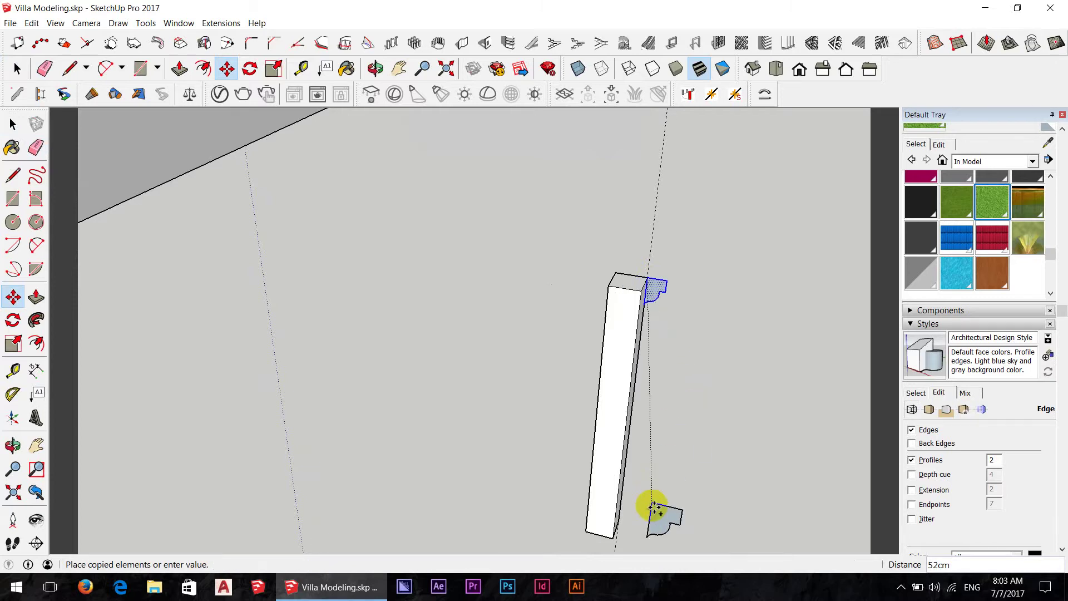
pyautogui.click(655, 509)
pyautogui.moveTo(642, 465); pyautogui.dragTo(608, 387, button='middle')
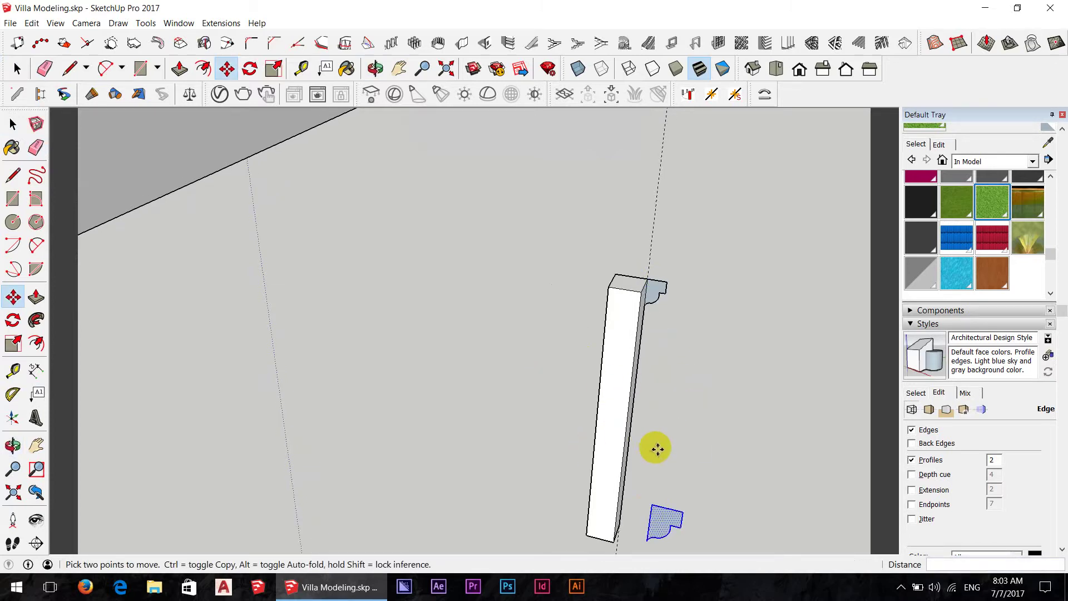
pyautogui.moveTo(670, 479)
pyautogui.mouseDown(button='middle')
pyautogui.moveTo(614, 444)
pyautogui.moveTo(651, 494)
pyautogui.mouseUp(button='middle')
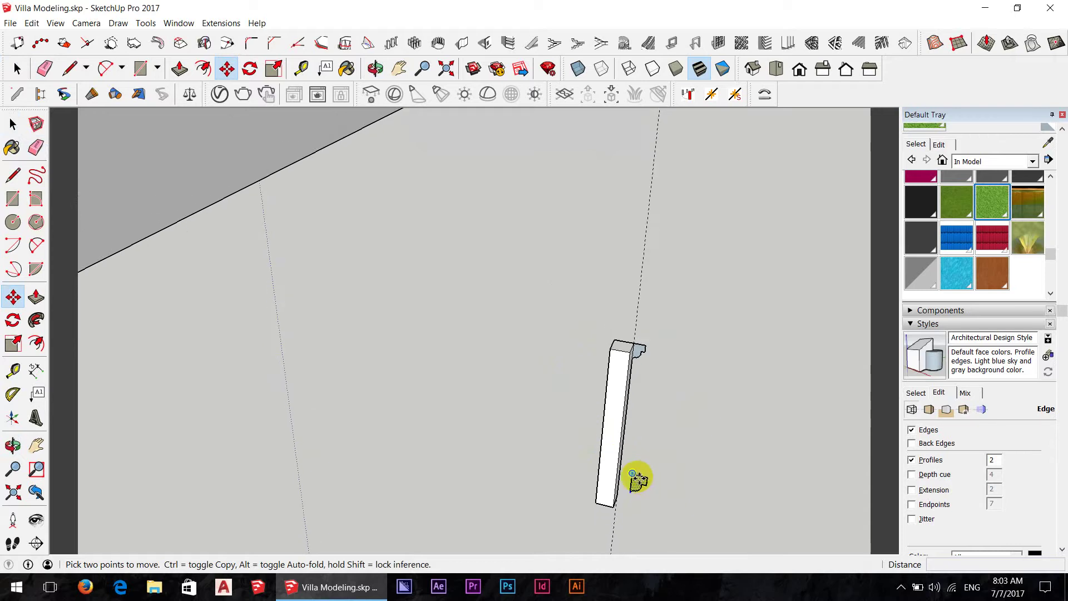
# Step: Rotate the copied profile 90° about its corner
pyautogui.press('q')
pyautogui.moveTo(635, 477); pyautogui.dragTo(739, 492)
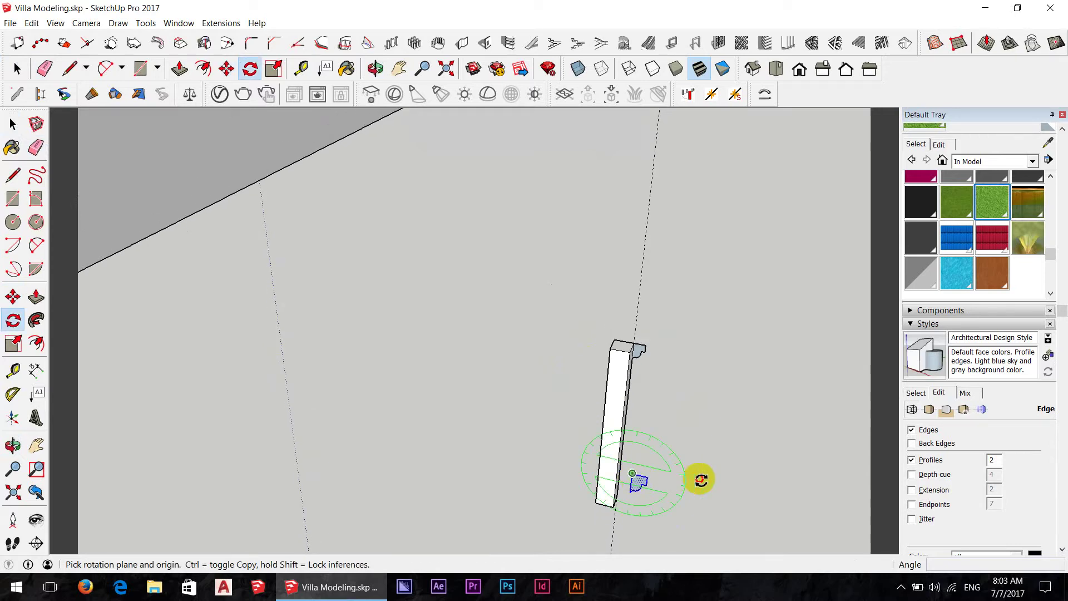
pyautogui.click(632, 485)
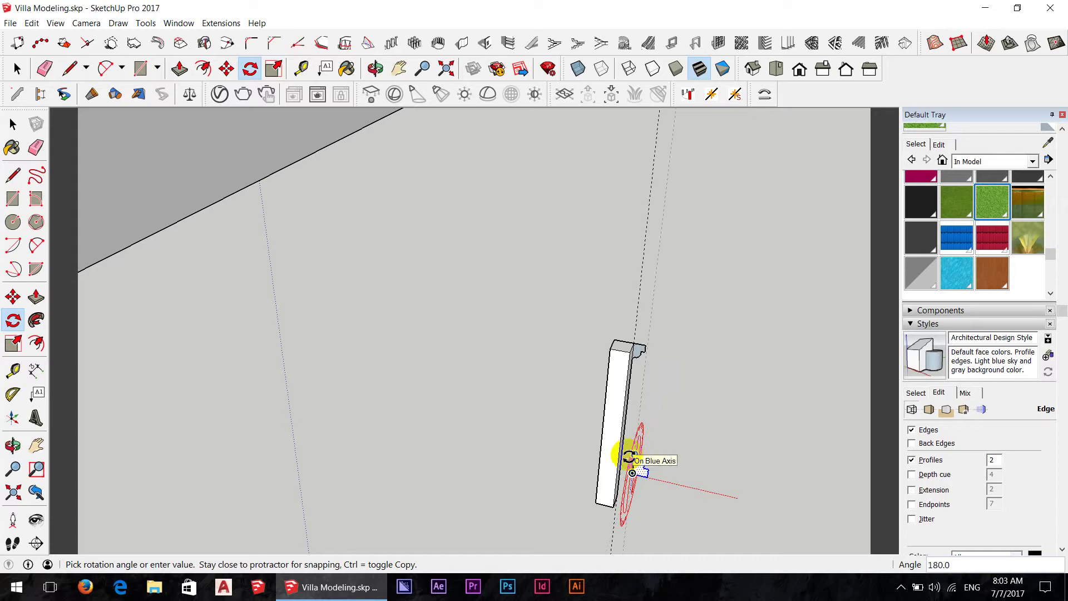
pyautogui.press('Return')
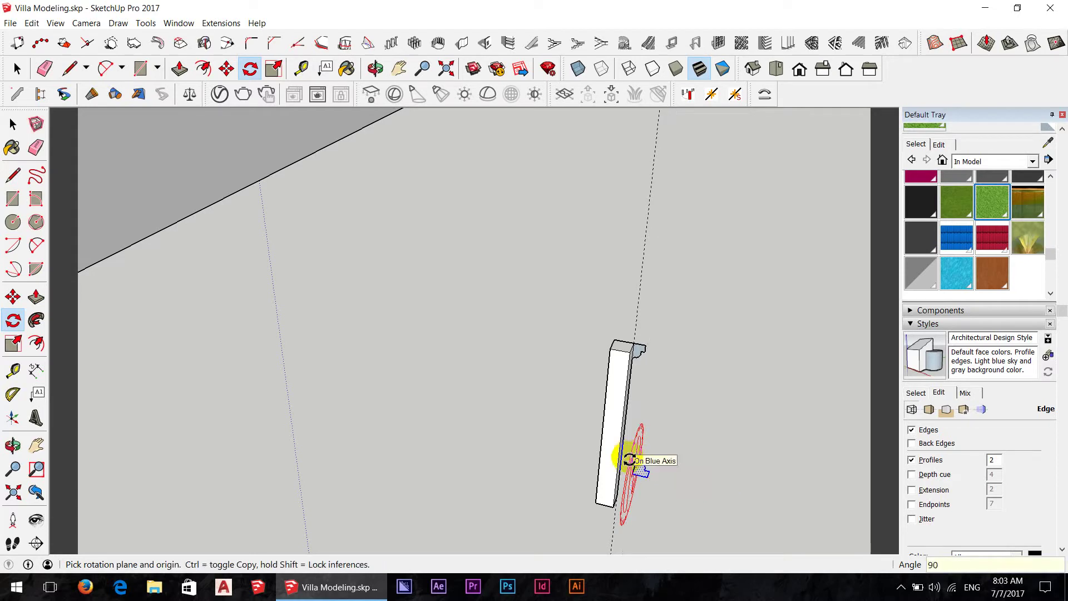
pyautogui.scroll(-1, 662, 480)
pyautogui.scroll(-1, 661, 482)
pyautogui.scroll(-1, 651, 487)
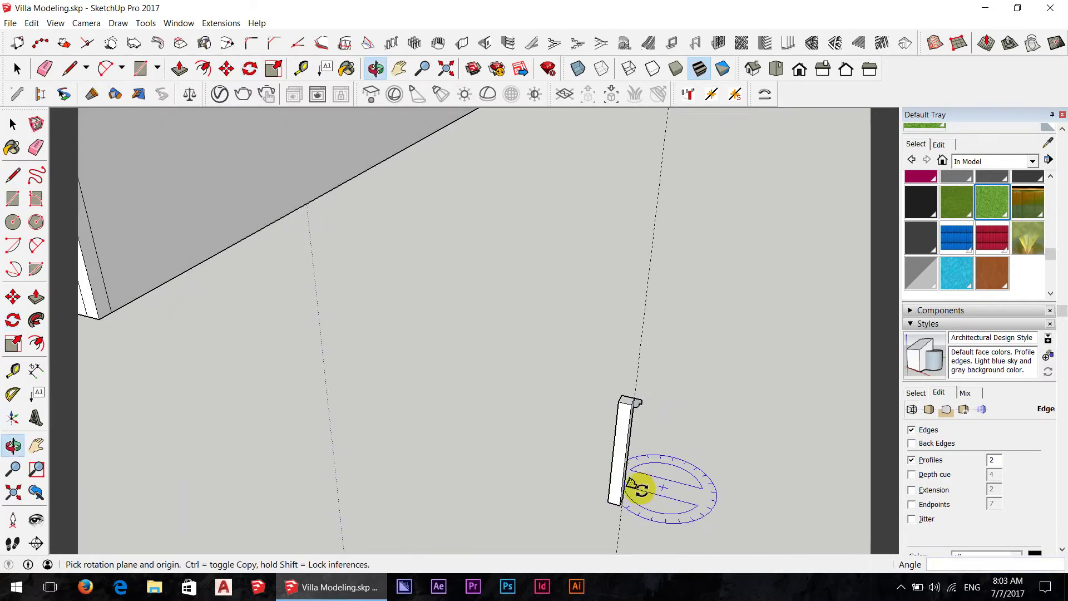
pyautogui.scroll(3, 639, 489)
pyautogui.scroll(-3, 639, 489)
pyautogui.scroll(-1, 631, 480)
pyautogui.scroll(-2, 626, 470)
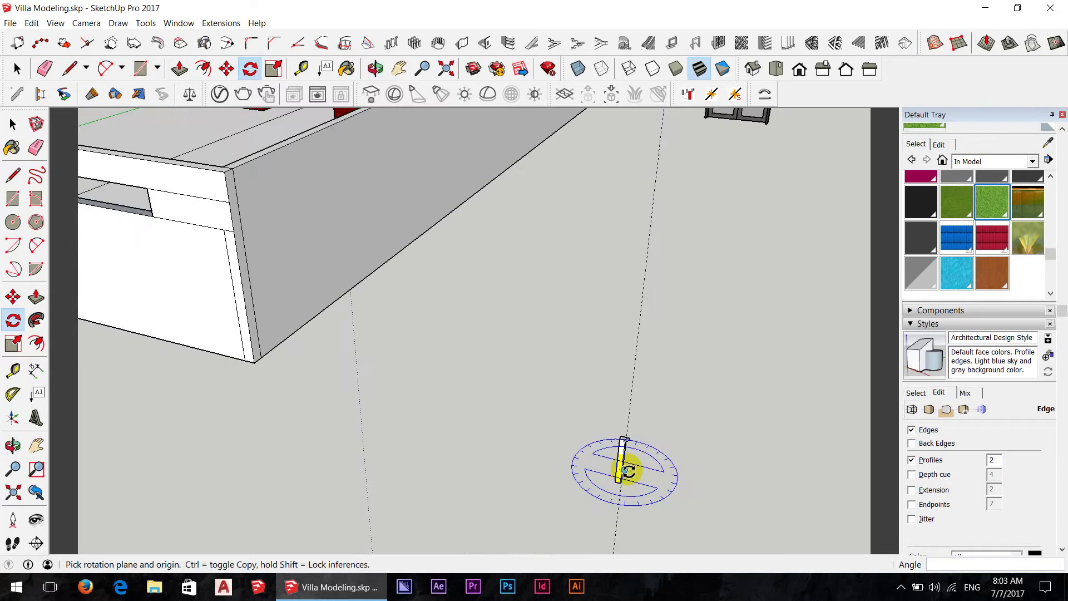
pyautogui.scroll(-2, 625, 468)
pyautogui.scroll(-1, 625, 469)
pyautogui.scroll(-1, 628, 472)
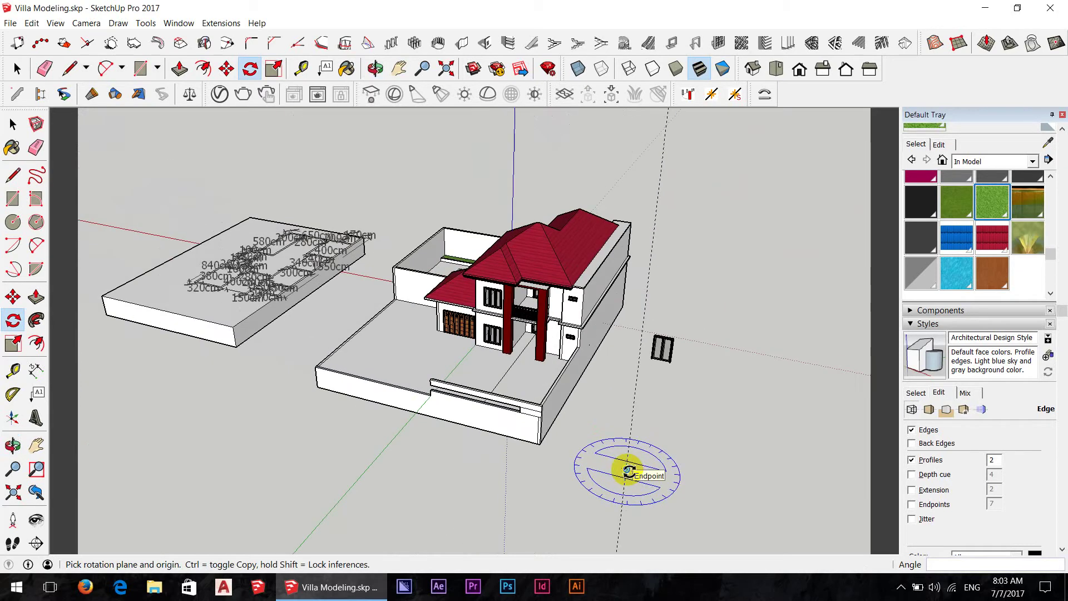
# Step: Anchor a vertical rotation plane at the profile copy's corner
pyautogui.moveTo(628, 472)
pyautogui.mouseDown(button='middle')
pyautogui.moveTo(811, 470)
pyautogui.moveTo(784, 451)
pyautogui.mouseUp(button='middle')
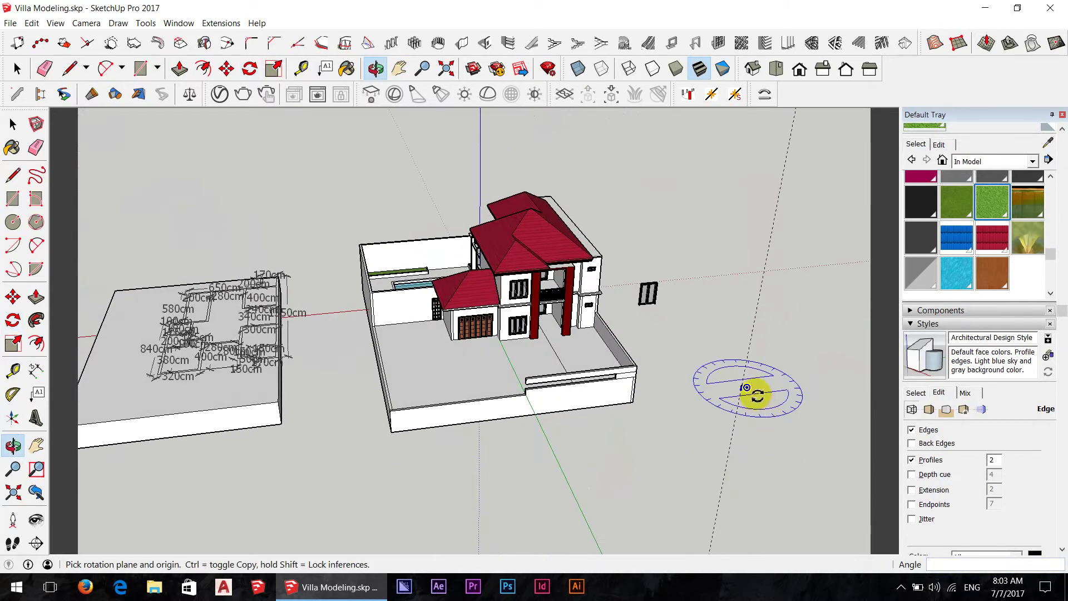
pyautogui.moveTo(757, 395); pyautogui.dragTo(645, 388, button='middle')
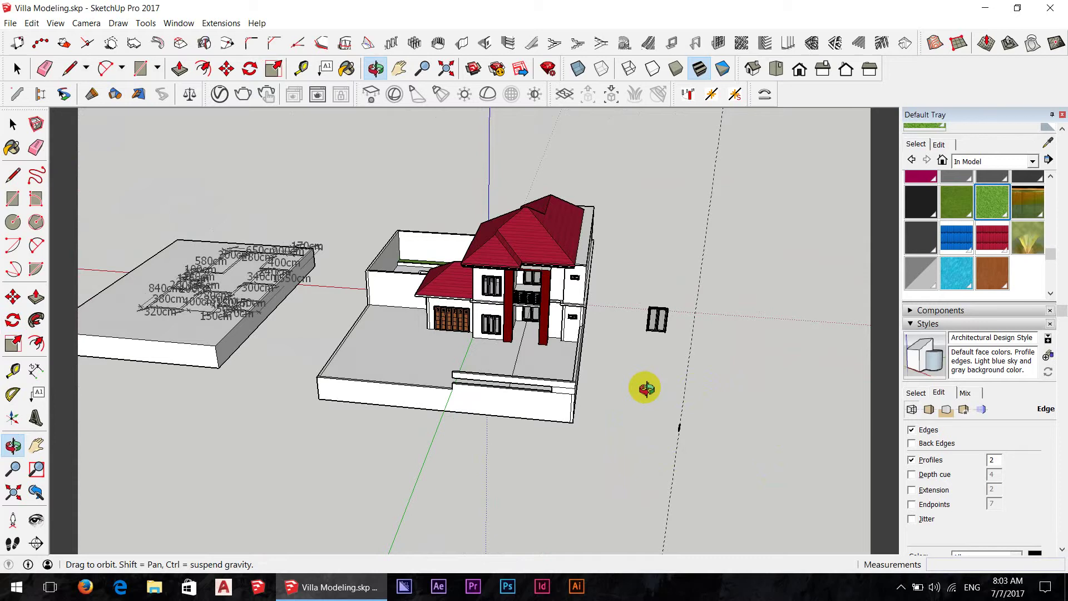
pyautogui.scroll(2, 687, 442)
pyautogui.scroll(2, 690, 445)
pyautogui.scroll(2, 690, 437)
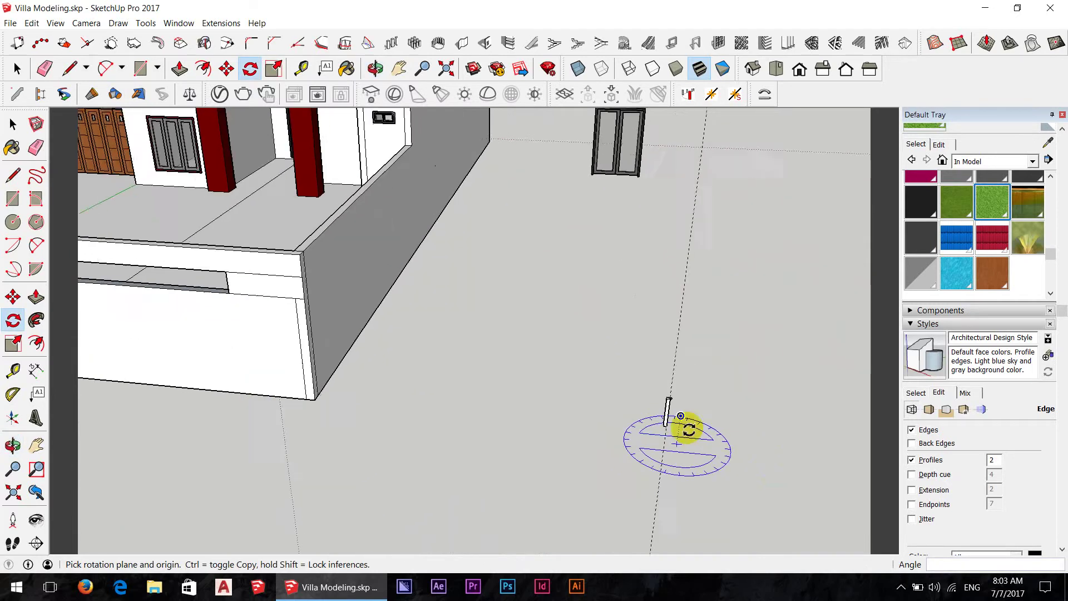
pyautogui.scroll(2, 689, 431)
pyautogui.scroll(2, 679, 416)
pyautogui.scroll(1, 679, 416)
pyautogui.scroll(1, 682, 418)
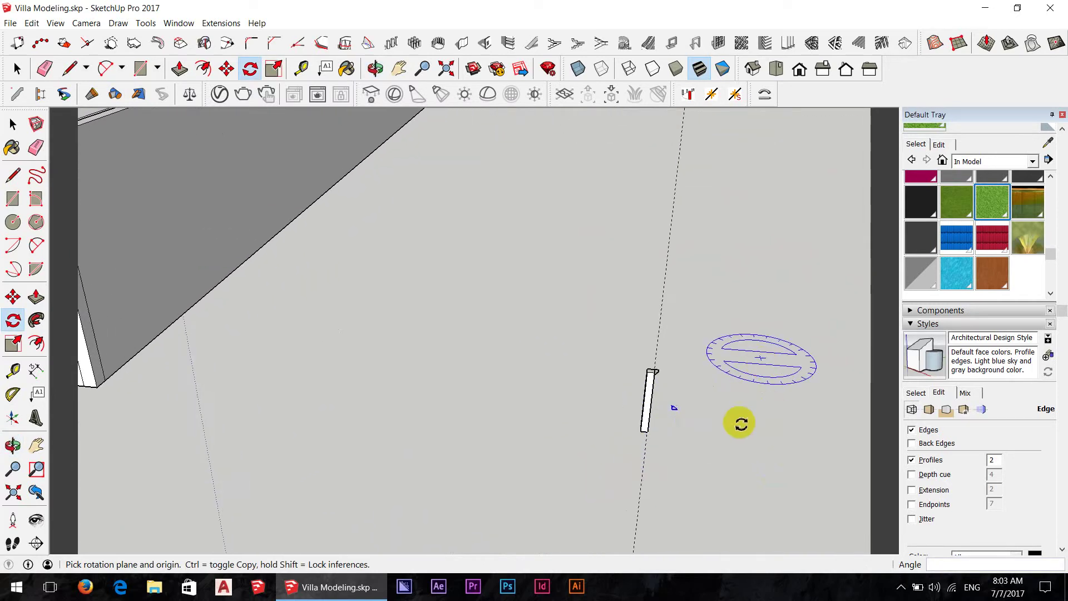
pyautogui.scroll(1, 680, 410)
pyautogui.scroll(2, 679, 410)
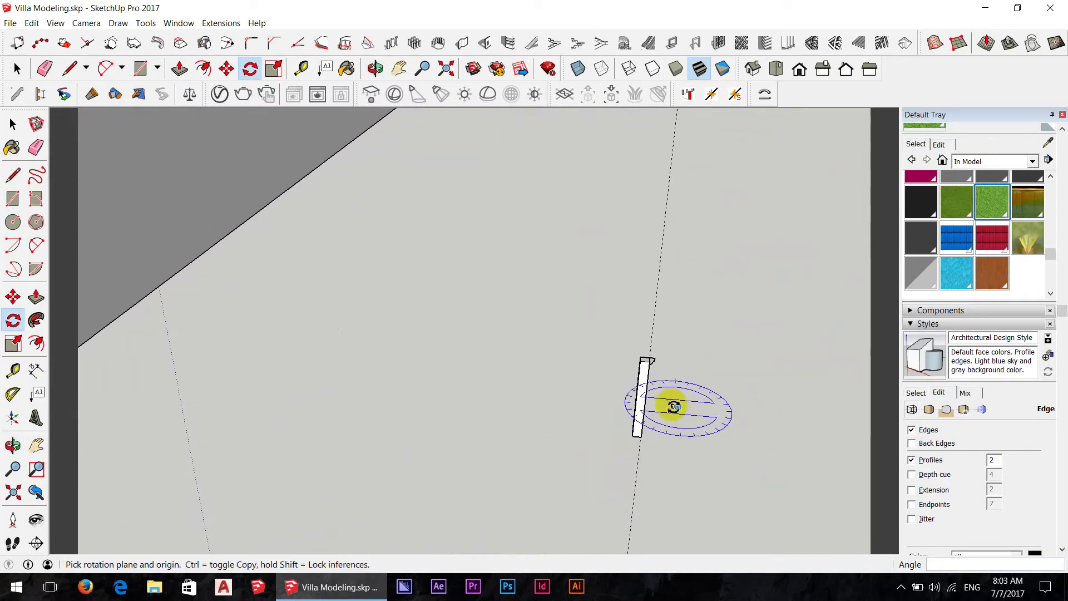
pyautogui.scroll(2, 675, 406)
pyautogui.scroll(2, 678, 418)
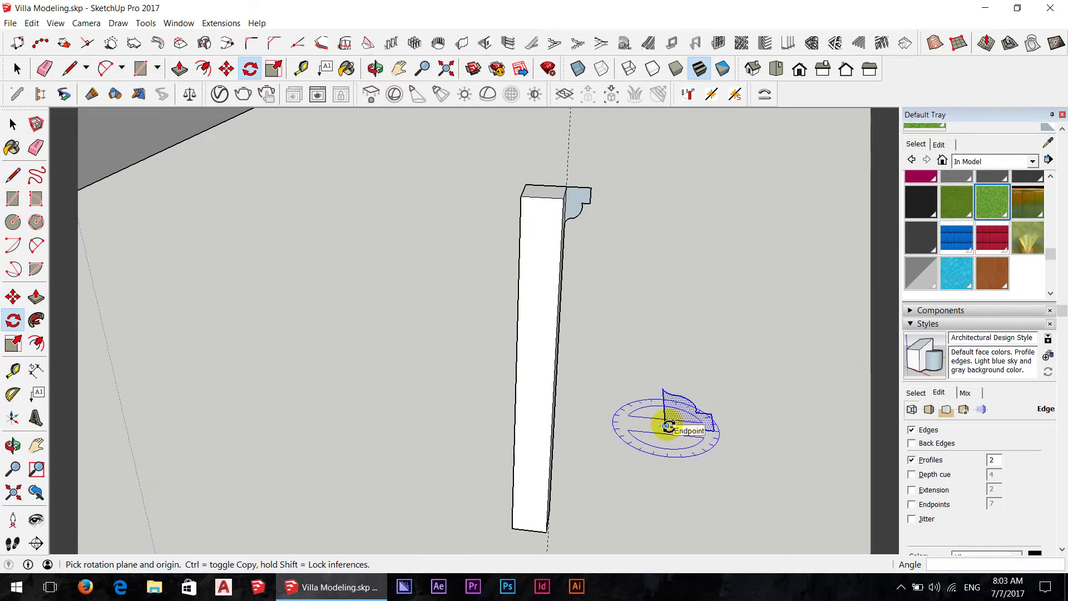
pyautogui.moveTo(668, 425)
pyautogui.mouseDown()
pyautogui.moveTo(700, 409)
pyautogui.moveTo(687, 398)
pyautogui.mouseUp()
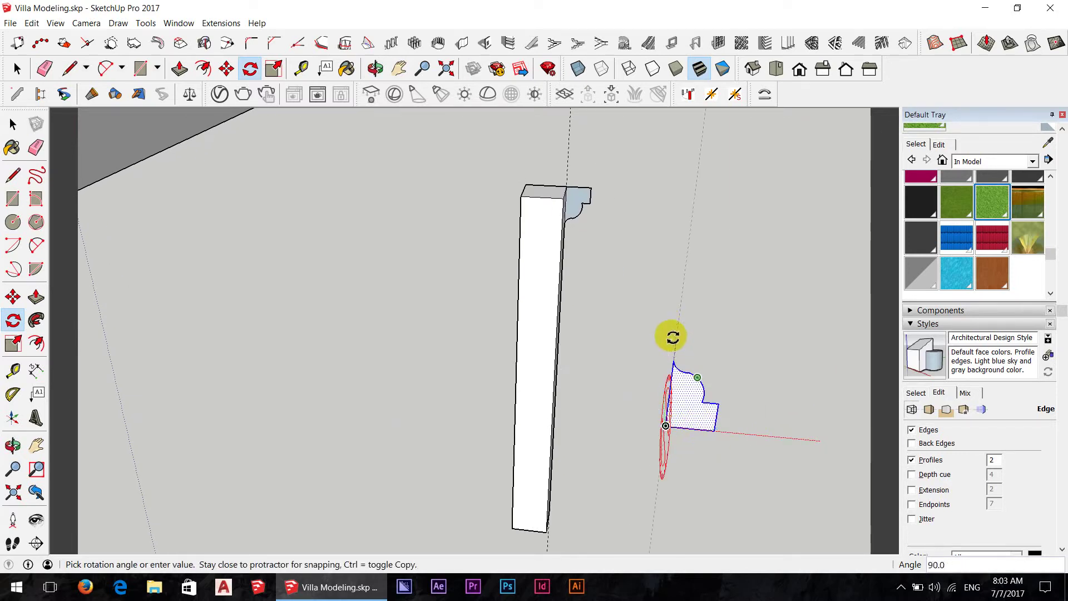
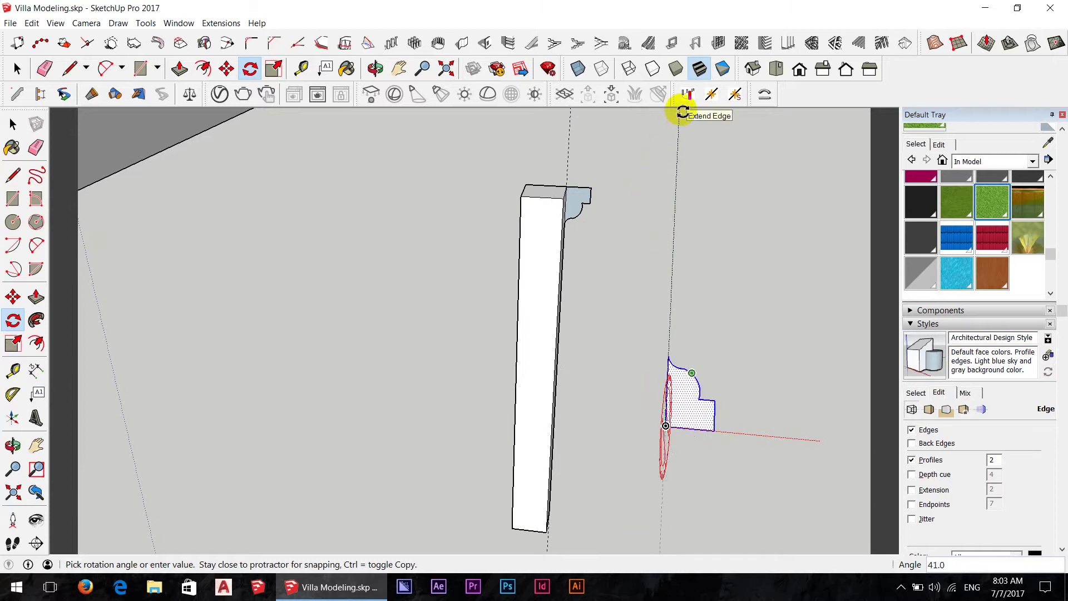
pyautogui.write('30')
# Step: Cancel the unfinished rotation and orbit and zoom to bring the moulding profile into view
pyautogui.press('Return')
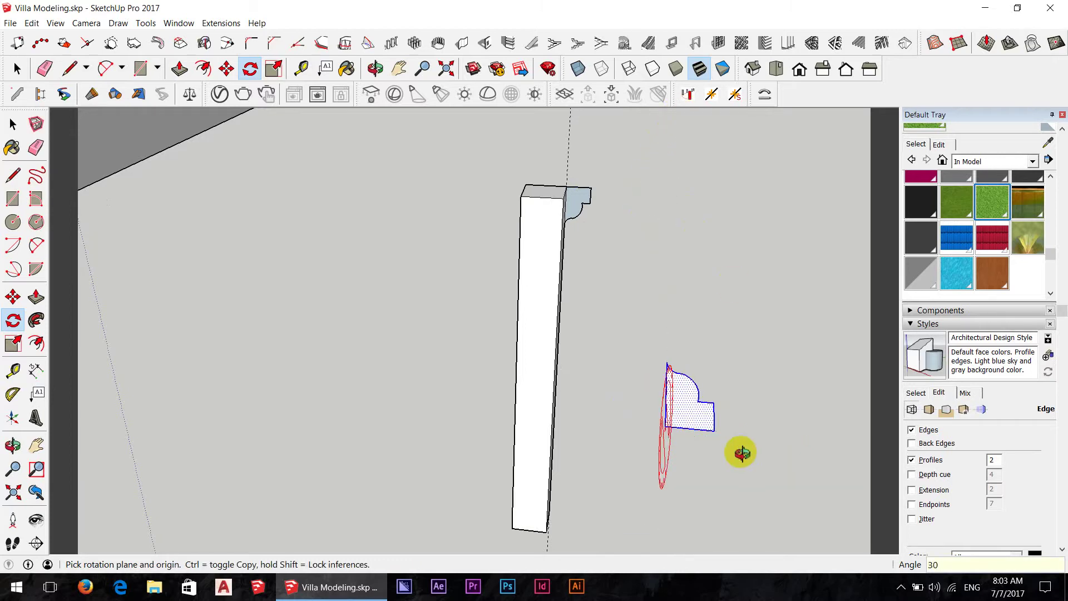
pyautogui.moveTo(743, 451)
pyautogui.mouseDown(button='middle')
pyautogui.moveTo(542, 410)
pyautogui.moveTo(394, 430)
pyautogui.mouseUp(button='middle')
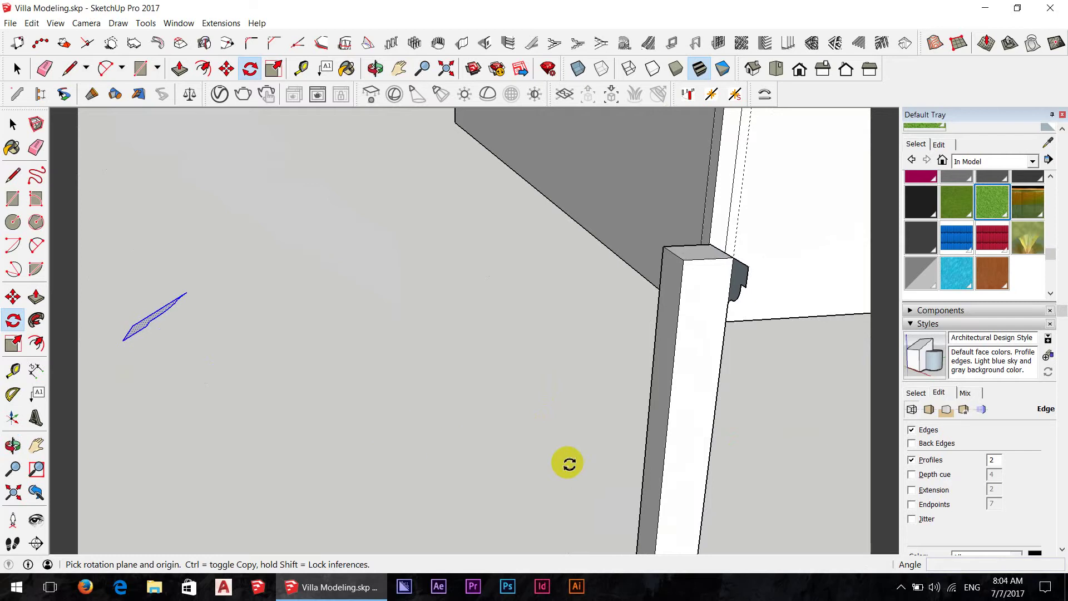
pyautogui.scroll(-5, 596, 465)
pyautogui.moveTo(560, 431)
pyautogui.mouseDown(button='middle')
pyautogui.moveTo(504, 424)
pyautogui.moveTo(584, 439)
pyautogui.moveTo(579, 449)
pyautogui.mouseUp(button='middle')
pyautogui.scroll(5, 576, 447)
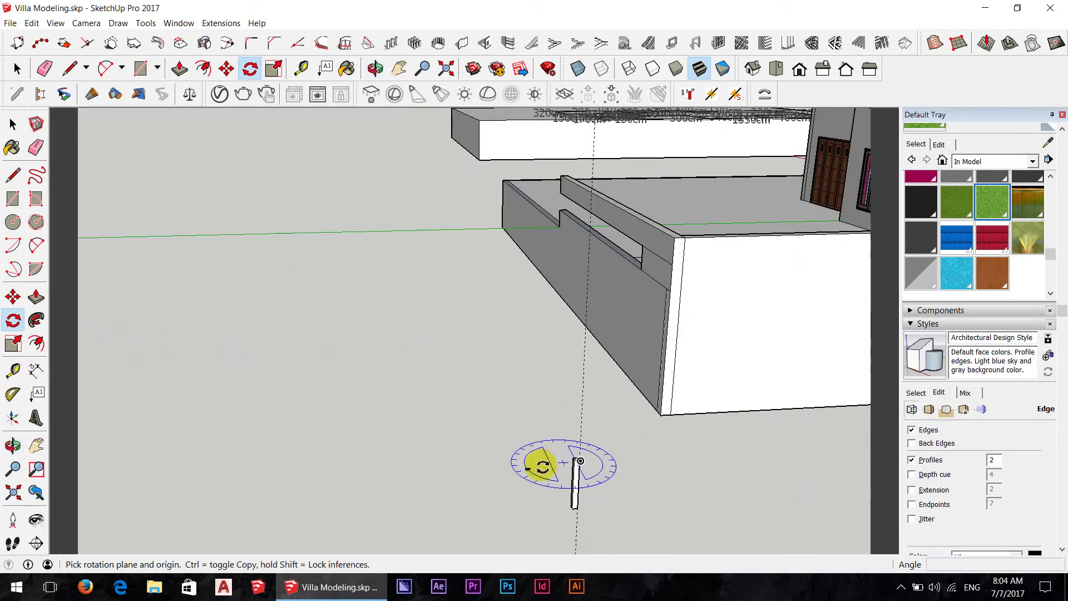
pyautogui.scroll(2, 528, 472)
pyautogui.scroll(2, 527, 472)
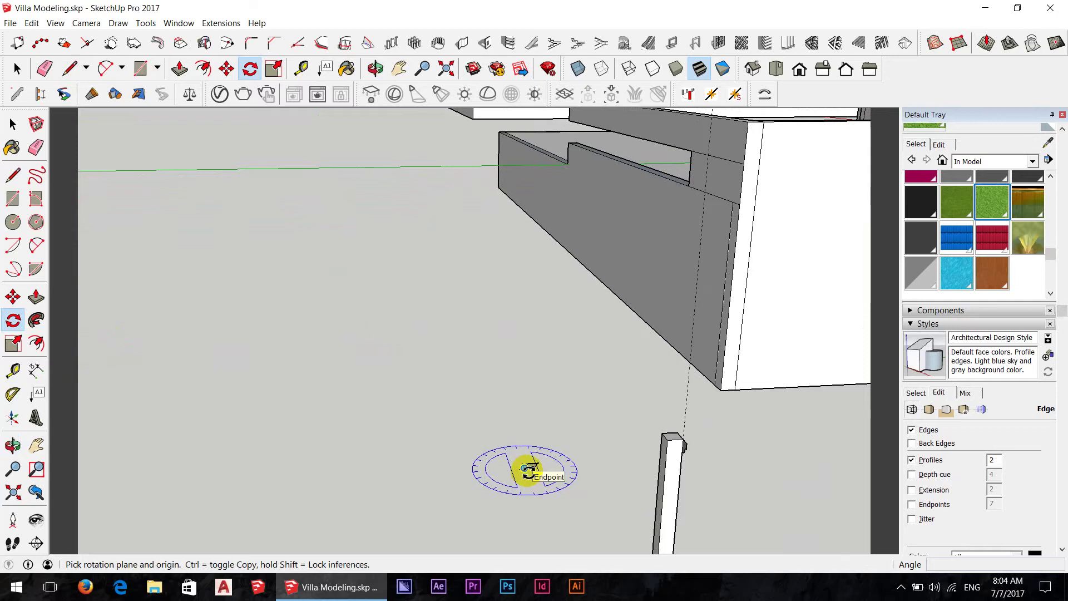
pyautogui.scroll(2, 528, 472)
pyautogui.scroll(-1, 529, 470)
pyautogui.scroll(-4, 526, 473)
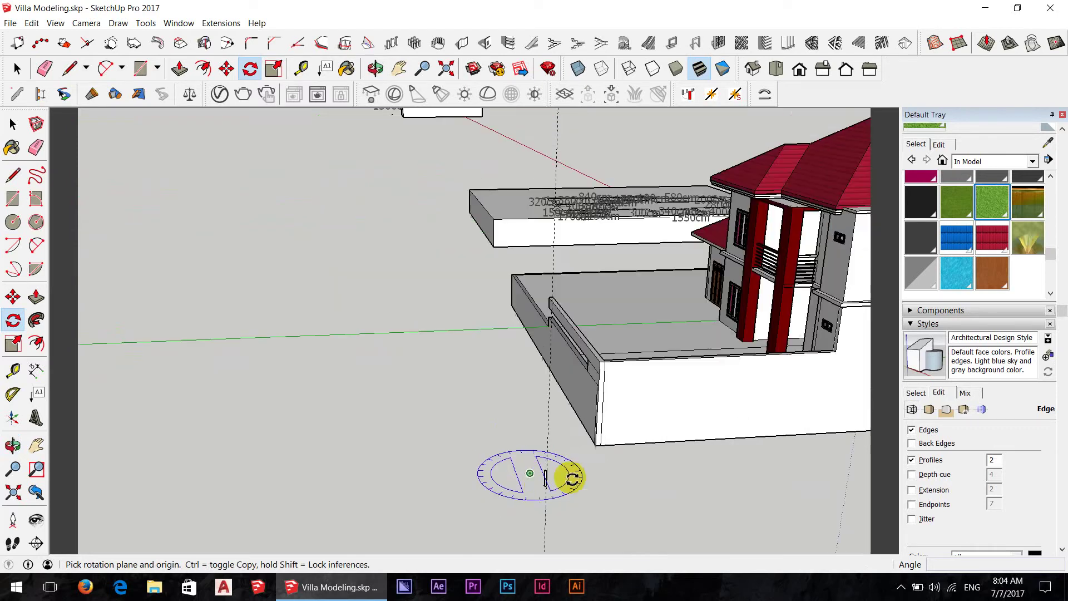
pyautogui.scroll(3, 556, 483)
pyautogui.scroll(-1, 535, 479)
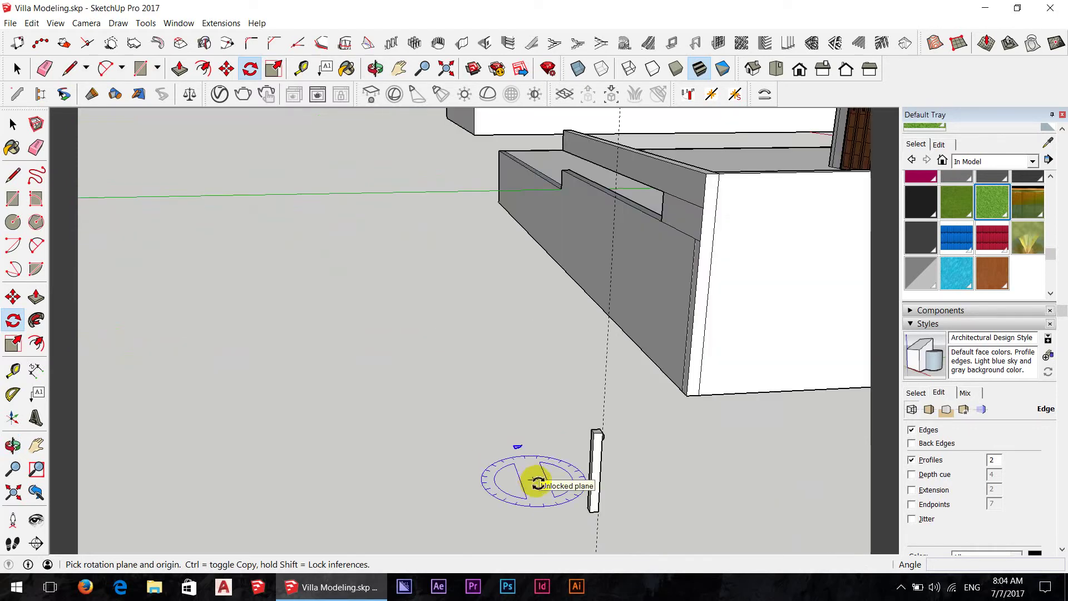
pyautogui.click(36, 469)
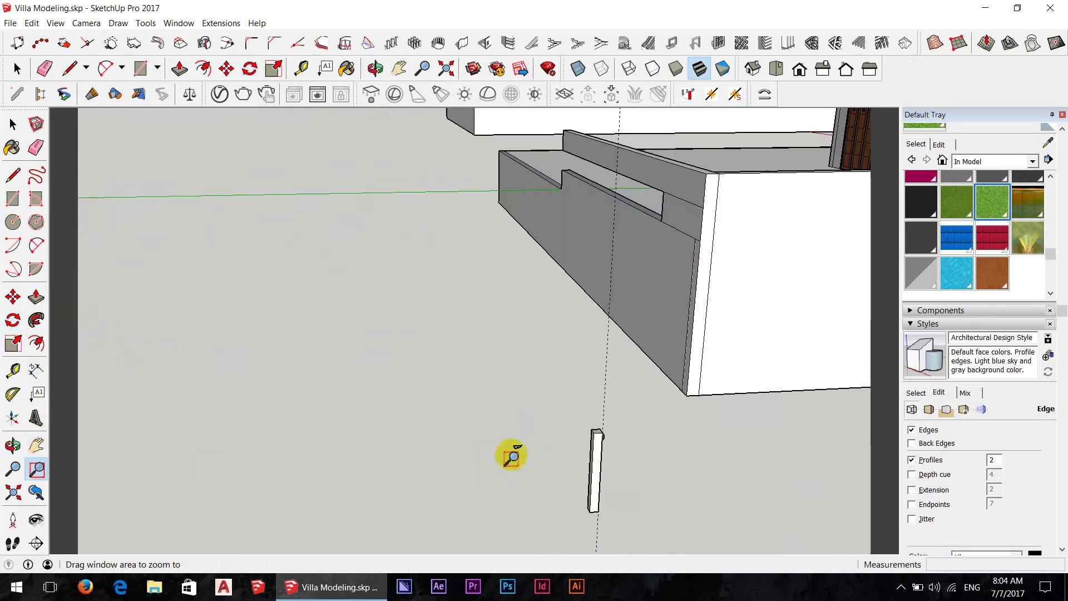
# Step: Rotate the moulding profile 90 degrees about the red axis from its corner so it stands upright
pyautogui.press('q')
pyautogui.scroll(2, 587, 470)
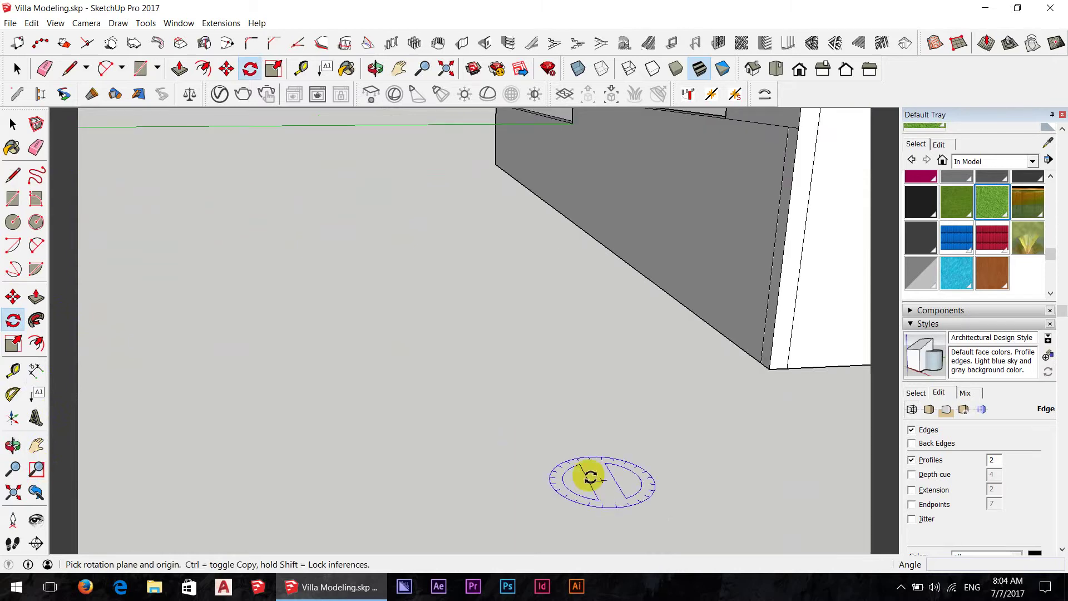
pyautogui.moveTo(617, 452)
pyautogui.mouseDown(button='middle')
pyautogui.moveTo(541, 344)
pyautogui.moveTo(622, 464)
pyautogui.moveTo(680, 470)
pyautogui.moveTo(690, 456)
pyautogui.moveTo(637, 425)
pyautogui.mouseUp(button='middle')
pyautogui.scroll(-5, 585, 445)
pyautogui.scroll(3, 612, 414)
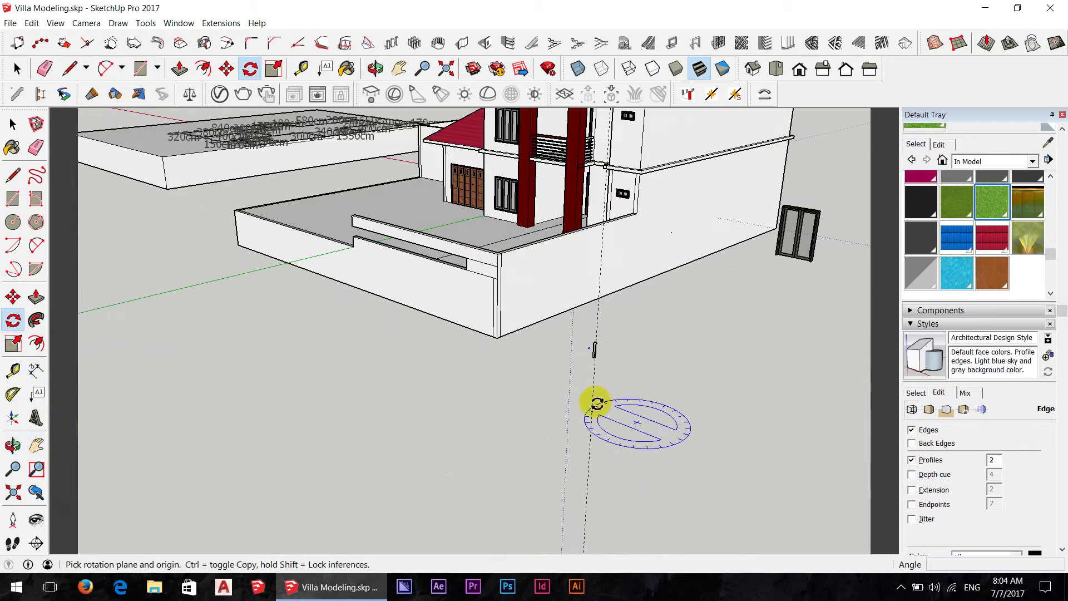
pyautogui.scroll(3, 593, 384)
pyautogui.scroll(3, 589, 365)
pyautogui.scroll(-3, 590, 367)
pyautogui.scroll(-3, 592, 370)
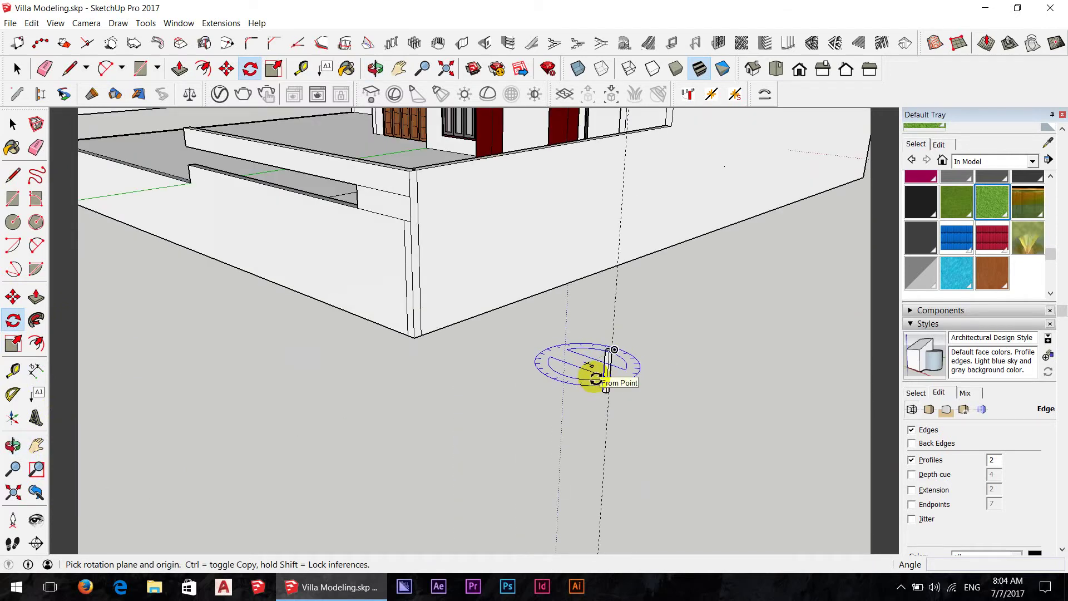
pyautogui.scroll(-3, 592, 372)
pyautogui.scroll(8, 596, 375)
pyautogui.scroll(-3, 596, 376)
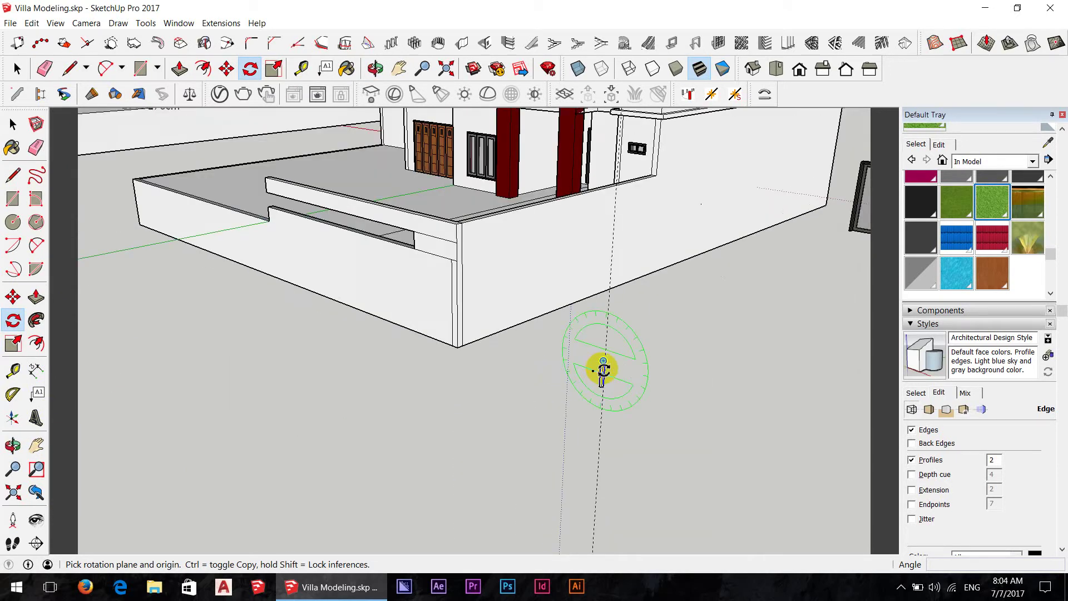
pyautogui.scroll(1, 600, 372)
pyautogui.scroll(2, 604, 370)
pyautogui.scroll(2, 604, 370)
pyautogui.scroll(2, 606, 369)
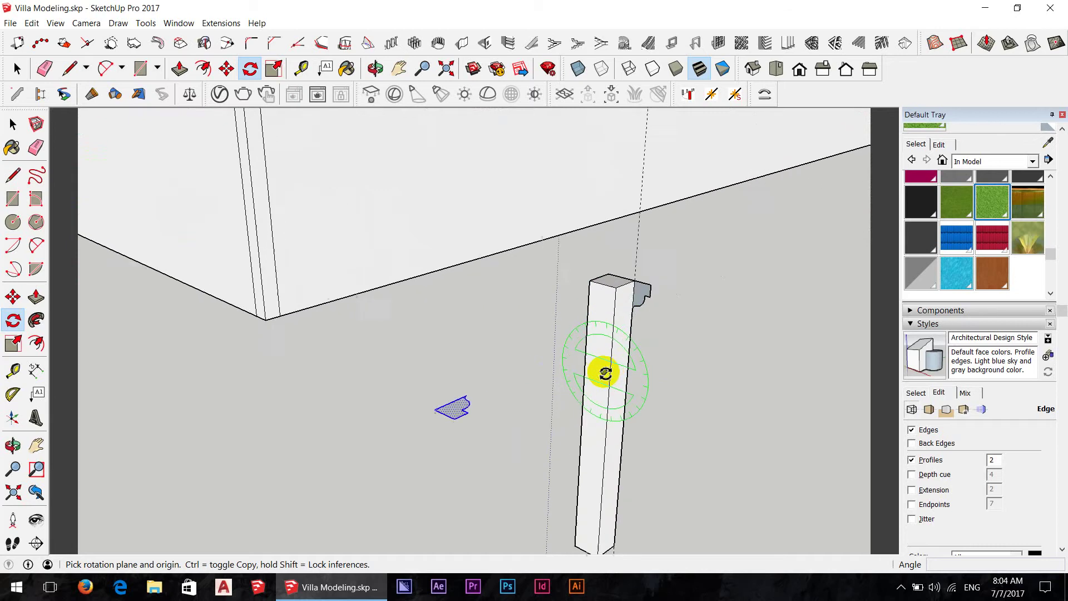
pyautogui.scroll(1, 601, 378)
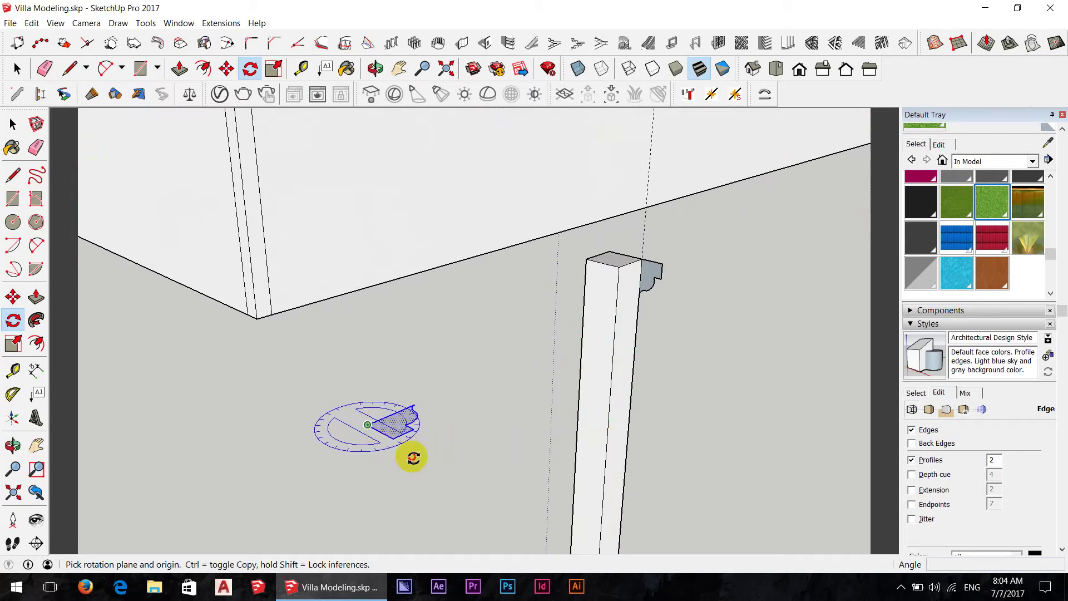
pyautogui.press('Right')
pyautogui.click(431, 470)
pyautogui.click(416, 408)
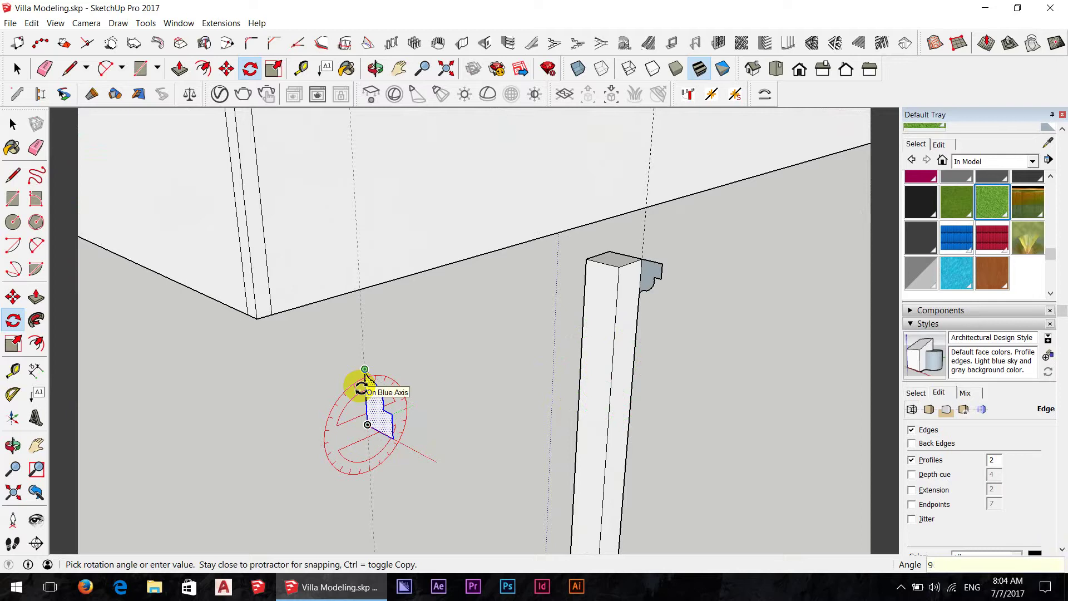
pyautogui.write('0')
pyautogui.press('Return')
# Step: Orbit and zoom around the villa to review the upright profile beside the post
pyautogui.scroll(-5, 361, 388)
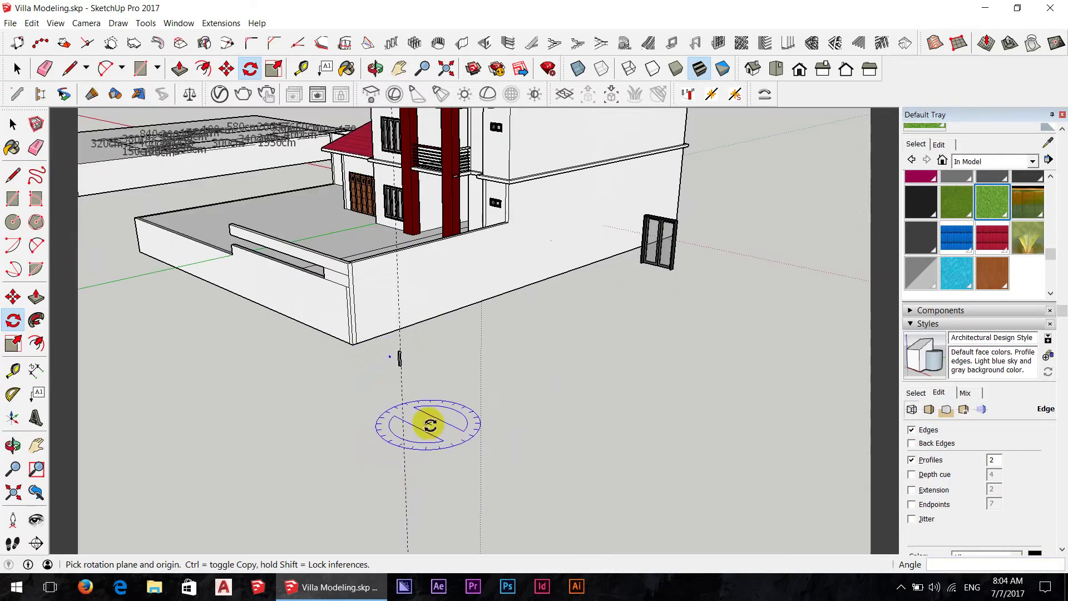
pyautogui.moveTo(424, 423)
pyautogui.mouseDown(button='middle')
pyautogui.moveTo(632, 445)
pyautogui.moveTo(596, 439)
pyautogui.mouseUp(button='middle')
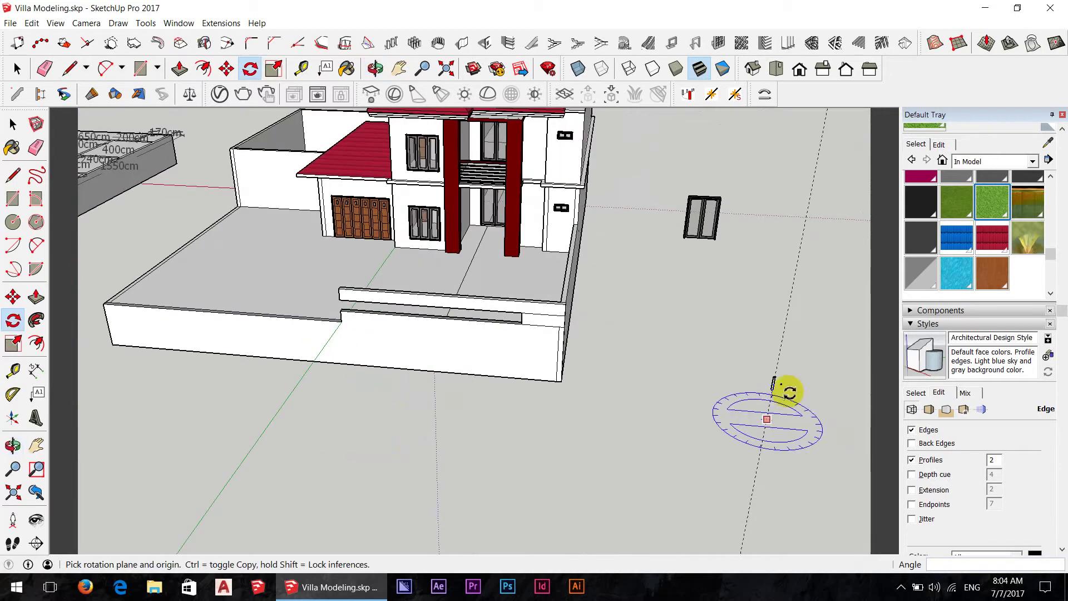
pyautogui.scroll(2, 787, 389)
pyautogui.scroll(2, 788, 395)
pyautogui.scroll(2, 787, 395)
pyautogui.scroll(1, 780, 392)
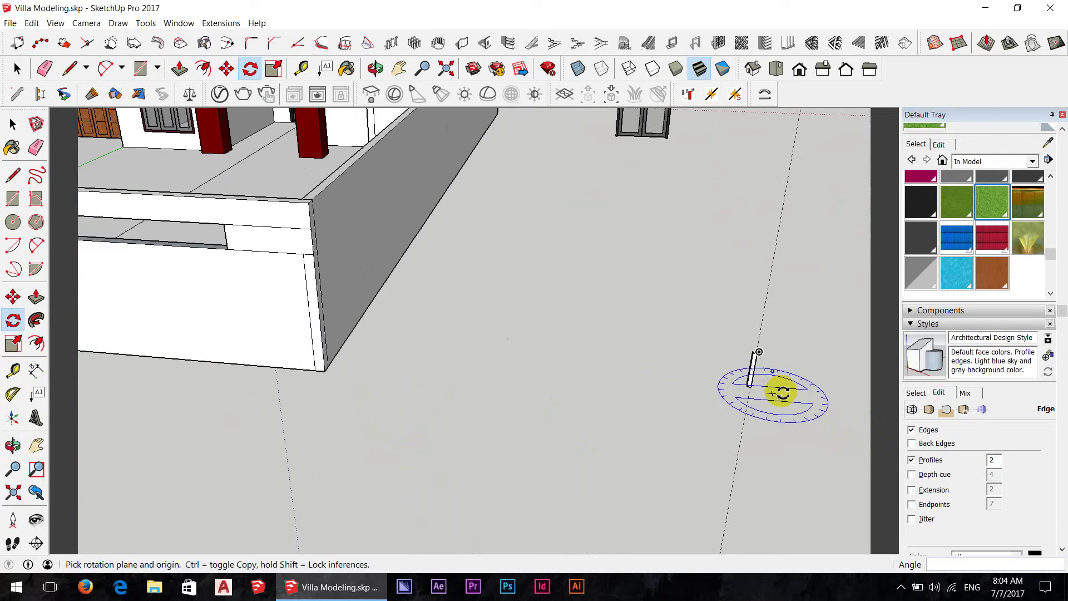
pyautogui.scroll(2, 779, 388)
pyautogui.scroll(2, 777, 384)
pyautogui.scroll(1, 776, 384)
pyautogui.scroll(2, 773, 382)
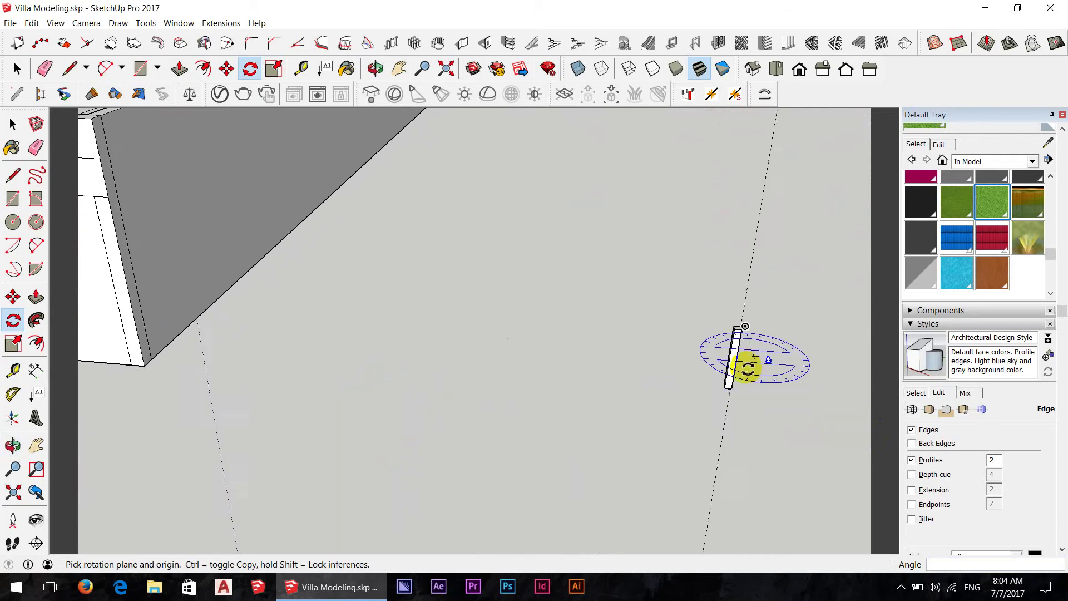
pyautogui.scroll(2, 746, 370)
pyautogui.scroll(2, 740, 362)
pyautogui.scroll(2, 737, 361)
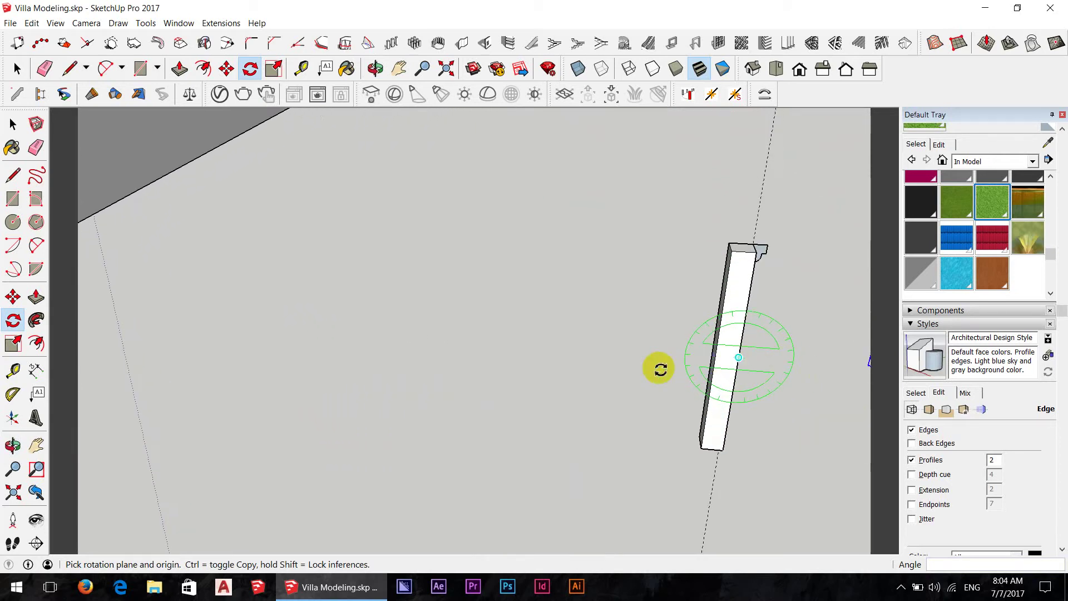
pyautogui.scroll(-1, 662, 370)
# Step: Move the profile by its corner onto the white post's bottom corner and check the placement
pyautogui.press('space')
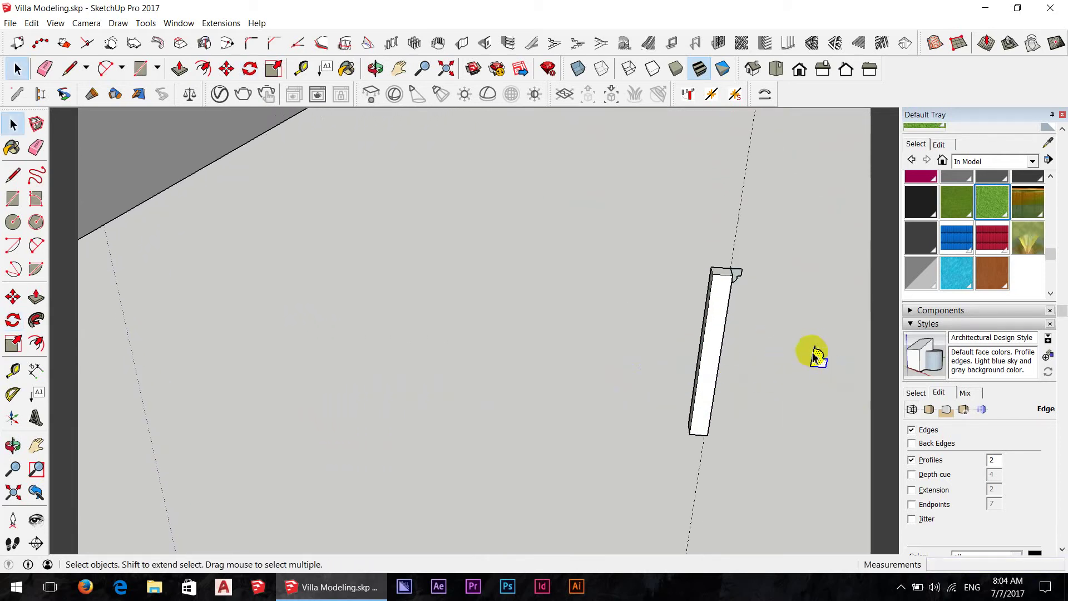
pyautogui.press('m')
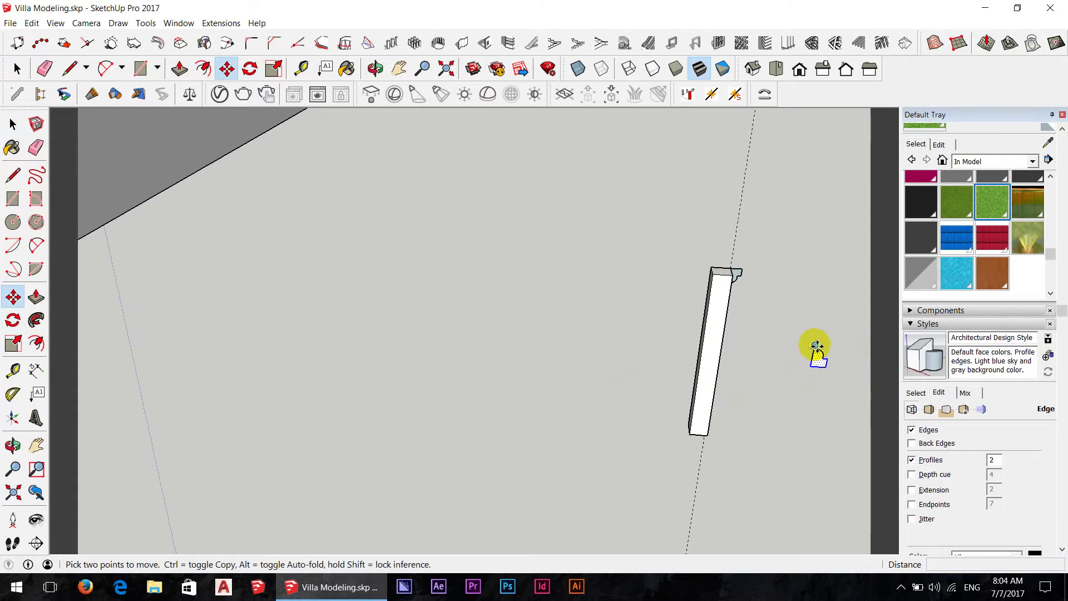
pyautogui.click(816, 346)
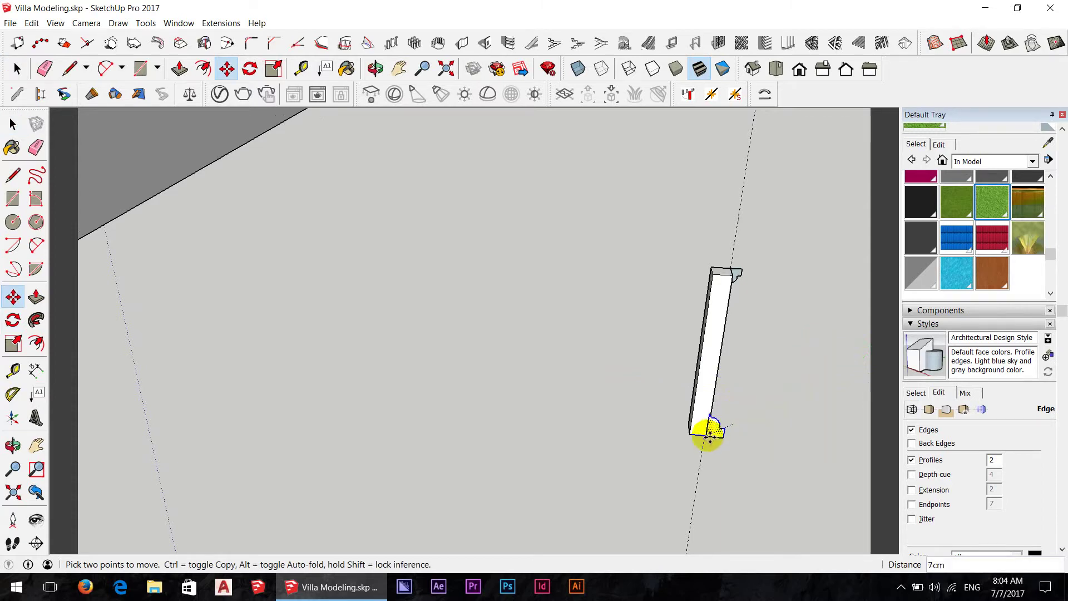
pyautogui.scroll(1, 709, 434)
pyautogui.scroll(1, 708, 432)
pyautogui.scroll(3, 694, 415)
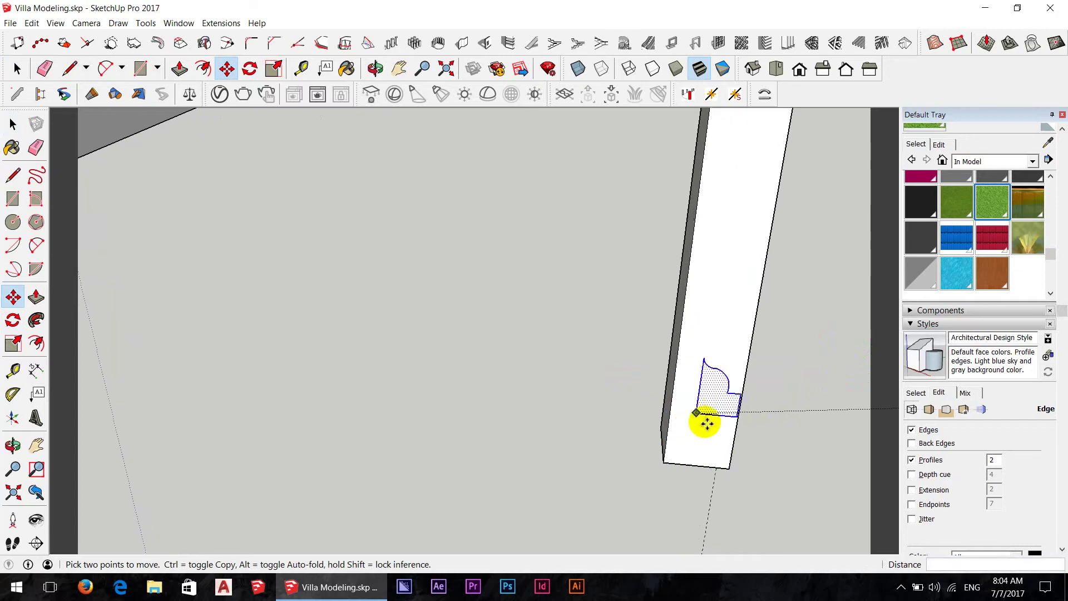
pyautogui.scroll(1, 706, 423)
pyautogui.click(725, 469)
pyautogui.scroll(-1, 675, 429)
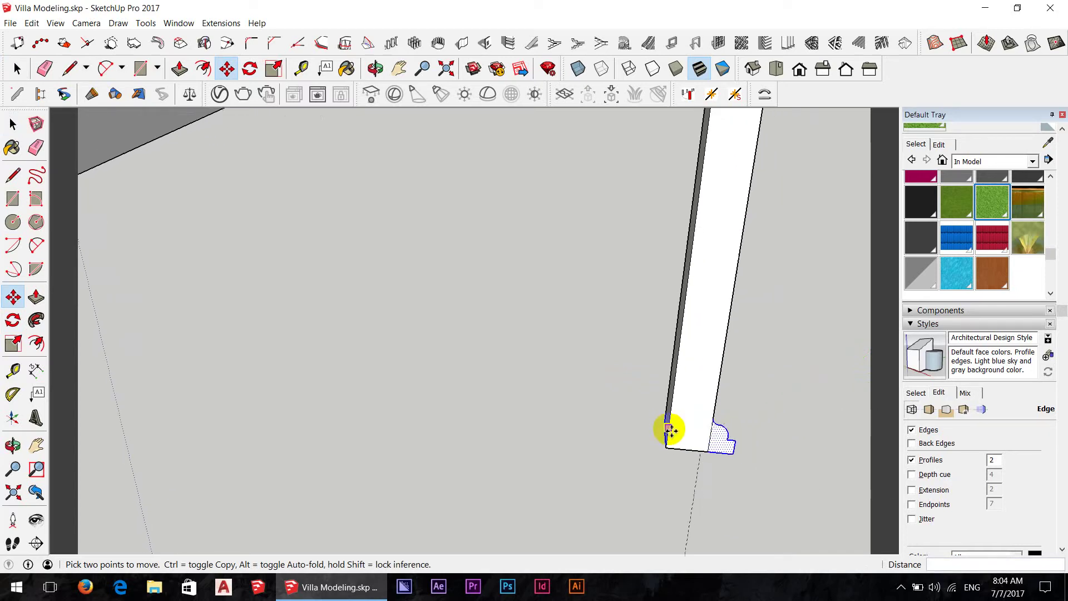
pyautogui.scroll(-2, 671, 437)
pyautogui.moveTo(723, 379)
pyautogui.mouseDown(button='middle')
pyautogui.moveTo(706, 358)
pyautogui.moveTo(615, 355)
pyautogui.moveTo(656, 393)
pyautogui.mouseUp(button='middle')
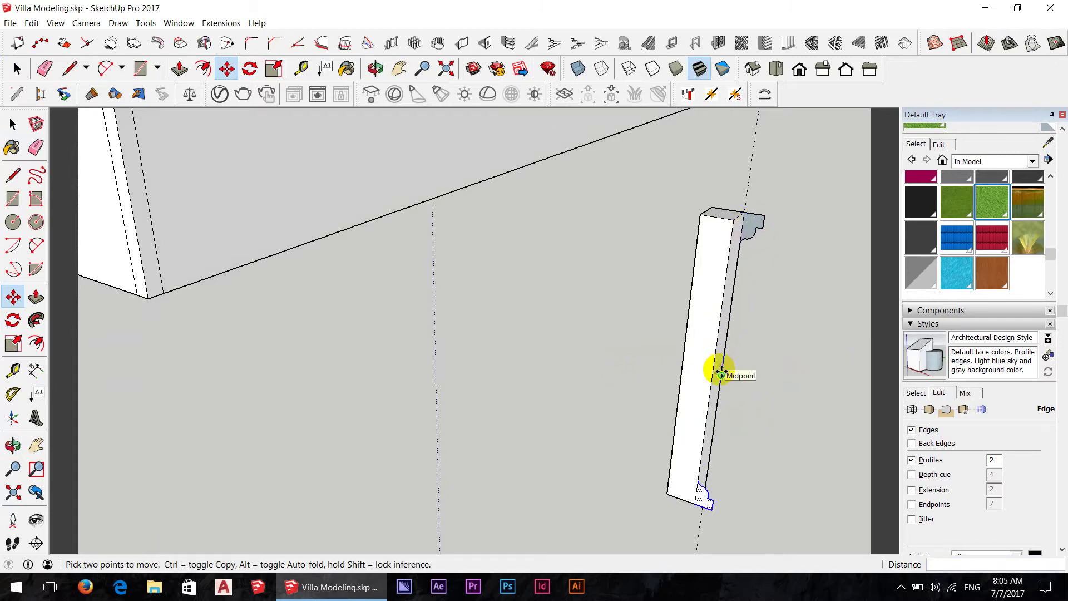
pyautogui.moveTo(711, 327); pyautogui.dragTo(743, 342, button='middle')
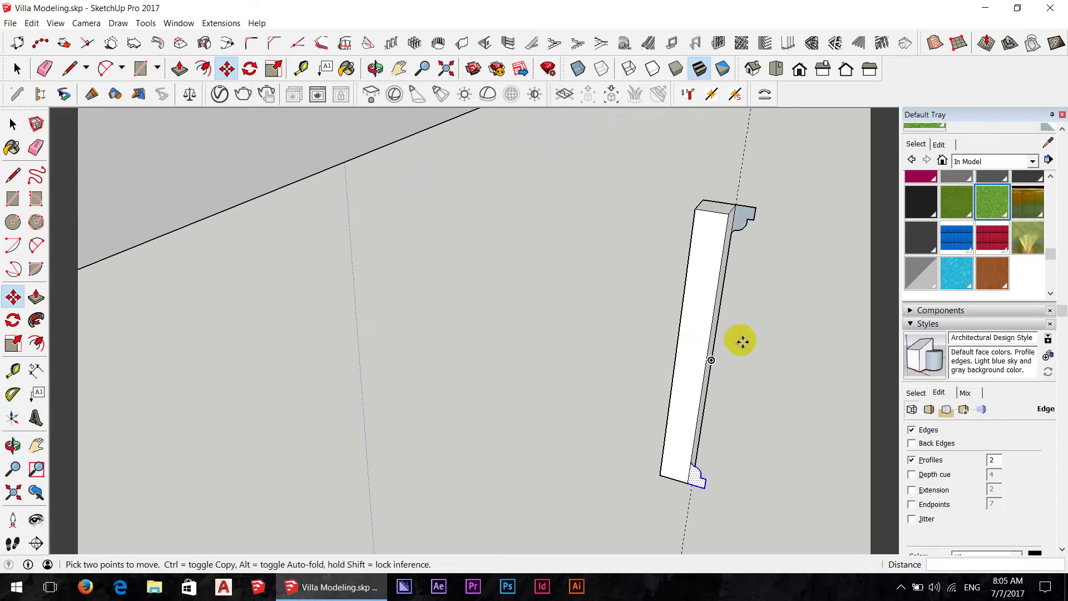
pyautogui.press('space')
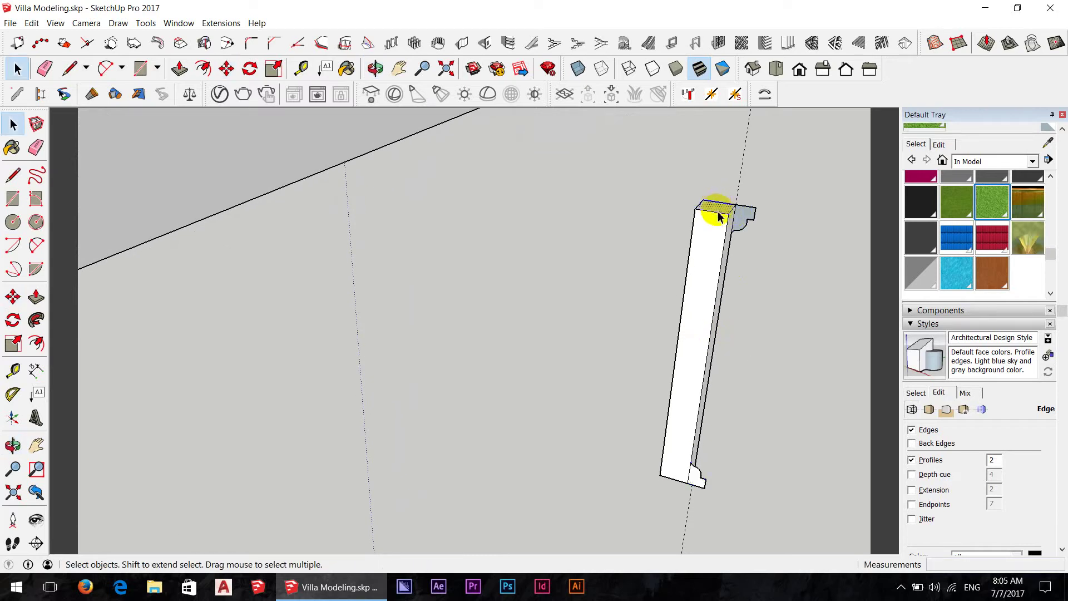
# Step: Sweep the profile around the post top with Follow Me to form the capital
pyautogui.click(35, 320)
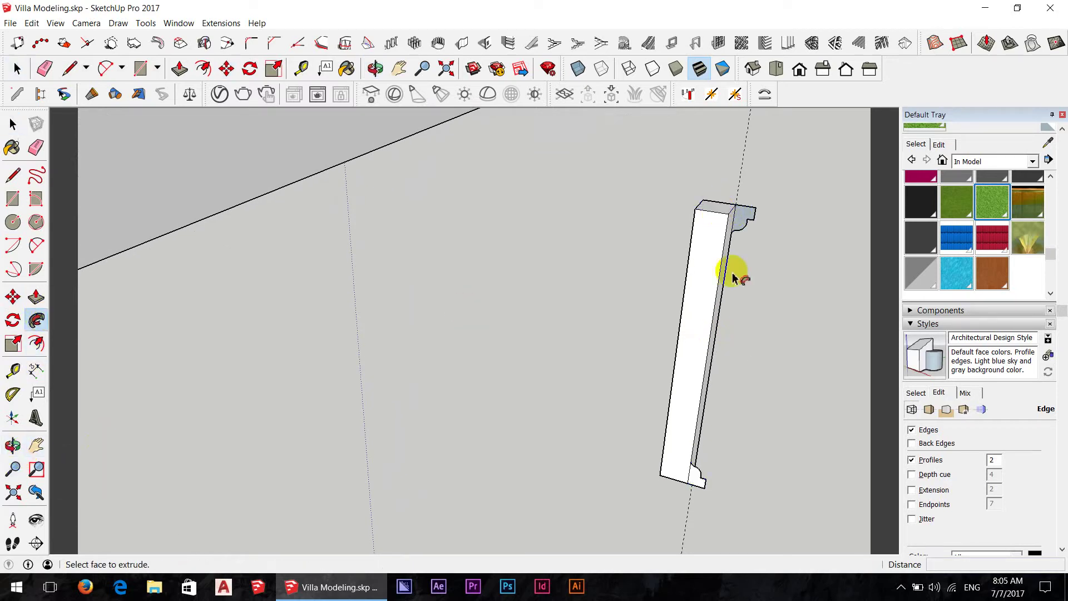
pyautogui.click(740, 225)
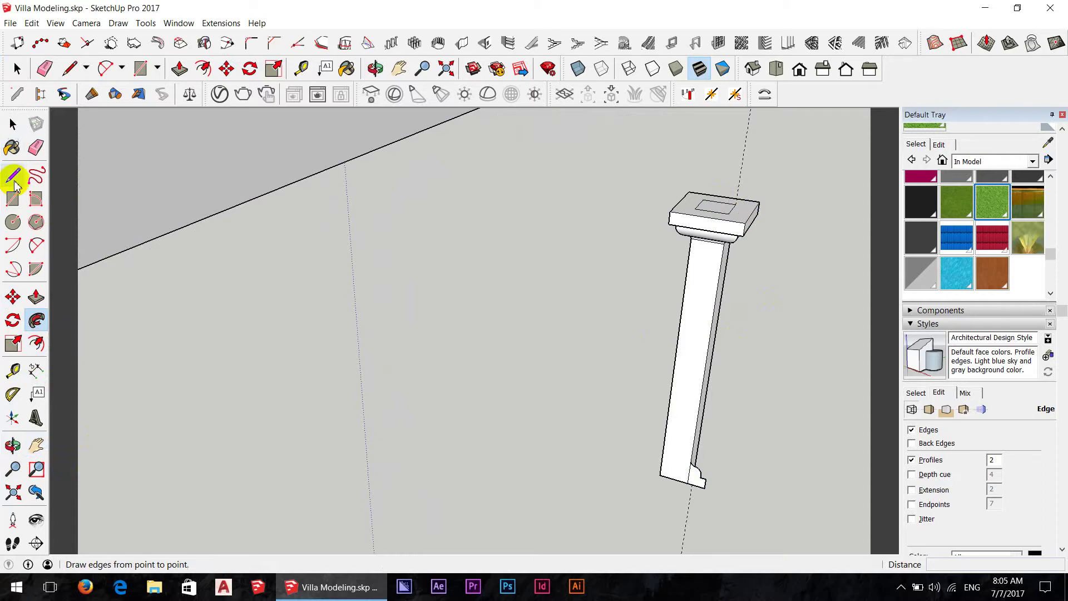
pyautogui.moveTo(709, 387)
pyautogui.mouseDown(button='middle')
pyautogui.moveTo(758, 352)
pyautogui.moveTo(687, 473)
pyautogui.mouseUp(button='middle')
pyautogui.press('space')
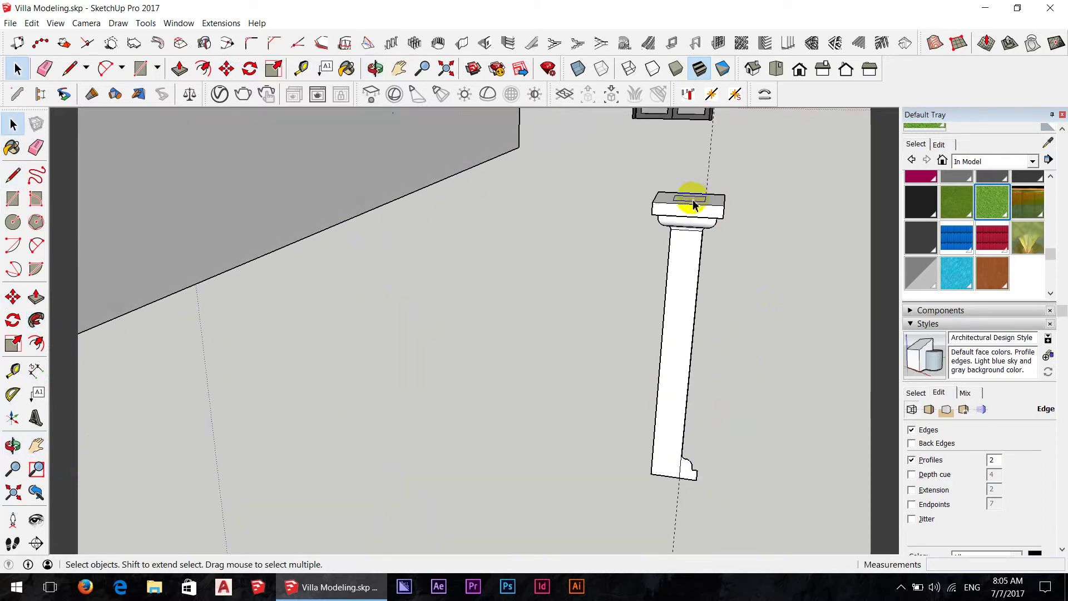
# Step: Orbit and zoom around the post to inspect the finished column against the wall
pyautogui.moveTo(756, 203); pyautogui.dragTo(726, 255, button='middle')
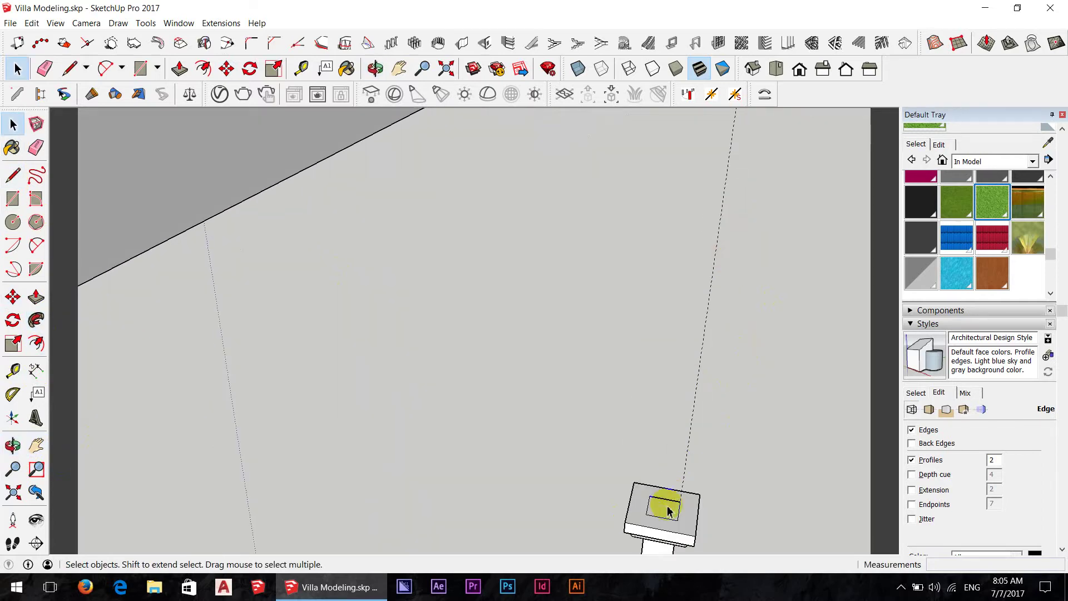
pyautogui.scroll(-3, 673, 344)
pyautogui.scroll(3, 692, 422)
pyautogui.scroll(2, 670, 389)
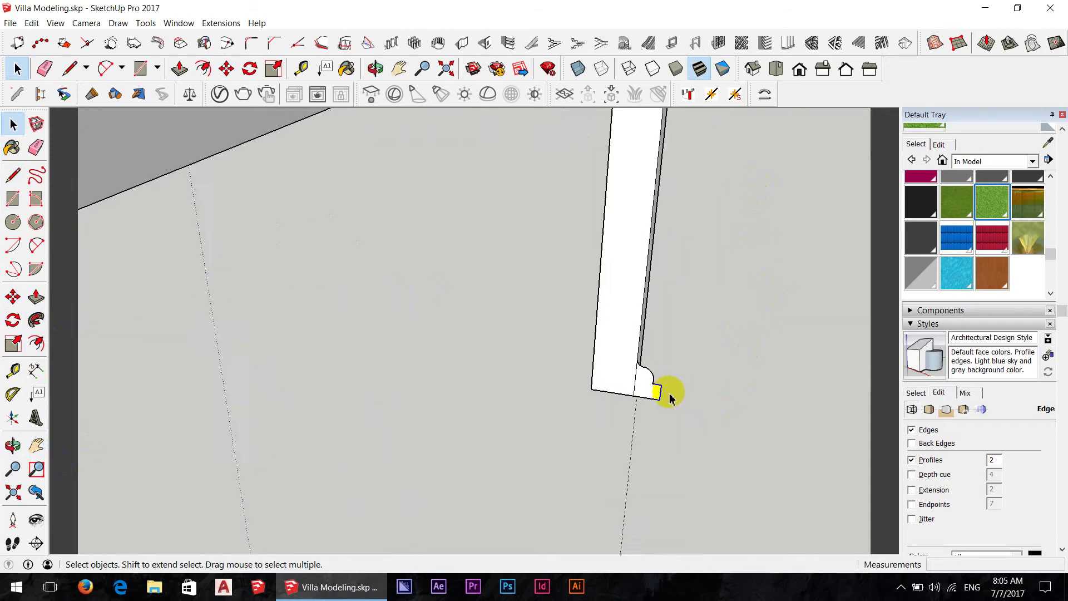
pyautogui.scroll(3, 670, 389)
pyautogui.scroll(-3, 669, 398)
pyautogui.scroll(1, 663, 387)
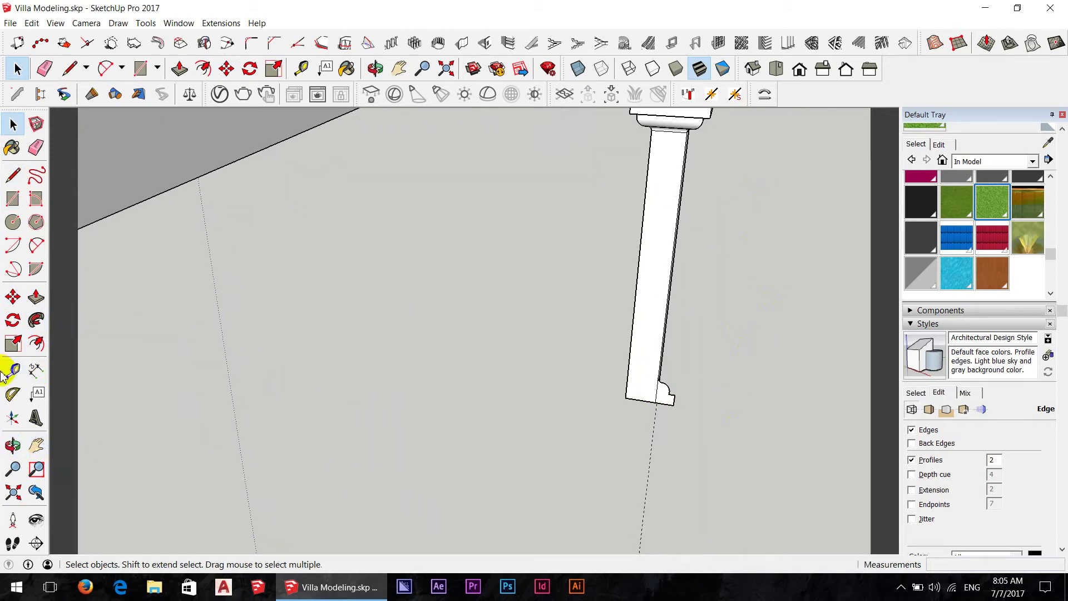
pyautogui.click(36, 321)
pyautogui.scroll(-2, 664, 406)
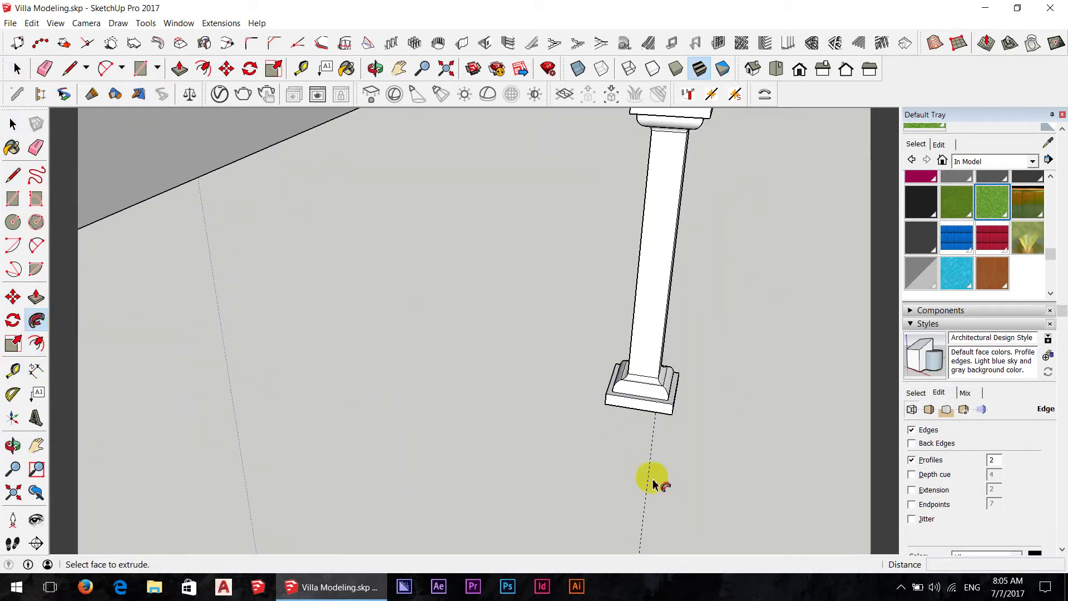
pyautogui.moveTo(651, 477)
pyautogui.mouseDown(button='middle')
pyautogui.moveTo(694, 384)
pyautogui.moveTo(584, 358)
pyautogui.mouseUp(button='middle')
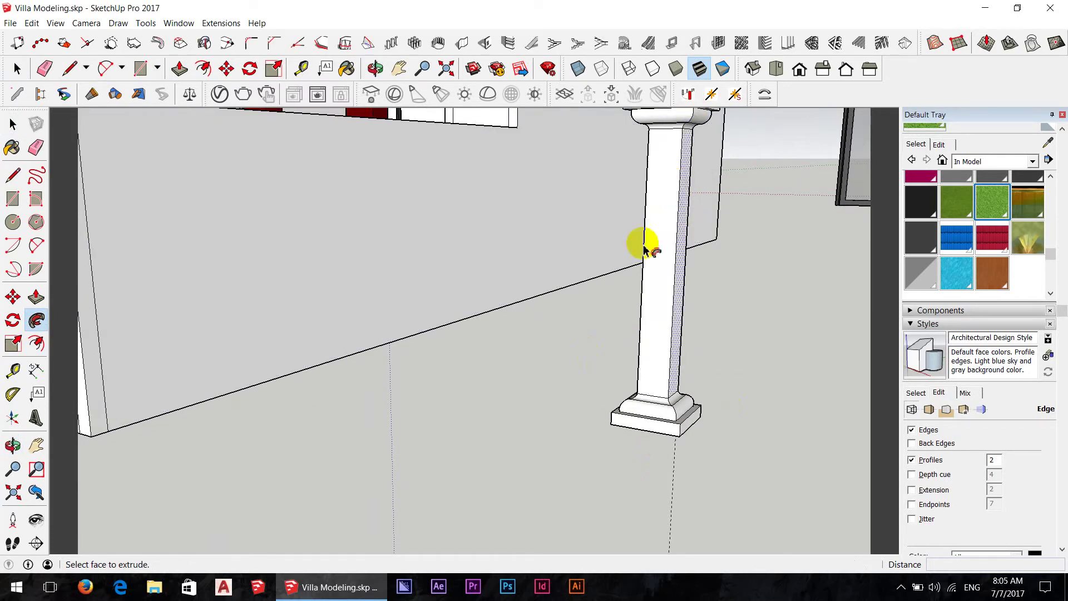
pyautogui.scroll(-1, 641, 261)
pyautogui.moveTo(639, 275)
pyautogui.mouseDown(button='middle')
pyautogui.moveTo(755, 285)
pyautogui.moveTo(670, 207)
pyautogui.mouseUp(button='middle')
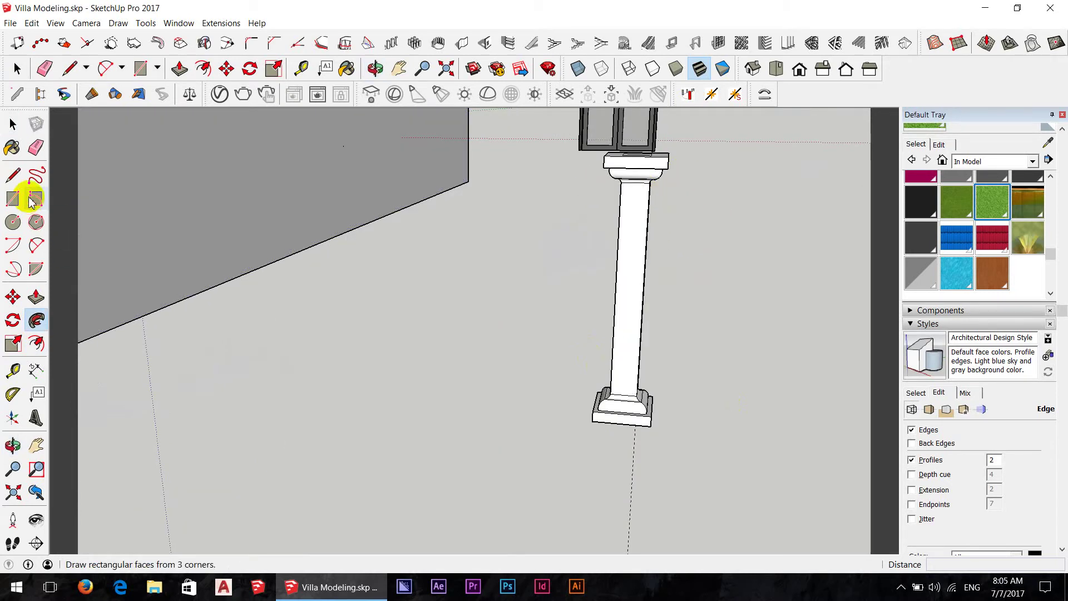
# Step: Start a 2-point arc from the top of the column shaft partway down its edge
pyautogui.click(35, 245)
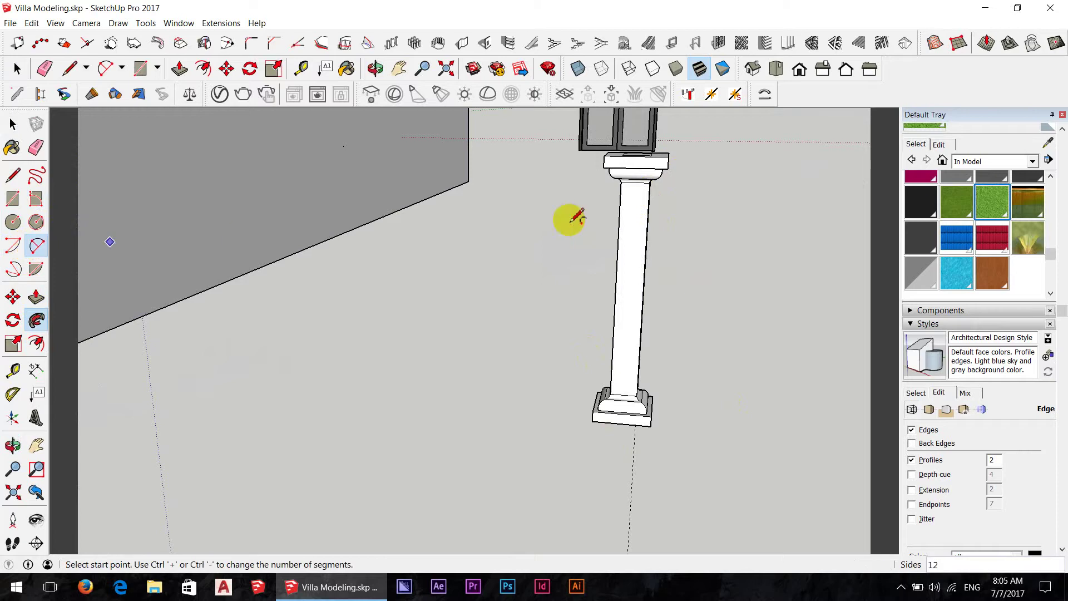
pyautogui.click(650, 183)
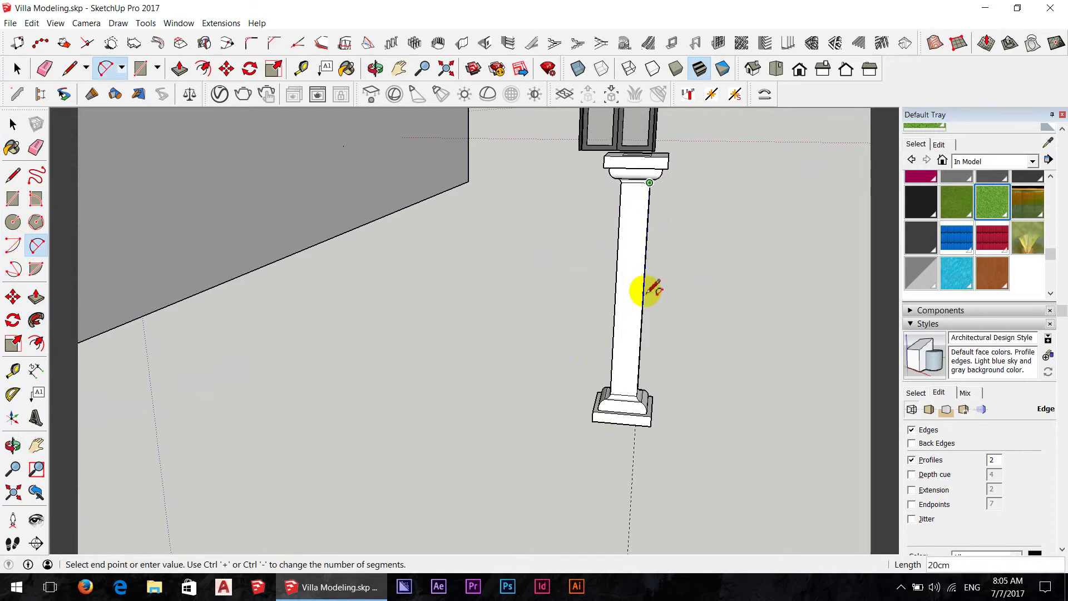
pyautogui.click(644, 293)
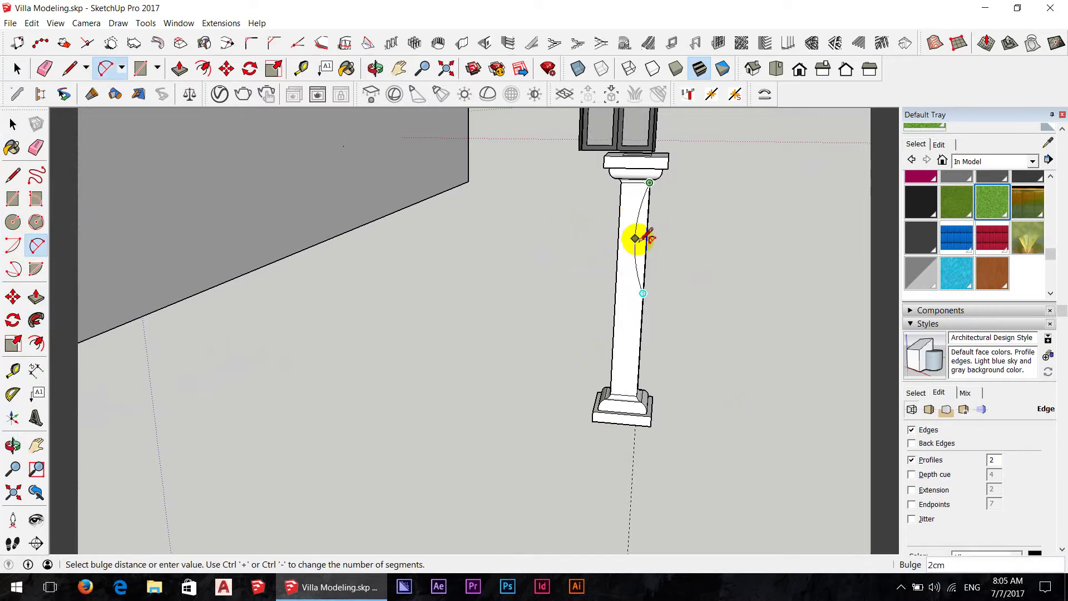
pyautogui.scroll(1, 647, 238)
pyautogui.scroll(2, 652, 239)
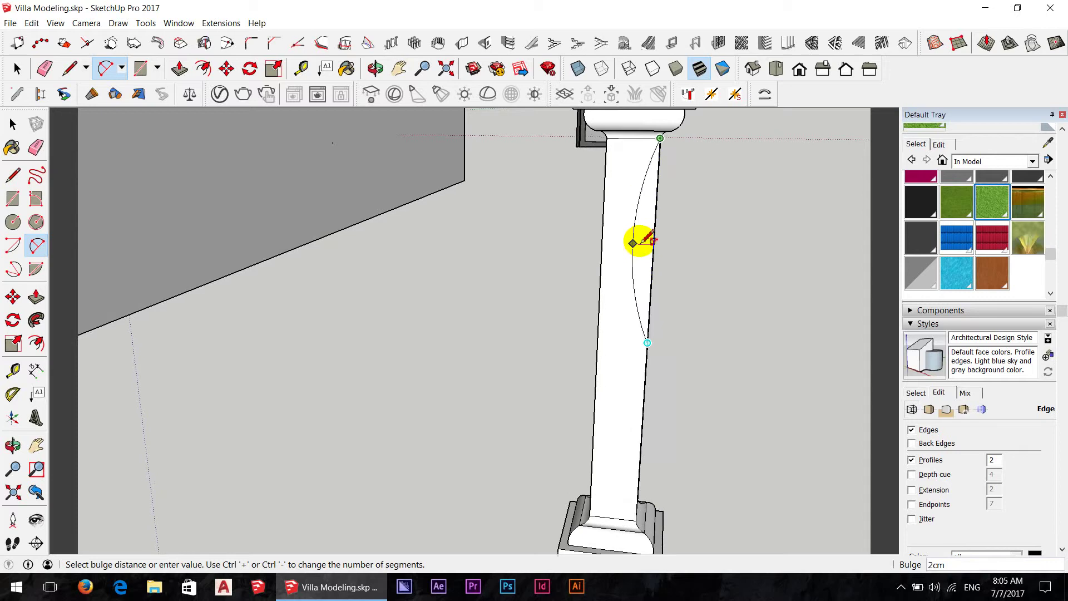
pyautogui.scroll(1, 644, 244)
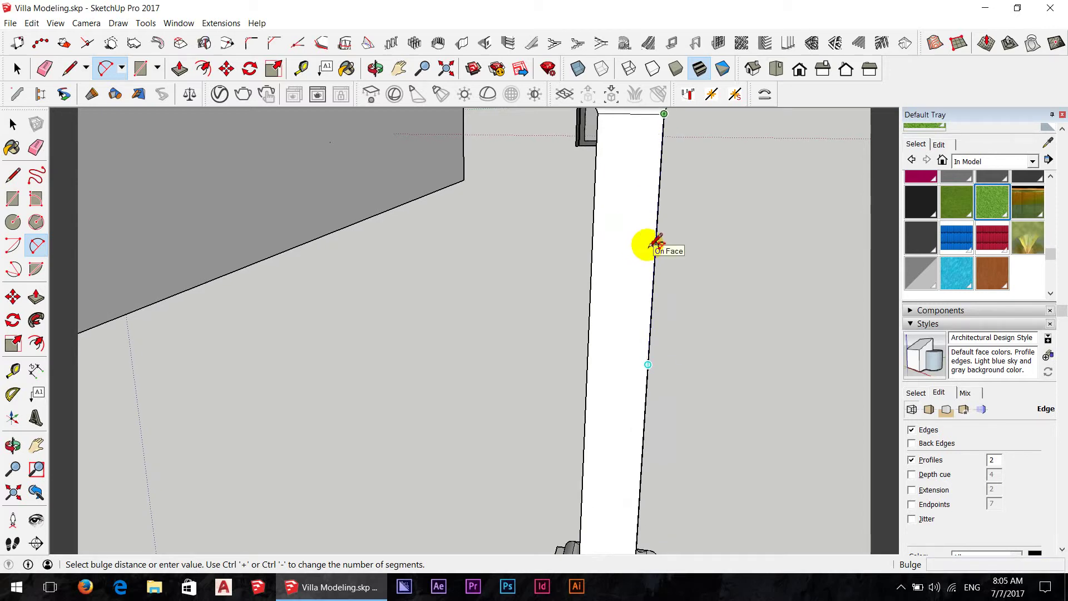
# Step: Cancel the unfinished arc and open Window > Preferences
pyautogui.scroll(1, 659, 244)
pyautogui.scroll(1, 661, 243)
pyautogui.scroll(1, 662, 244)
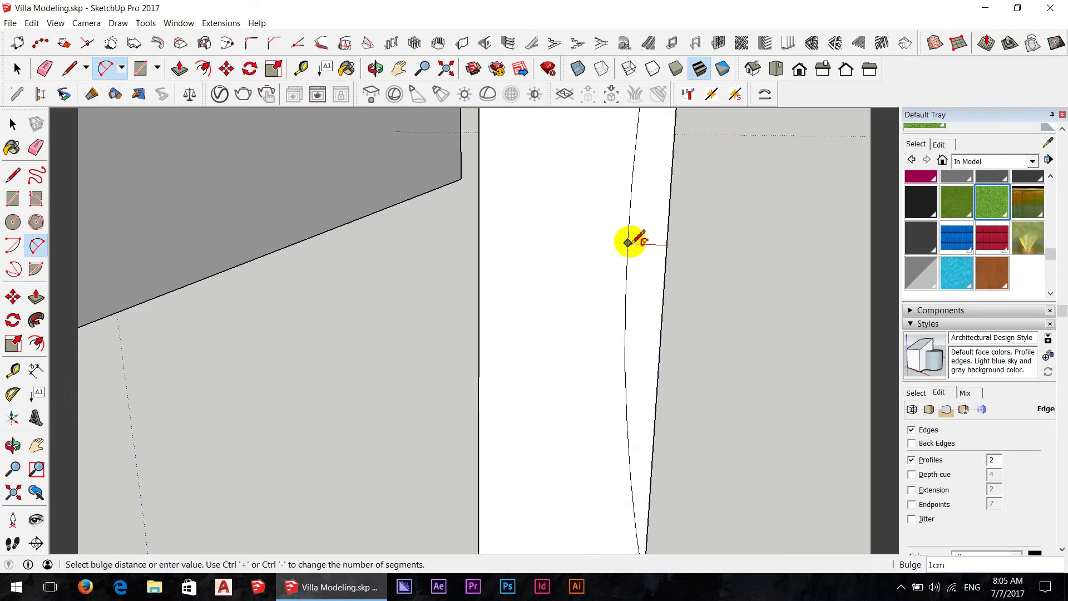
pyautogui.press('Escape')
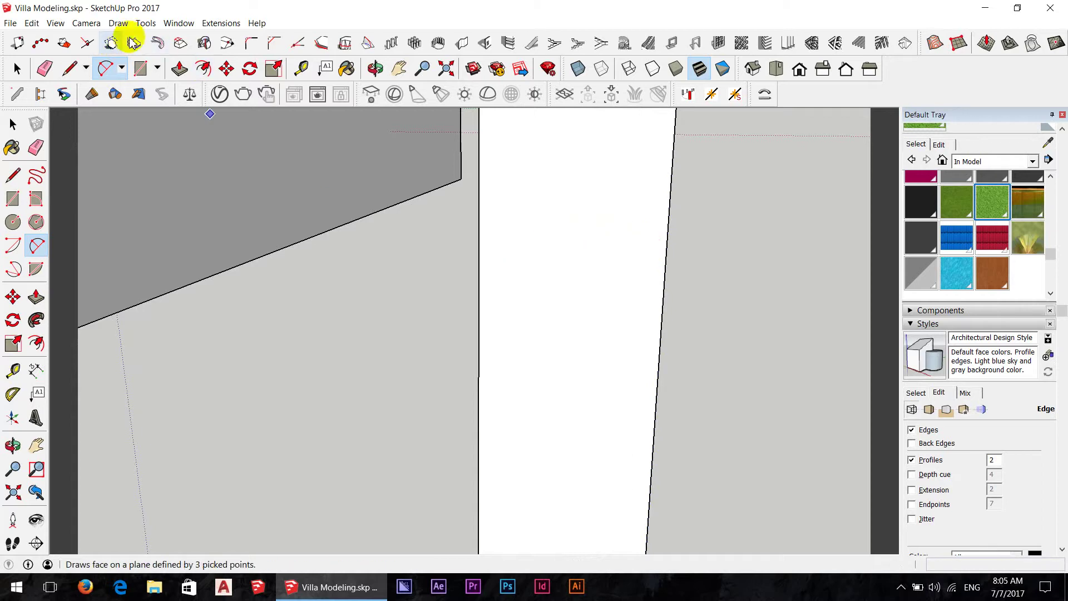
pyautogui.click(179, 23)
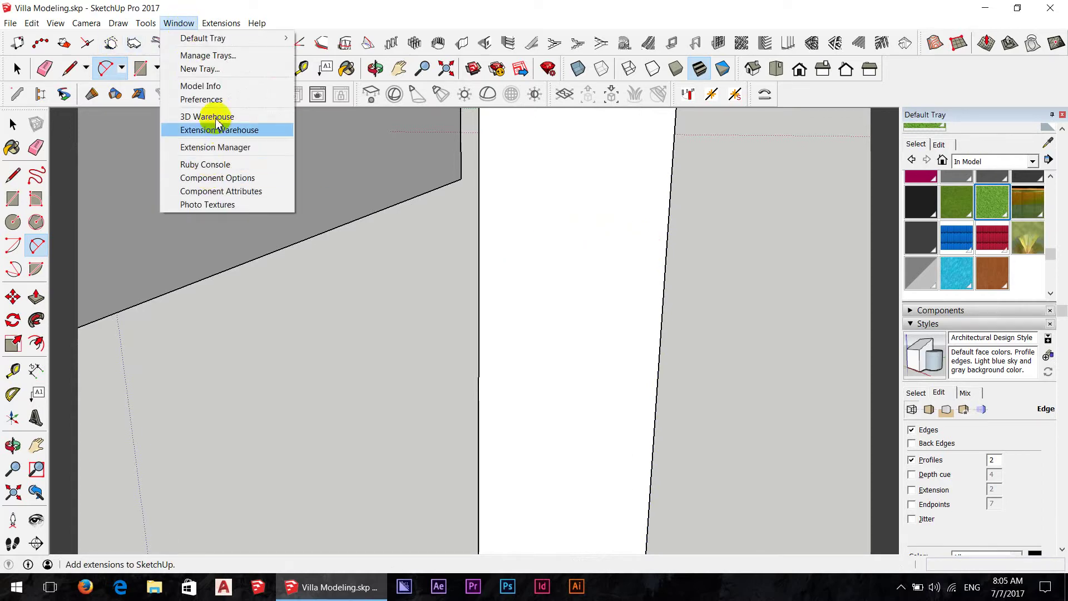
pyautogui.click(207, 100)
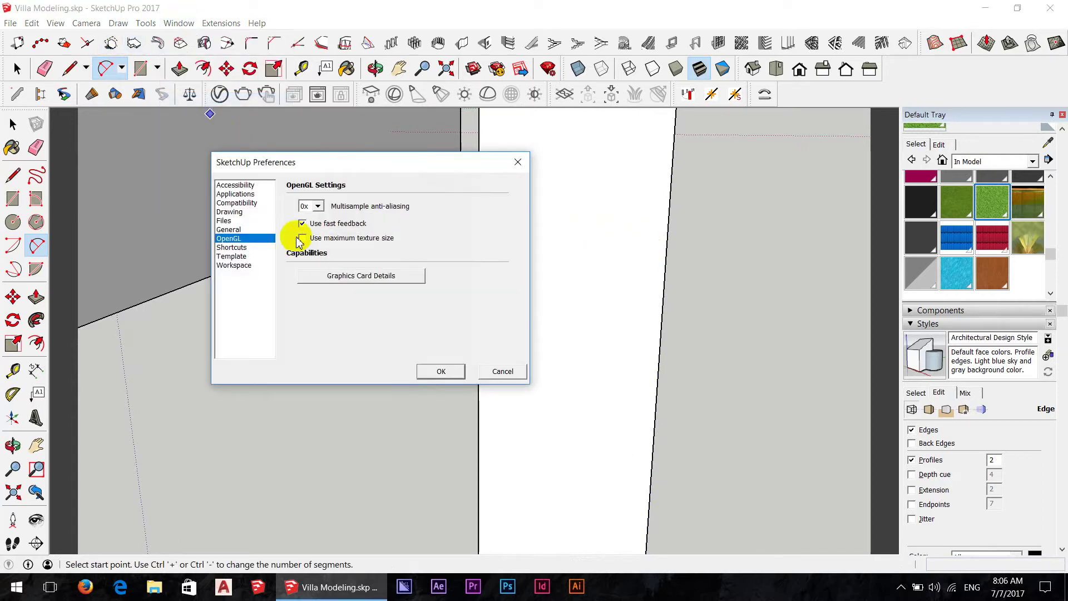
# Step: Browse the Drawing, General, Compatibility and image editor preference pages, then cancel
pyautogui.click(231, 212)
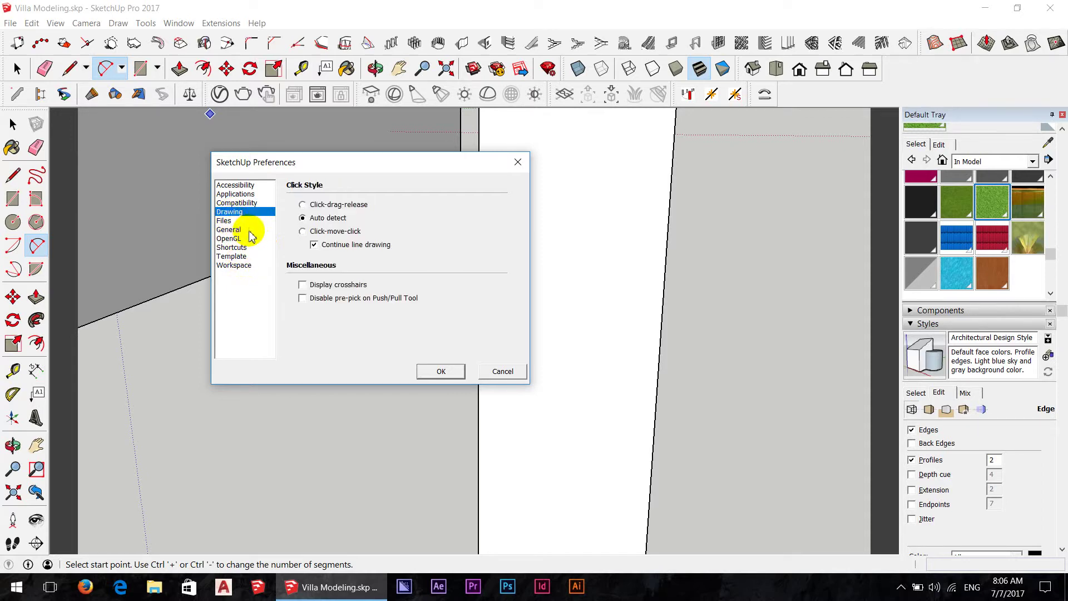
pyautogui.click(238, 234)
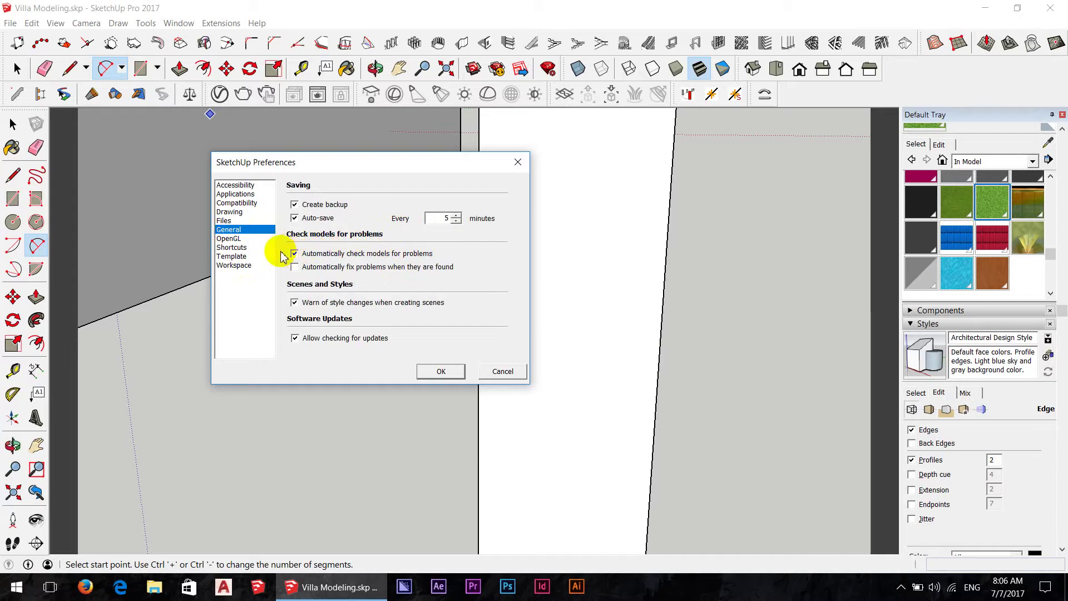
pyautogui.click(251, 205)
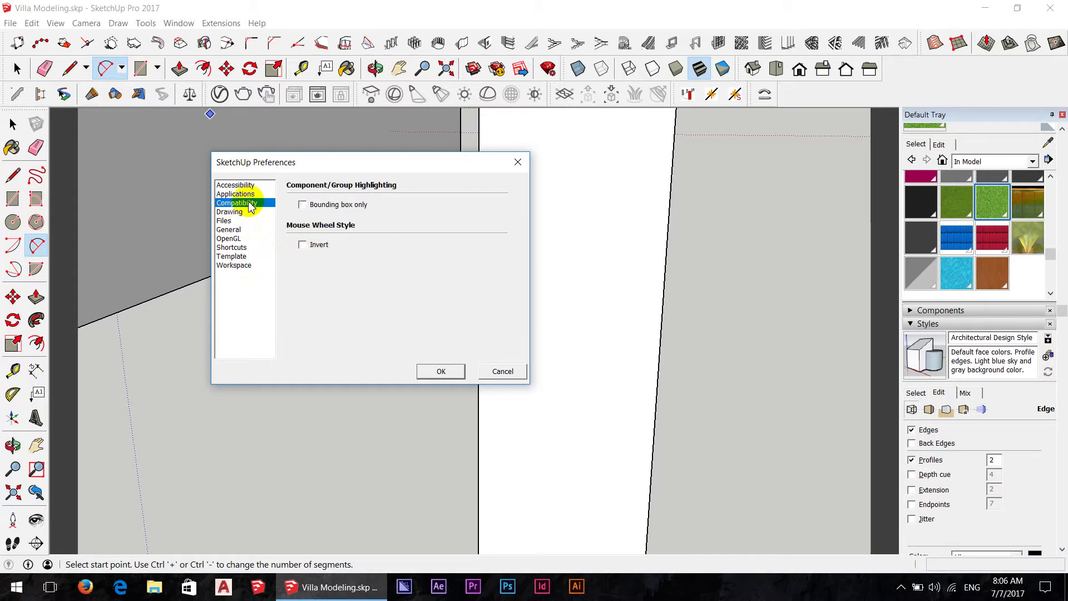
pyautogui.click(246, 196)
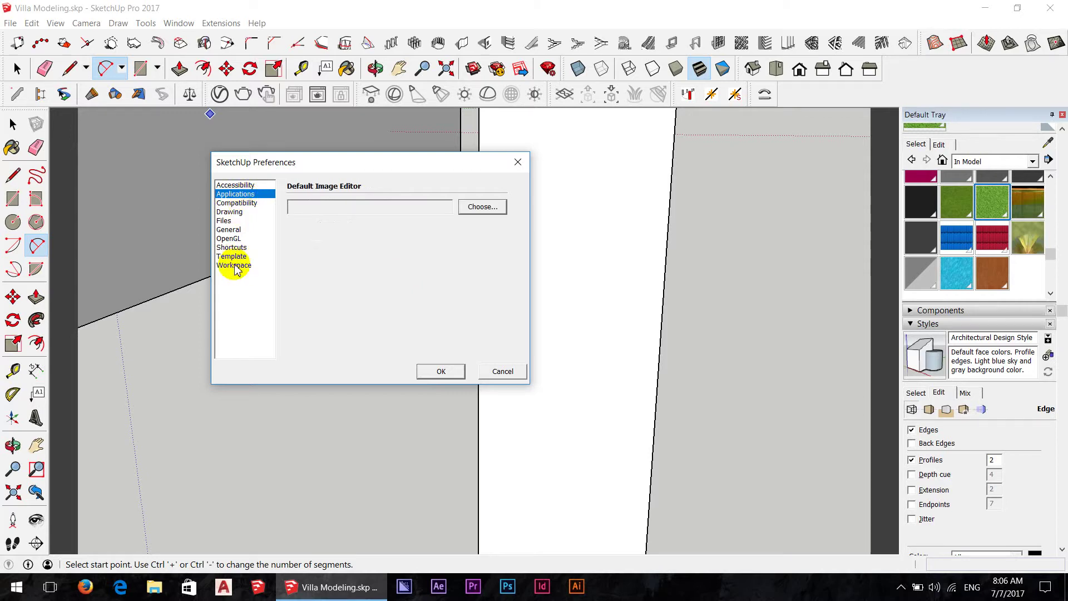
pyautogui.click(497, 372)
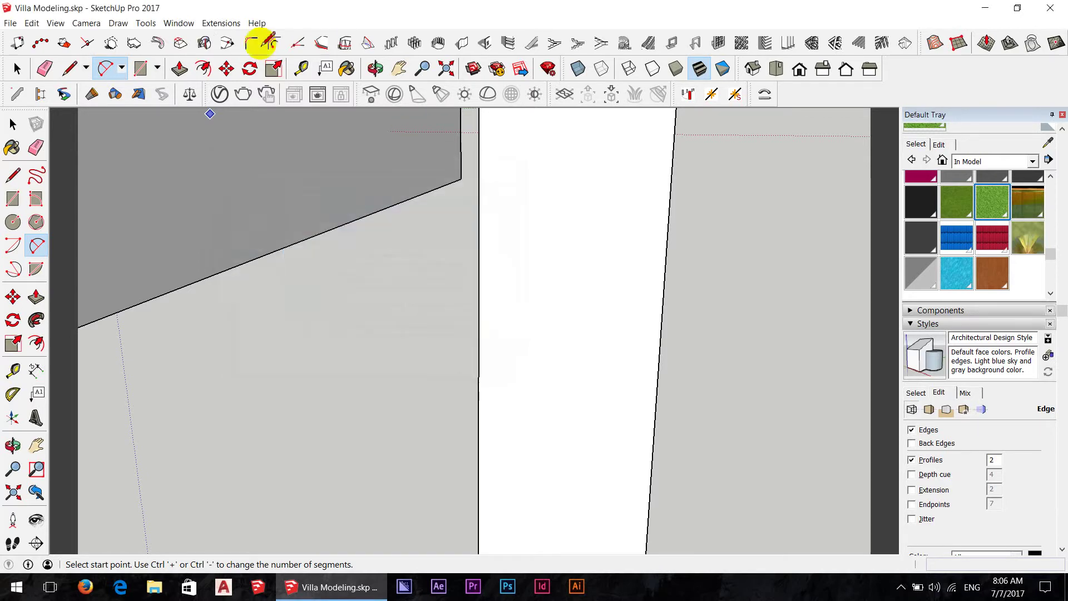
# Step: Set the Model Info angle snapping to 1.0 degree
pyautogui.click(179, 24)
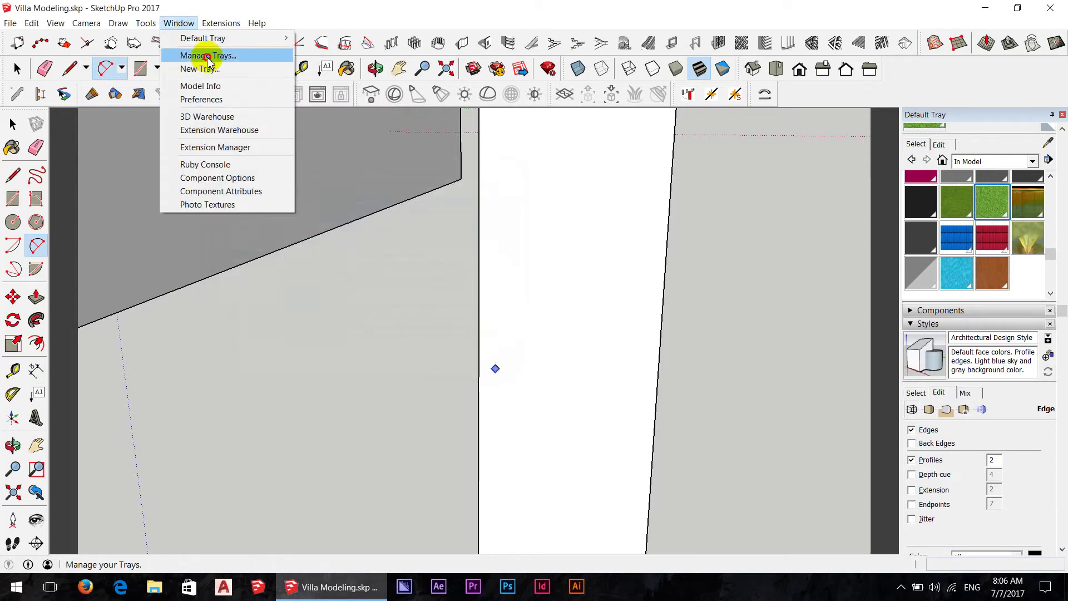
pyautogui.click(219, 88)
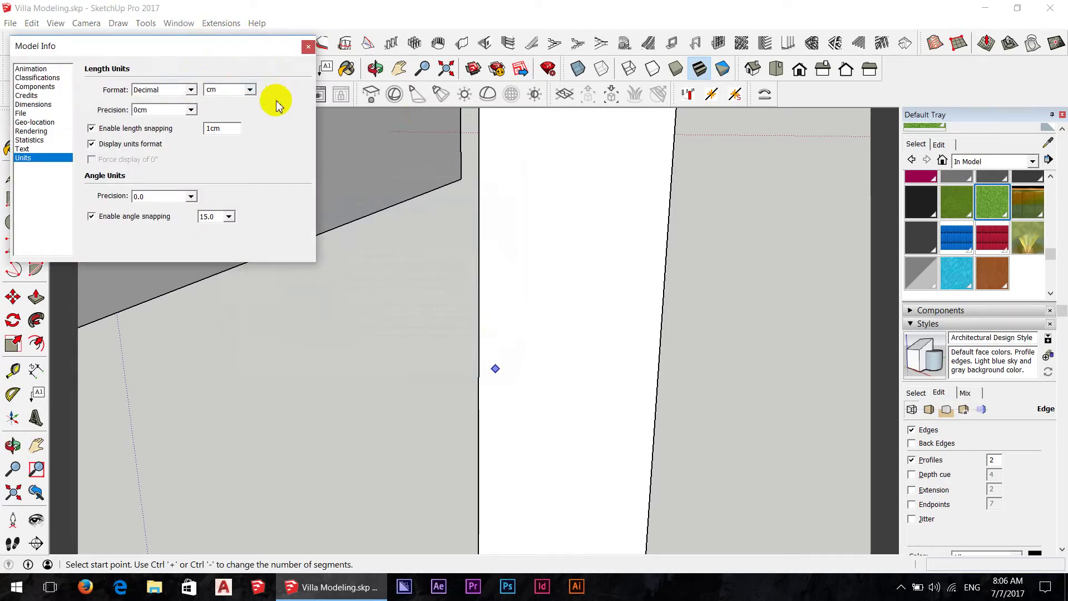
pyautogui.click(213, 218)
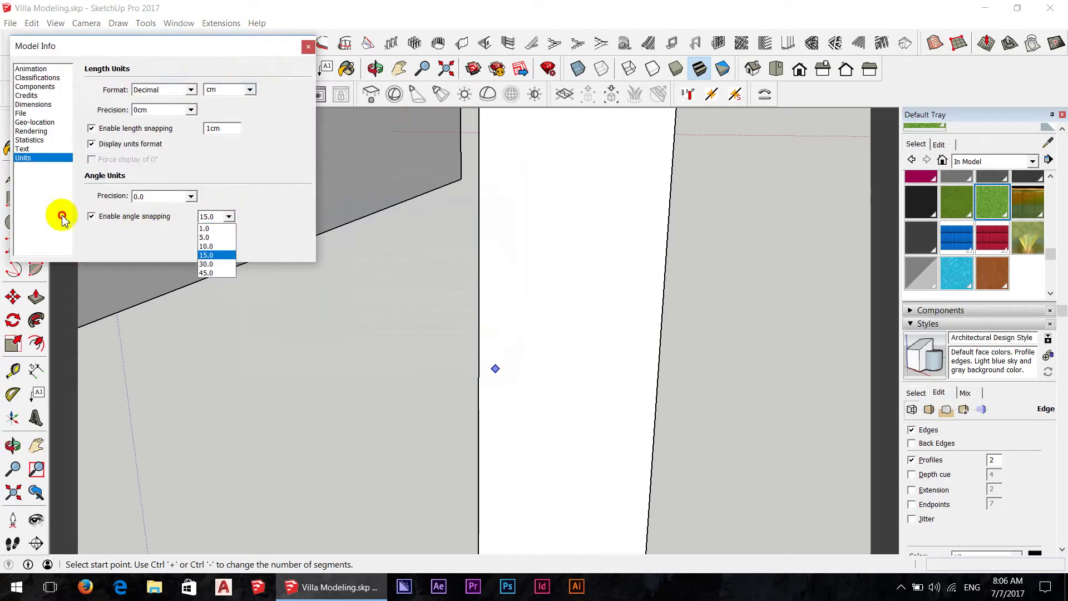
pyautogui.click(204, 228)
# Step: Close Model Info and draw a bulging arc from the shaft top down the column edge
pyautogui.click(308, 47)
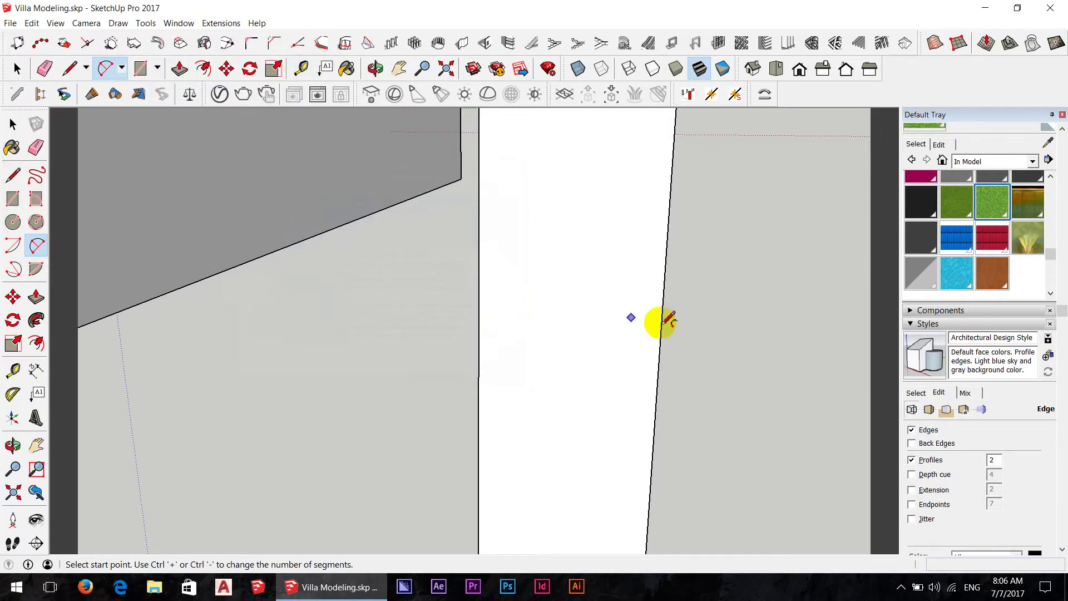
pyautogui.scroll(-1, 596, 305)
pyautogui.scroll(-2, 635, 304)
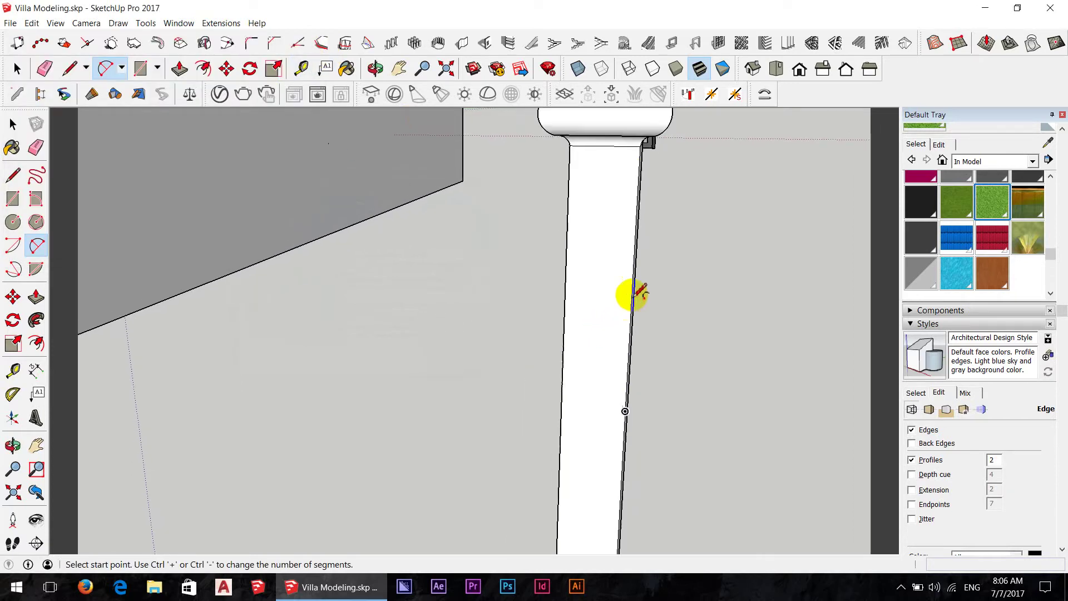
pyautogui.click(641, 146)
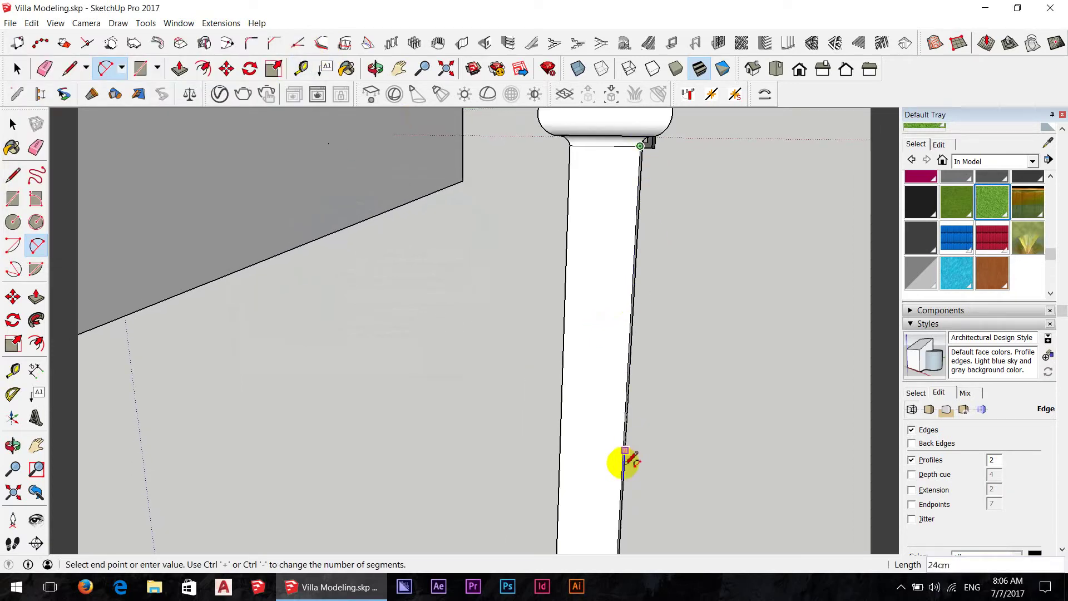
pyautogui.click(625, 412)
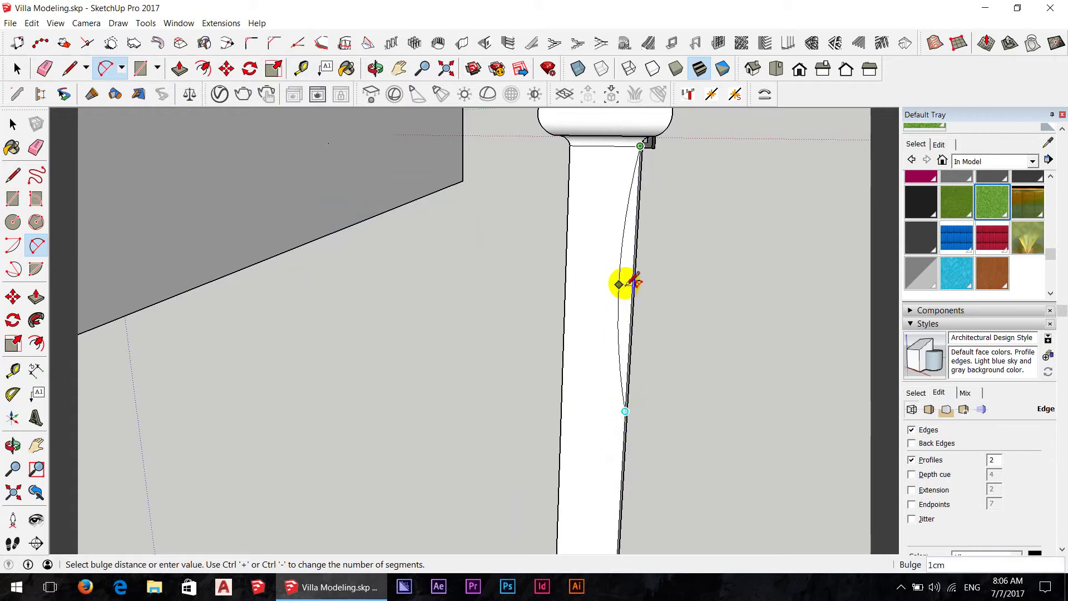
pyautogui.click(620, 284)
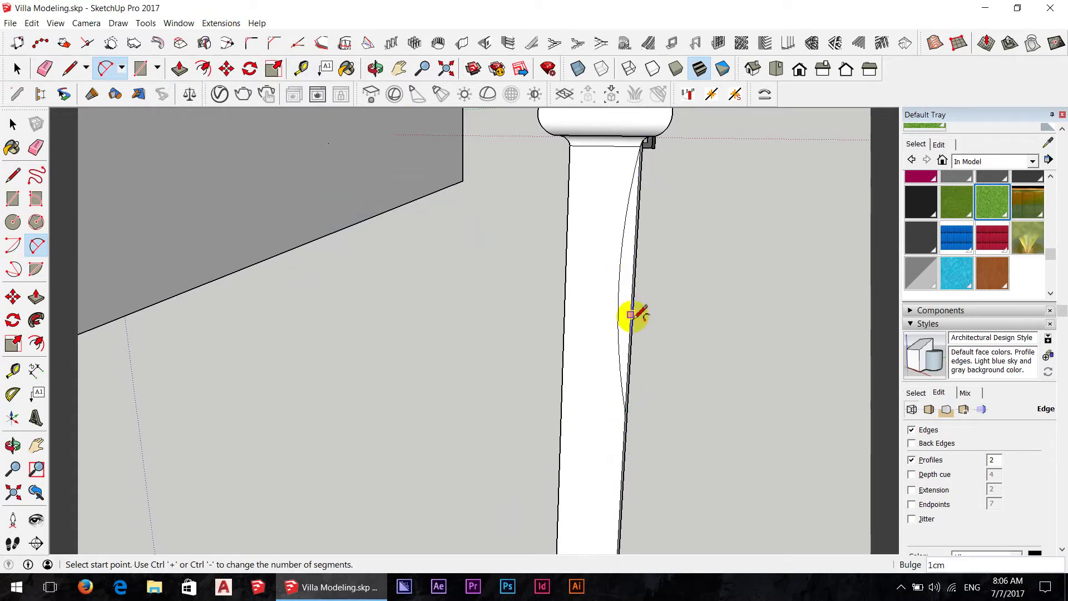
# Step: Draw a second bulging arc from the column edge down to its base
pyautogui.moveTo(632, 315)
pyautogui.mouseDown(button='middle')
pyautogui.moveTo(458, 313)
pyautogui.moveTo(640, 321)
pyautogui.mouseUp(button='middle')
pyautogui.scroll(-3, 665, 316)
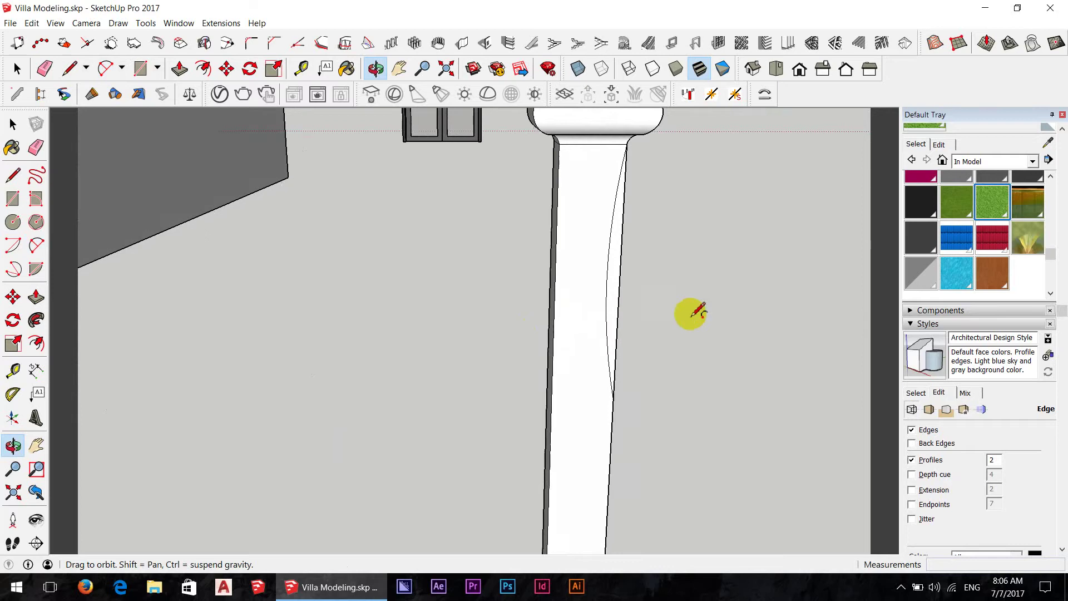
pyautogui.press('a')
pyautogui.scroll(-2, 598, 387)
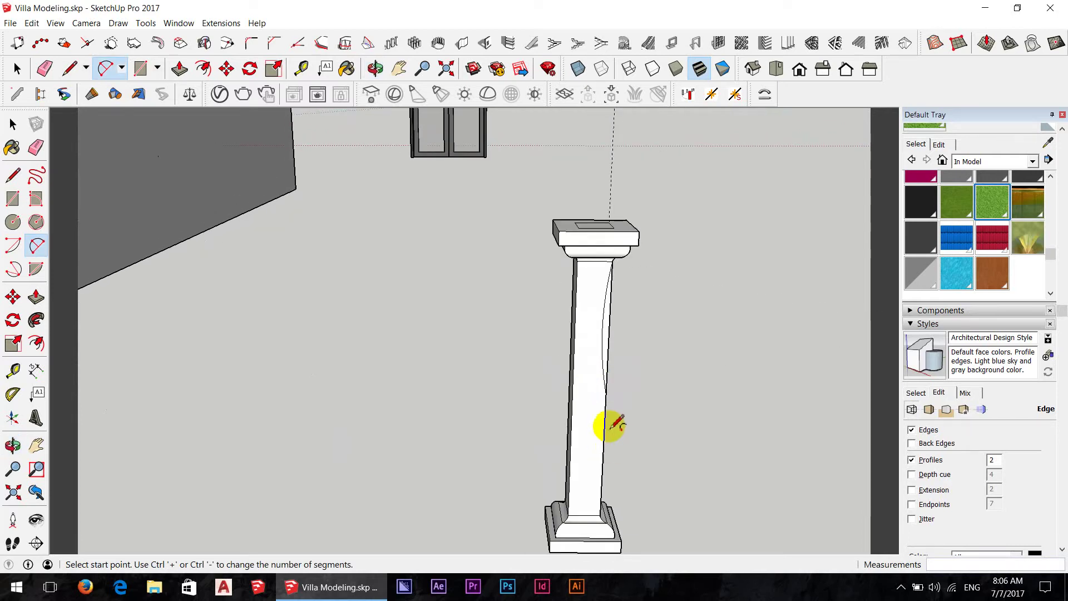
pyautogui.click(606, 394)
pyautogui.click(601, 513)
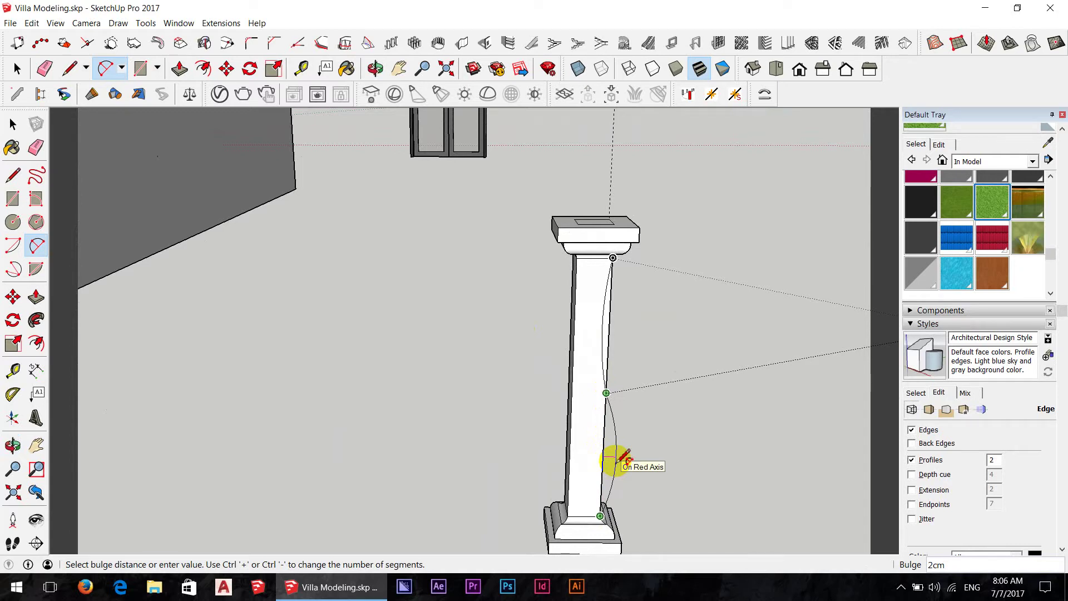
pyautogui.click(624, 457)
pyautogui.moveTo(625, 425)
pyautogui.mouseDown(button='middle')
pyautogui.moveTo(584, 350)
pyautogui.moveTo(613, 370)
pyautogui.moveTo(503, 255)
pyautogui.moveTo(506, 382)
pyautogui.mouseUp(button='middle')
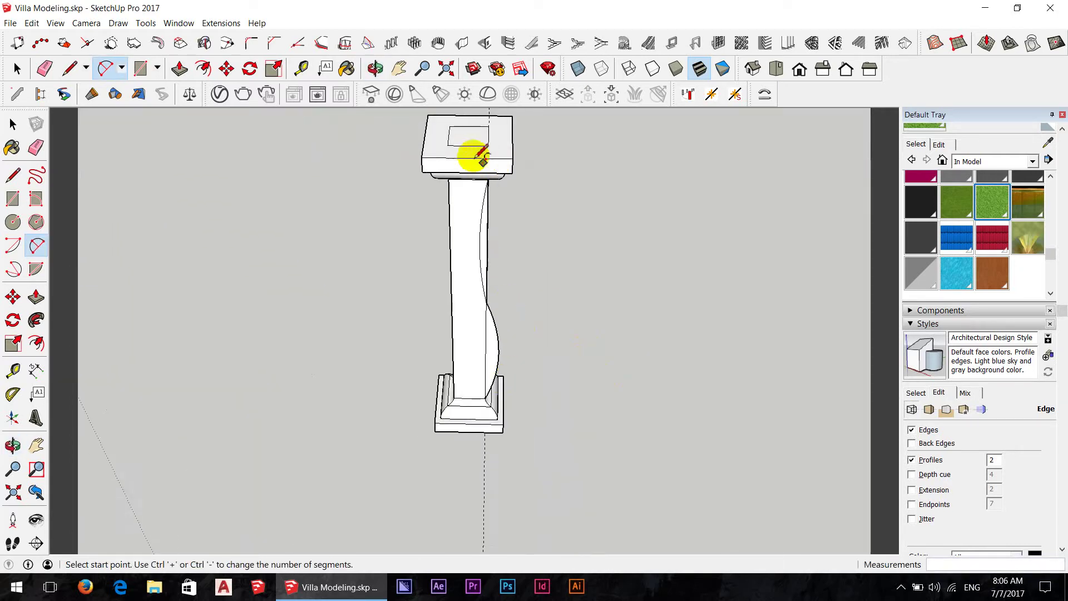
# Step: Sweep the arced profile along the top rectangle with Follow Me into a round baluster
pyautogui.press('space')
pyautogui.click(470, 139)
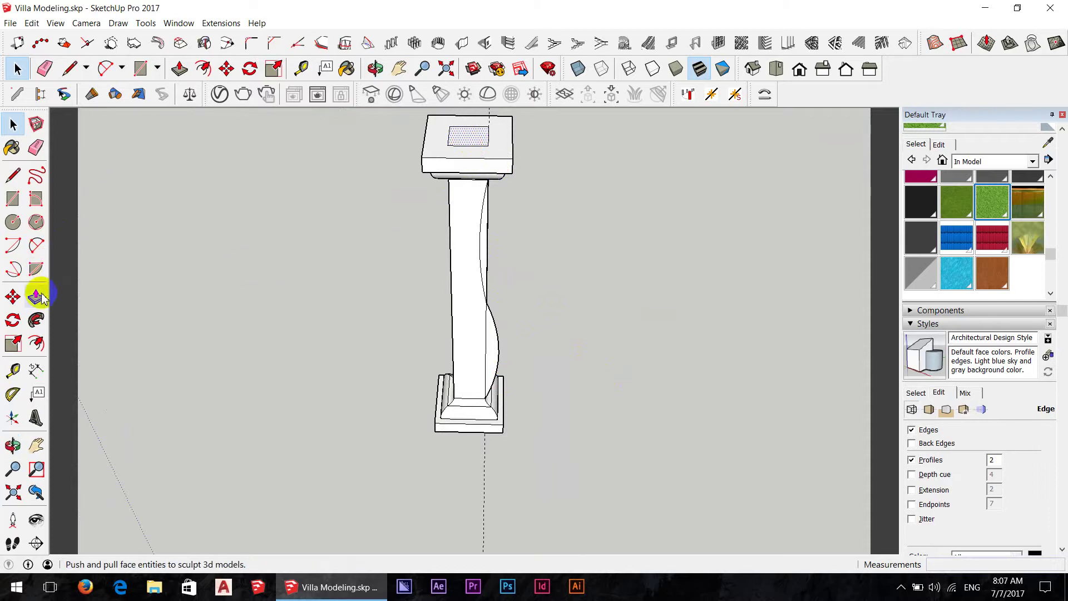
pyautogui.click(36, 320)
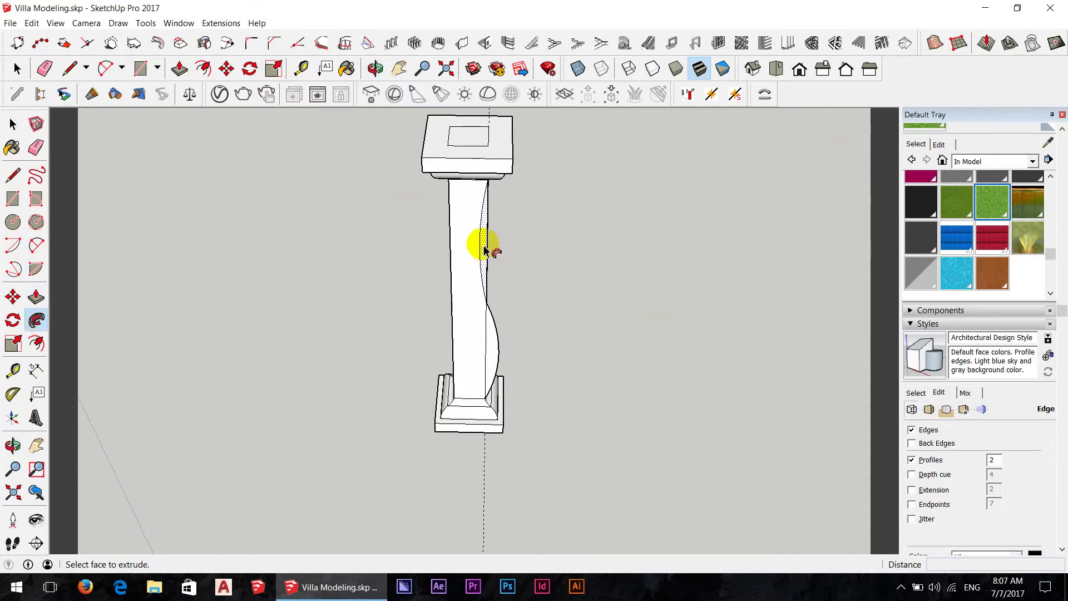
pyautogui.moveTo(485, 250); pyautogui.dragTo(540, 256)
pyautogui.moveTo(529, 236); pyautogui.dragTo(522, 272, button='middle')
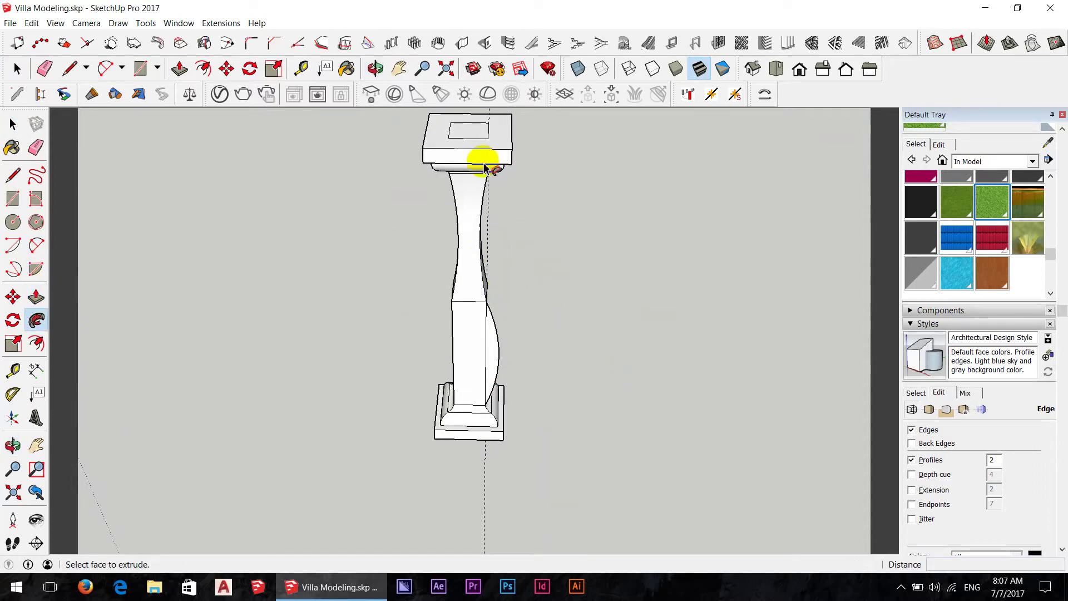
pyautogui.press('space')
pyautogui.click(477, 132)
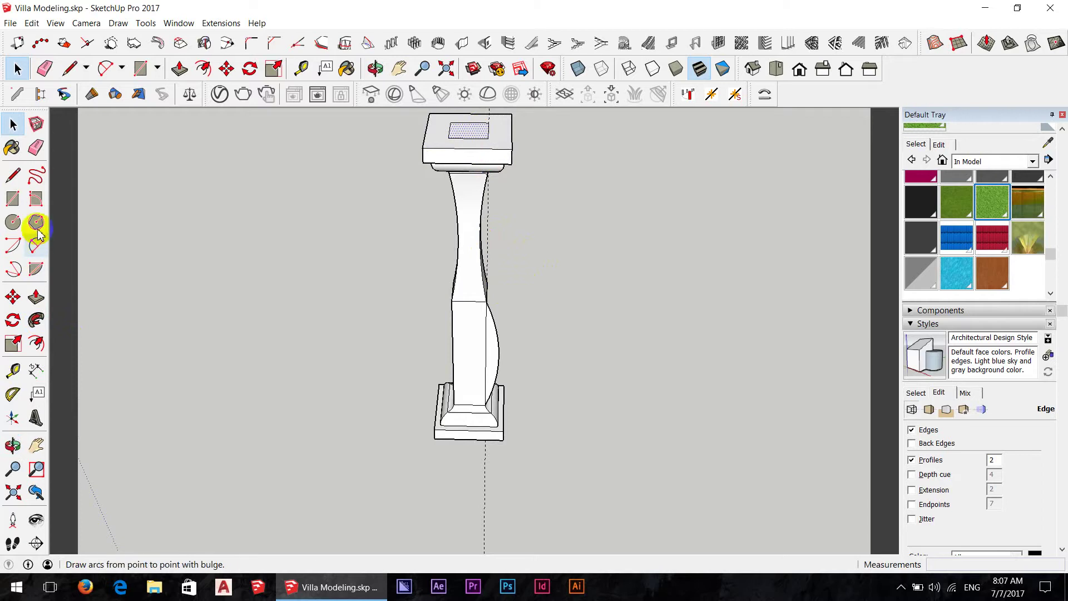
pyautogui.click(35, 320)
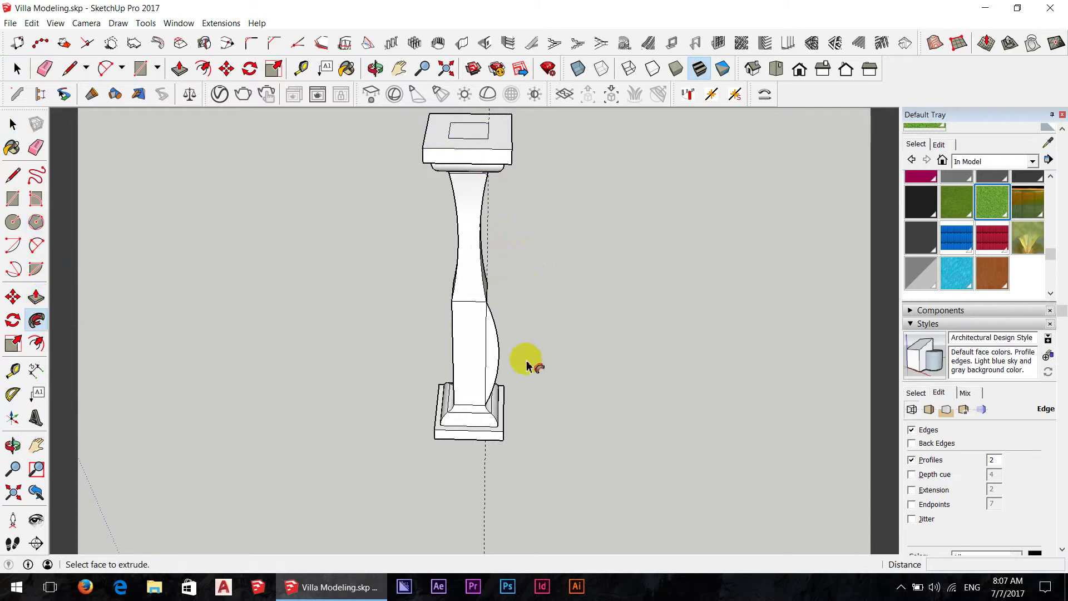
pyautogui.click(493, 357)
# Step: Orbit around the finished baluster and box-select the whole column
pyautogui.moveTo(576, 349)
pyautogui.mouseDown(button='middle')
pyautogui.moveTo(389, 239)
pyautogui.moveTo(114, 246)
pyautogui.moveTo(280, 281)
pyautogui.moveTo(655, 315)
pyautogui.moveTo(647, 240)
pyautogui.mouseUp(button='middle')
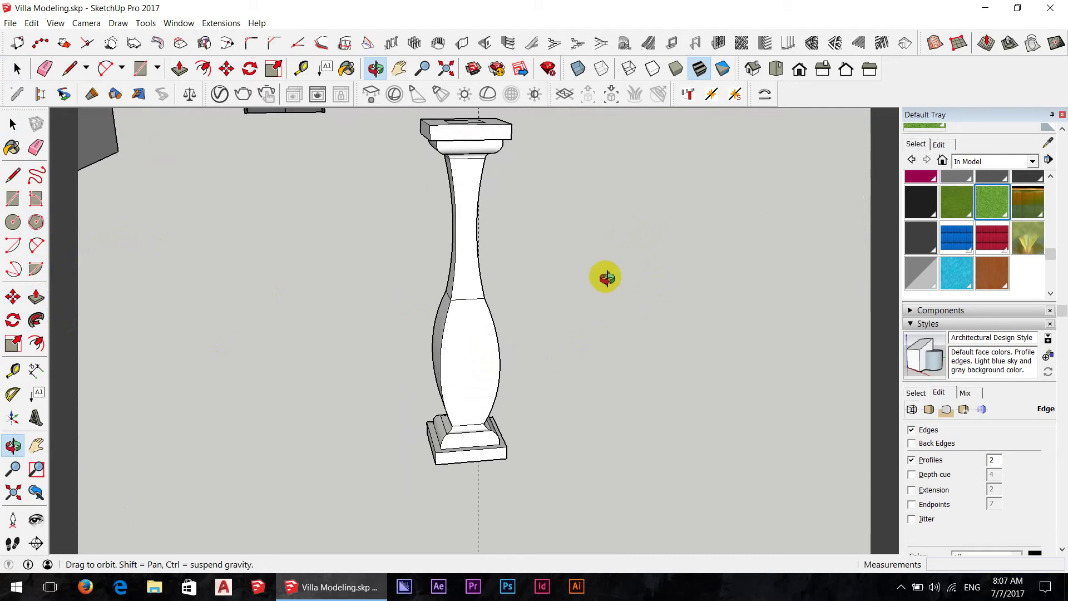
pyautogui.moveTo(641, 231); pyautogui.dragTo(601, 325)
pyautogui.press('f')
pyautogui.press('space')
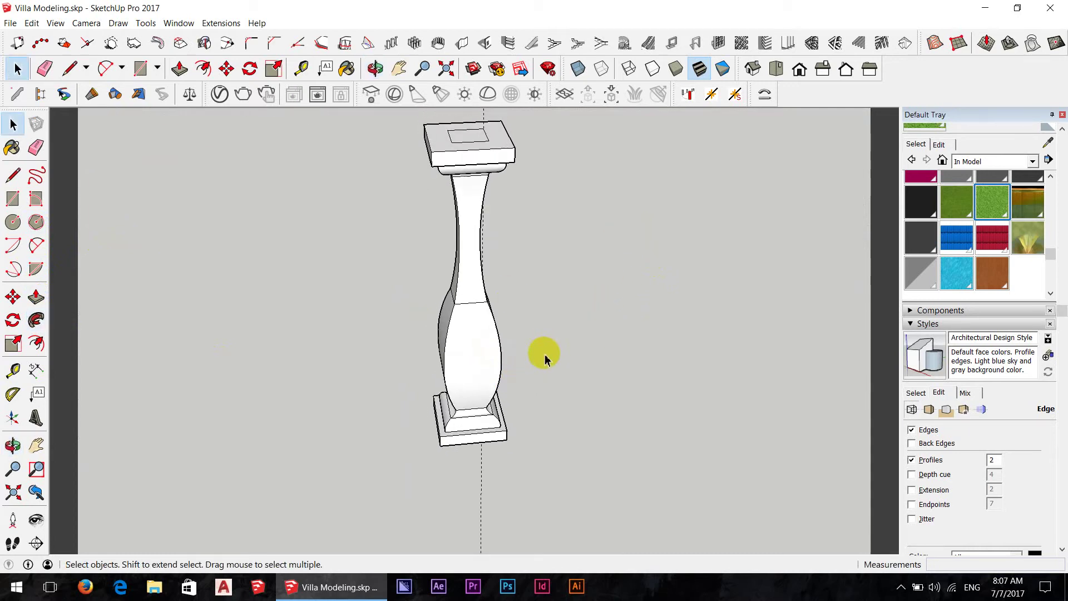
pyautogui.moveTo(544, 353)
pyautogui.mouseDown(button='middle')
pyautogui.moveTo(558, 365)
pyautogui.moveTo(483, 379)
pyautogui.mouseUp(button='middle')
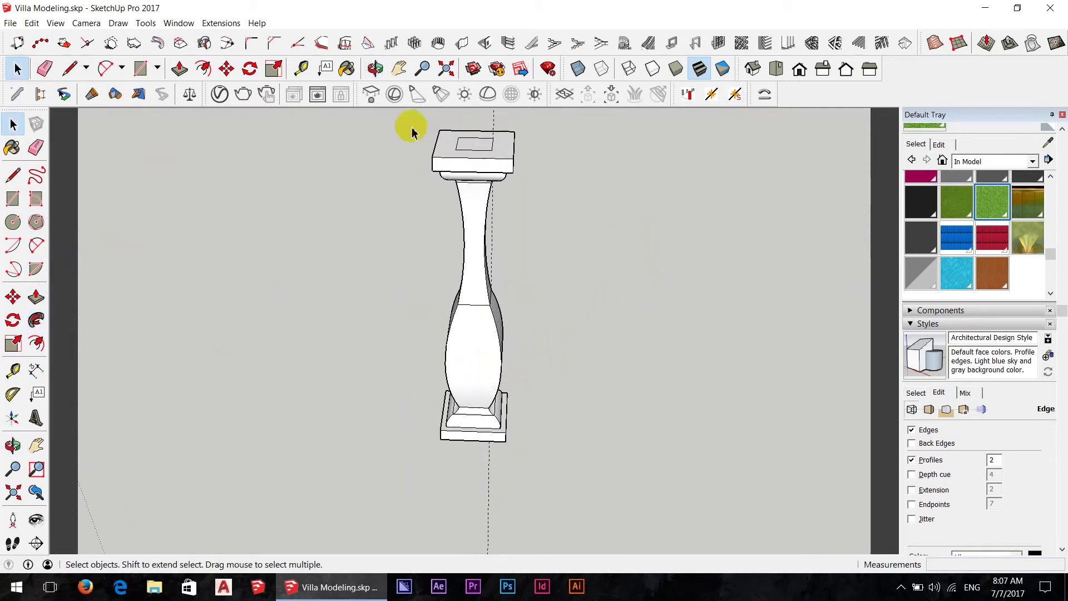
pyautogui.moveTo(410, 115); pyautogui.dragTo(558, 484)
# Step: Group the baluster and move it onto the end of the low front wall's ledge
pyautogui.rightClick(486, 372)
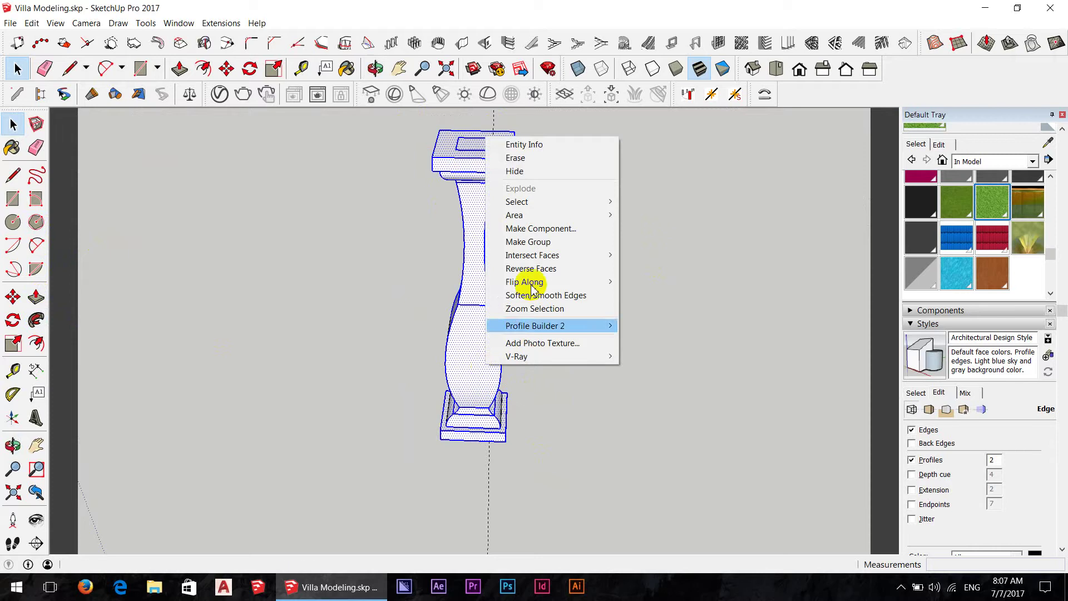
pyautogui.click(535, 242)
pyautogui.scroll(-2, 543, 390)
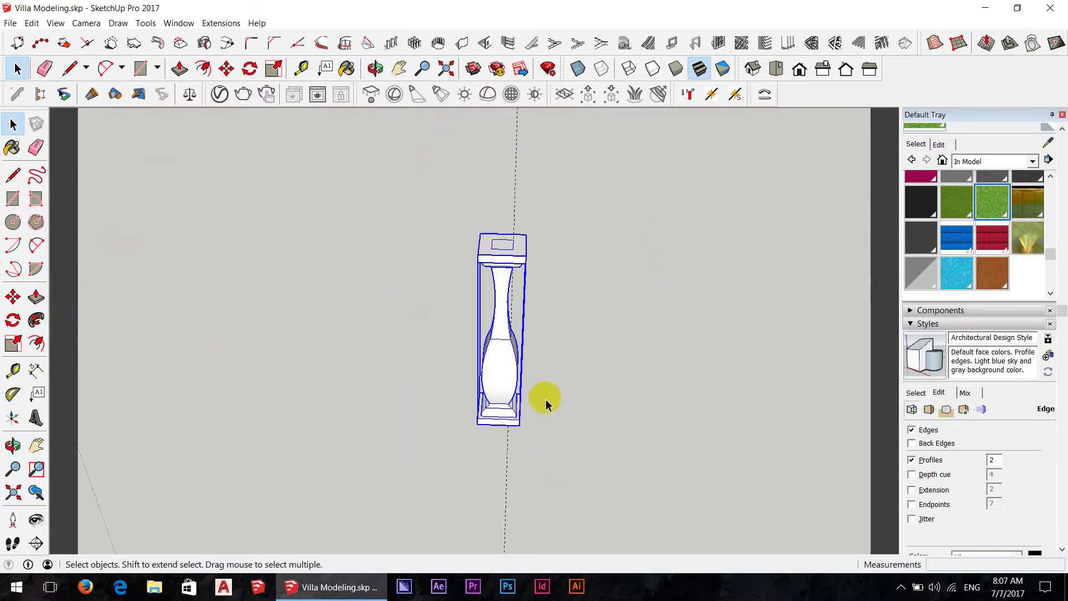
pyautogui.scroll(-4, 546, 403)
pyautogui.moveTo(537, 368)
pyautogui.mouseDown(button='middle')
pyautogui.moveTo(563, 318)
pyautogui.moveTo(505, 291)
pyautogui.moveTo(520, 311)
pyautogui.mouseUp(button='middle')
pyautogui.scroll(2, 544, 345)
pyautogui.scroll(3, 523, 333)
pyautogui.press('m')
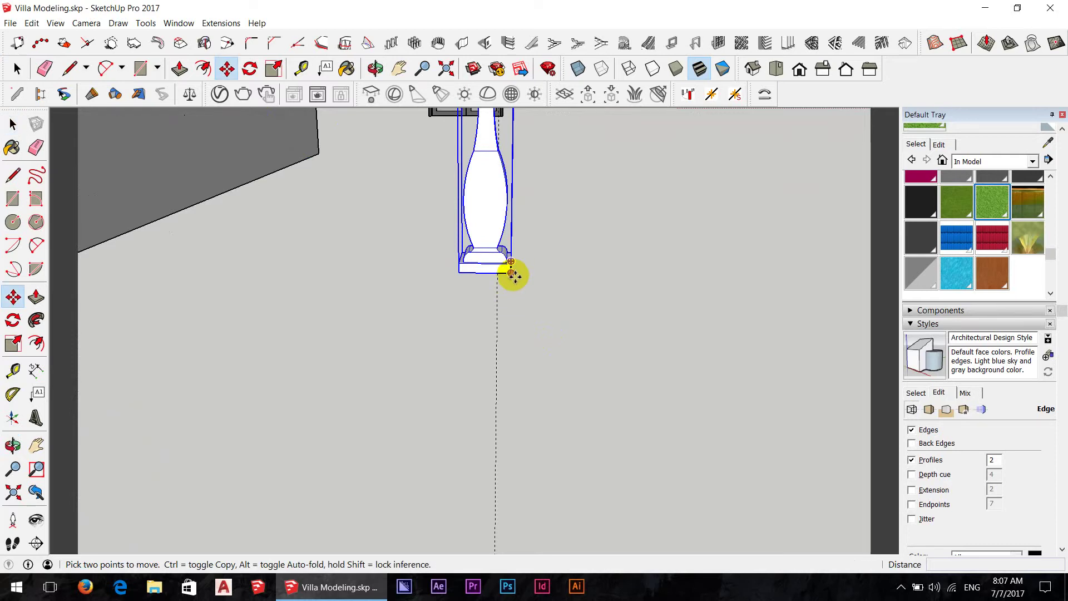
pyautogui.click(512, 275)
pyautogui.scroll(-1, 700, 358)
pyautogui.scroll(-2, 740, 370)
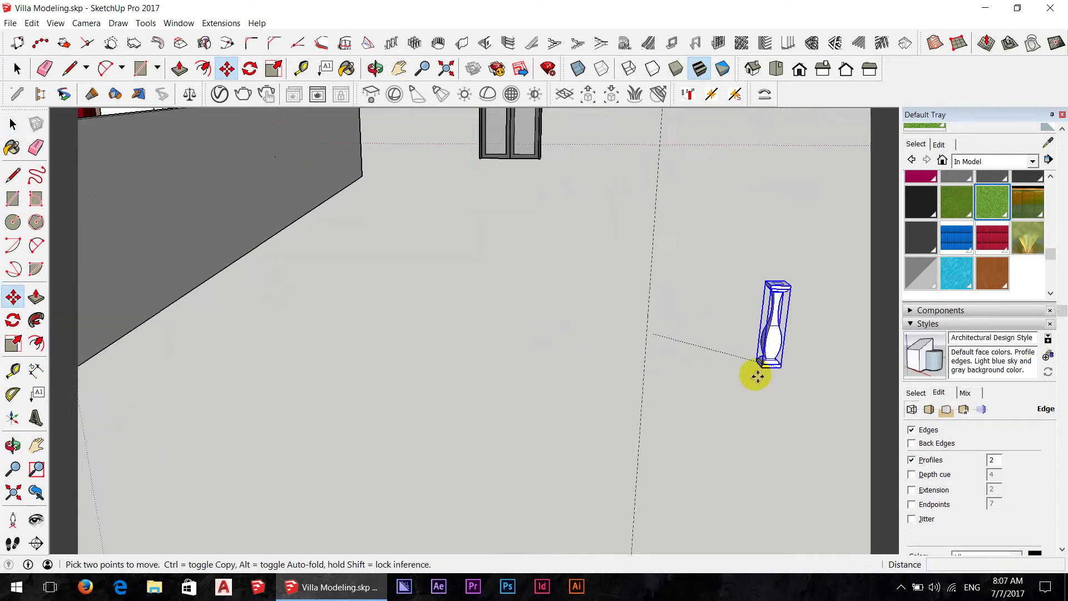
pyautogui.scroll(-2, 749, 370)
pyautogui.scroll(1, 269, 350)
pyautogui.scroll(3, 240, 297)
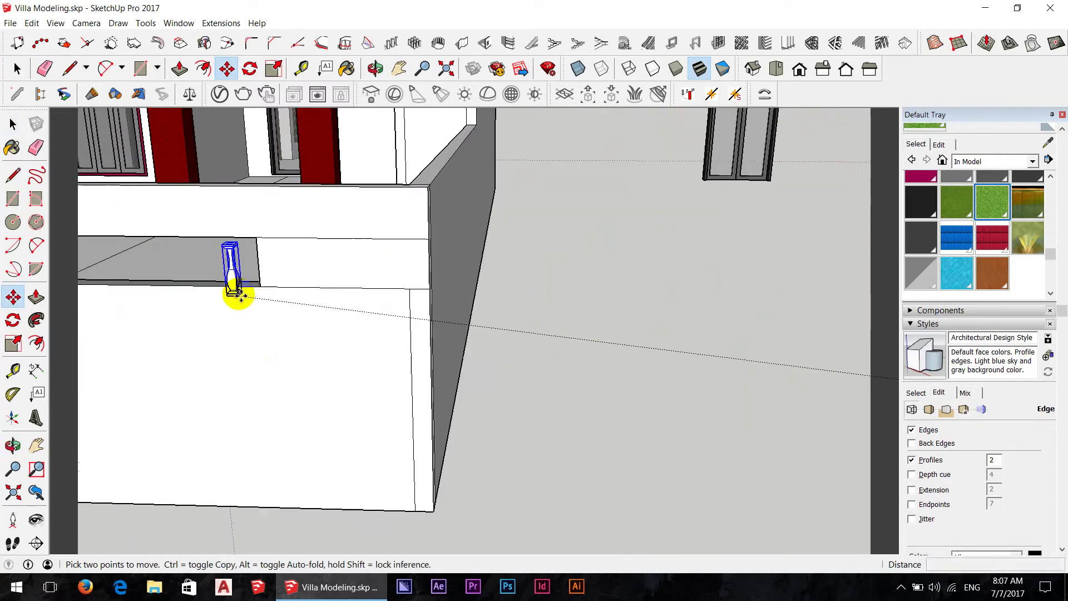
pyautogui.scroll(2, 241, 294)
pyautogui.click(272, 284)
# Step: Place a copy of the baluster further along the wall ledge
pyautogui.scroll(-2, 486, 289)
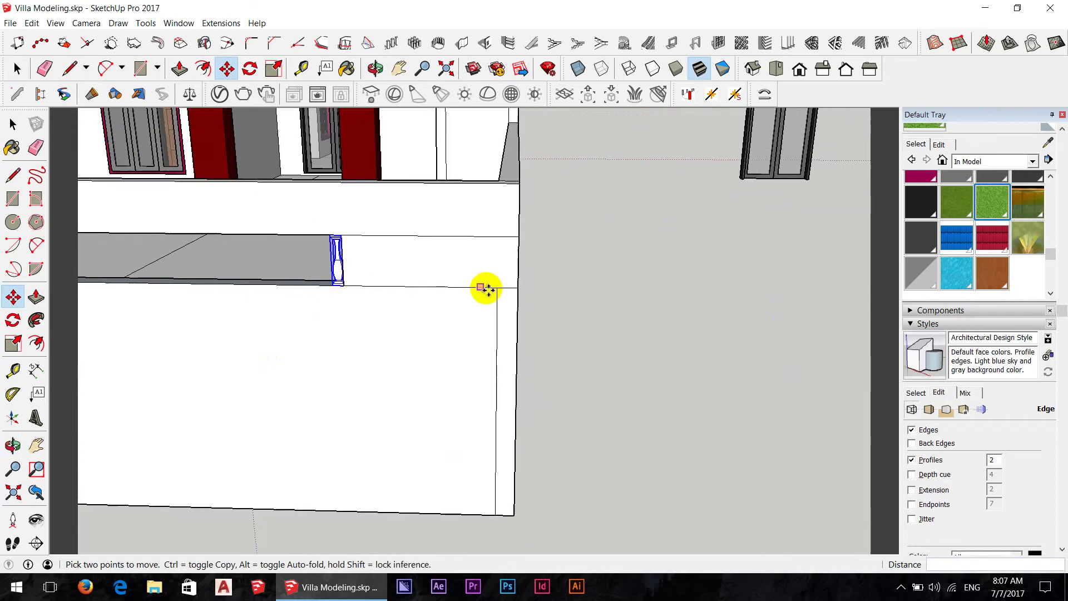
pyautogui.scroll(2, 343, 270)
pyautogui.moveTo(469, 257); pyautogui.dragTo(690, 264, button='middle')
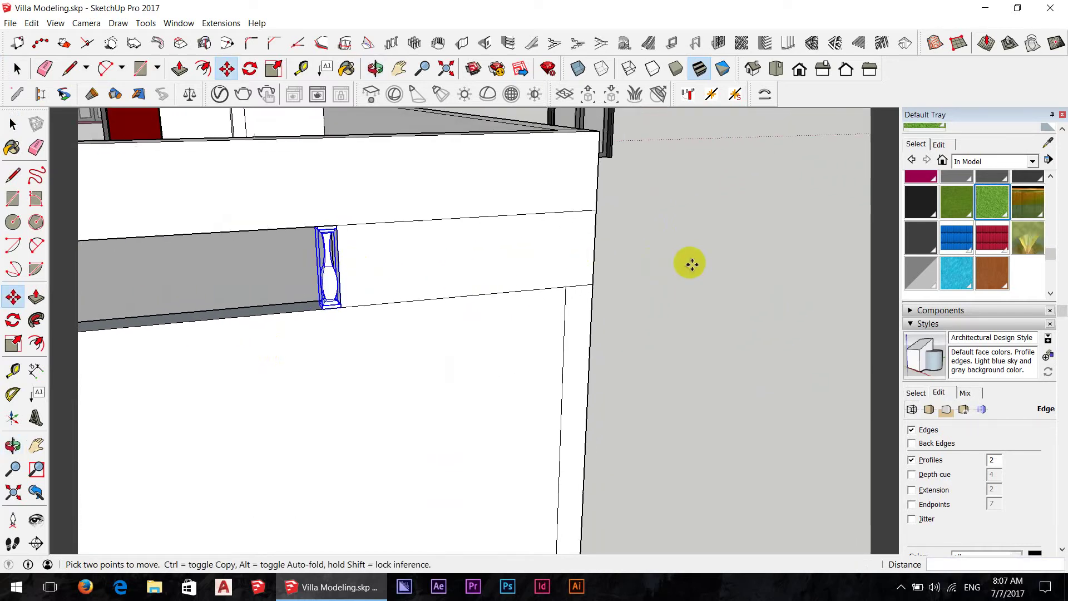
pyautogui.click(324, 313)
pyautogui.press('ctrl')
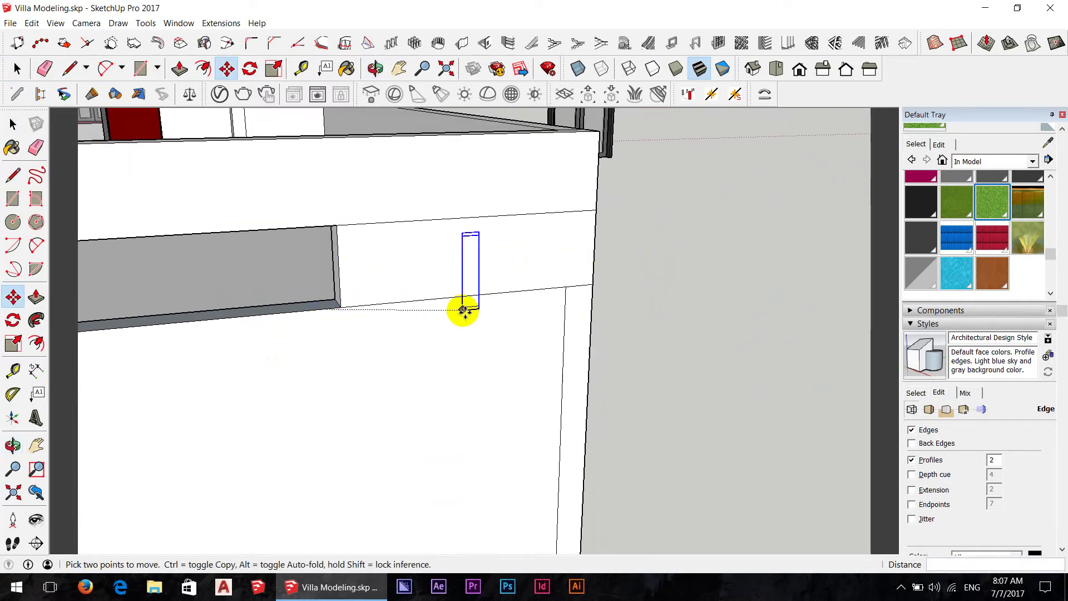
pyautogui.scroll(-2, 460, 310)
pyautogui.scroll(-1, 435, 318)
pyautogui.scroll(-1, 439, 312)
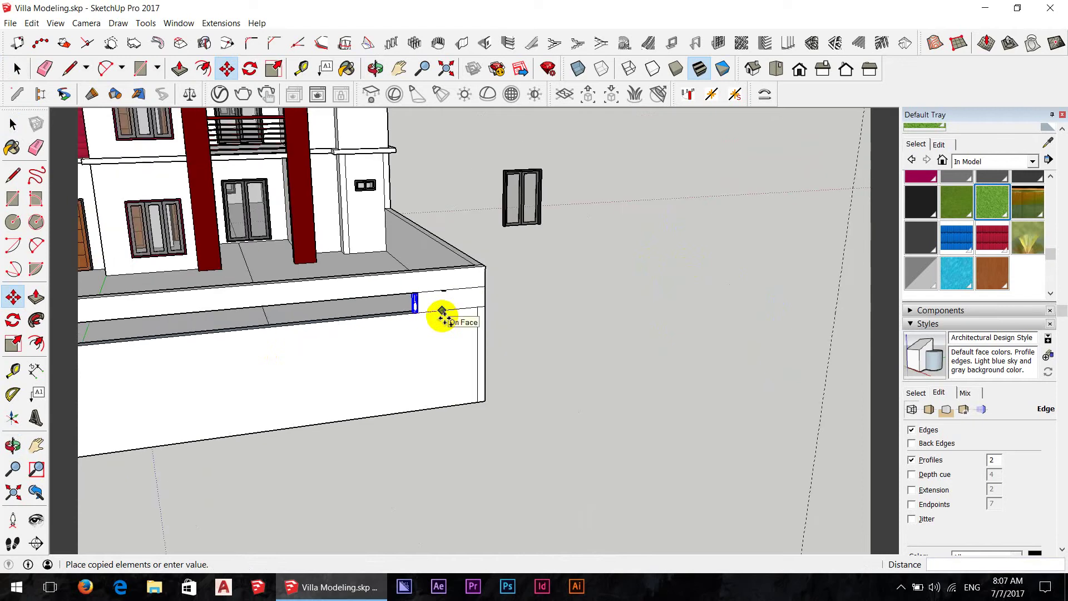
pyautogui.scroll(-1, 439, 317)
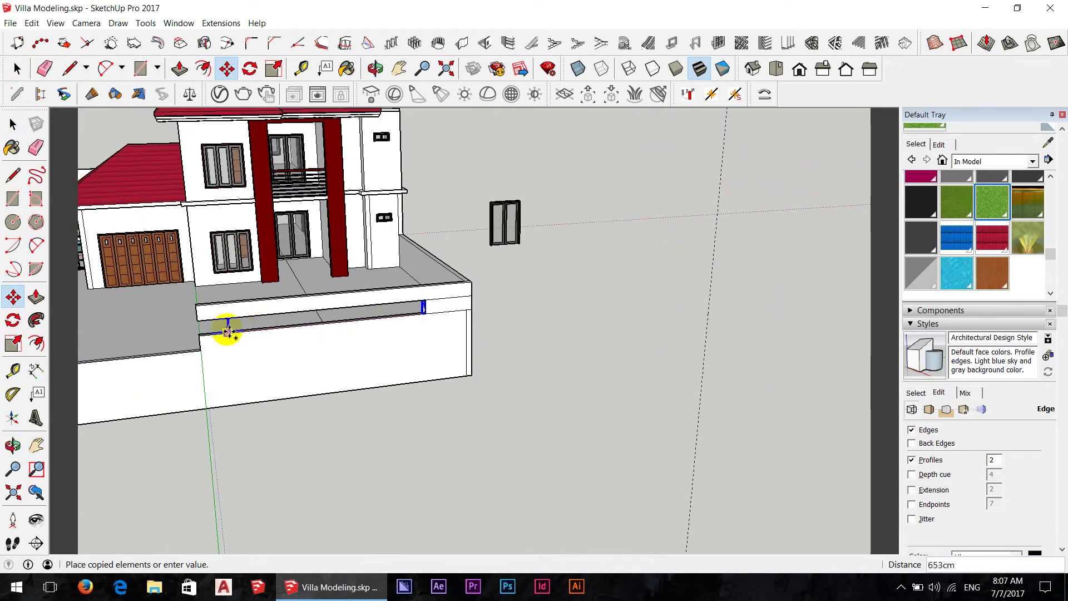
pyautogui.click(276, 329)
pyautogui.moveTo(304, 329); pyautogui.dragTo(189, 326, button='middle')
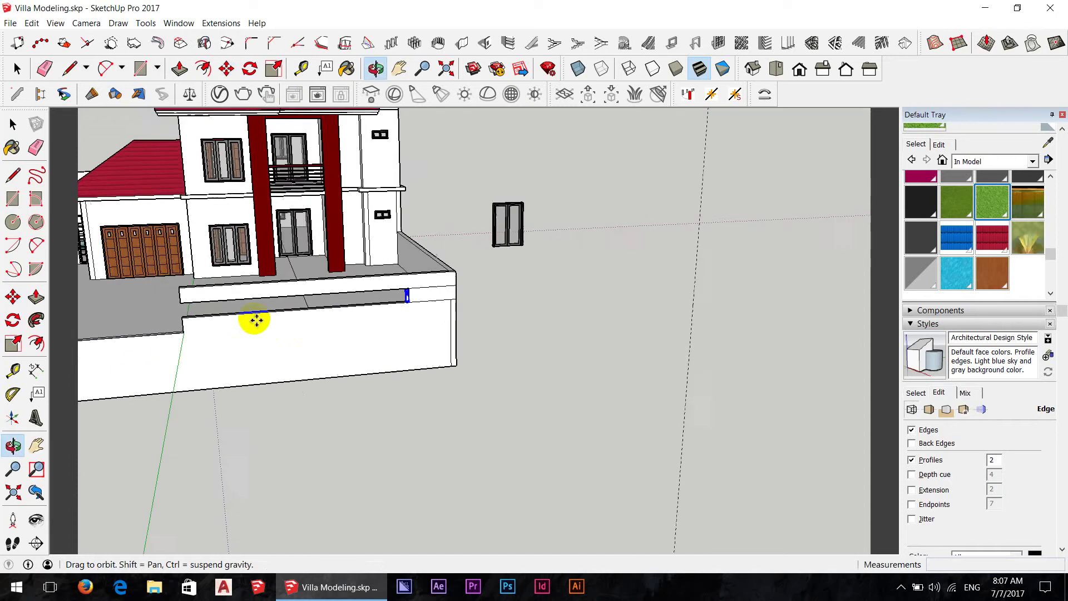
pyautogui.scroll(2, 189, 325)
pyautogui.press('space')
# Step: Measure the distance from the wall corner to the baluster with the Tape Measure
pyautogui.press('t')
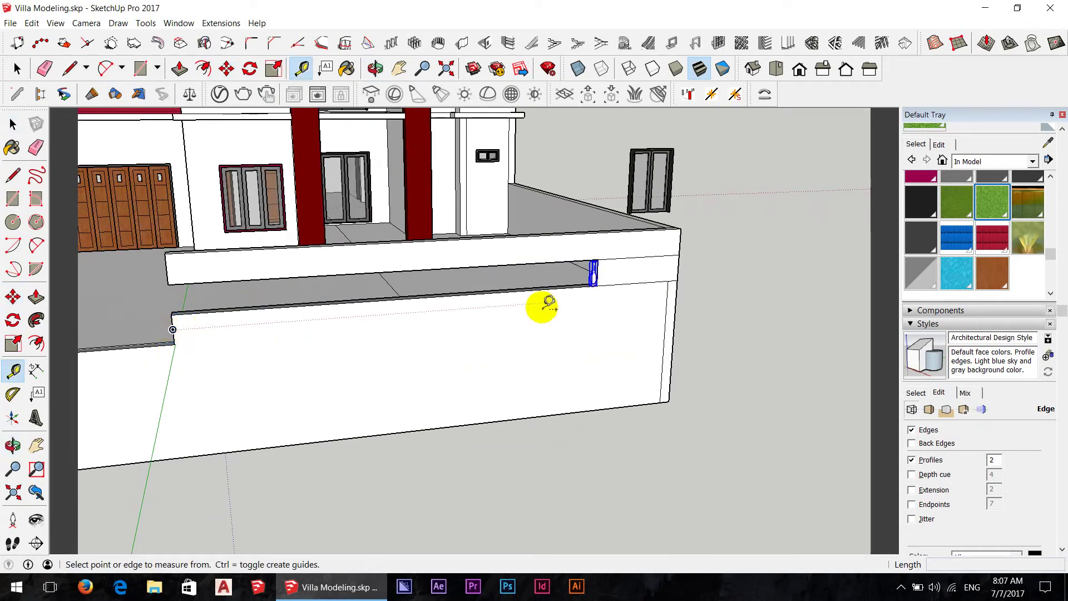
pyautogui.click(176, 329)
pyautogui.write('50')
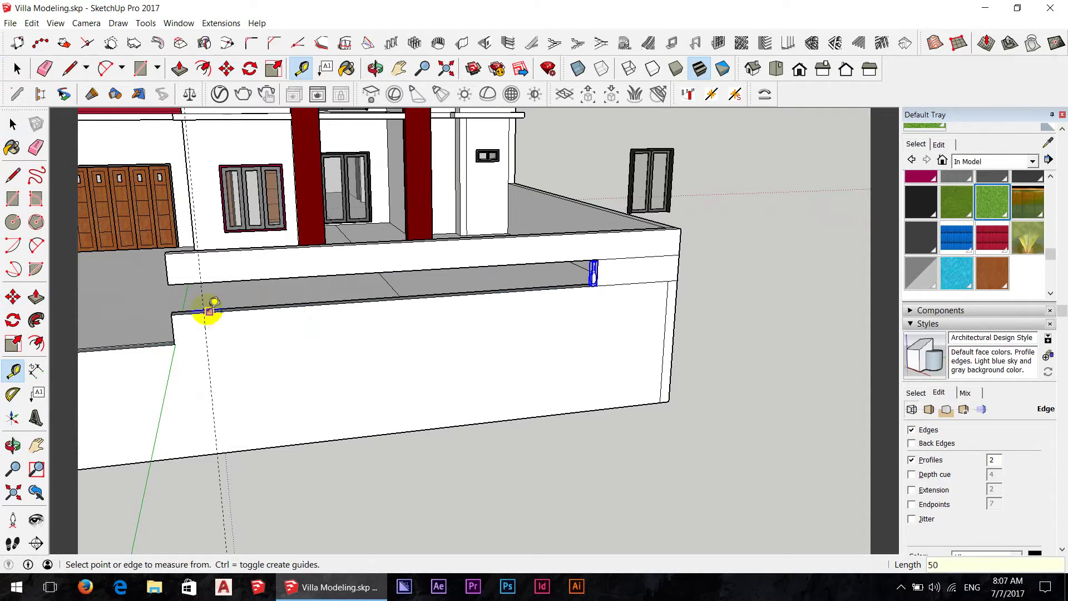
pyautogui.scroll(2, 213, 304)
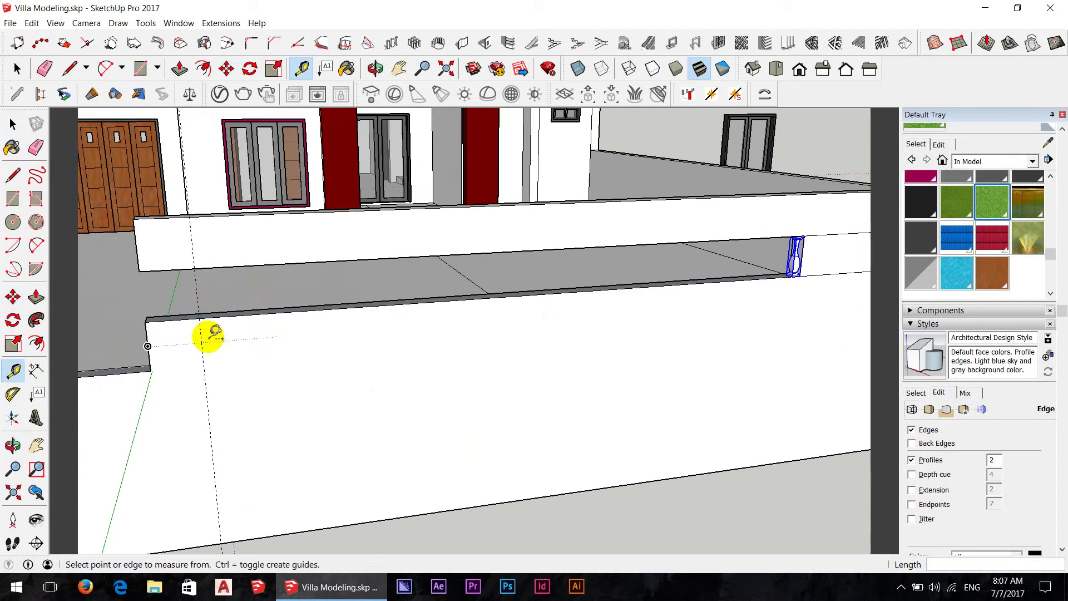
pyautogui.scroll(-1, 215, 333)
pyautogui.click(763, 297)
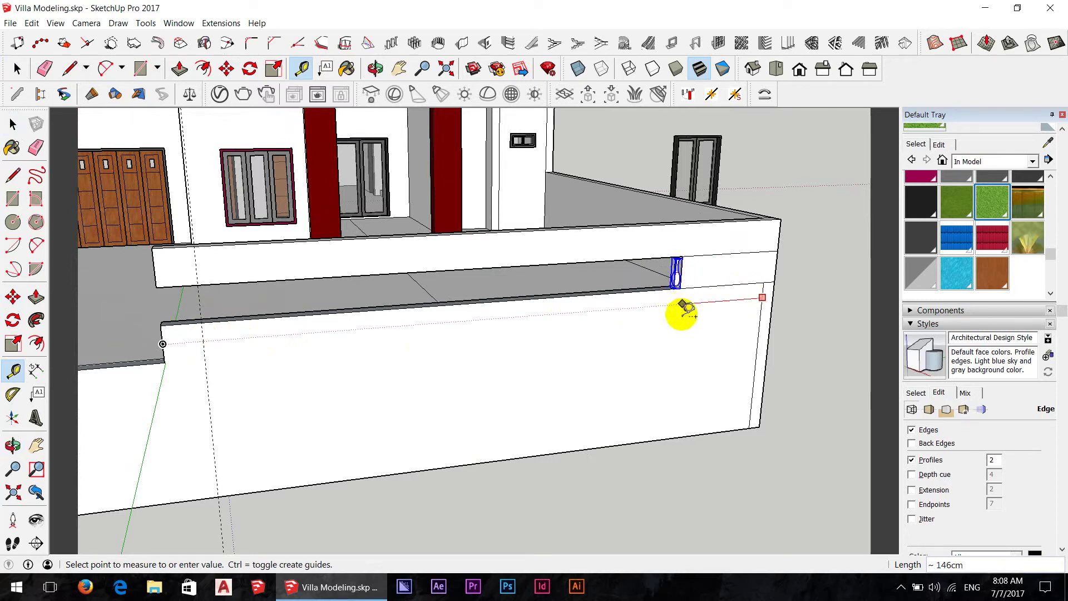
pyautogui.click(681, 272)
pyautogui.press('Escape')
# Step: Place a 150 cm guide measured from the midpoint of the ledge wall's end
pyautogui.scroll(1, 199, 309)
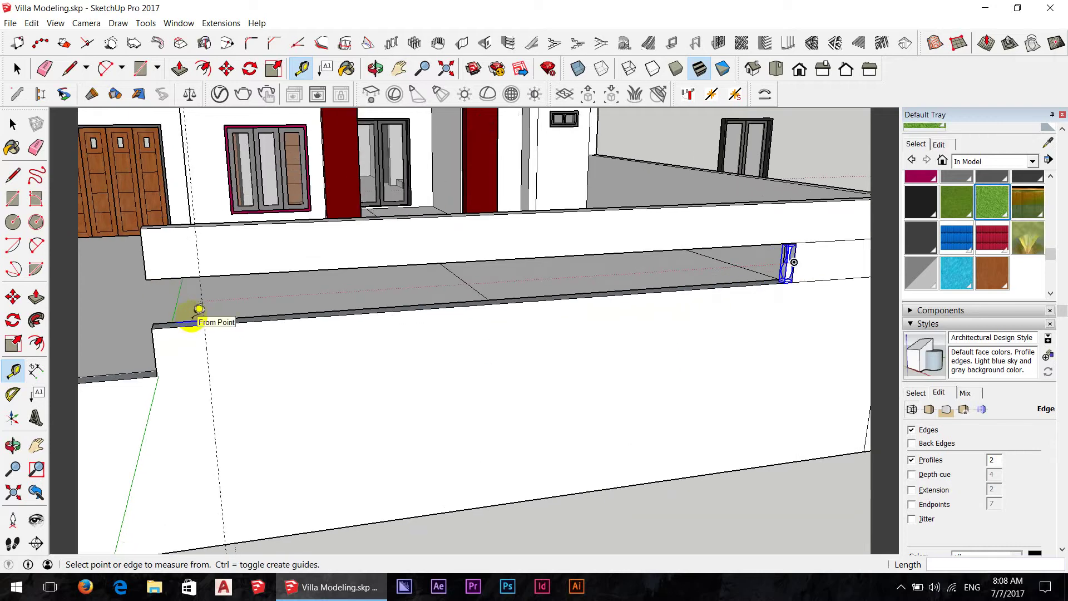
pyautogui.click(159, 354)
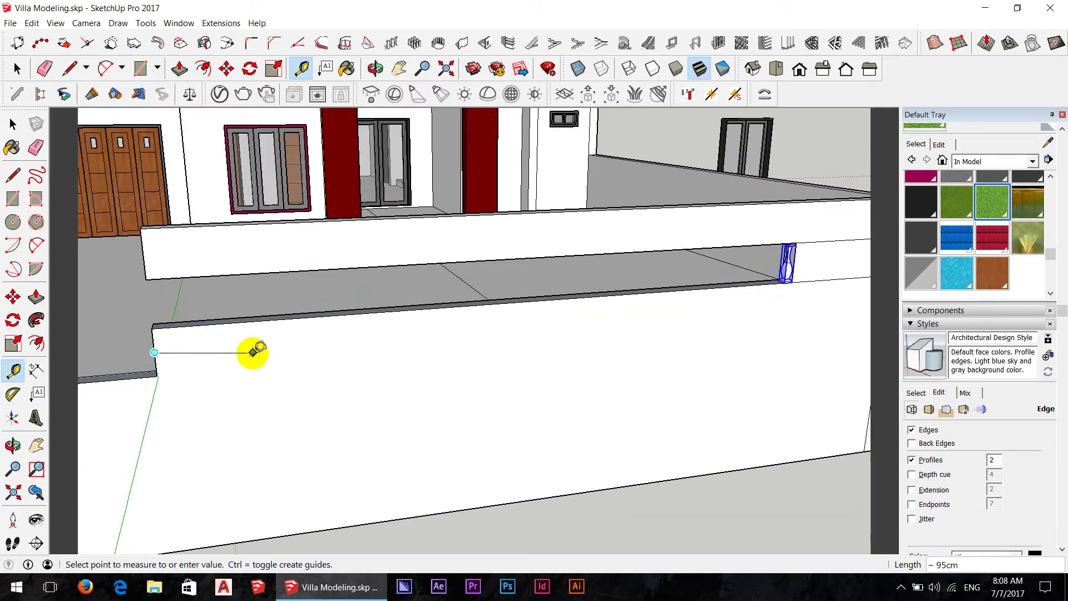
pyautogui.press('space')
pyautogui.press('t')
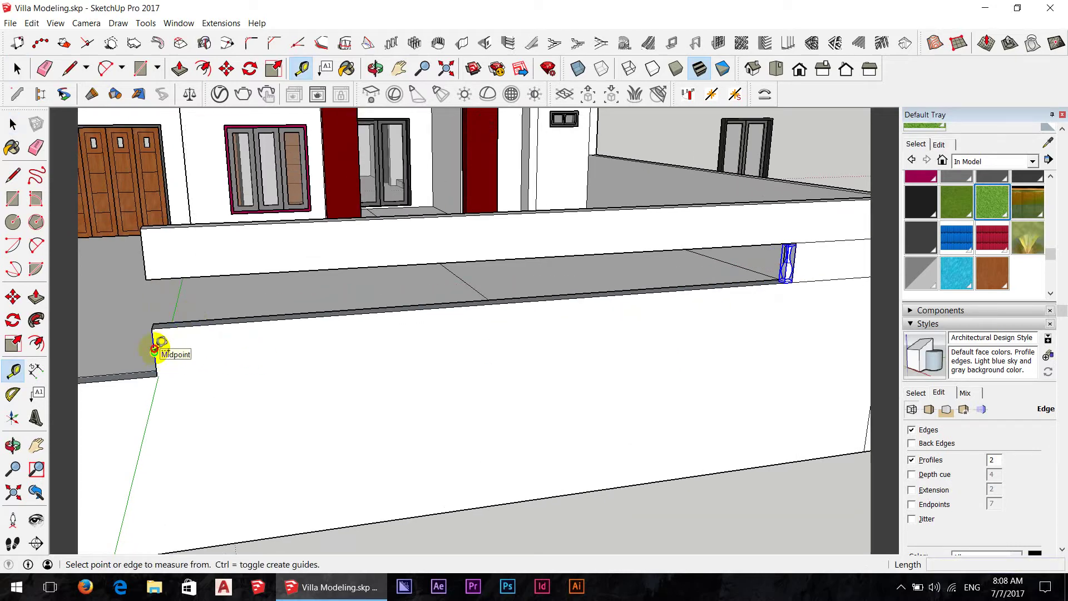
pyautogui.click(155, 350)
pyautogui.write('150')
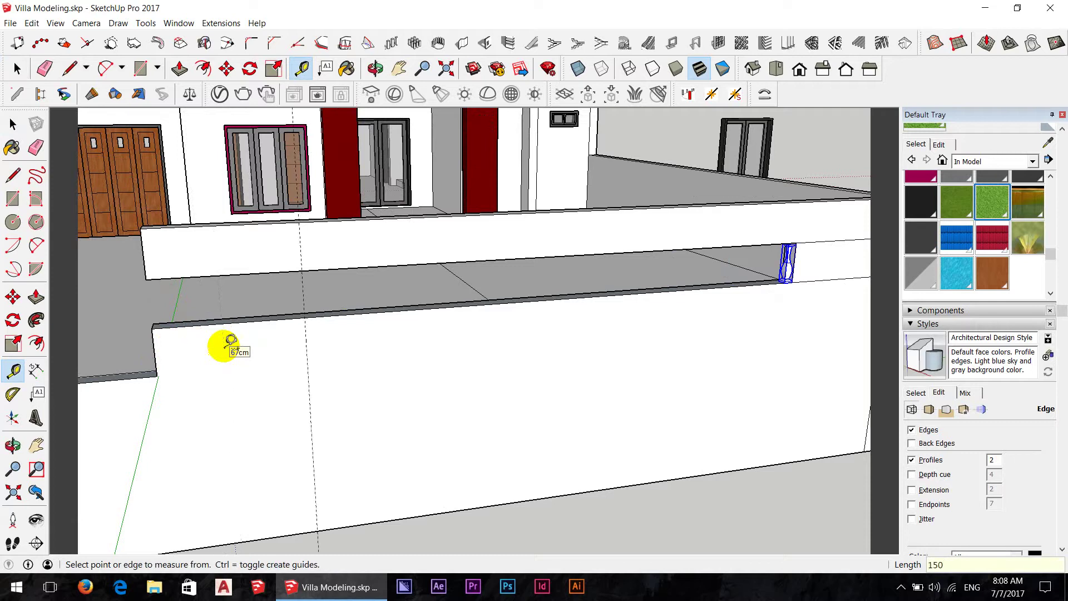
pyautogui.moveTo(293, 264); pyautogui.dragTo(269, 272, button='middle')
# Step: Copy the baluster to the guide line and array it into 30 evenly spaced balusters
pyautogui.press('space')
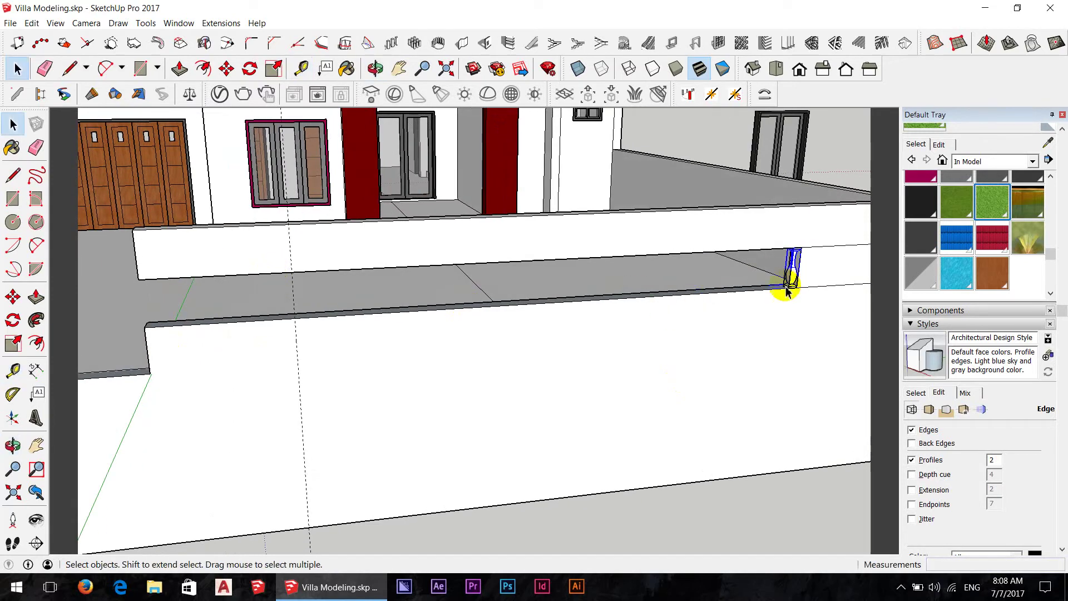
pyautogui.scroll(3, 796, 291)
pyautogui.scroll(2, 795, 288)
pyautogui.scroll(2, 788, 290)
pyautogui.press('m')
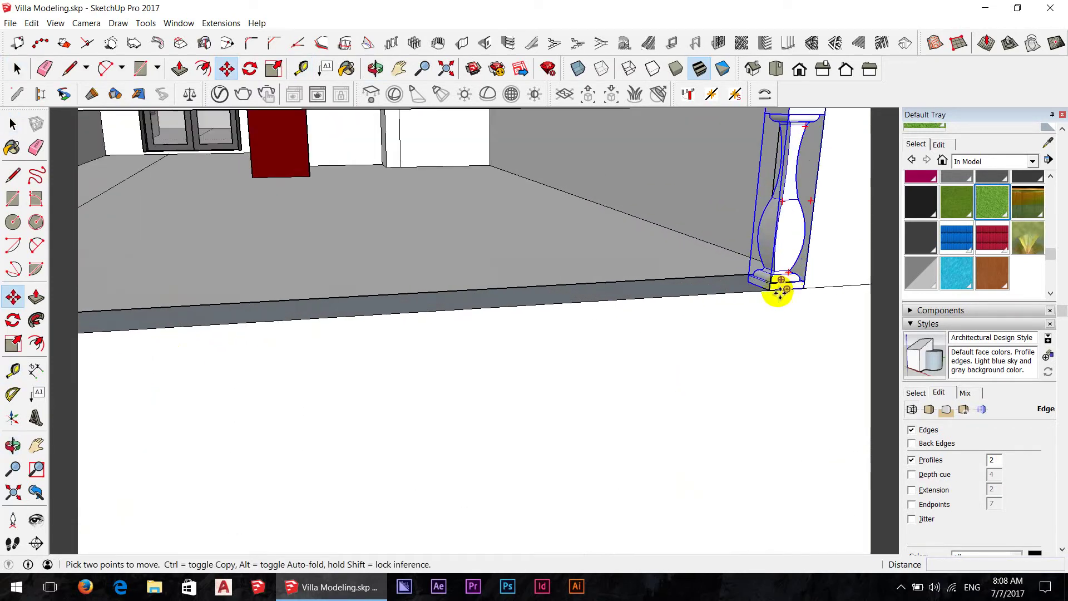
pyautogui.click(775, 291)
pyautogui.press('ctrl')
pyautogui.scroll(-2, 724, 295)
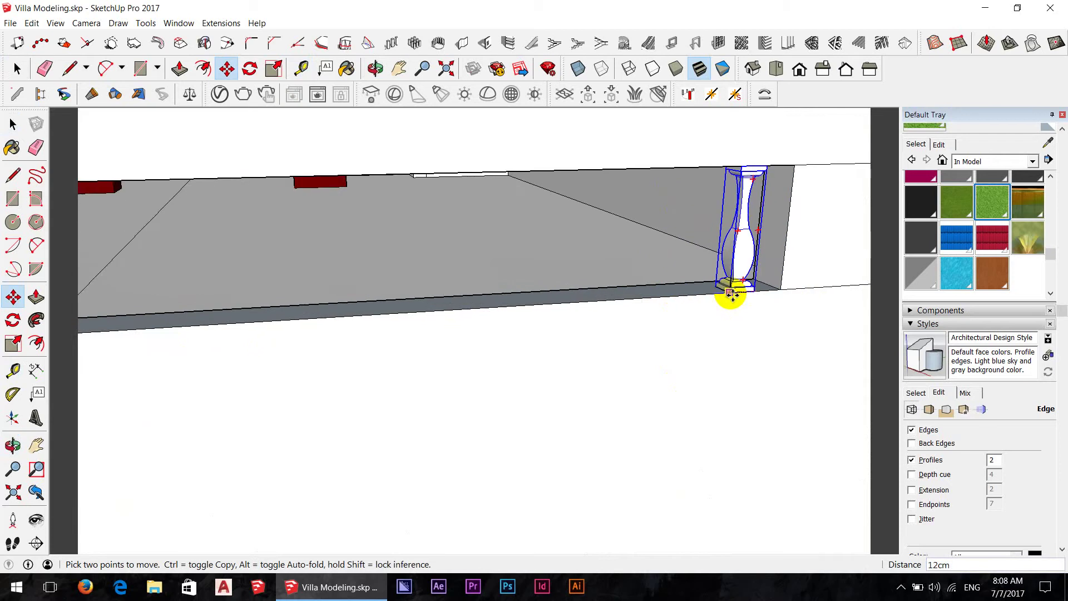
pyautogui.scroll(-3, 714, 301)
pyautogui.scroll(-1, 539, 326)
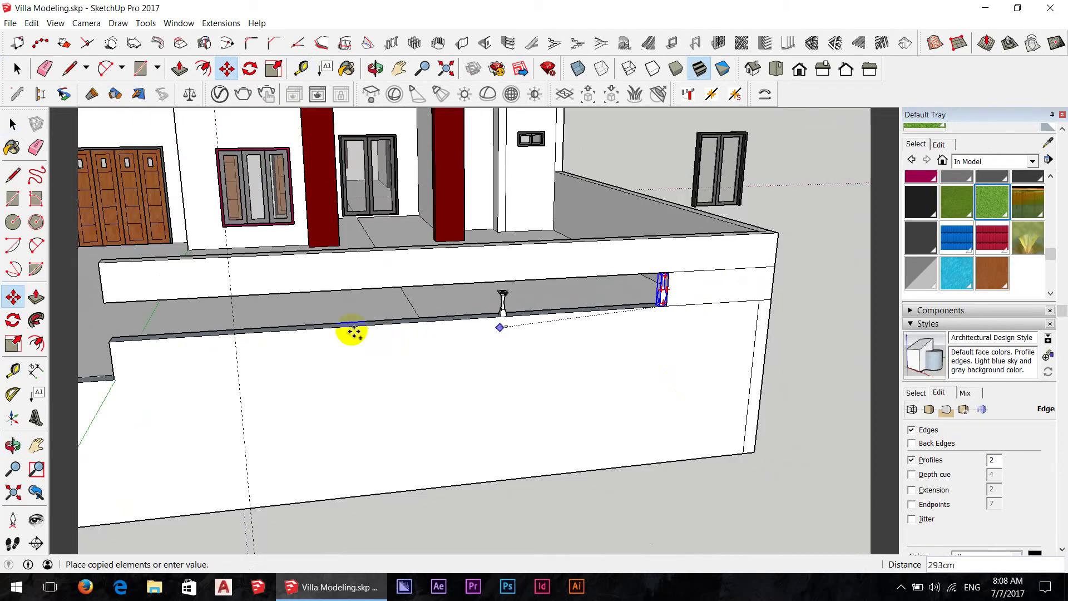
pyautogui.click(237, 334)
pyautogui.write('/30')
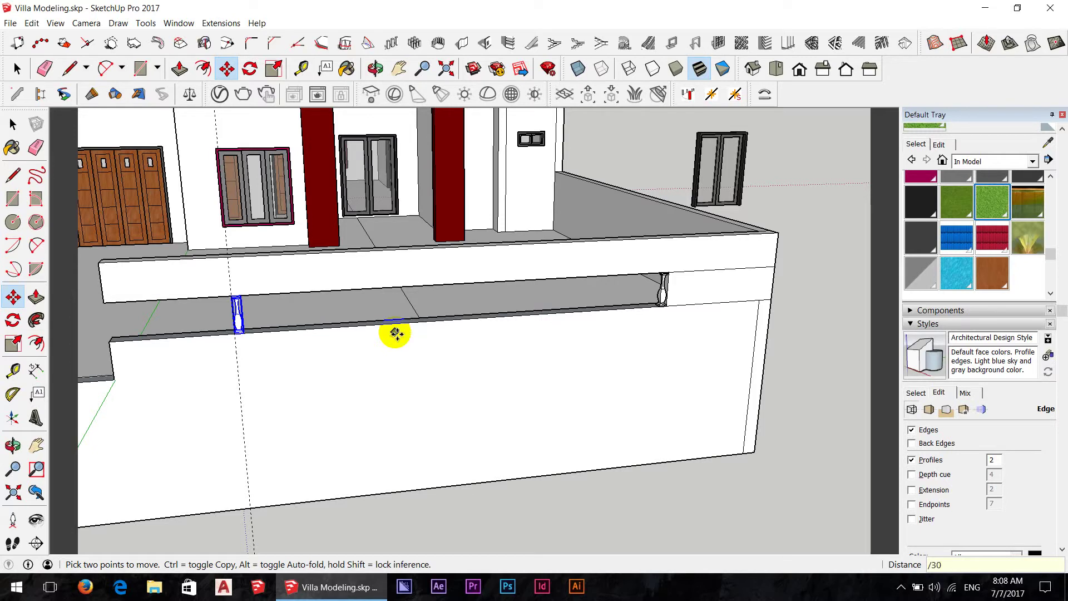
pyautogui.press('Return')
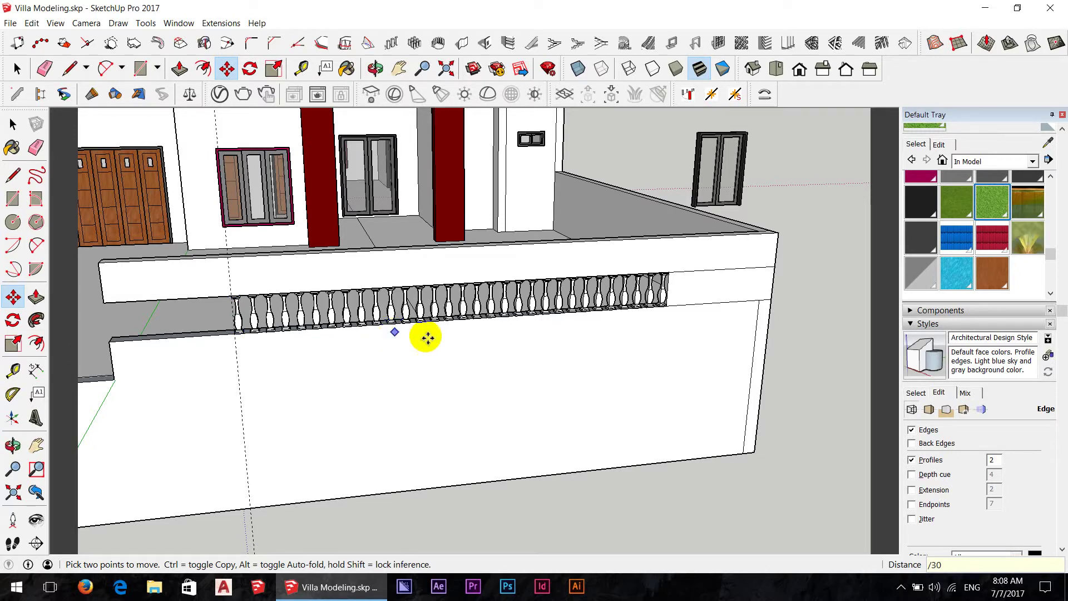
# Step: Orbit around the terrace to inspect the new baluster row from several angles
pyautogui.moveTo(427, 338)
pyautogui.mouseDown(button='middle')
pyautogui.moveTo(468, 303)
pyautogui.moveTo(287, 275)
pyautogui.moveTo(112, 274)
pyautogui.moveTo(587, 263)
pyautogui.moveTo(722, 274)
pyautogui.moveTo(603, 274)
pyautogui.mouseUp(button='middle')
pyautogui.scroll(5, 342, 311)
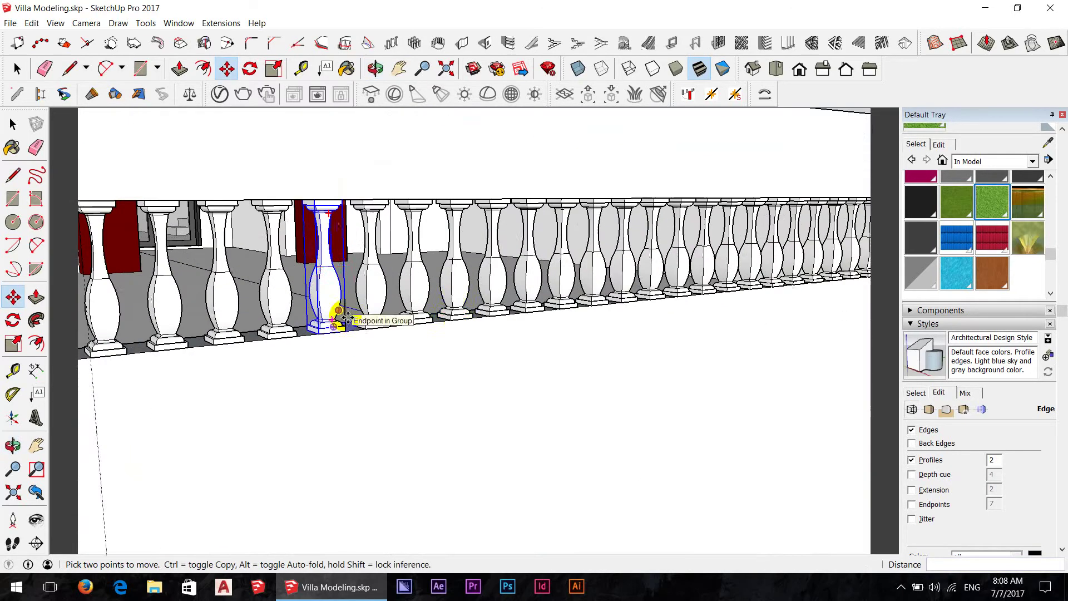
pyautogui.moveTo(447, 317)
pyautogui.mouseDown(button='middle')
pyautogui.moveTo(246, 317)
pyautogui.moveTo(317, 329)
pyautogui.mouseUp(button='middle')
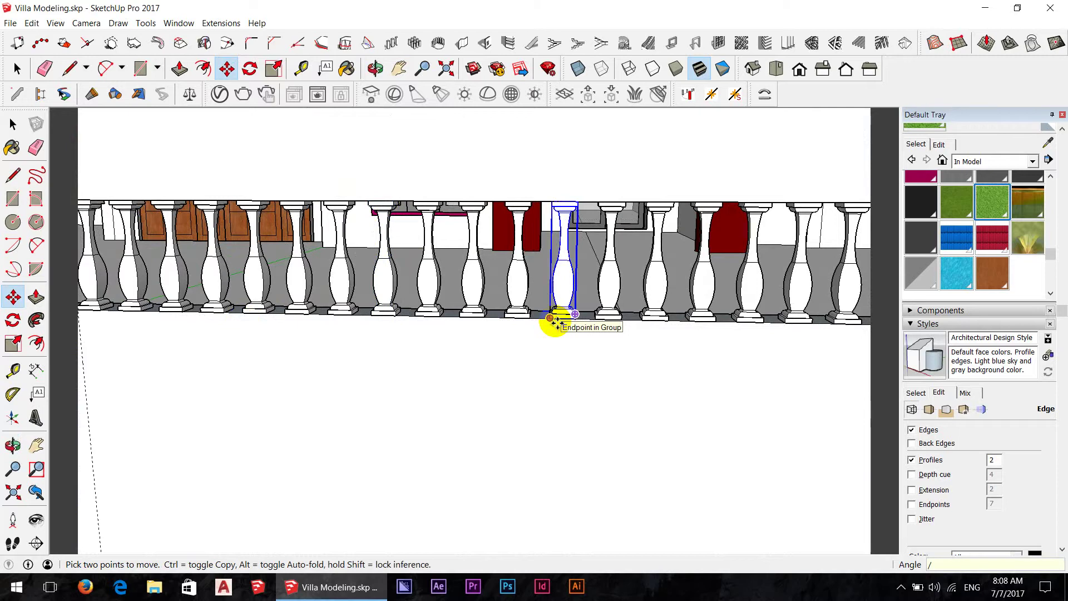
pyautogui.scroll(-2, 554, 326)
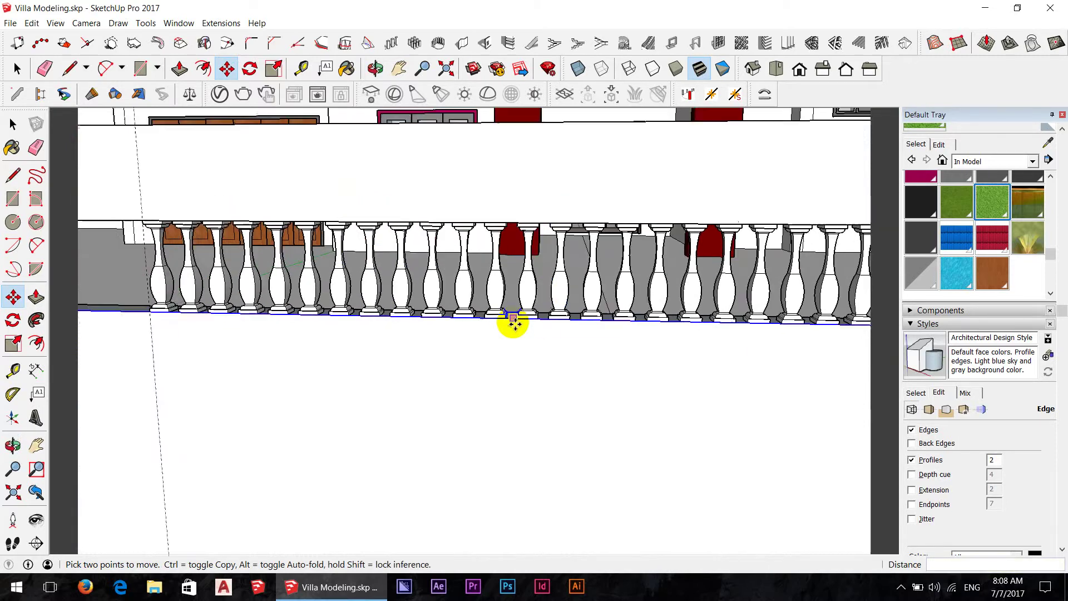
pyautogui.scroll(-3, 512, 323)
pyautogui.scroll(-1, 513, 327)
pyautogui.scroll(-2, 412, 322)
pyautogui.moveTo(466, 322)
pyautogui.mouseDown(button='middle')
pyautogui.moveTo(613, 327)
pyautogui.moveTo(529, 330)
pyautogui.mouseUp(button='middle')
pyautogui.scroll(2, 615, 317)
pyautogui.scroll(3, 615, 326)
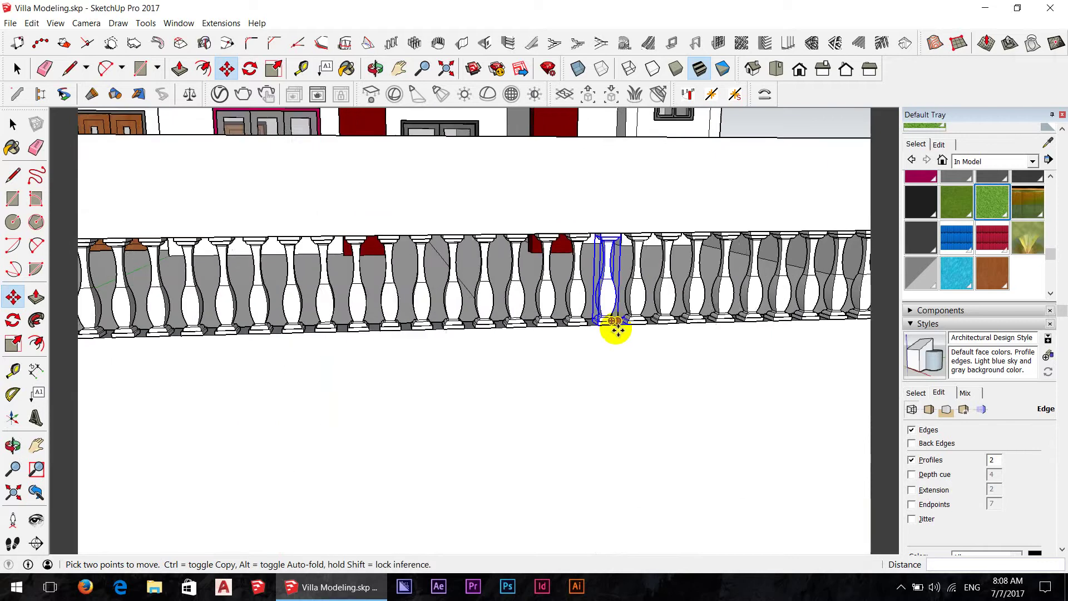
pyautogui.scroll(3, 617, 336)
pyautogui.moveTo(625, 319)
pyautogui.mouseDown(button='middle')
pyautogui.moveTo(482, 310)
pyautogui.moveTo(377, 319)
pyautogui.moveTo(429, 423)
pyautogui.moveTo(720, 417)
pyautogui.mouseUp(button='middle')
pyautogui.scroll(-2, 699, 353)
pyautogui.scroll(-3, 639, 322)
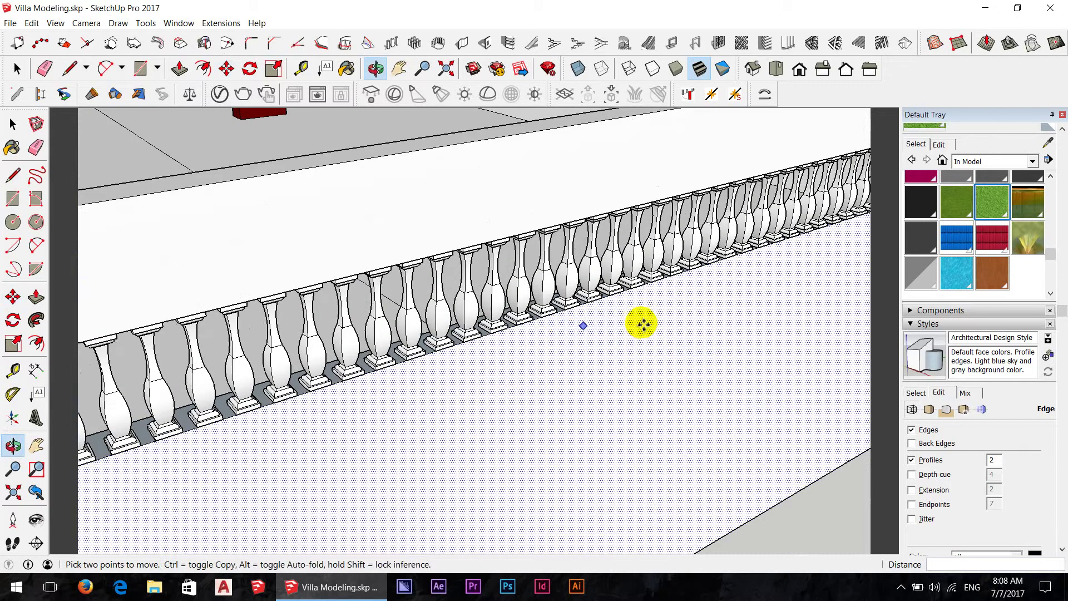
pyautogui.scroll(-2, 624, 329)
pyautogui.moveTo(625, 328)
pyautogui.mouseDown(button='middle')
pyautogui.moveTo(310, 310)
pyautogui.moveTo(353, 279)
pyautogui.moveTo(418, 298)
pyautogui.mouseUp(button='middle')
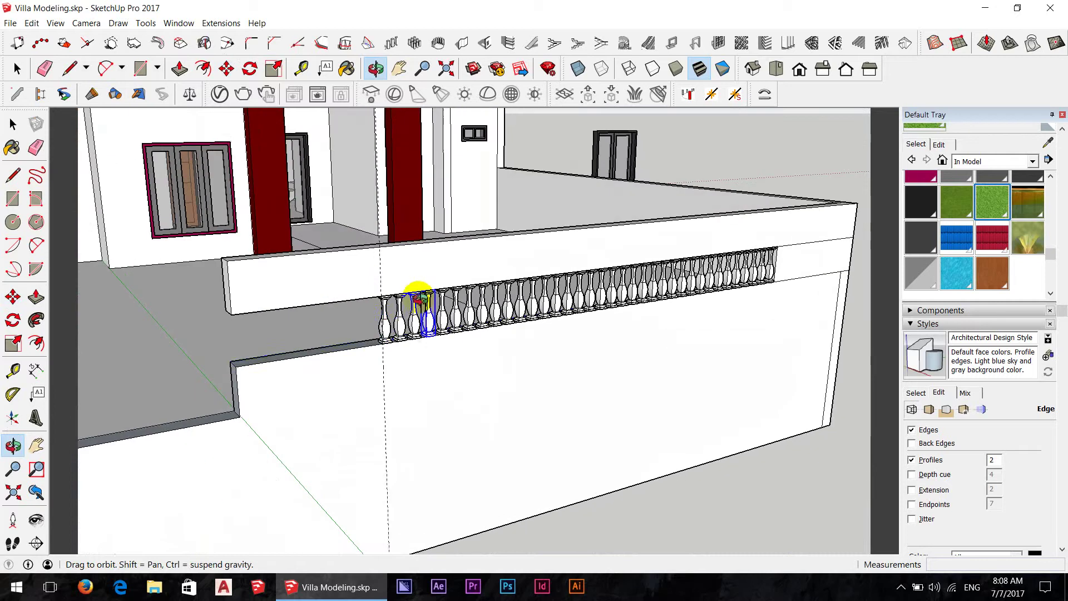
# Step: Orbit around the terrace wall to bring its right end into view
pyautogui.moveTo(457, 338); pyautogui.dragTo(752, 358, button='middle')
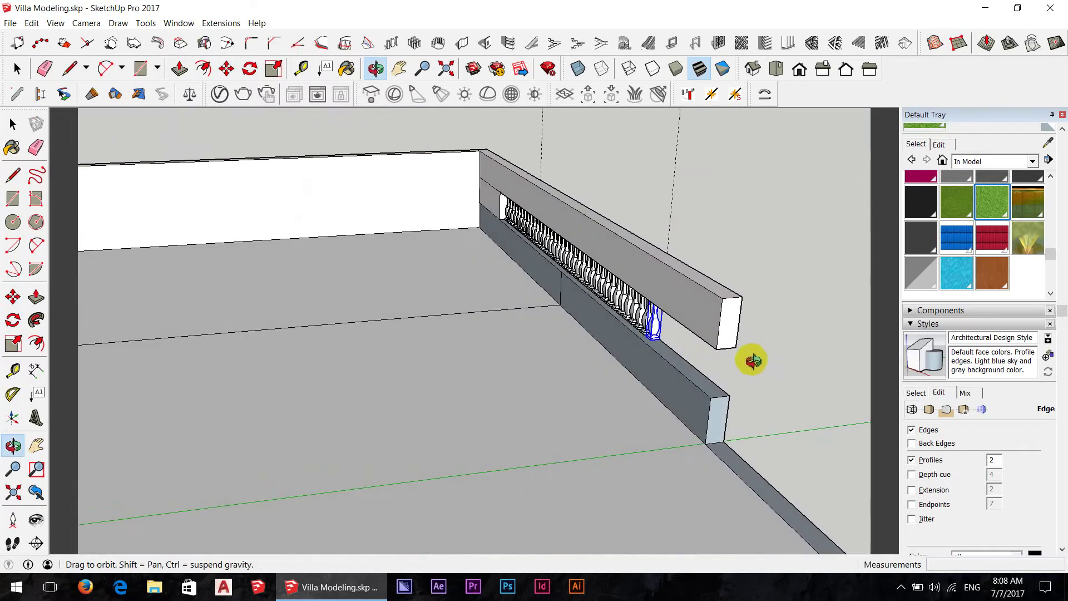
pyautogui.press('m')
pyautogui.moveTo(585, 339)
pyautogui.mouseDown(button='middle')
pyautogui.moveTo(686, 357)
pyautogui.moveTo(695, 368)
pyautogui.moveTo(649, 341)
pyautogui.moveTo(669, 398)
pyautogui.moveTo(737, 382)
pyautogui.moveTo(749, 411)
pyautogui.mouseUp(button='middle')
pyautogui.scroll(2, 660, 405)
pyautogui.scroll(2, 660, 406)
pyautogui.scroll(1, 749, 410)
pyautogui.click(678, 424)
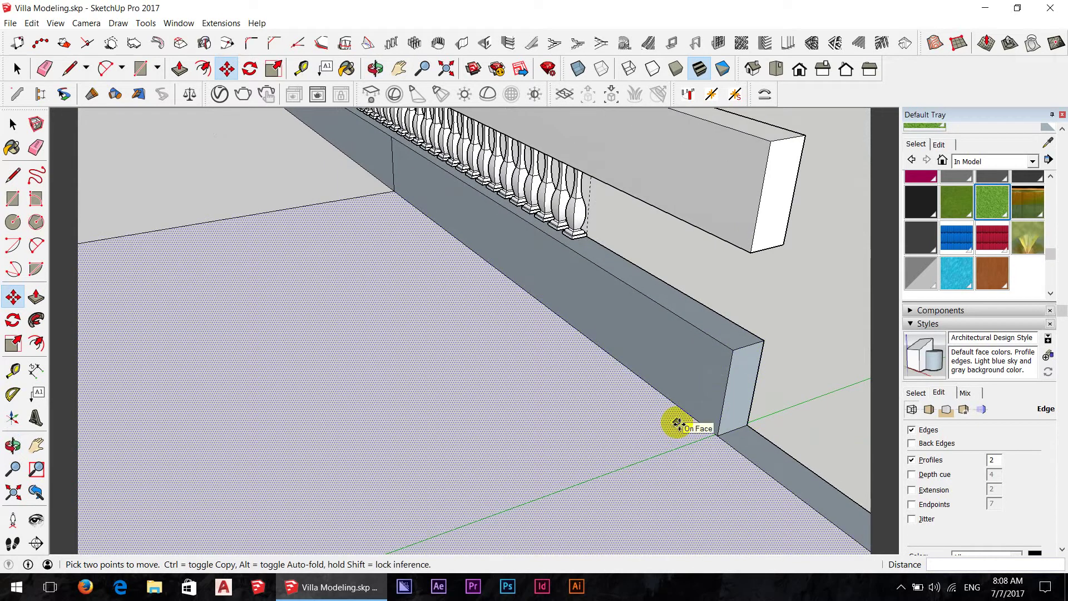
pyautogui.moveTo(708, 436)
pyautogui.mouseDown(button='middle')
pyautogui.moveTo(716, 410)
pyautogui.moveTo(720, 429)
pyautogui.moveTo(693, 415)
pyautogui.mouseUp(button='middle')
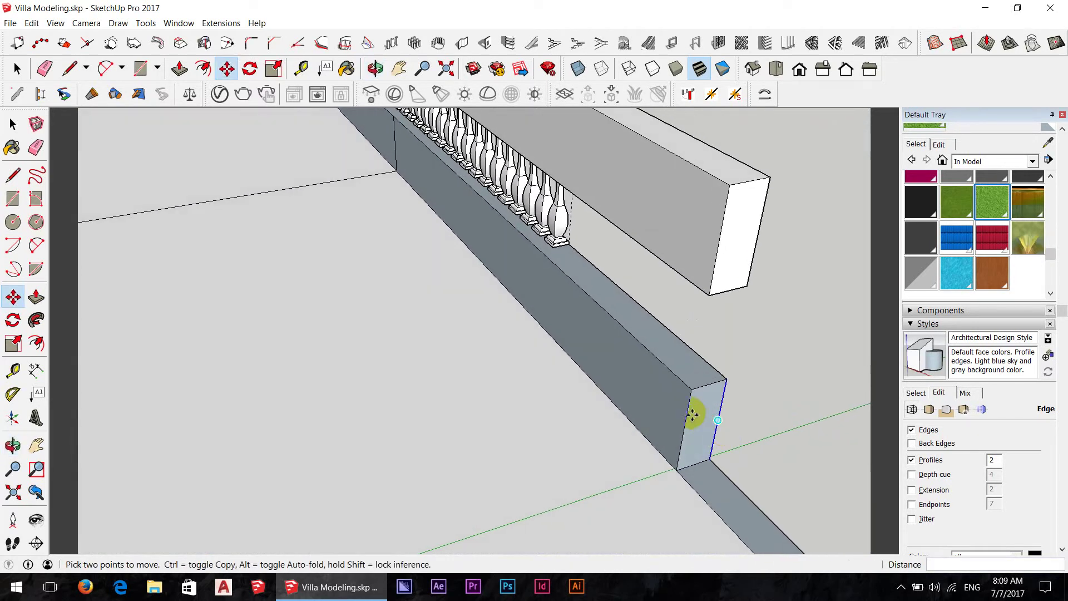
# Step: Mark 20 cm in from the wall end and raise that pier up to the top beam
pyautogui.press('t')
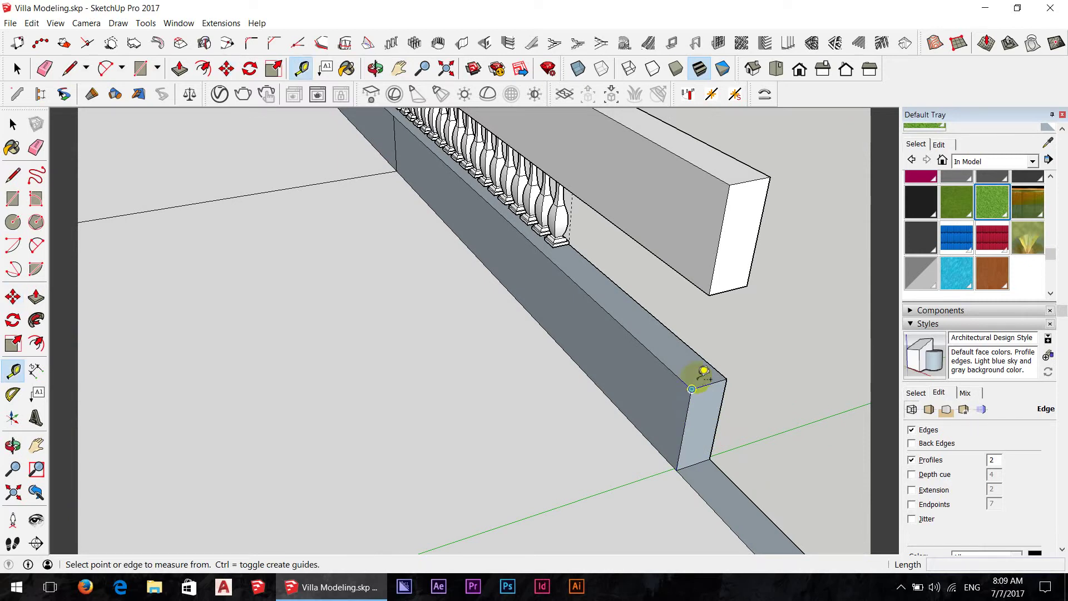
pyautogui.click(709, 383)
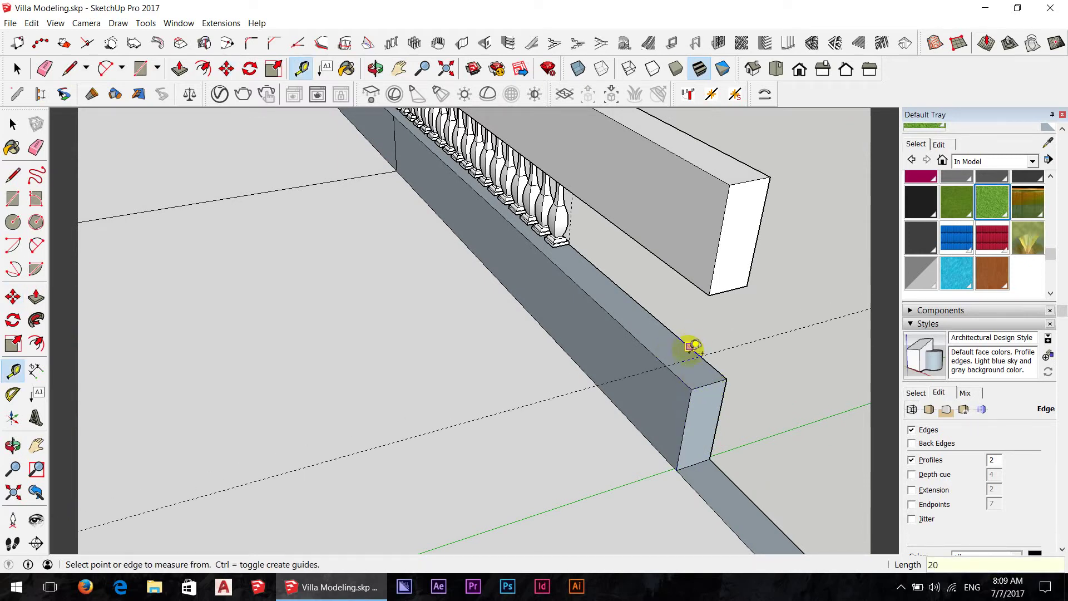
pyautogui.press('l')
pyautogui.click(665, 366)
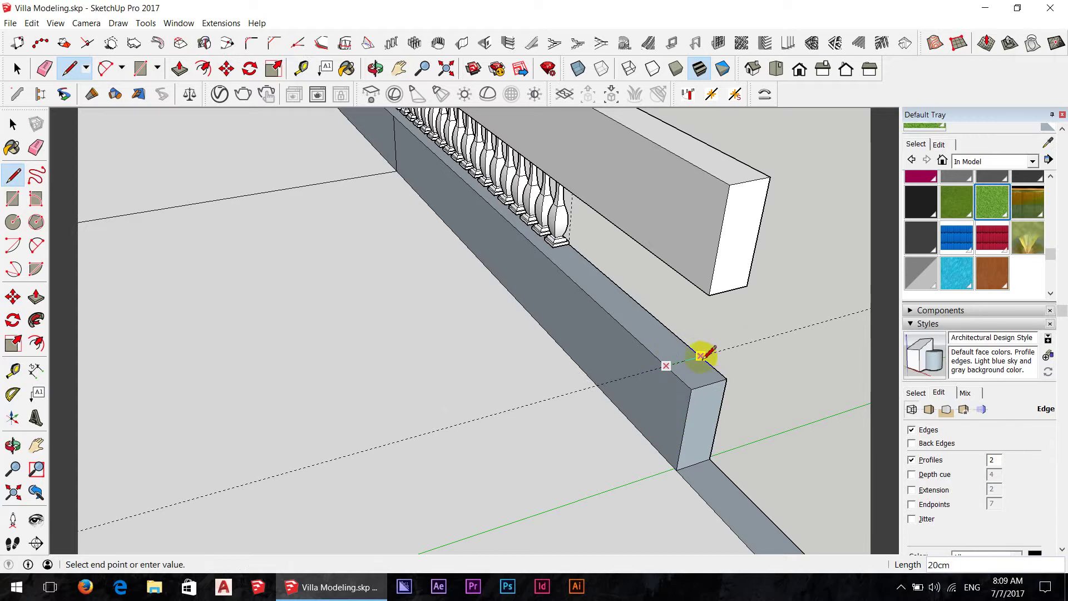
pyautogui.press('p')
pyautogui.moveTo(704, 383); pyautogui.dragTo(715, 174)
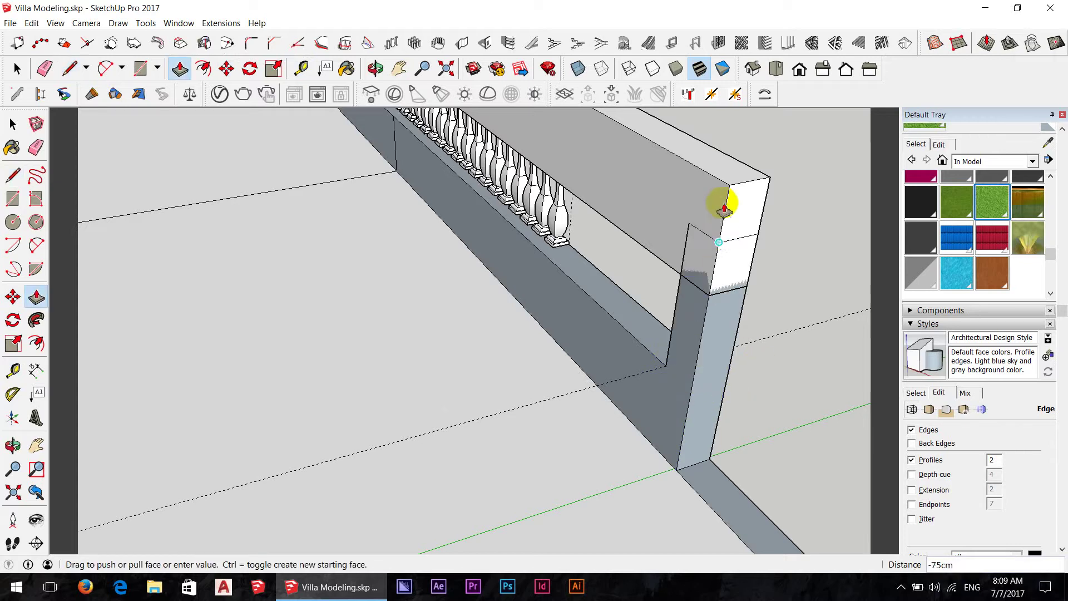
# Step: Raise the wall section at the opposite end of the balustrade up to the beam
pyautogui.moveTo(739, 275); pyautogui.dragTo(744, 282, button='middle')
pyautogui.write('-100')
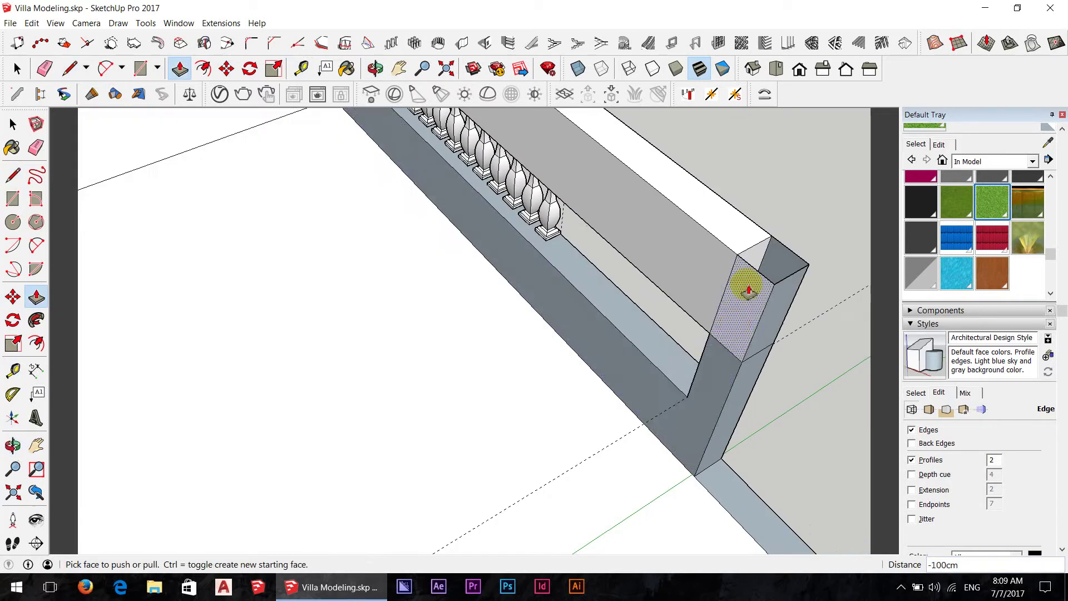
pyautogui.moveTo(686, 375)
pyautogui.mouseDown(button='middle')
pyautogui.moveTo(720, 366)
pyautogui.moveTo(167, 315)
pyautogui.mouseUp(button='middle')
pyautogui.scroll(3, 275, 375)
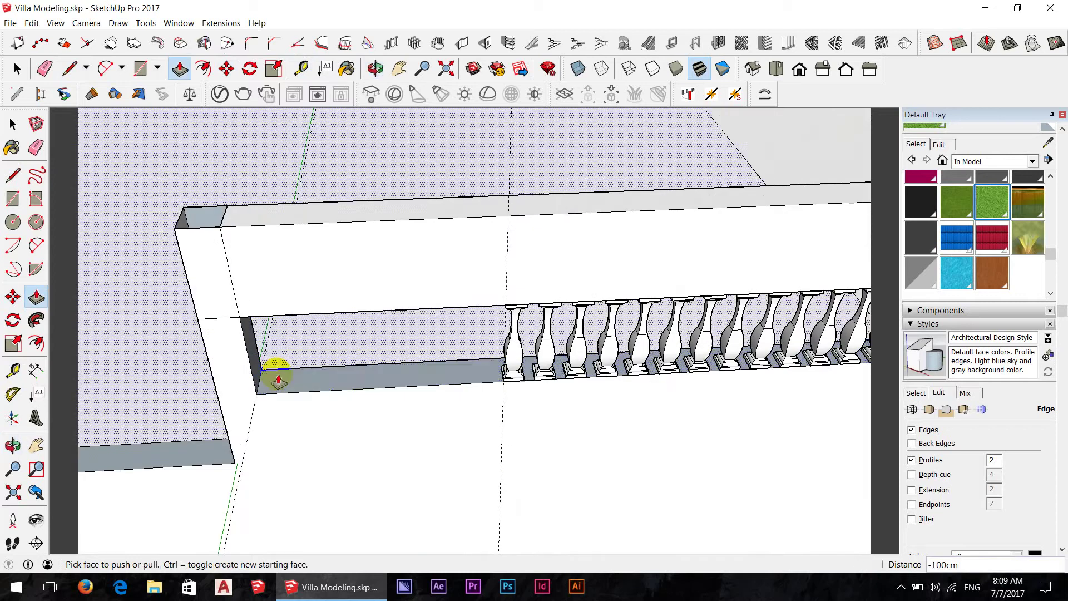
pyautogui.moveTo(255, 358)
pyautogui.mouseDown()
pyautogui.moveTo(463, 417)
pyautogui.moveTo(496, 401)
pyautogui.mouseUp()
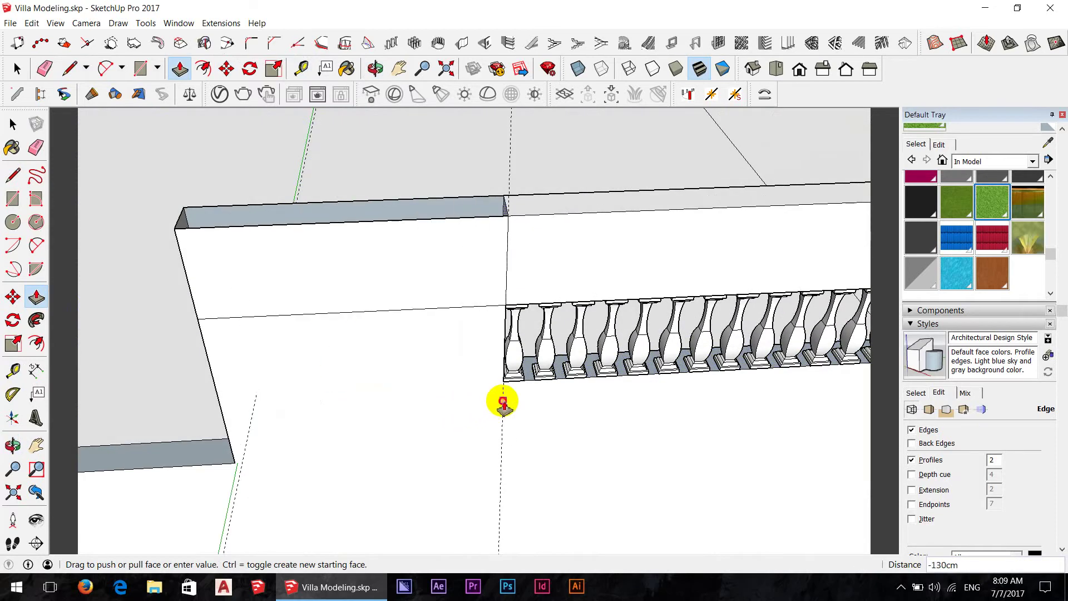
pyautogui.moveTo(501, 400)
pyautogui.mouseDown(button='middle')
pyautogui.moveTo(584, 389)
pyautogui.moveTo(548, 429)
pyautogui.moveTo(537, 334)
pyautogui.mouseUp(button='middle')
pyautogui.scroll(3, 537, 334)
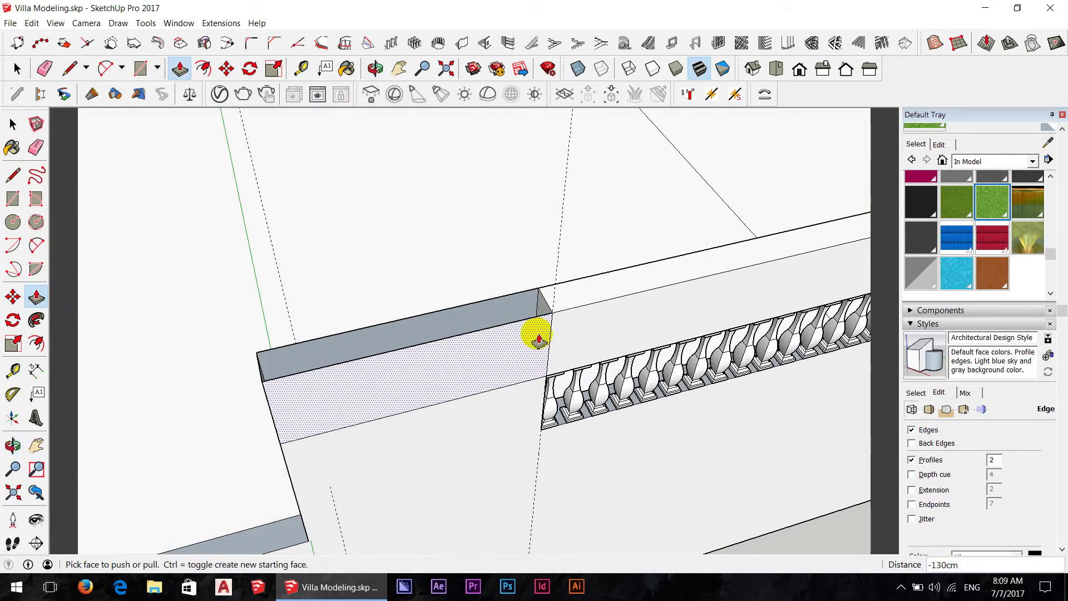
# Step: Draw a closing line across the raised face, clean up edges, and check the wall
pyautogui.press('l')
pyautogui.click(538, 286)
pyautogui.click(551, 312)
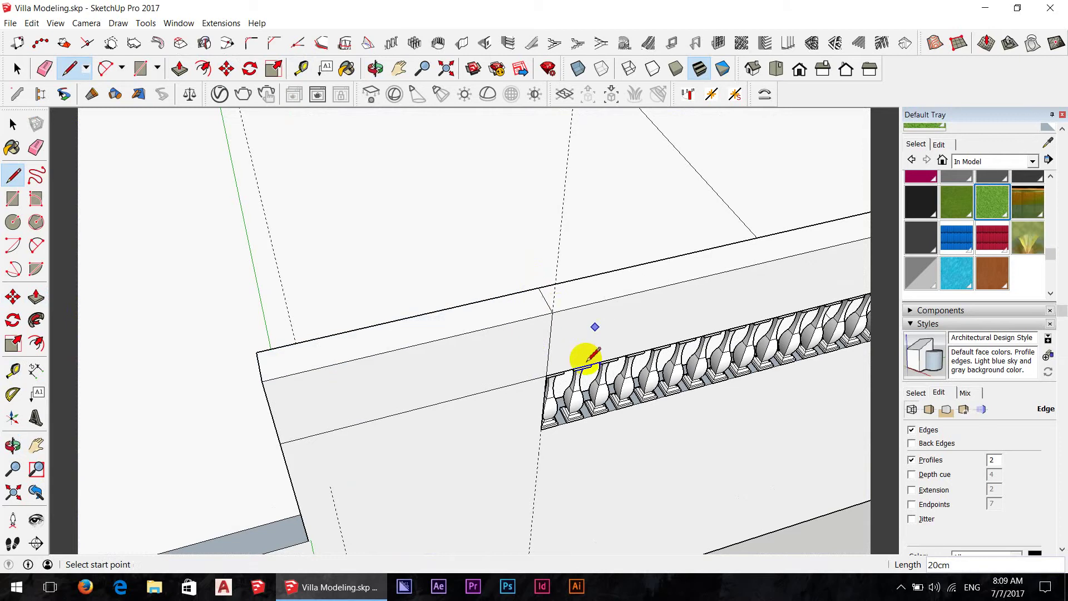
pyautogui.scroll(-2, 499, 349)
pyautogui.scroll(2, 499, 337)
pyautogui.press('e')
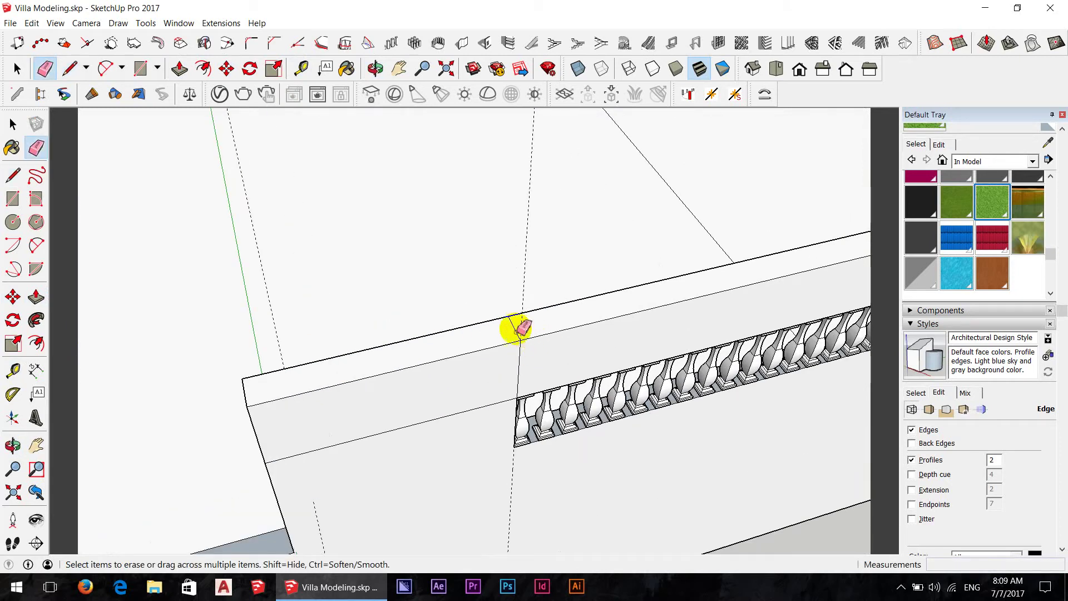
pyautogui.moveTo(534, 371); pyautogui.dragTo(508, 295, button='middle')
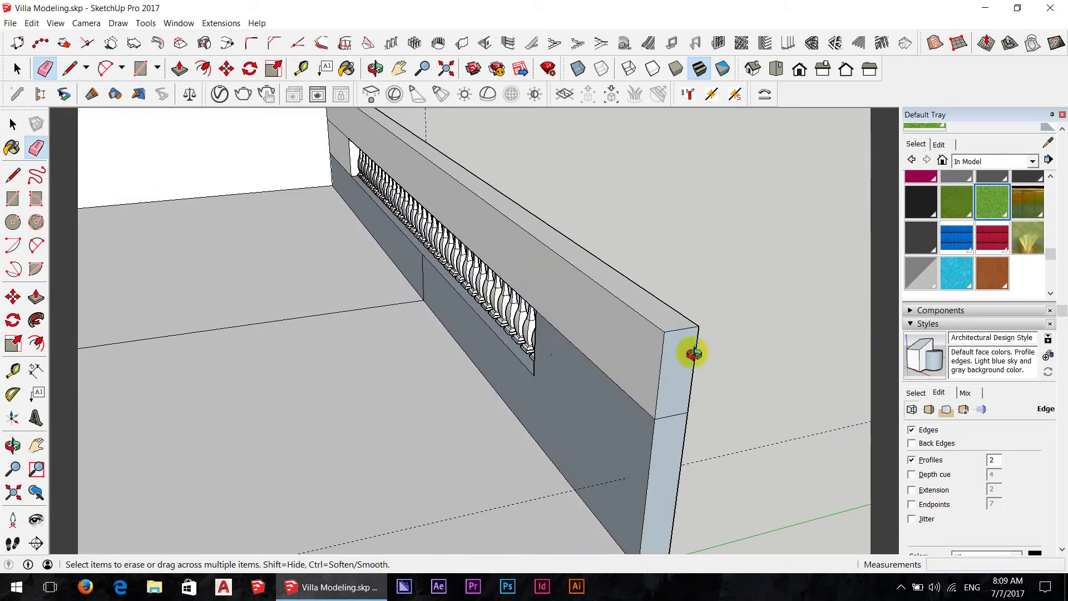
pyautogui.moveTo(694, 354)
pyautogui.mouseDown(button='middle')
pyautogui.moveTo(844, 327)
pyautogui.moveTo(687, 313)
pyautogui.moveTo(628, 336)
pyautogui.moveTo(658, 398)
pyautogui.moveTo(649, 351)
pyautogui.mouseUp(button='middle')
pyautogui.press('space')
pyautogui.moveTo(350, 334); pyautogui.dragTo(415, 329, button='middle')
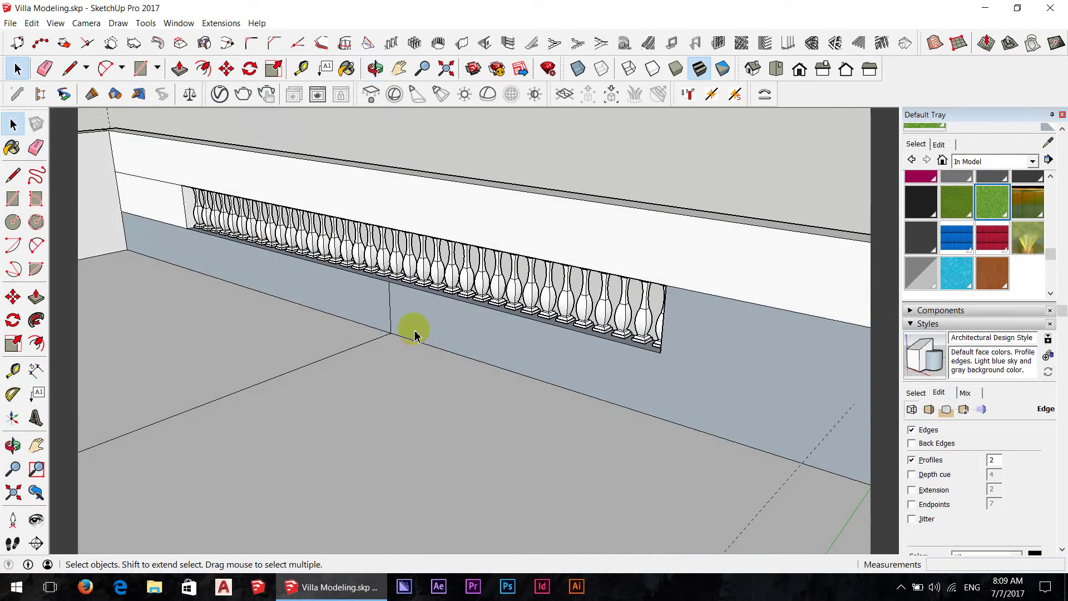
# Step: Reverse the blue wall face so its white side faces outward
pyautogui.press('e')
pyautogui.moveTo(365, 306); pyautogui.dragTo(508, 322, button='middle')
pyautogui.press('space')
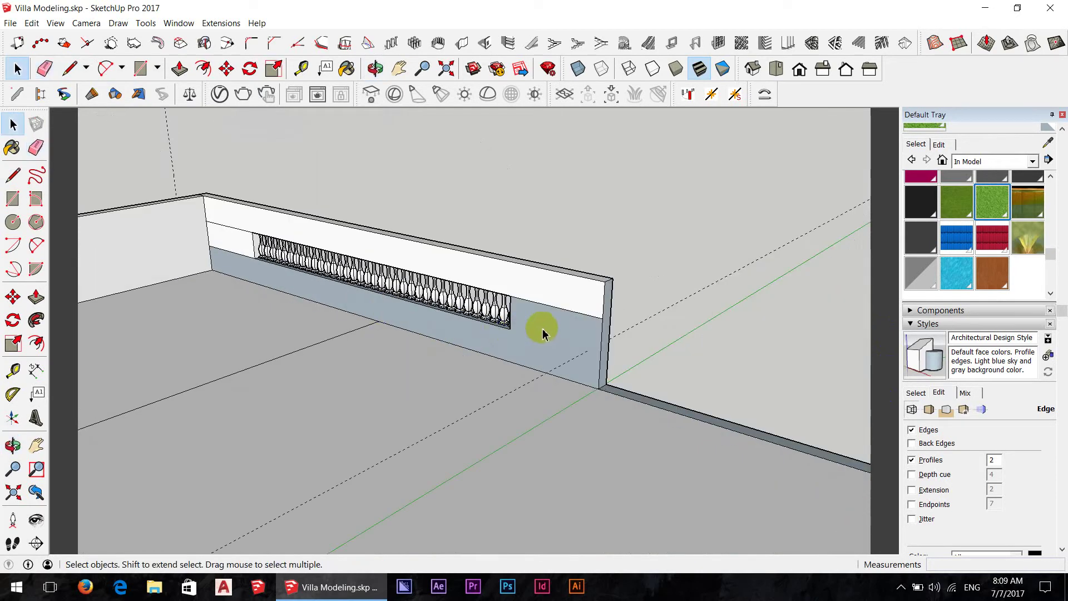
pyautogui.rightClick(543, 328)
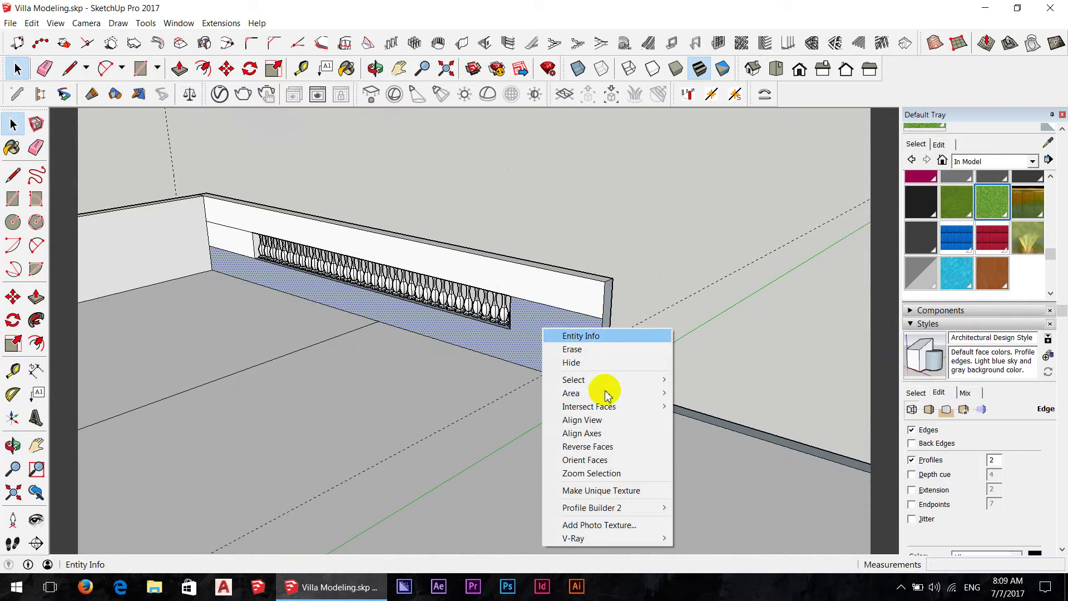
pyautogui.click(600, 447)
pyautogui.scroll(2, 560, 309)
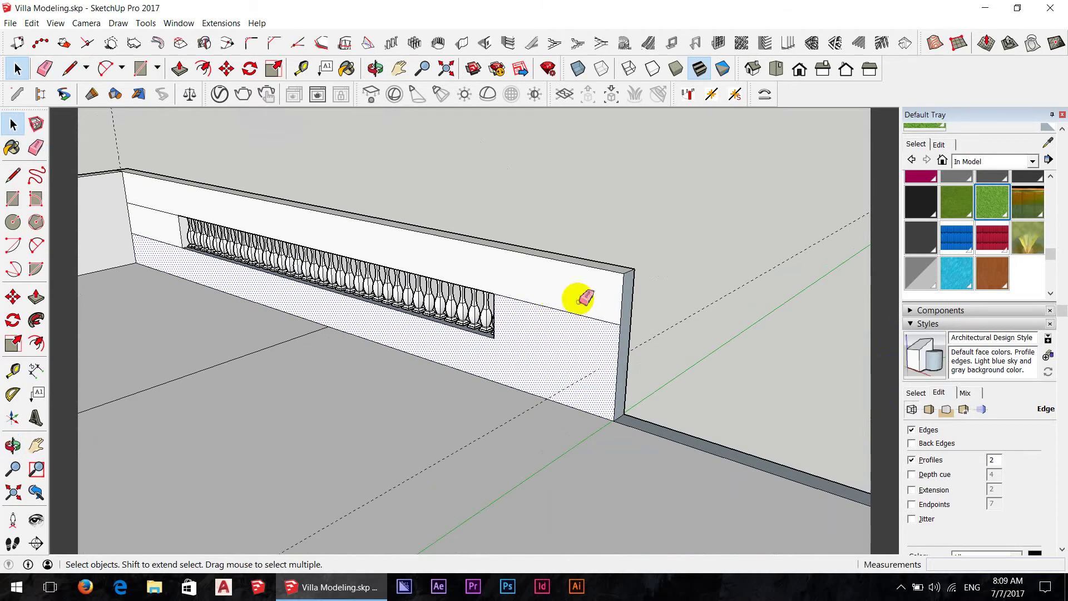
# Step: Erase the stray edges across the balustrade wall
pyautogui.press('e')
pyautogui.moveTo(139, 206); pyautogui.dragTo(155, 248)
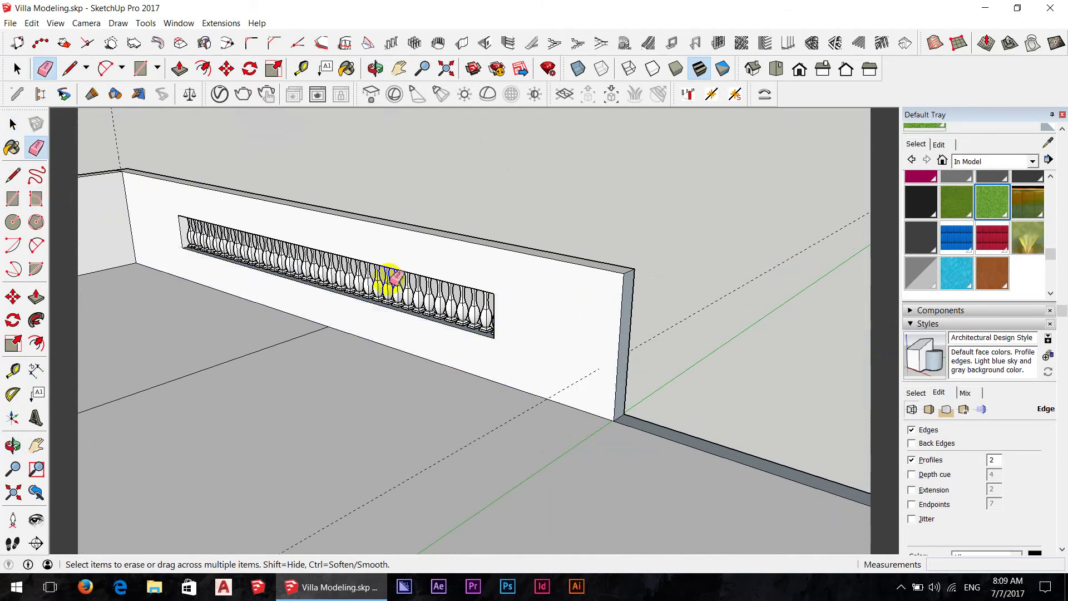
pyautogui.moveTo(392, 276)
pyautogui.mouseDown(button='middle')
pyautogui.moveTo(5, 270)
pyautogui.moveTo(497, 354)
pyautogui.mouseUp(button='middle')
pyautogui.scroll(2, 345, 284)
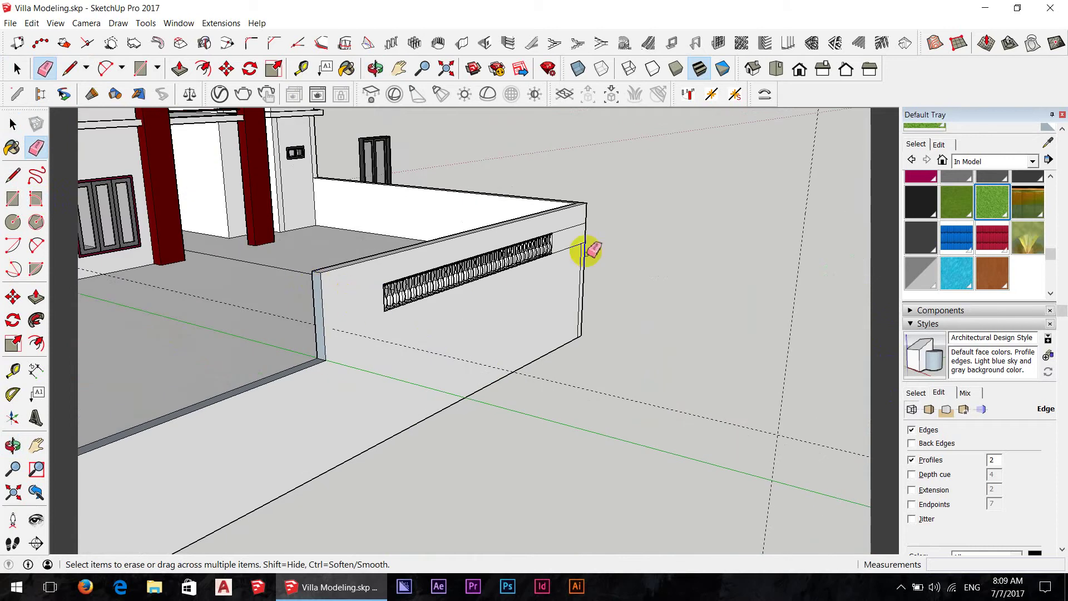
# Step: Orbit to a close view of the courtyard floor and red column
pyautogui.moveTo(588, 304)
pyautogui.mouseDown(button='middle')
pyautogui.moveTo(460, 222)
pyautogui.moveTo(382, 251)
pyautogui.moveTo(449, 346)
pyautogui.moveTo(572, 379)
pyautogui.moveTo(529, 279)
pyautogui.moveTo(543, 329)
pyautogui.moveTo(353, 341)
pyautogui.moveTo(649, 331)
pyautogui.moveTo(573, 350)
pyautogui.moveTo(702, 392)
pyautogui.mouseUp(button='middle')
pyautogui.scroll(3, 591, 317)
pyautogui.scroll(3, 585, 306)
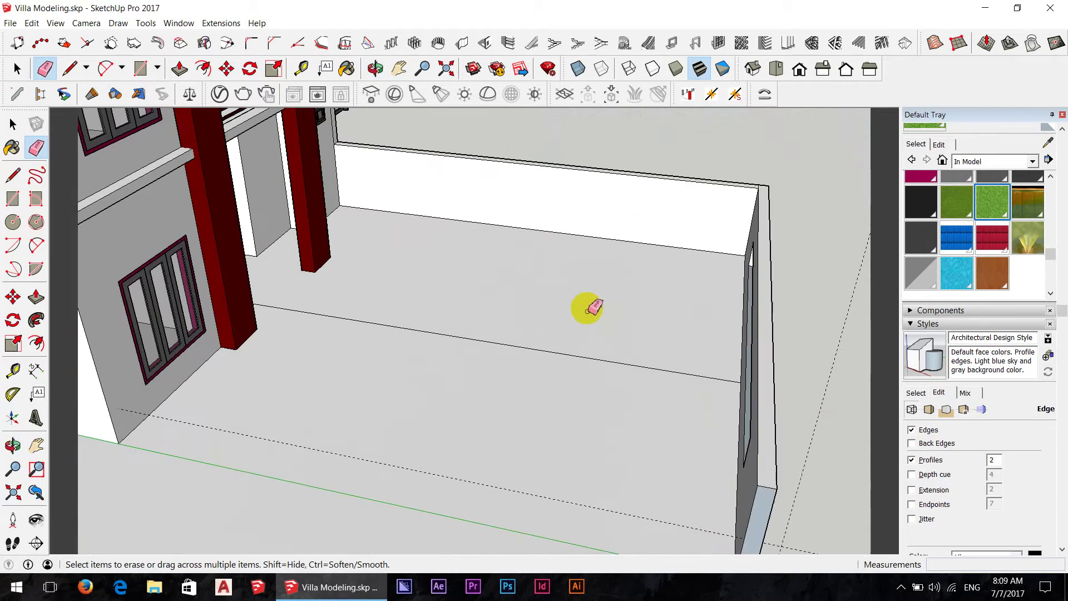
pyautogui.moveTo(584, 306)
pyautogui.mouseDown(button='middle')
pyautogui.moveTo(503, 391)
pyautogui.moveTo(425, 311)
pyautogui.mouseUp(button='middle')
pyautogui.scroll(-3, 506, 250)
pyautogui.moveTo(506, 250); pyautogui.dragTo(406, 317, button='middle')
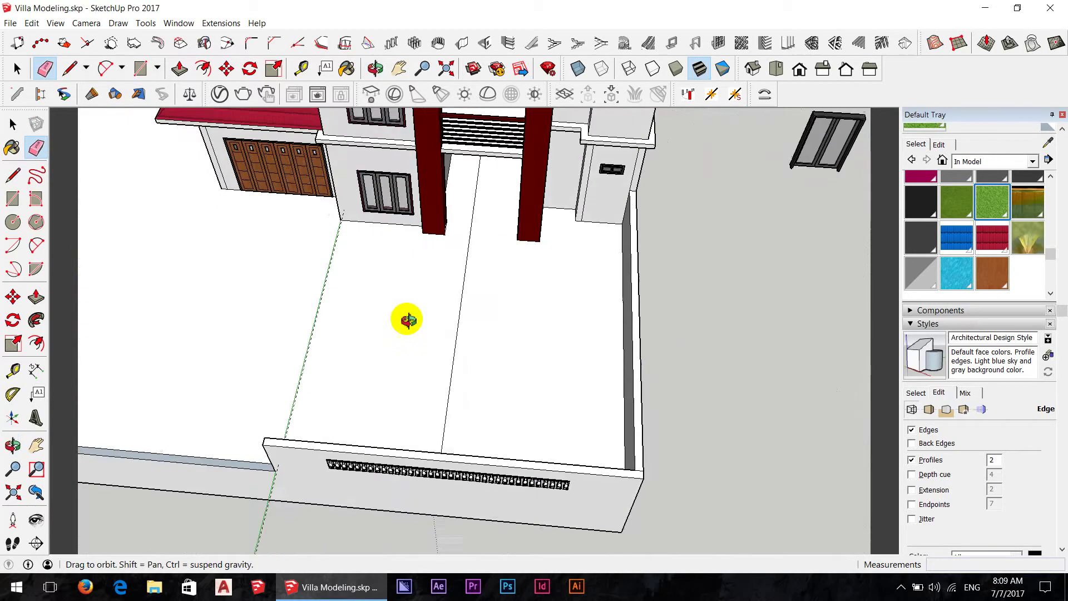
pyautogui.scroll(3, 470, 245)
pyautogui.moveTo(470, 245); pyautogui.dragTo(626, 256, button='middle')
pyautogui.scroll(-3, 626, 256)
# Step: Draw a line from the red column corner across the courtyard floor
pyautogui.moveTo(675, 172)
pyautogui.mouseDown(button='middle')
pyautogui.moveTo(310, 258)
pyautogui.moveTo(436, 212)
pyautogui.moveTo(358, 299)
pyautogui.mouseUp(button='middle')
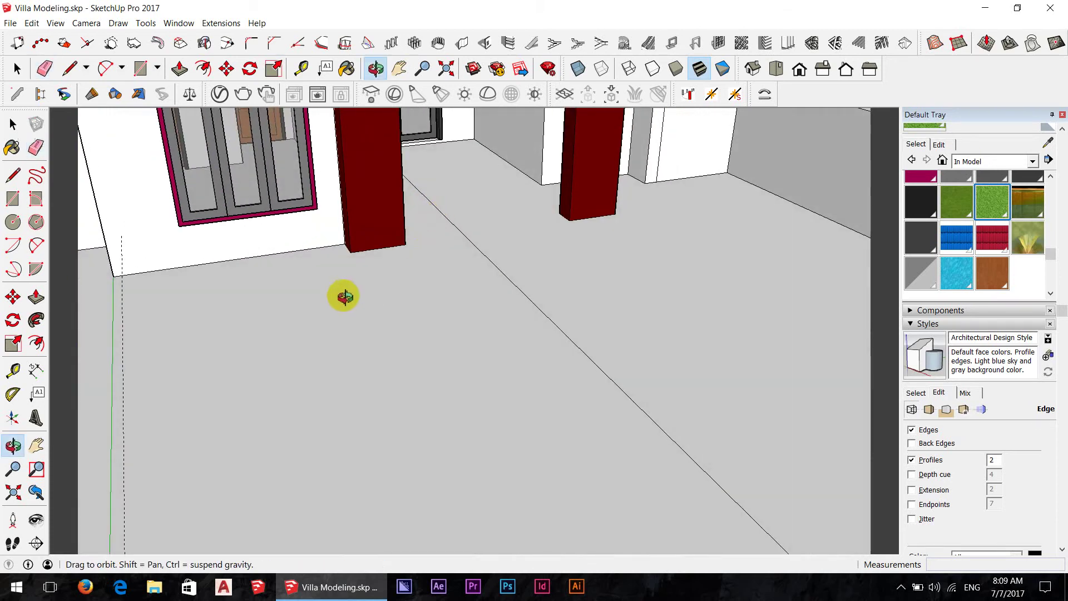
pyautogui.press('l')
pyautogui.click(351, 251)
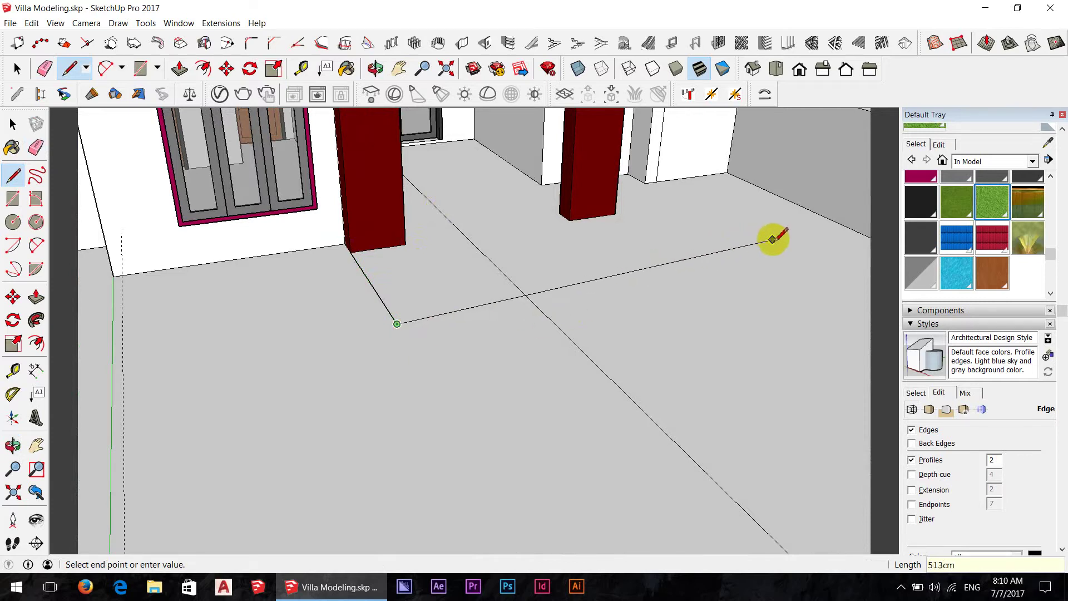
pyautogui.moveTo(779, 232)
pyautogui.mouseDown(button='middle')
pyautogui.moveTo(547, 302)
pyautogui.moveTo(562, 309)
pyautogui.mouseUp(button='middle')
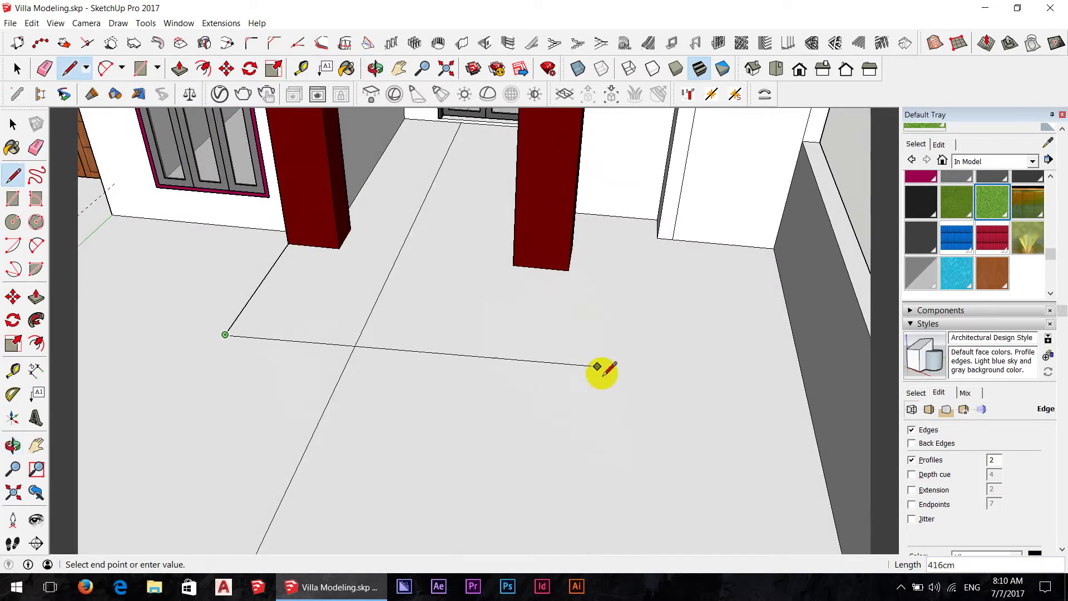
pyautogui.click(628, 382)
pyautogui.moveTo(628, 381)
pyautogui.mouseDown(button='middle')
pyautogui.moveTo(565, 262)
pyautogui.moveTo(627, 286)
pyautogui.mouseUp(button='middle')
pyautogui.press('space')
# Step: Draw a second line from the other column corner to the existing floor edge
pyautogui.press('l')
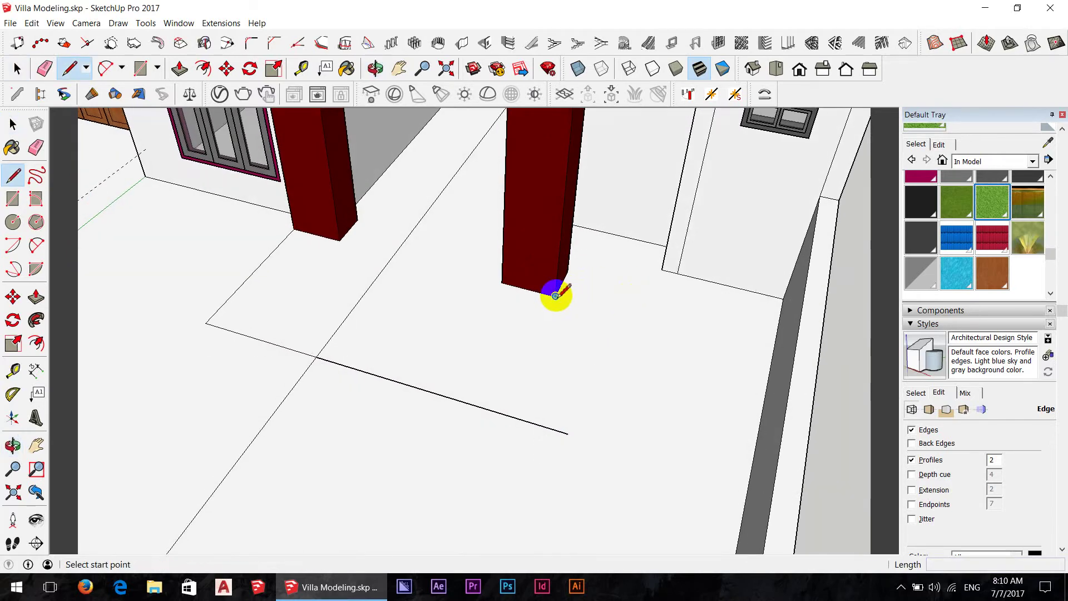
pyautogui.click(555, 296)
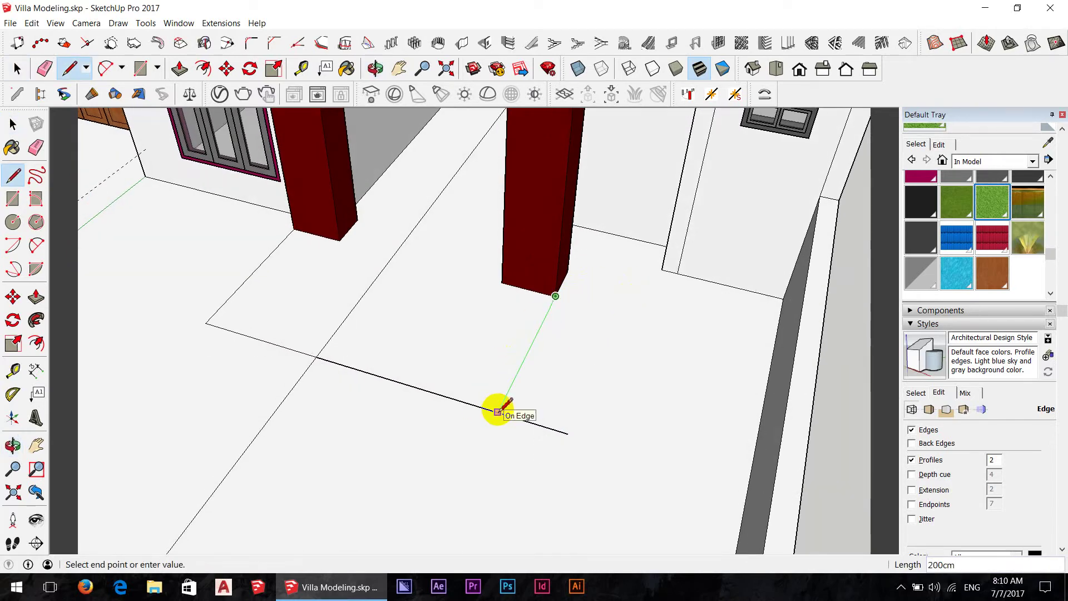
pyautogui.click(498, 411)
pyautogui.moveTo(592, 386)
pyautogui.mouseDown(button='middle')
pyautogui.moveTo(628, 394)
pyautogui.moveTo(582, 431)
pyautogui.moveTo(592, 382)
pyautogui.mouseUp(button='middle')
pyautogui.scroll(3, 591, 382)
pyautogui.press('space')
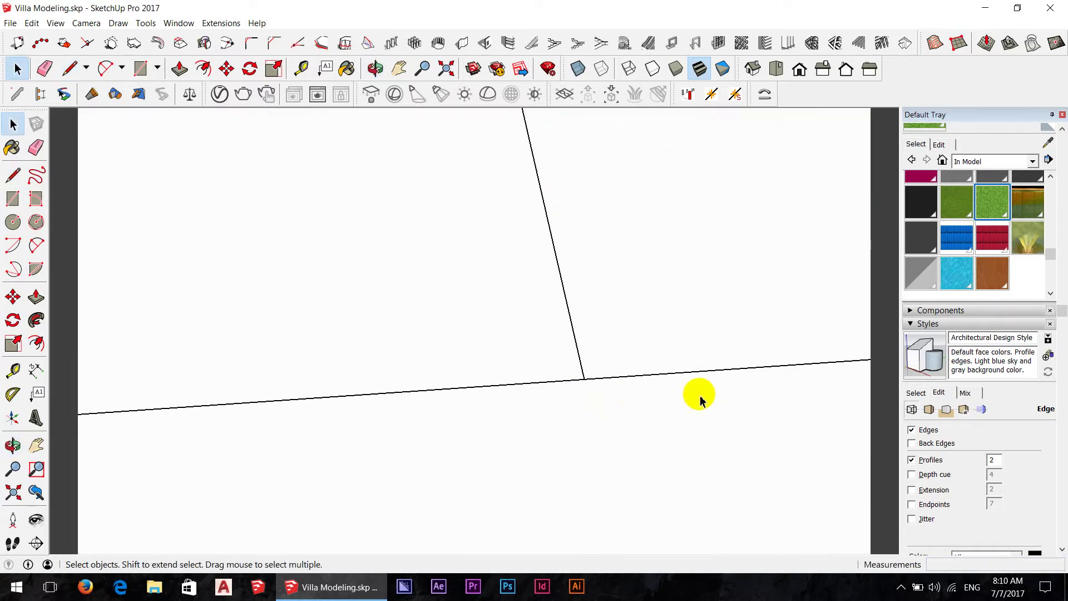
# Step: Erase the leftover edge past the corner and select the courtyard floor face
pyautogui.press('e')
pyautogui.click(653, 373)
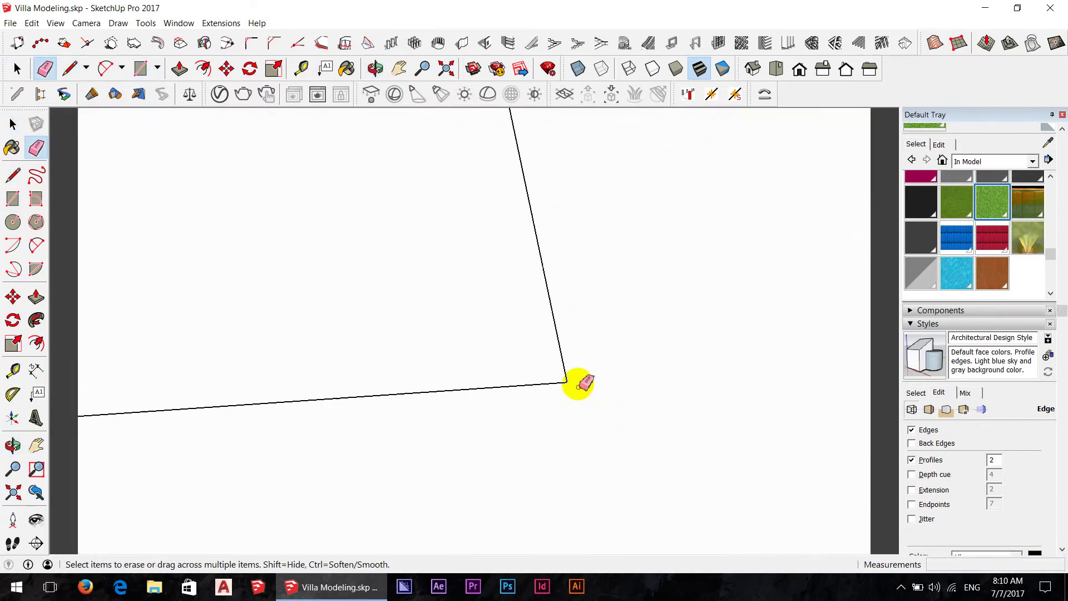
pyautogui.moveTo(579, 382)
pyautogui.mouseDown(button='middle')
pyautogui.moveTo(632, 389)
pyautogui.moveTo(623, 384)
pyautogui.moveTo(634, 295)
pyautogui.mouseUp(button='middle')
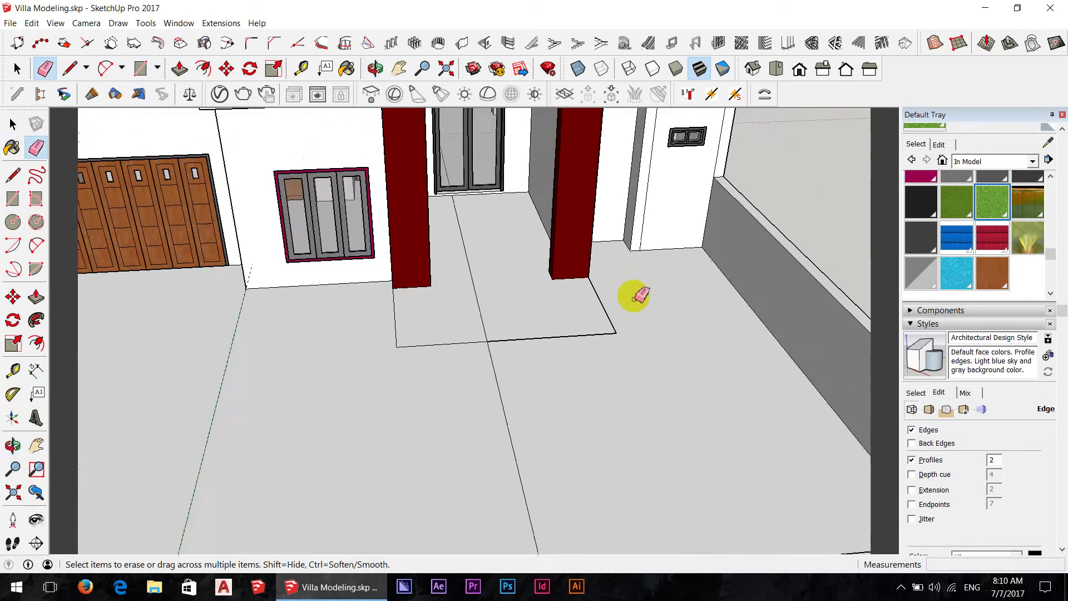
pyautogui.scroll(-3, 649, 348)
pyautogui.moveTo(649, 349); pyautogui.dragTo(787, 410, button='middle')
pyautogui.scroll(3, 658, 359)
pyautogui.moveTo(659, 359)
pyautogui.mouseDown(button='middle')
pyautogui.moveTo(727, 358)
pyautogui.moveTo(670, 360)
pyautogui.moveTo(458, 315)
pyautogui.moveTo(441, 227)
pyautogui.moveTo(314, 286)
pyautogui.moveTo(645, 305)
pyautogui.moveTo(580, 334)
pyautogui.mouseUp(button='middle')
pyautogui.press('space')
pyautogui.click(660, 353)
# Step: Erase the edge between the column and the grey wall
pyautogui.press('l')
pyautogui.click(550, 361)
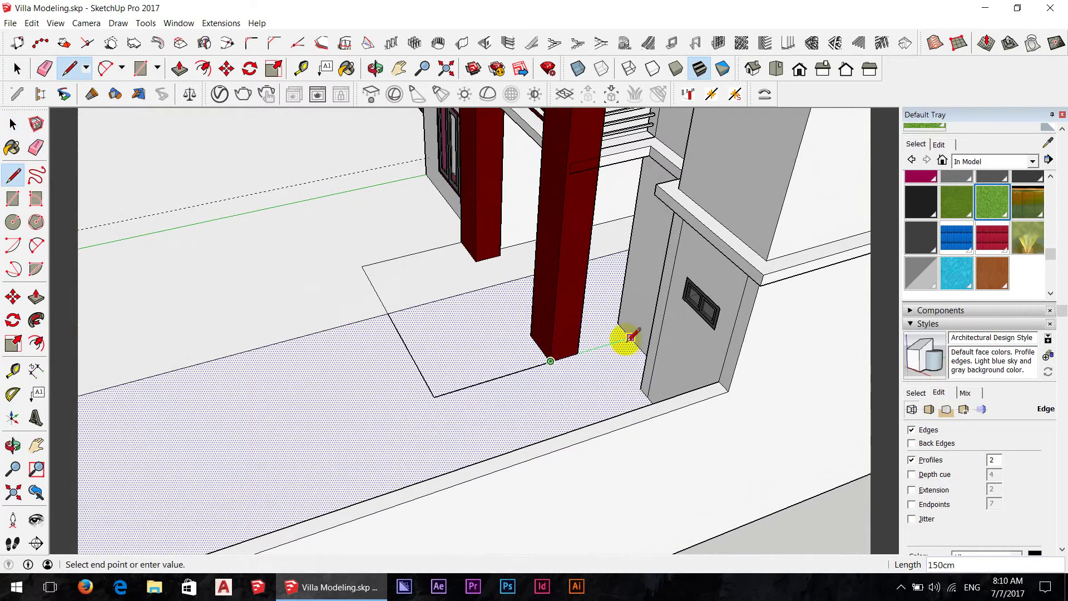
pyautogui.press('space')
pyautogui.moveTo(575, 362)
pyautogui.mouseDown(button='middle')
pyautogui.moveTo(840, 351)
pyautogui.moveTo(642, 337)
pyautogui.moveTo(523, 362)
pyautogui.moveTo(558, 361)
pyautogui.mouseUp(button='middle')
pyautogui.moveTo(573, 364); pyautogui.dragTo(525, 341, button='middle')
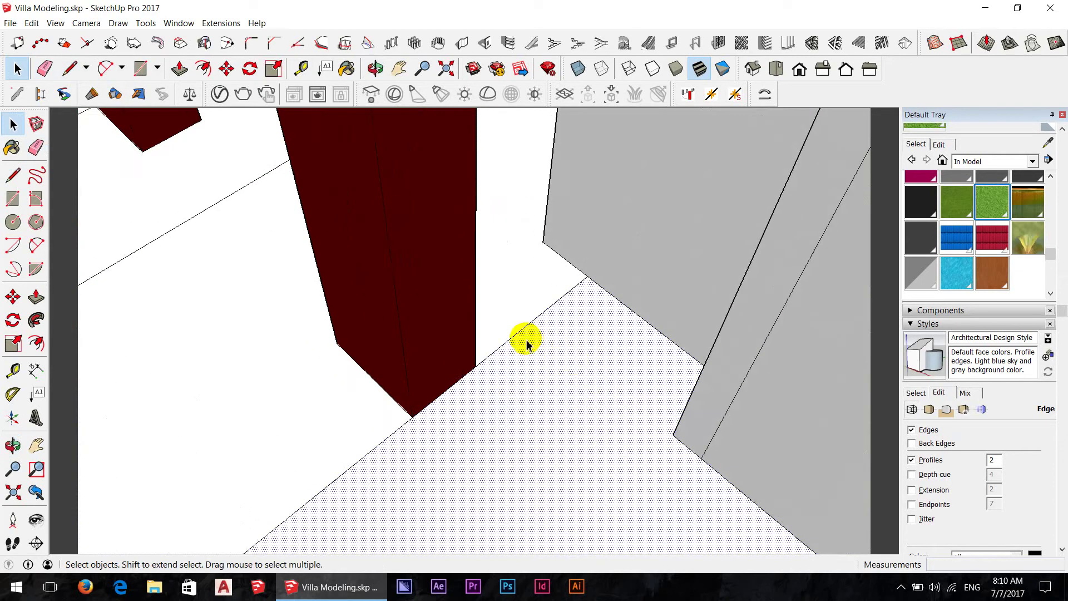
pyautogui.scroll(2, 525, 341)
pyautogui.scroll(1, 531, 339)
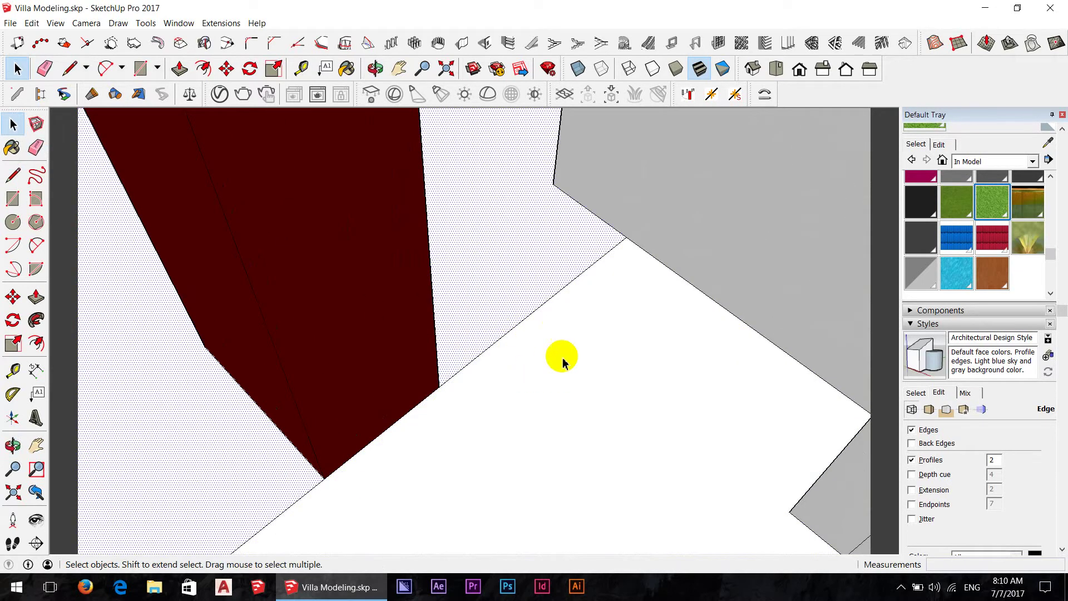
pyautogui.scroll(-2, 533, 350)
pyautogui.press('e')
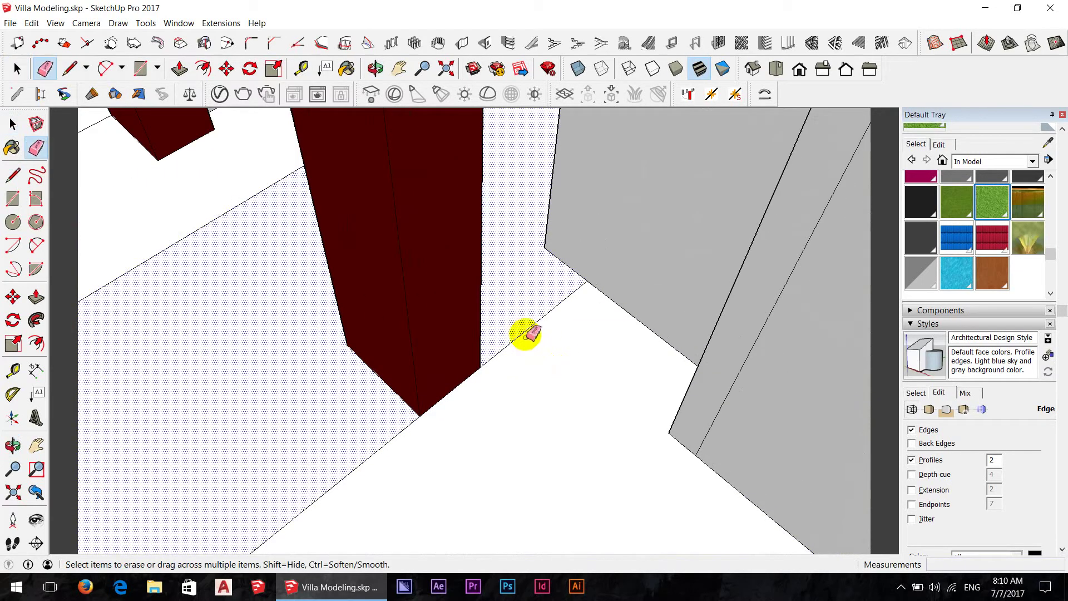
pyautogui.click(529, 330)
pyautogui.moveTo(563, 325); pyautogui.dragTo(573, 329, button='middle')
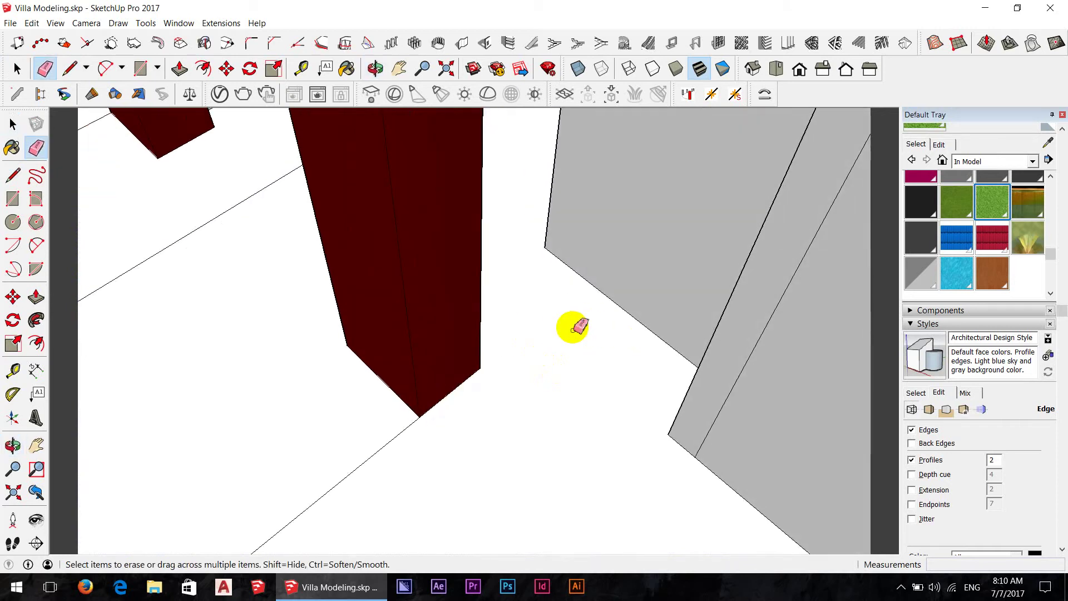
# Step: Draw the edge joining the grey wall corner to the red column, splitting off the strip
pyautogui.press('l')
pyautogui.click(545, 247)
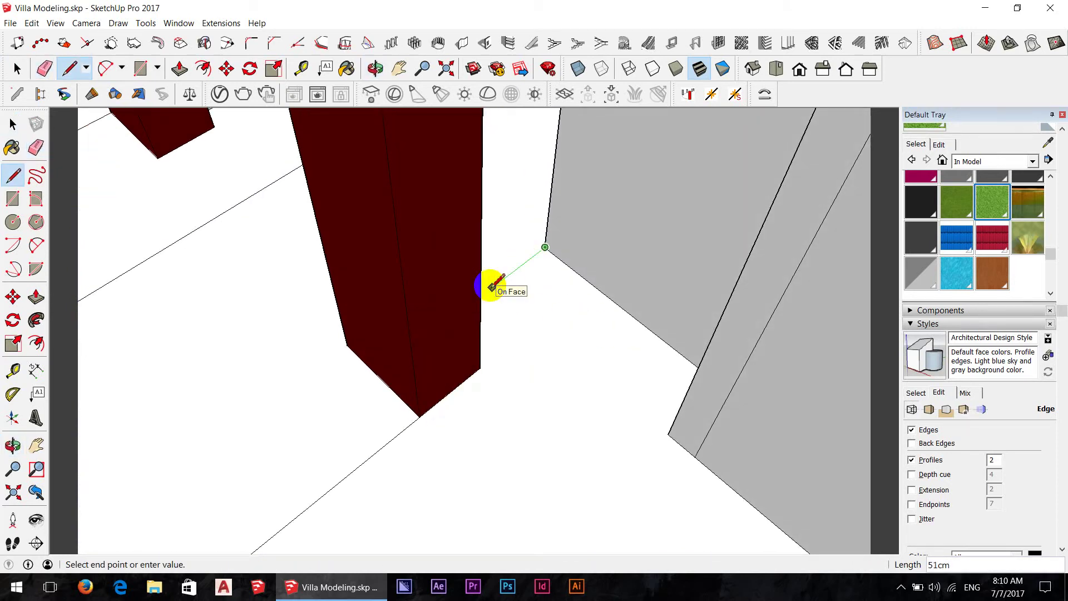
pyautogui.click(482, 294)
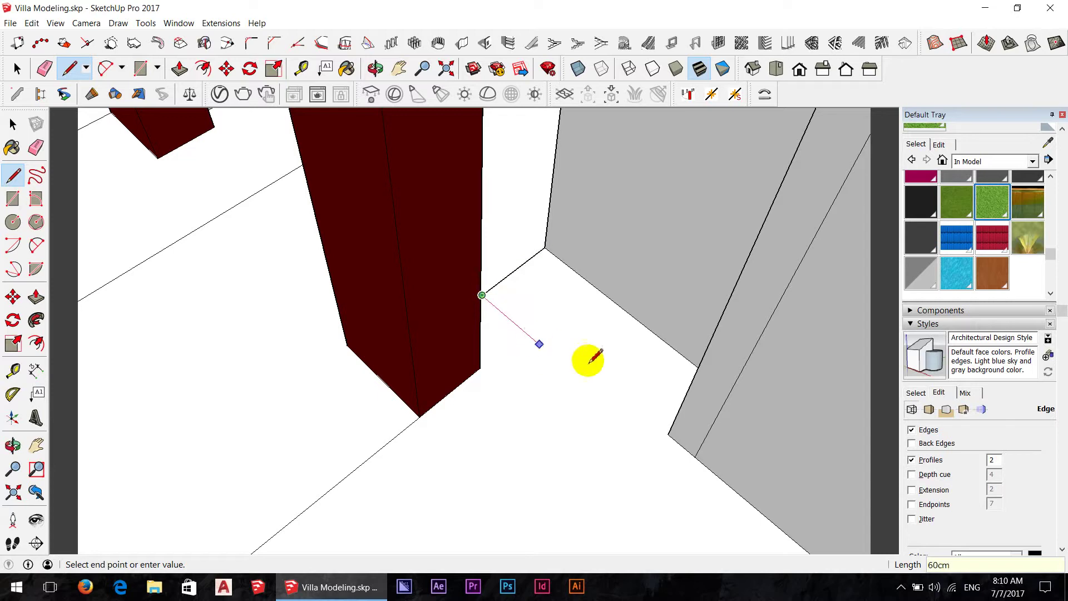
pyautogui.moveTo(584, 358)
pyautogui.mouseDown(button='middle')
pyautogui.moveTo(601, 402)
pyautogui.moveTo(646, 406)
pyautogui.mouseUp(button='middle')
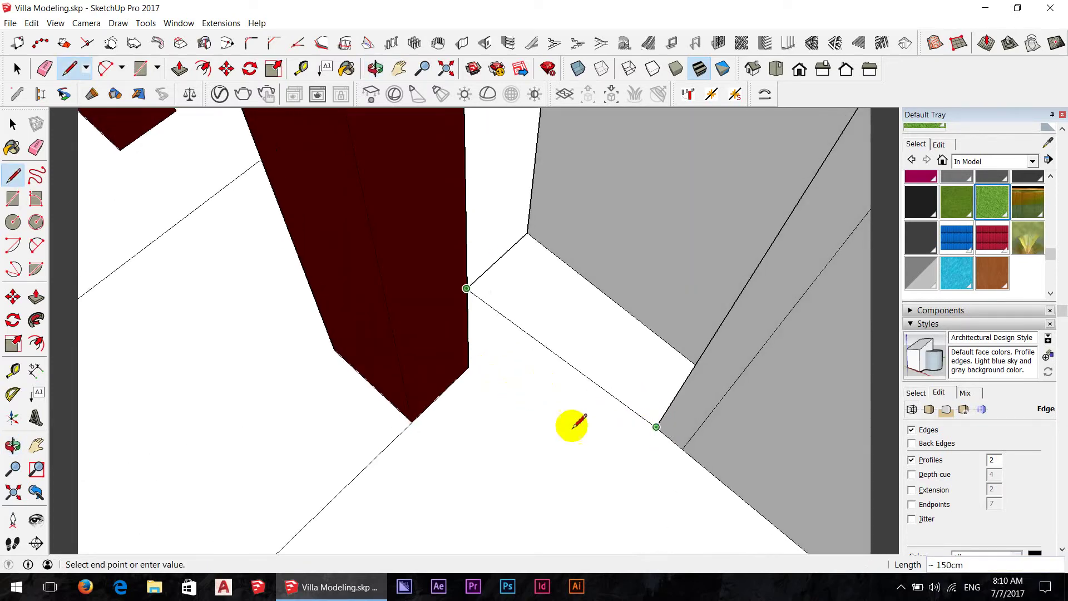
pyautogui.press('Escape')
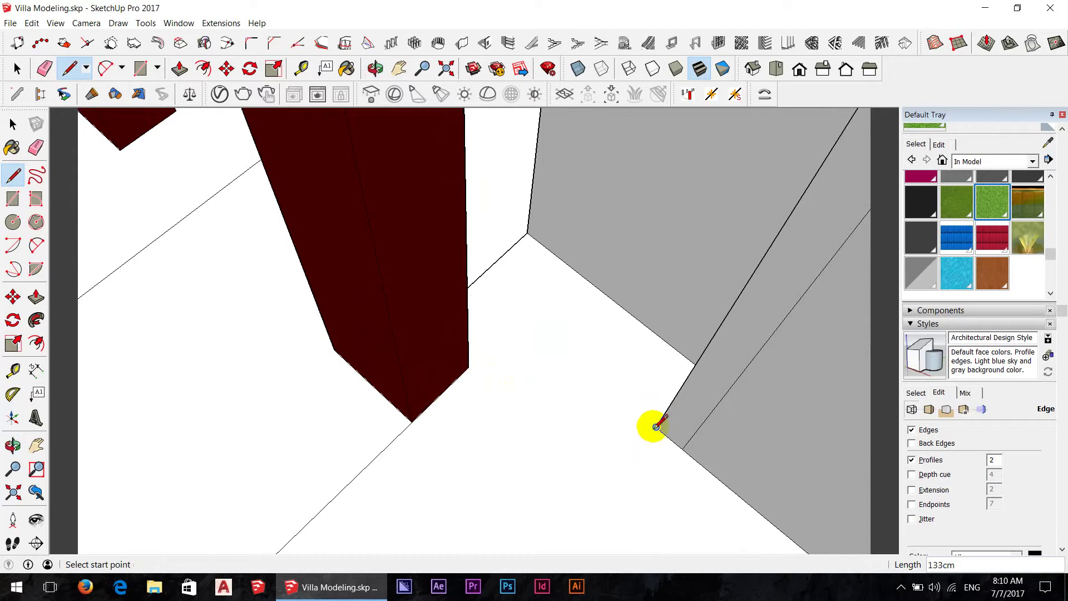
pyautogui.click(657, 427)
pyautogui.moveTo(532, 351)
pyautogui.mouseDown(button='middle')
pyautogui.moveTo(436, 317)
pyautogui.moveTo(489, 279)
pyautogui.moveTo(544, 310)
pyautogui.moveTo(489, 269)
pyautogui.mouseUp(button='middle')
pyautogui.click(493, 265)
pyautogui.press('e')
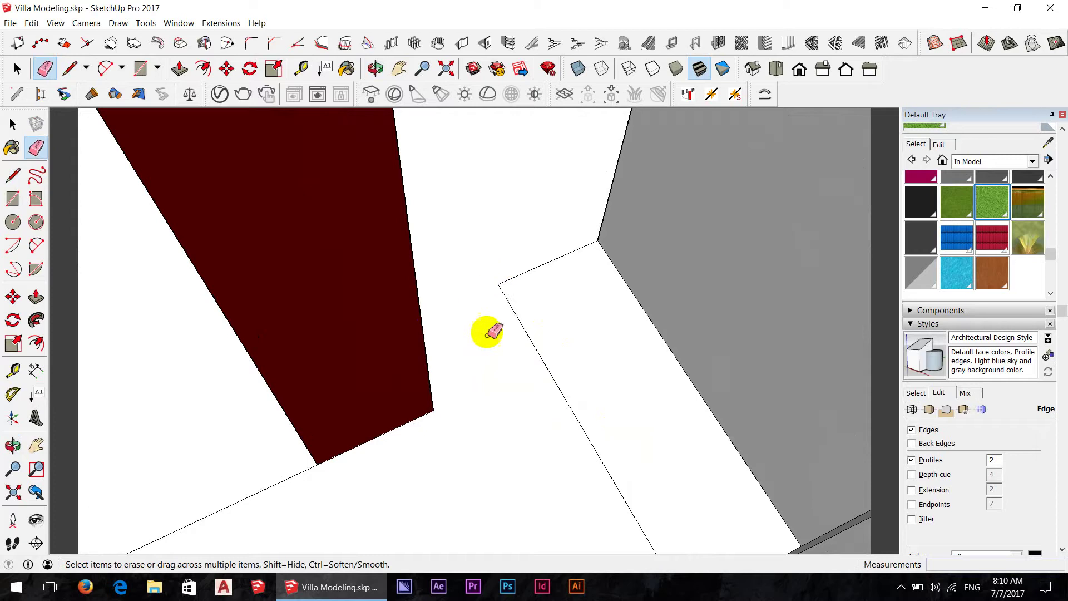
pyautogui.moveTo(489, 329); pyautogui.dragTo(625, 336, button='middle')
# Step: Offset the selected floor-strip edges inward to outline a 10-unit planter rim
pyautogui.press('f')
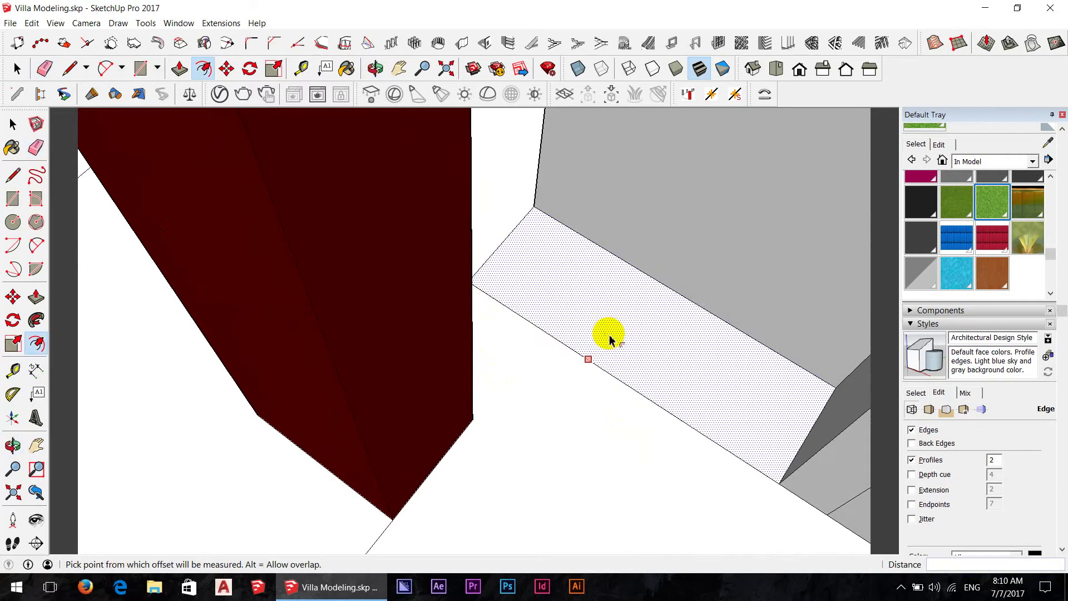
pyautogui.click(610, 347)
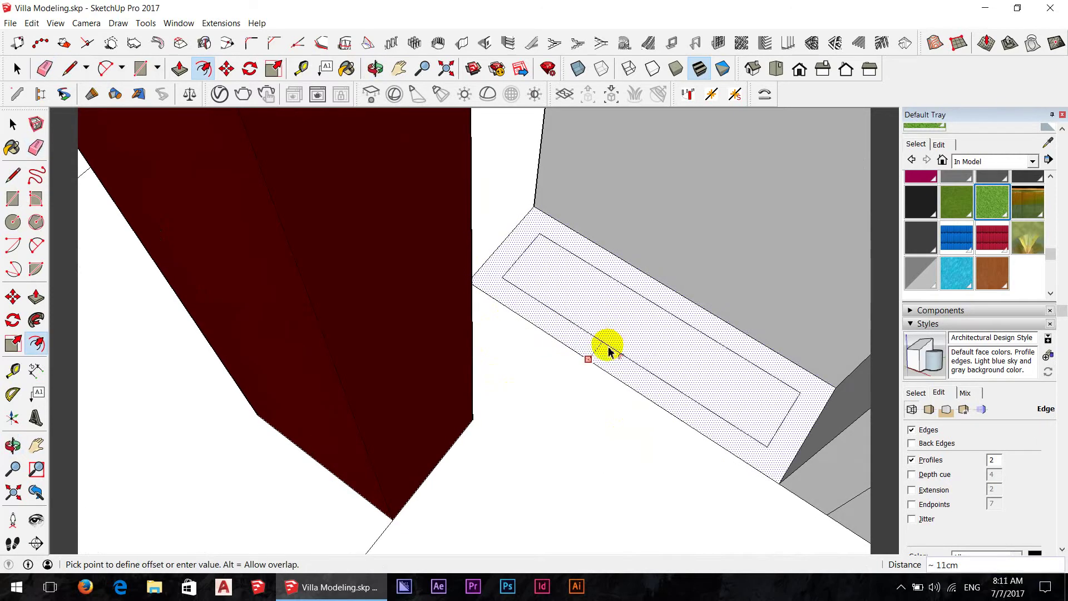
pyautogui.press('Escape')
pyautogui.press('space')
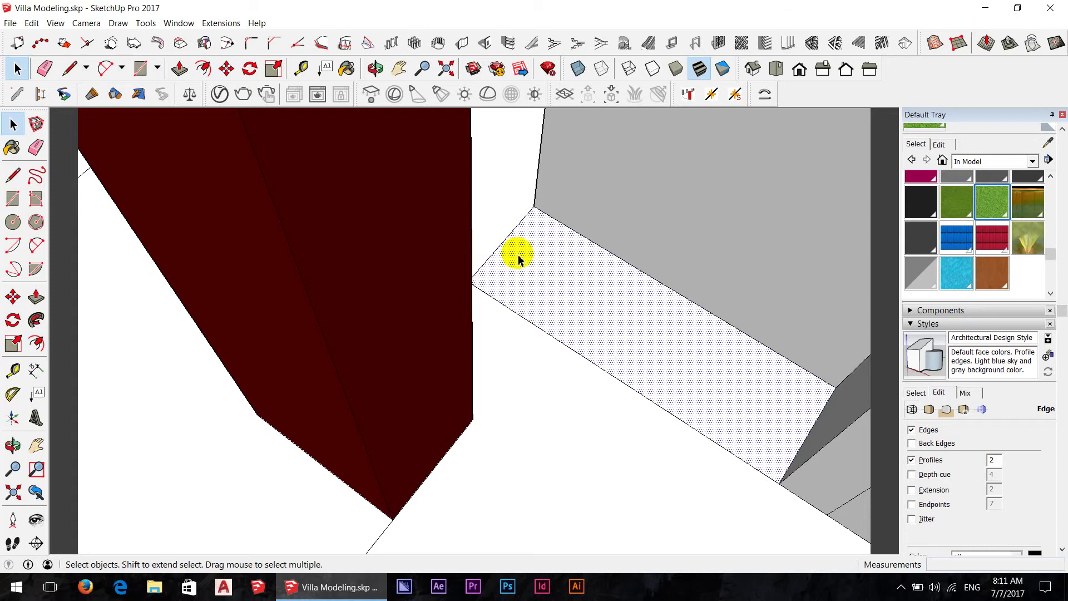
pyautogui.click(503, 246)
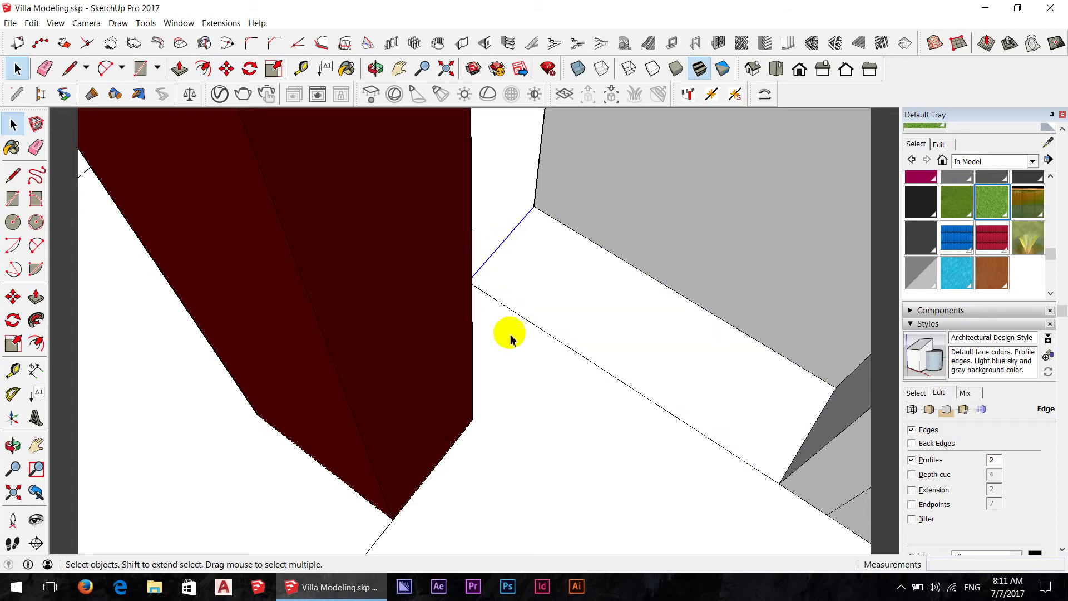
pyautogui.keyDown('shift'); pyautogui.click(561, 345); pyautogui.keyUp('shift')
pyautogui.press('f')
pyautogui.click(569, 346)
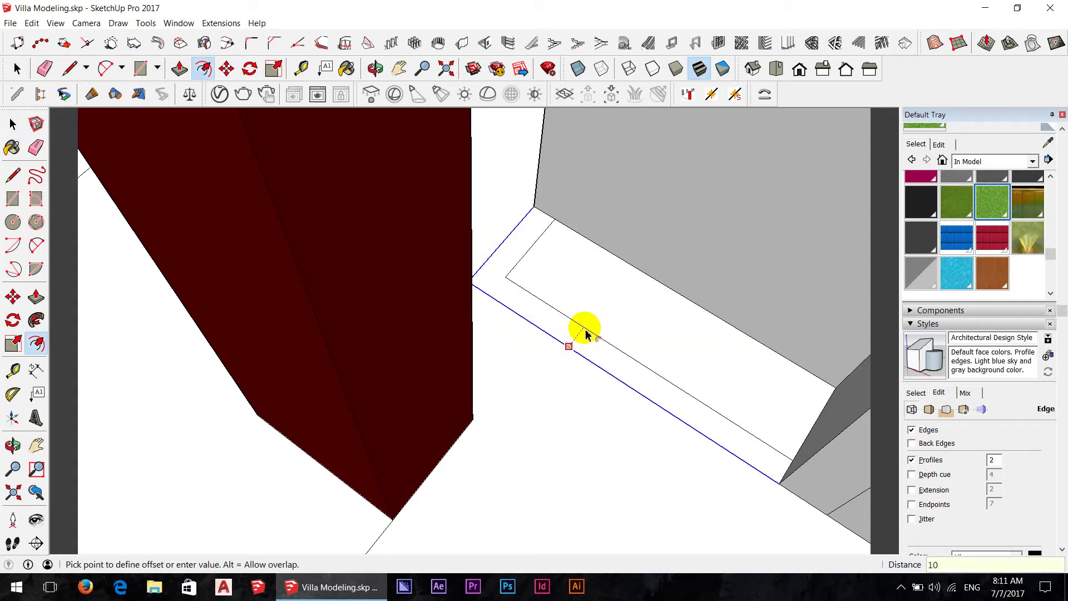
pyautogui.click(585, 333)
# Step: Raise the planter strip 35cm with Push/Pull
pyautogui.press('p')
pyautogui.click(580, 341)
pyautogui.write('3')
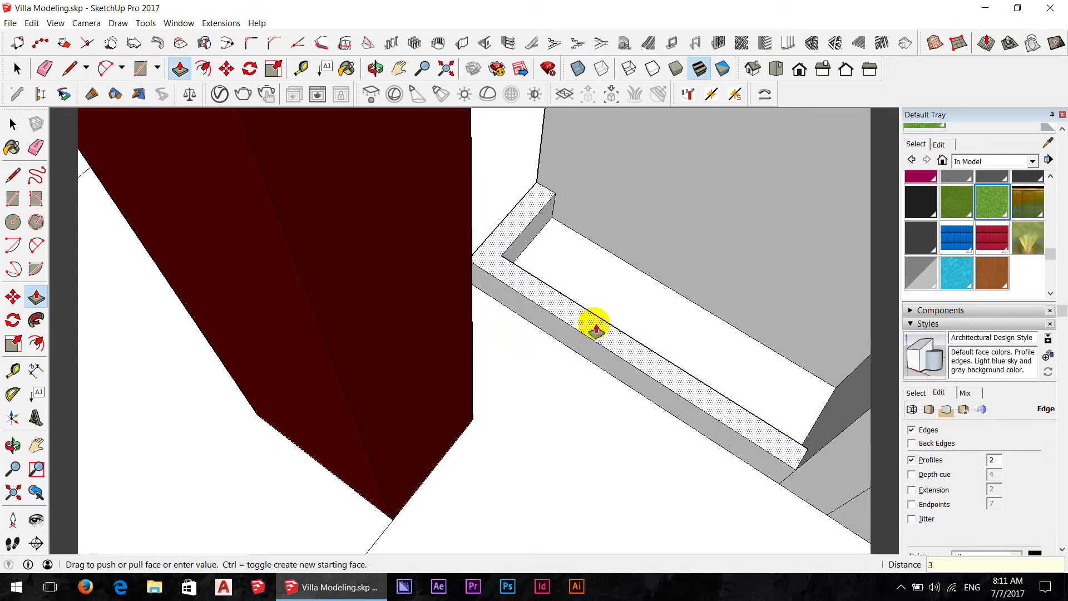
pyautogui.write('5')
pyautogui.press('Return')
pyautogui.moveTo(672, 323)
pyautogui.mouseDown(button='middle')
pyautogui.moveTo(687, 245)
pyautogui.moveTo(622, 245)
pyautogui.moveTo(679, 358)
pyautogui.moveTo(744, 339)
pyautogui.moveTo(673, 291)
pyautogui.moveTo(697, 280)
pyautogui.mouseUp(button='middle')
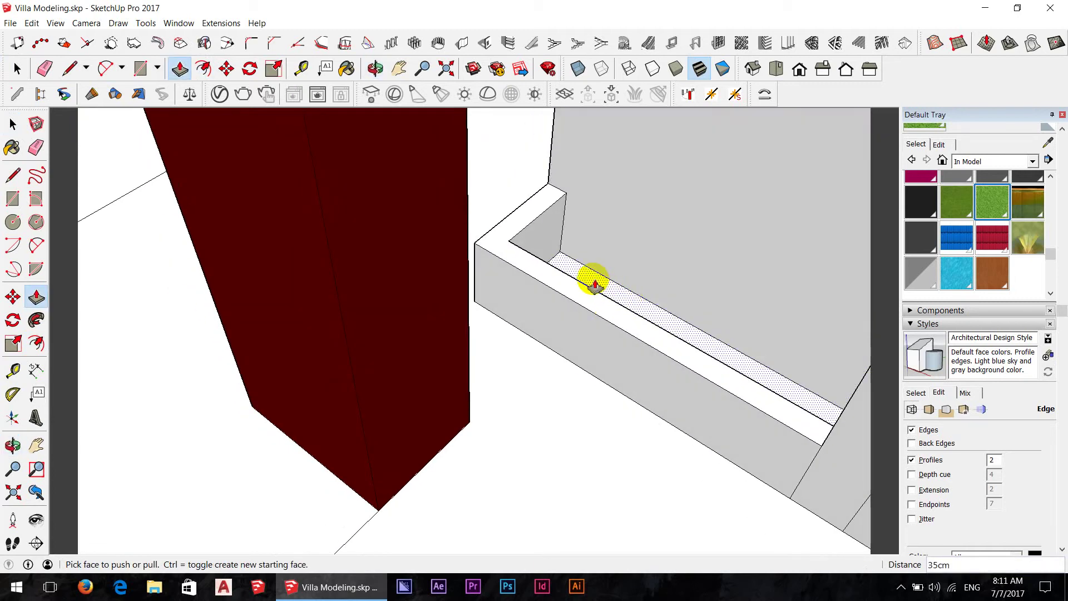
# Step: Sink the planter's inner face 8cm and fill it with Grass Dark Green
pyautogui.click(579, 275)
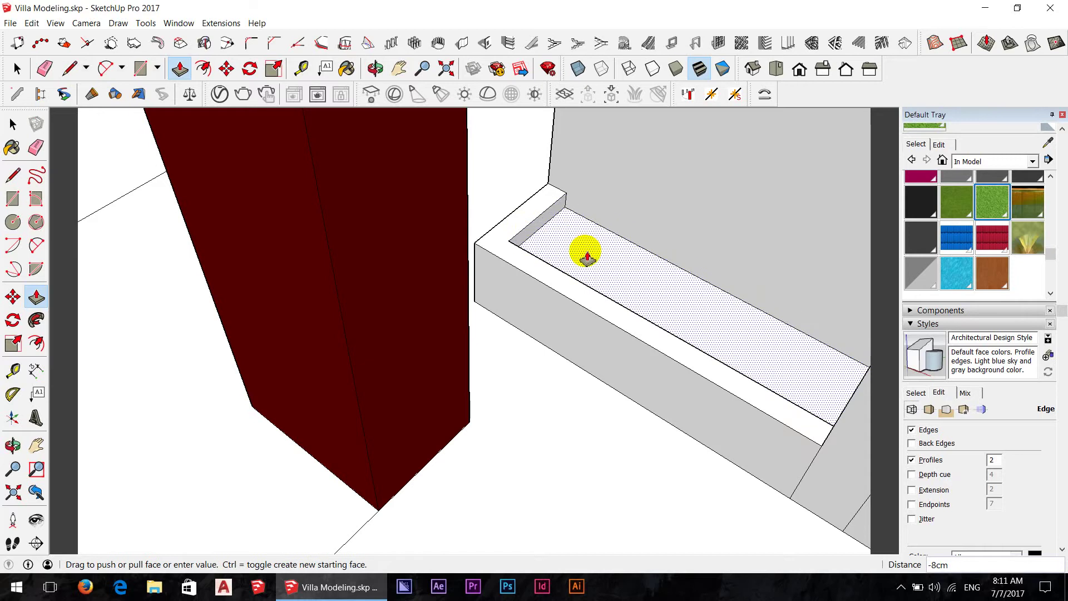
pyautogui.click(587, 259)
pyautogui.press('b')
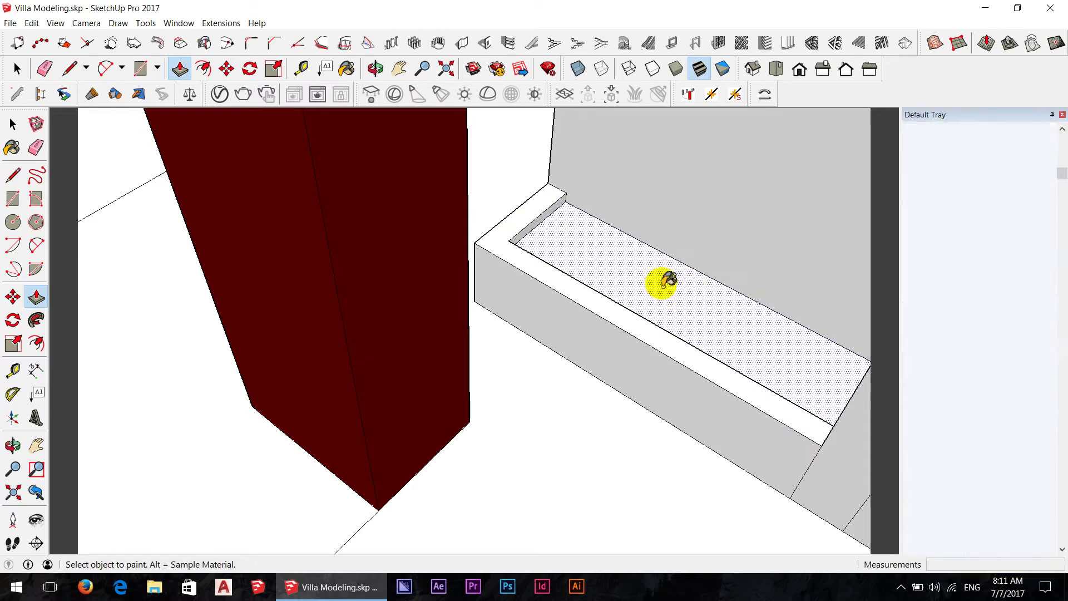
pyautogui.moveTo(357, 267)
pyautogui.mouseDown(button='middle')
pyautogui.moveTo(632, 370)
pyautogui.moveTo(750, 206)
pyautogui.mouseUp(button='middle')
pyautogui.moveTo(375, 399)
pyautogui.mouseDown(button='middle')
pyautogui.moveTo(289, 467)
pyautogui.moveTo(333, 453)
pyautogui.mouseUp(button='middle')
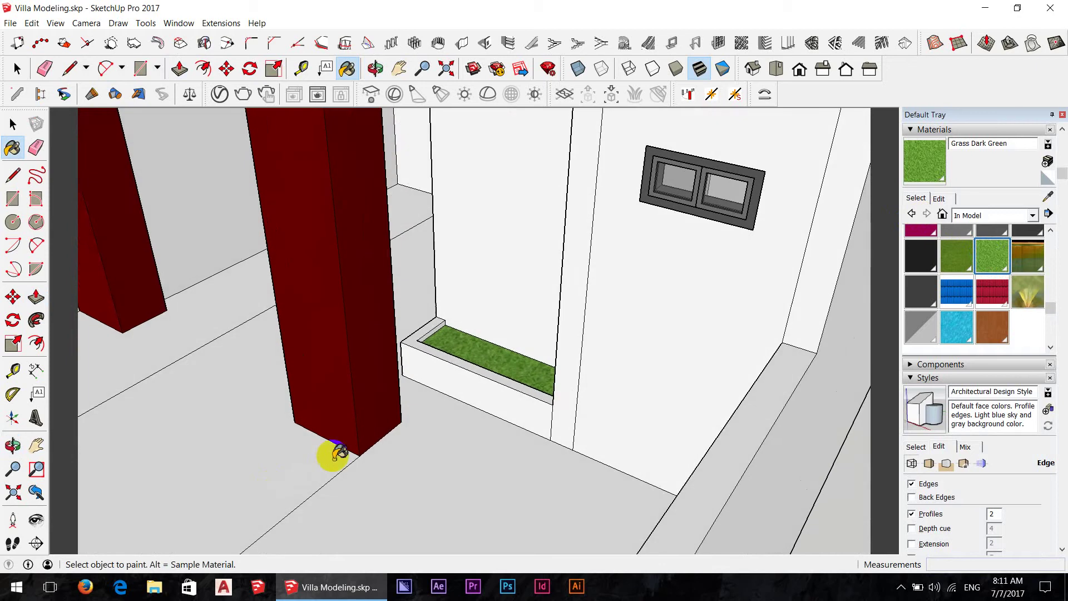
# Step: Cancel a started line at the column base and view the whole villa front
pyautogui.scroll(2, 364, 445)
pyautogui.scroll(1, 364, 445)
pyautogui.press('l')
pyautogui.click(359, 460)
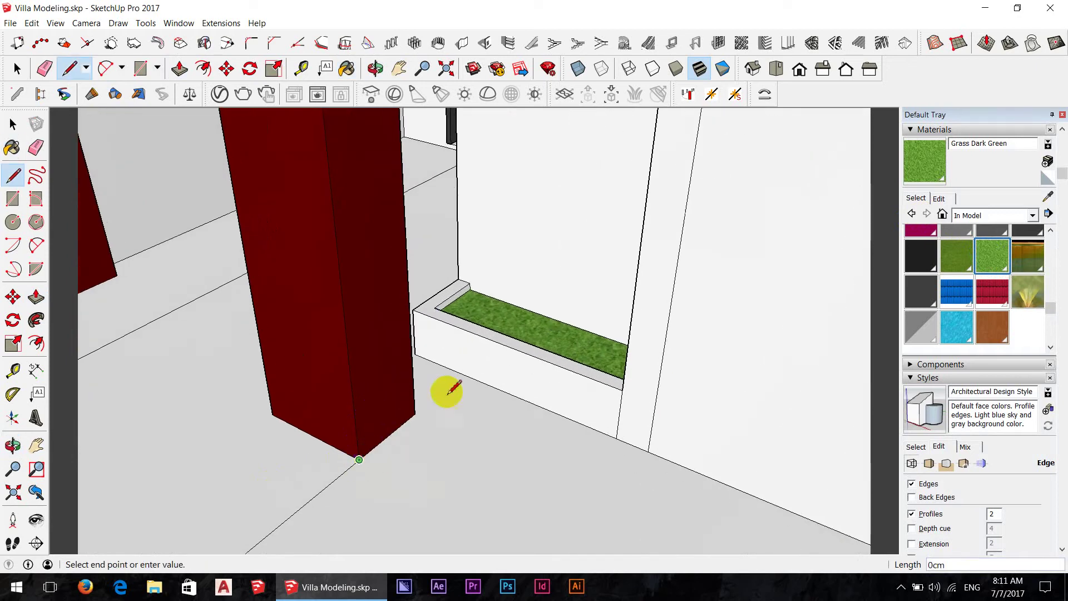
pyautogui.press('Escape')
pyautogui.scroll(-3, 434, 370)
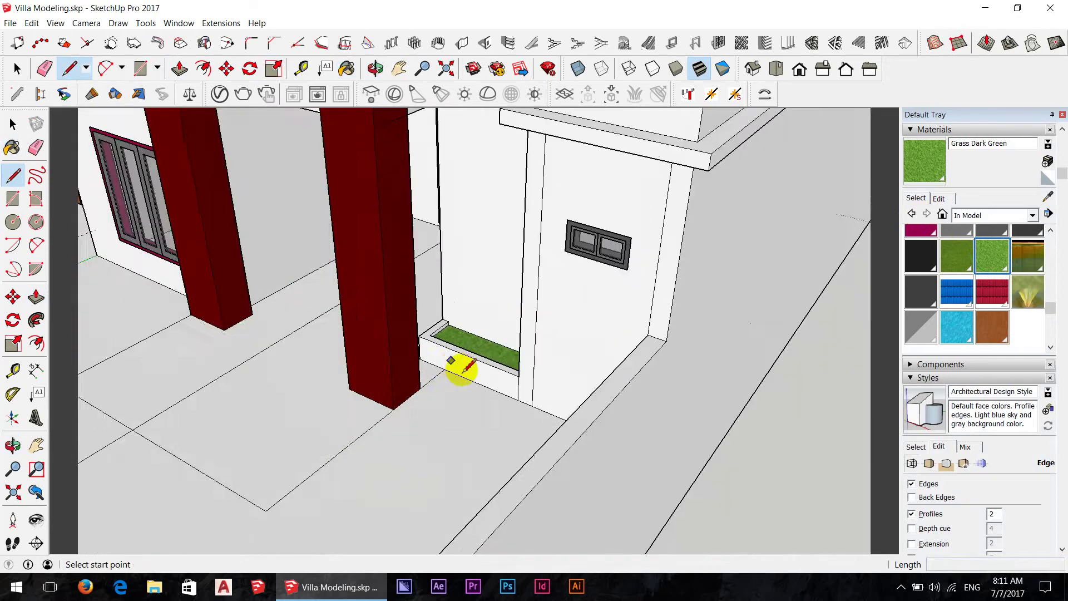
pyautogui.moveTo(453, 363)
pyautogui.mouseDown(button='middle')
pyautogui.moveTo(508, 401)
pyautogui.moveTo(601, 384)
pyautogui.mouseUp(button='middle')
pyautogui.press('space')
pyautogui.moveTo(489, 291)
pyautogui.mouseDown(button='middle')
pyautogui.moveTo(508, 382)
pyautogui.moveTo(555, 386)
pyautogui.mouseUp(button='middle')
pyautogui.scroll(2, 554, 440)
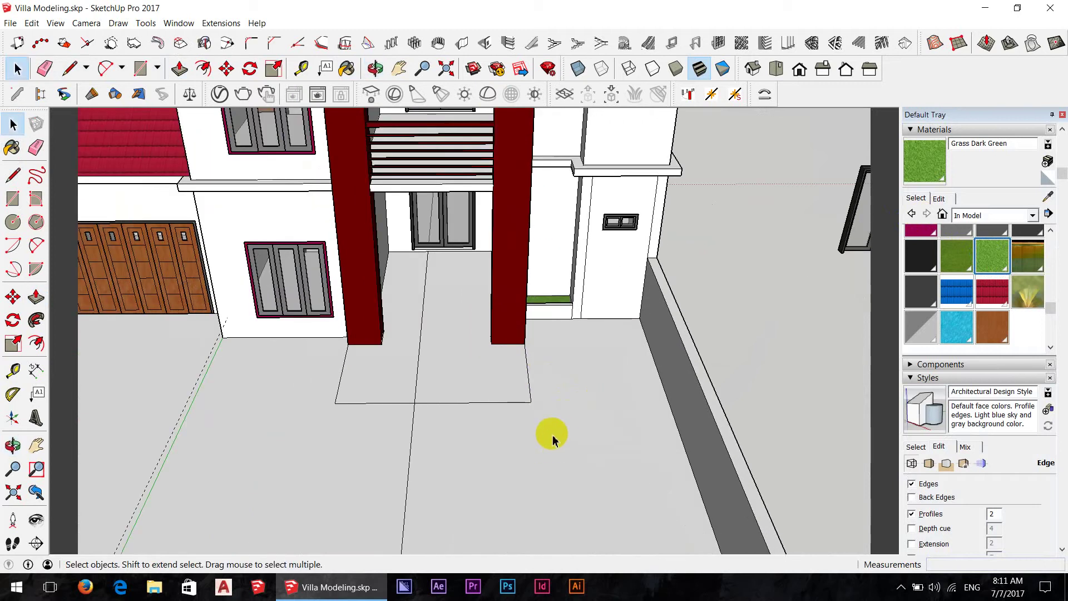
# Step: Push the front floor area down 20cm and paint it Grass Dark Green
pyautogui.press('p')
pyautogui.doubleClick(588, 435)
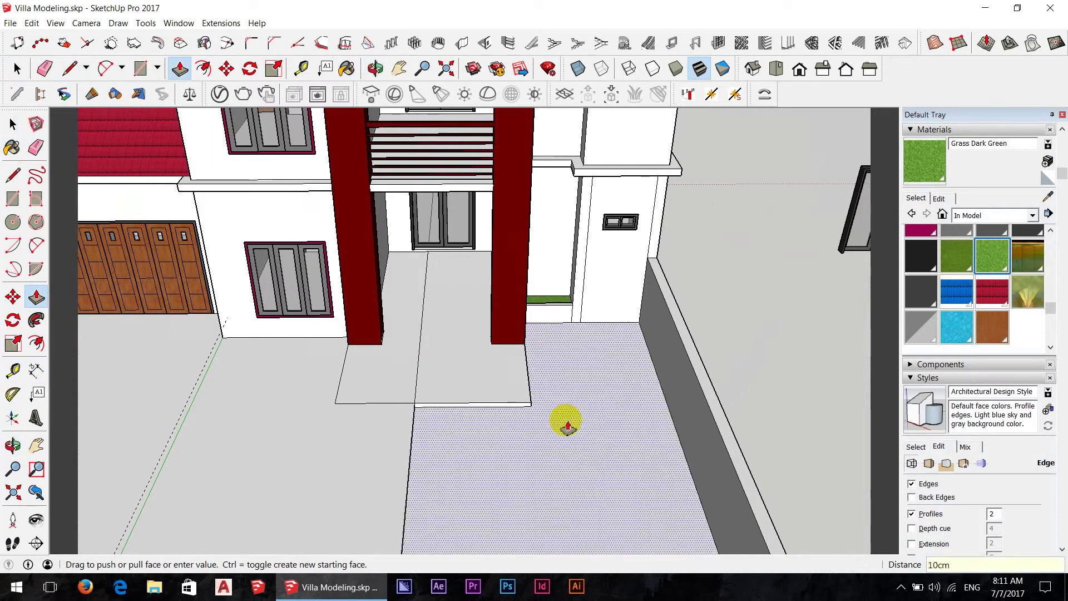
pyautogui.moveTo(565, 423); pyautogui.dragTo(603, 389, button='middle')
pyautogui.press('b')
pyautogui.click(648, 419)
pyautogui.moveTo(649, 418)
pyautogui.mouseDown(button='middle')
pyautogui.moveTo(467, 377)
pyautogui.moveTo(615, 469)
pyautogui.moveTo(501, 298)
pyautogui.mouseUp(button='middle')
# Step: Zoom in on the courtyard and select the lawn's edge line
pyautogui.scroll(-5, 508, 344)
pyautogui.moveTo(507, 344); pyautogui.dragTo(644, 393, button='middle')
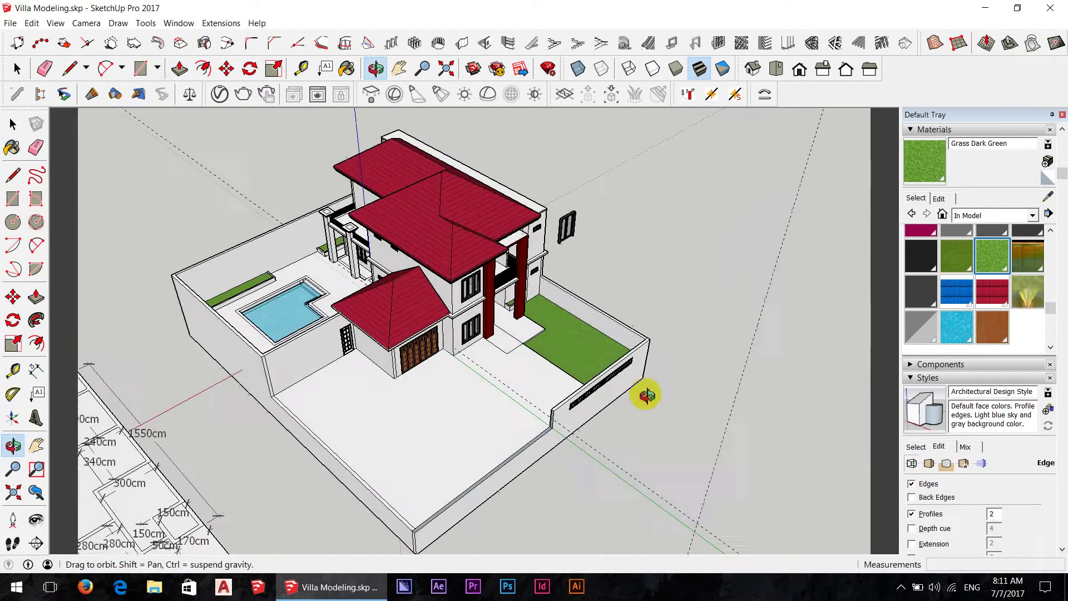
pyautogui.scroll(3, 554, 353)
pyautogui.scroll(3, 534, 317)
pyautogui.moveTo(534, 317); pyautogui.dragTo(375, 339, button='middle')
pyautogui.scroll(3, 496, 351)
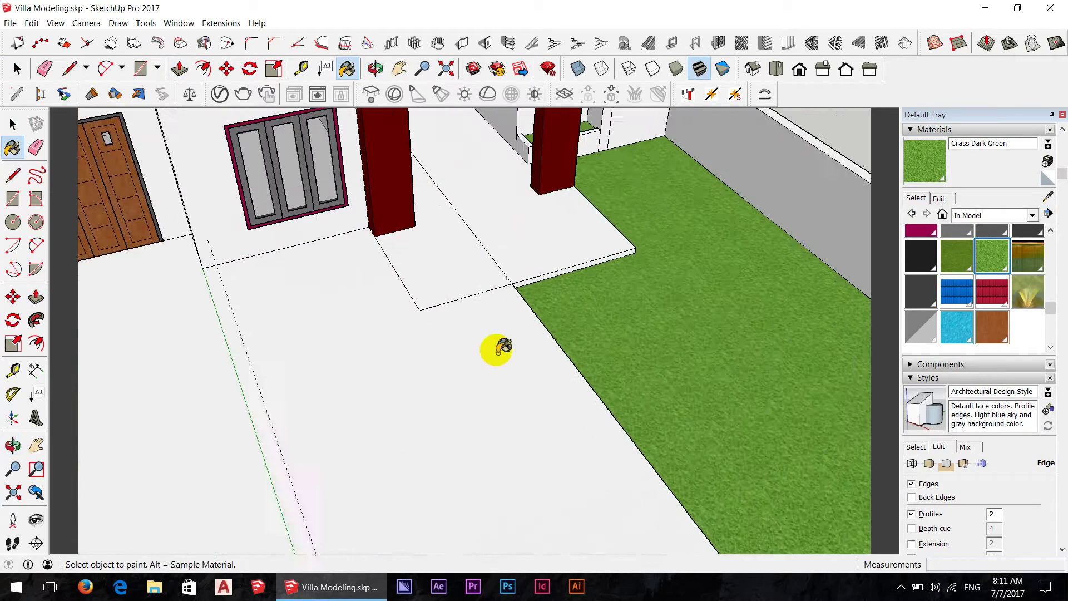
pyautogui.scroll(3, 511, 303)
pyautogui.moveTo(510, 303); pyautogui.dragTo(467, 296, button='middle')
pyautogui.scroll(3, 511, 289)
pyautogui.scroll(-2, 507, 289)
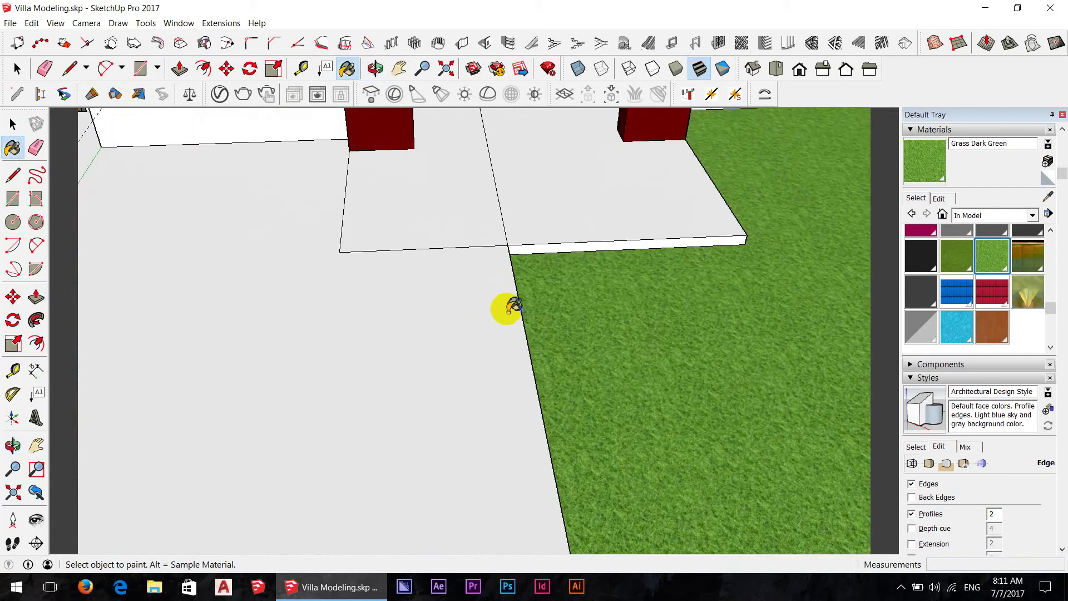
pyautogui.press('space')
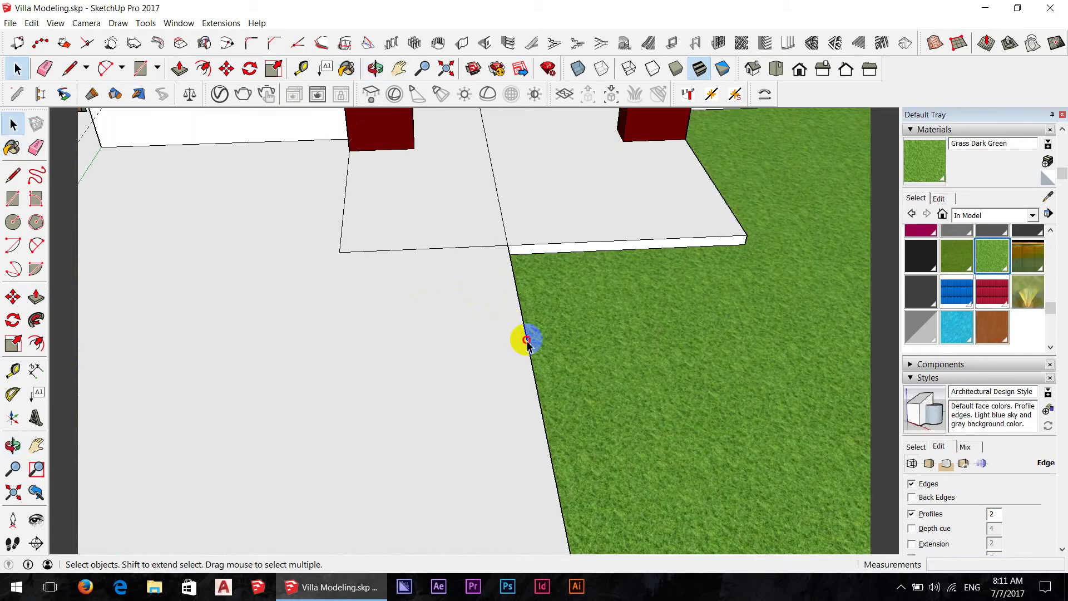
pyautogui.click(528, 345)
pyautogui.scroll(3, 510, 256)
# Step: Copy the lawn edge 2 units over with Move and Ctrl
pyautogui.press('m')
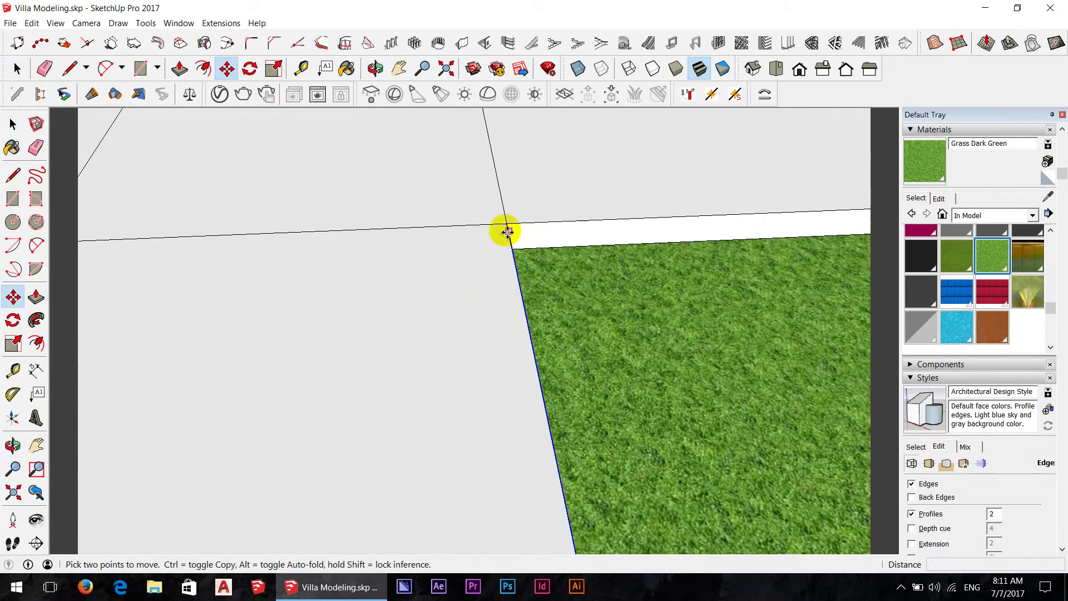
pyautogui.click(506, 226)
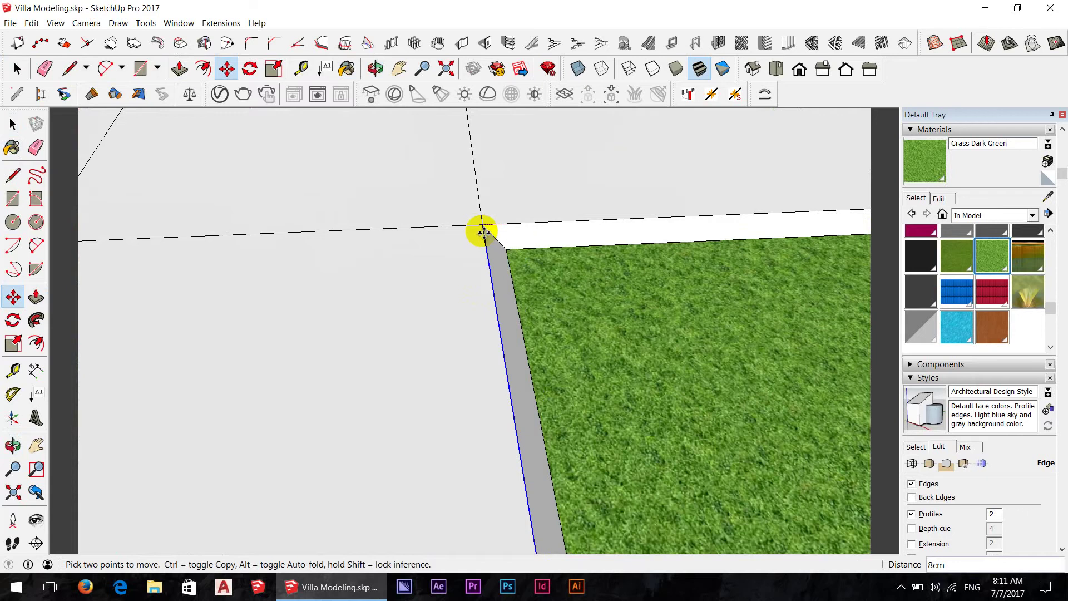
pyautogui.press('ctrl')
pyautogui.write('2')
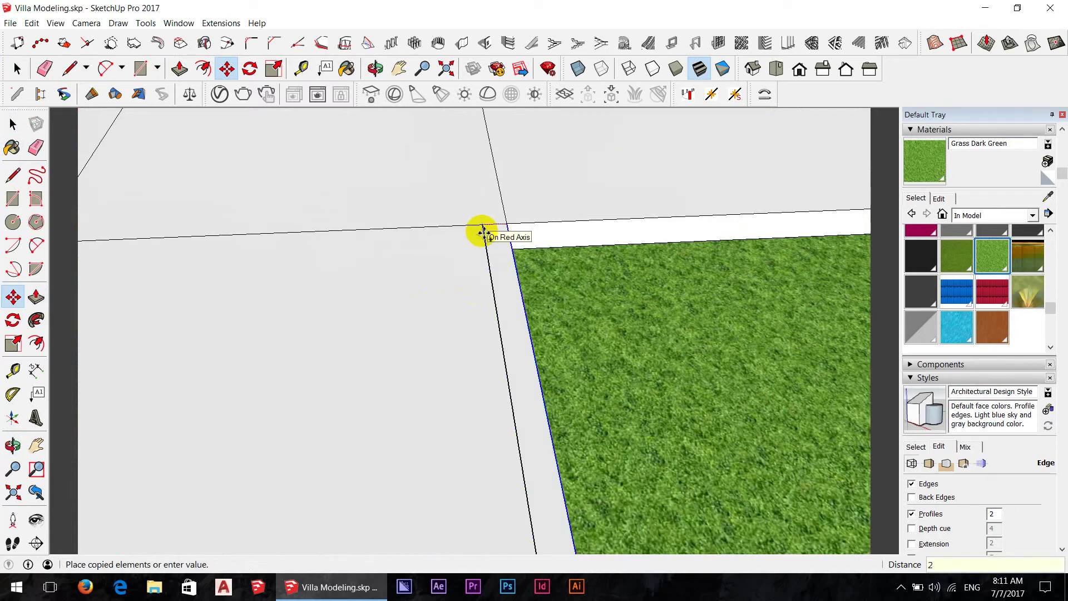
pyautogui.press('Return')
pyautogui.moveTo(489, 234); pyautogui.dragTo(564, 280, button='middle')
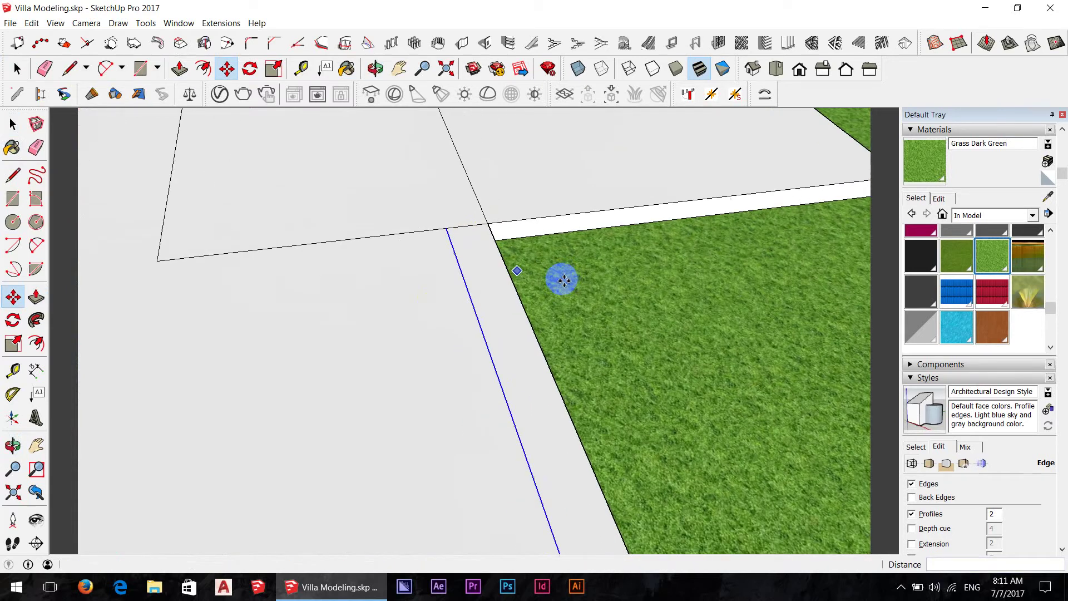
# Step: Push/Pull the new thin strip up 2 to form the curb
pyautogui.press('p')
pyautogui.click(512, 305)
pyautogui.write('2')
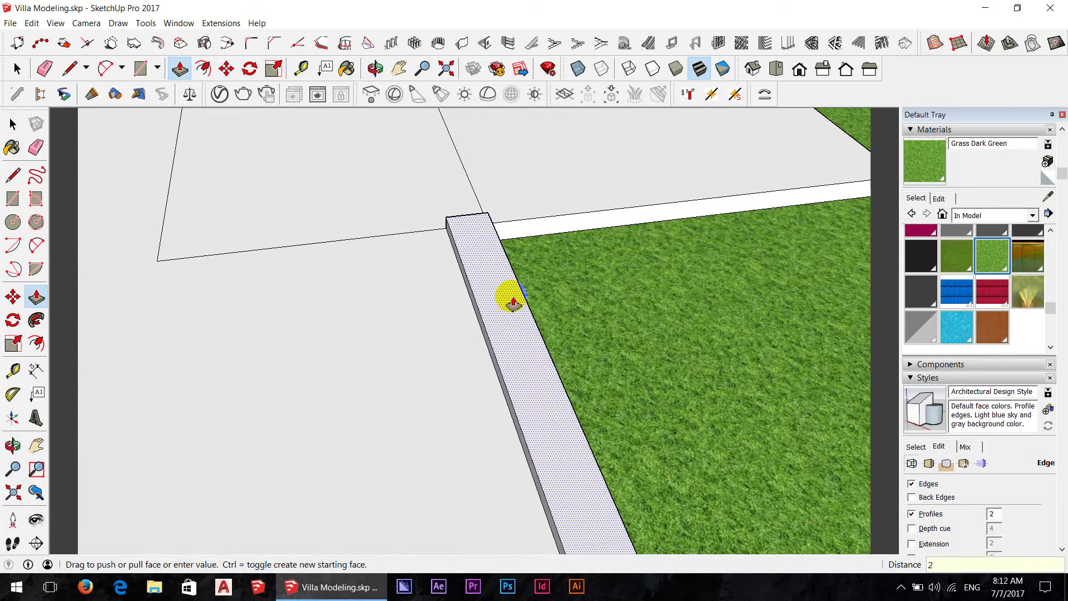
pyautogui.press('Return')
pyautogui.moveTo(508, 299)
pyautogui.mouseDown(button='middle')
pyautogui.moveTo(573, 306)
pyautogui.moveTo(770, 262)
pyautogui.moveTo(517, 232)
pyautogui.moveTo(475, 250)
pyautogui.moveTo(366, 256)
pyautogui.moveTo(424, 250)
pyautogui.moveTo(436, 238)
pyautogui.mouseUp(button='middle')
pyautogui.moveTo(239, 198)
pyautogui.mouseDown(button='middle')
pyautogui.moveTo(341, 238)
pyautogui.moveTo(272, 251)
pyautogui.moveTo(445, 232)
pyautogui.moveTo(446, 267)
pyautogui.moveTo(568, 306)
pyautogui.moveTo(612, 341)
pyautogui.moveTo(465, 286)
pyautogui.moveTo(544, 310)
pyautogui.moveTo(513, 191)
pyautogui.moveTo(509, 272)
pyautogui.moveTo(382, 281)
pyautogui.moveTo(592, 310)
pyautogui.moveTo(470, 300)
pyautogui.moveTo(585, 334)
pyautogui.moveTo(508, 329)
pyautogui.moveTo(567, 259)
pyautogui.mouseUp(button='middle')
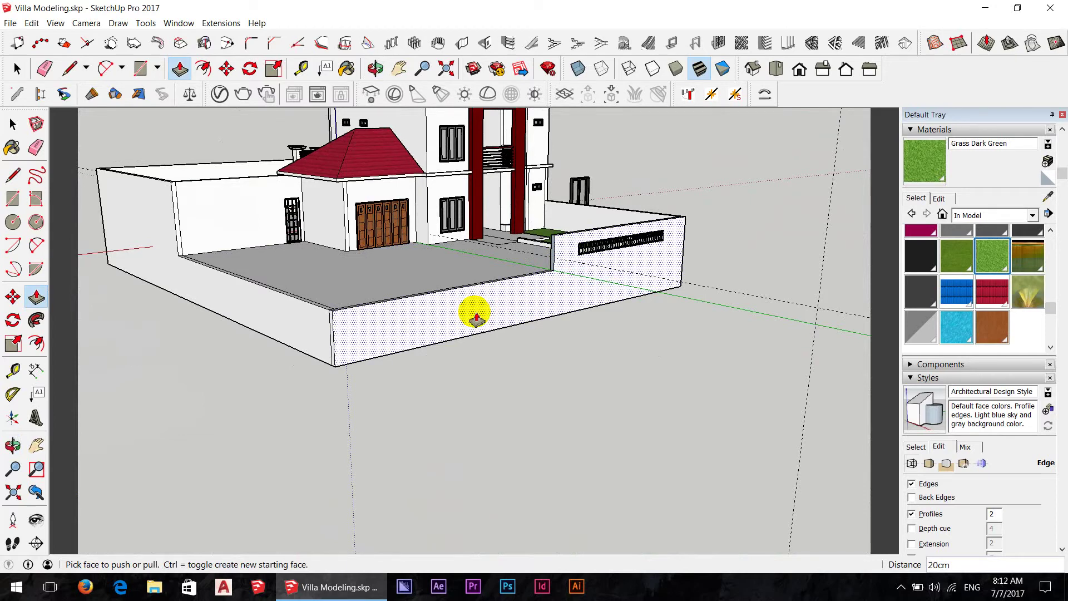
# Step: Window-select the dimensioned plan block and delete it
pyautogui.press('space')
pyautogui.moveTo(640, 298)
pyautogui.mouseDown(button='middle')
pyautogui.moveTo(442, 334)
pyautogui.moveTo(523, 358)
pyautogui.moveTo(649, 270)
pyautogui.mouseUp(button='middle')
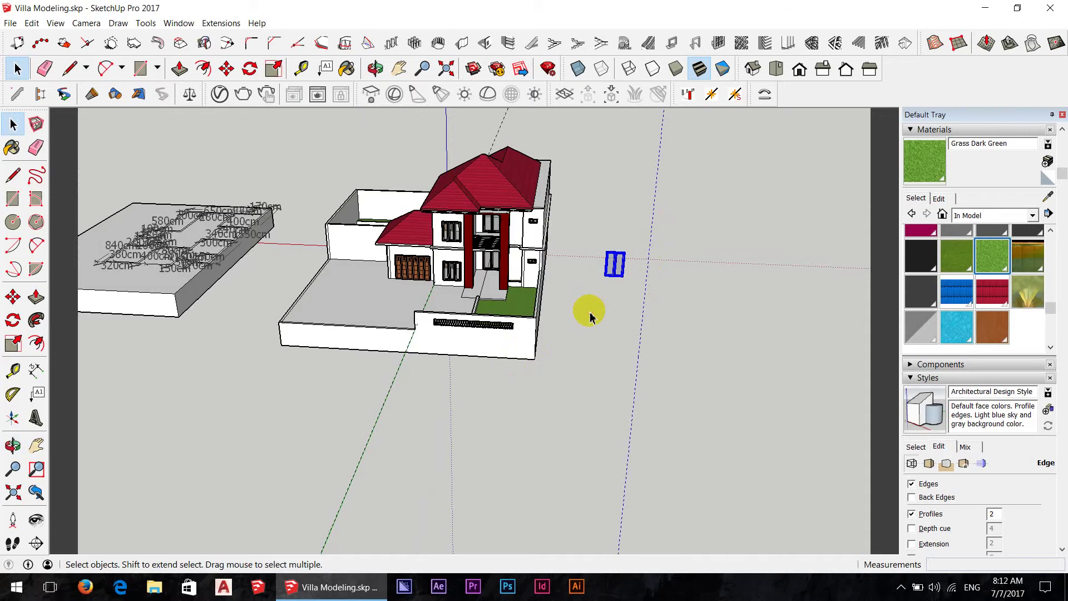
pyautogui.moveTo(596, 269); pyautogui.dragTo(716, 358, button='middle')
pyautogui.scroll(3, 501, 341)
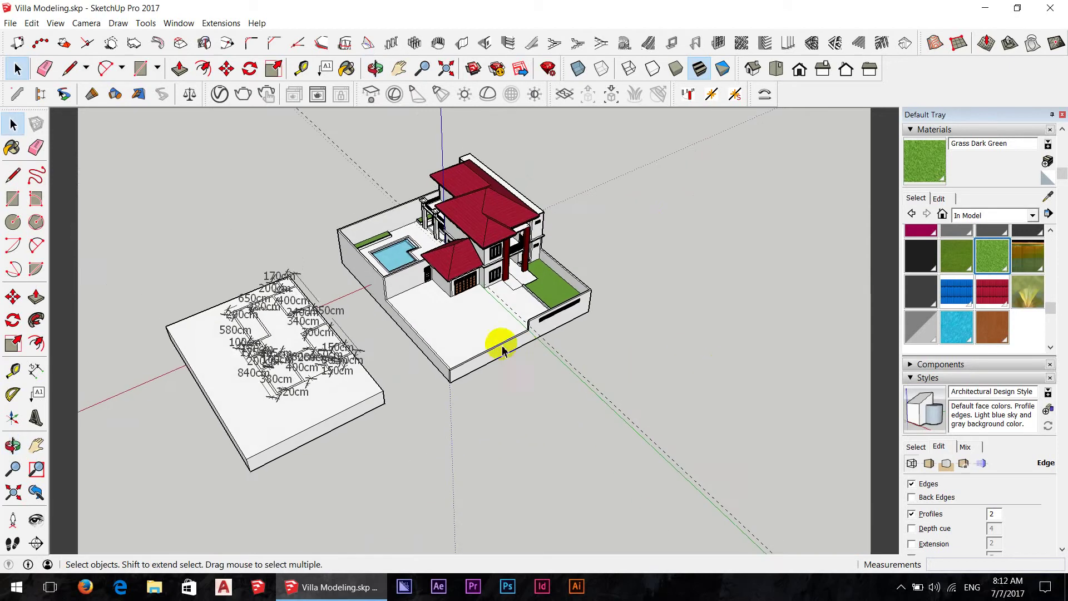
pyautogui.scroll(5, 467, 347)
pyautogui.moveTo(467, 348); pyautogui.dragTo(489, 358, button='middle')
pyautogui.scroll(-3, 682, 365)
pyautogui.scroll(-2, 703, 358)
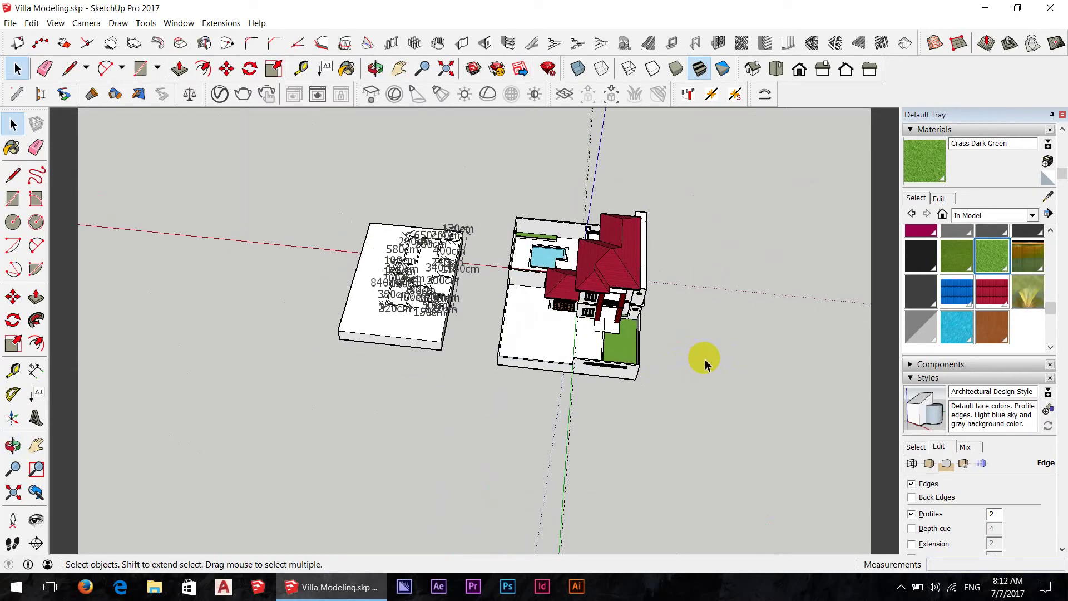
pyautogui.scroll(-2, 704, 358)
pyautogui.moveTo(425, 222); pyautogui.dragTo(567, 401)
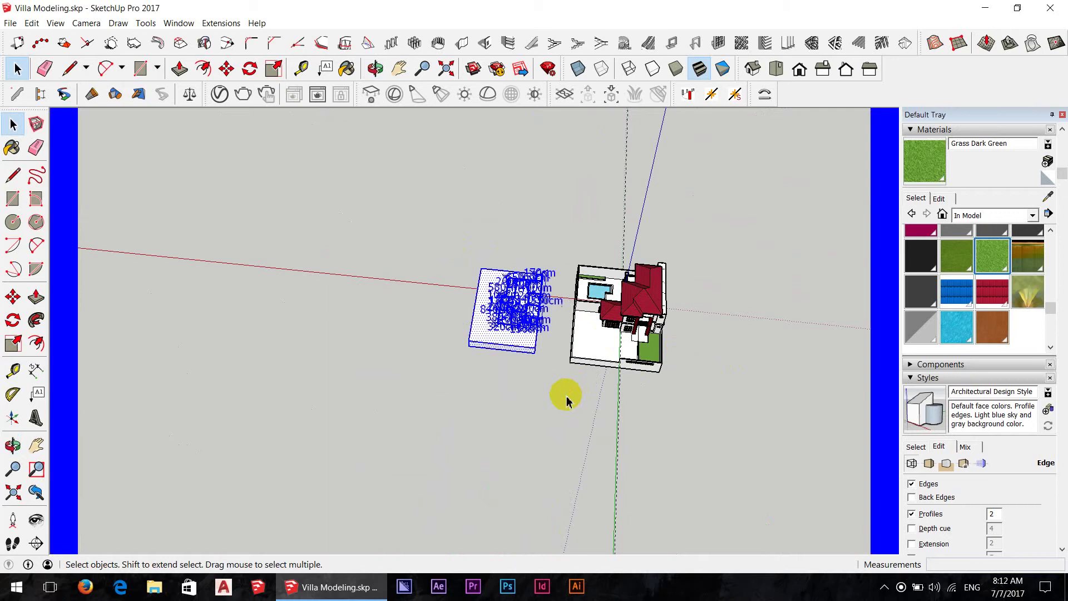
pyautogui.press('Delete')
# Step: Delete the stray far-left objects and return to a 3-D view of the villa
pyautogui.scroll(-2, 568, 331)
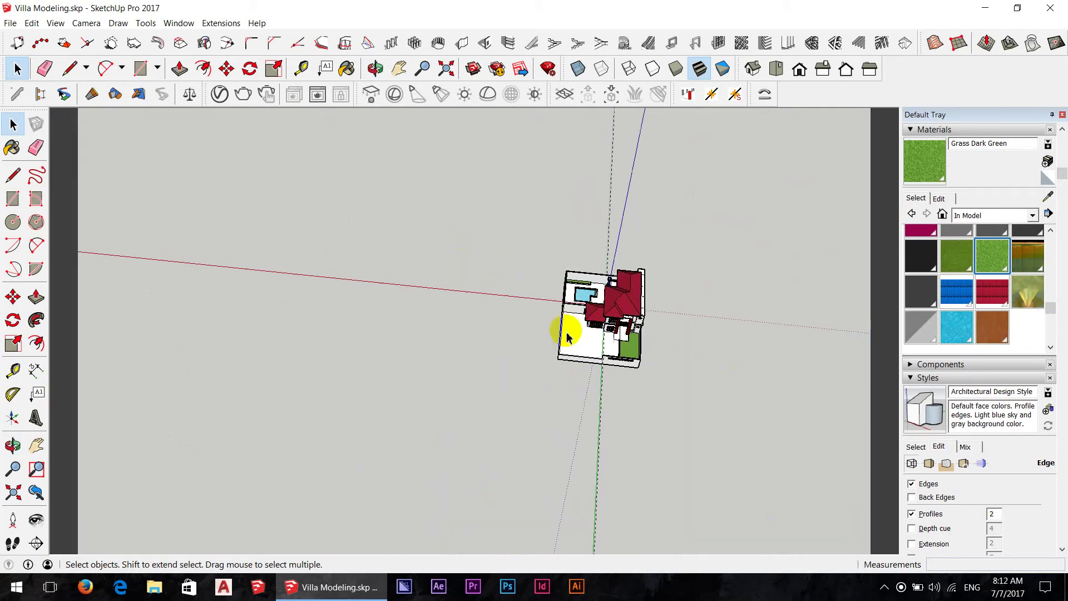
pyautogui.scroll(-3, 501, 334)
pyautogui.scroll(-1, 424, 335)
pyautogui.hotkey('ctrl', 'a')
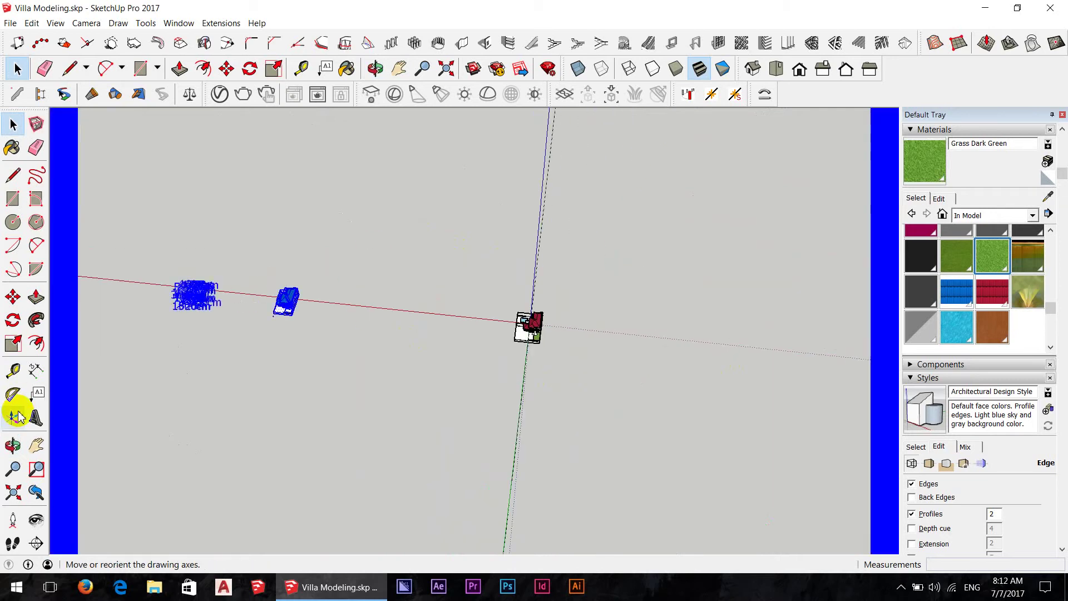
pyautogui.press('Delete')
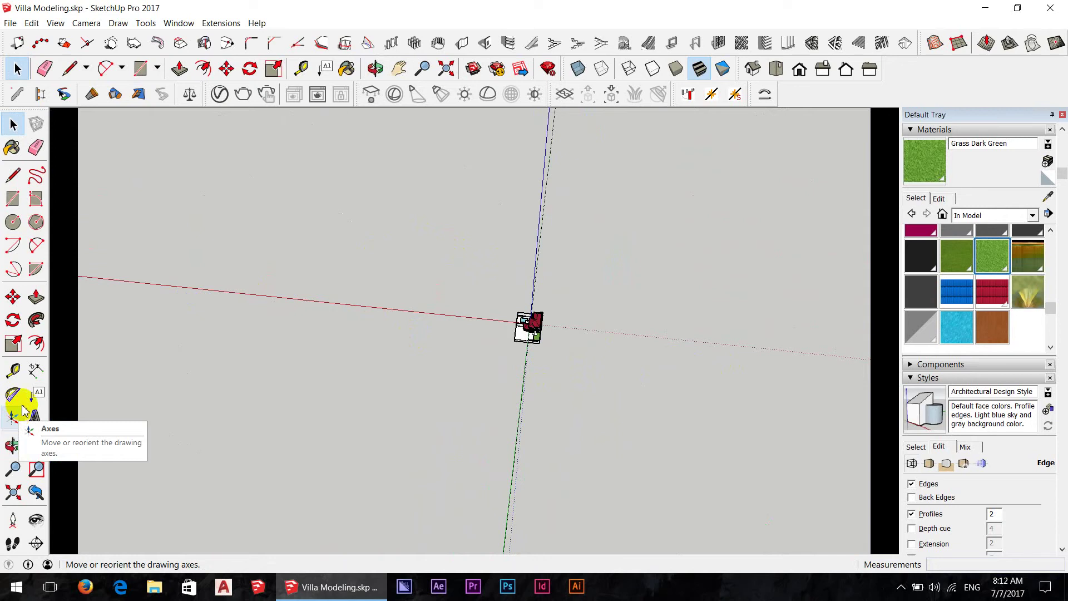
pyautogui.scroll(2, 505, 341)
pyautogui.scroll(2, 505, 341)
pyautogui.moveTo(691, 310); pyautogui.dragTo(716, 215, button='middle')
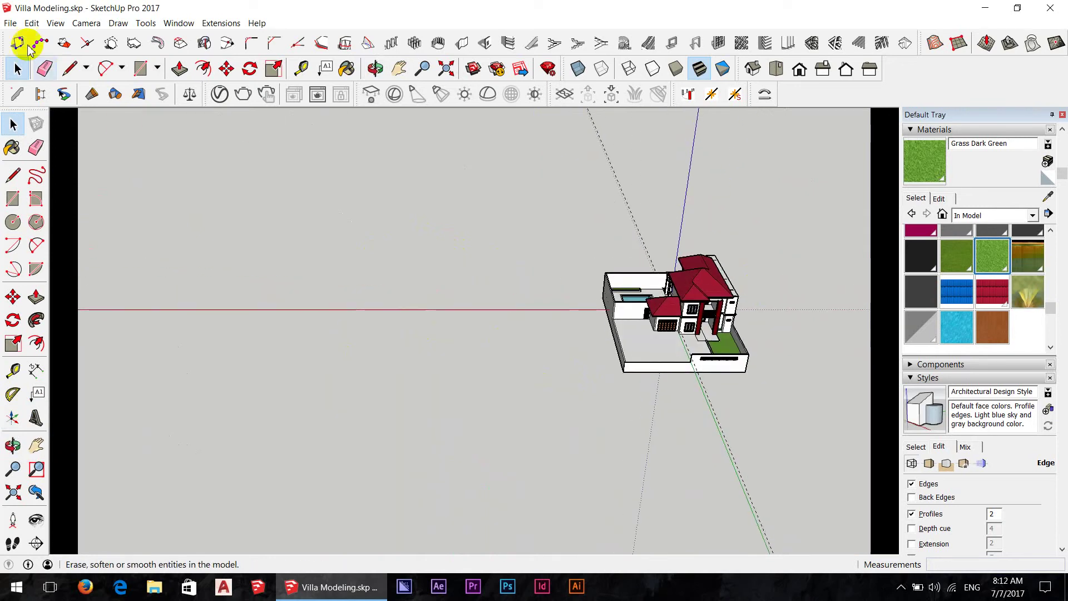
# Step: Save the model as 'SN1.2 Model' in SketchUp Version 2015 format, dismissing the bad-data notice
pyautogui.click(10, 23)
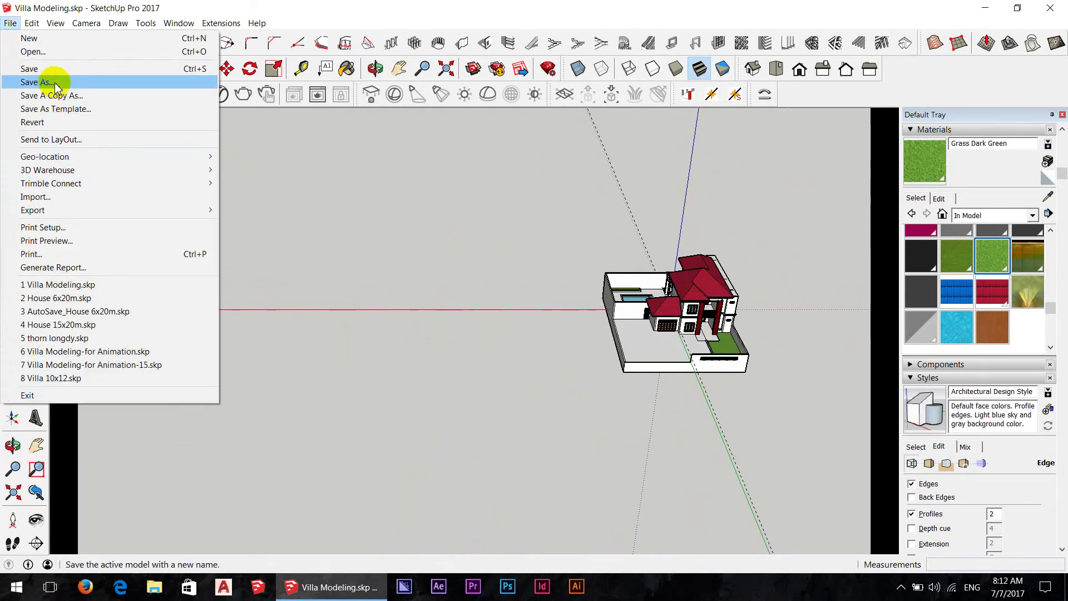
pyautogui.click(56, 88)
pyautogui.write('SN1.2 Model')
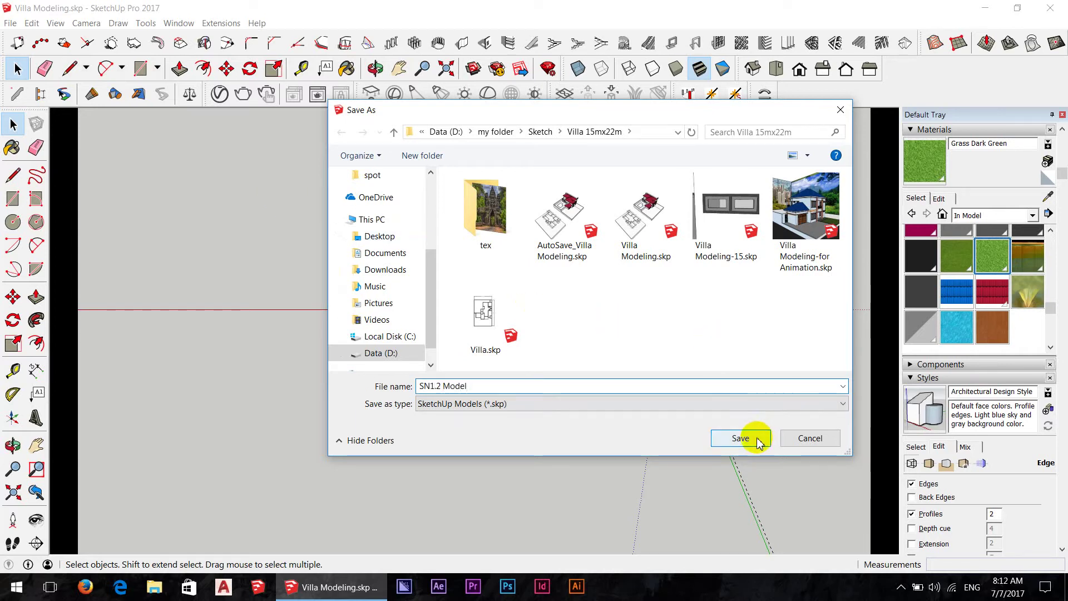
pyautogui.click(643, 404)
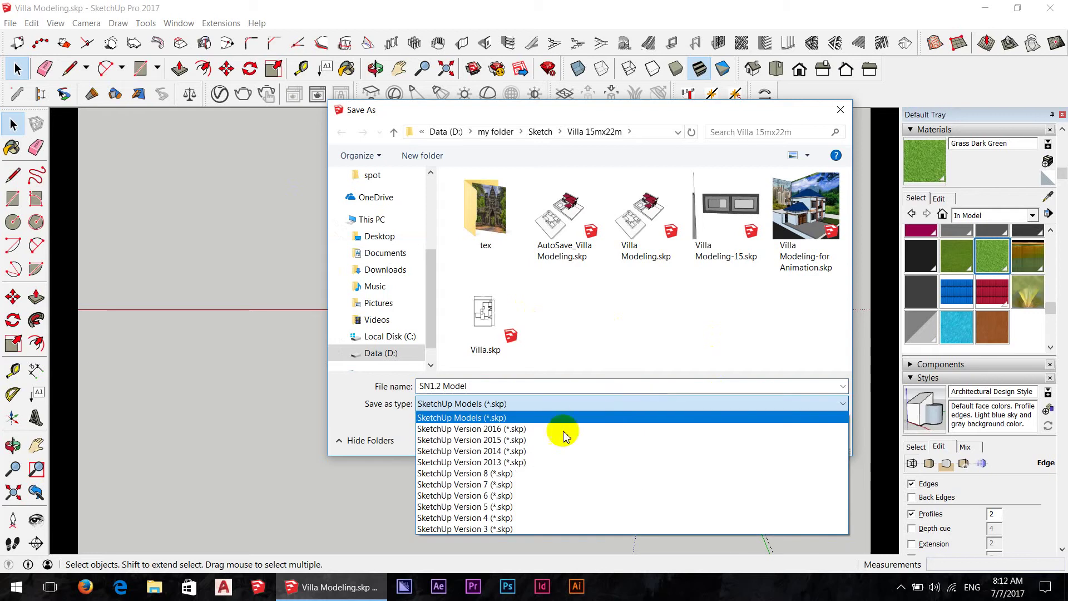
pyautogui.click(535, 440)
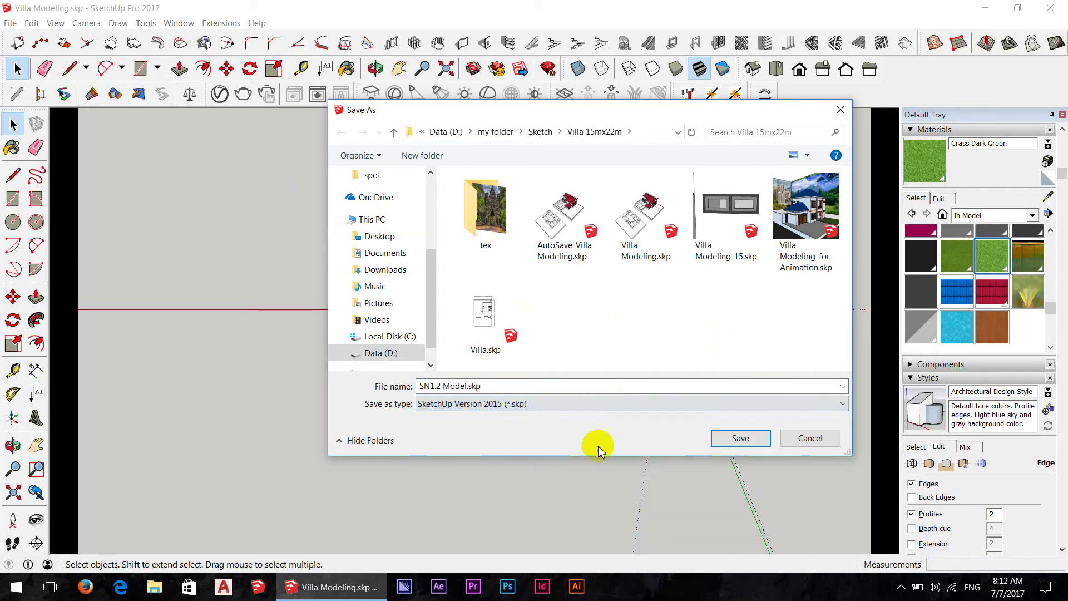
pyautogui.click(739, 439)
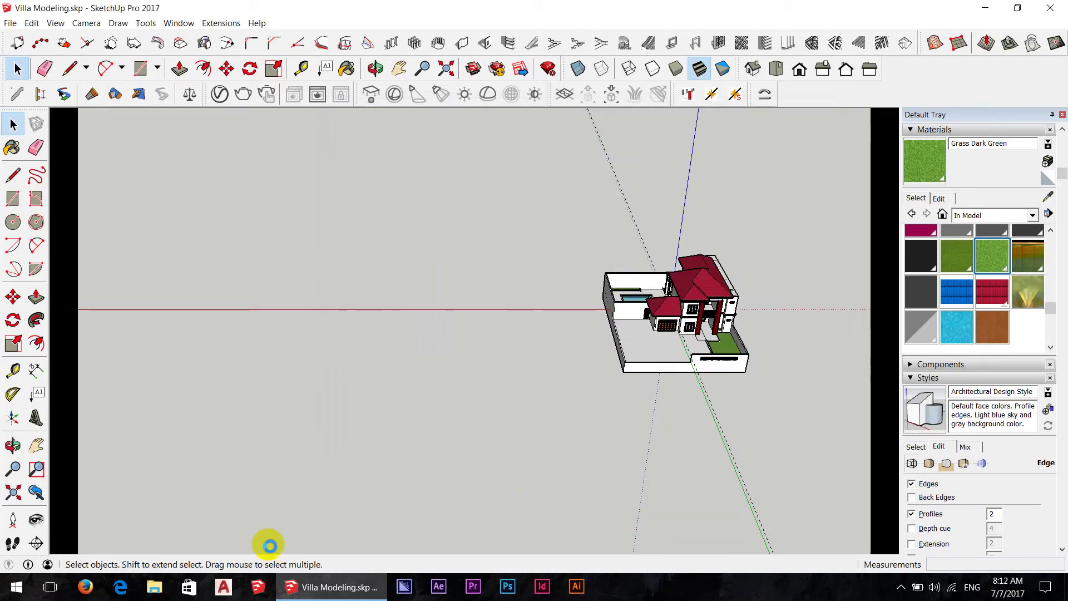
pyautogui.click(480, 318)
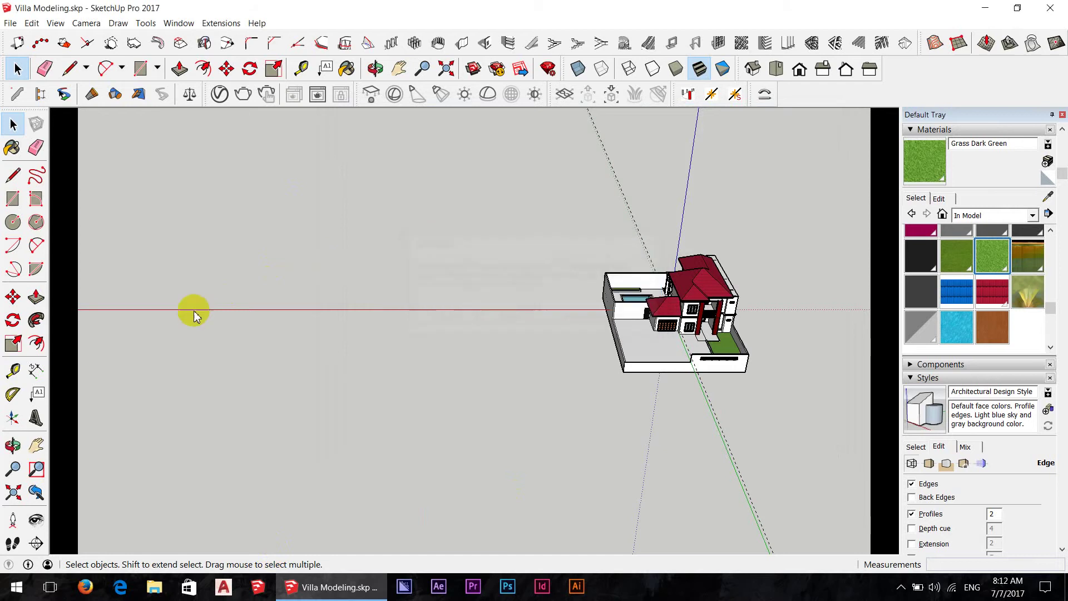
pyautogui.click(750, 346)
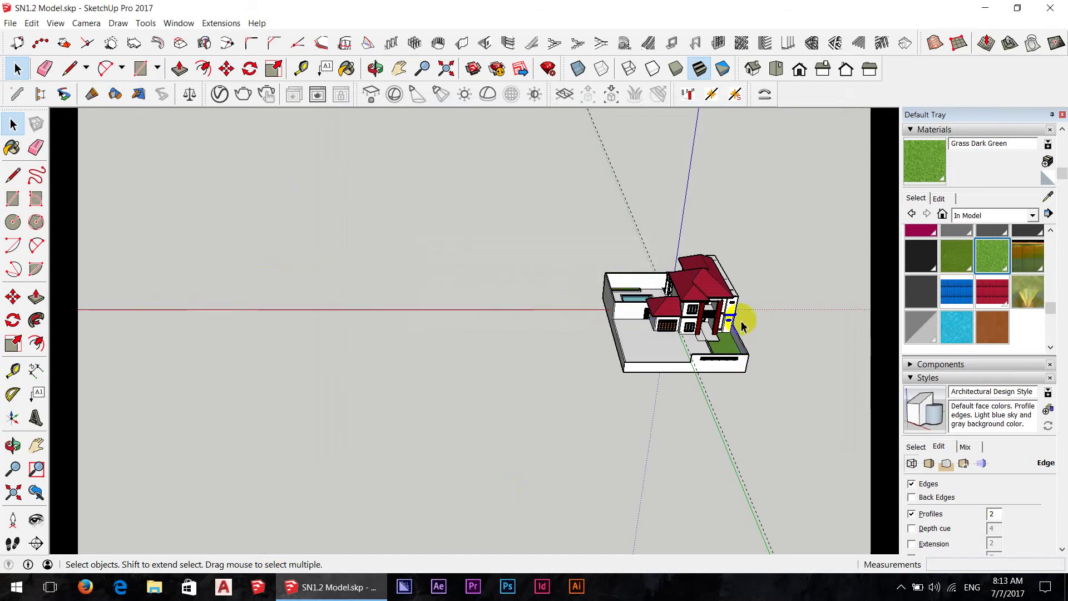
# Step: Orbit and zoom to view the villa's front entrance, garden and pool side
pyautogui.scroll(3, 740, 316)
pyautogui.scroll(3, 728, 306)
pyautogui.moveTo(758, 353); pyautogui.dragTo(729, 263, button='middle')
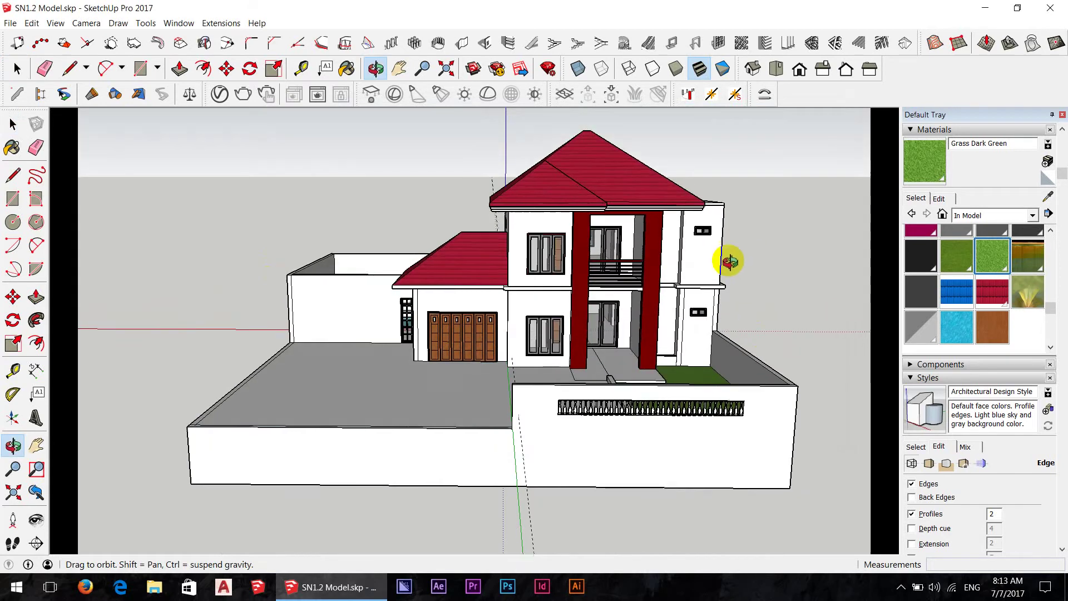
pyautogui.scroll(2, 598, 377)
pyautogui.moveTo(598, 377); pyautogui.dragTo(649, 436, button='middle')
pyautogui.scroll(3, 632, 429)
pyautogui.scroll(2, 639, 386)
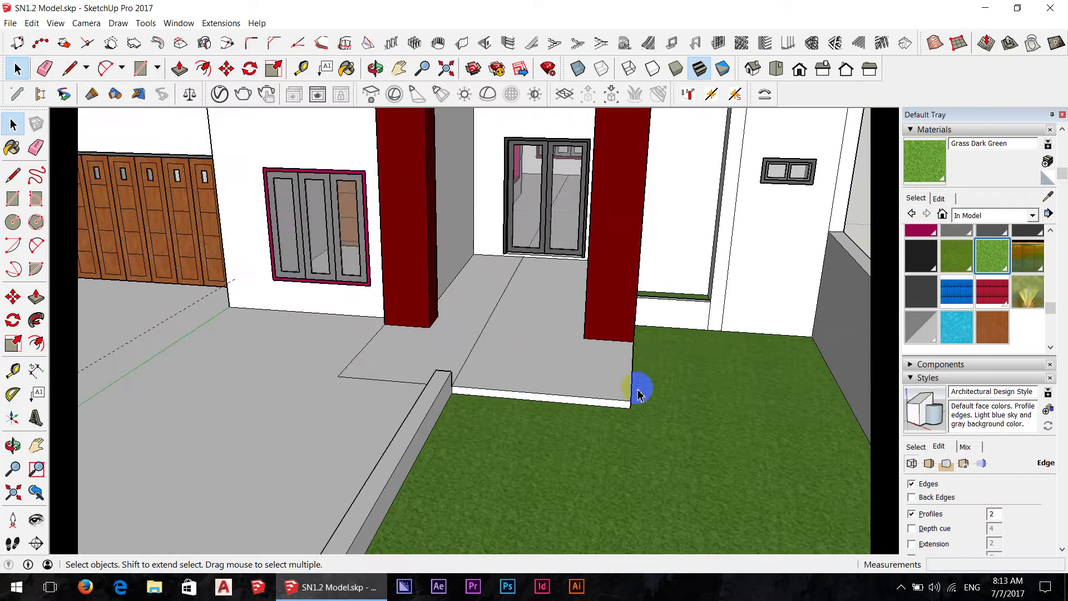
pyautogui.scroll(-2, 517, 392)
pyautogui.scroll(-5, 516, 391)
pyautogui.moveTo(691, 493); pyautogui.dragTo(684, 460, button='middle')
pyautogui.scroll(-2, 327, 369)
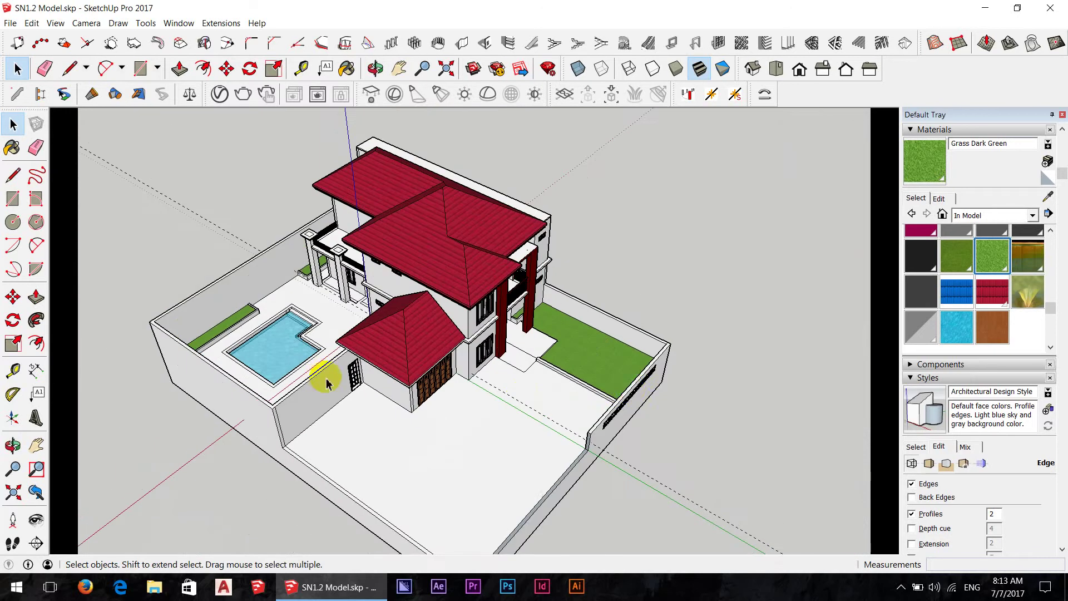
pyautogui.scroll(5, 639, 388)
# Step: Orbit to the garden lawn and balustrade wall, then to a higher side view
pyautogui.moveTo(639, 388)
pyautogui.mouseDown(button='middle')
pyautogui.moveTo(611, 301)
pyautogui.moveTo(576, 325)
pyautogui.mouseUp(button='middle')
pyautogui.scroll(3, 580, 328)
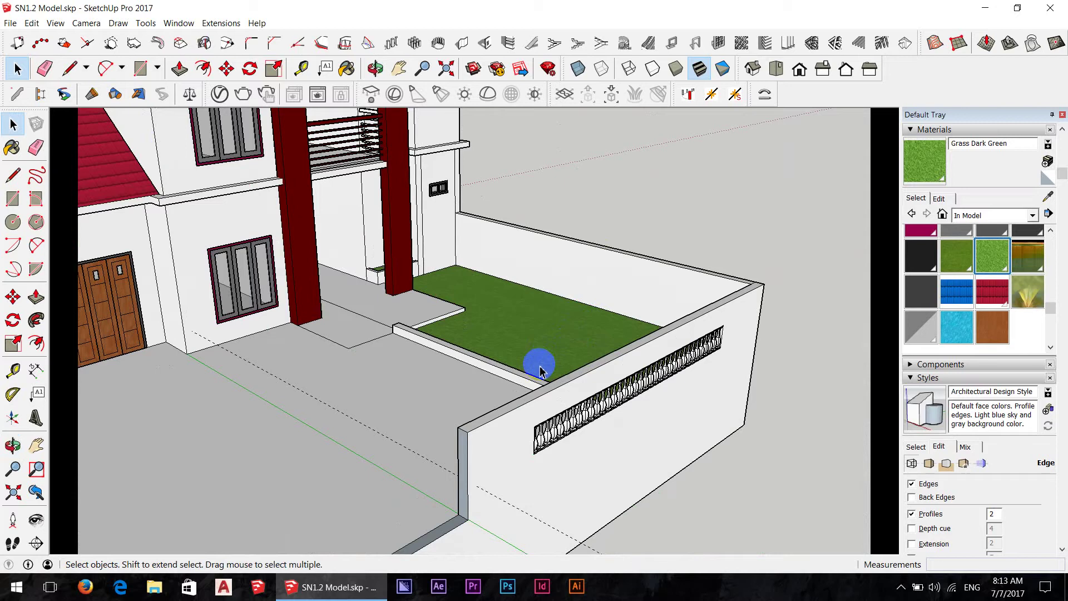
pyautogui.click(504, 363)
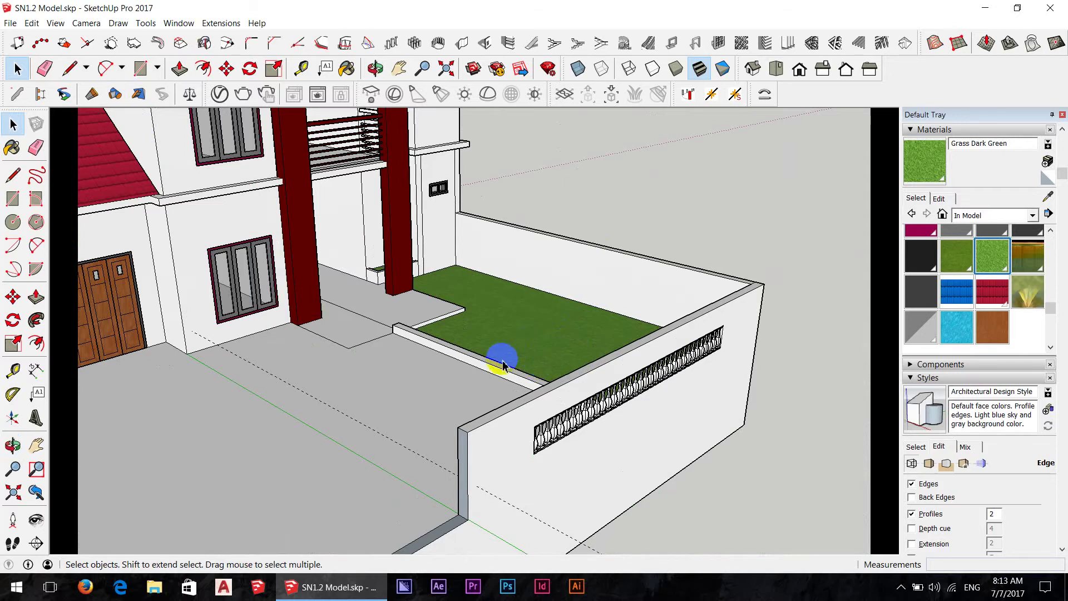
pyautogui.scroll(-3, 341, 353)
pyautogui.scroll(-3, 341, 357)
pyautogui.moveTo(342, 358)
pyautogui.mouseDown(button='middle')
pyautogui.moveTo(334, 395)
pyautogui.moveTo(421, 433)
pyautogui.moveTo(306, 286)
pyautogui.mouseUp(button='middle')
pyautogui.scroll(-2, 317, 317)
pyautogui.scroll(3, 334, 317)
pyautogui.scroll(3, 376, 436)
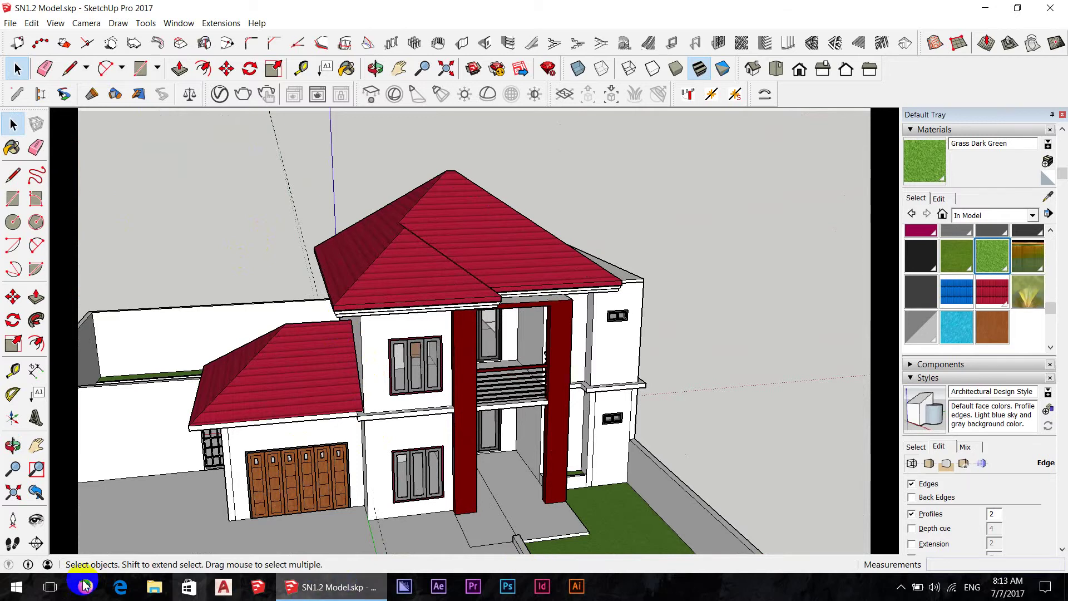
# Step: Launch Lumion 6 from the desktop with Wi-Fi switched off
pyautogui.click(332, 587)
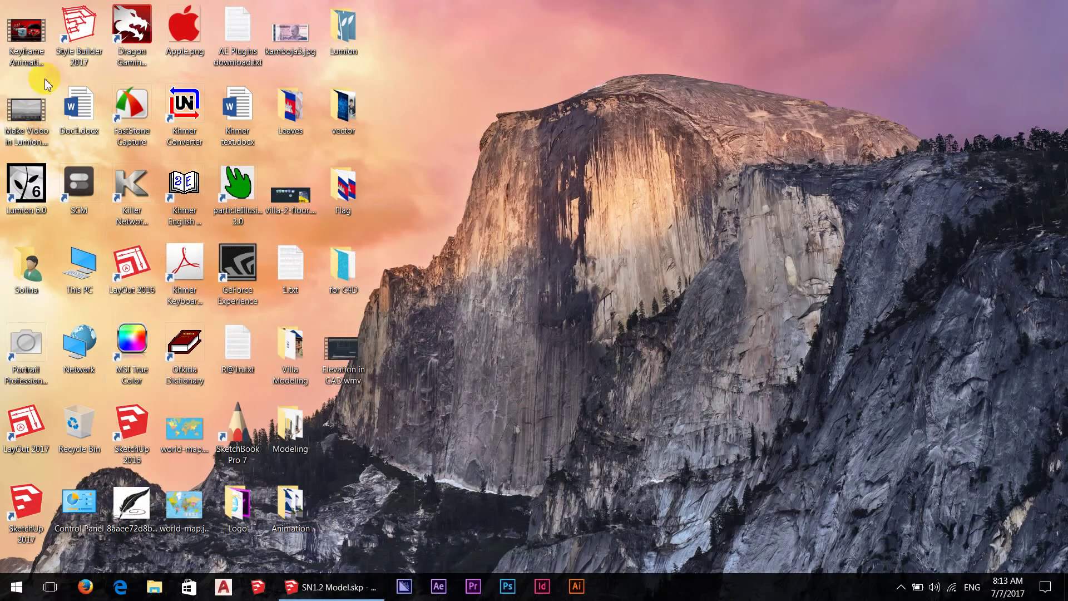
pyautogui.doubleClick(20, 190)
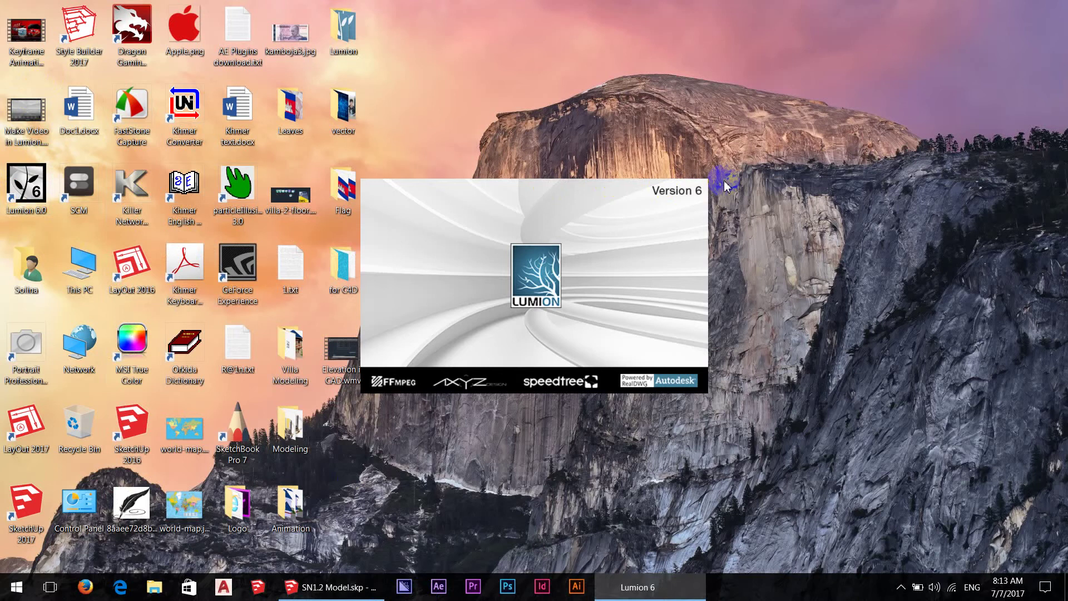
pyautogui.click(952, 587)
pyautogui.click(860, 562)
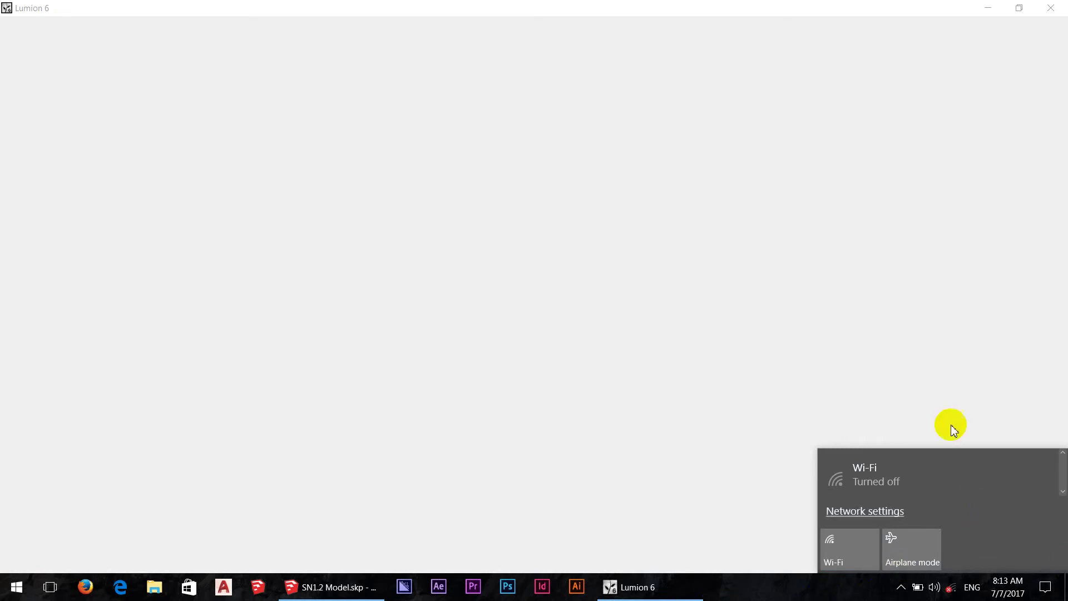
pyautogui.click(677, 6)
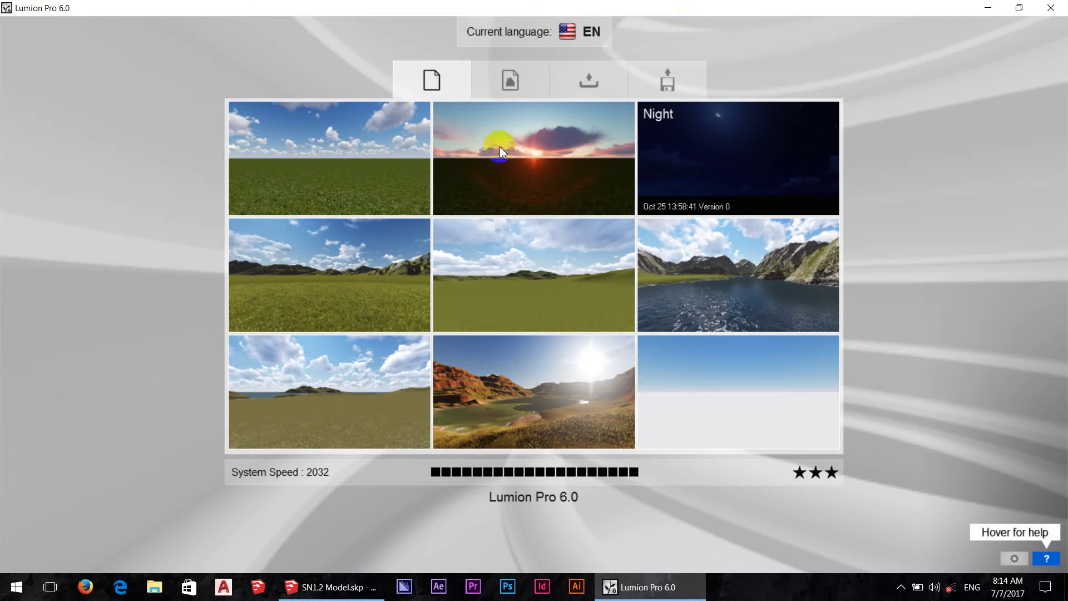
# Step: Start a Plain grassland scene and bring up the Import New Model file browser
pyautogui.click(313, 195)
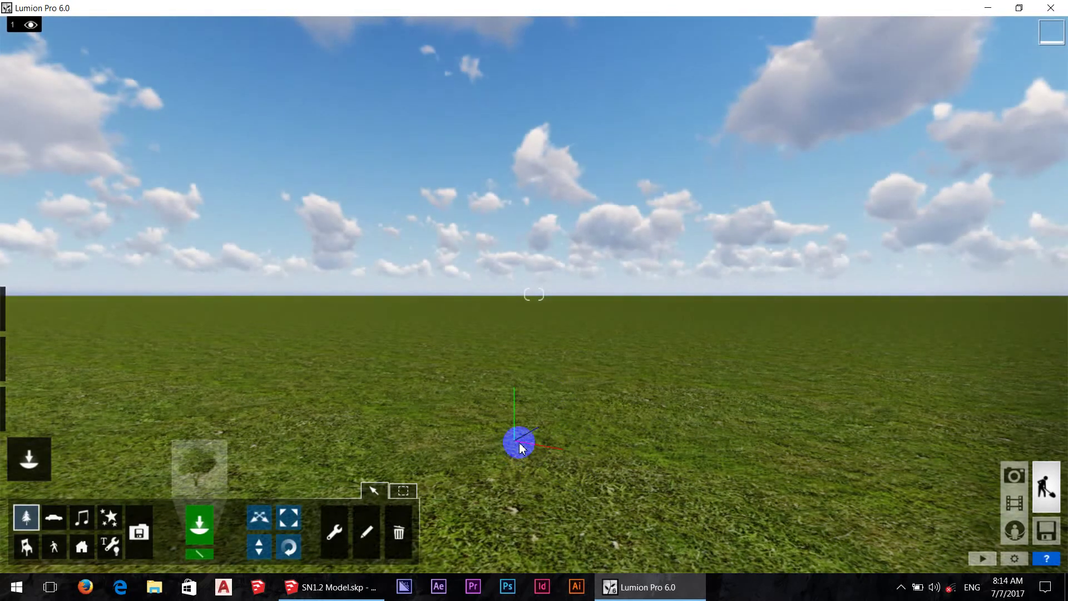
pyautogui.click(139, 532)
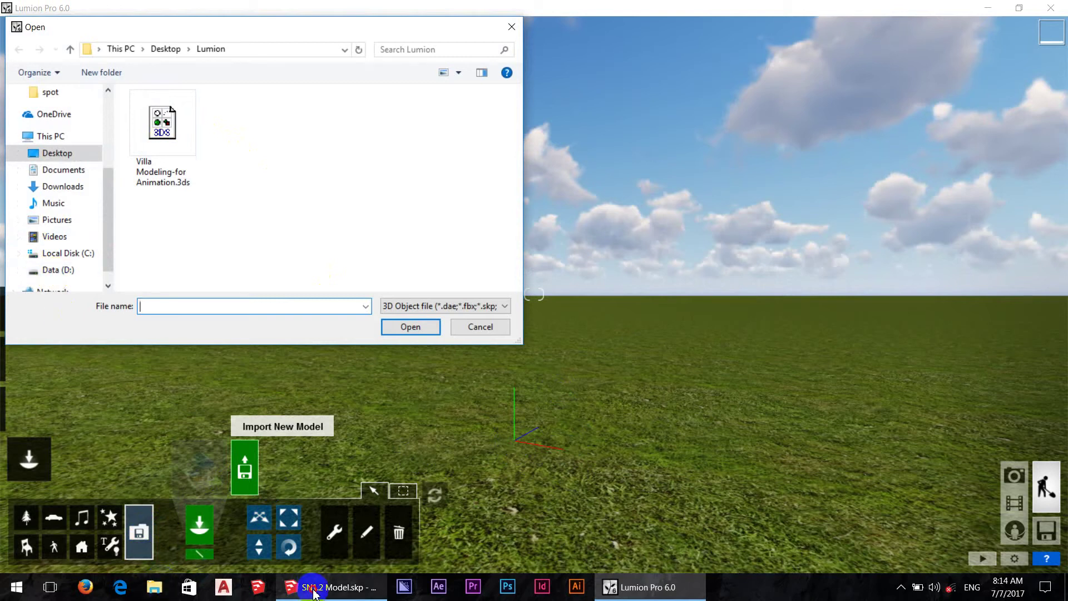
pyautogui.click(333, 588)
pyautogui.click(10, 23)
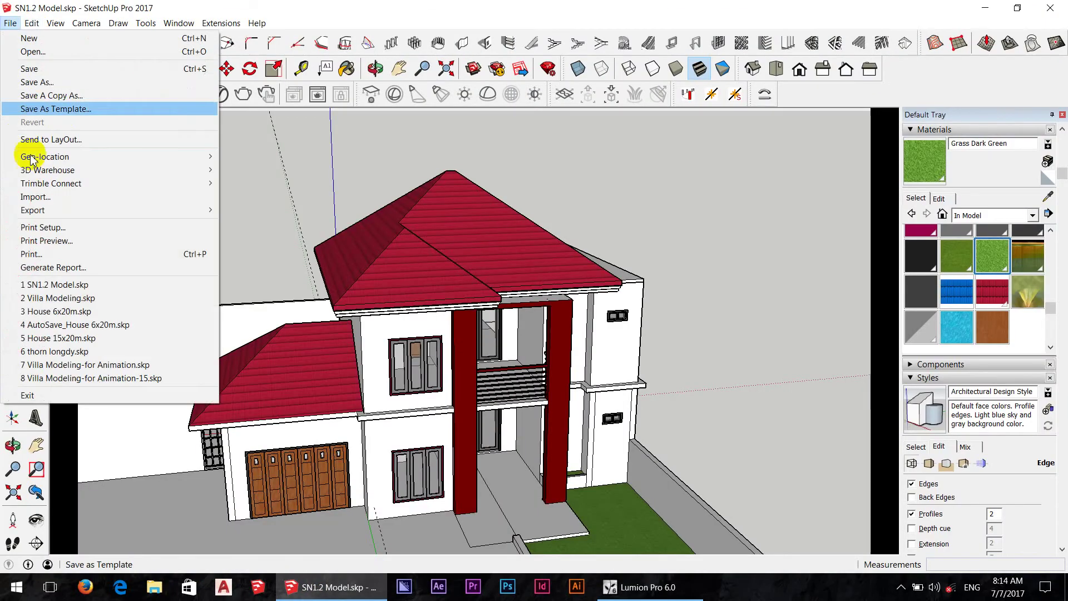
pyautogui.click(39, 82)
pyautogui.click(658, 137)
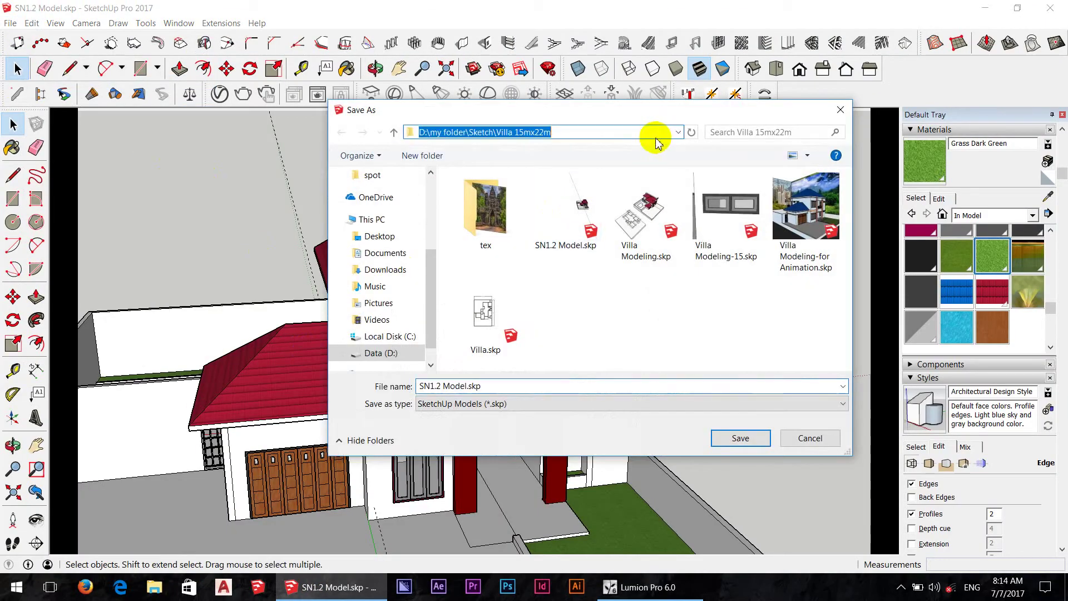
pyautogui.click(811, 438)
pyautogui.click(985, 43)
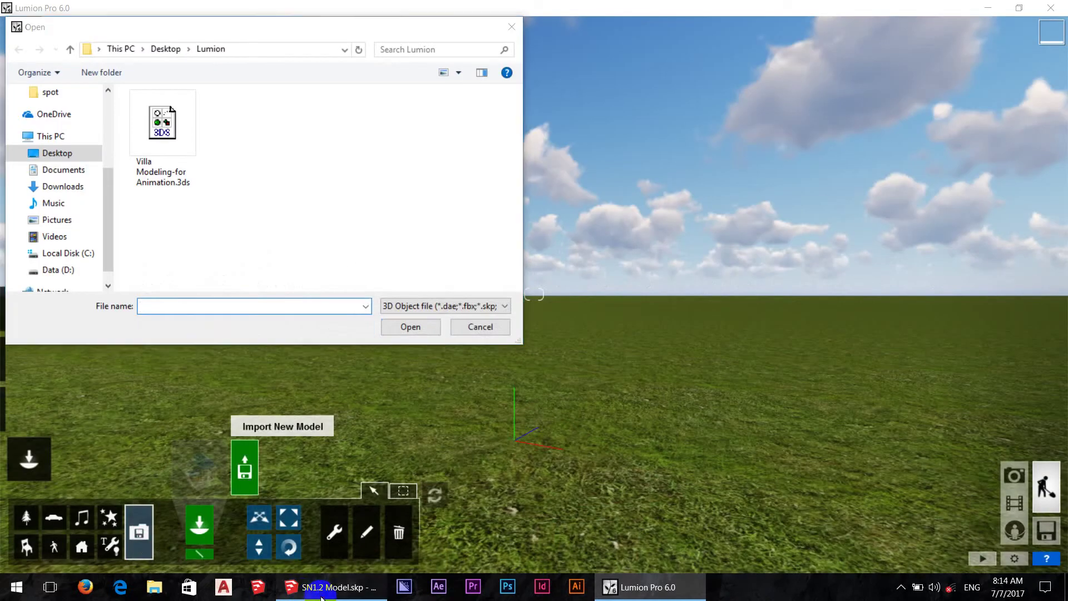
# Step: Import SN1.2 Model.skp from the Villa 15mx22m folder into the library as SN1.2 Model
pyautogui.click(357, 600)
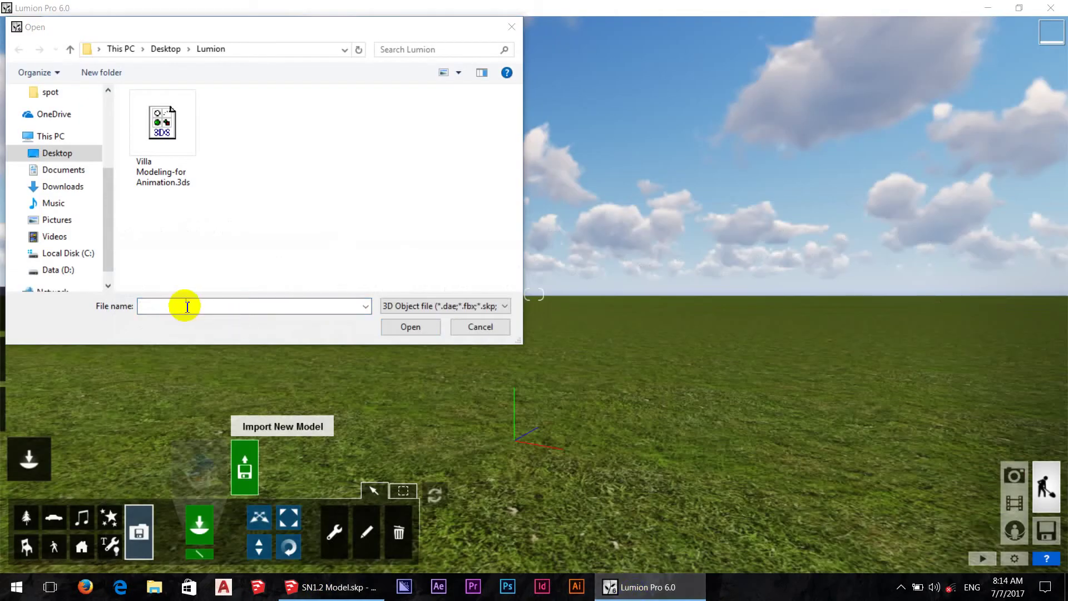
pyautogui.click(187, 307)
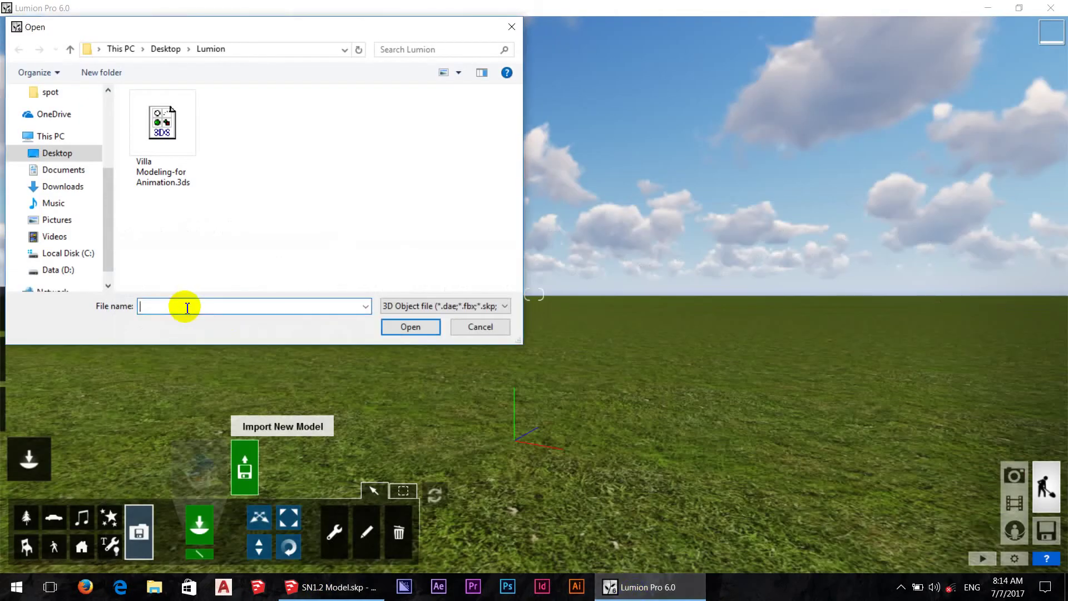
pyautogui.click(414, 329)
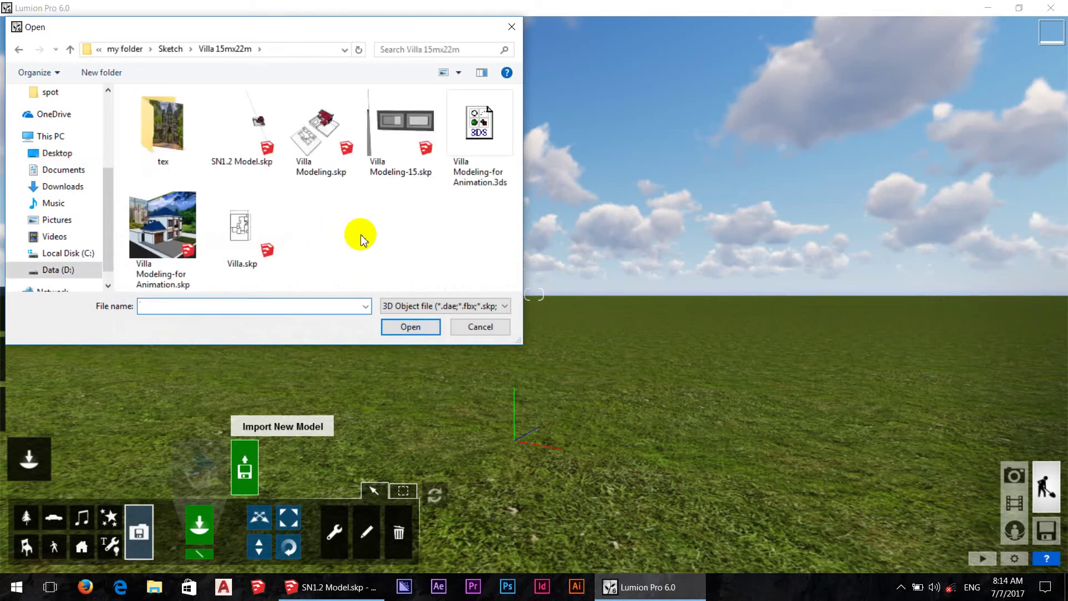
pyautogui.click(268, 127)
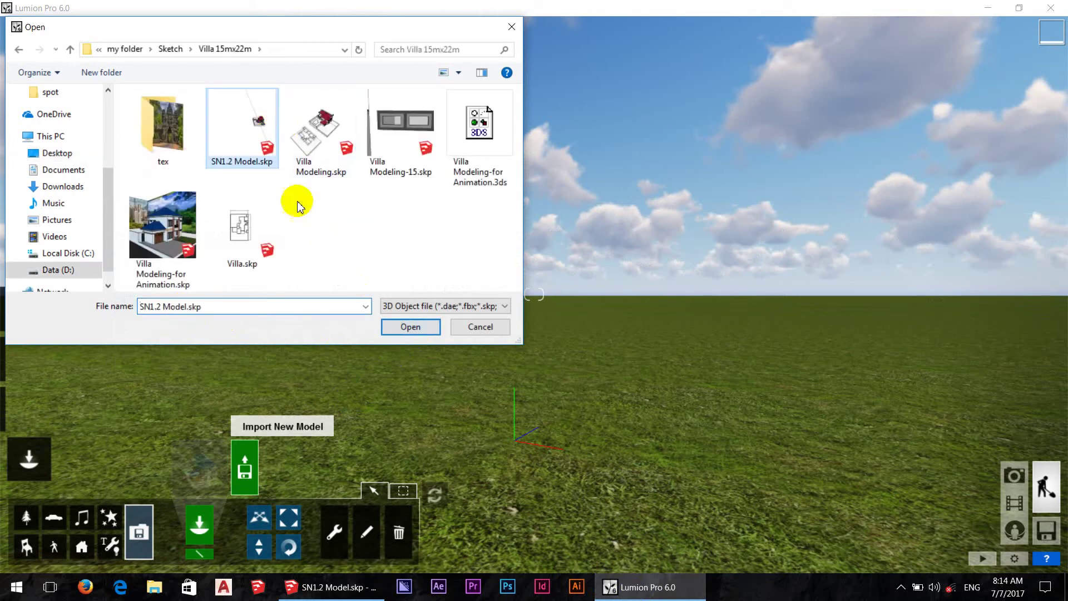
pyautogui.click(410, 327)
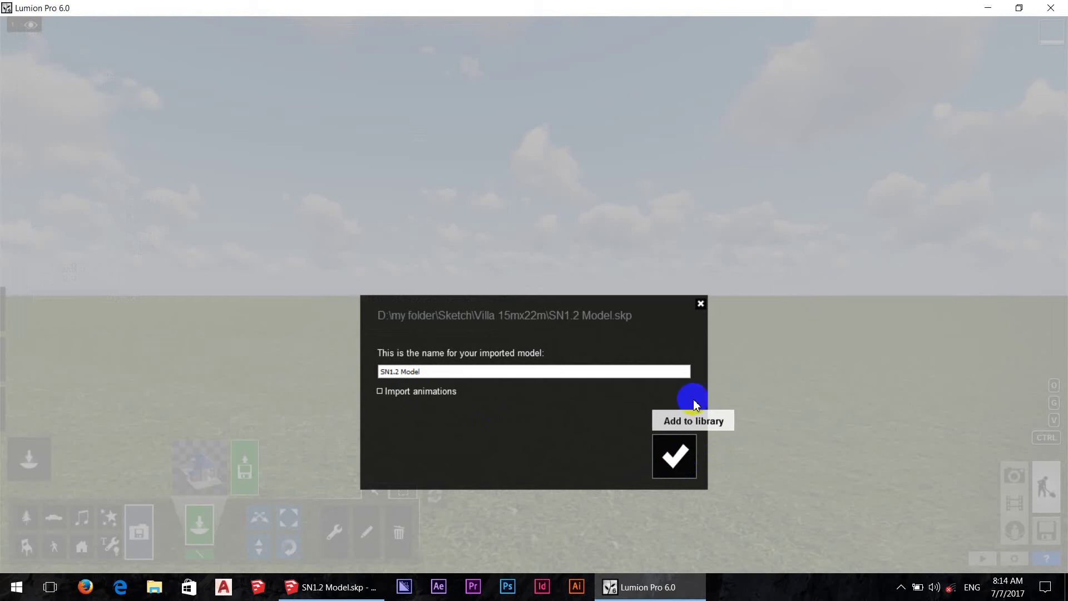
pyautogui.click(684, 457)
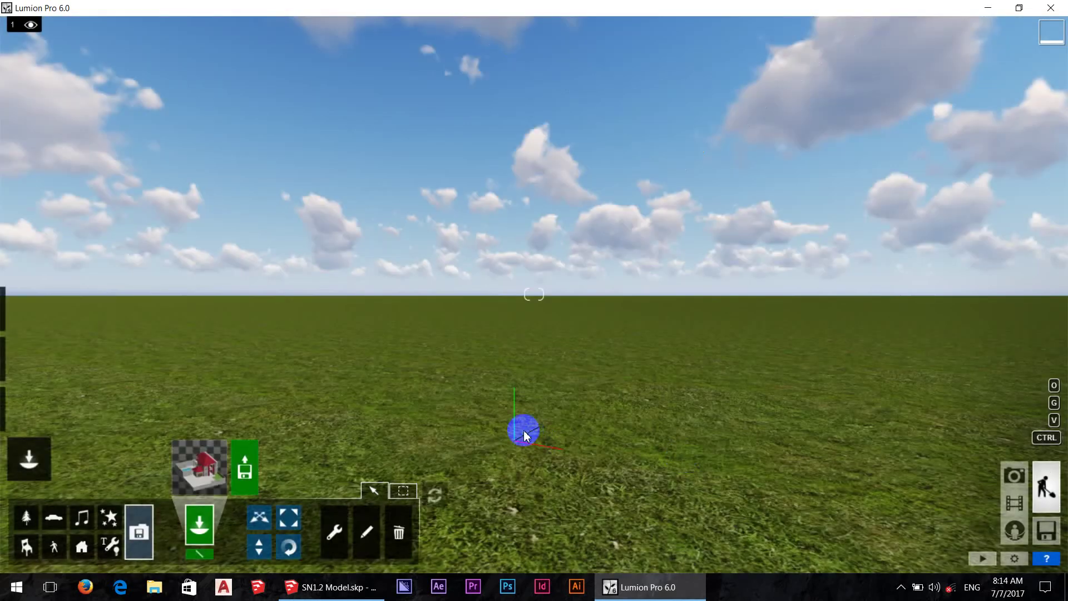
# Step: Pick SN1.2 Model from the import library and try placing it on the grass
pyautogui.click(510, 442)
pyautogui.click(517, 444)
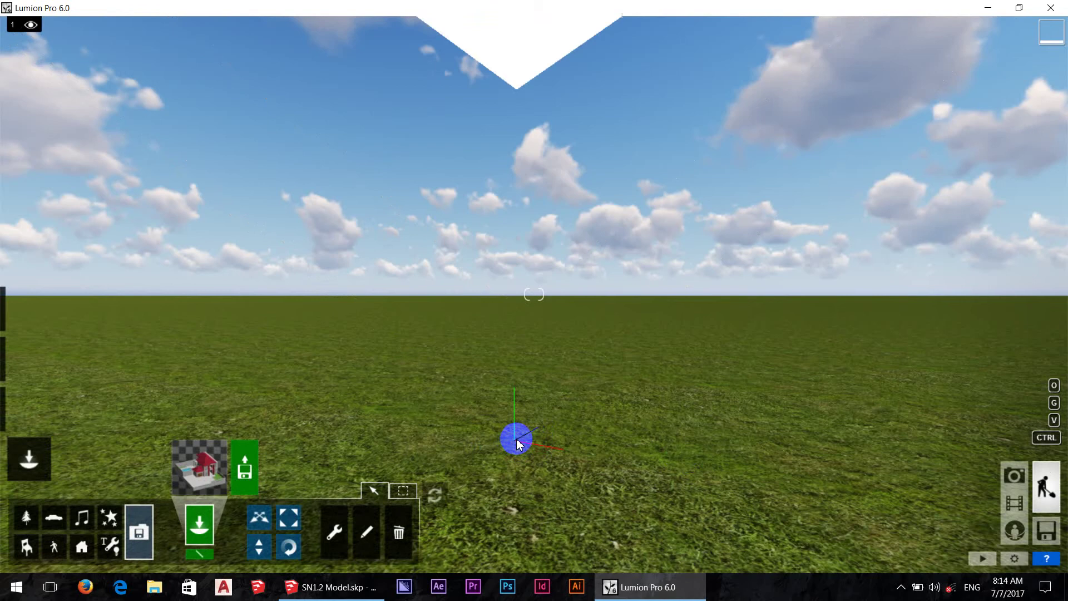
pyautogui.moveTo(519, 444)
pyautogui.mouseDown()
pyautogui.moveTo(530, 305)
pyautogui.moveTo(522, 448)
pyautogui.moveTo(476, 440)
pyautogui.mouseUp()
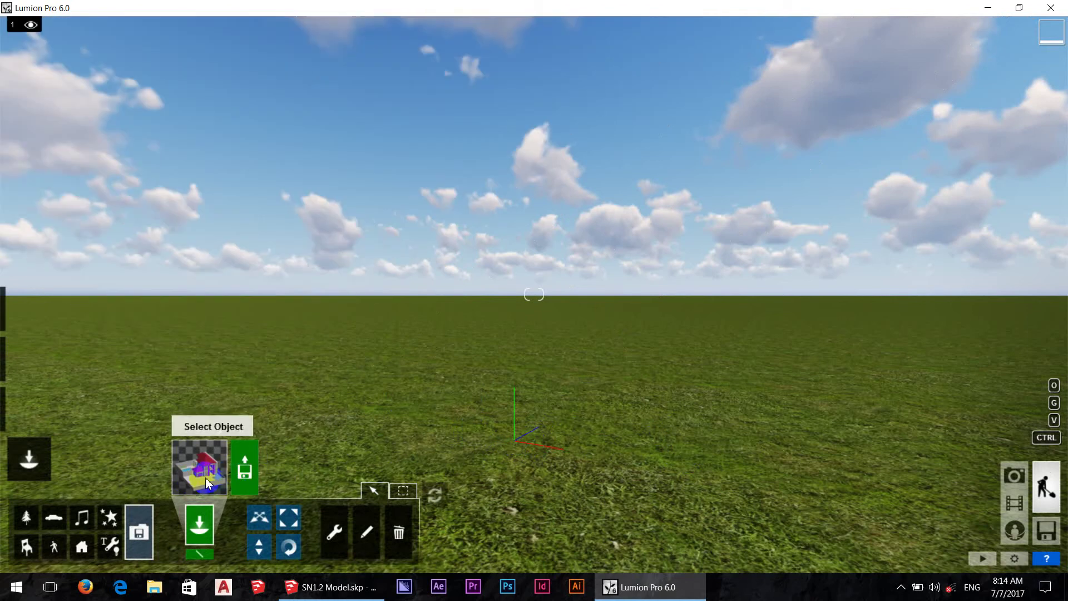
pyautogui.click(206, 477)
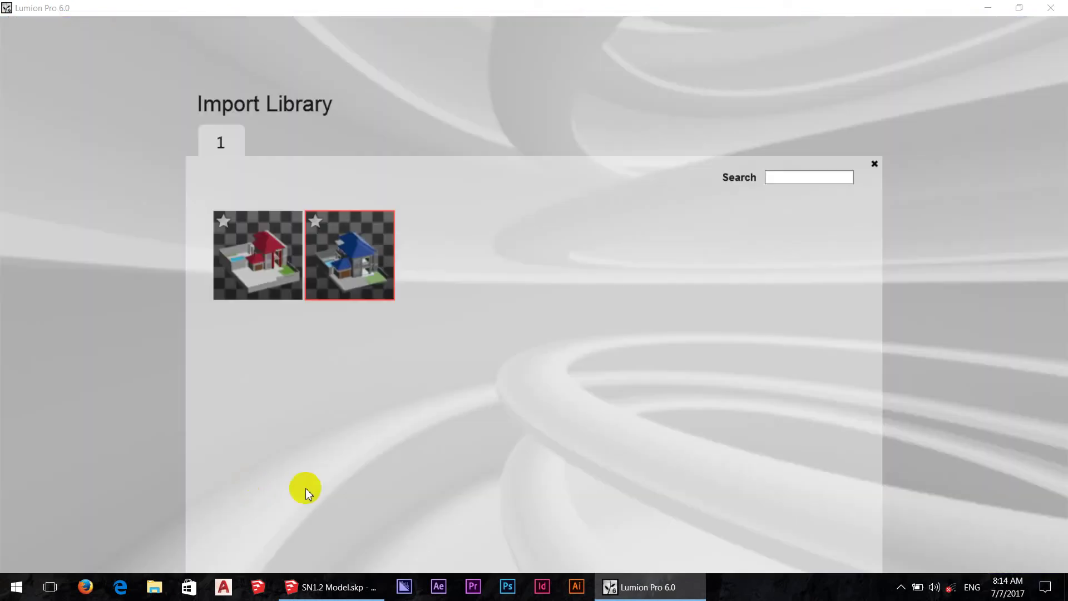
pyautogui.click(270, 279)
pyautogui.press('w')
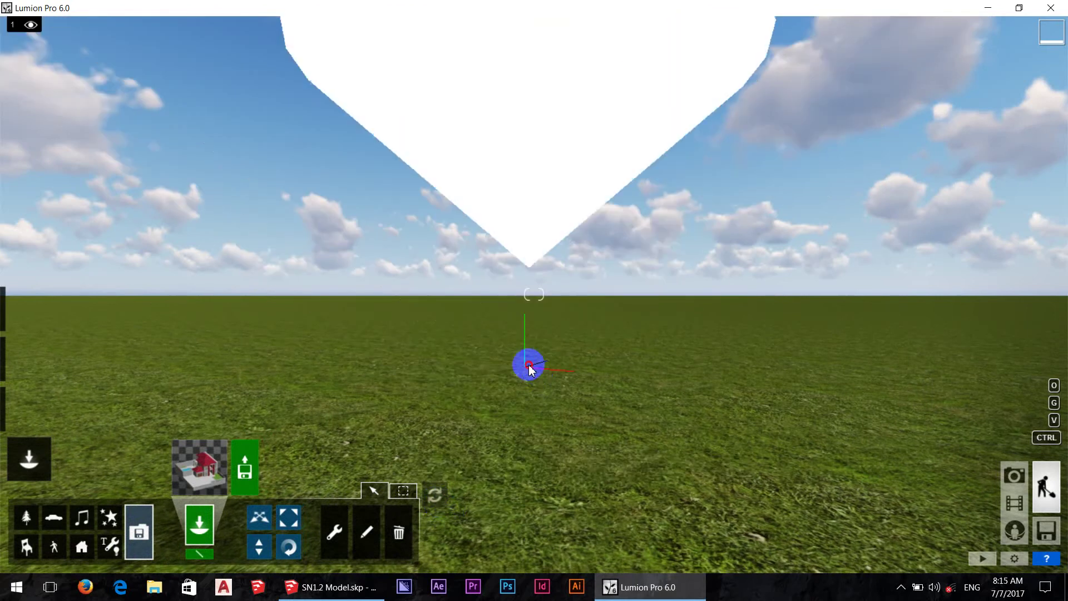
pyautogui.click(528, 367)
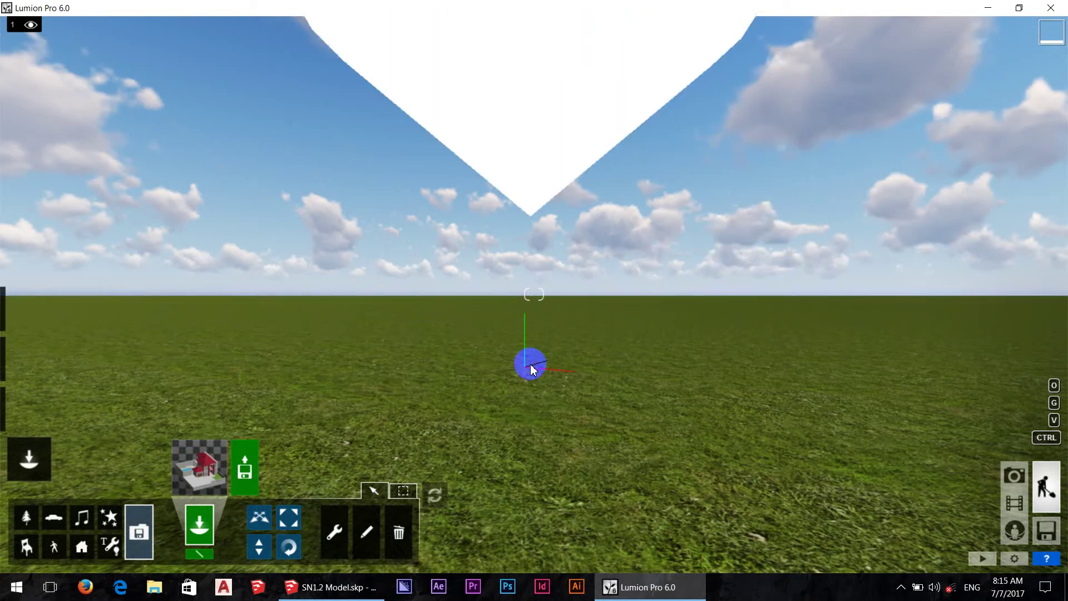
pyautogui.moveTo(532, 369); pyautogui.dragTo(531, 345)
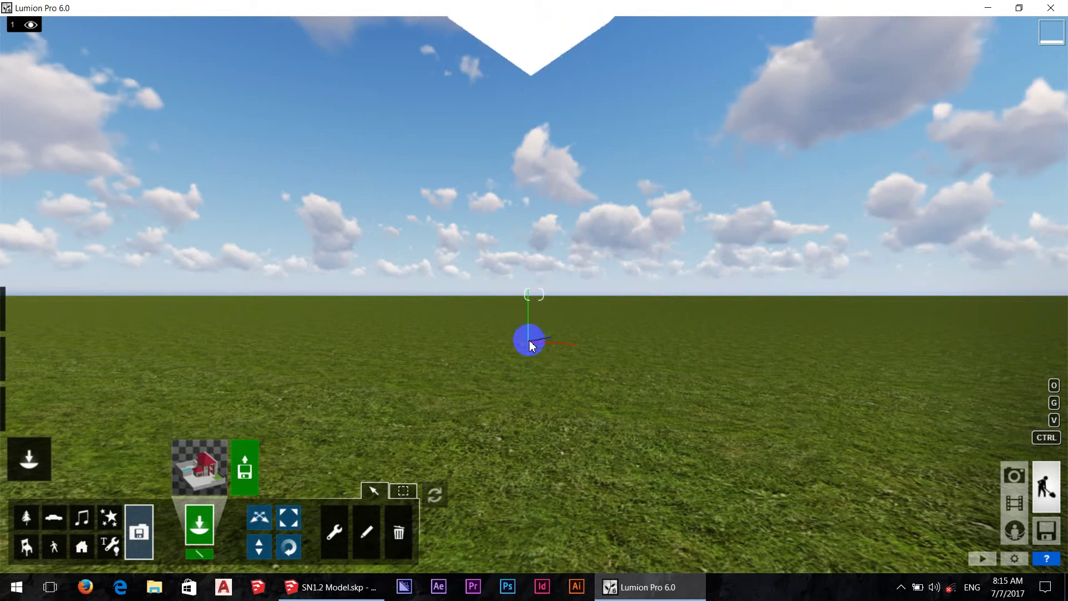
pyautogui.press('s')
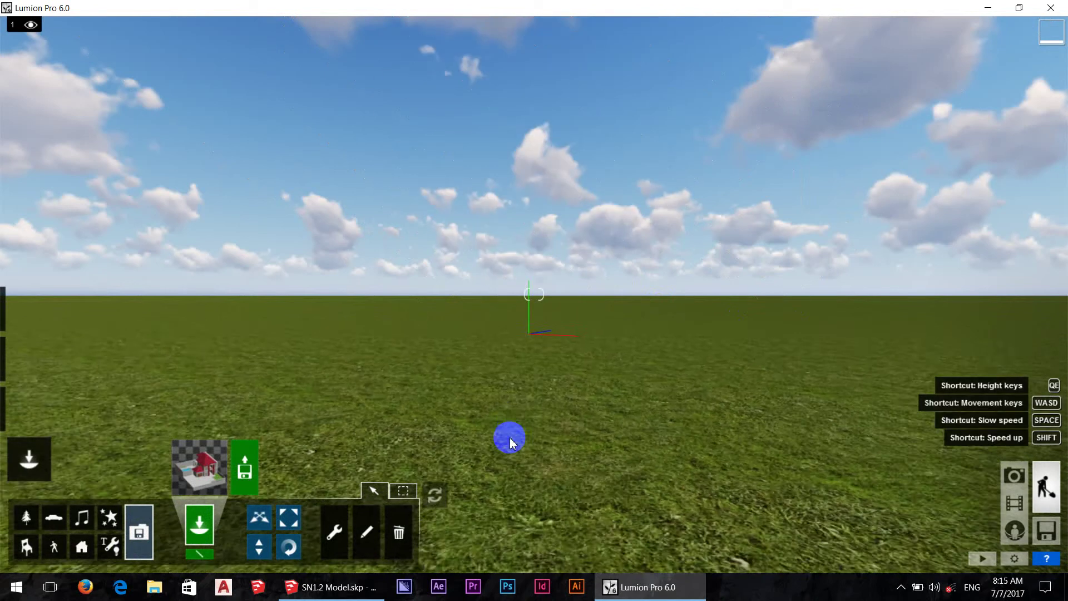
pyautogui.moveTo(855, 326); pyautogui.dragTo(929, 393, button='right')
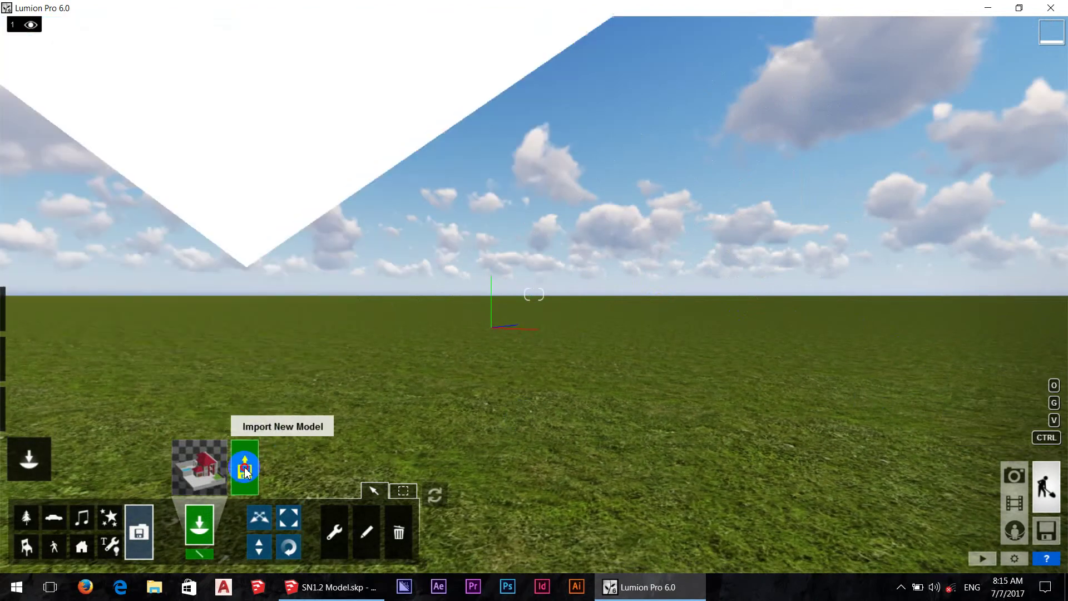
pyautogui.press('Escape')
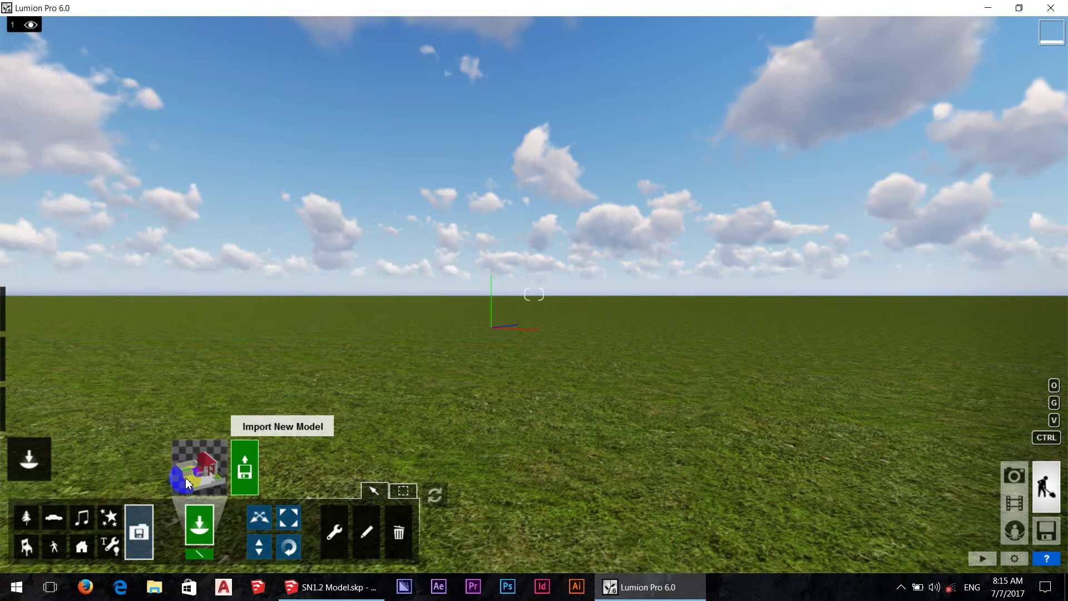
# Step: Star SN1.2 Model as a favourite, place it at the scene origin, and return to SketchUp
pyautogui.click(195, 473)
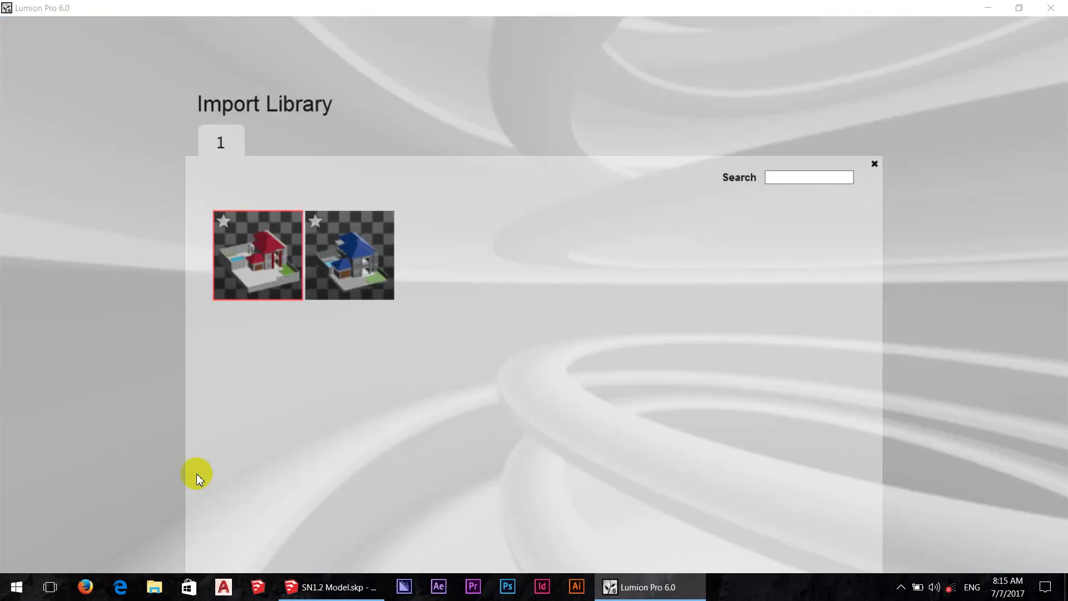
pyautogui.click(225, 221)
pyautogui.click(405, 385)
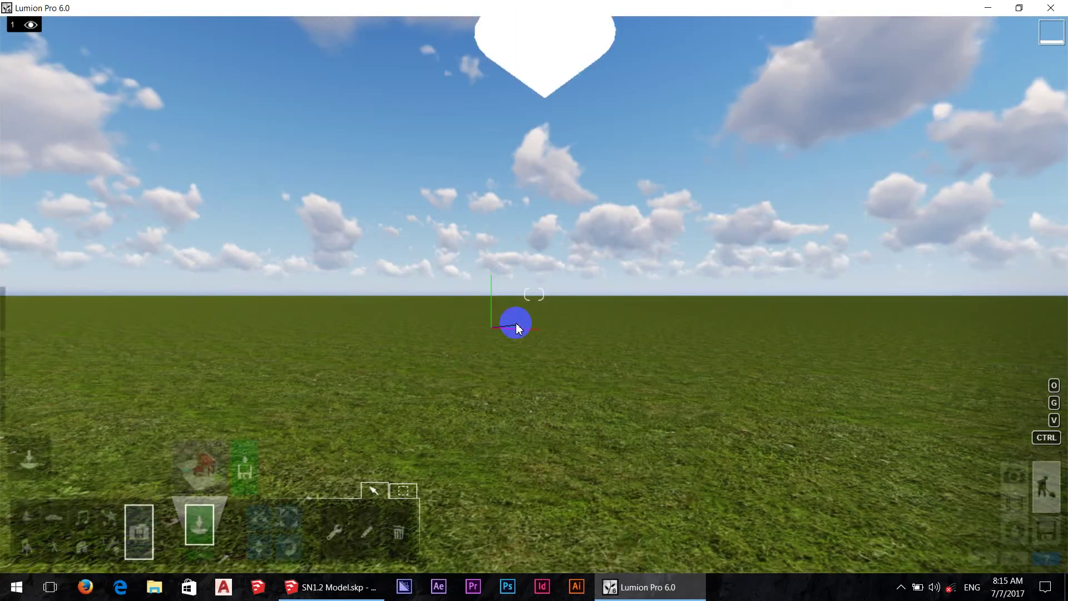
pyautogui.click(497, 331)
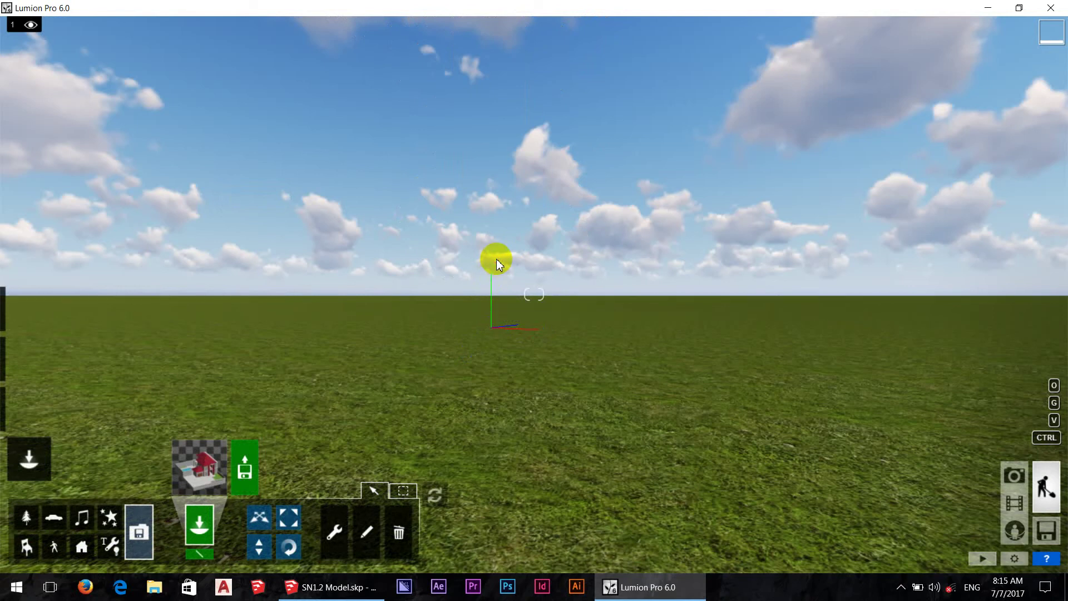
pyautogui.click(494, 340)
pyautogui.click(517, 305)
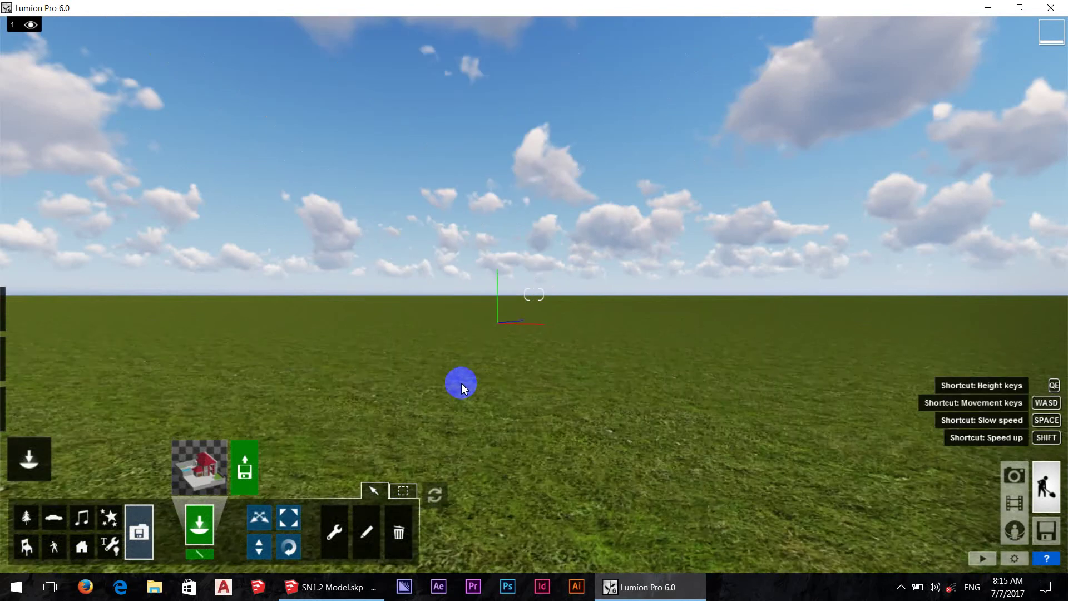
pyautogui.moveTo(643, 336)
pyautogui.mouseDown(button='right')
pyautogui.moveTo(639, 241)
pyautogui.moveTo(441, 181)
pyautogui.moveTo(479, 238)
pyautogui.mouseUp(button='right')
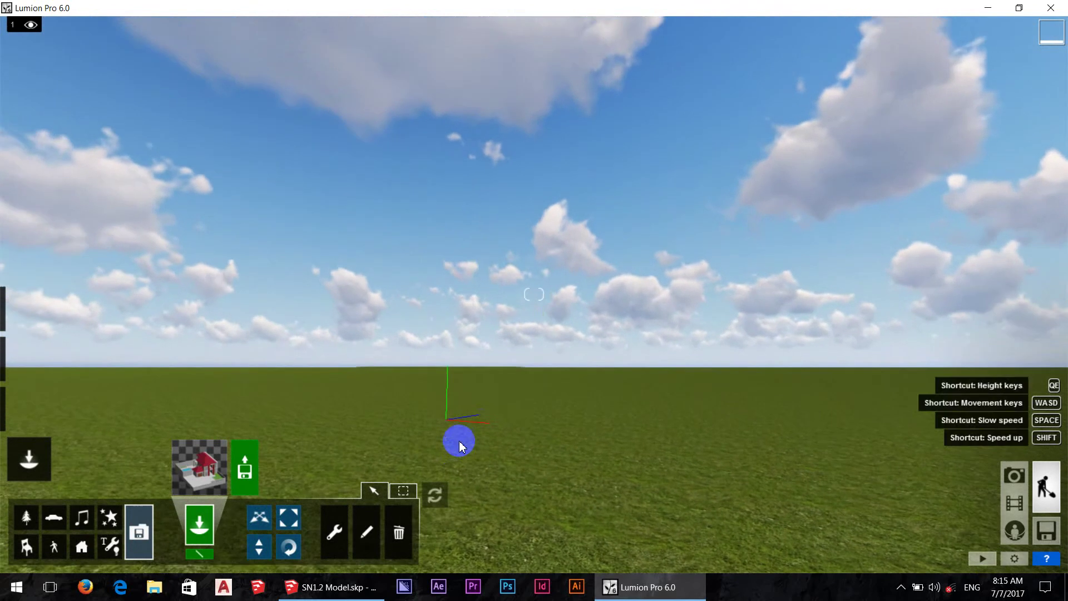
pyautogui.click(448, 418)
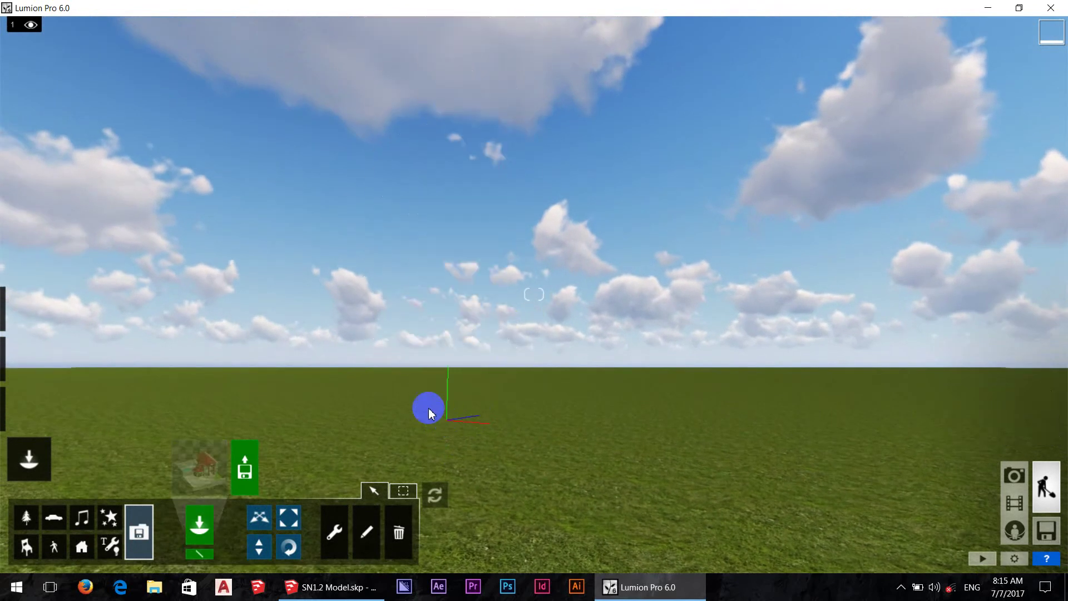
pyautogui.click(335, 591)
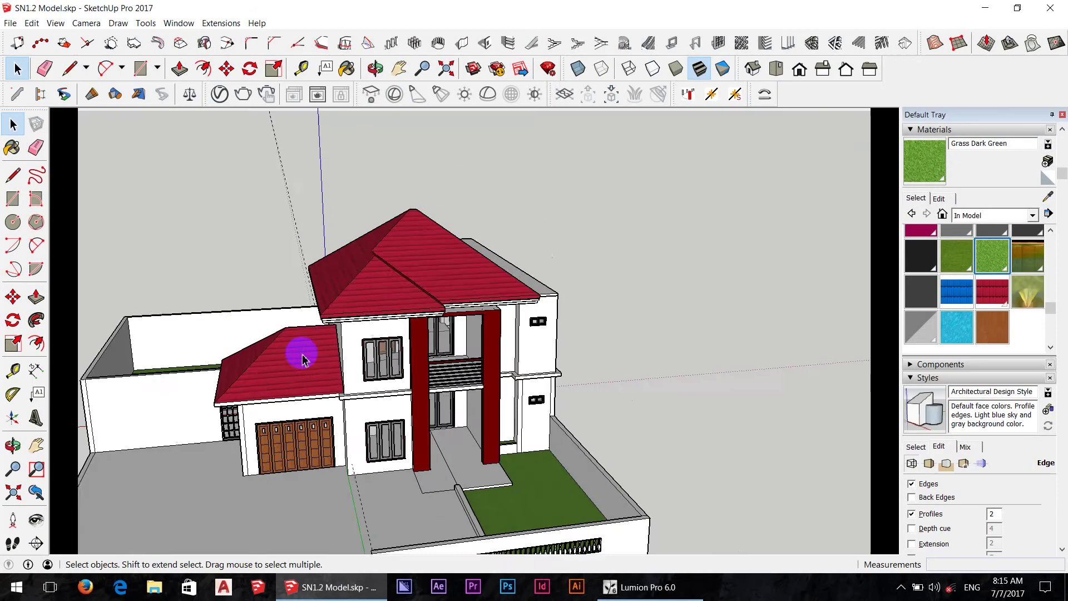
# Step: Orbit and zoom out to see the whole villa, then bring up File > Export
pyautogui.moveTo(298, 352)
pyautogui.mouseDown(button='middle')
pyautogui.moveTo(418, 357)
pyautogui.moveTo(451, 334)
pyautogui.moveTo(425, 393)
pyautogui.moveTo(515, 446)
pyautogui.mouseUp(button='middle')
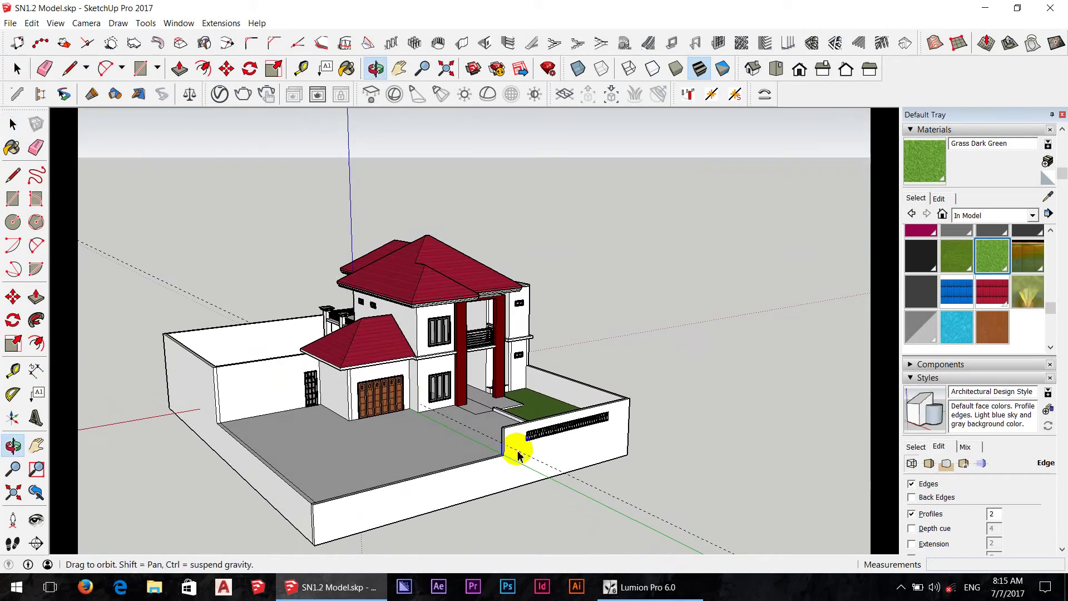
pyautogui.click(26, 31)
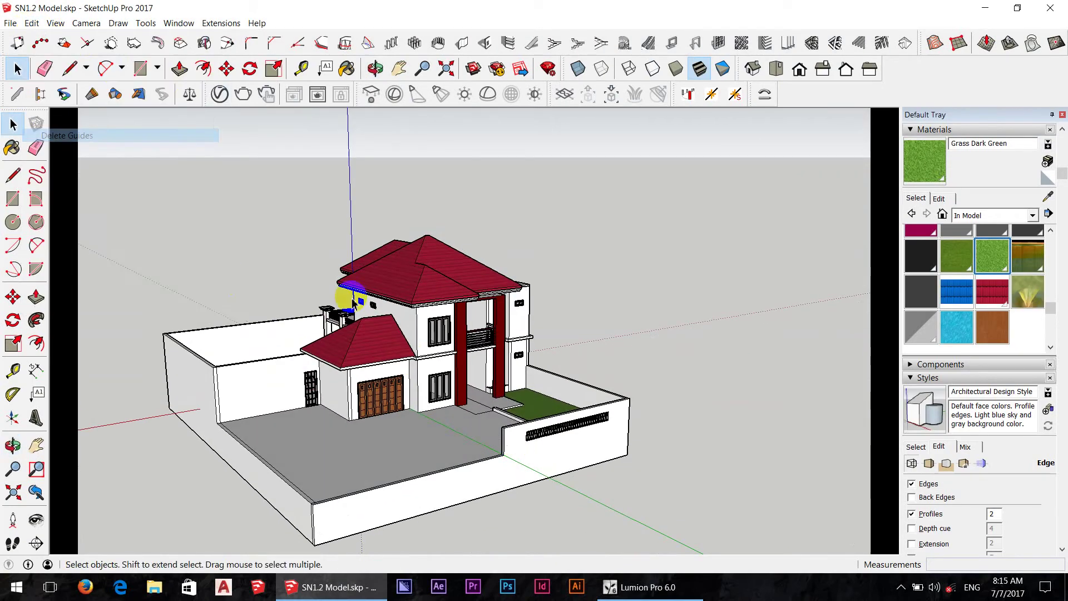
pyautogui.scroll(-3, 382, 394)
pyautogui.moveTo(382, 394)
pyautogui.mouseDown(button='middle')
pyautogui.moveTo(428, 400)
pyautogui.moveTo(384, 334)
pyautogui.mouseUp(button='middle')
pyautogui.scroll(3, 428, 400)
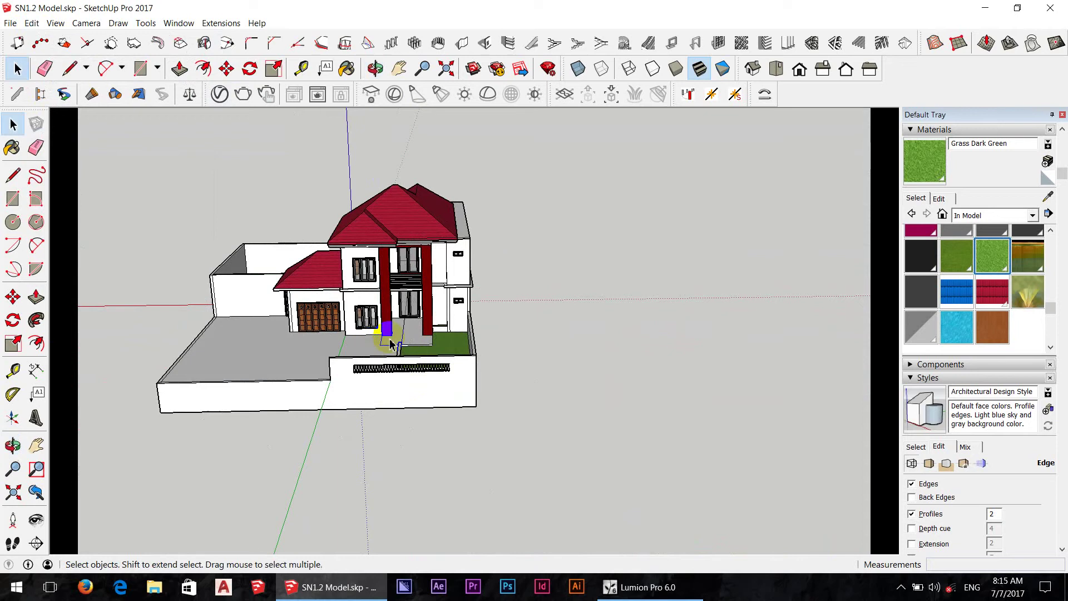
pyautogui.click(10, 23)
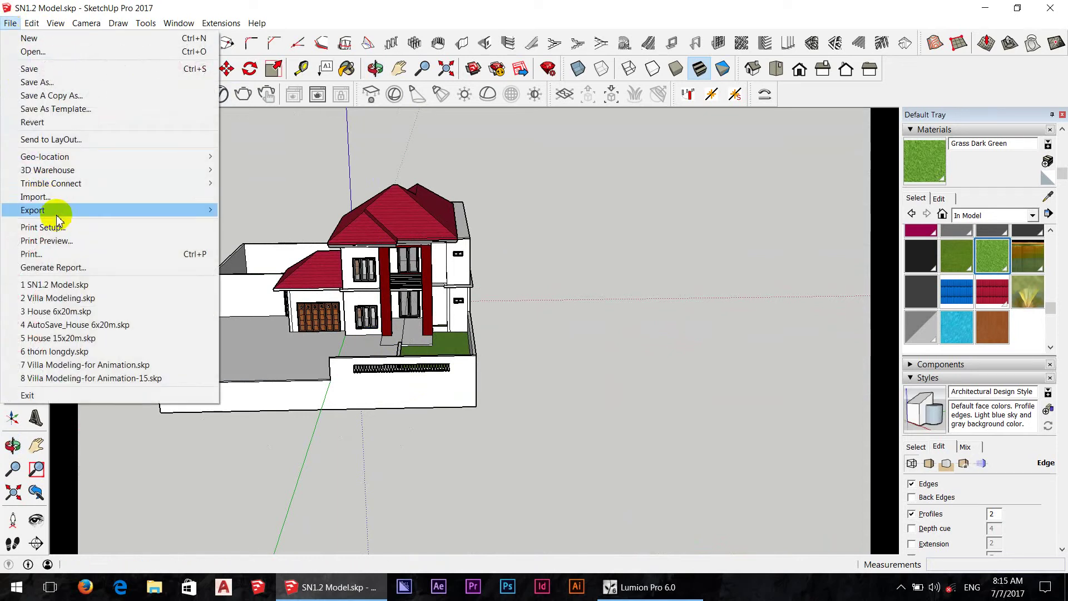
# Step: Export the villa as 3DS file SN1.3ds into Documents, choosing Fix later
pyautogui.moveTo(32, 211)
pyautogui.click(289, 212)
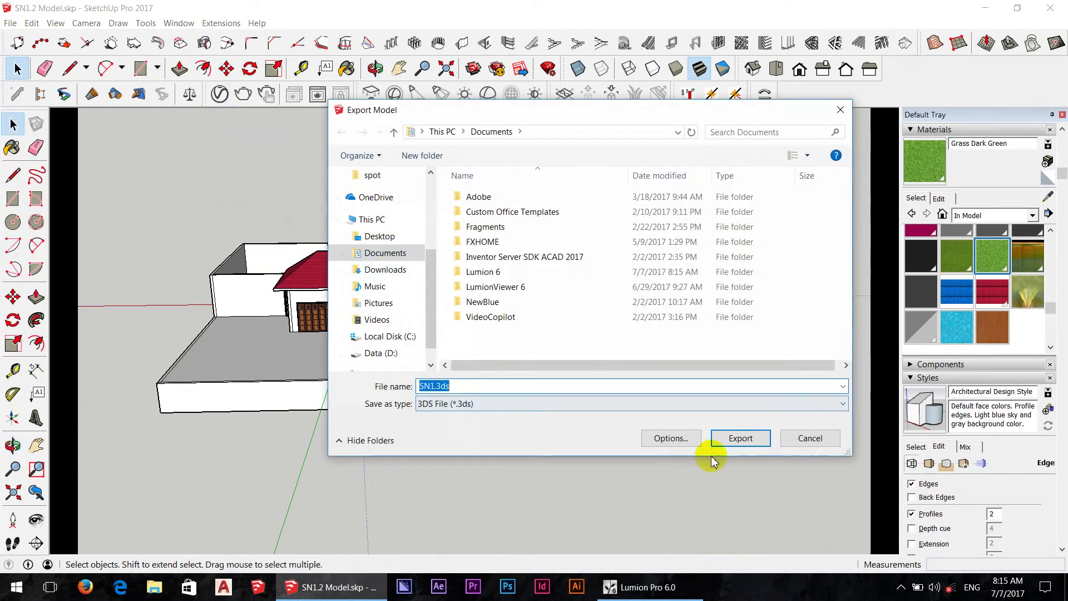
pyautogui.click(733, 440)
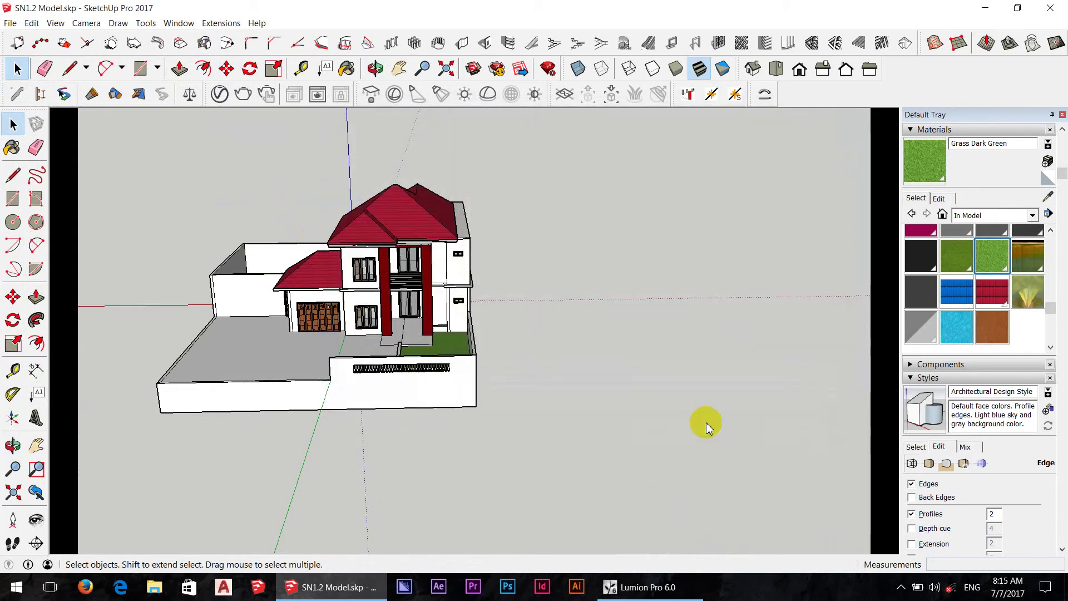
pyautogui.click(511, 319)
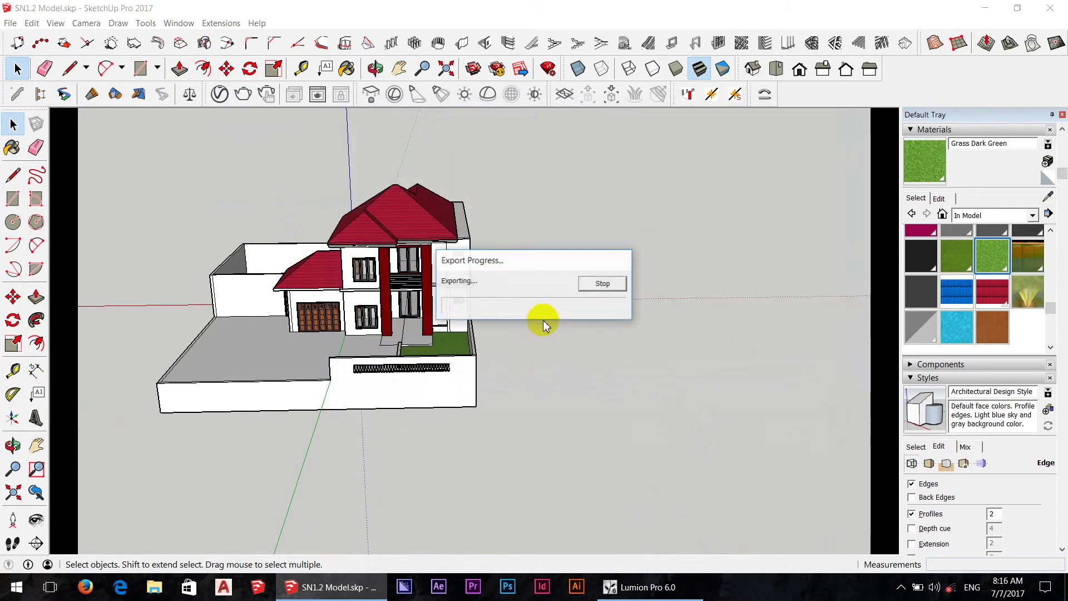
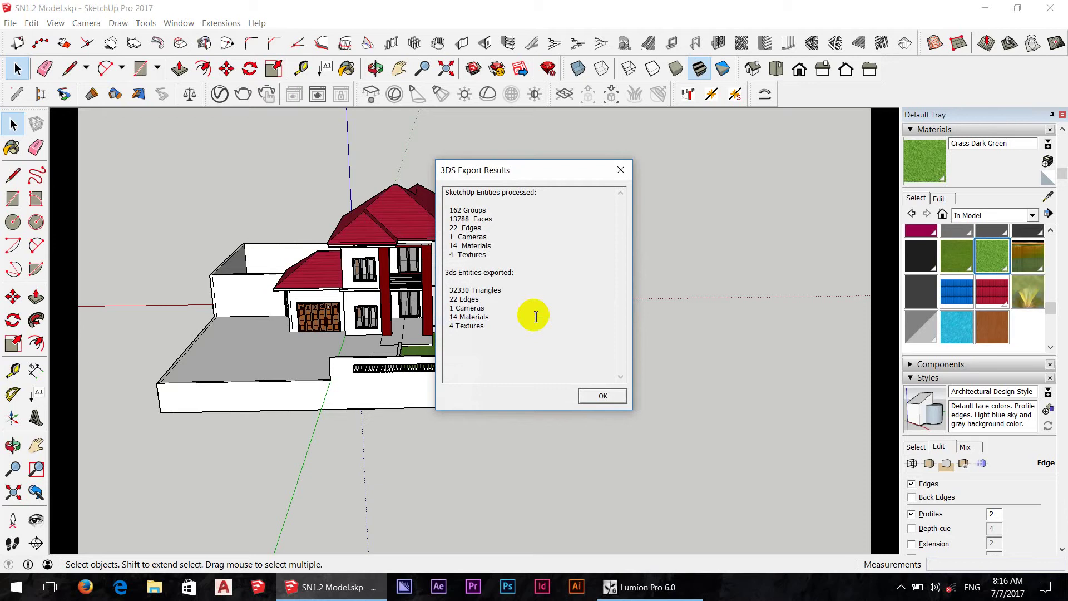
# Step: Dismiss SketchUp's 3DS export report and open Lumion's model-import file browser
pyautogui.click(606, 398)
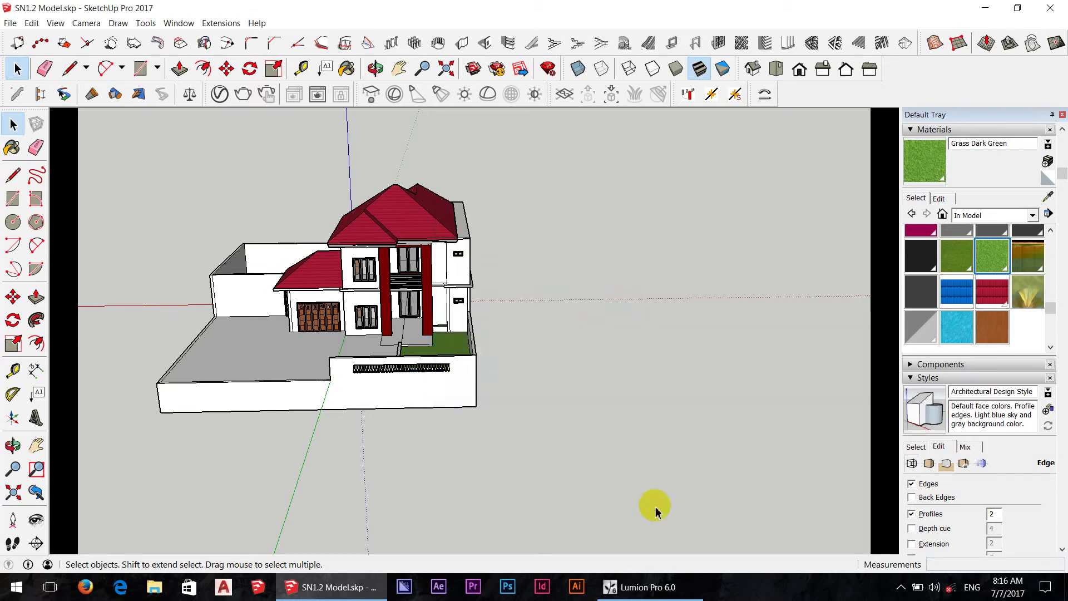
pyautogui.click(647, 573)
pyautogui.click(245, 467)
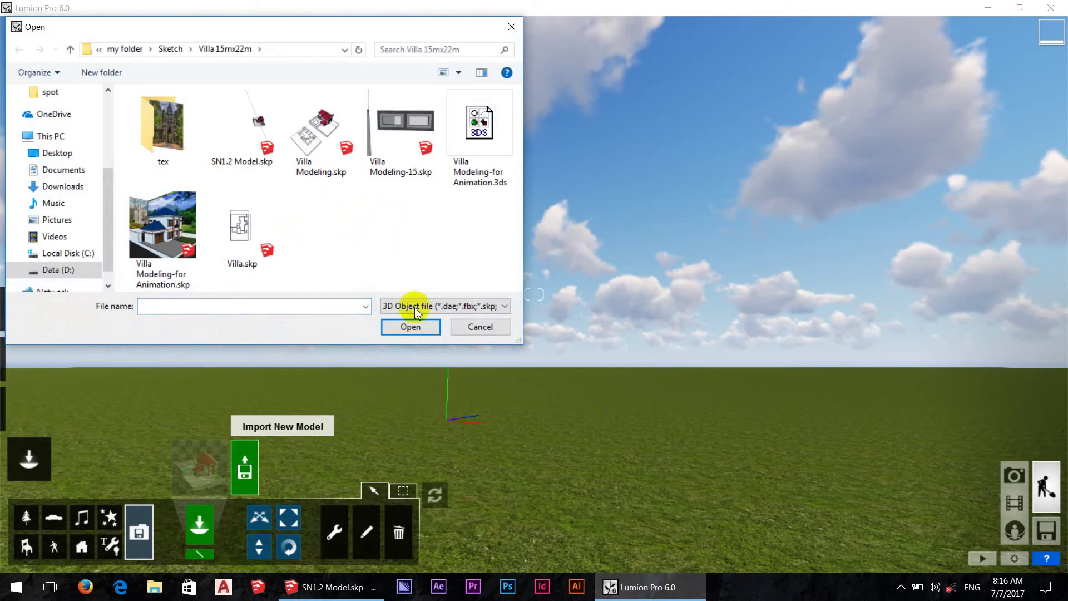
# Step: Confirm SN1.3ds is listed in SketchUp's 3D Model export, cancel, and return to Lumion
pyautogui.click(342, 587)
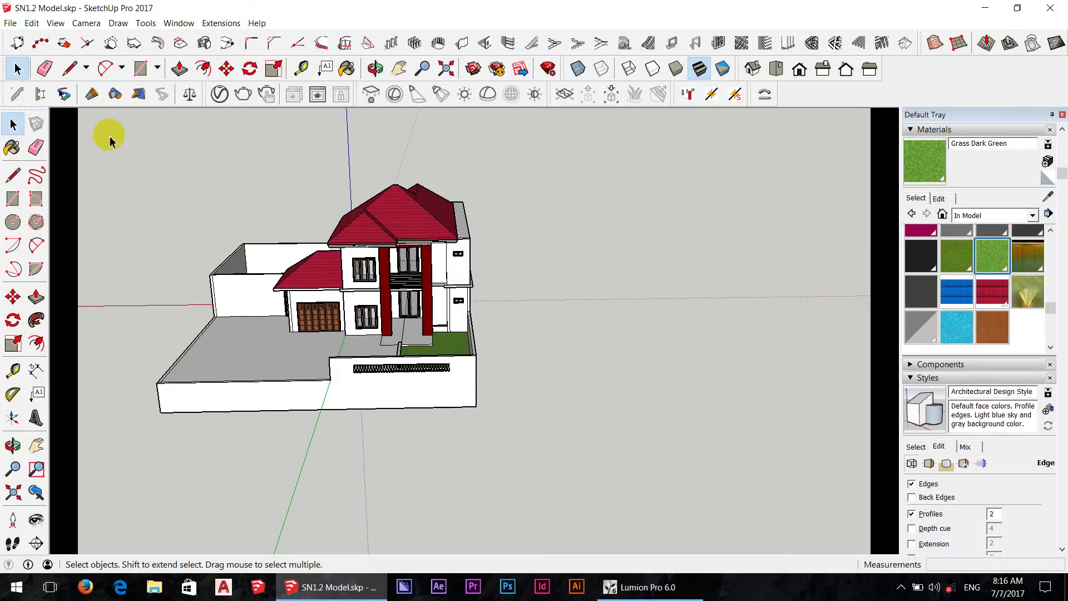
pyautogui.click(11, 24)
pyautogui.moveTo(32, 210)
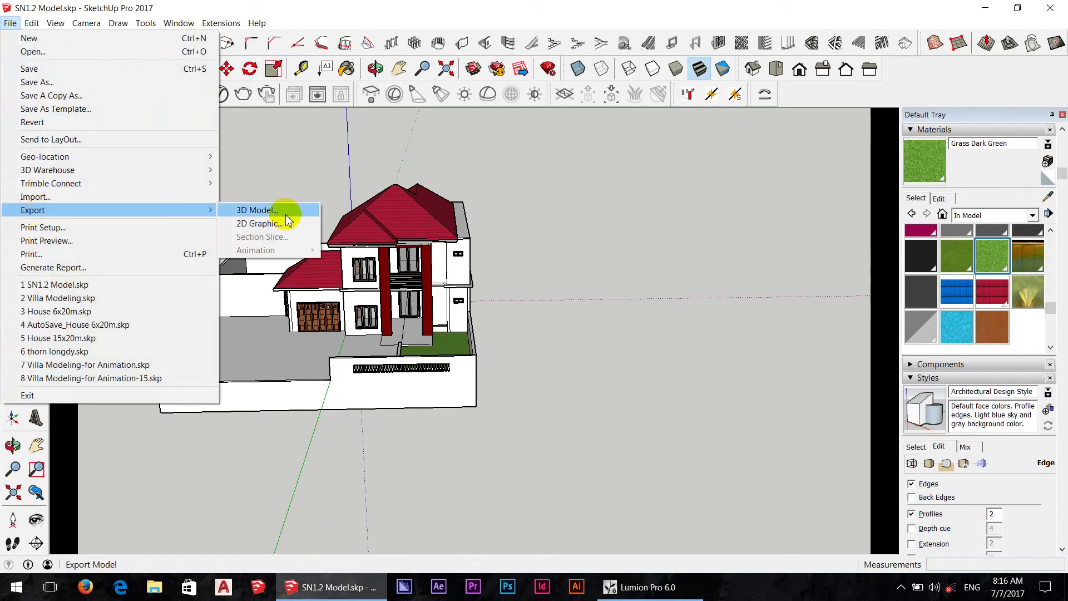
pyautogui.click(282, 210)
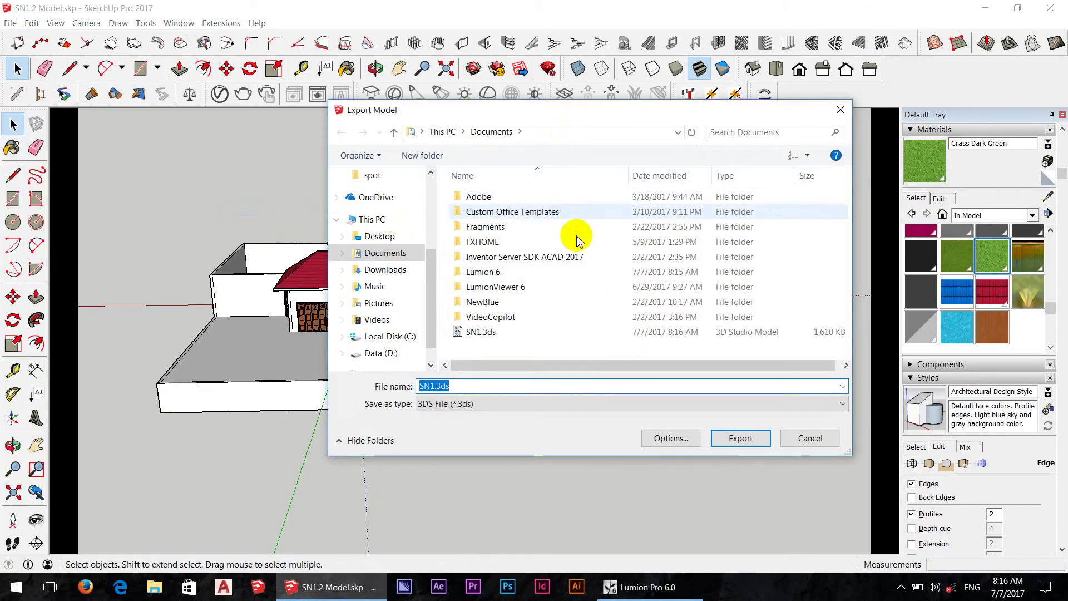
pyautogui.click(804, 439)
pyautogui.click(646, 587)
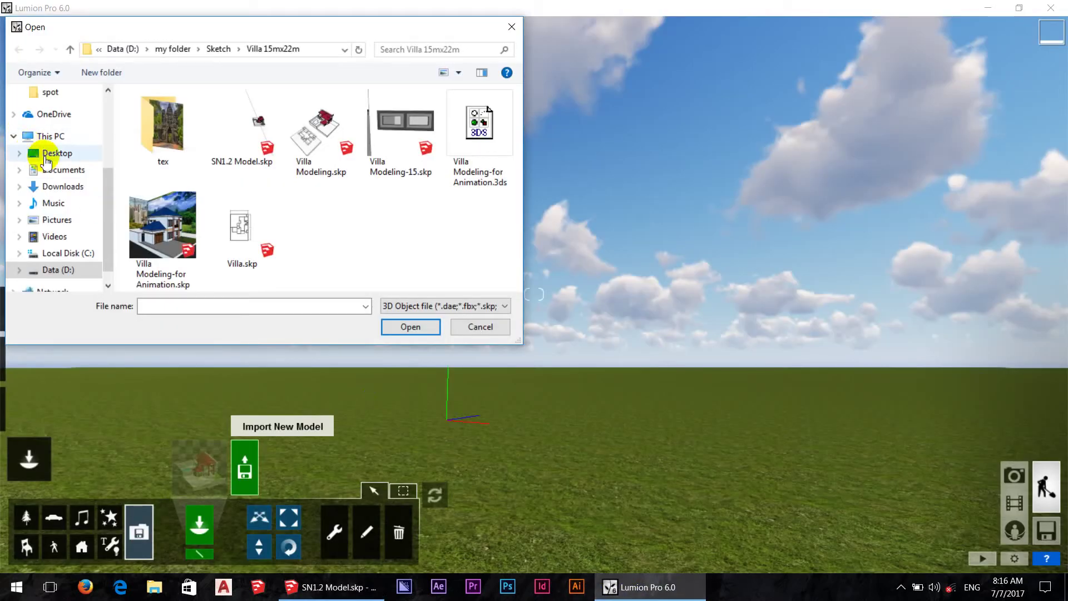
# Step: Import SN1.3ds from Documents into Lumion as a new model
pyautogui.click(61, 170)
pyautogui.scroll(-2, 334, 223)
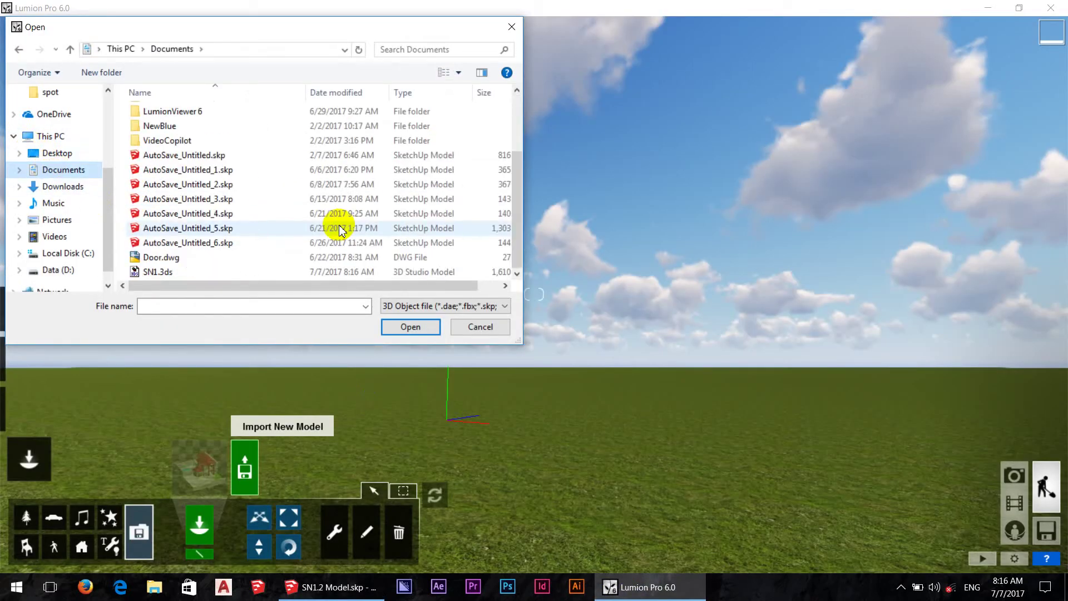
pyautogui.click(158, 272)
pyautogui.click(411, 327)
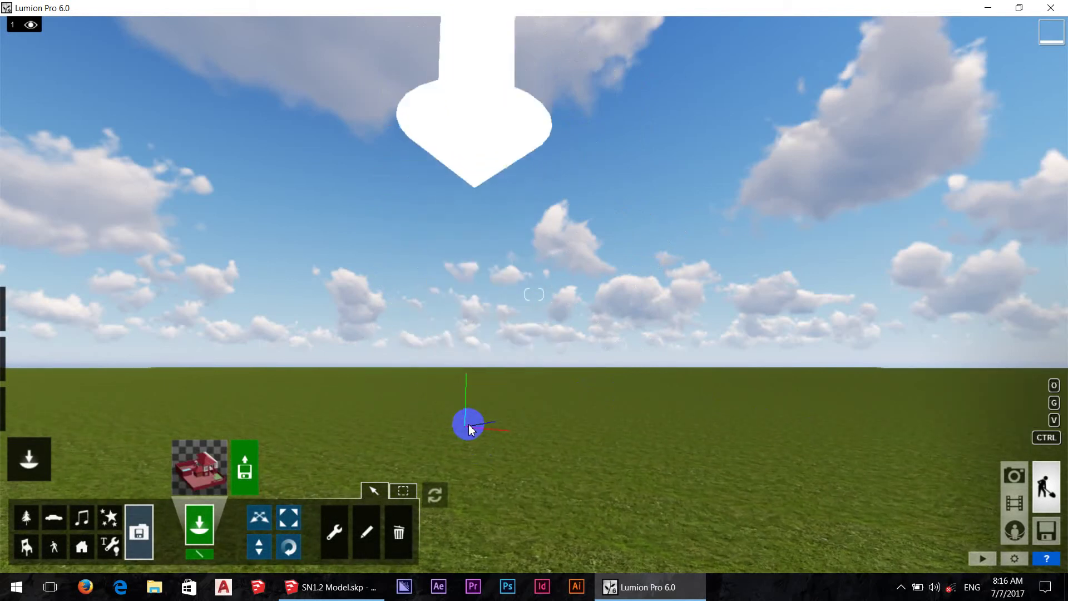
pyautogui.click(469, 432)
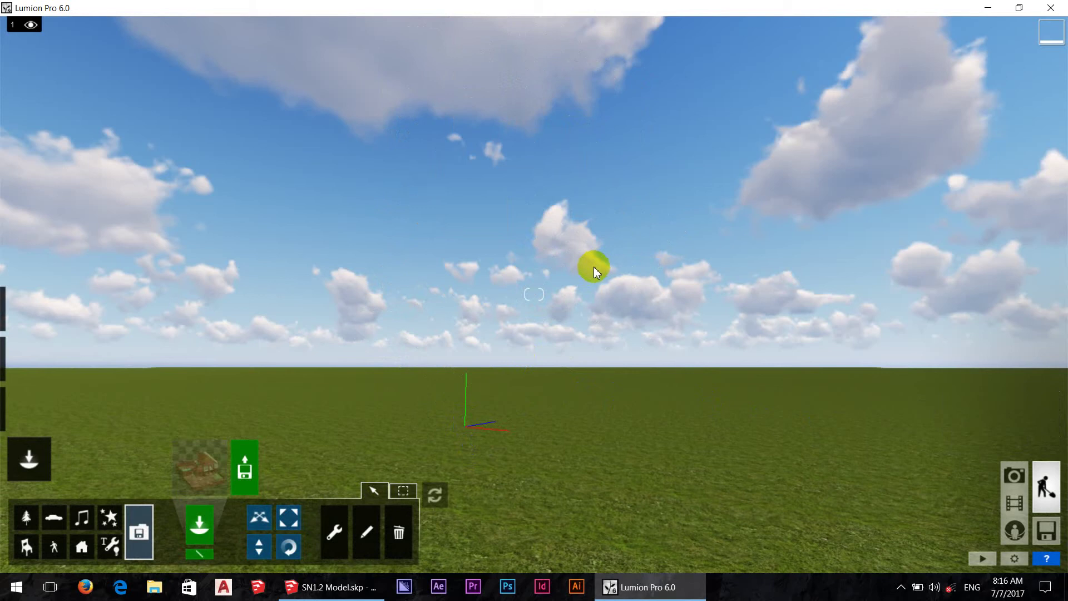
# Step: Pick the red house from the Import Library, trial its placement, then cancel
pyautogui.click(249, 455)
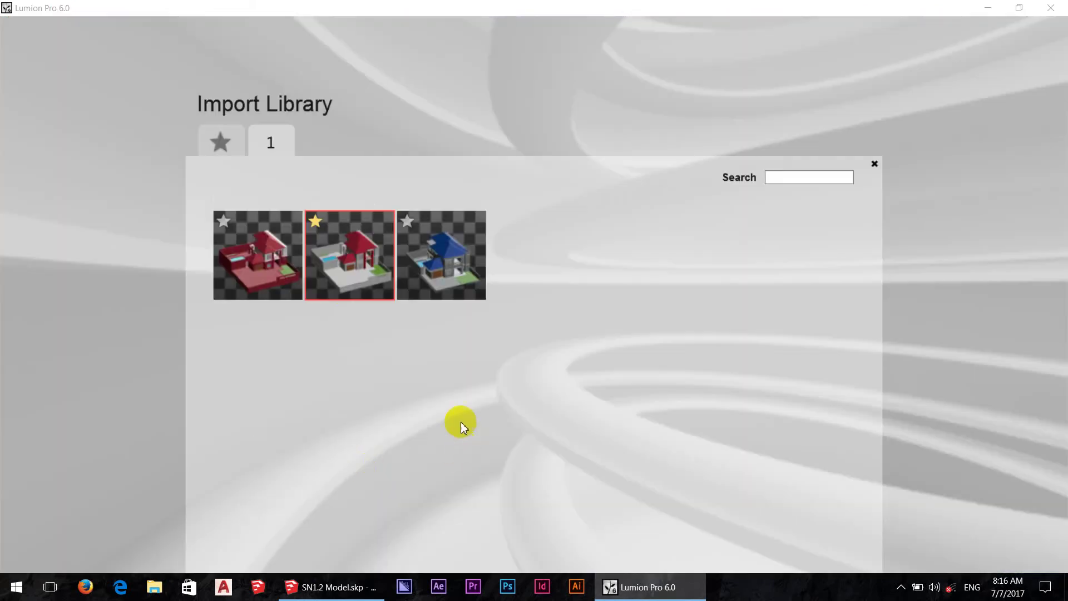
pyautogui.click(319, 226)
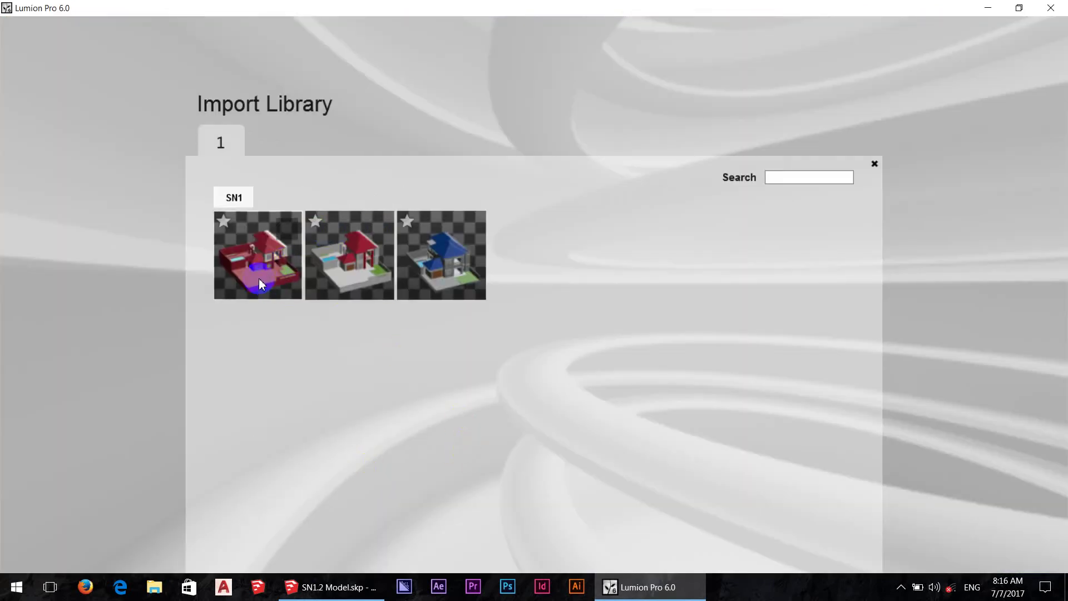
pyautogui.click(260, 284)
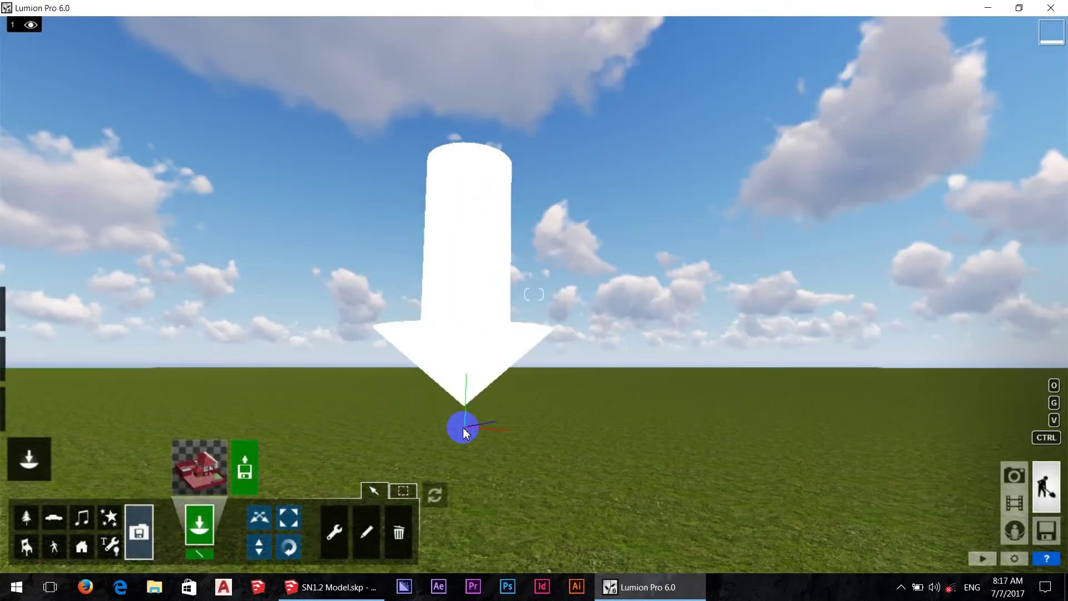
pyautogui.moveTo(465, 433)
pyautogui.mouseDown()
pyautogui.moveTo(637, 385)
pyautogui.moveTo(628, 390)
pyautogui.mouseUp()
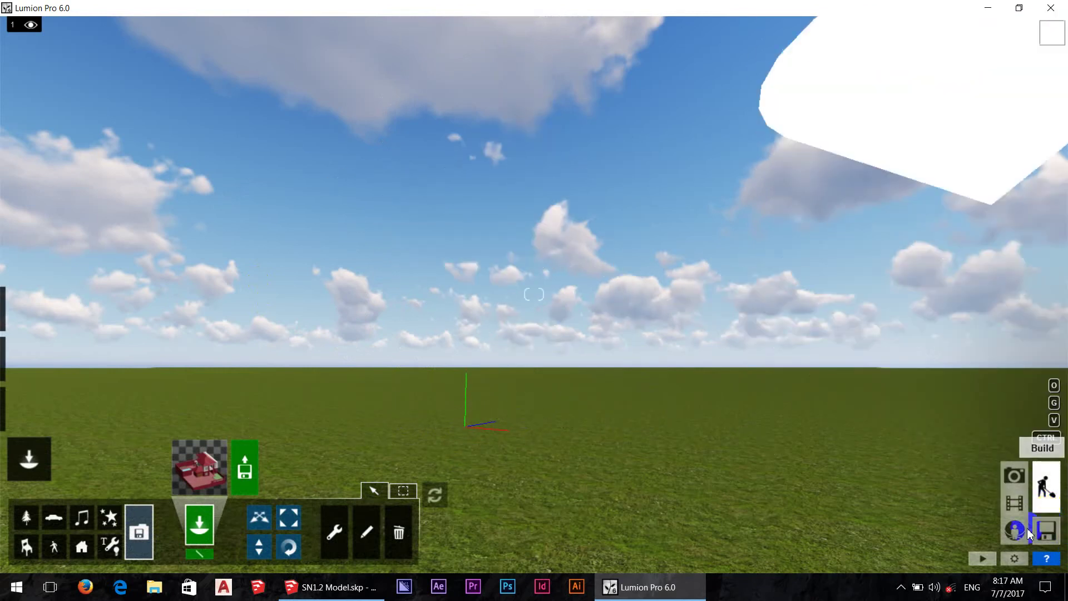
pyautogui.press('Escape')
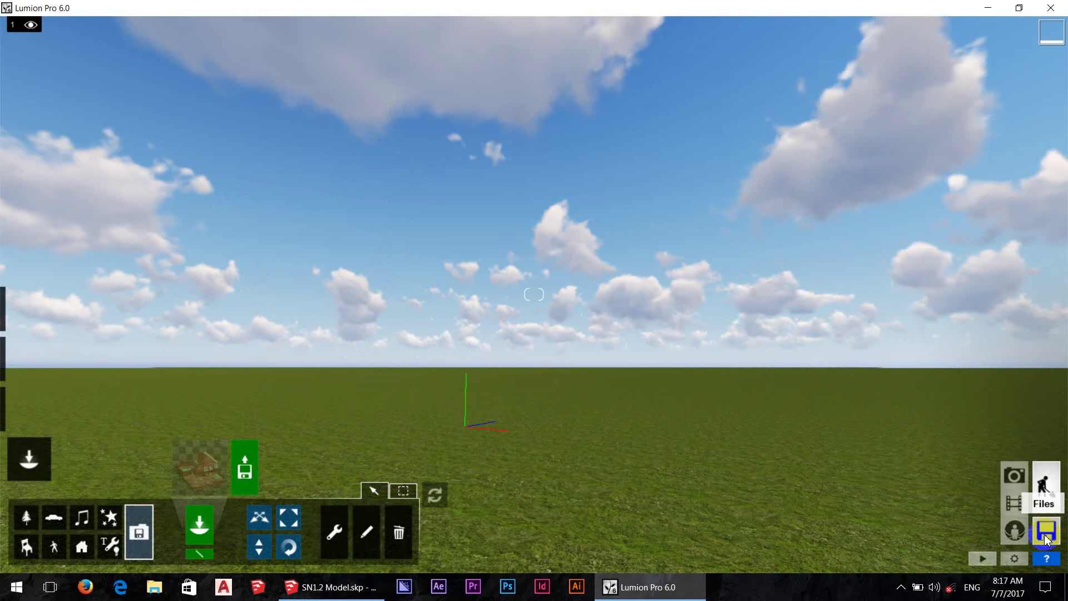
# Step: Start a new project on the Mountain Range landscape
pyautogui.click(1046, 535)
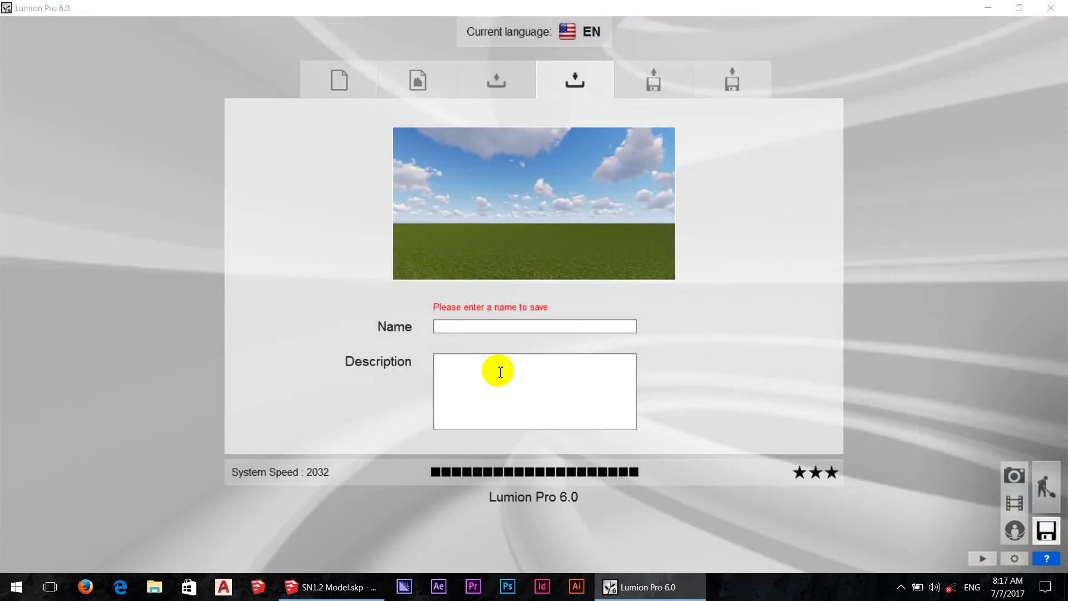
pyautogui.click(724, 85)
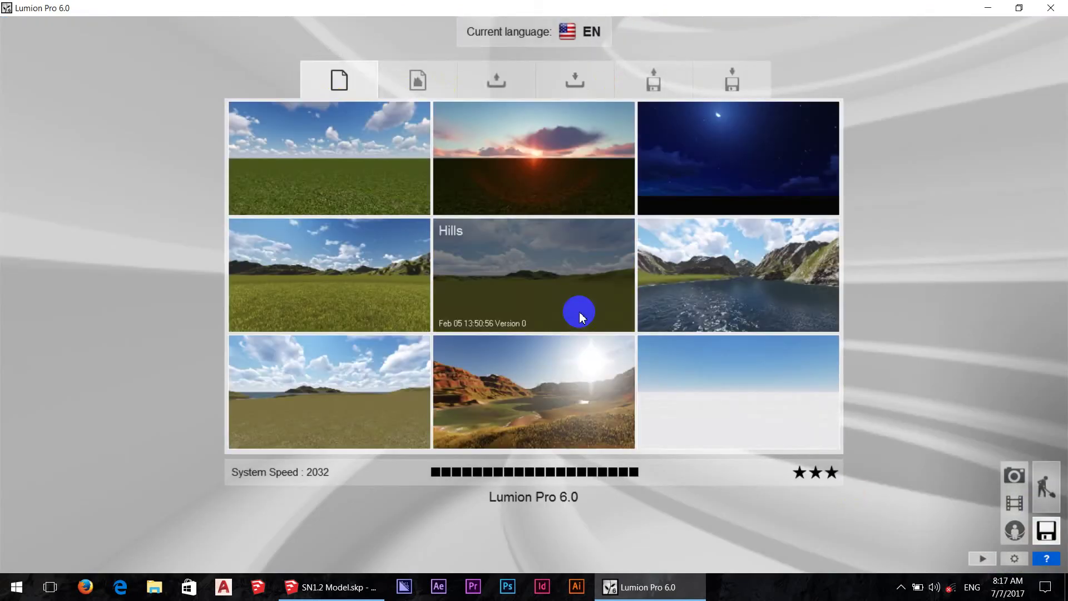
pyautogui.click(343, 286)
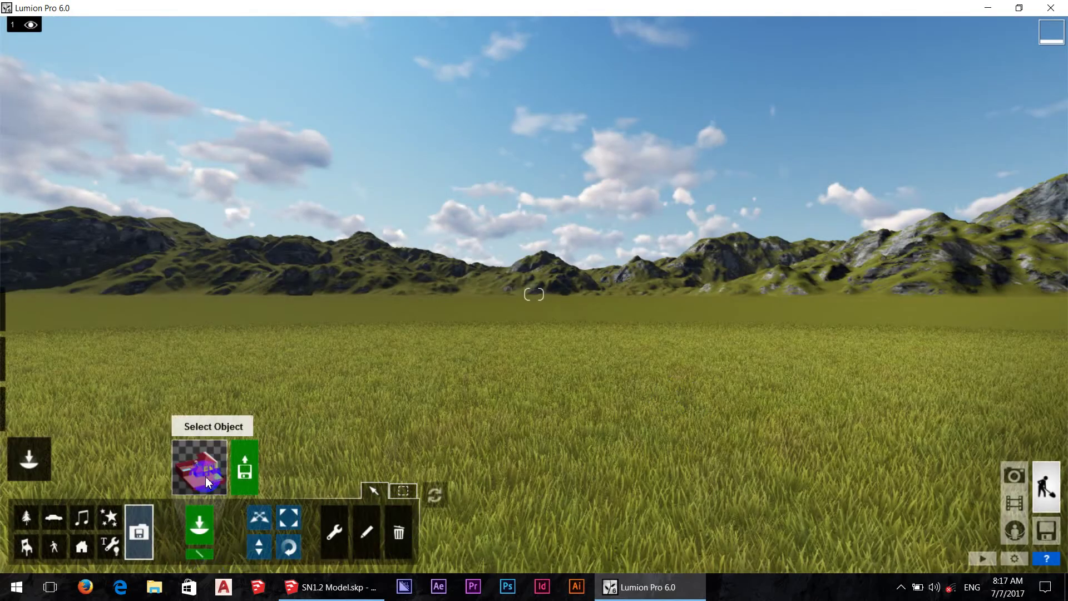
# Step: Place the red house from the Import Library near the horizon
pyautogui.click(205, 477)
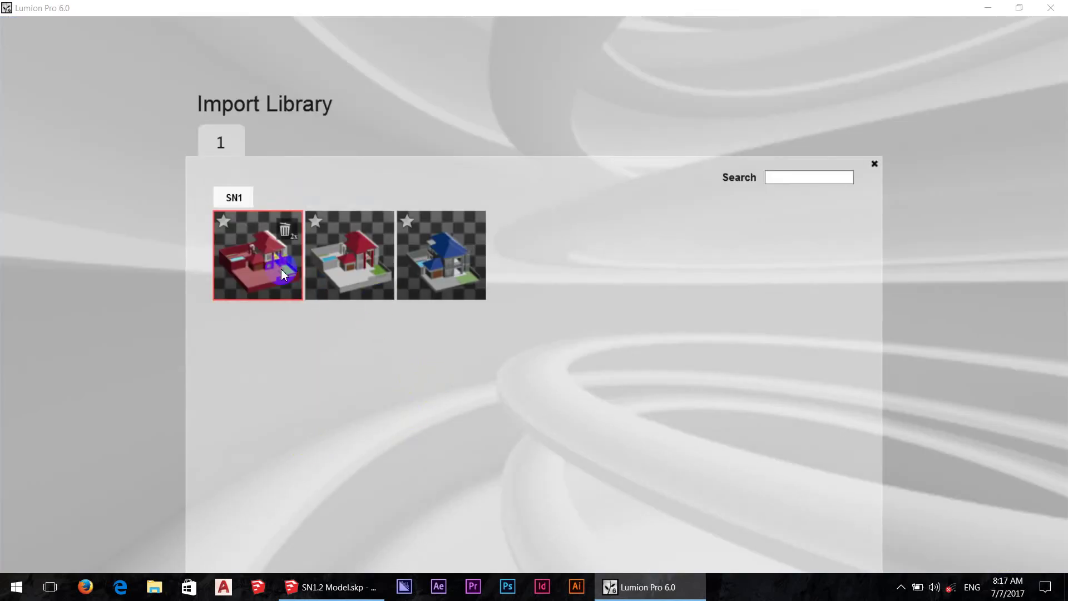
pyautogui.click(282, 268)
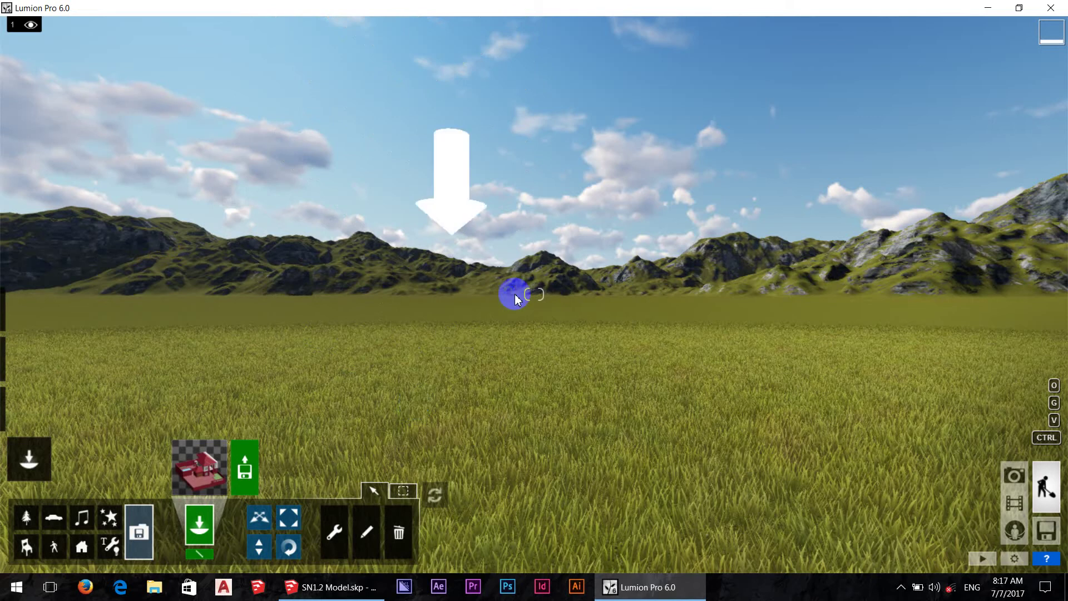
pyautogui.click(518, 299)
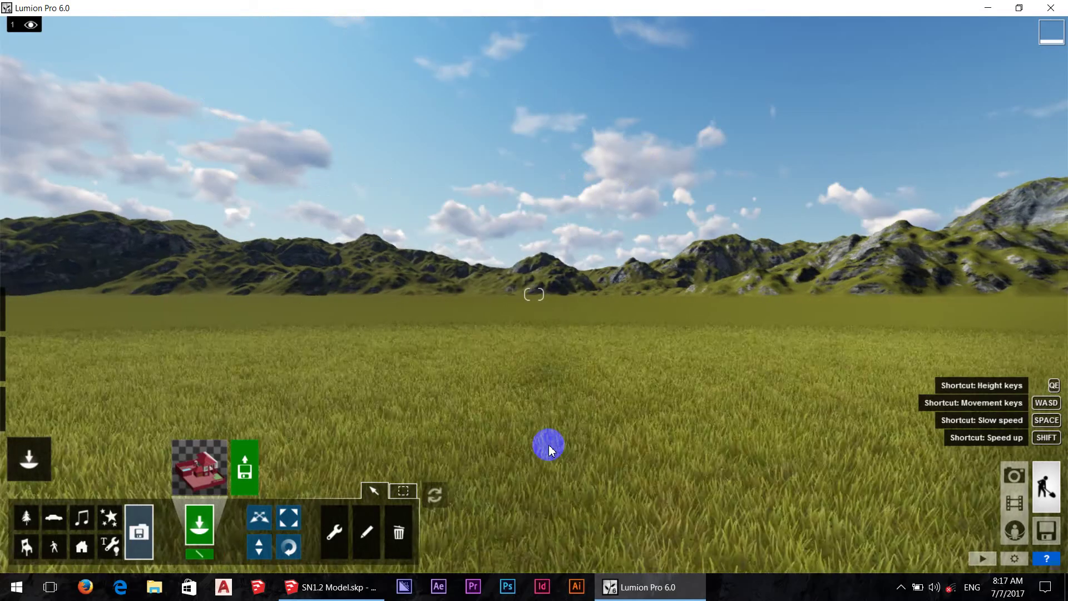
pyautogui.moveTo(509, 445)
pyautogui.mouseDown(button='right')
pyautogui.moveTo(596, 426)
pyautogui.moveTo(562, 410)
pyautogui.moveTo(533, 223)
pyautogui.mouseUp(button='right')
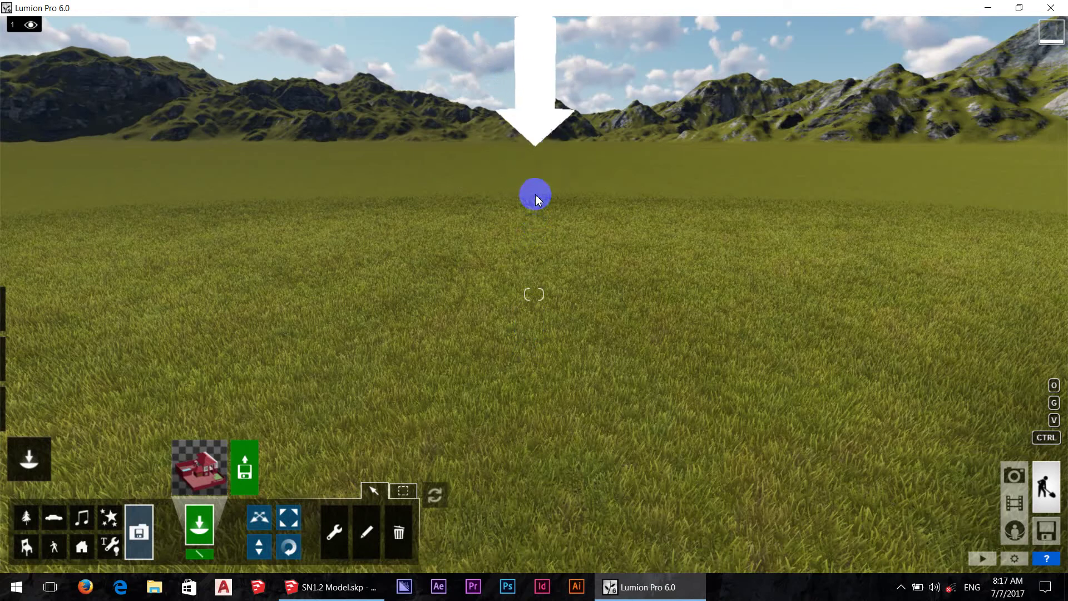
# Step: Select the blue-roofed house in the Import Library for placement
pyautogui.click(200, 452)
pyautogui.click(238, 249)
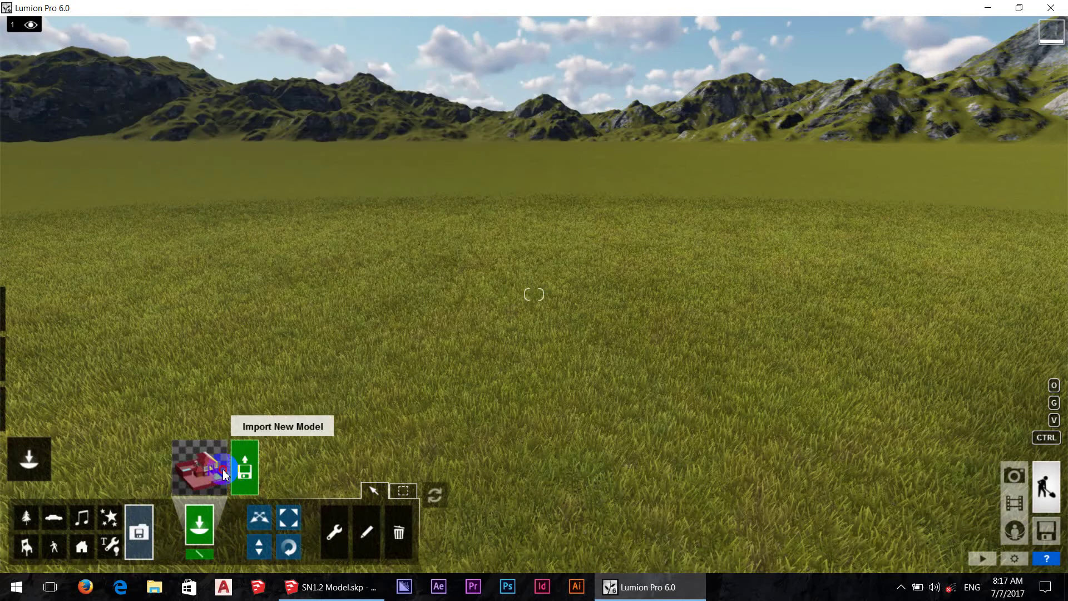
pyautogui.click(222, 469)
pyautogui.click(431, 308)
# Step: Place the blue-roofed house on the grass and pull the camera back
pyautogui.click(505, 253)
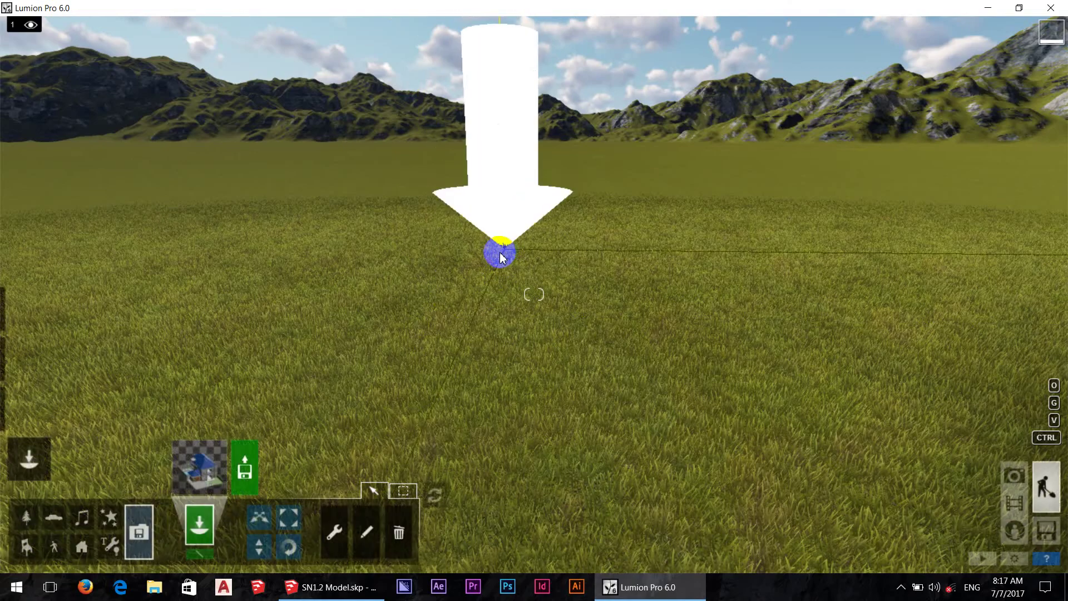
pyautogui.moveTo(399, 268)
pyautogui.mouseDown(button='right')
pyautogui.moveTo(452, 305)
pyautogui.moveTo(489, 309)
pyautogui.mouseUp(button='right')
pyautogui.press('s')
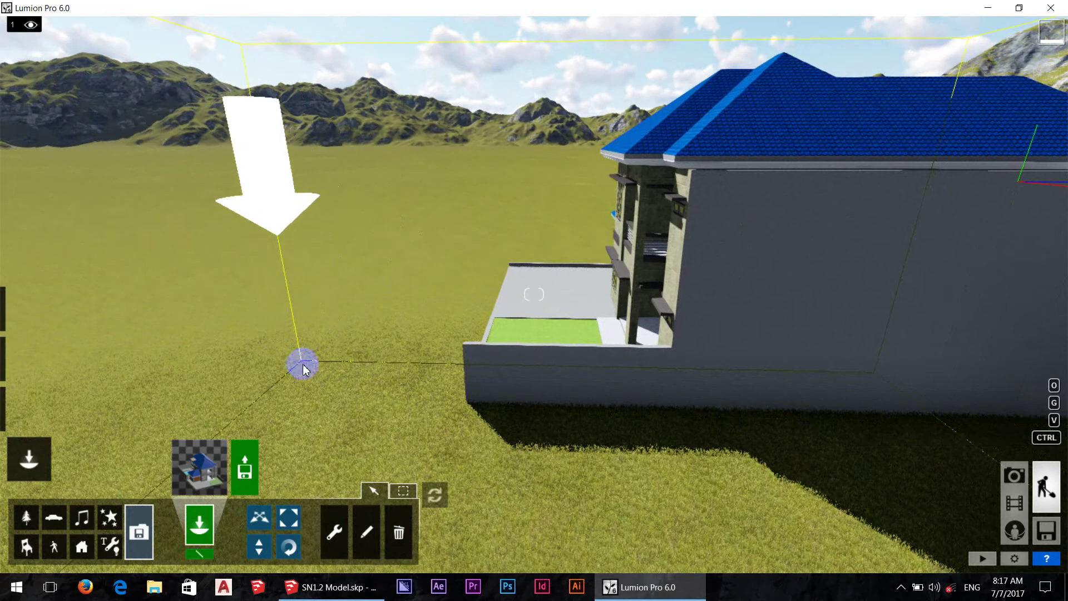
# Step: Choose the SN1.2 Model in the Import Library and close the SketchUp model
pyautogui.click(195, 477)
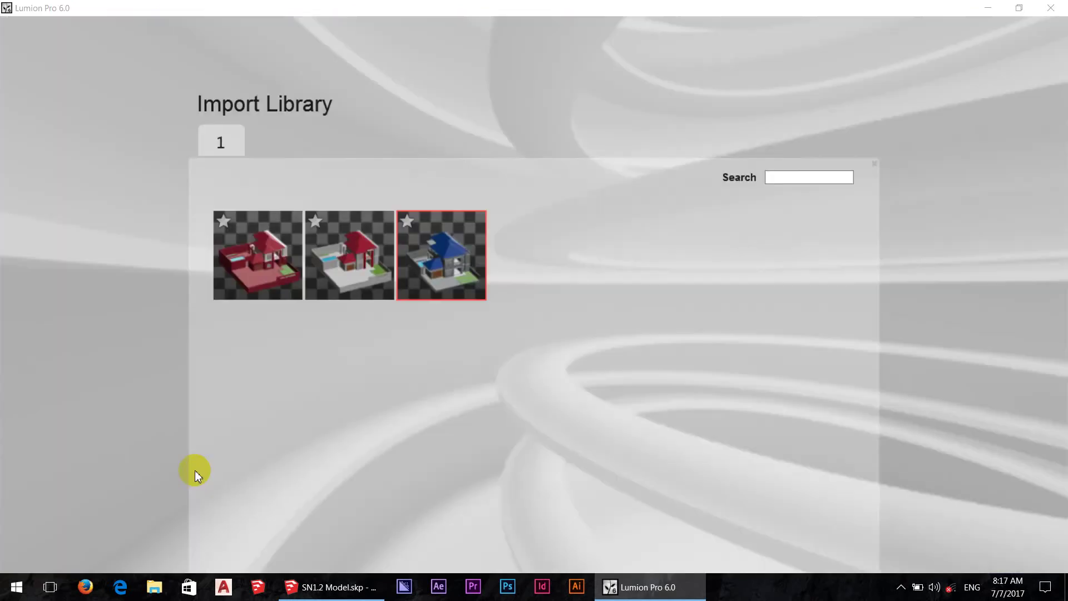
pyautogui.click(360, 301)
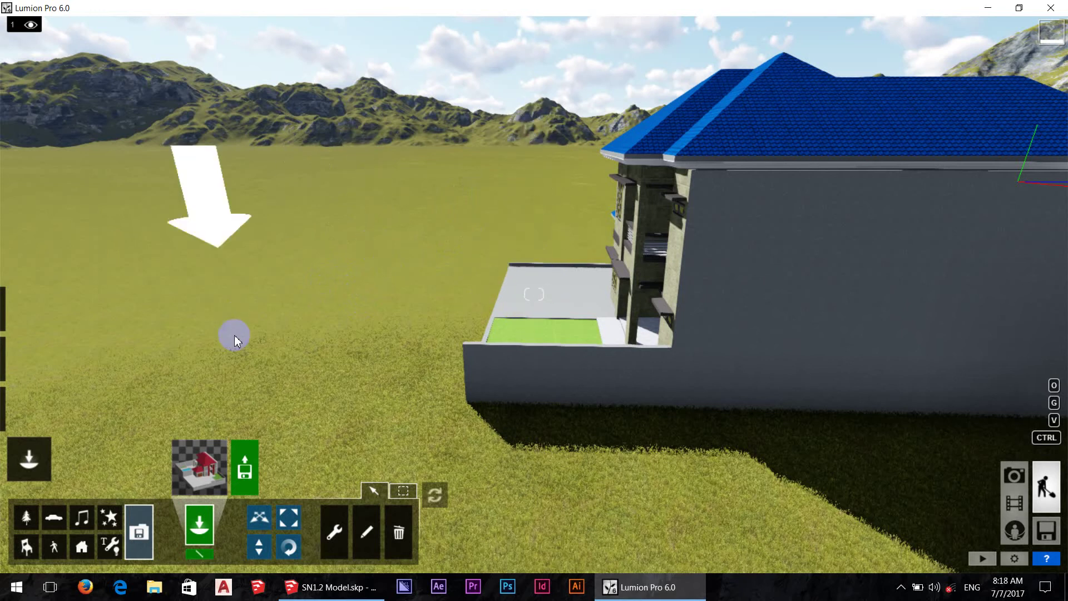
pyautogui.click(181, 470)
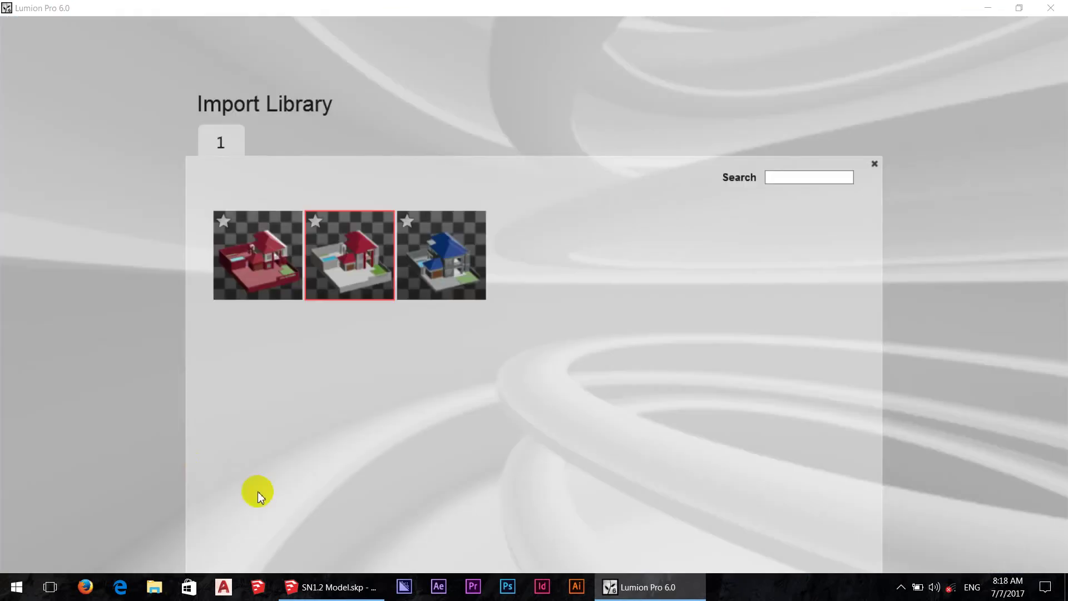
pyautogui.click(333, 578)
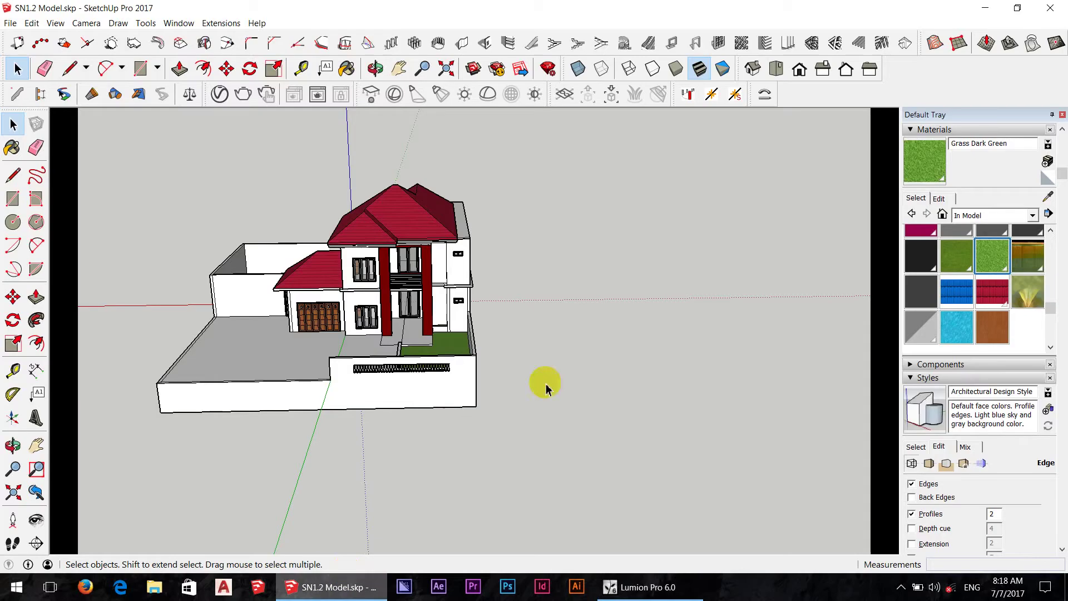
pyautogui.click(965, 45)
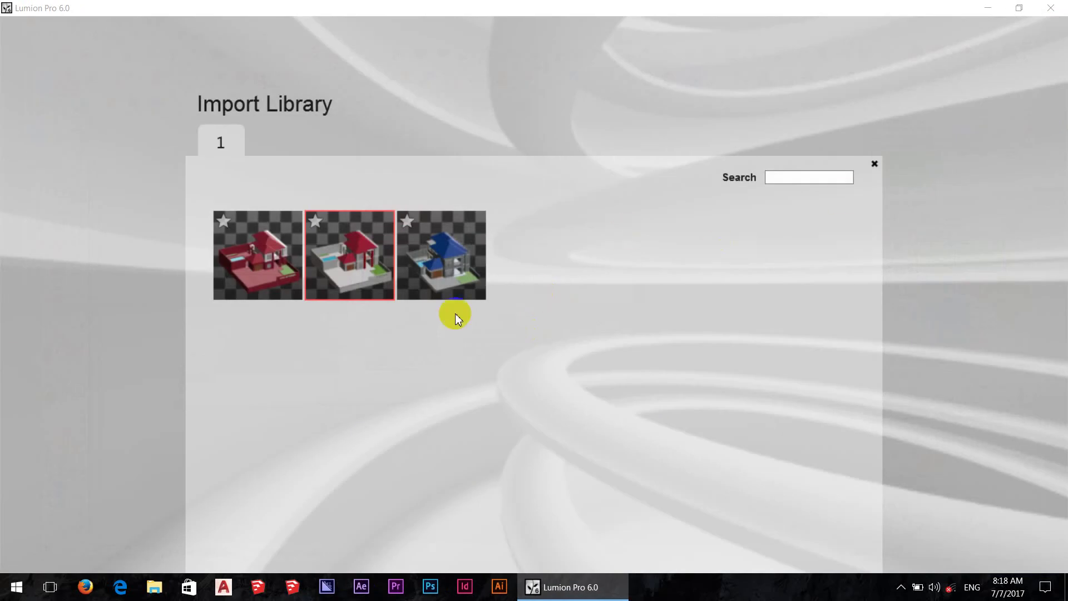
# Step: Place the red house in the scene and orbit around the blue house
pyautogui.click(262, 301)
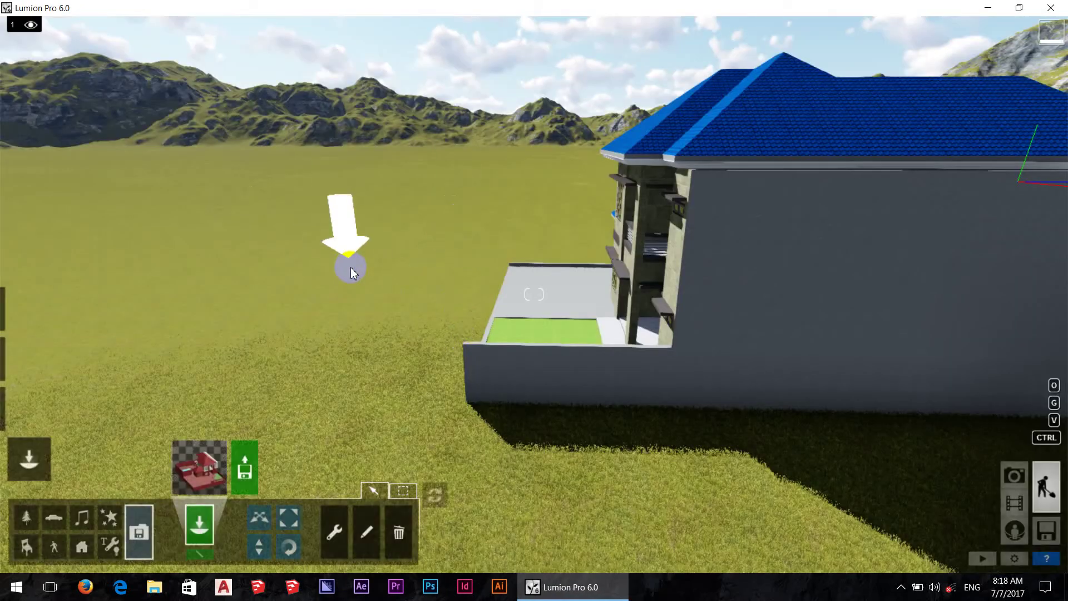
pyautogui.click(425, 279)
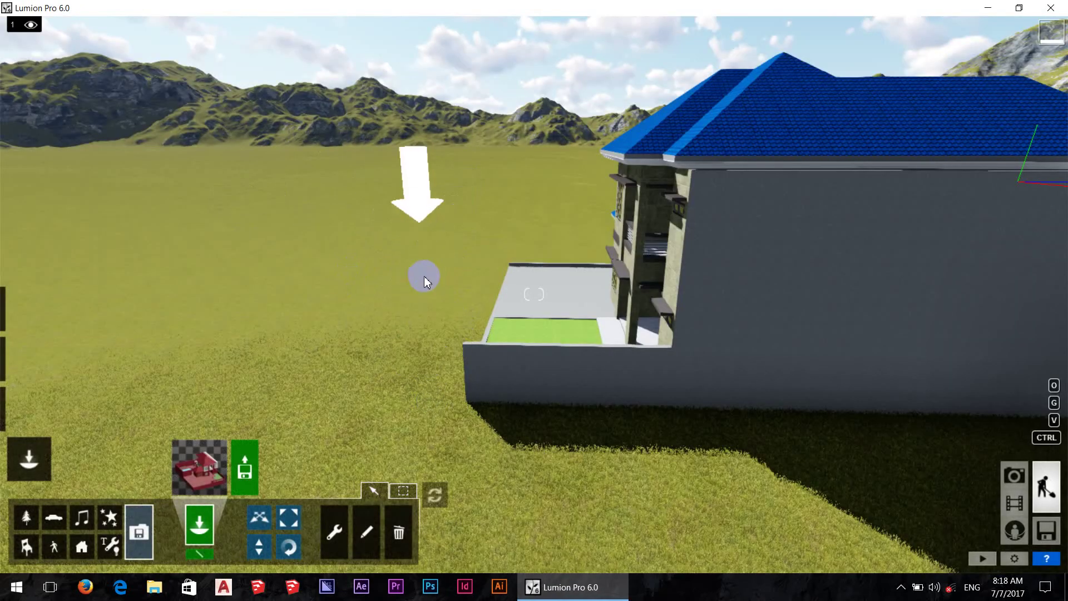
pyautogui.moveTo(394, 356)
pyautogui.mouseDown(button='right')
pyautogui.moveTo(946, 394)
pyautogui.moveTo(489, 275)
pyautogui.mouseUp(button='right')
pyautogui.scroll(-5, 489, 274)
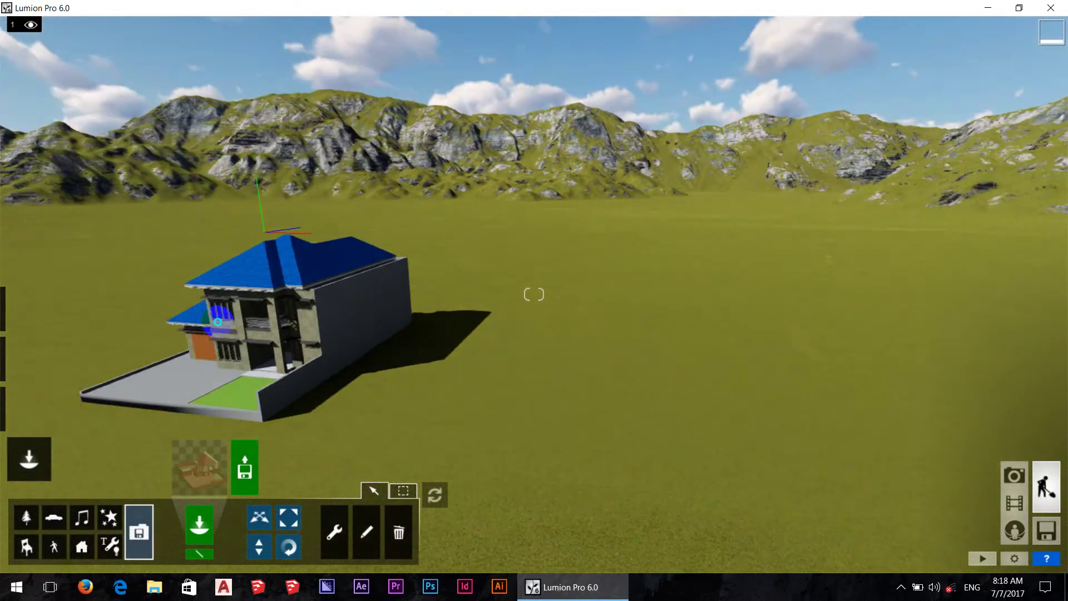
# Step: Survey the houses across the plain and switch to removing objects
pyautogui.moveTo(294, 307); pyautogui.dragTo(184, 304, button='right')
pyautogui.press('s')
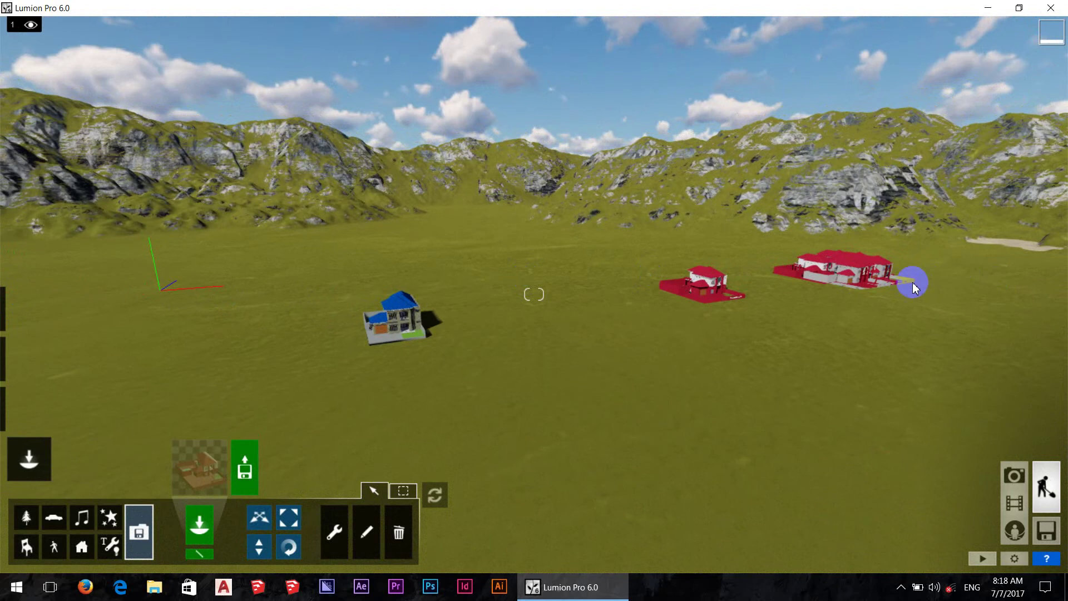
pyautogui.moveTo(915, 286); pyautogui.dragTo(477, 317, button='right')
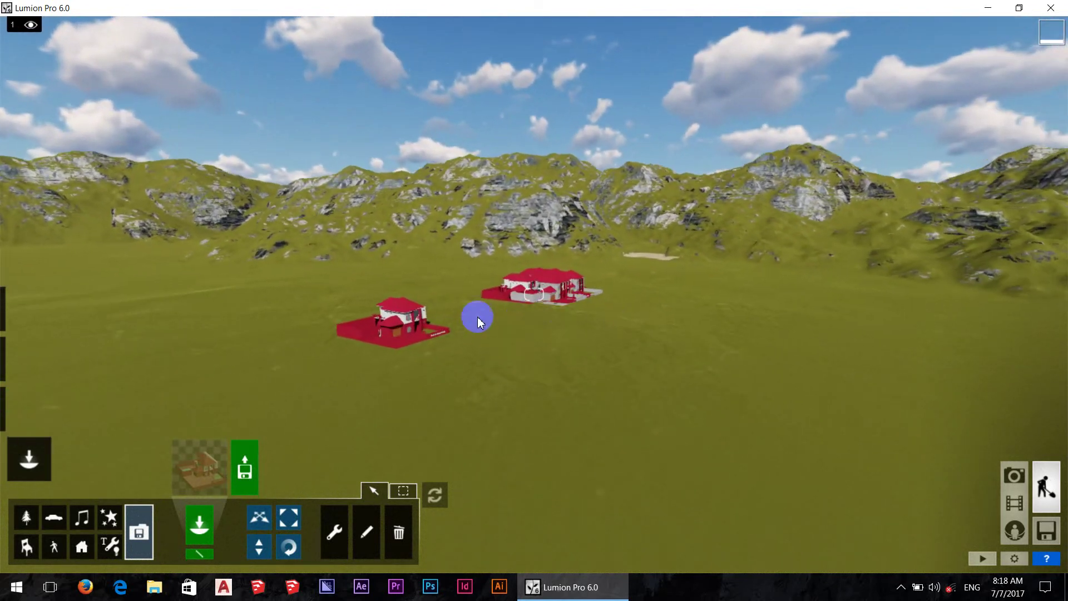
pyautogui.moveTo(478, 318)
pyautogui.mouseDown(button='right')
pyautogui.moveTo(595, 311)
pyautogui.moveTo(459, 503)
pyautogui.moveTo(423, 528)
pyautogui.mouseUp(button='right')
pyautogui.click(407, 537)
pyautogui.moveTo(12, 288)
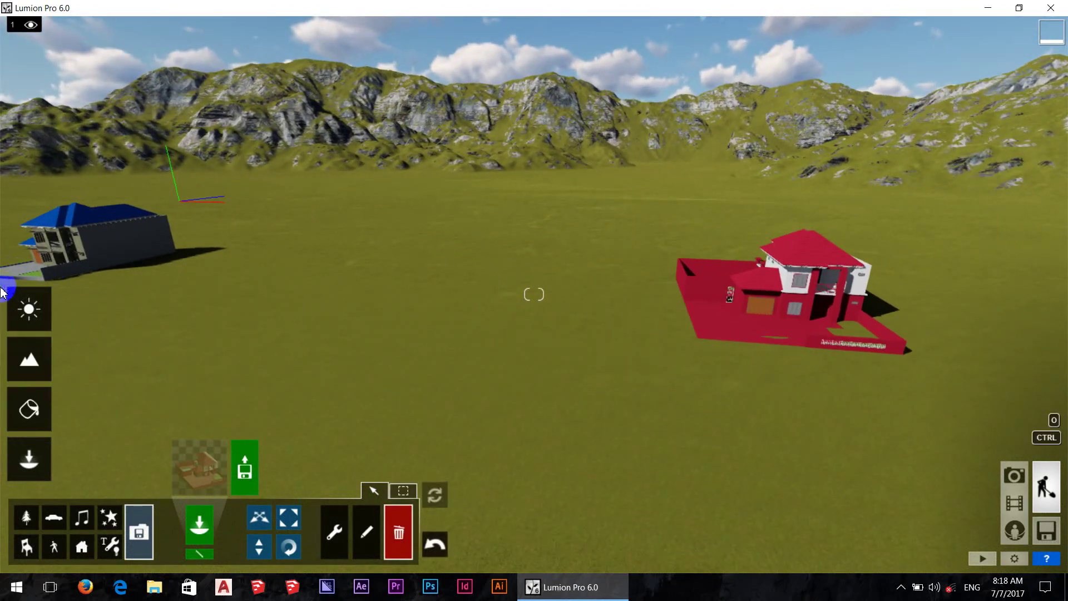
pyautogui.moveTo(220, 238)
pyautogui.mouseDown(button='right')
pyautogui.moveTo(135, 266)
pyautogui.moveTo(329, 265)
pyautogui.mouseUp(button='right')
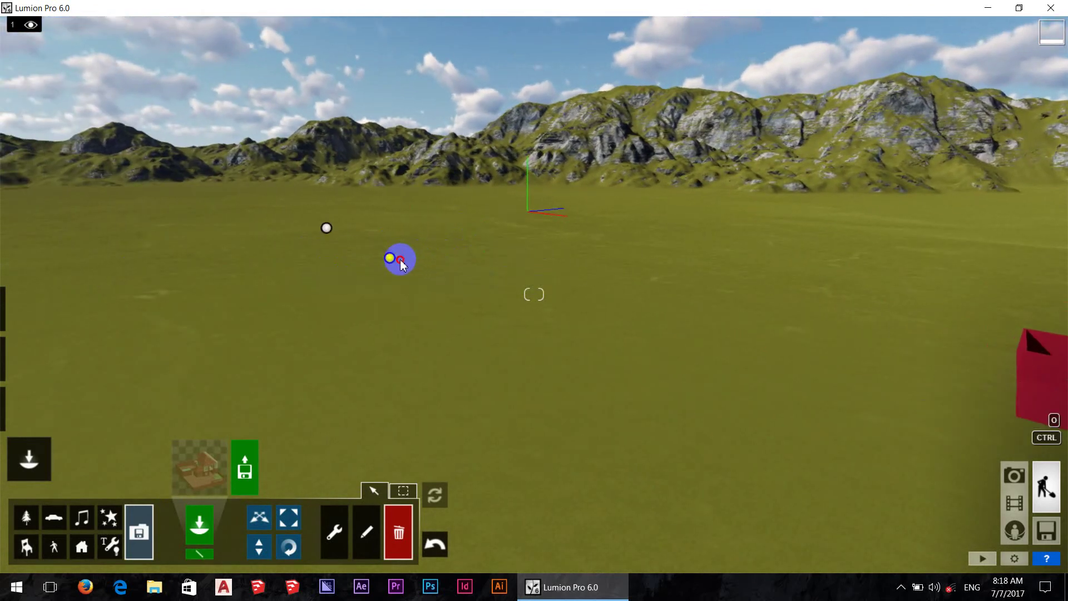
pyautogui.moveTo(544, 237)
pyautogui.mouseDown(button='right')
pyautogui.moveTo(565, 239)
pyautogui.moveTo(3, 236)
pyautogui.moveTo(512, 209)
pyautogui.moveTo(555, 224)
pyautogui.moveTo(549, 437)
pyautogui.mouseUp(button='right')
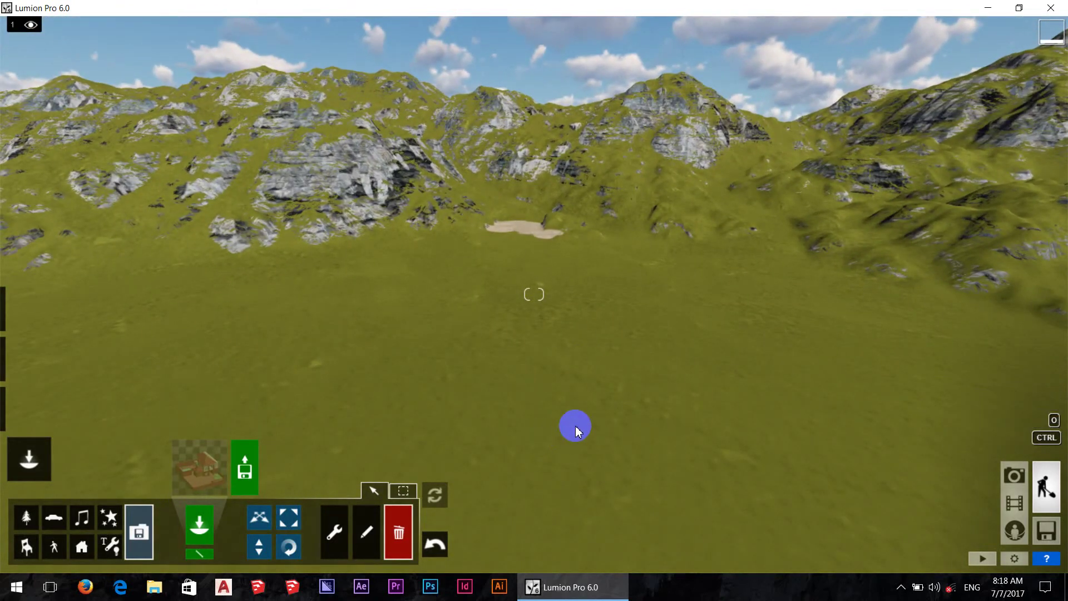
# Step: Choose the red house model from the Import Library for placement
pyautogui.click(216, 465)
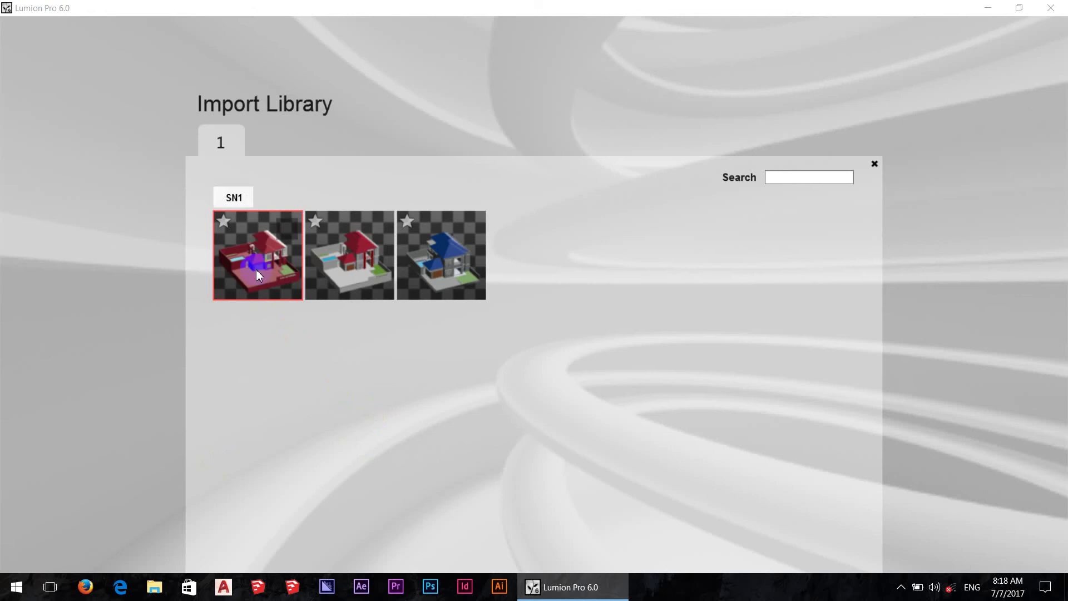
pyautogui.click(359, 251)
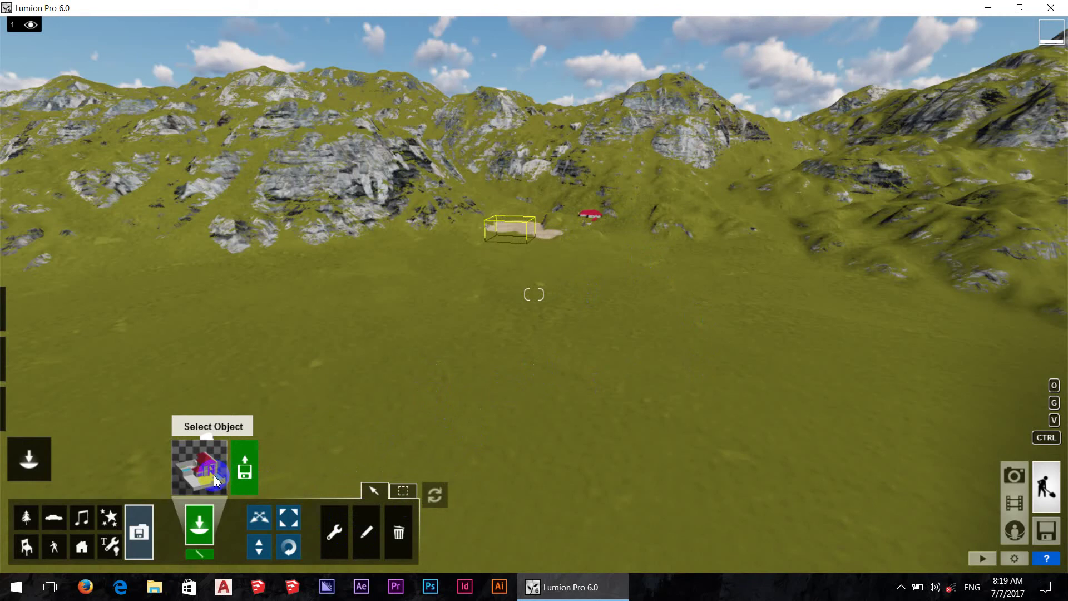
pyautogui.click(262, 516)
pyautogui.click(335, 533)
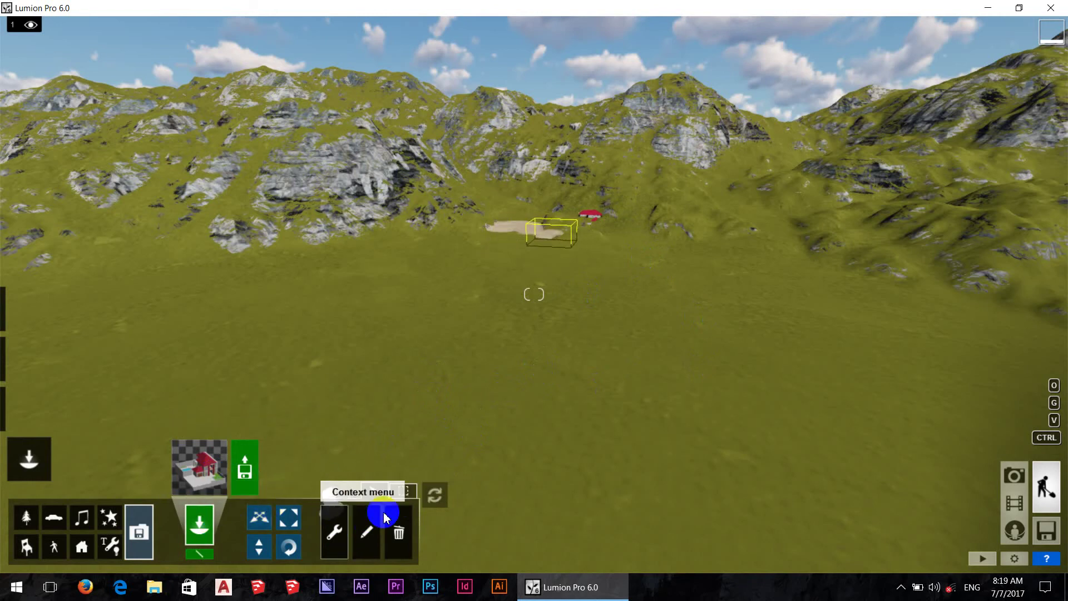
pyautogui.click(387, 494)
pyautogui.click(276, 522)
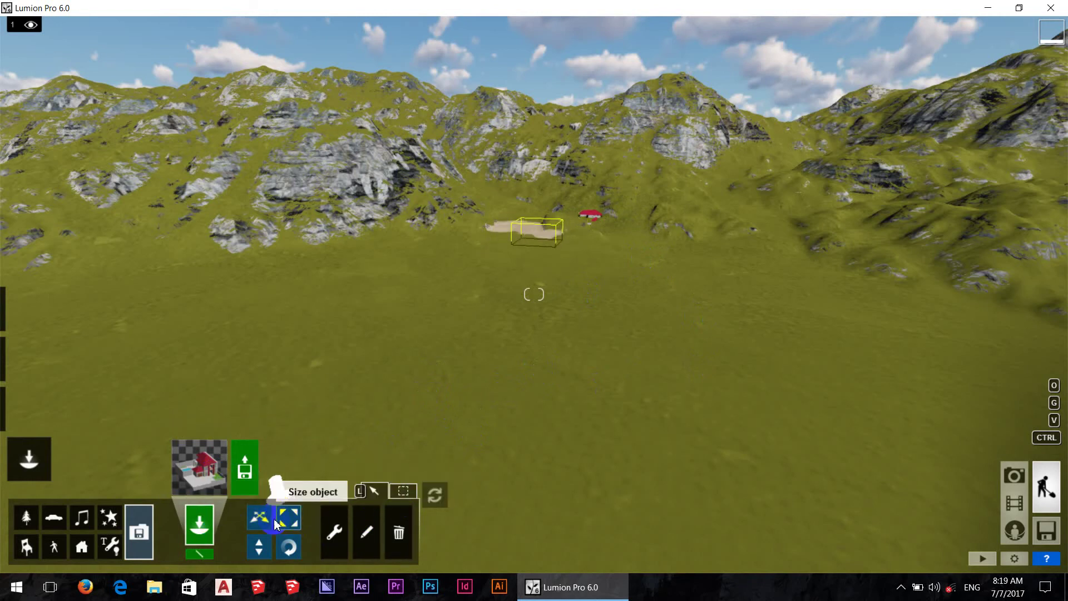
# Step: Move the red house onto the open grass near the sand patch
pyautogui.click(264, 520)
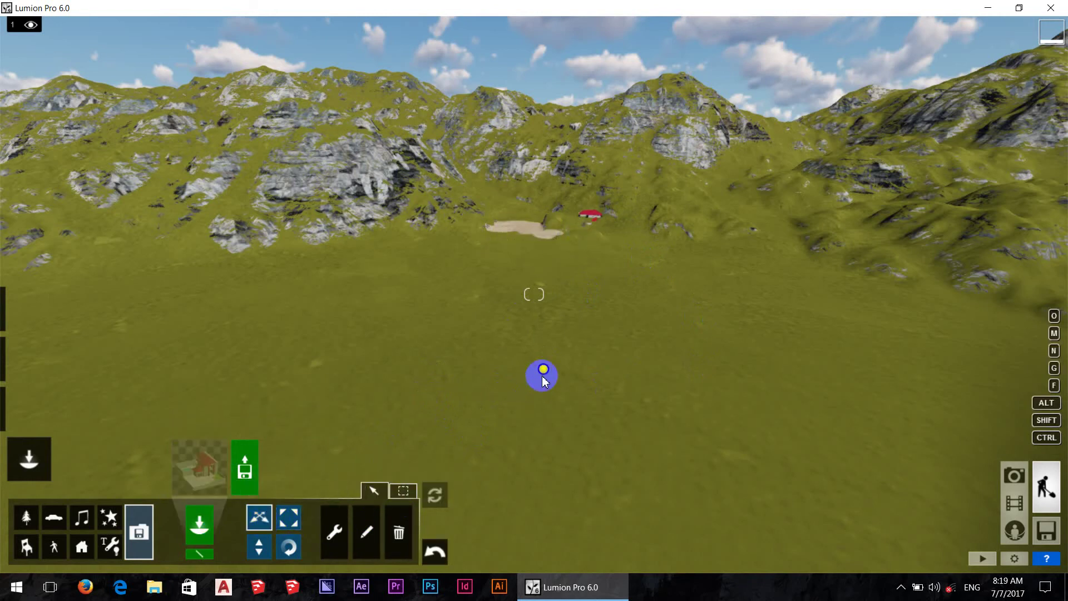
pyautogui.moveTo(485, 399); pyautogui.dragTo(231, 436)
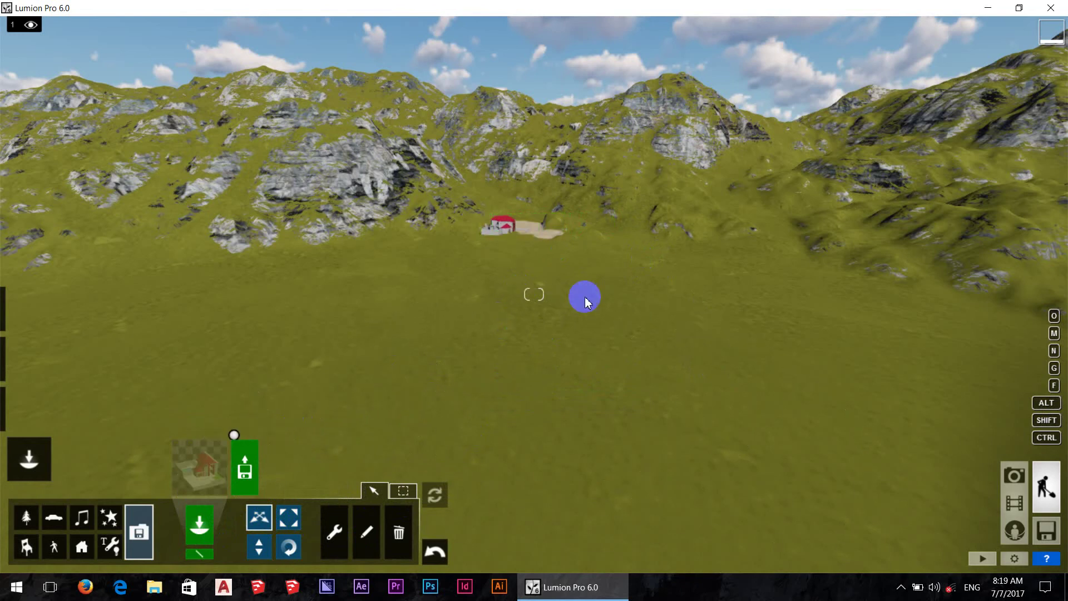
pyautogui.moveTo(584, 295)
pyautogui.mouseDown(button='right')
pyautogui.moveTo(642, 294)
pyautogui.moveTo(509, 256)
pyautogui.mouseUp(button='right')
pyautogui.moveTo(432, 371)
pyautogui.mouseDown(button='right')
pyautogui.moveTo(443, 322)
pyautogui.moveTo(509, 299)
pyautogui.mouseUp(button='right')
pyautogui.moveTo(448, 336); pyautogui.dragTo(189, 591)
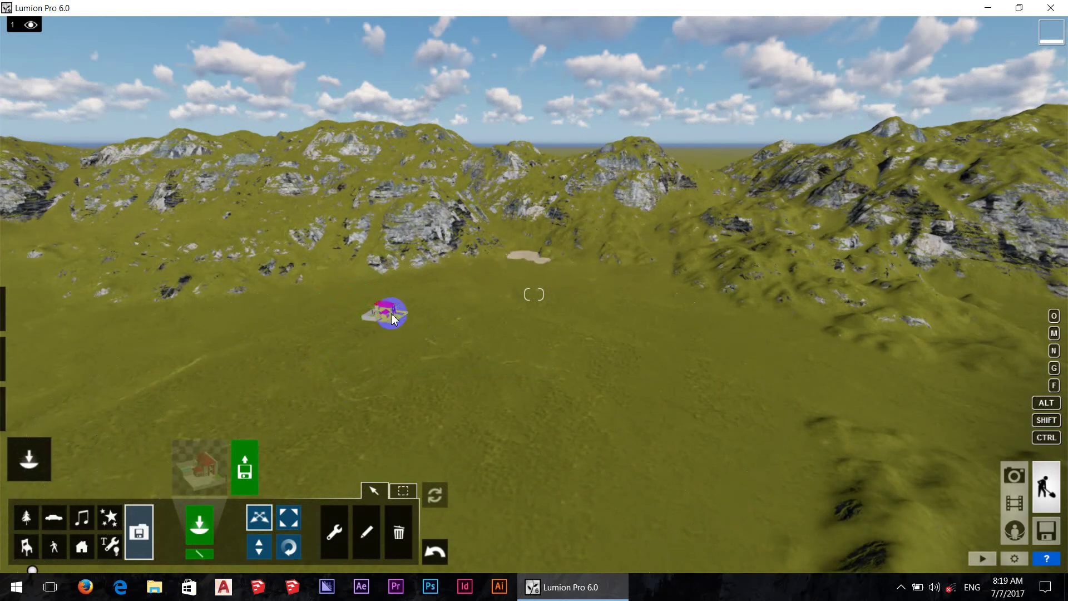
pyautogui.moveTo(382, 310); pyautogui.dragTo(346, 308, button='right')
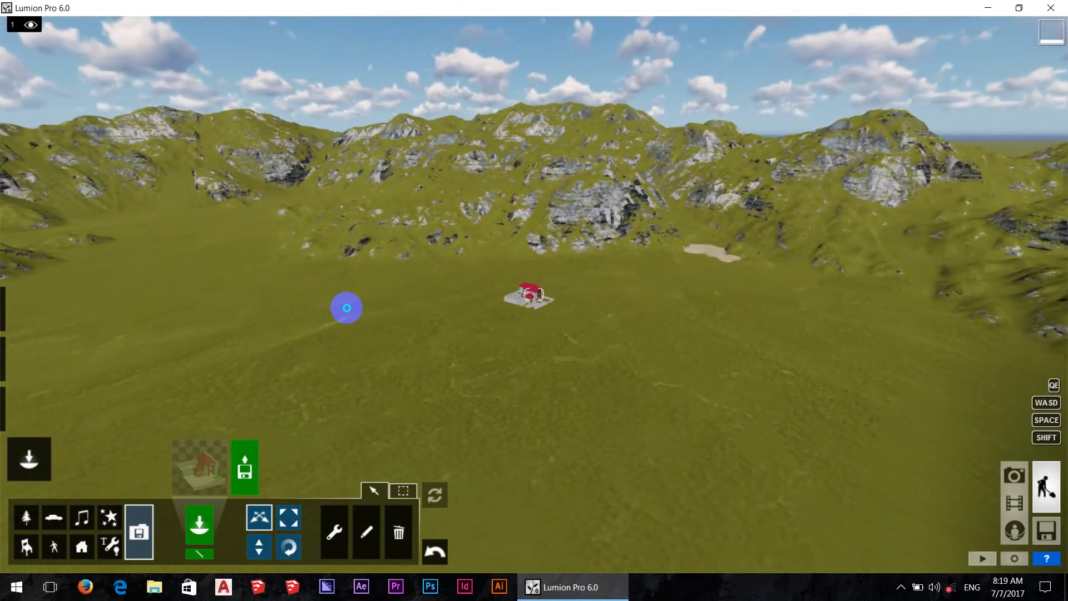
pyautogui.moveTo(345, 308); pyautogui.dragTo(542, 307, button='right')
pyautogui.scroll(3, 542, 307)
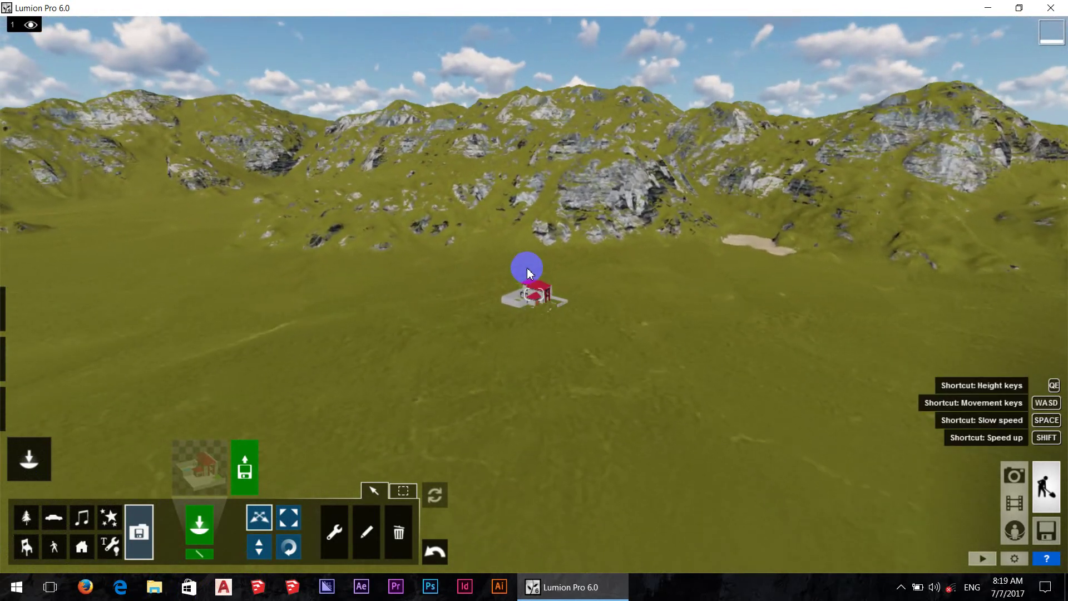
pyautogui.scroll(5, 547, 305)
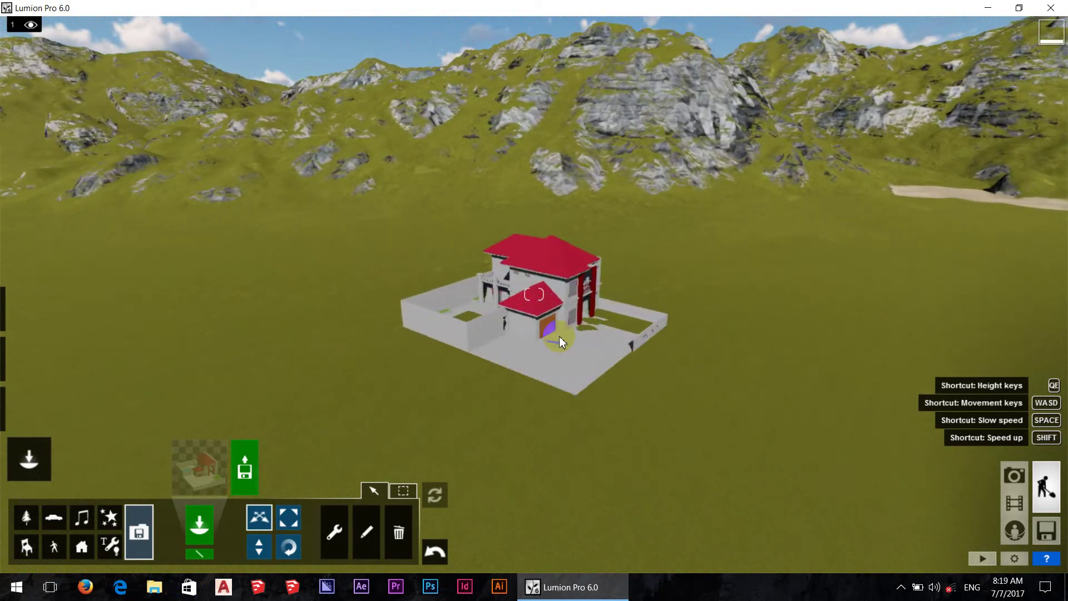
pyautogui.scroll(3, 560, 337)
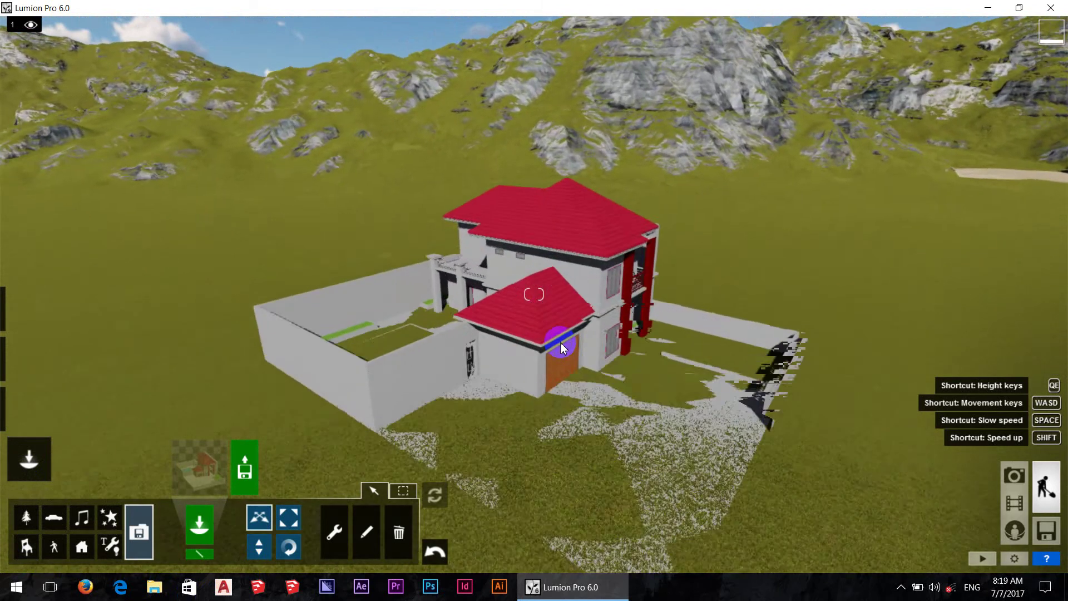
pyautogui.scroll(3, 556, 339)
pyautogui.scroll(-1, 586, 369)
pyautogui.scroll(1, 577, 376)
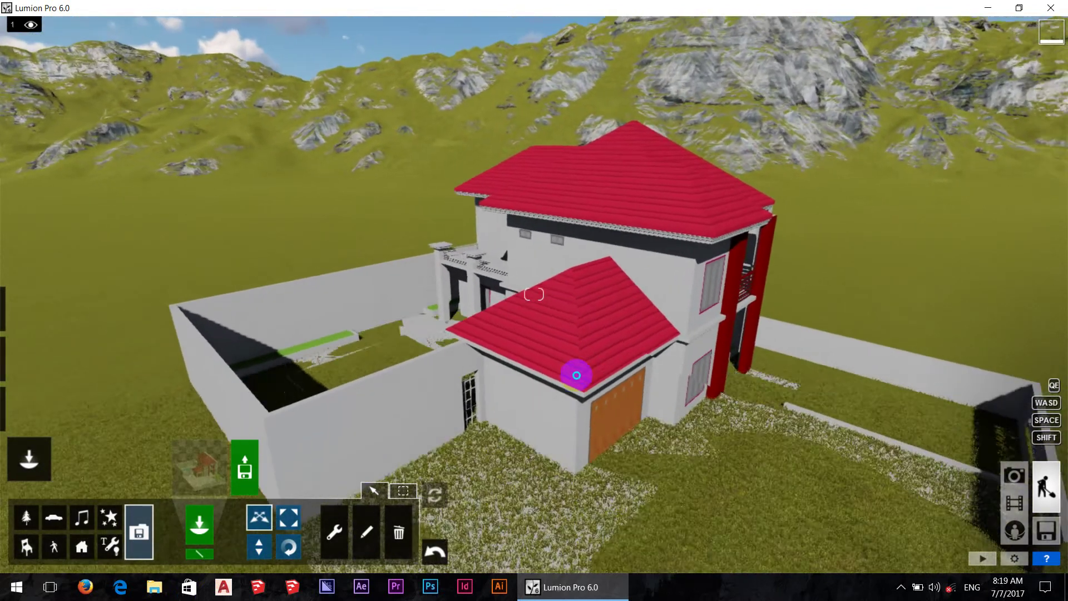
pyautogui.press('d')
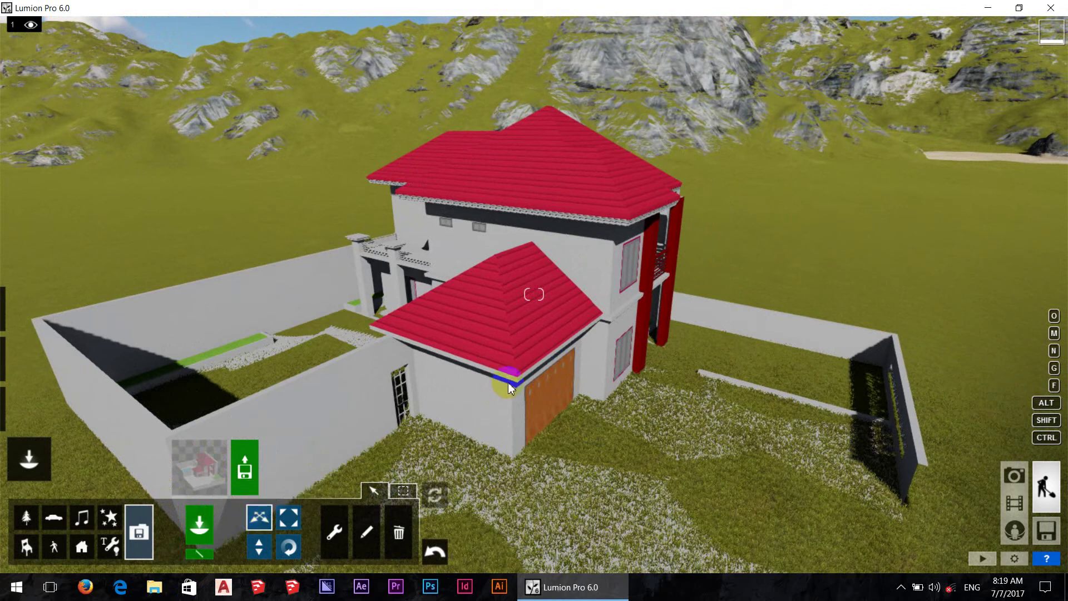
pyautogui.scroll(-3, 530, 299)
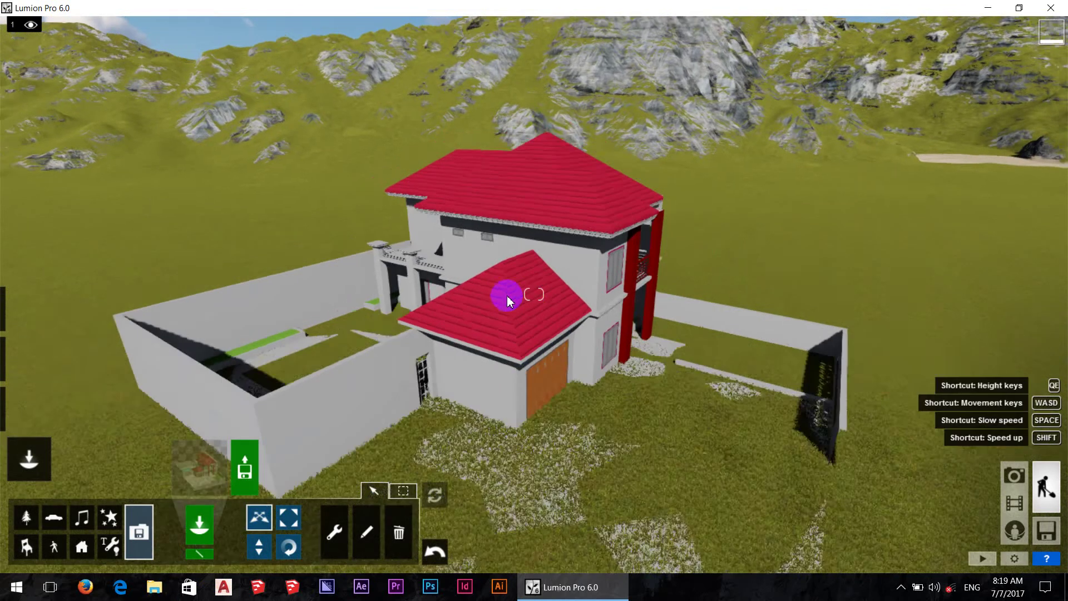
pyautogui.moveTo(653, 393)
pyautogui.mouseDown(button='right')
pyautogui.moveTo(614, 423)
pyautogui.moveTo(558, 408)
pyautogui.mouseUp(button='right')
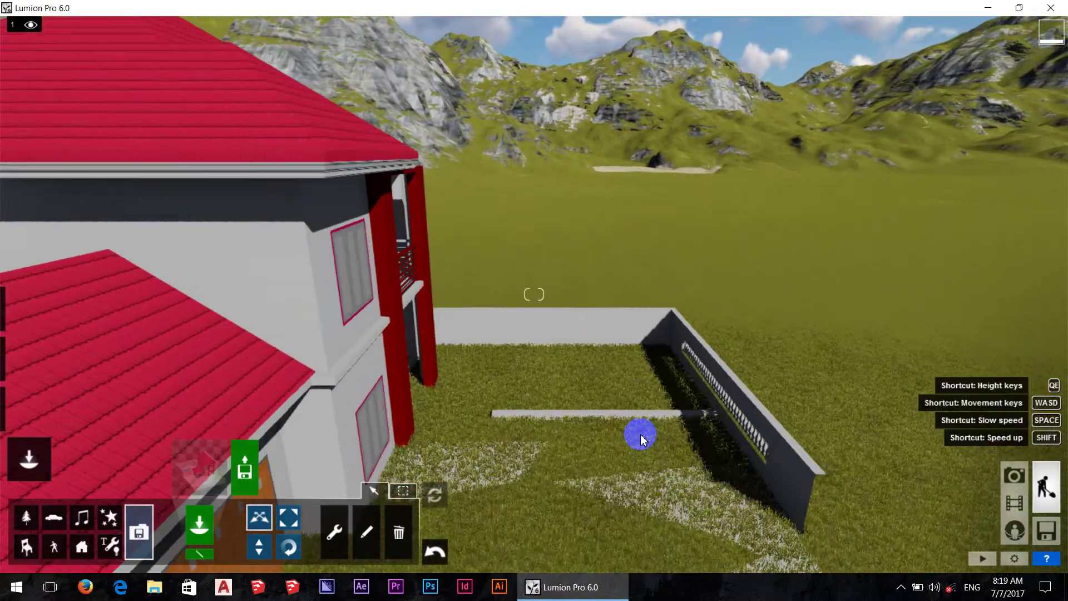
pyautogui.scroll(-5, 558, 408)
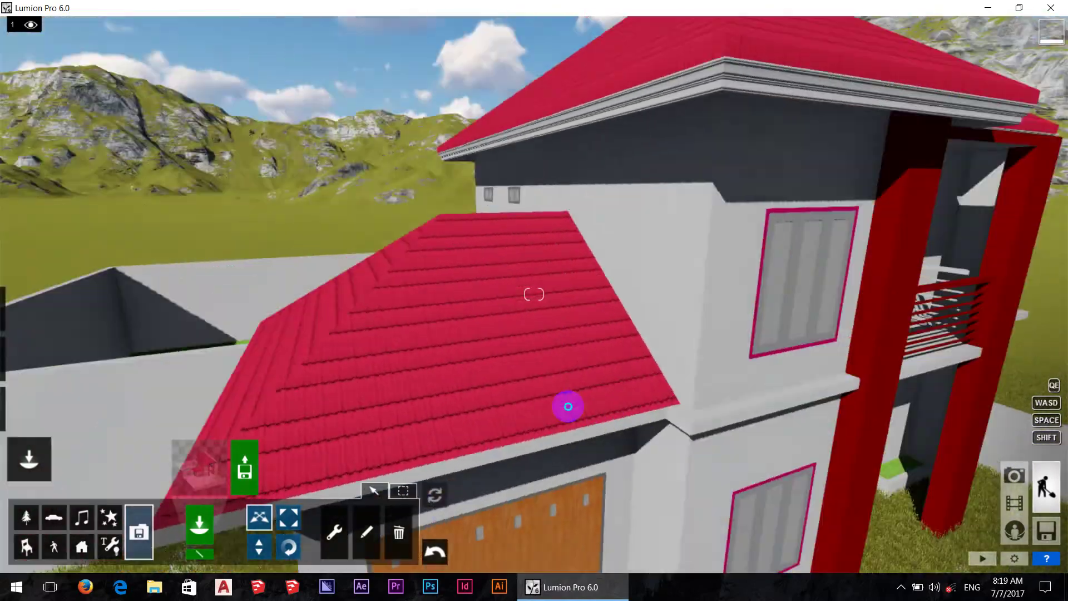
pyautogui.scroll(5, 727, 411)
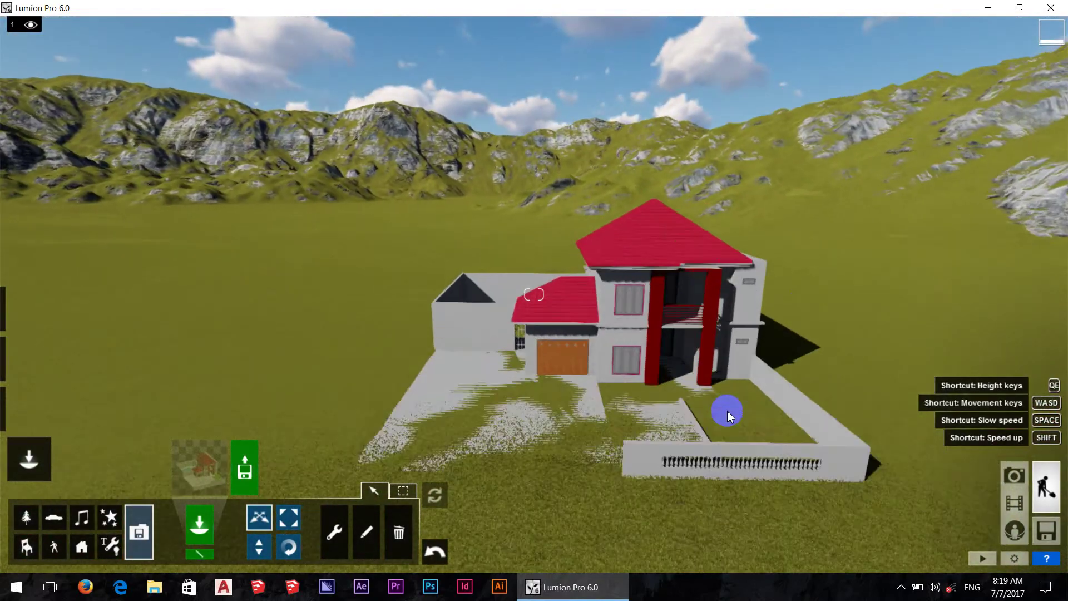
pyautogui.scroll(3, 770, 399)
pyautogui.scroll(3, 570, 424)
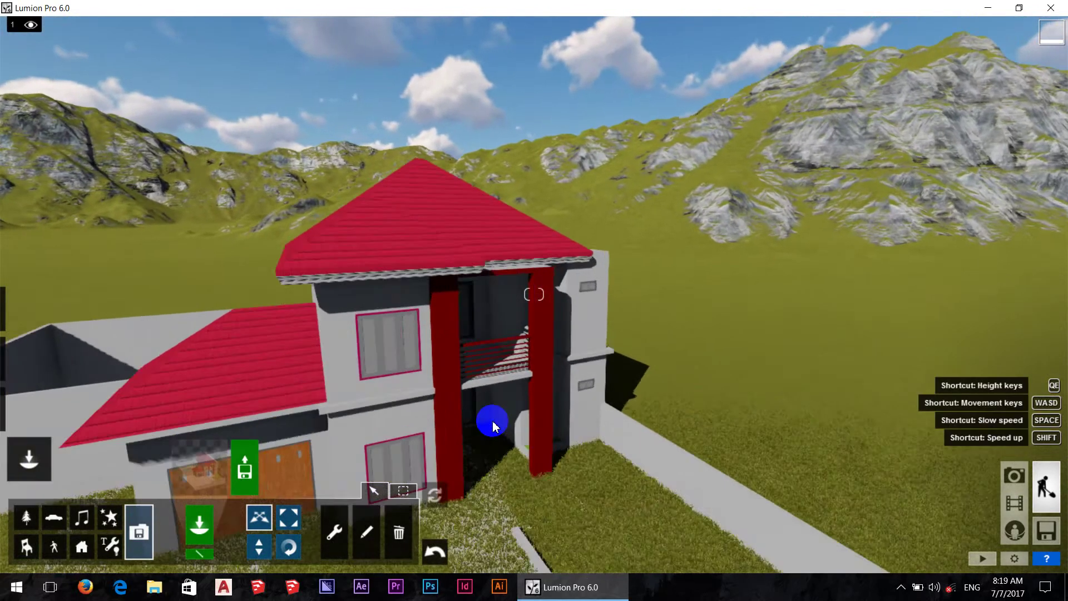
pyautogui.scroll(3, 490, 390)
pyautogui.scroll(3, 473, 385)
pyautogui.scroll(2, 479, 387)
pyautogui.click(374, 490)
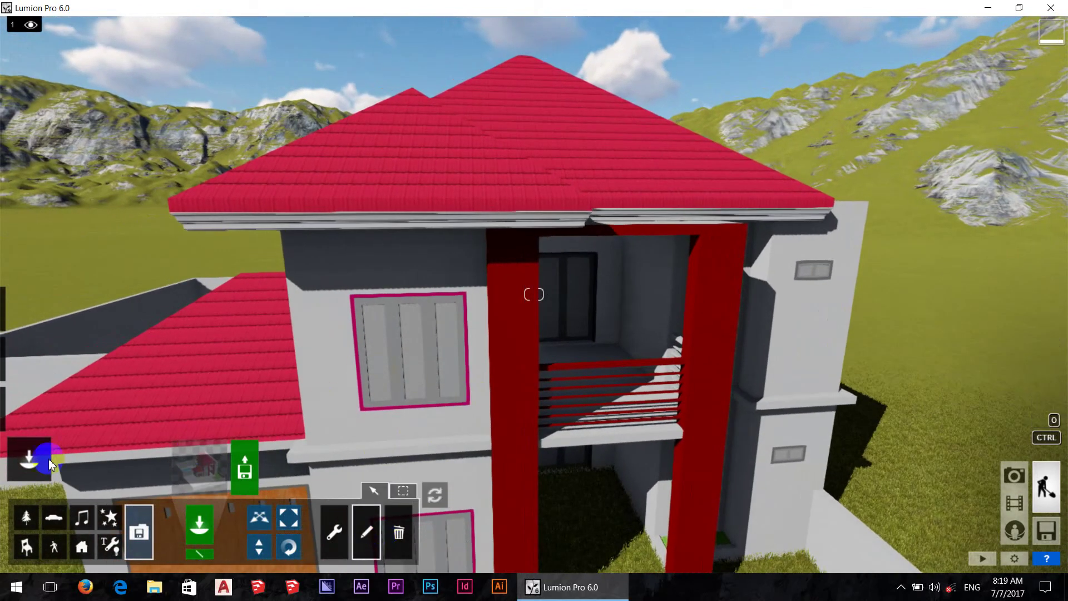
# Step: Give the house walls an orange brick outdoor material after trying Bricks 005 and 008
pyautogui.click(28, 411)
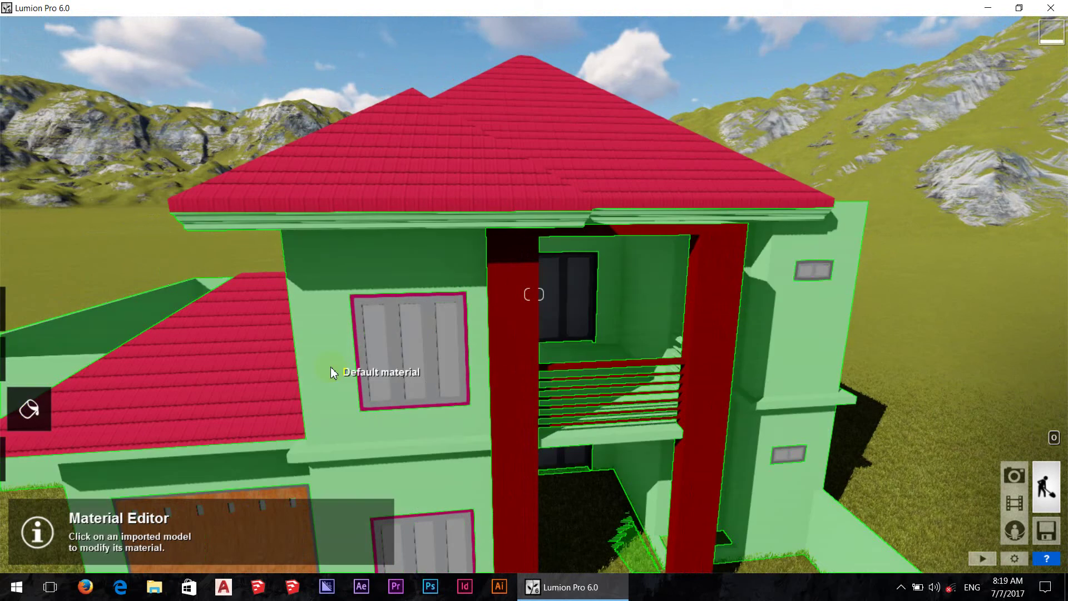
pyautogui.click(333, 372)
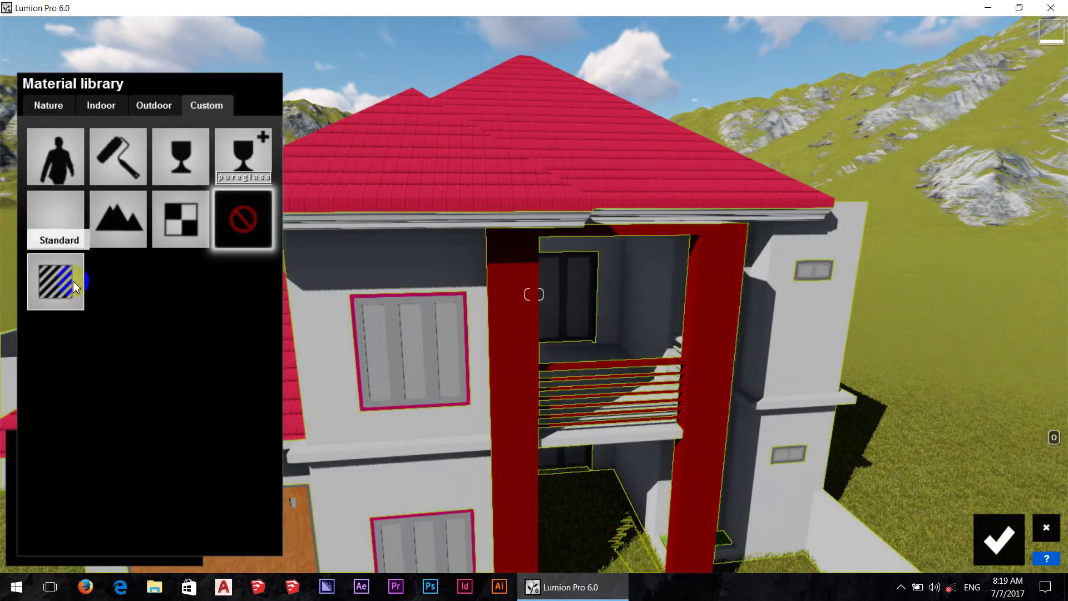
pyautogui.click(161, 113)
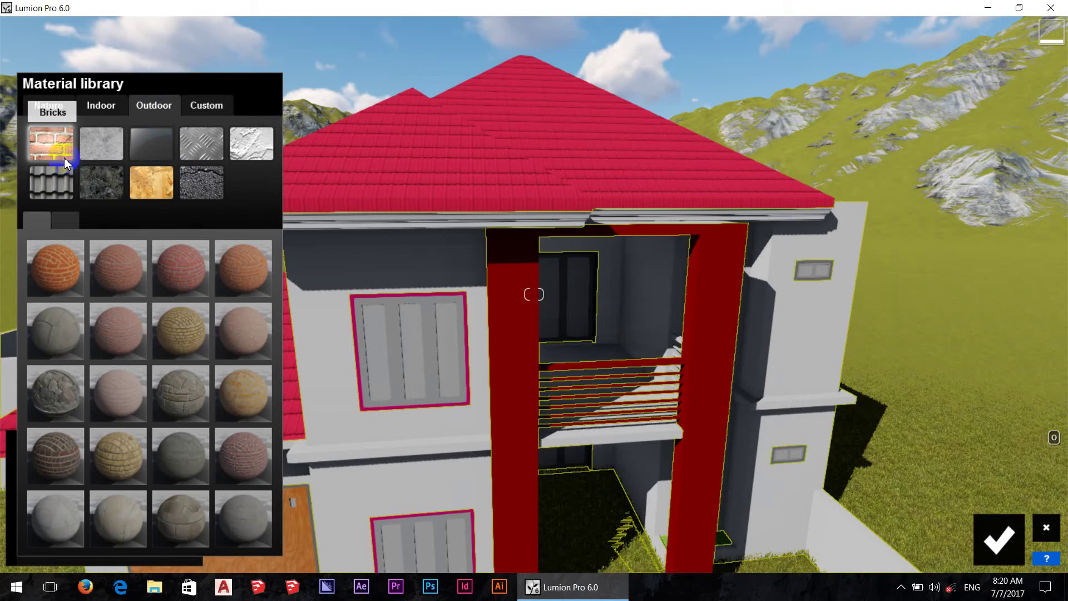
pyautogui.click(108, 333)
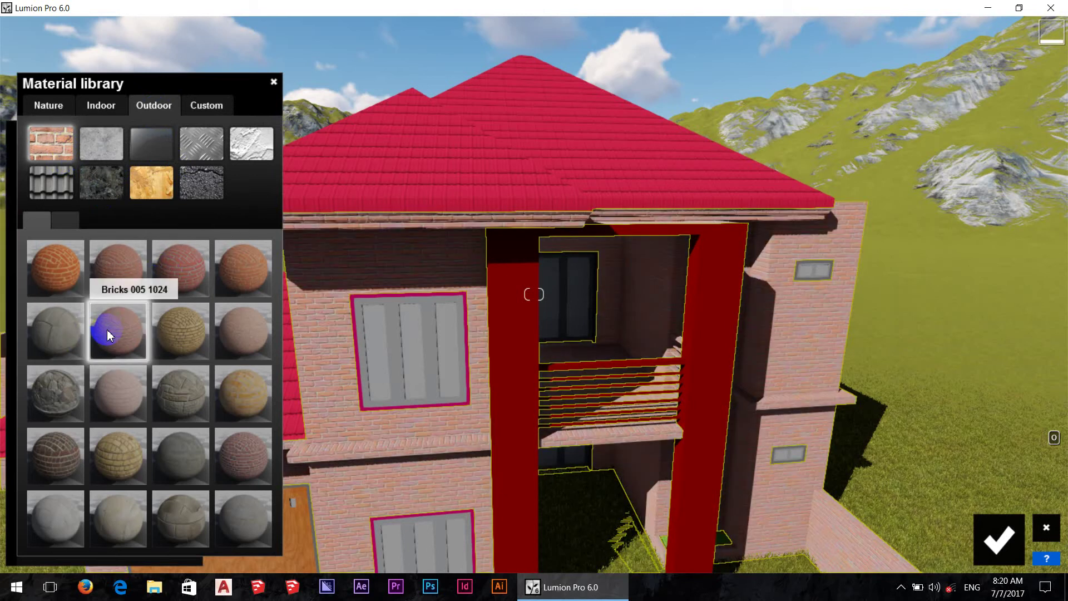
pyautogui.click(245, 388)
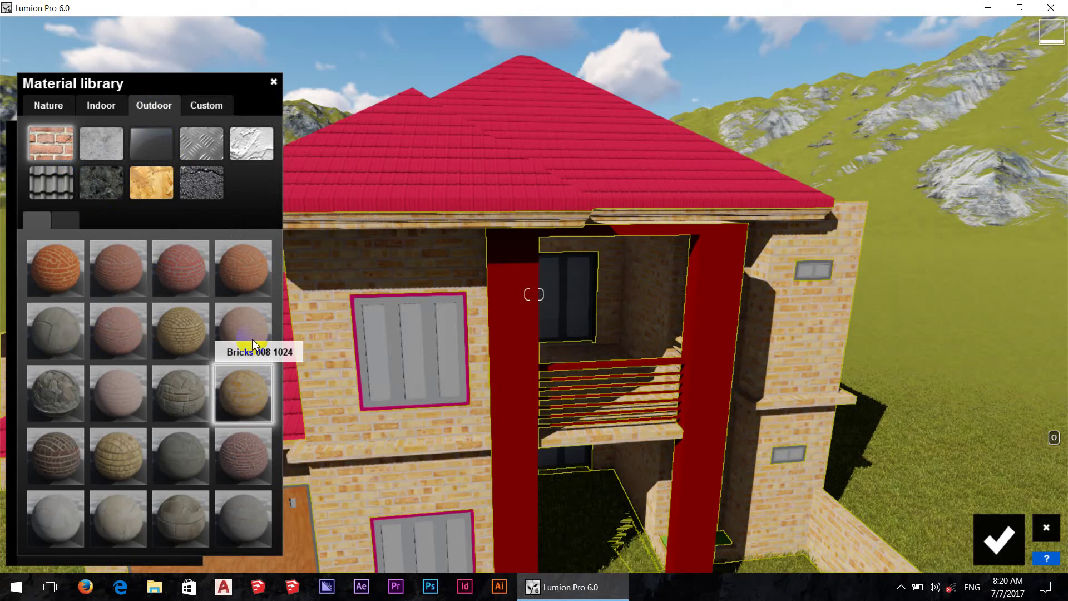
pyautogui.click(245, 275)
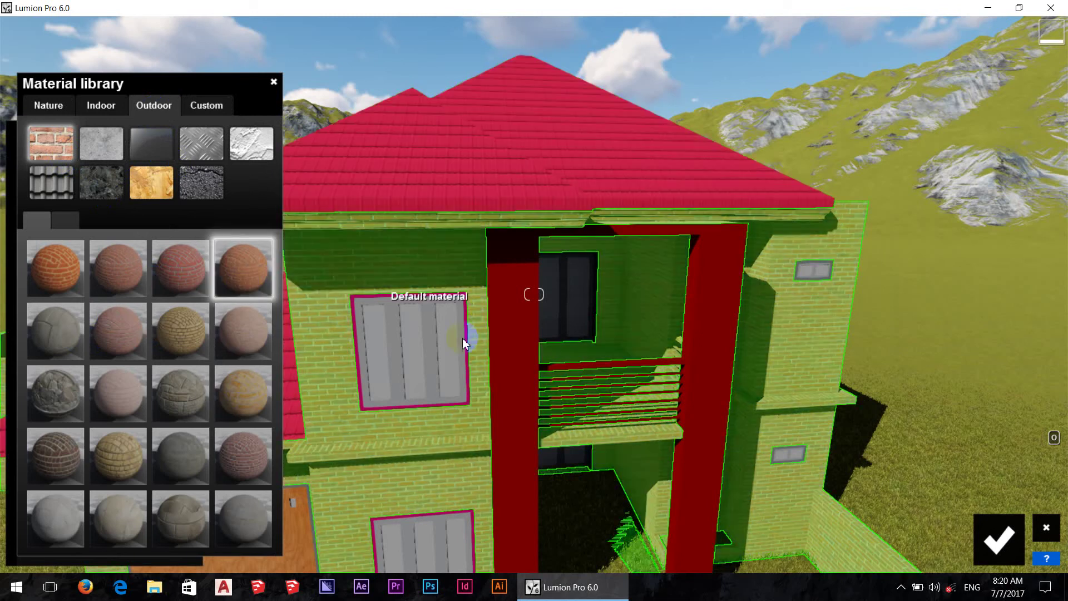
# Step: Make the windows Glass with tuned reflectivity, glossiness, transparency, double-sidedness and texture influence
pyautogui.click(415, 350)
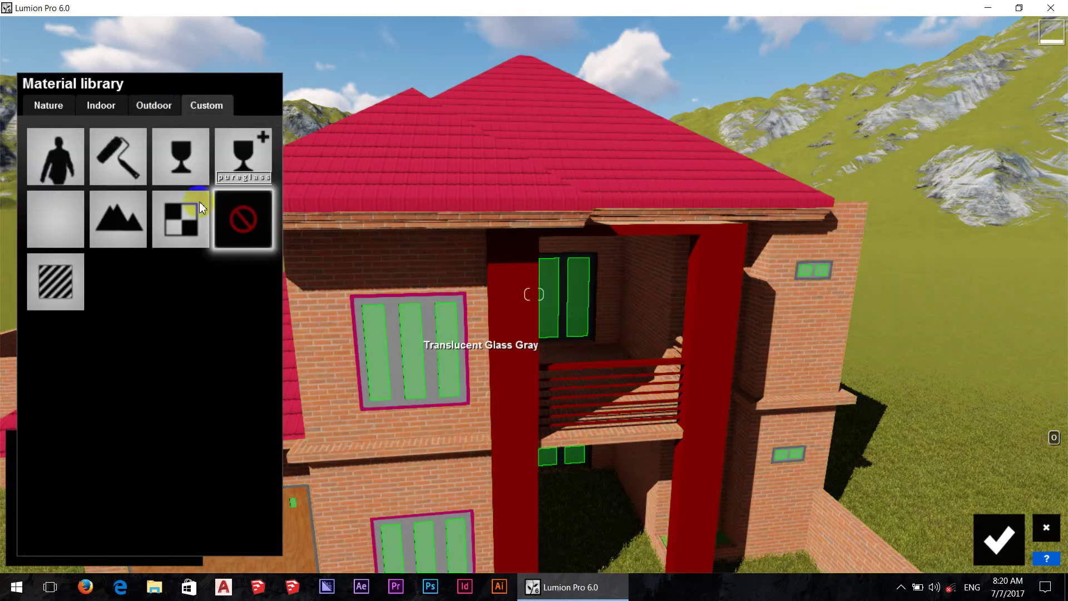
pyautogui.click(186, 155)
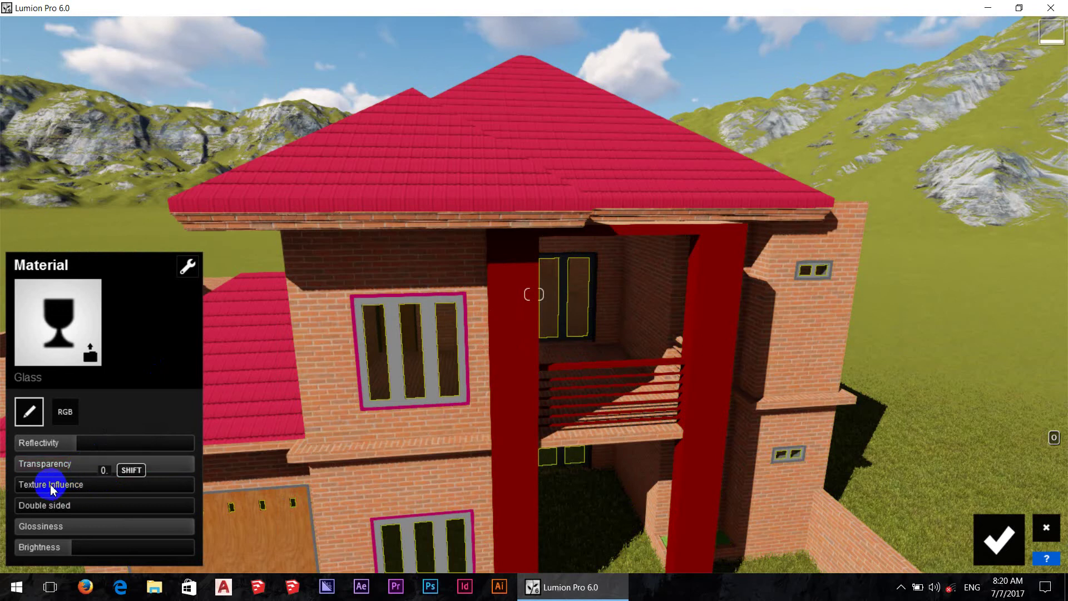
pyautogui.keyDown('shift'); pyautogui.moveTo(132, 444); pyautogui.dragTo(126, 445); pyautogui.keyUp('shift')
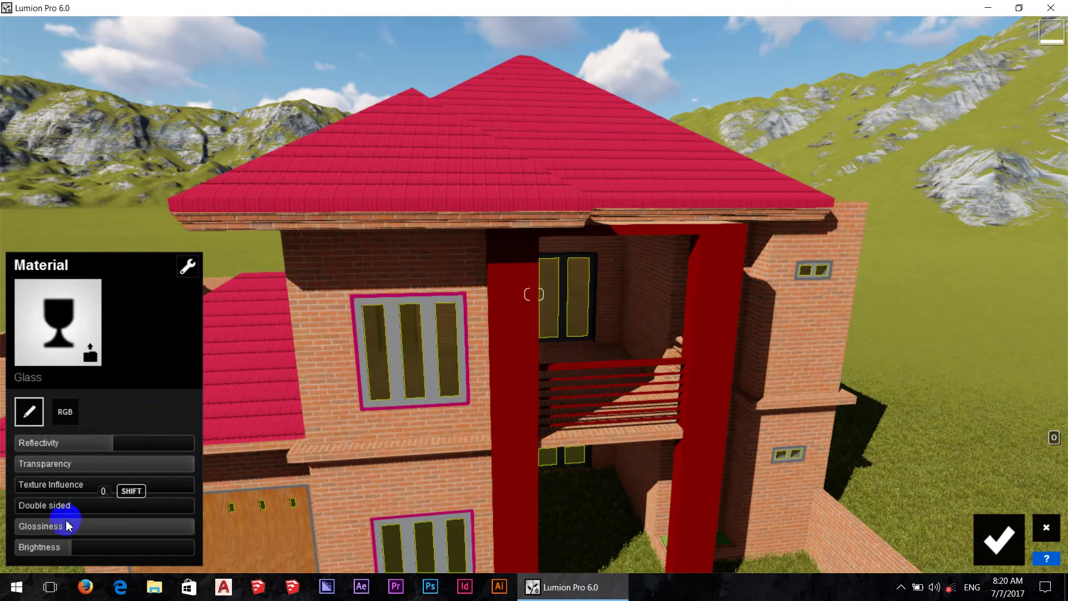
pyautogui.keyDown('shift'); pyautogui.moveTo(189, 532); pyautogui.dragTo(118, 530); pyautogui.keyUp('shift')
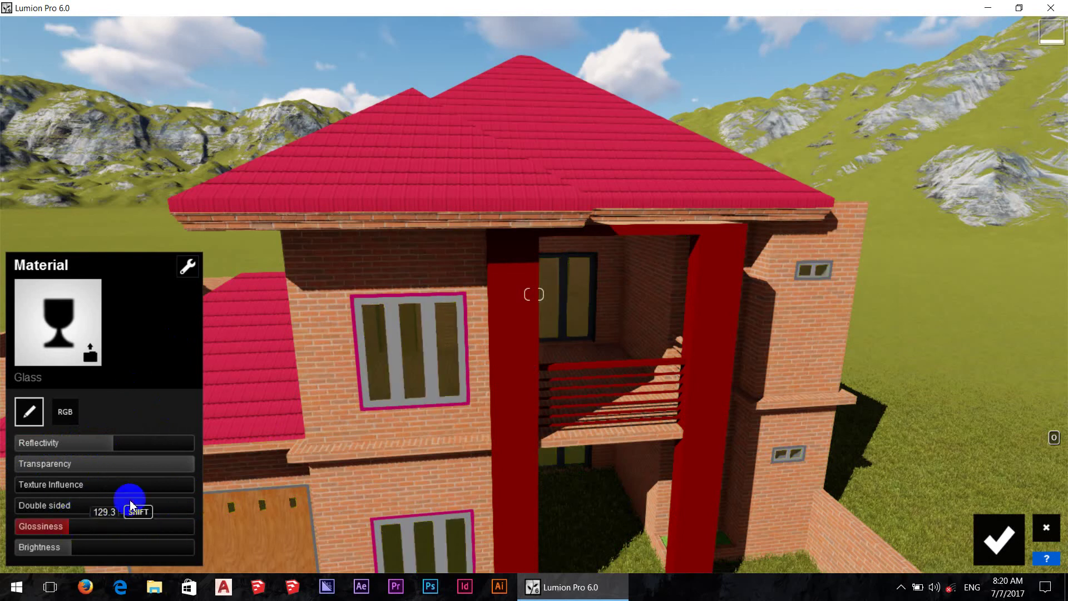
pyautogui.moveTo(181, 470)
pyautogui.keyDown('shift'); pyautogui.mouseDown()
pyautogui.moveTo(72, 468)
pyautogui.moveTo(228, 469)
pyautogui.mouseUp(); pyautogui.keyUp('shift')
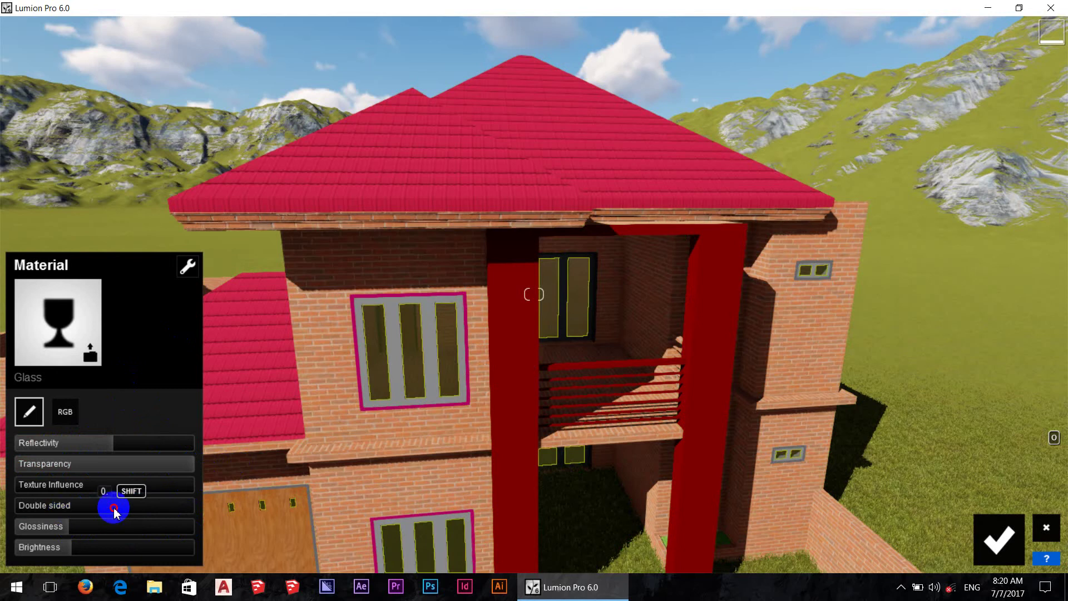
pyautogui.moveTo(114, 509)
pyautogui.keyDown('shift'); pyautogui.mouseDown()
pyautogui.moveTo(52, 506)
pyautogui.moveTo(161, 489)
pyautogui.mouseUp(); pyautogui.keyUp('shift')
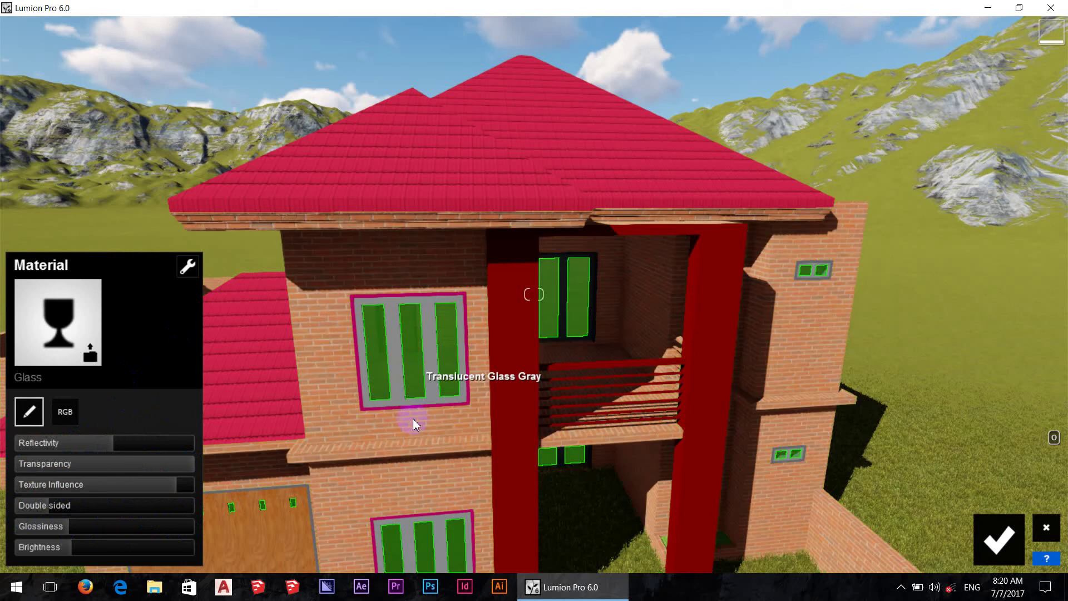
pyautogui.moveTo(152, 485); pyautogui.dragTo(57, 490)
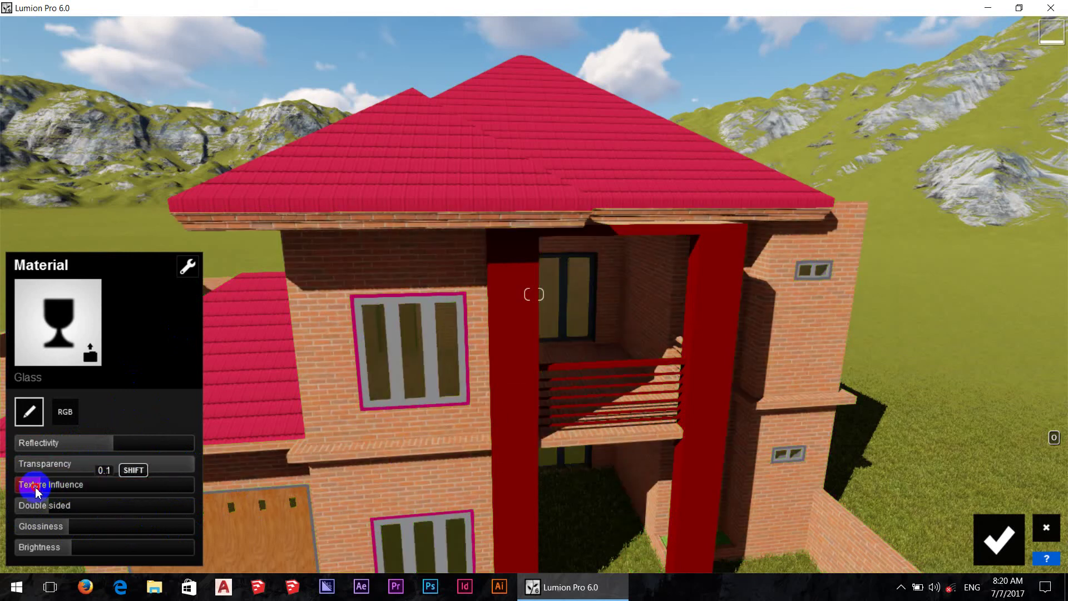
pyautogui.scroll(-3, 680, 257)
pyautogui.scroll(-2, 677, 301)
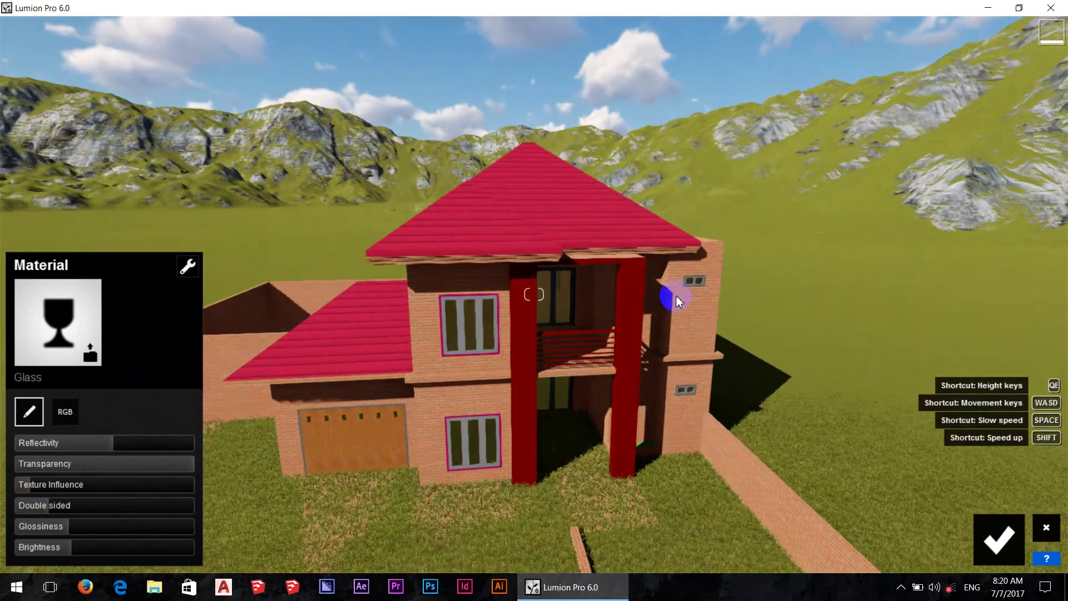
pyautogui.click(1001, 559)
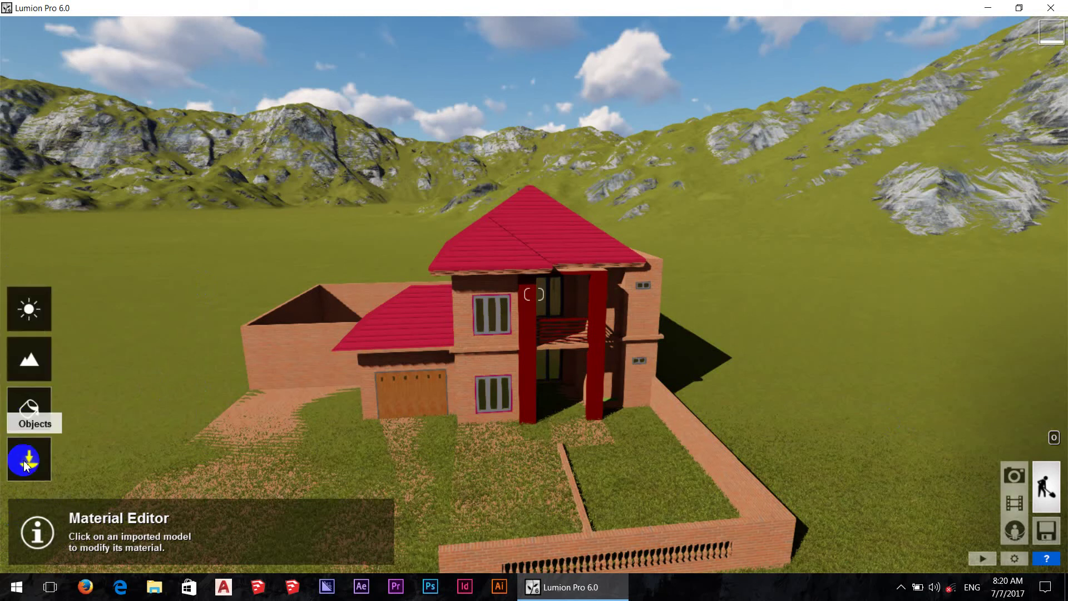
# Step: Plant a Bradford_Callery_Pear_RT tree left of the house and begin a tree row on the right
pyautogui.click(25, 464)
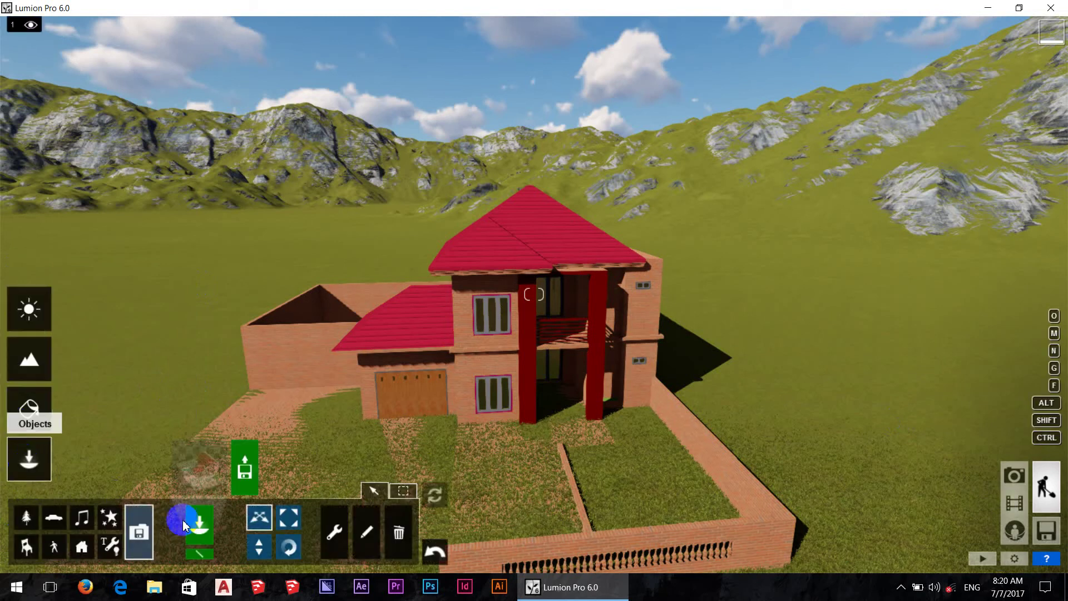
pyautogui.click(27, 521)
pyautogui.click(201, 466)
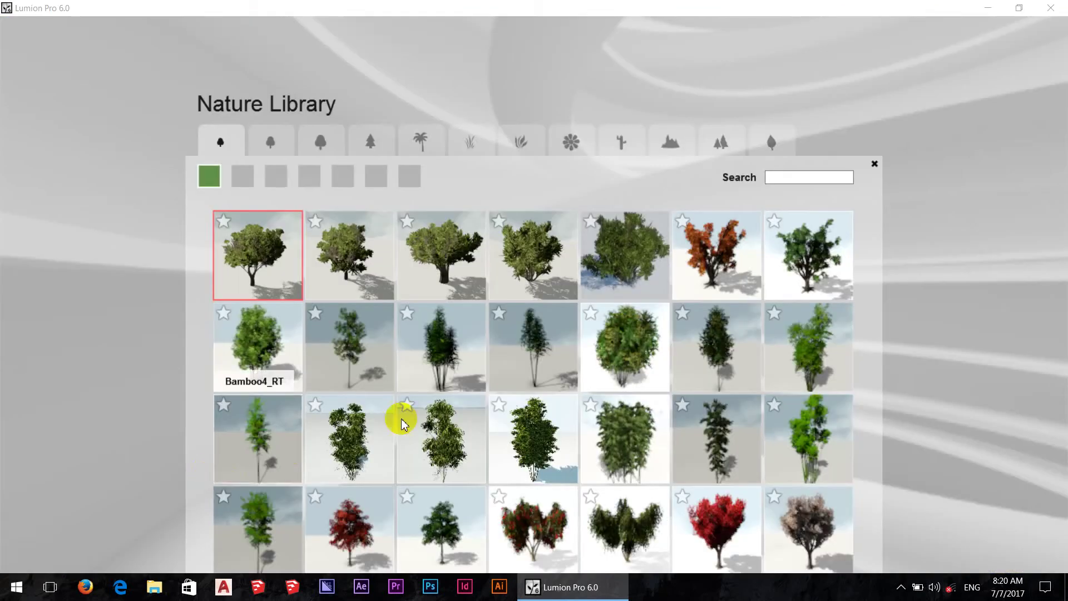
pyautogui.click(278, 245)
pyautogui.click(242, 177)
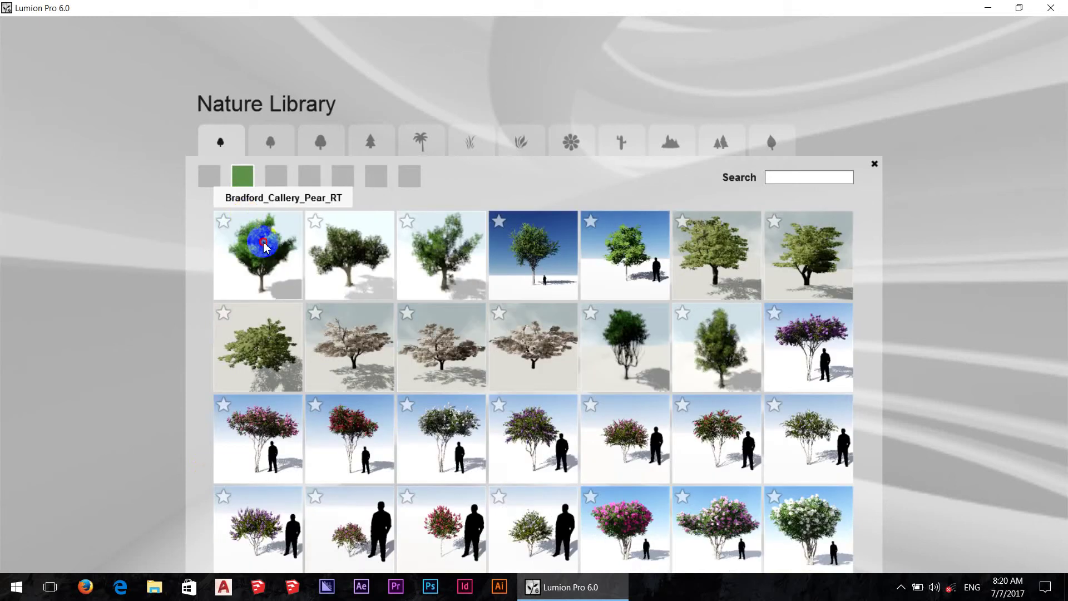
pyautogui.click(362, 311)
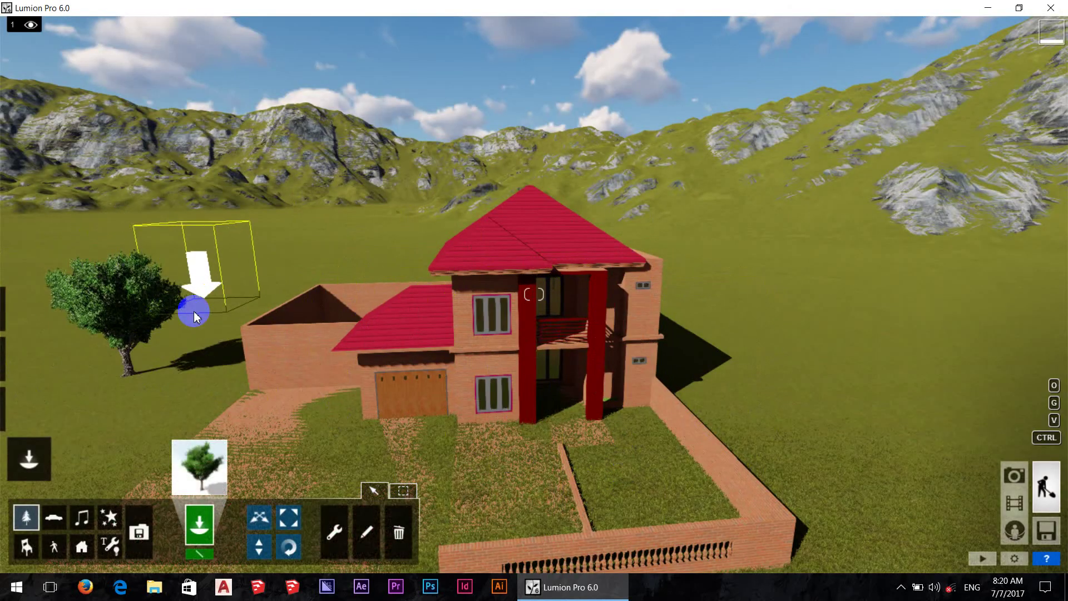
pyautogui.click(195, 329)
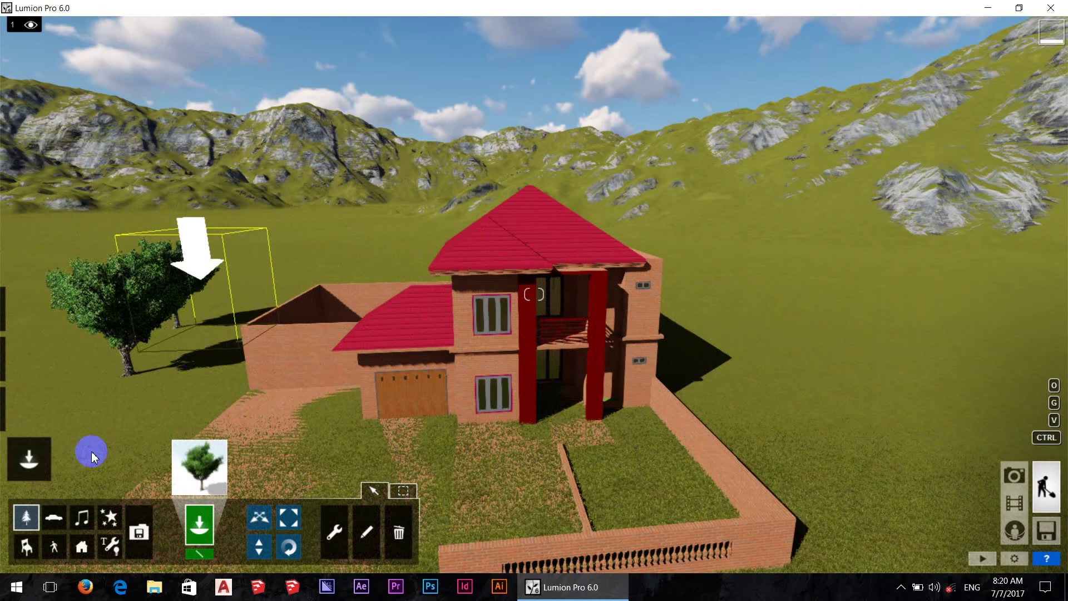
pyautogui.click(199, 554)
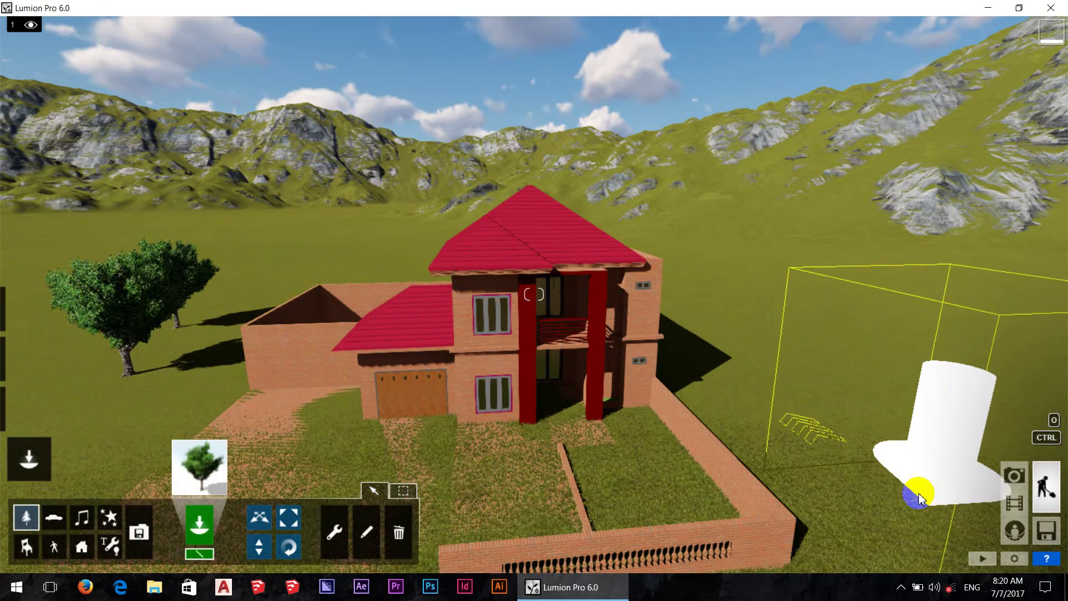
pyautogui.click(916, 495)
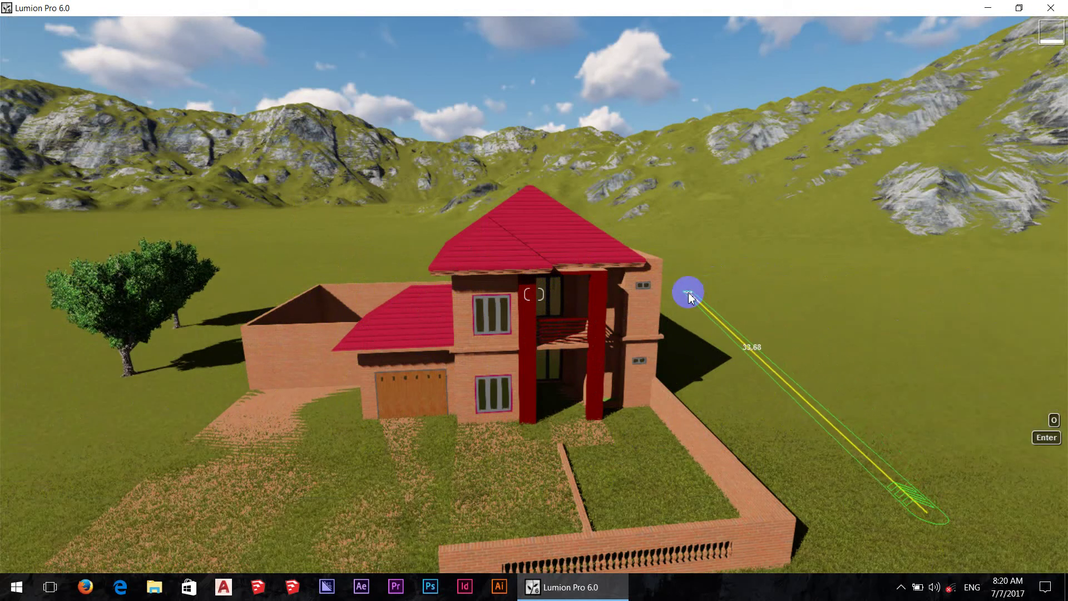
# Step: Finish the tree row right of the house, tuning item count and random offset, and commit
pyautogui.click(689, 293)
pyautogui.moveTo(328, 482)
pyautogui.mouseDown()
pyautogui.moveTo(389, 488)
pyautogui.moveTo(274, 496)
pyautogui.moveTo(627, 496)
pyautogui.moveTo(308, 507)
pyautogui.moveTo(453, 519)
pyautogui.moveTo(227, 515)
pyautogui.moveTo(115, 526)
pyautogui.mouseUp()
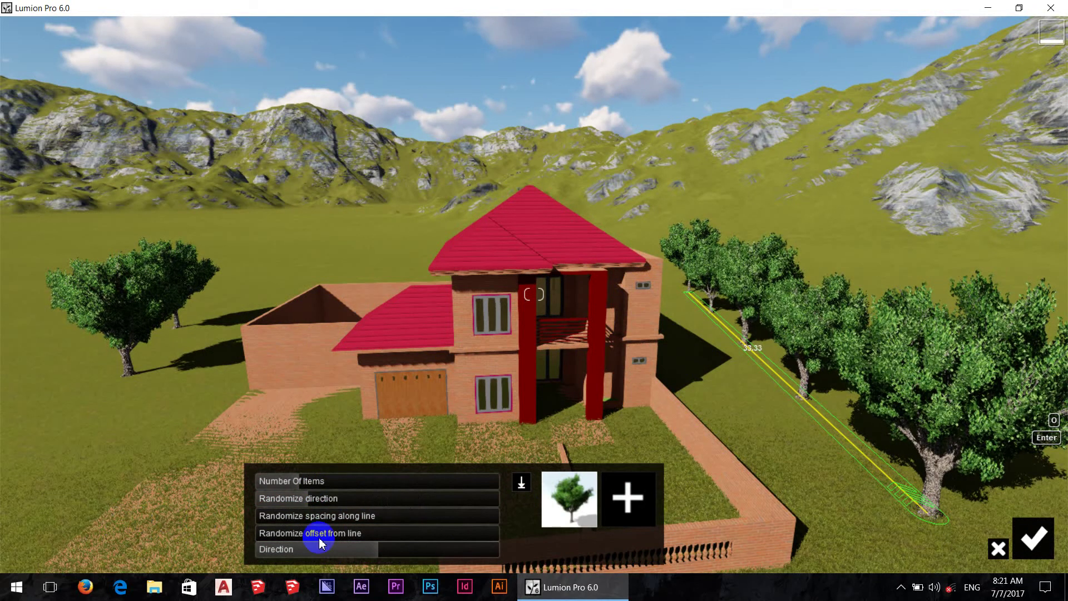
pyautogui.moveTo(320, 543)
pyautogui.mouseDown()
pyautogui.moveTo(460, 535)
pyautogui.moveTo(191, 525)
pyautogui.moveTo(52, 533)
pyautogui.mouseUp()
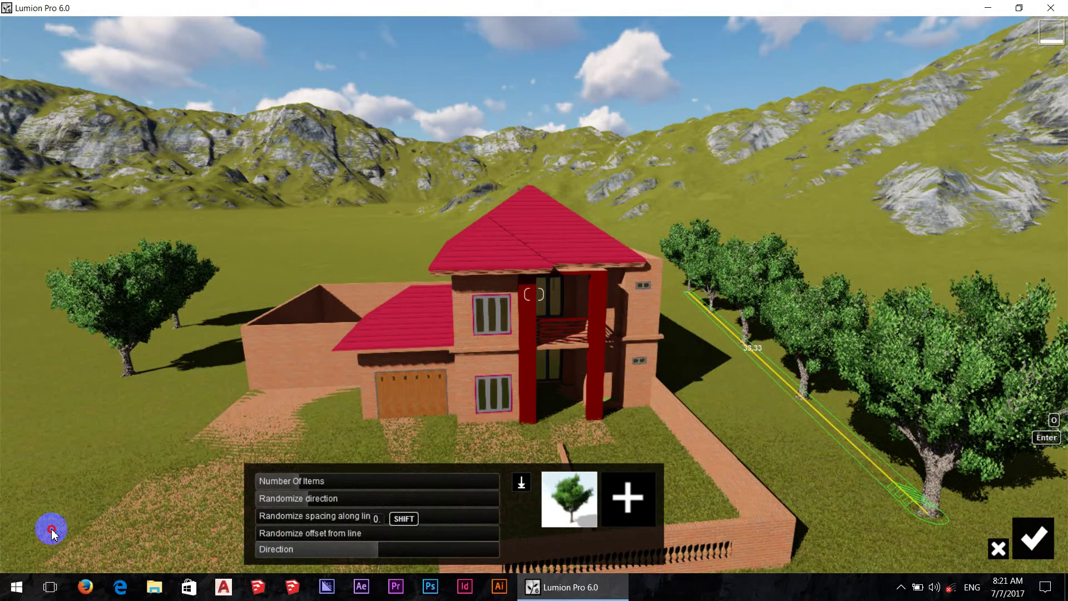
pyautogui.moveTo(153, 534)
pyautogui.mouseDown()
pyautogui.moveTo(286, 523)
pyautogui.moveTo(313, 534)
pyautogui.mouseUp()
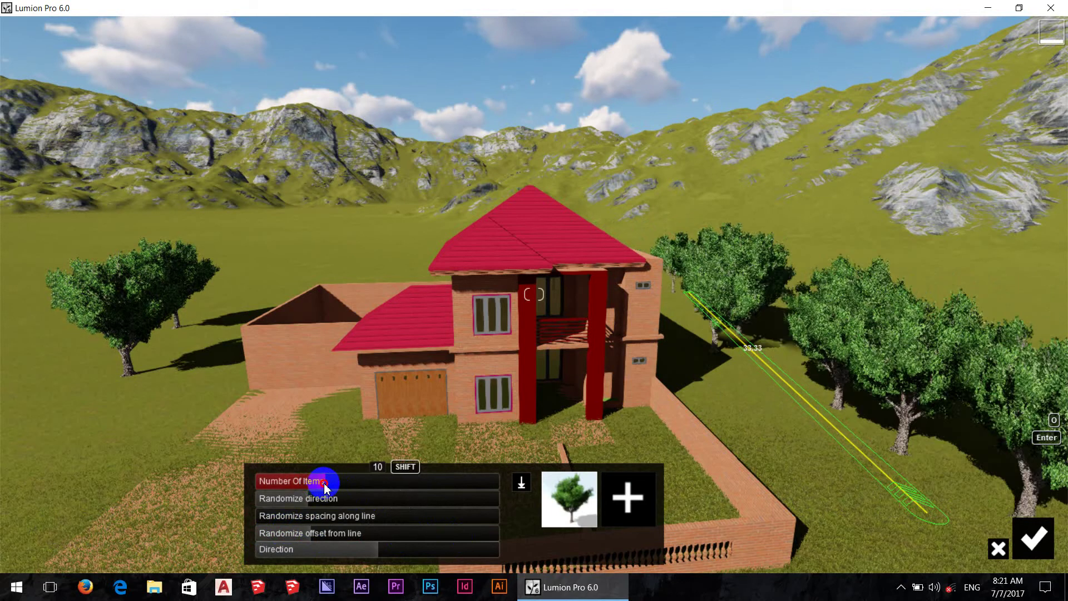
pyautogui.moveTo(319, 488); pyautogui.dragTo(295, 489)
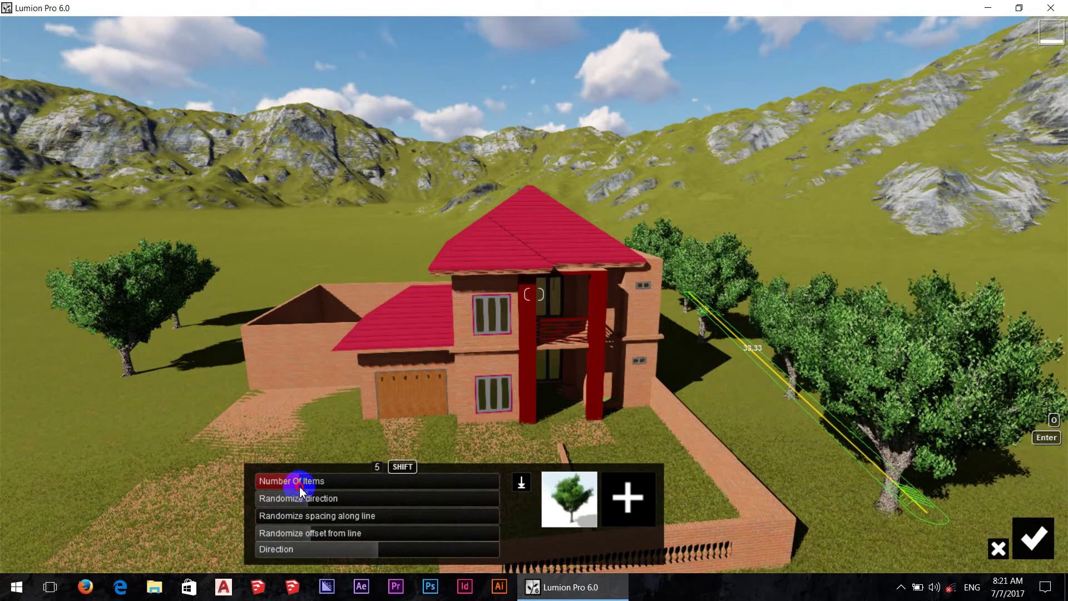
pyautogui.click(1047, 544)
pyautogui.click(198, 482)
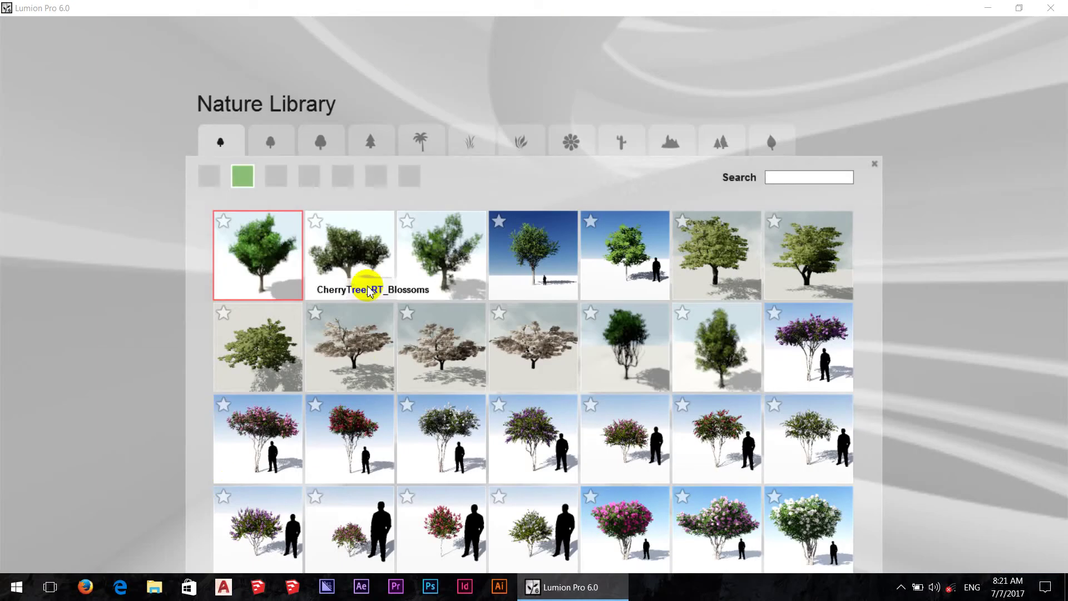
# Step: Pick a palm, drop the trial mixed row, and place one palm on the front lawn
pyautogui.click(422, 142)
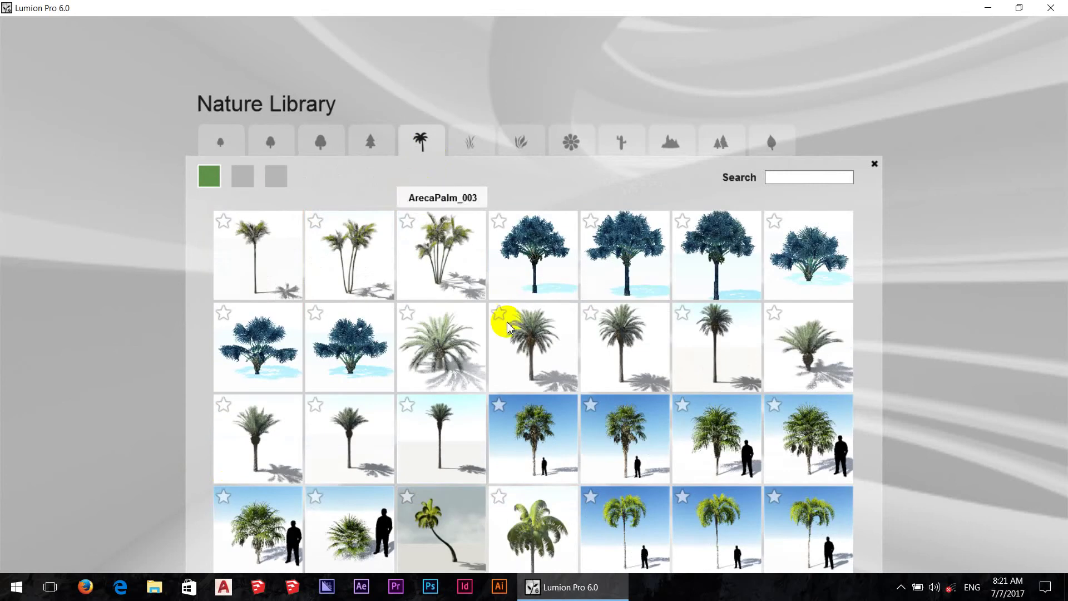
pyautogui.click(467, 346)
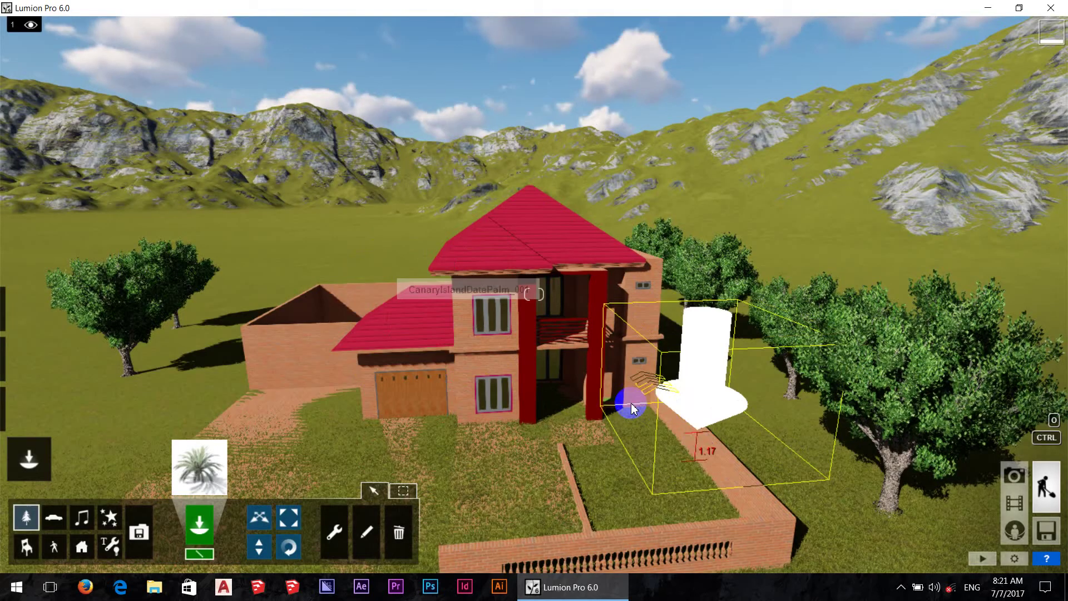
pyautogui.click(648, 454)
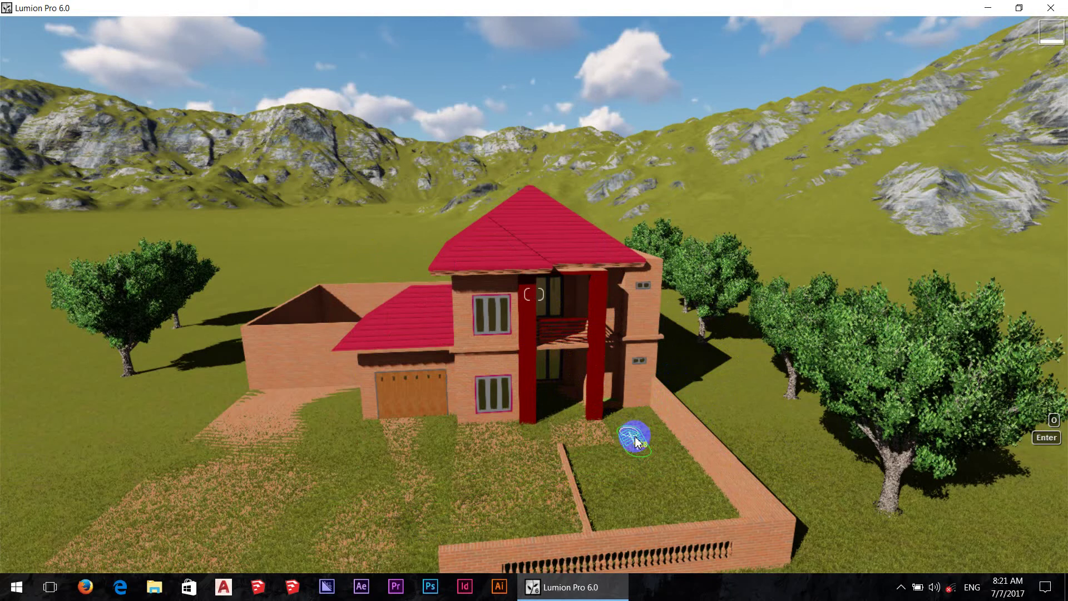
pyautogui.click(722, 453)
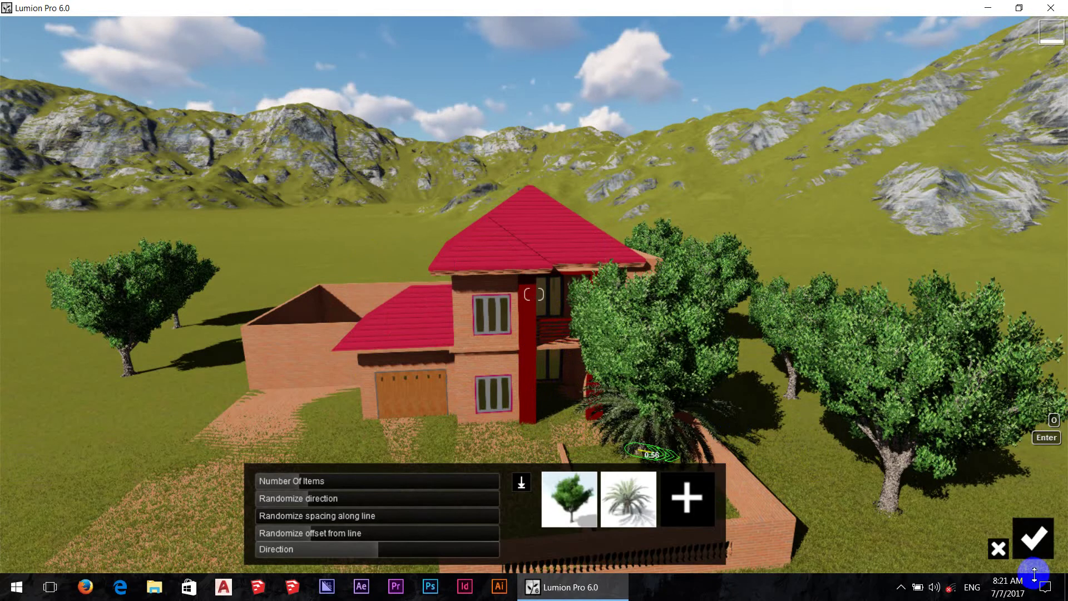
pyautogui.click(999, 551)
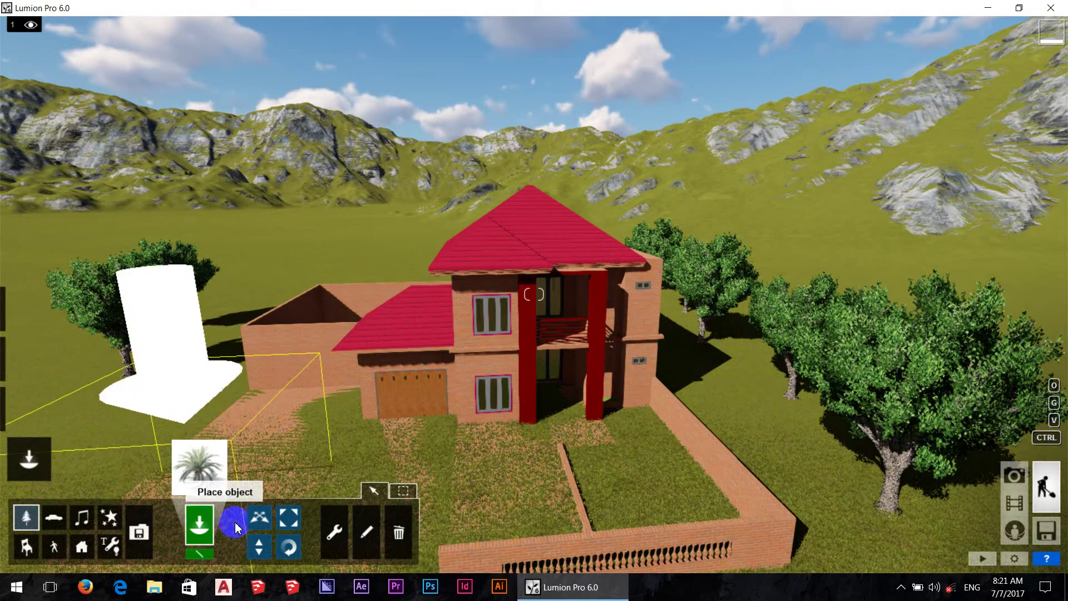
pyautogui.click(638, 460)
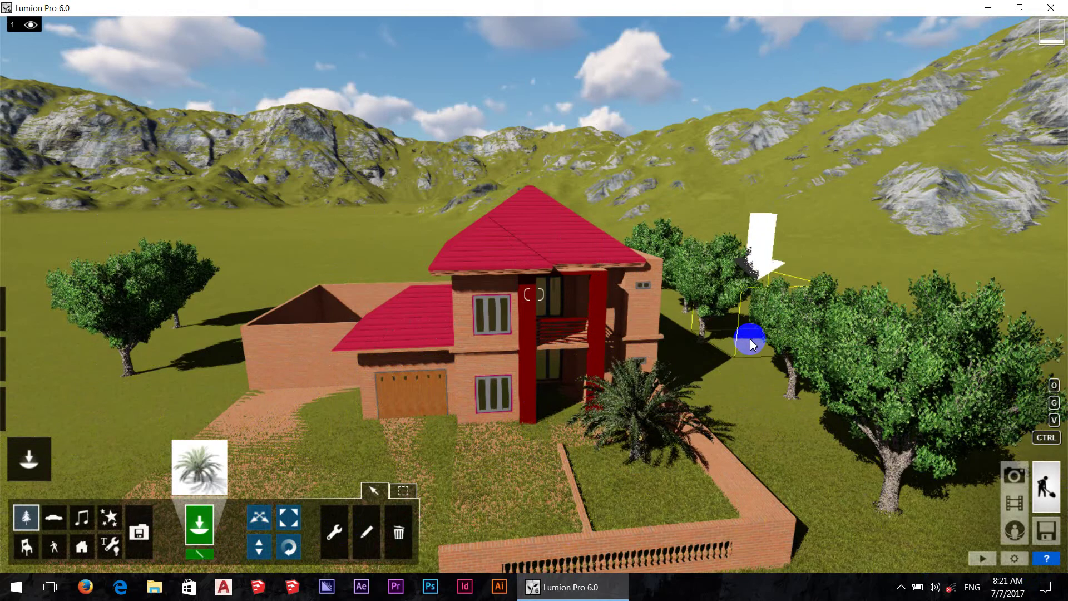
pyautogui.scroll(3, 659, 474)
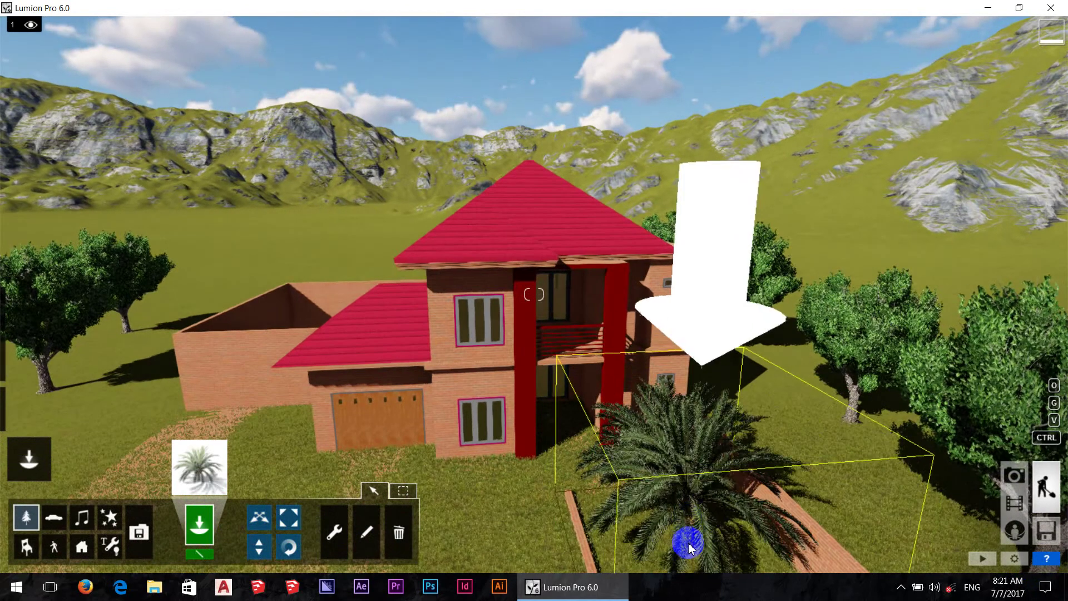
pyautogui.scroll(-3, 632, 371)
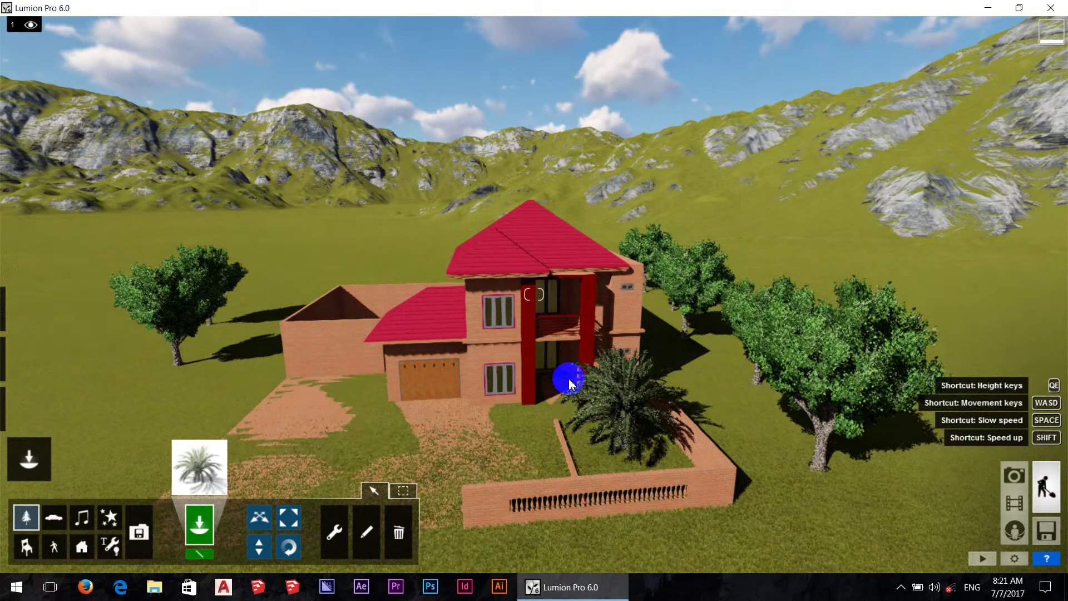
pyautogui.scroll(3, 564, 390)
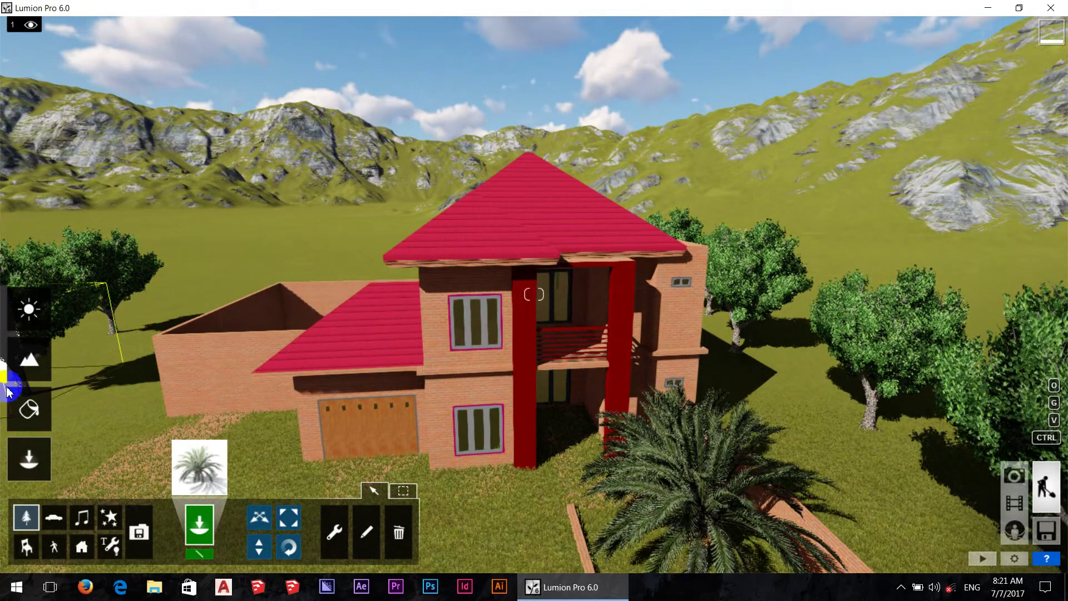
# Step: Lower the sun height to turn the scene to night
pyautogui.click(23, 312)
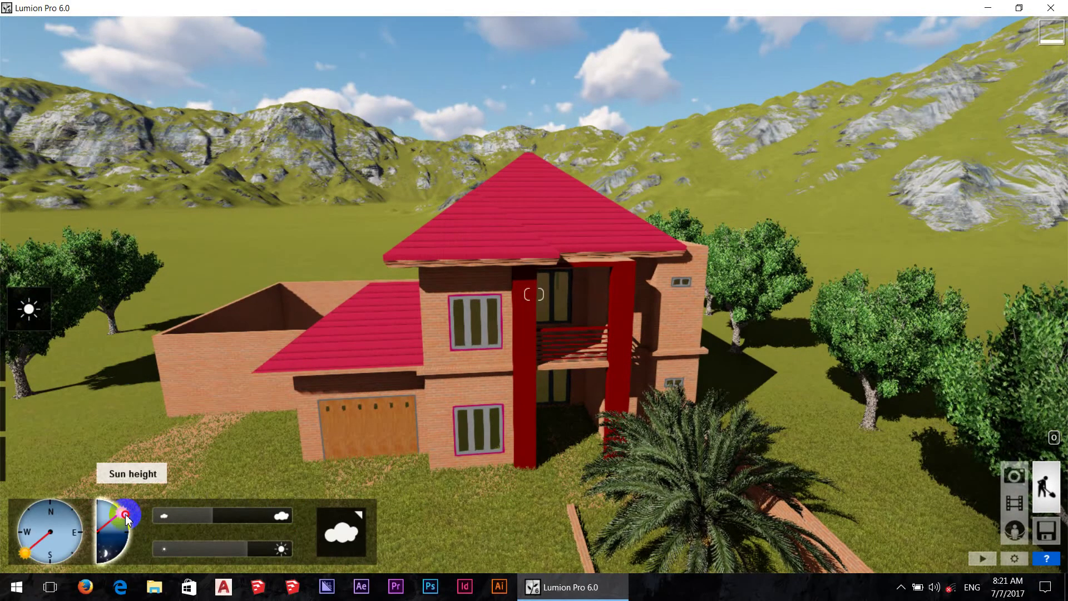
pyautogui.click(130, 535)
pyautogui.moveTo(130, 536); pyautogui.dragTo(131, 544)
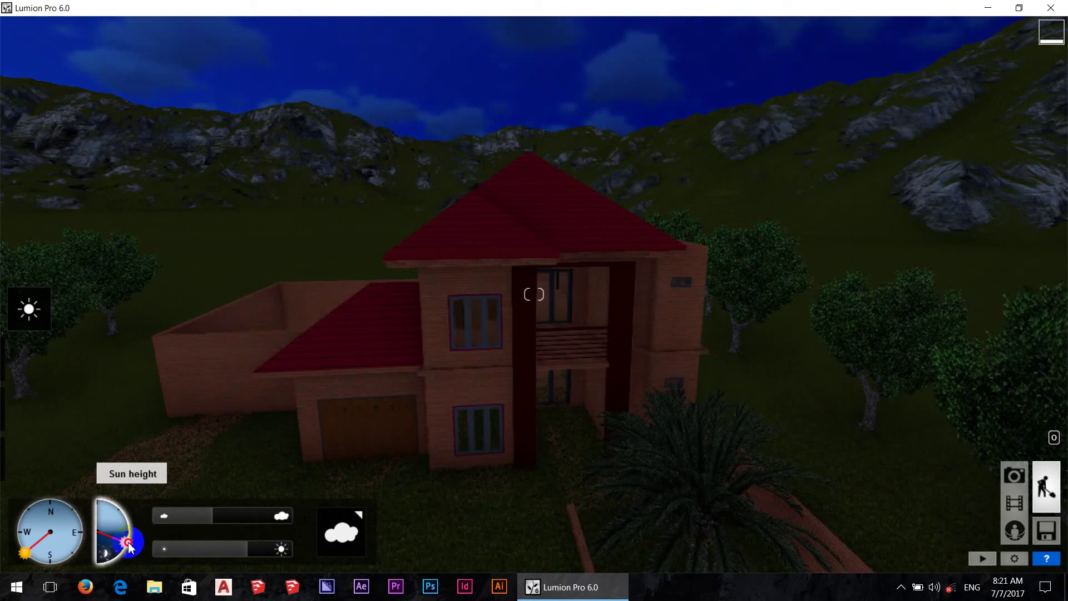
pyautogui.moveTo(129, 546); pyautogui.dragTo(130, 548)
# Step: Add cloud cover with a night preset, then raise the sun to daylight and swing it west
pyautogui.moveTo(206, 526)
pyautogui.mouseDown()
pyautogui.moveTo(252, 526)
pyautogui.moveTo(176, 524)
pyautogui.moveTo(288, 529)
pyautogui.mouseUp()
pyautogui.click(346, 533)
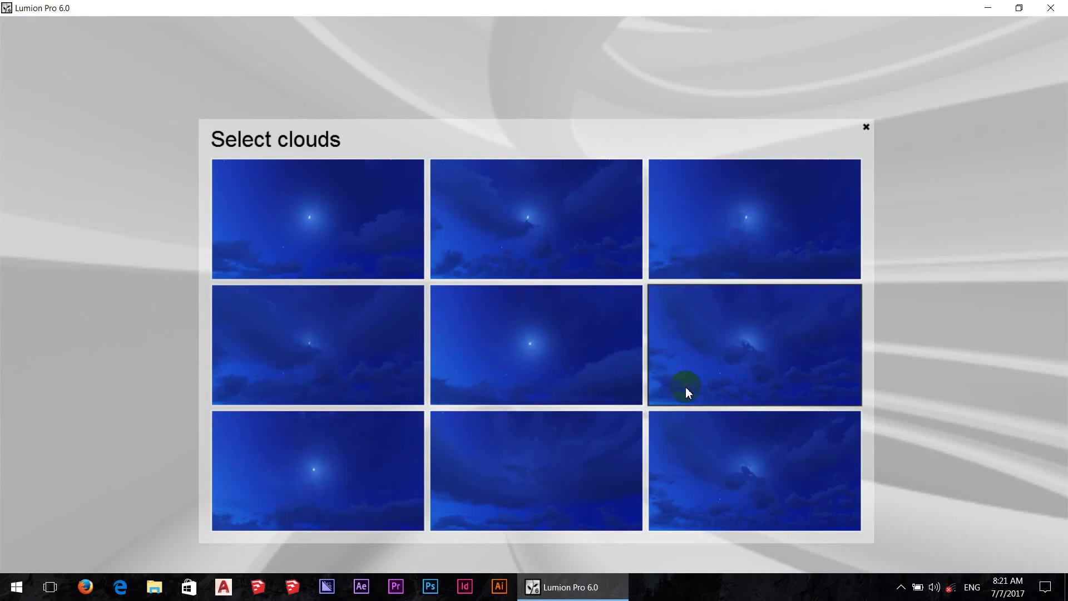
pyautogui.click(677, 434)
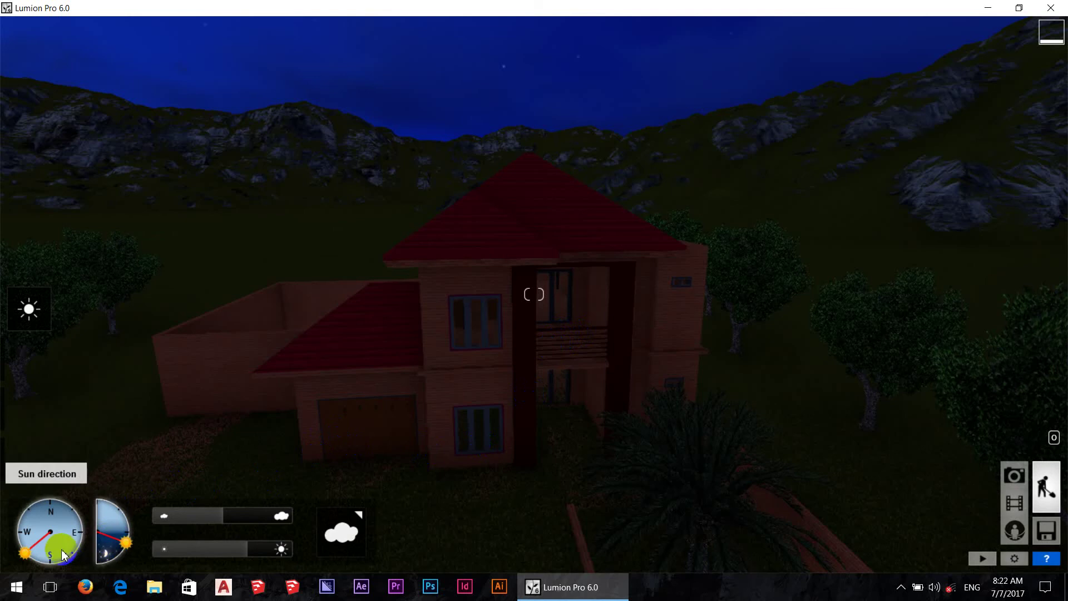
pyautogui.moveTo(117, 544); pyautogui.dragTo(118, 501)
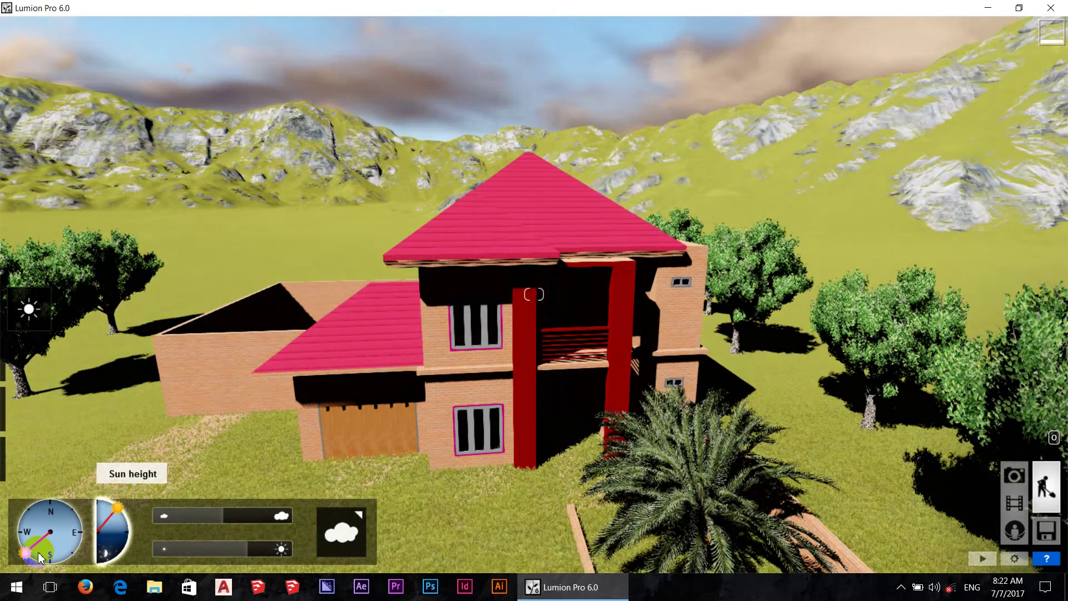
pyautogui.moveTo(24, 553)
pyautogui.mouseDown()
pyautogui.moveTo(31, 522)
pyautogui.moveTo(83, 530)
pyautogui.moveTo(3, 553)
pyautogui.mouseUp()
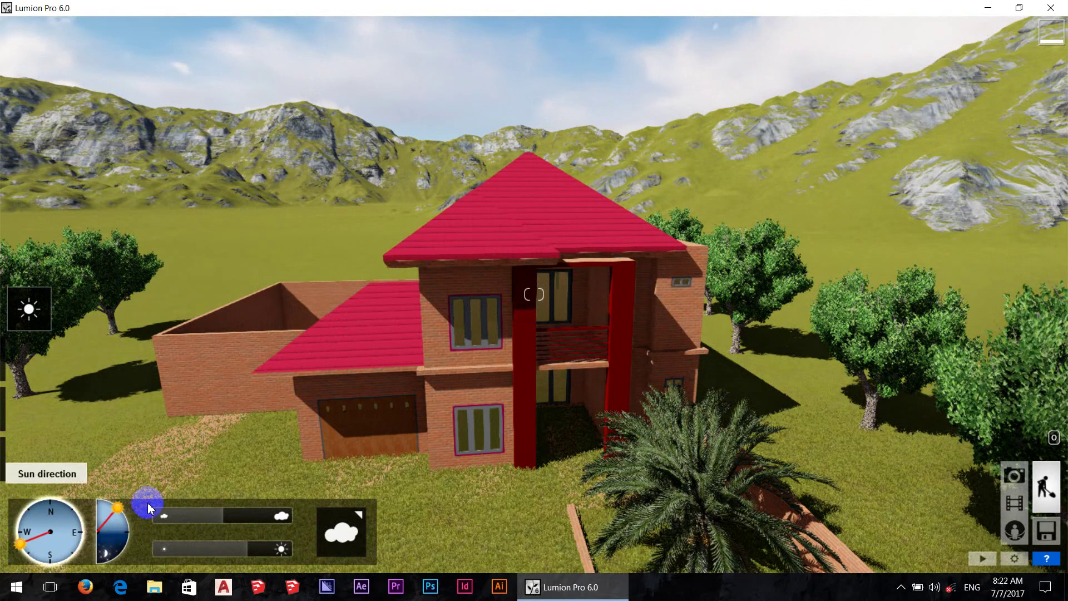
# Step: In Movie mode, record a new clip with a full house keyframe and a close balcony keyframe
pyautogui.click(1015, 503)
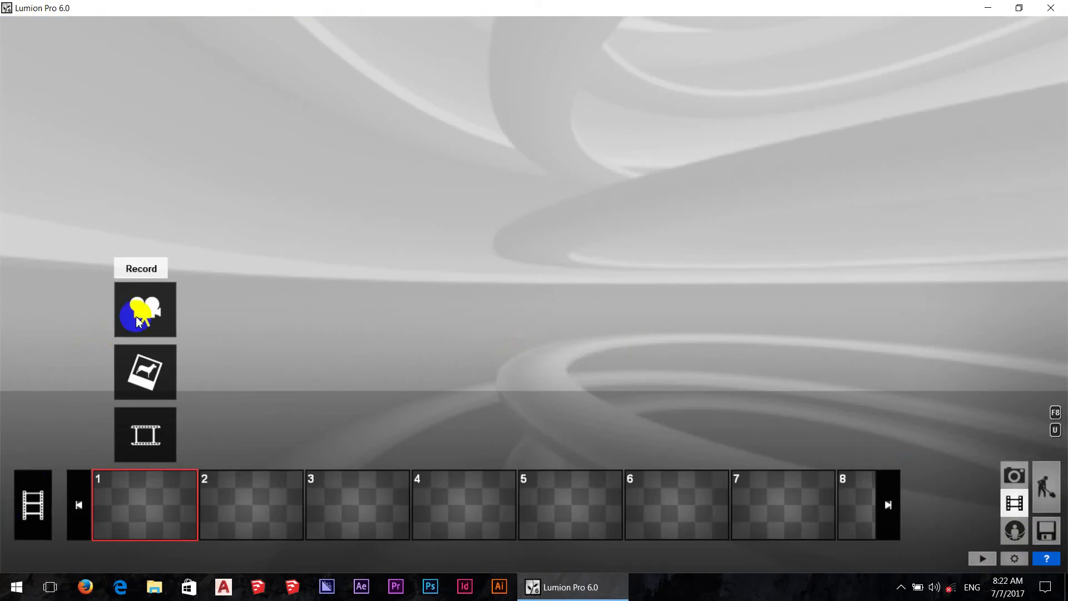
pyautogui.click(124, 362)
pyautogui.moveTo(434, 295)
pyautogui.mouseDown(button='right')
pyautogui.moveTo(496, 281)
pyautogui.moveTo(398, 421)
pyautogui.mouseUp(button='right')
pyautogui.click(523, 461)
pyautogui.moveTo(537, 370)
pyautogui.mouseDown(button='right')
pyautogui.moveTo(576, 370)
pyautogui.moveTo(553, 270)
pyautogui.moveTo(544, 274)
pyautogui.moveTo(630, 281)
pyautogui.mouseUp(button='right')
pyautogui.scroll(5, 630, 281)
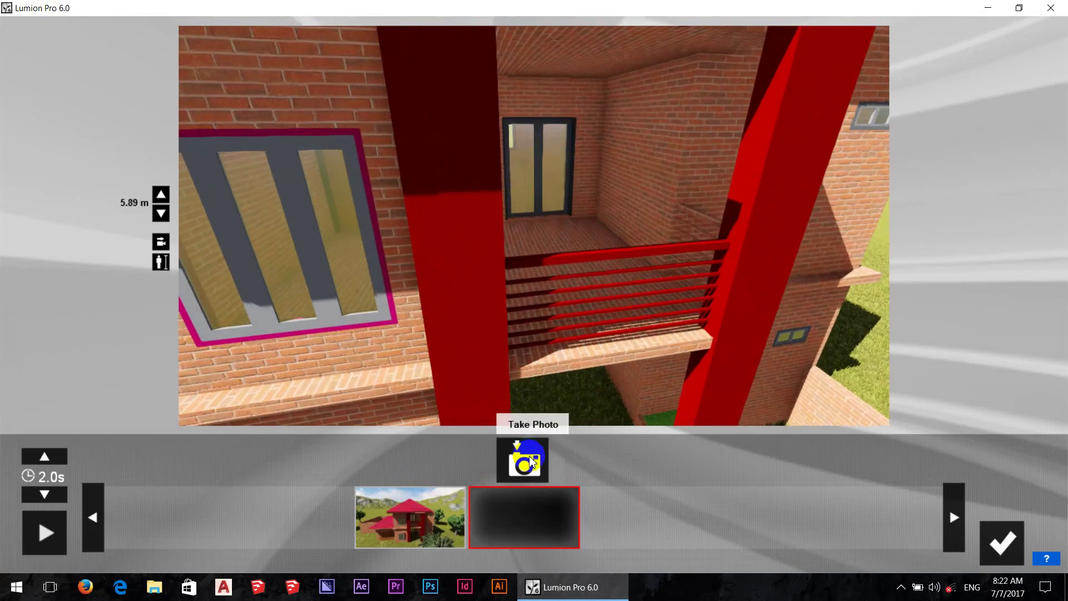
pyautogui.click(531, 460)
# Step: Review both keyframes and accept the roughly four-second clip into the first timeline slot
pyautogui.click(295, 517)
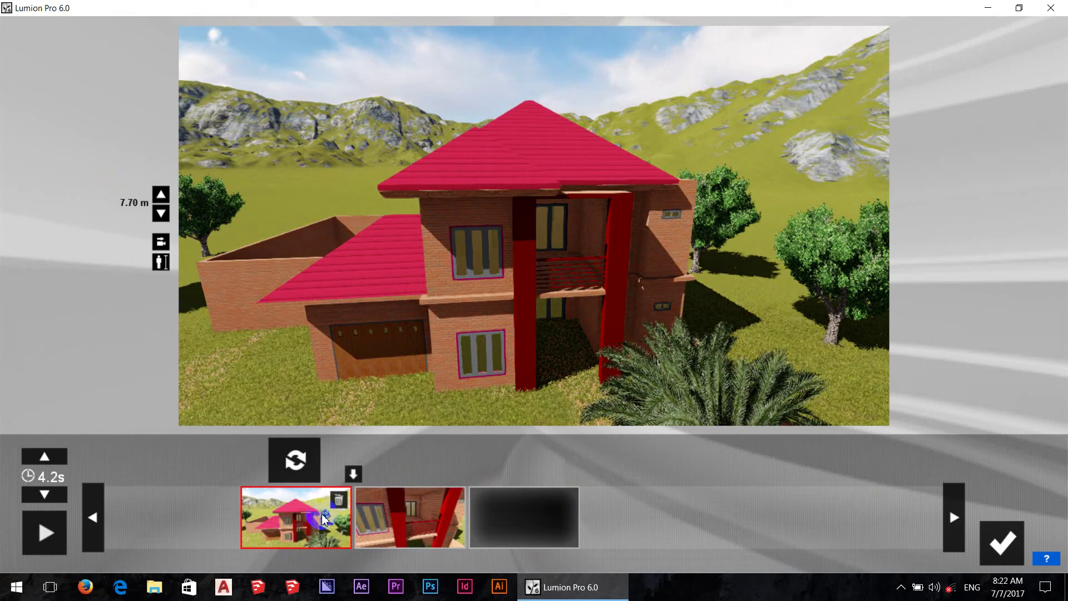
pyautogui.click(388, 528)
pyautogui.click(295, 517)
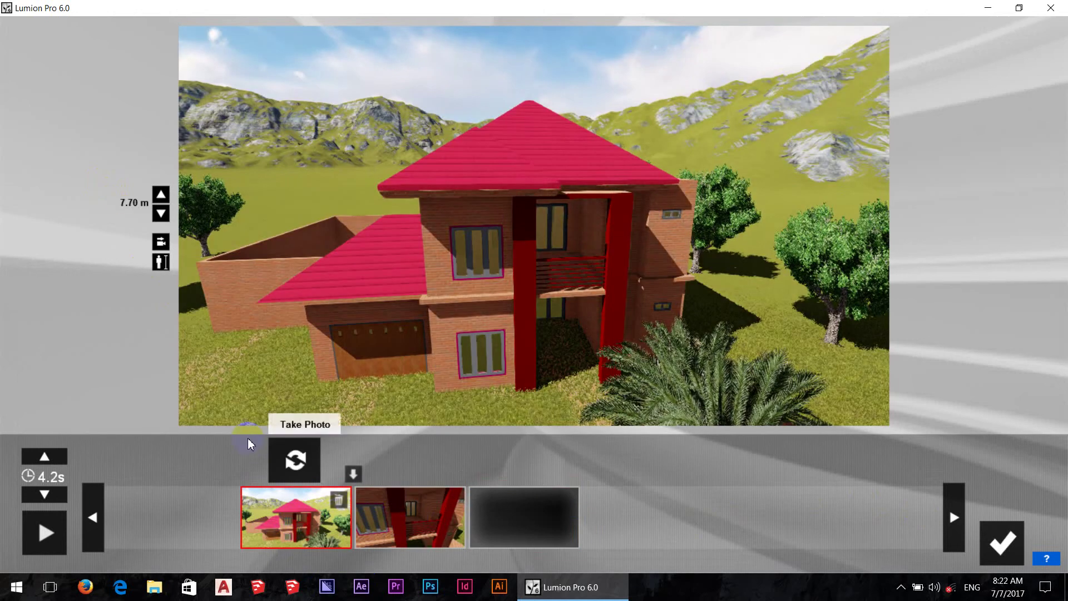
pyautogui.click(54, 515)
pyautogui.click(1002, 543)
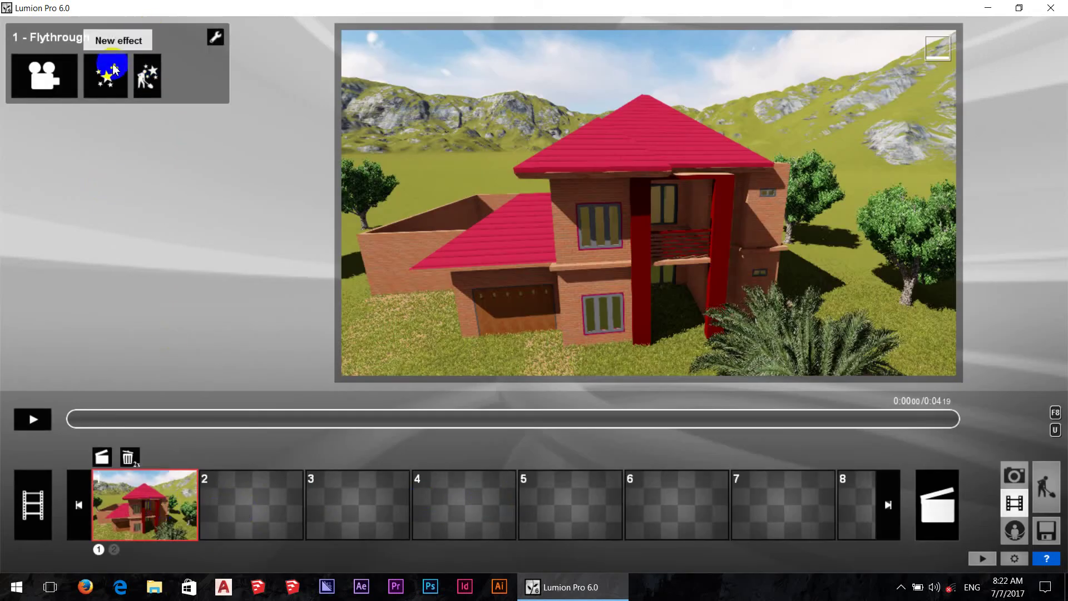
# Step: Browse the Weather, Object, Camera, Style and Artistic effect categories, ending on Weather
pyautogui.click(102, 101)
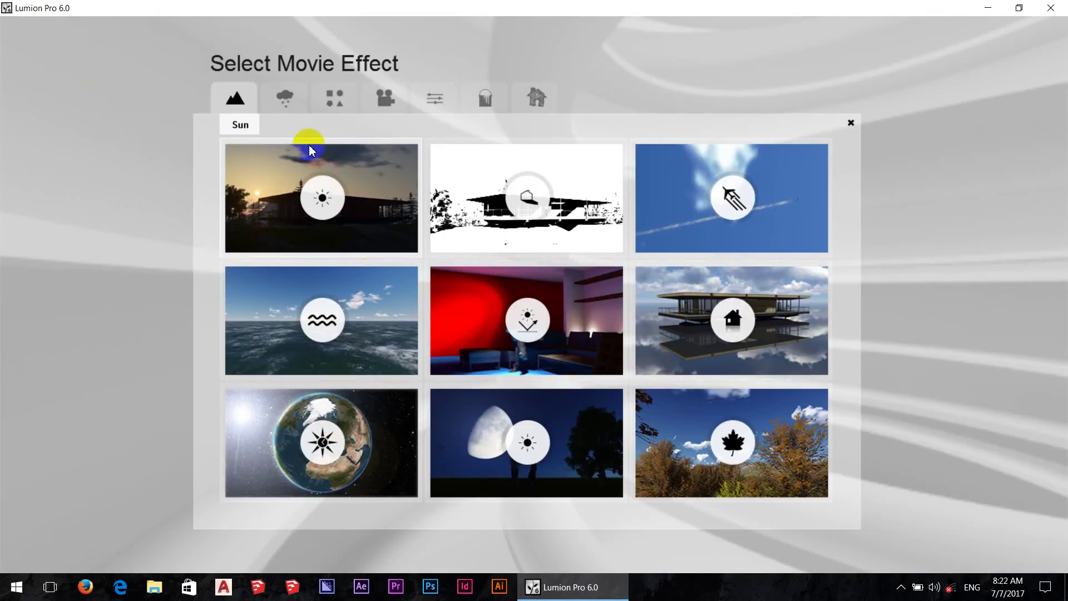
pyautogui.click(286, 103)
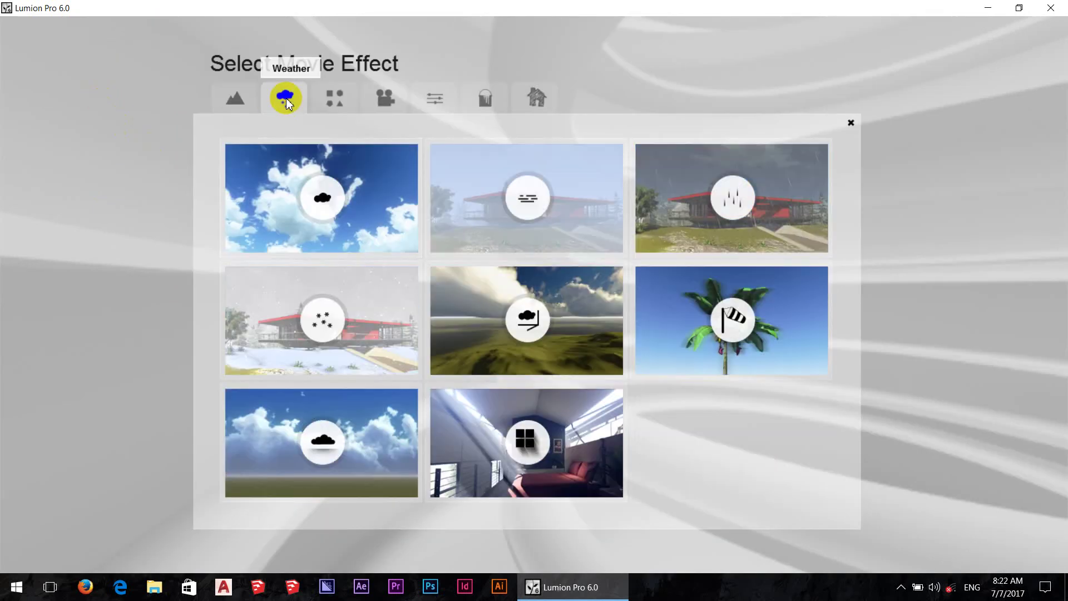
pyautogui.click(329, 103)
pyautogui.click(384, 104)
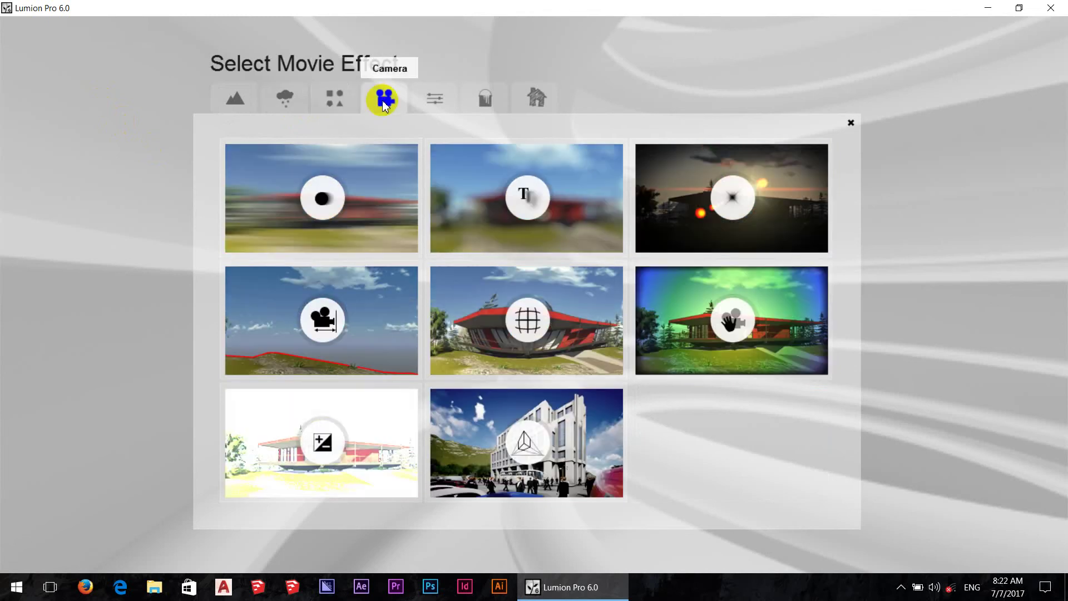
pyautogui.click(310, 221)
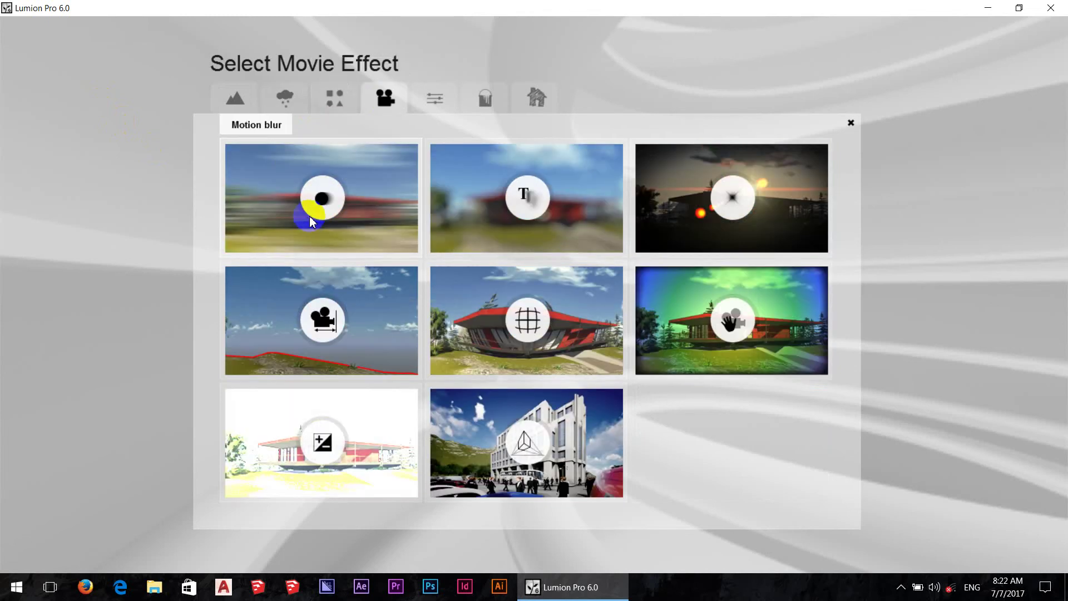
pyautogui.click(425, 99)
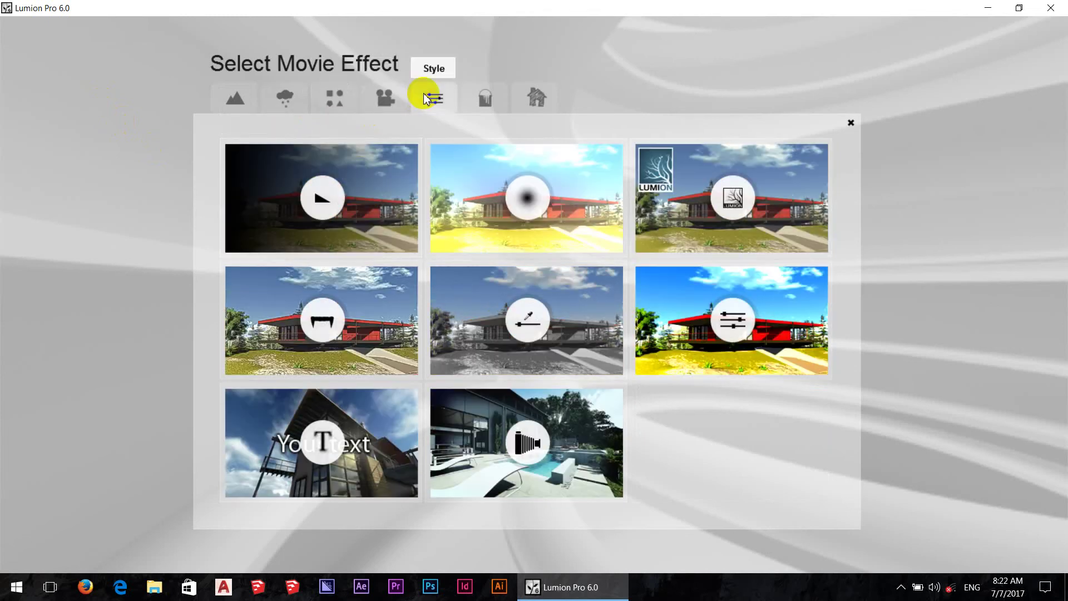
pyautogui.click(488, 105)
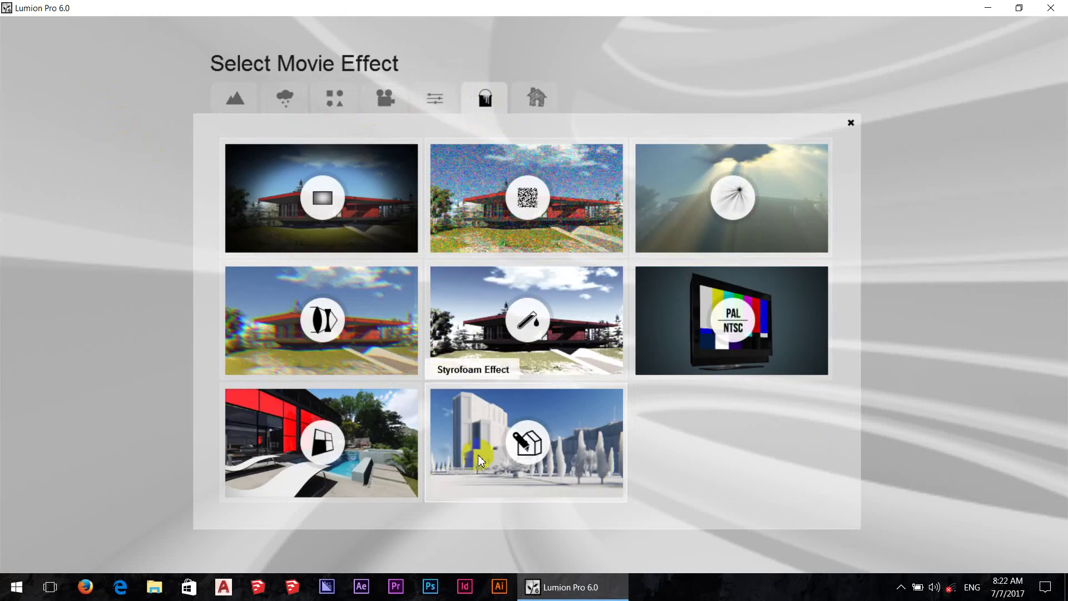
pyautogui.click(285, 99)
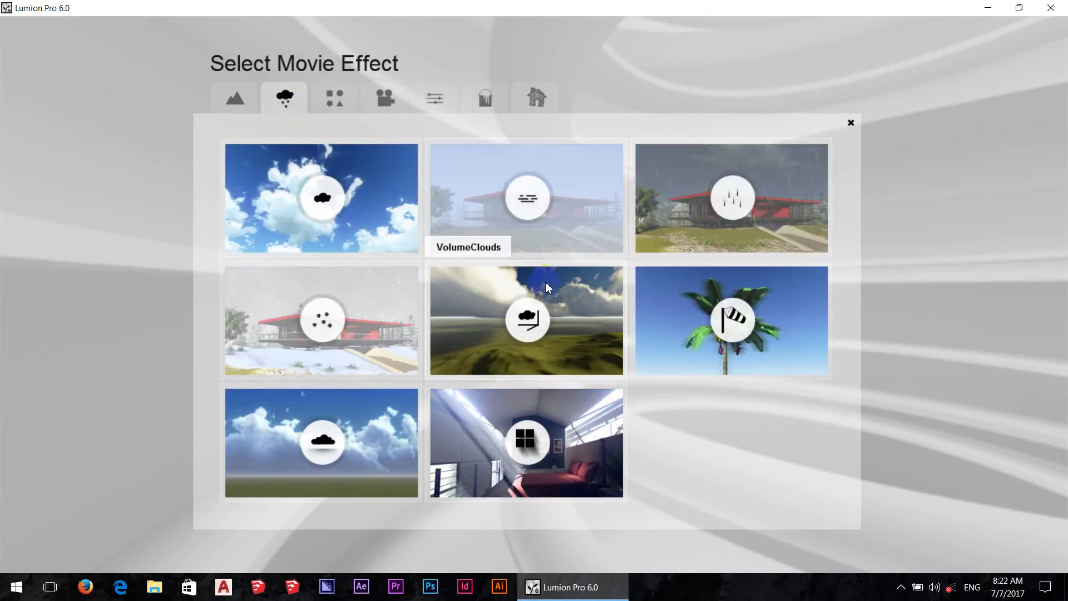
# Step: Add the Rain effect, preview the clip to about 0:03, and inspect MP4 export settings without rendering
pyautogui.click(714, 183)
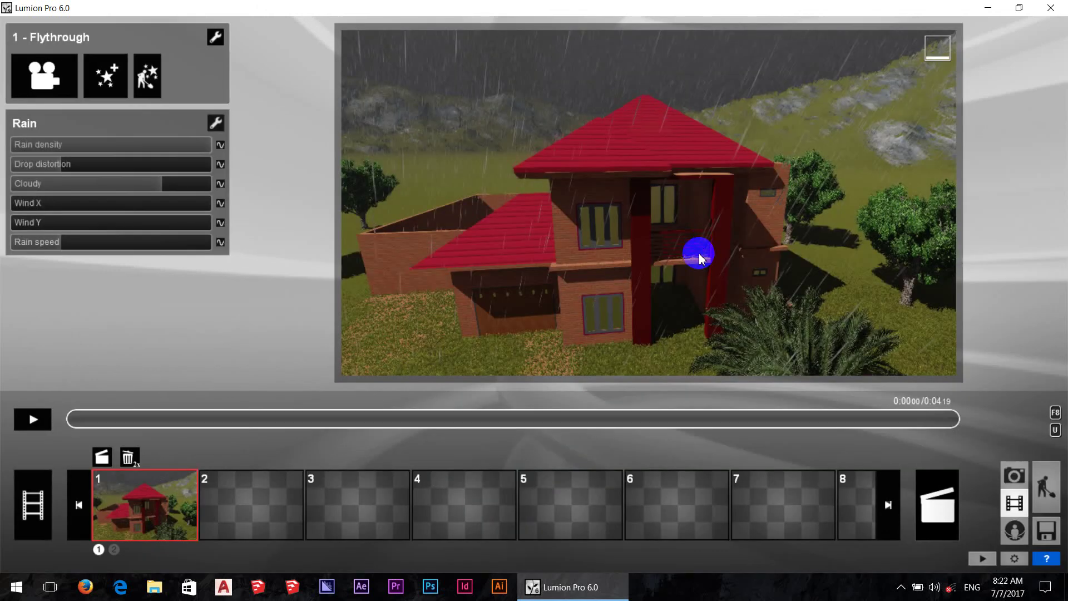
pyautogui.click(32, 419)
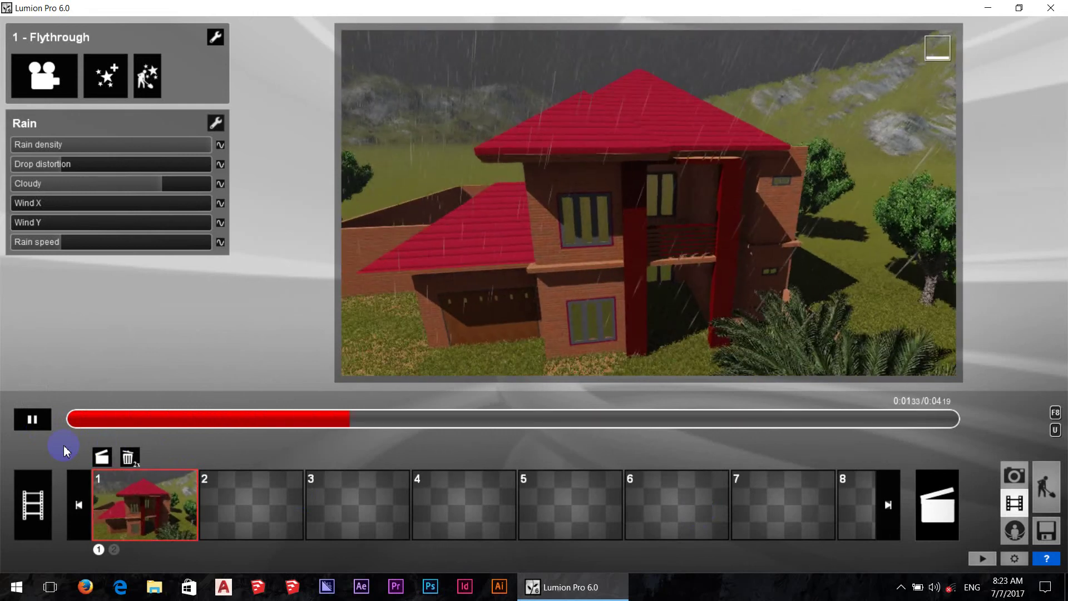
pyautogui.click(32, 426)
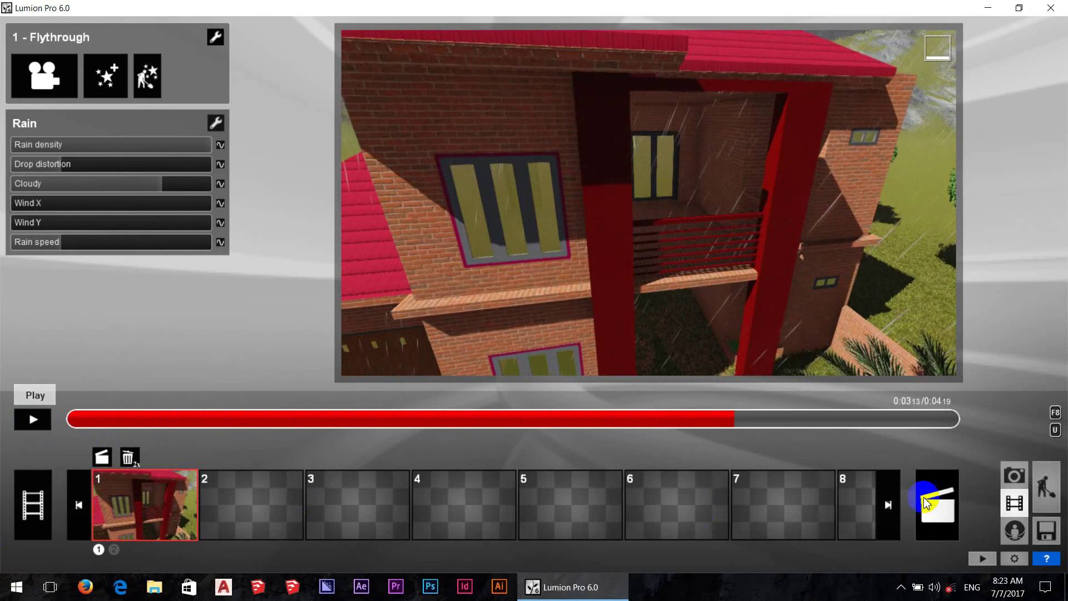
pyautogui.click(936, 513)
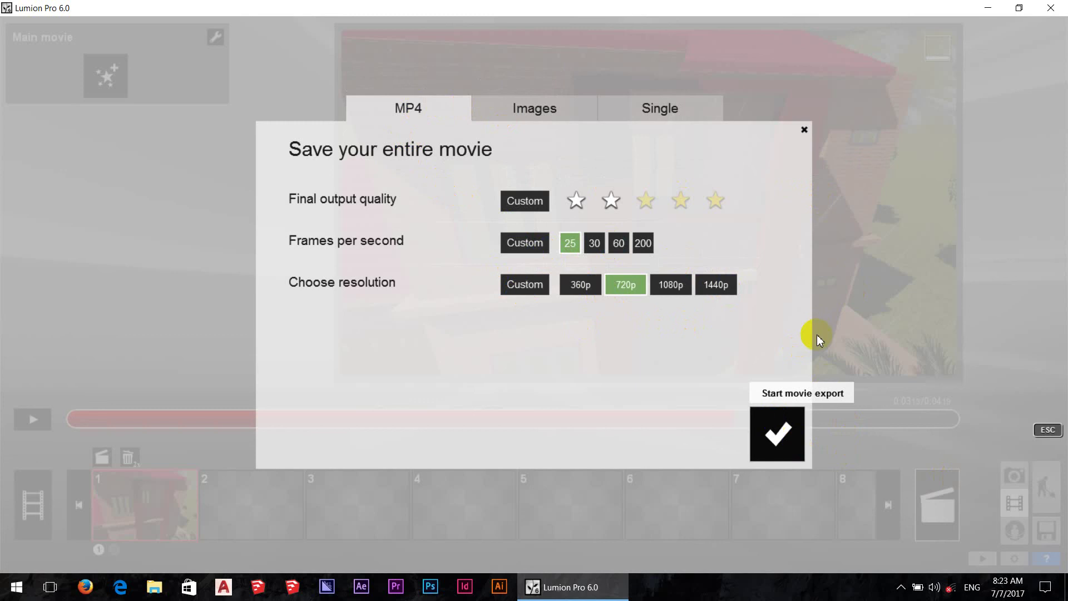
pyautogui.click(801, 129)
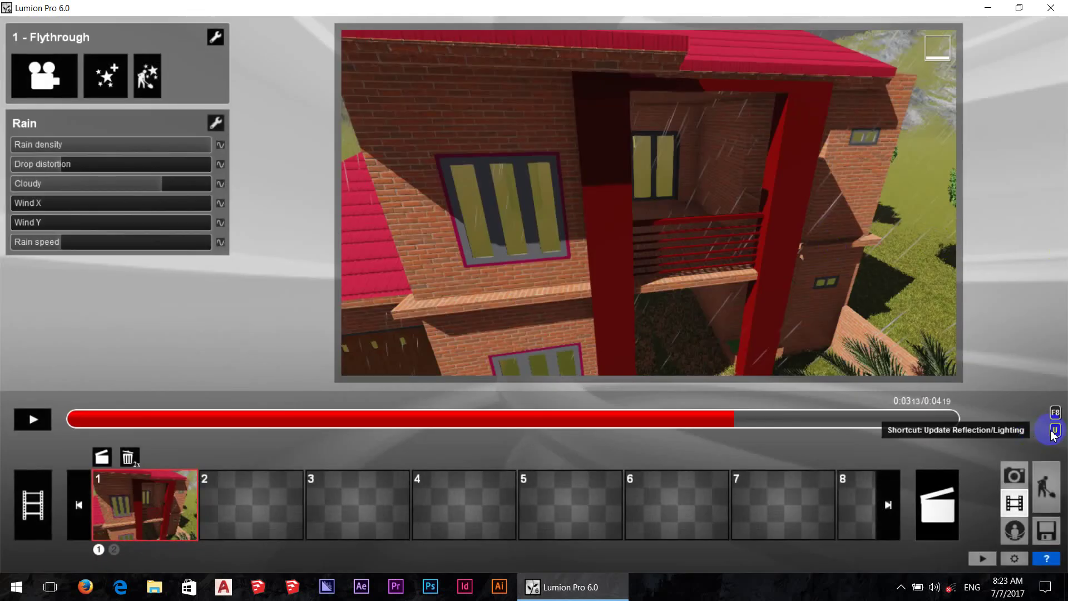
# Step: Back in Build mode, view the house from ground level by the palm tree, then close Lumion
pyautogui.click(1053, 488)
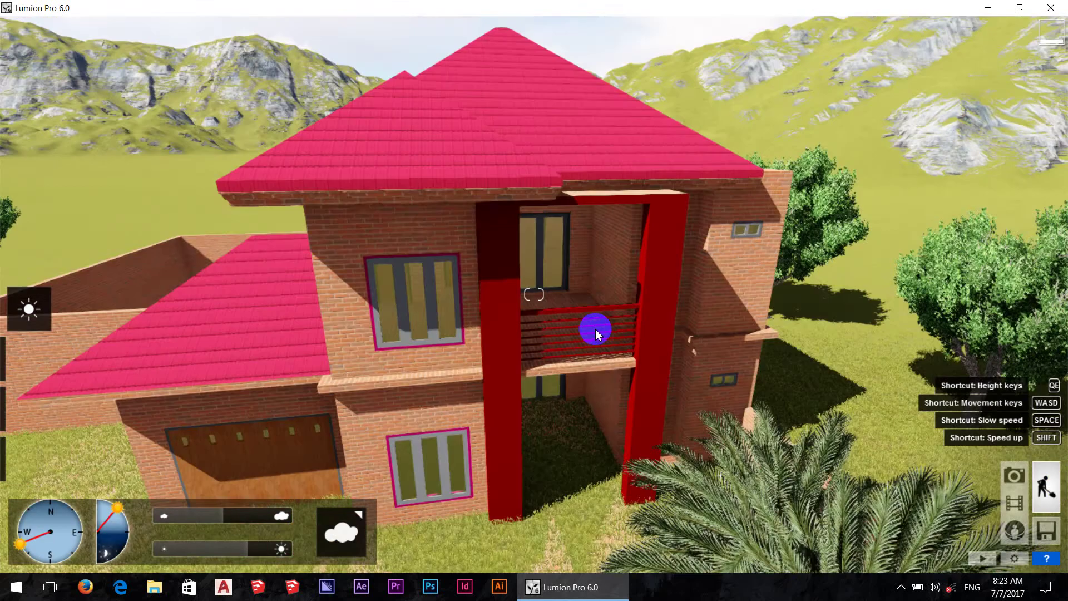
pyautogui.scroll(-10, 595, 329)
pyautogui.moveTo(547, 388)
pyautogui.mouseDown(button='right')
pyautogui.moveTo(547, 405)
pyautogui.moveTo(547, 394)
pyautogui.moveTo(628, 329)
pyautogui.moveTo(641, 336)
pyautogui.moveTo(656, 310)
pyautogui.moveTo(624, 402)
pyautogui.moveTo(624, 355)
pyautogui.moveTo(711, 365)
pyautogui.moveTo(714, 234)
pyautogui.mouseUp(button='right')
pyautogui.scroll(5, 668, 360)
pyautogui.scroll(-5, 714, 233)
pyautogui.scroll(2, 711, 232)
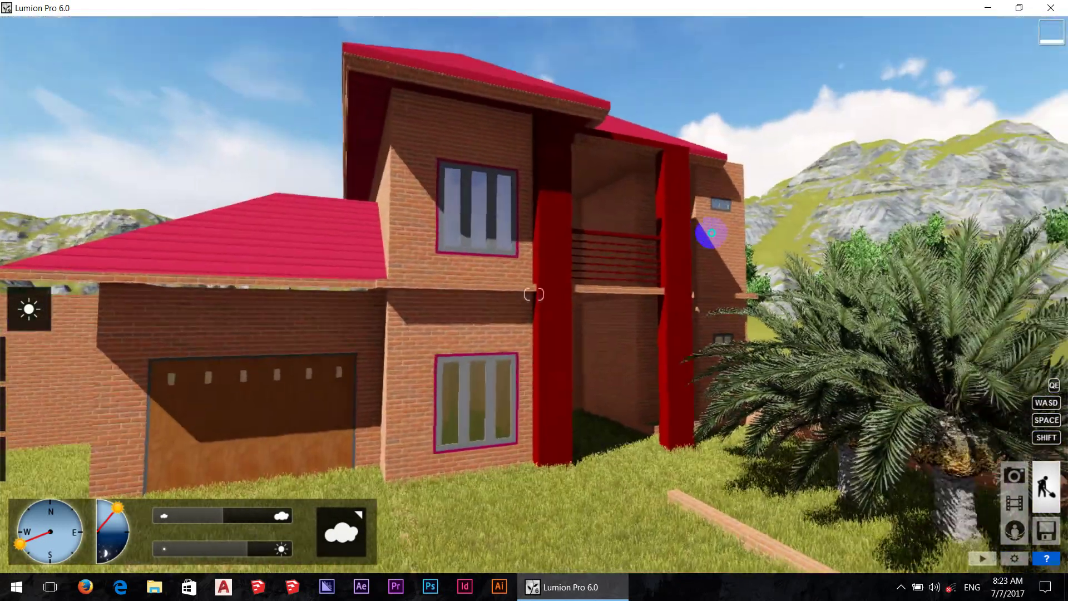
pyautogui.scroll(2, 707, 232)
pyautogui.scroll(2, 703, 232)
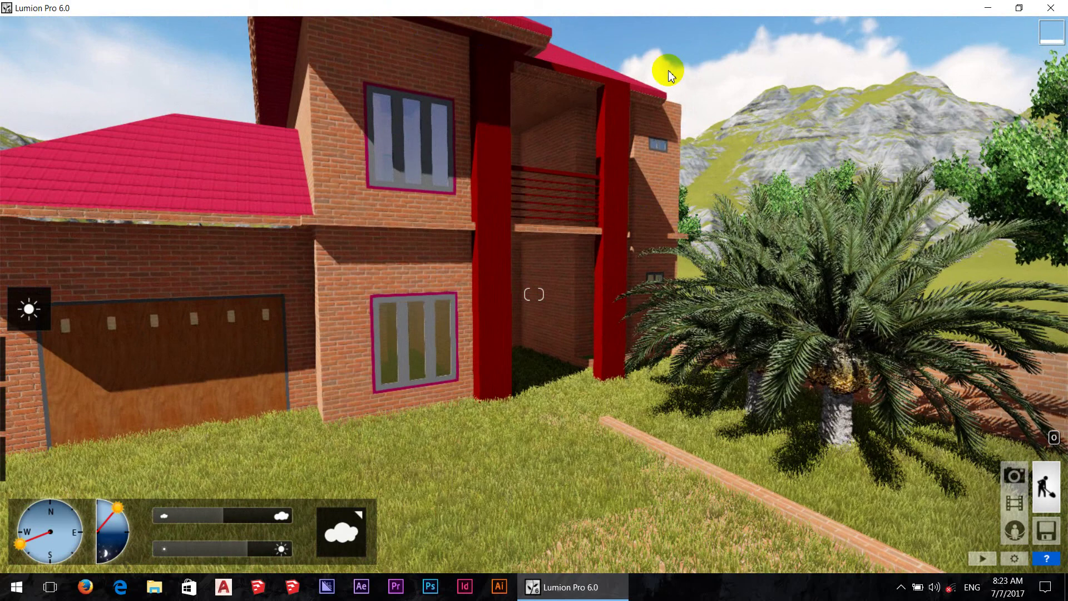
pyautogui.moveTo(480, 131); pyautogui.dragTo(453, 124, button='right')
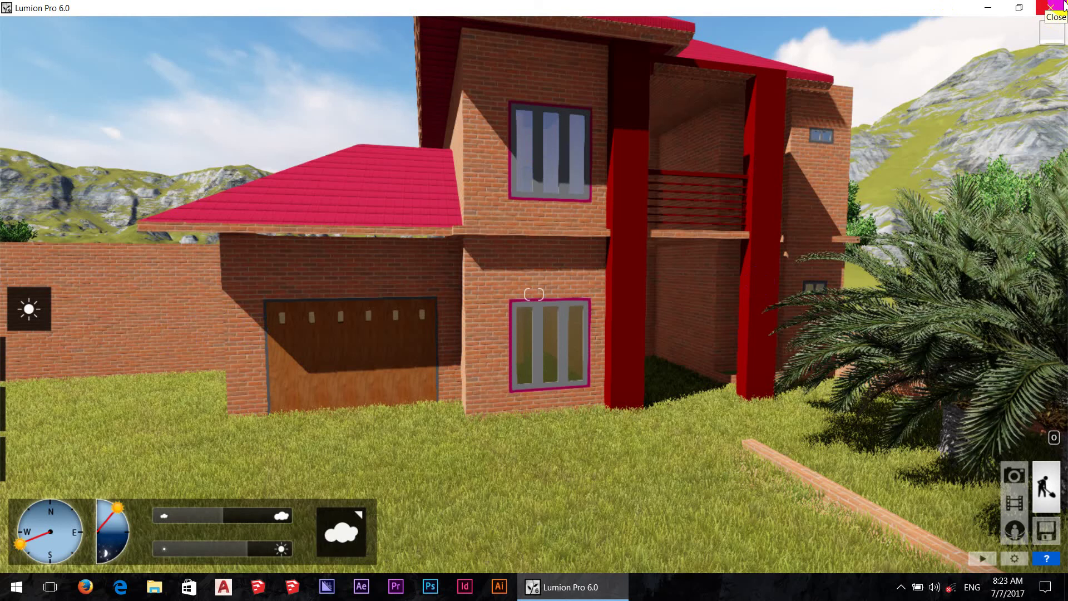
pyautogui.click(1063, 5)
# Step: Quit without saving and launch Task Manager from the taskbar
pyautogui.click(677, 357)
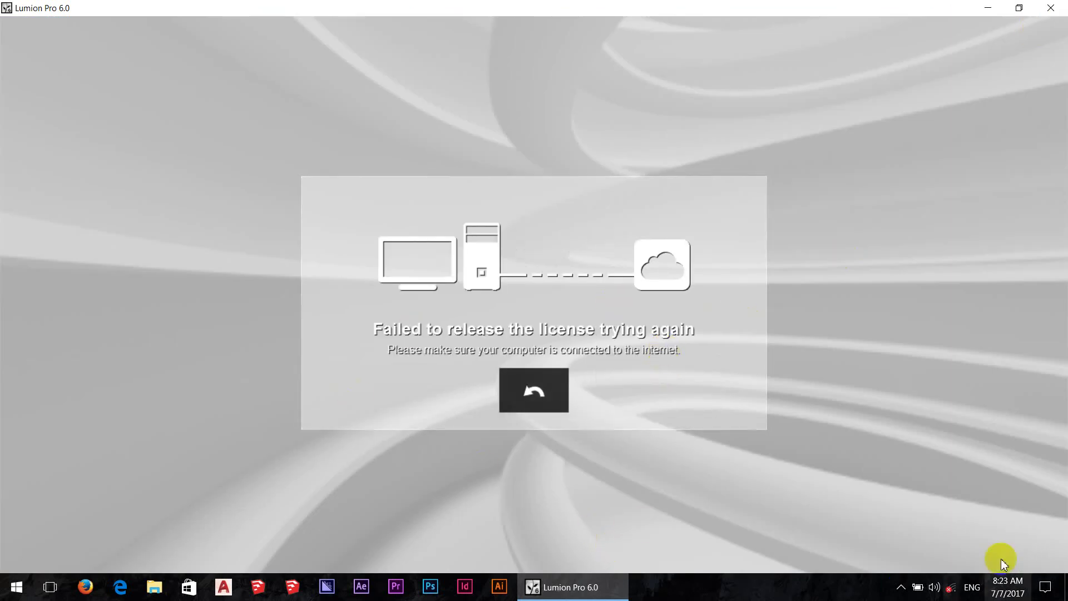
pyautogui.rightClick(717, 587)
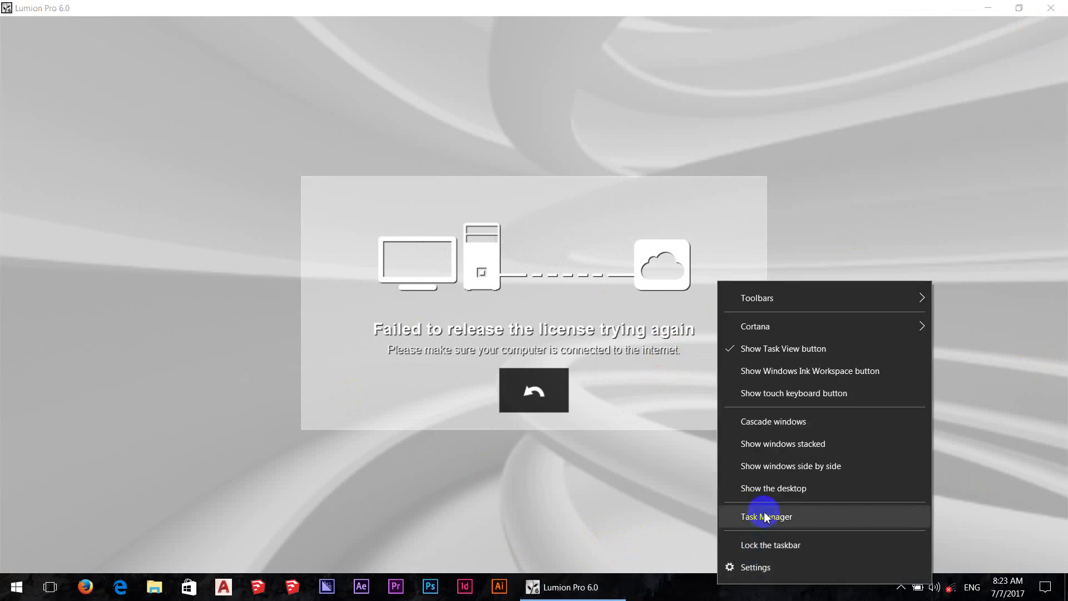
pyautogui.click(760, 517)
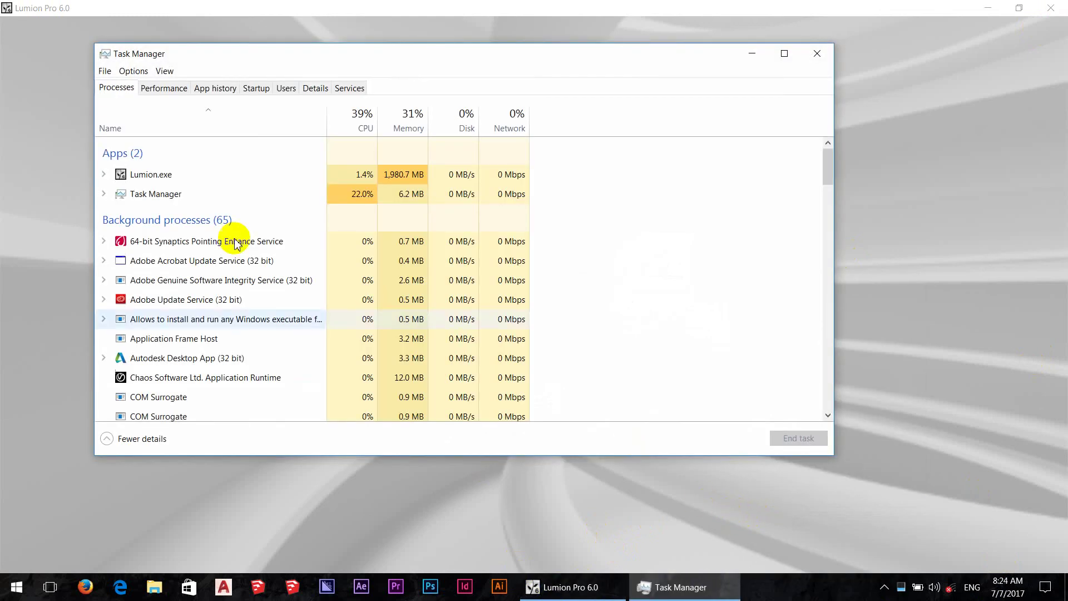
# Step: End the stuck Lumion.exe task and close Task Manager
pyautogui.rightClick(158, 183)
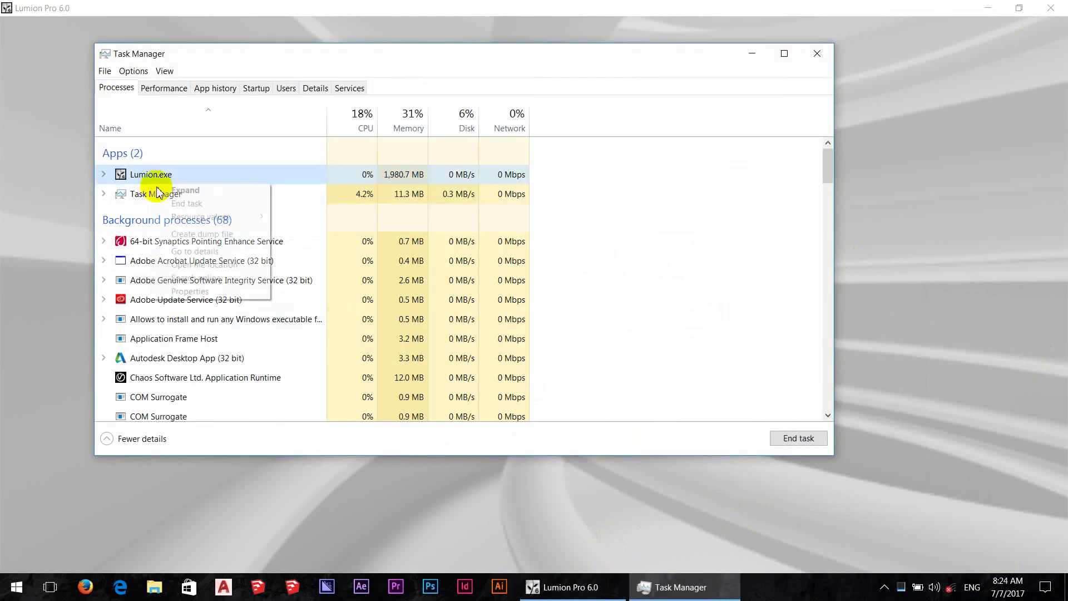
pyautogui.click(194, 206)
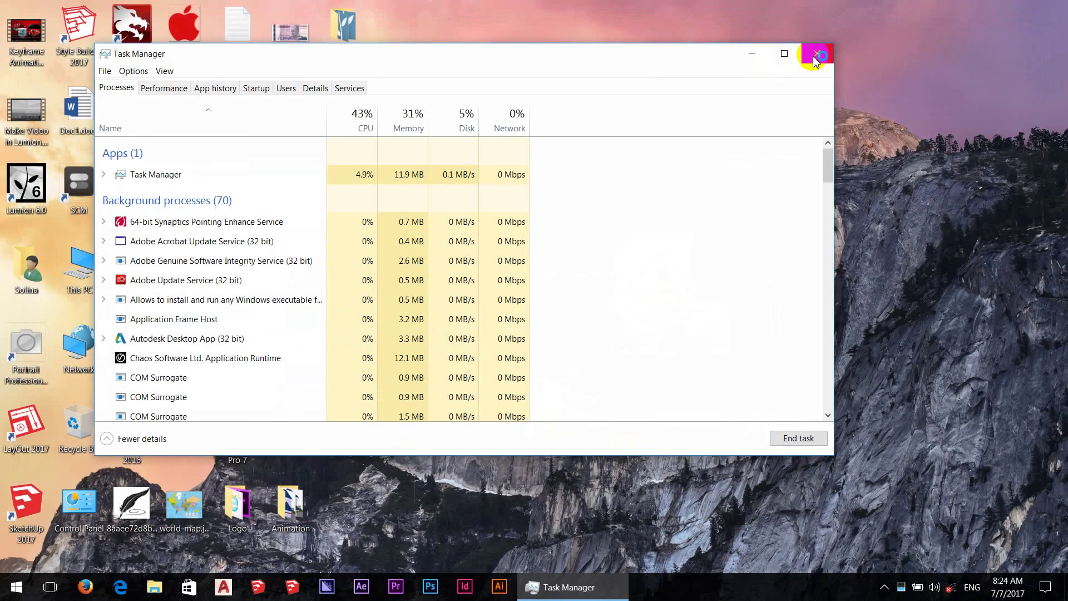
pyautogui.click(816, 53)
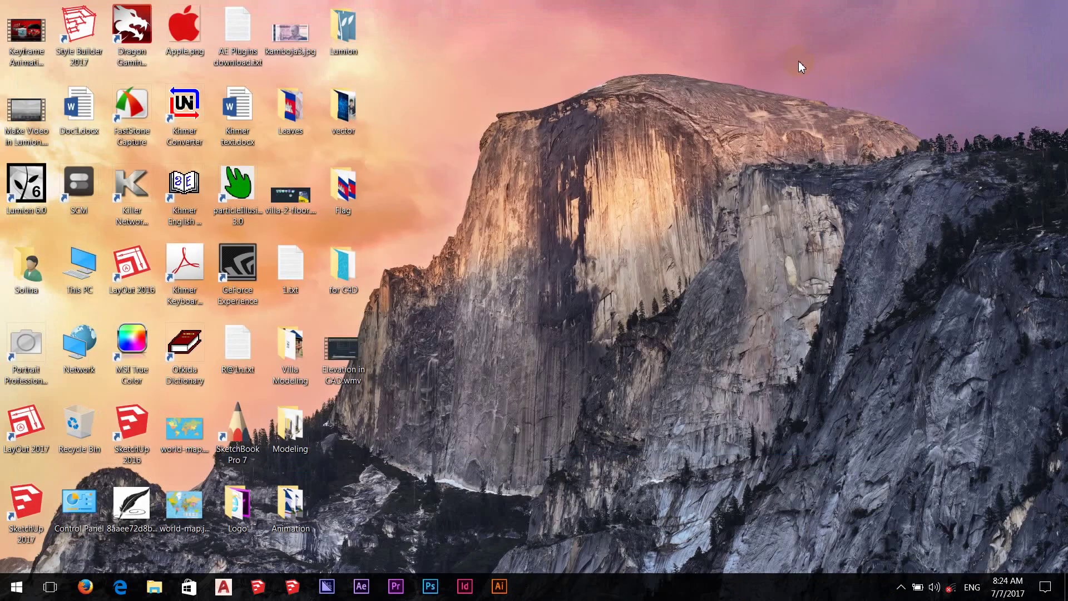